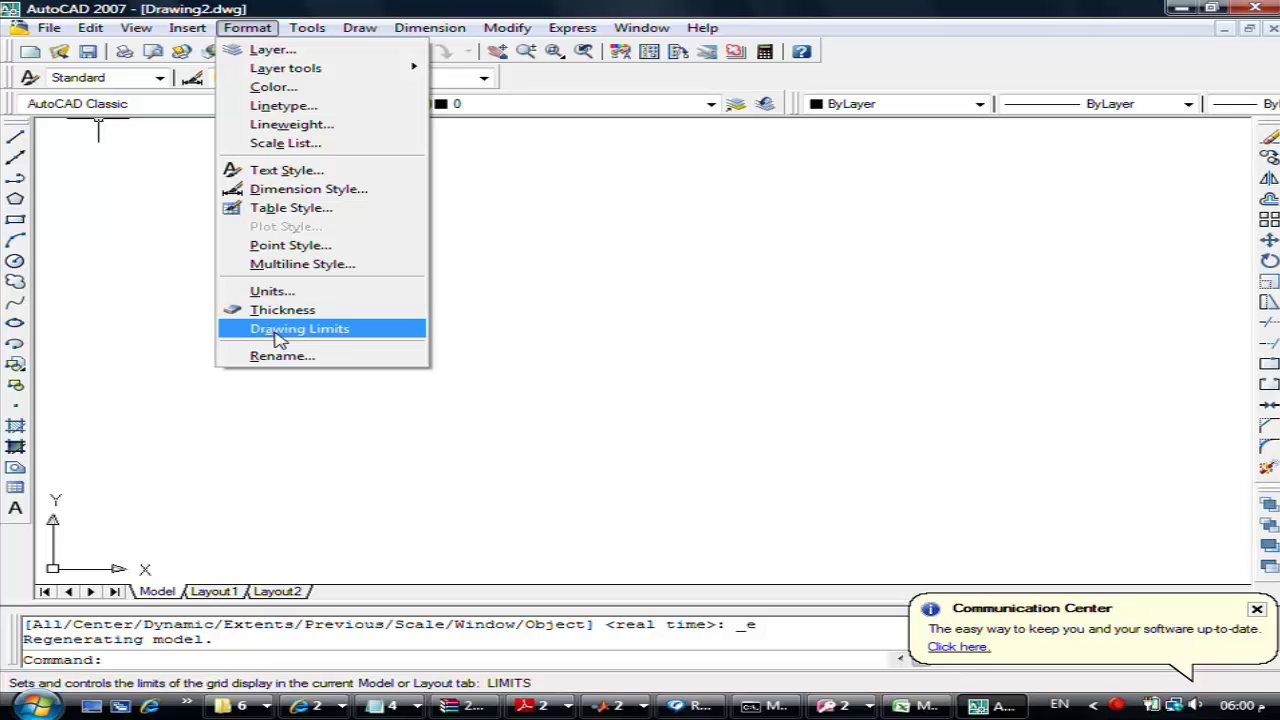
Look through the View > Zoom menus, dismiss them, then show the Window menu's open-drawings list
{"action": "left_click", "coordinate": [136, 28]}
{"action": "left_click", "coordinate": [137, 30]}
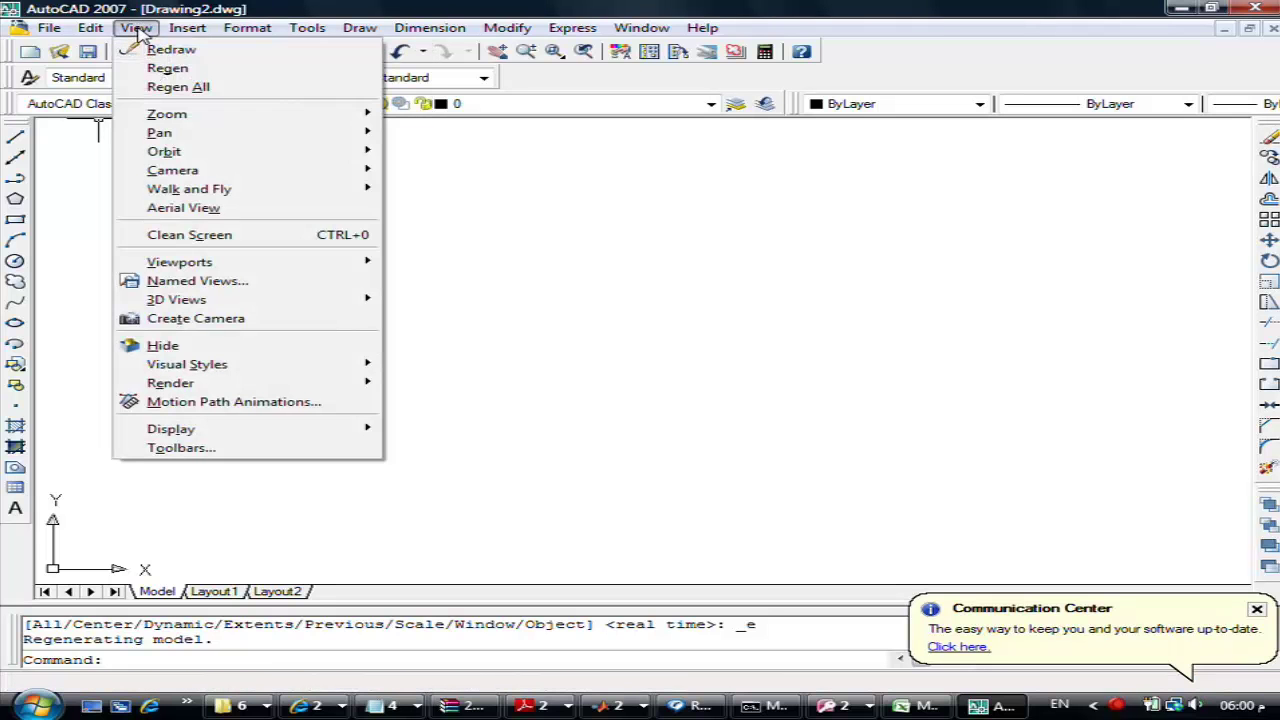
{"action": "mouse_move", "coordinate": [167, 114]}
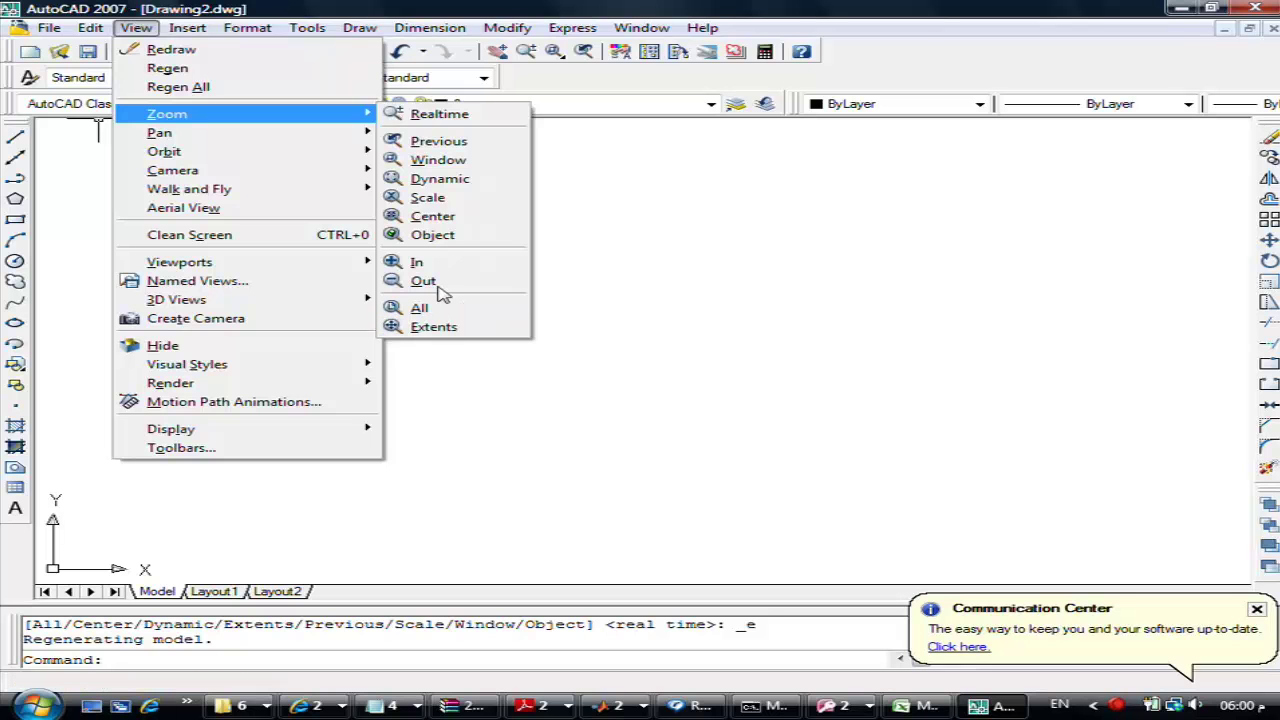
{"action": "left_click", "coordinate": [418, 8]}
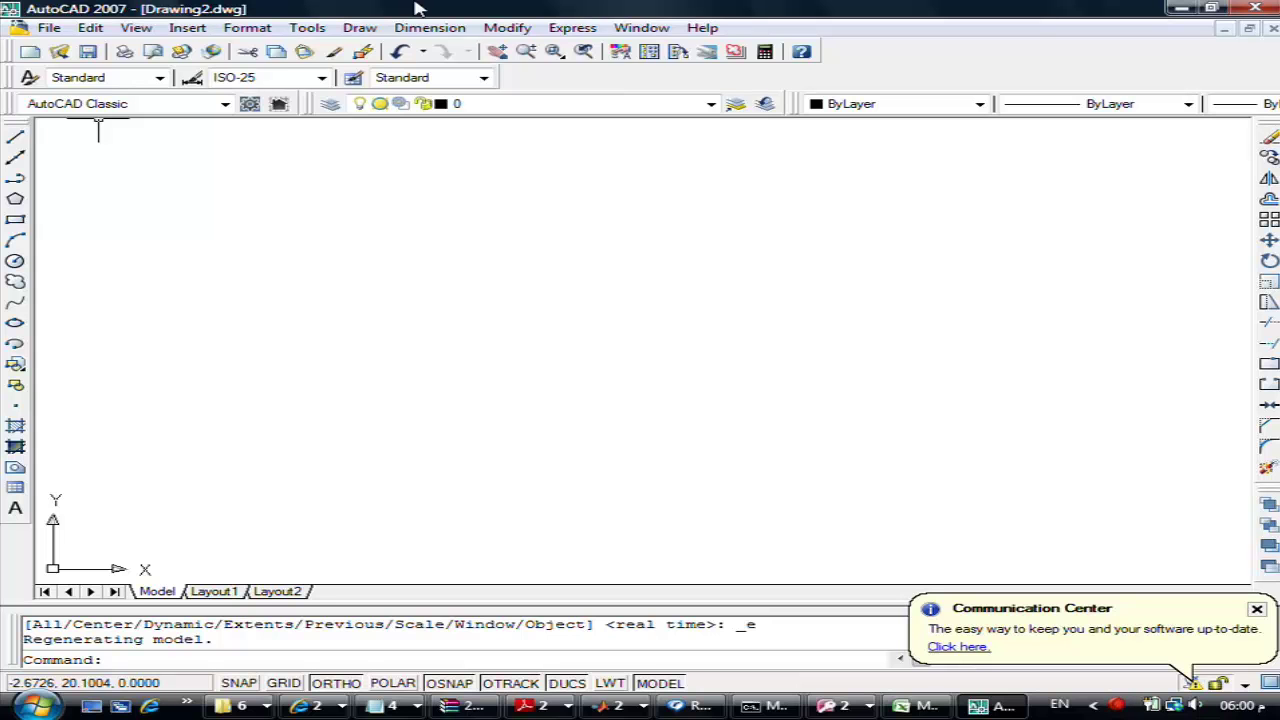
{"action": "left_click", "coordinate": [653, 26]}
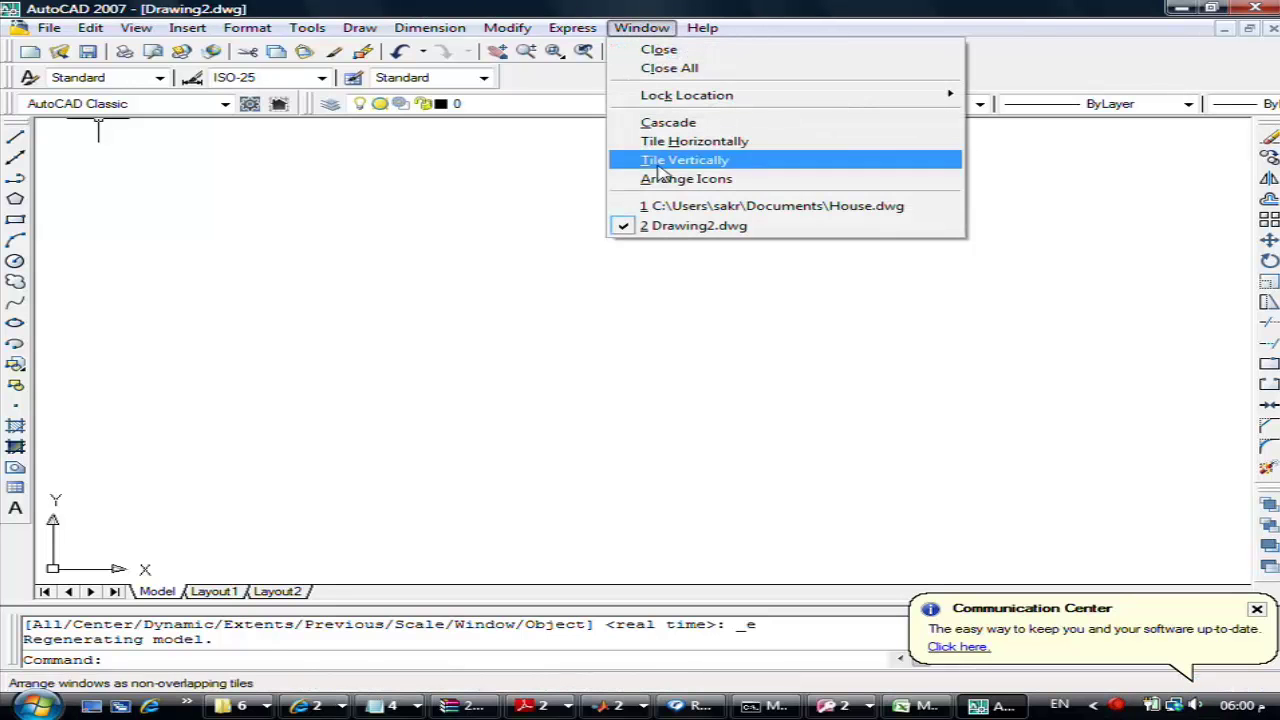
Switch to House.dwg and zoom and pan so the whole floor plan is centred
{"action": "left_click", "coordinate": [690, 206]}
{"action": "scroll", "coordinate": [400, 334], "scroll_direction": "up", "scroll_amount": 1}
{"action": "scroll", "coordinate": [400, 334], "scroll_direction": "down", "scroll_amount": 1}
{"action": "scroll", "coordinate": [380, 300], "scroll_direction": "down", "scroll_amount": 2}
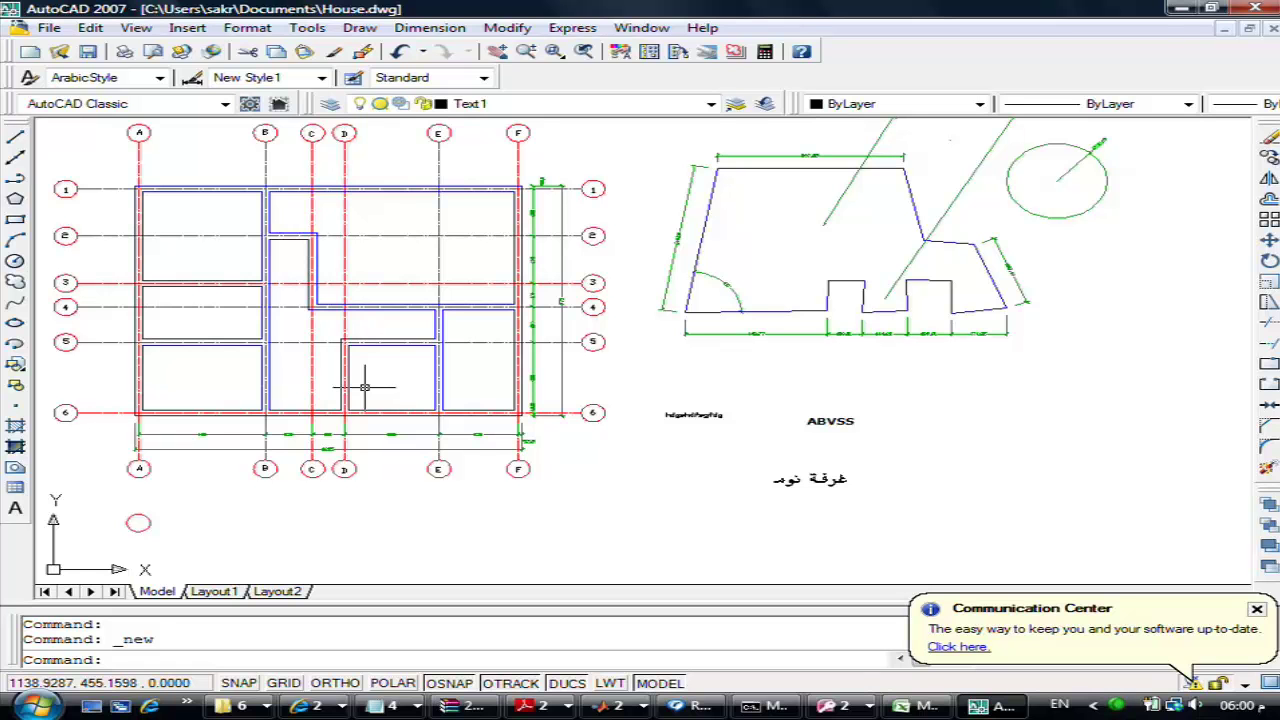
{"action": "middle_click_drag", "start_coordinate": [208, 314], "coordinate": [343, 335]}
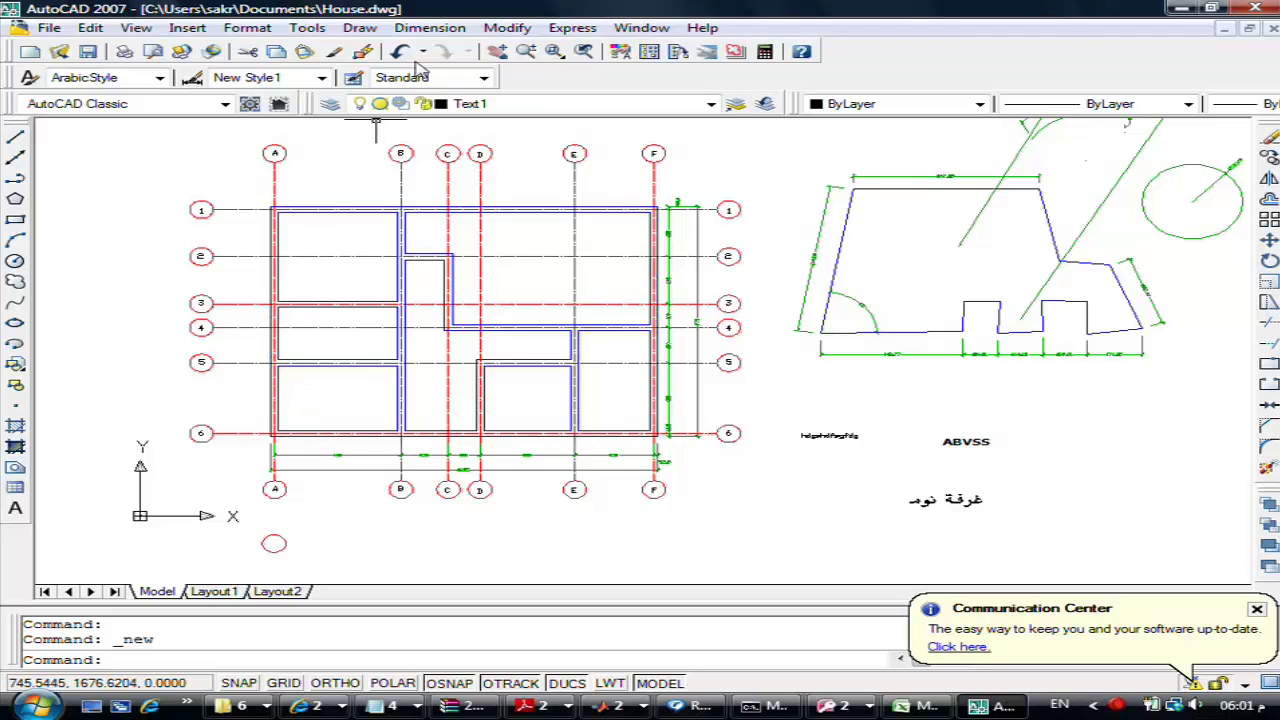
Zoom in on the rooms around axes 2–5 and make Door the current layer
{"action": "left_click", "coordinate": [640, 27]}
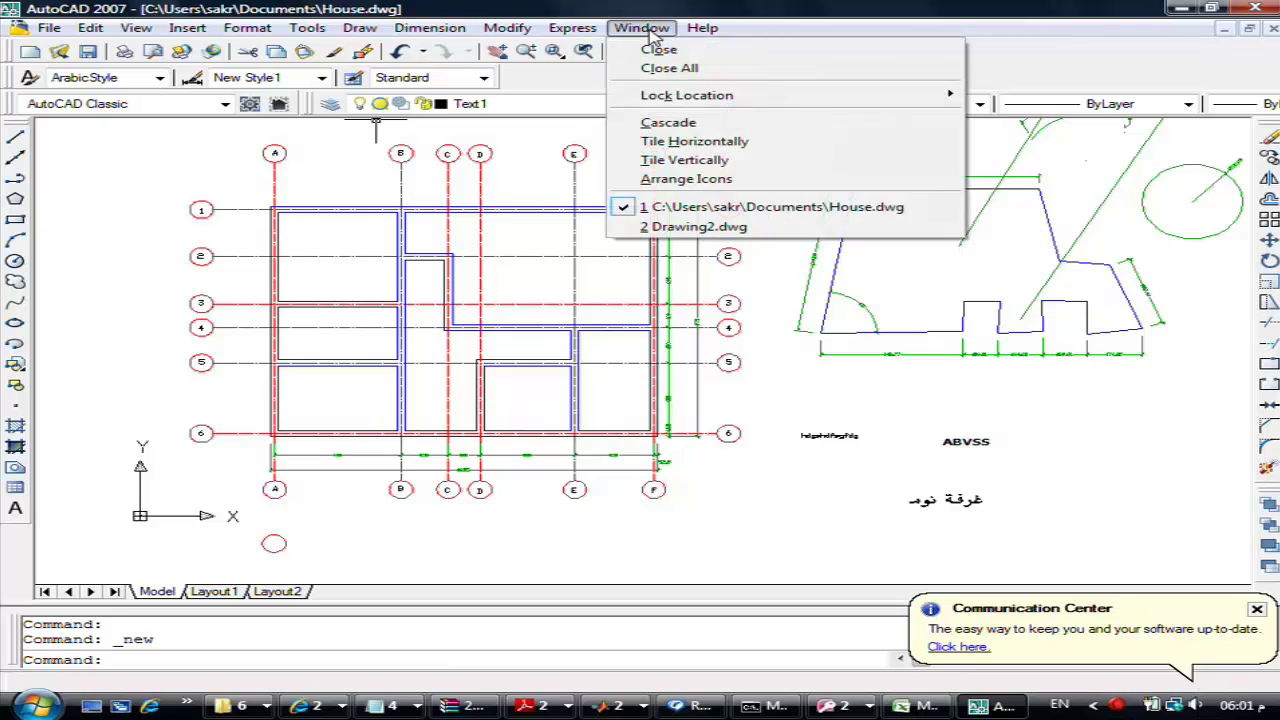
{"action": "left_click", "coordinate": [552, 325]}
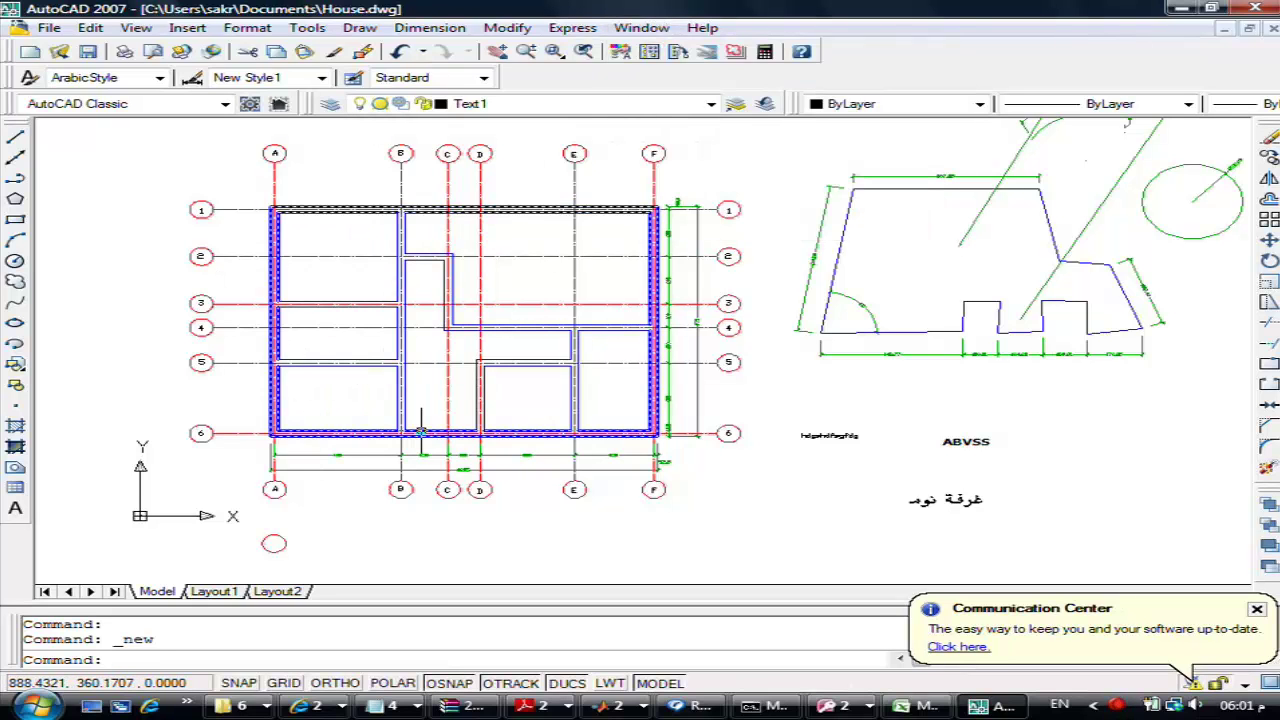
{"action": "scroll", "coordinate": [441, 345], "scroll_direction": "up", "scroll_amount": 3}
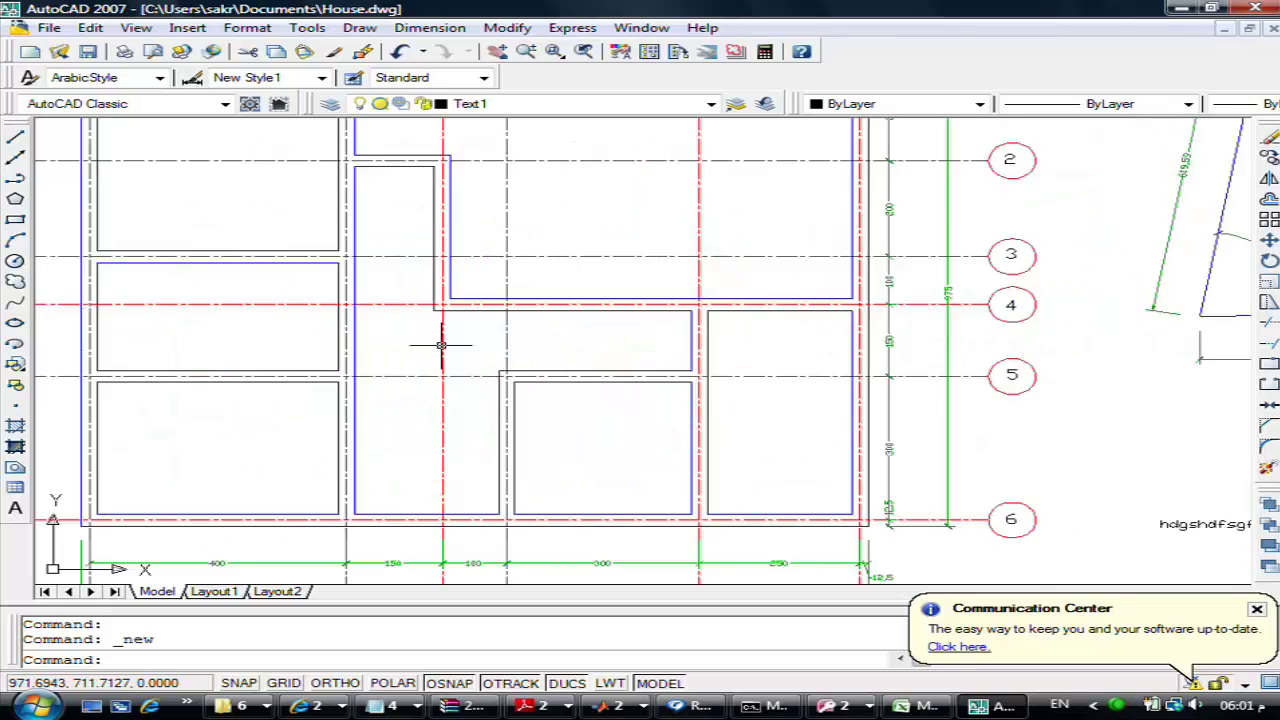
{"action": "scroll", "coordinate": [441, 345], "scroll_direction": "up", "scroll_amount": 2}
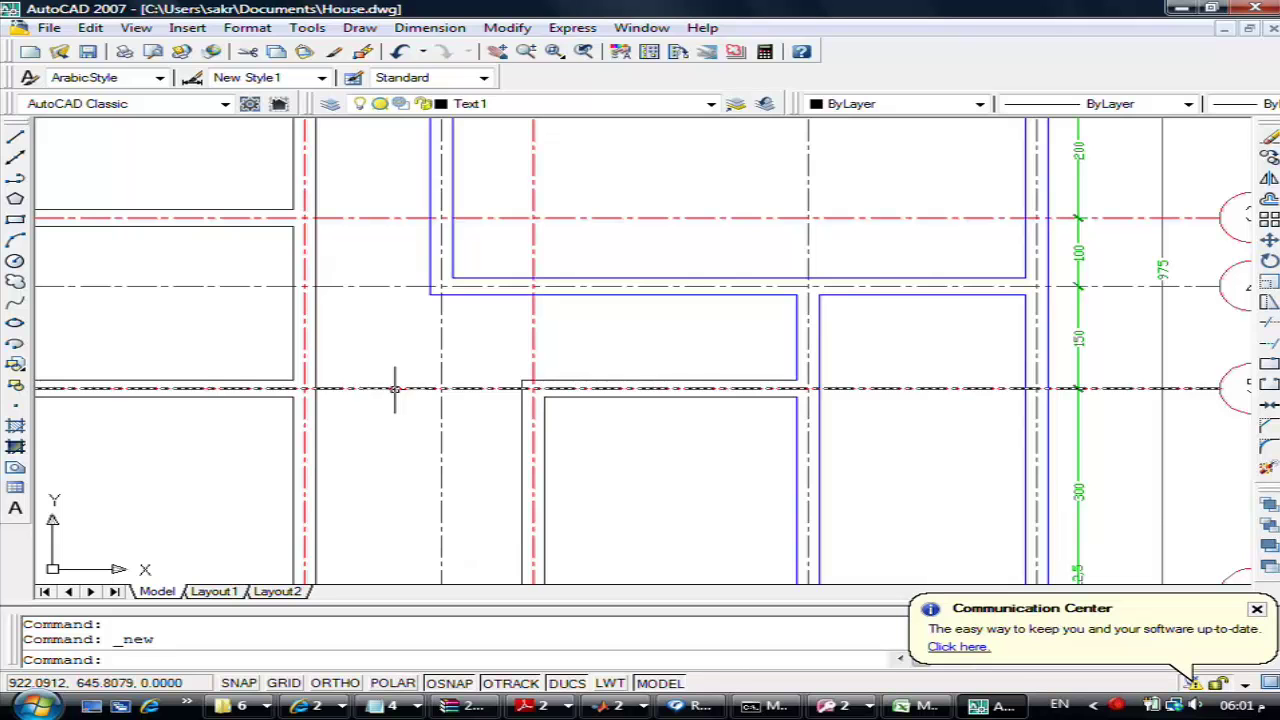
{"action": "middle_click_drag", "start_coordinate": [537, 171], "coordinate": [460, 297]}
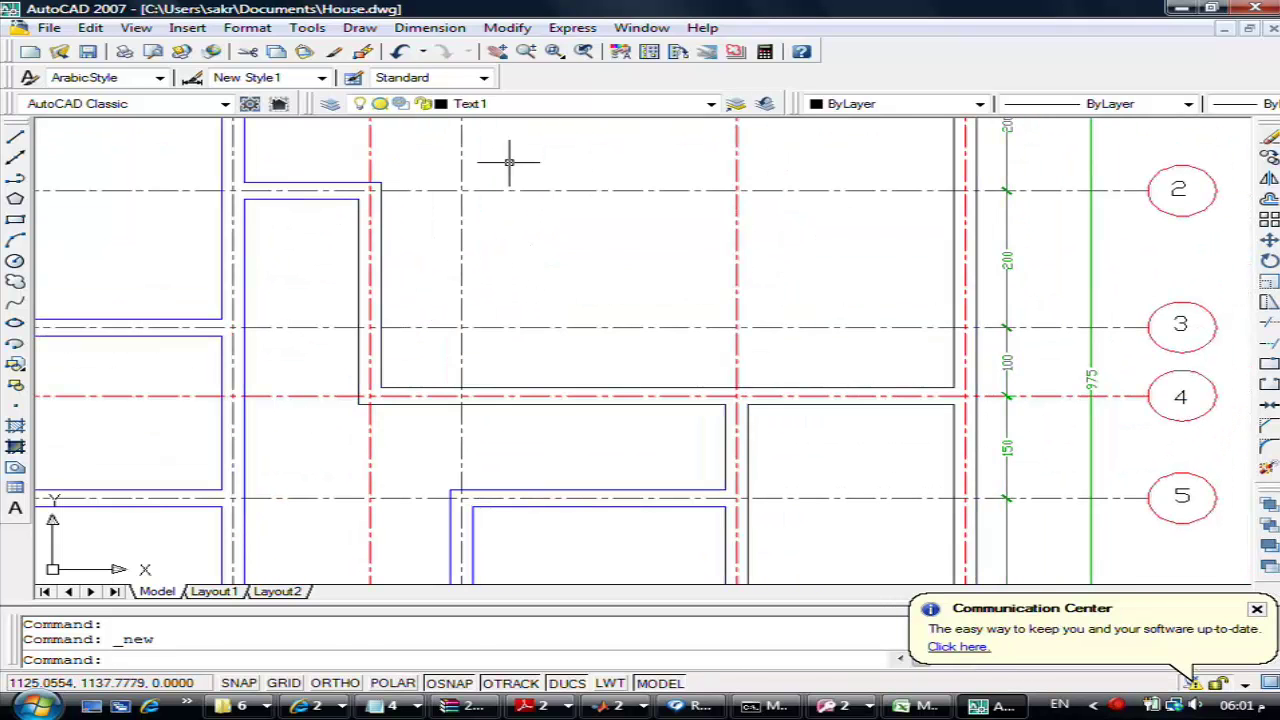
{"action": "left_click", "coordinate": [558, 105]}
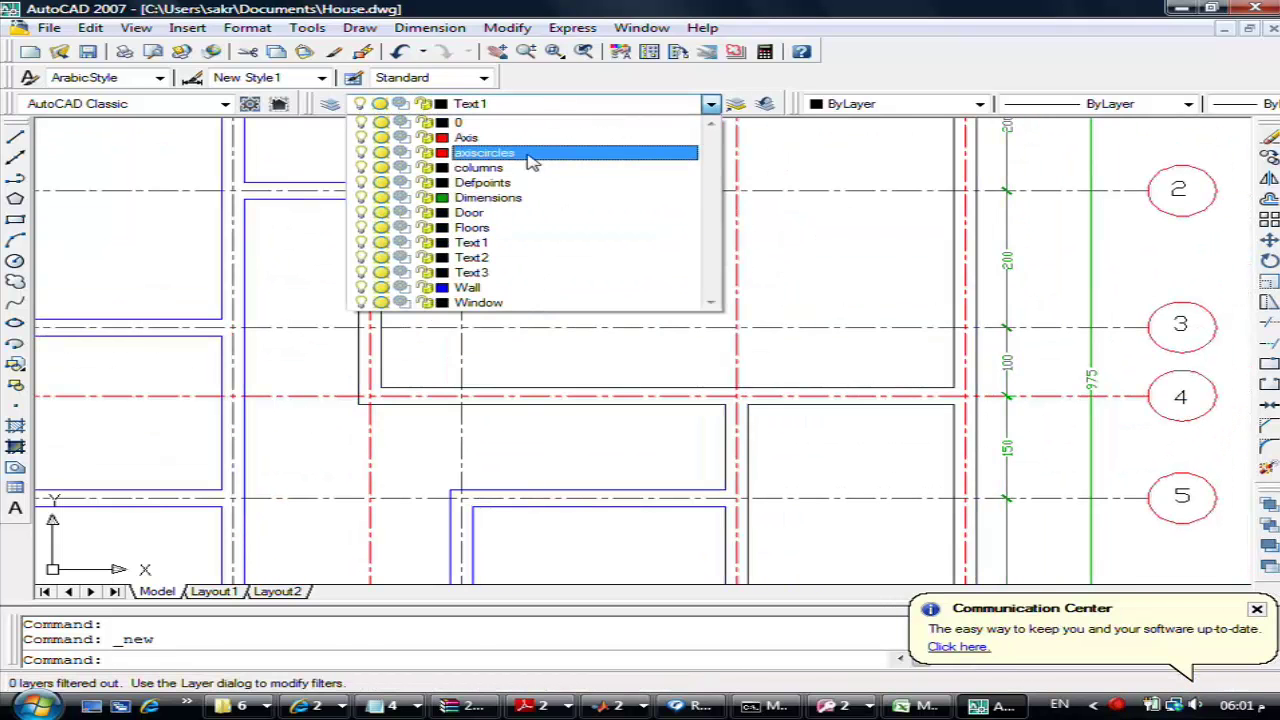
{"action": "left_click", "coordinate": [517, 211]}
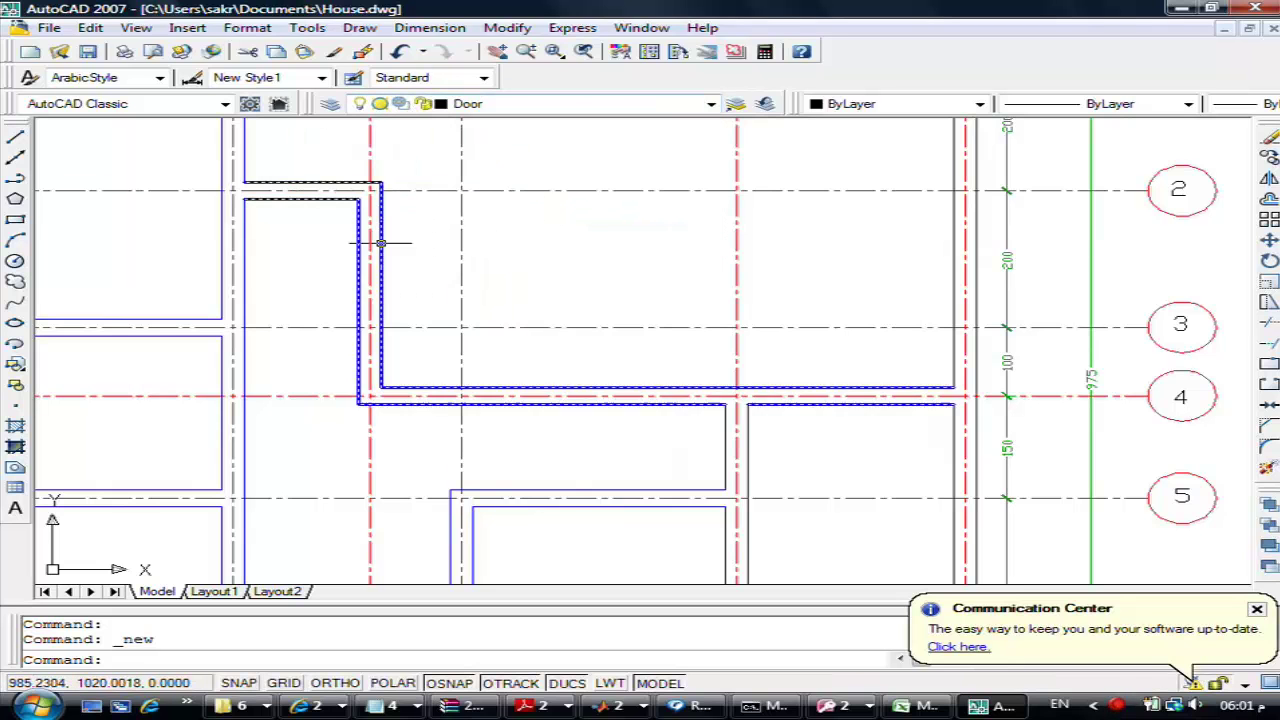
Draw a 1-unit line above axis 3 with Ortho on, then undo it
{"action": "type", "text": "l"}
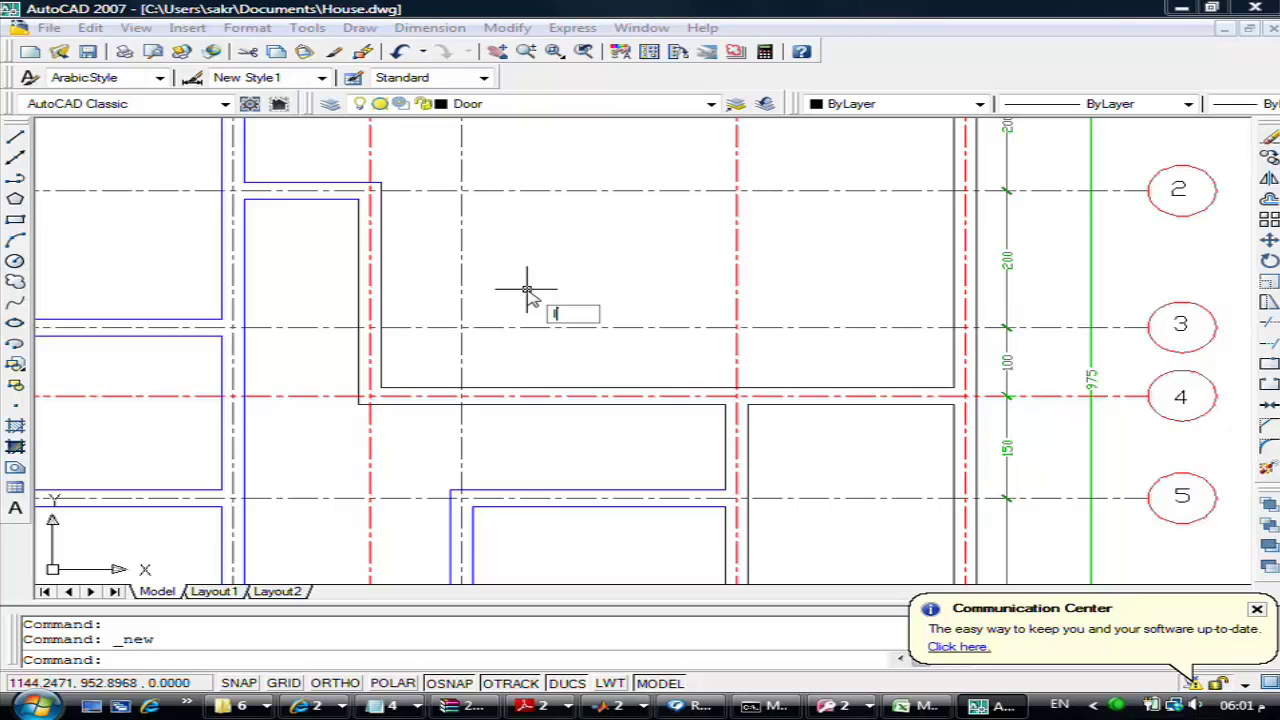
{"action": "key", "text": "Return"}
{"action": "left_click", "coordinate": [529, 296]}
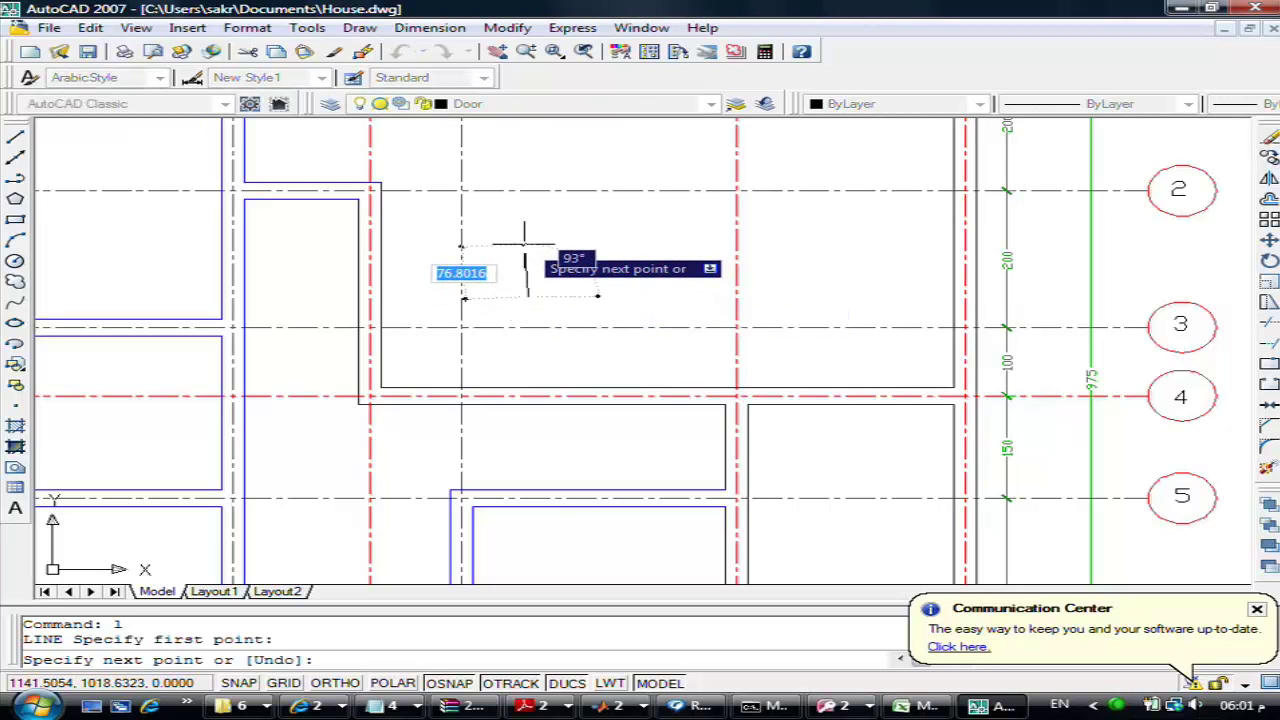
{"action": "key", "text": "F8"}
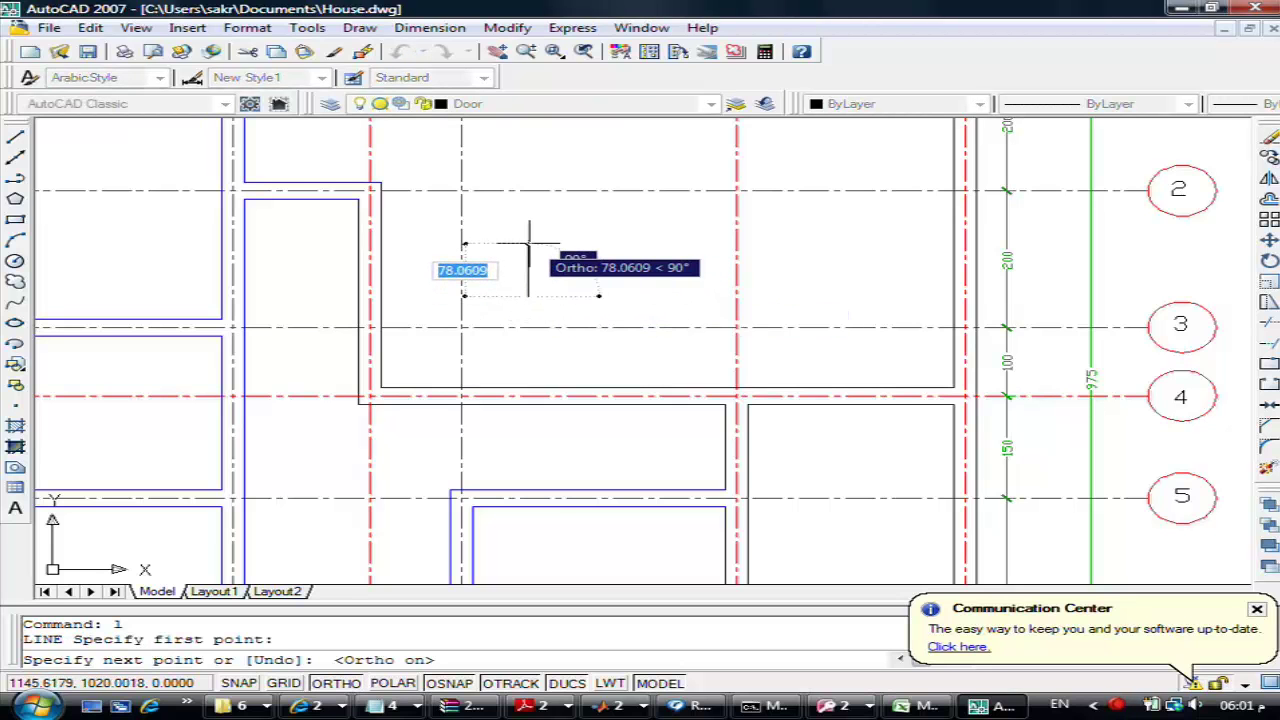
{"action": "type", "text": "1"}
{"action": "key", "text": "Return"}
{"action": "key", "text": "Return"}
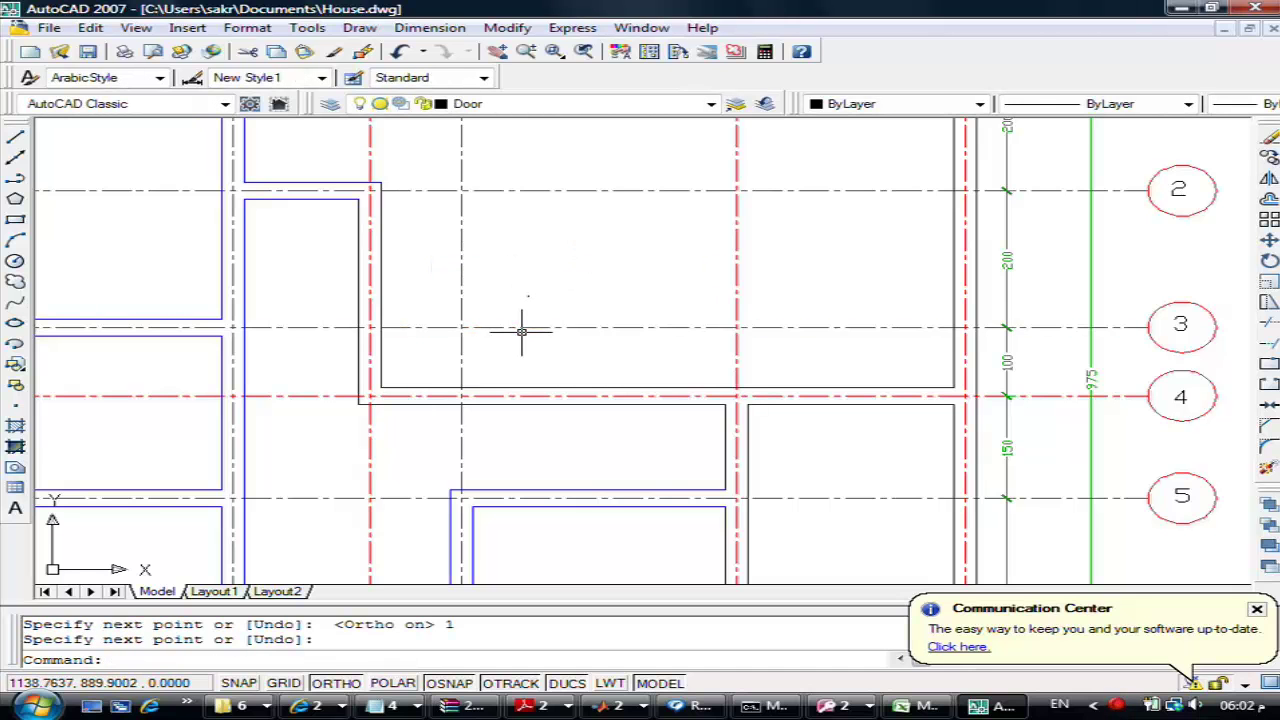
{"action": "type", "text": "u"}
{"action": "key", "text": "Return"}
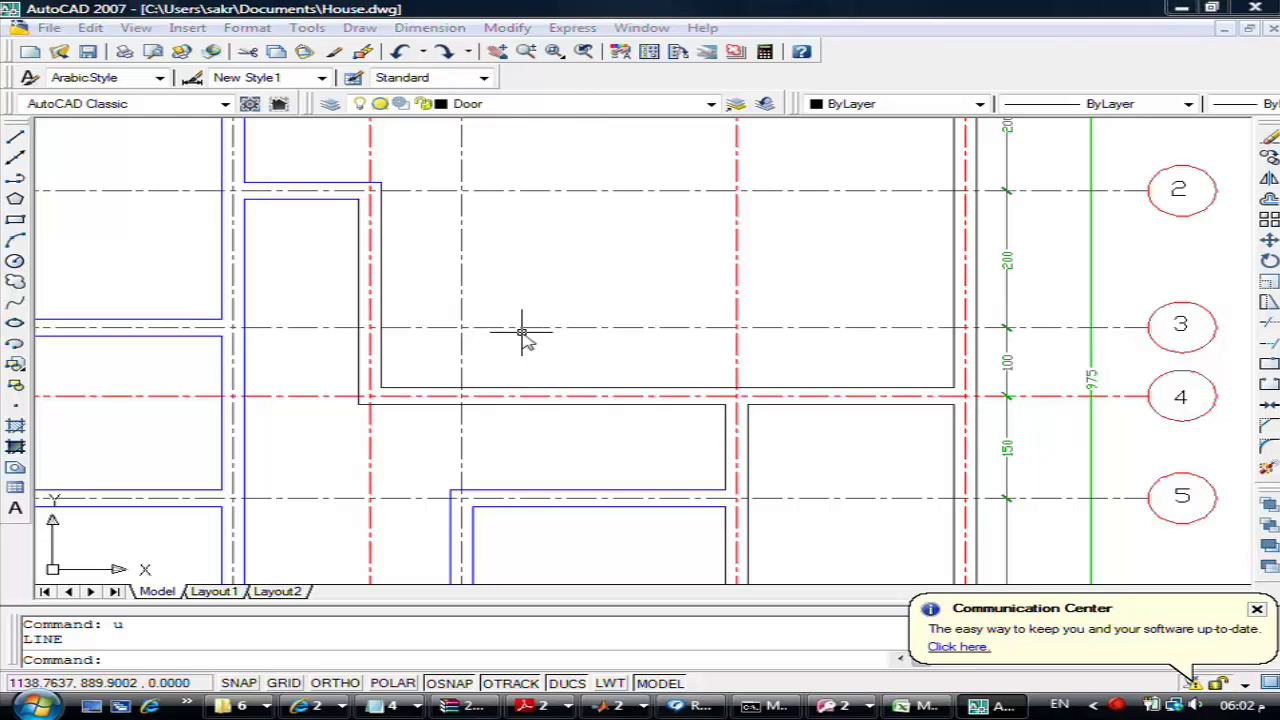
Draw a 100-unit vertical line upward with Ortho as the door leaf's edge
{"action": "type", "text": "l"}
{"action": "key", "text": "Return"}
{"action": "left_click", "coordinate": [521, 330]}
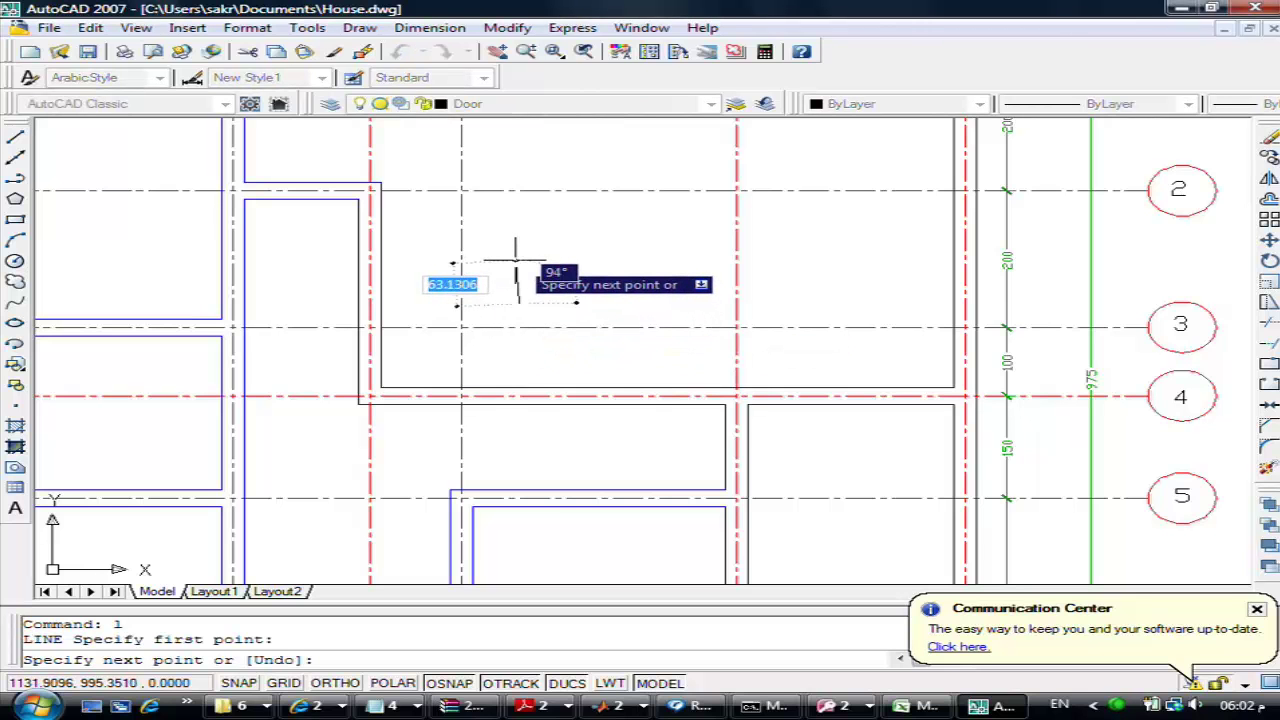
{"action": "key", "text": "F8"}
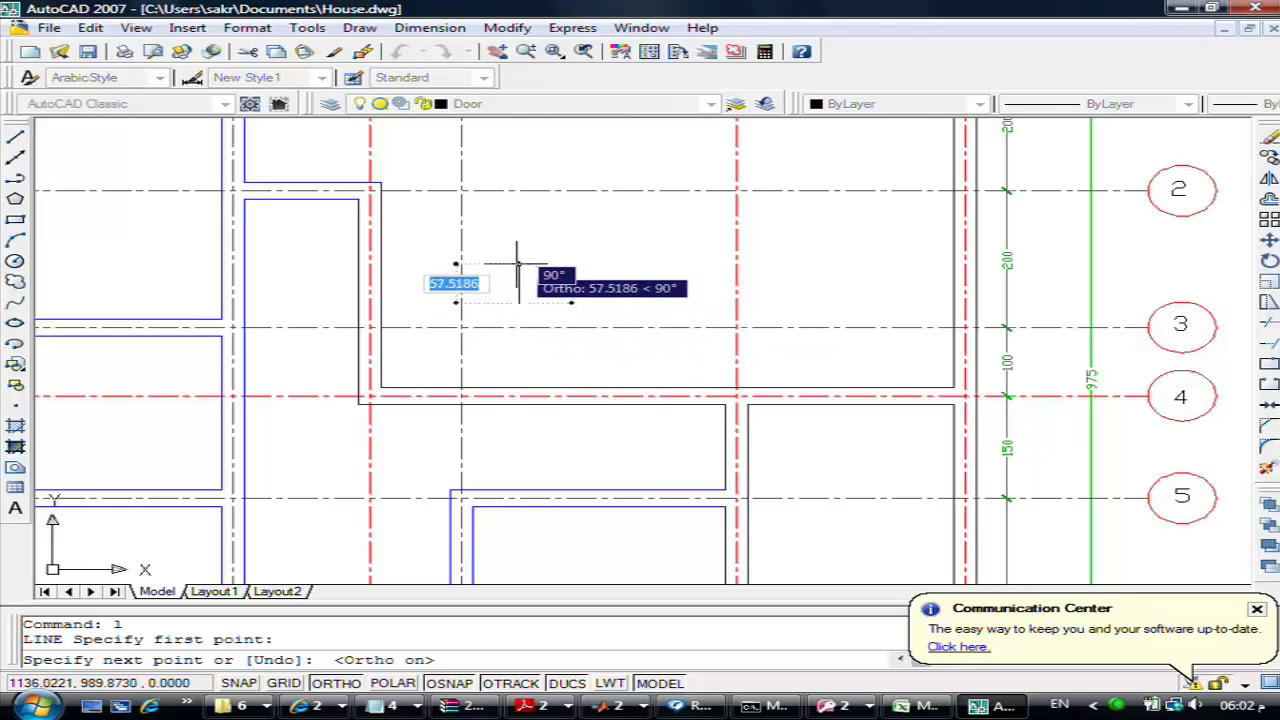
{"action": "type", "text": "100"}
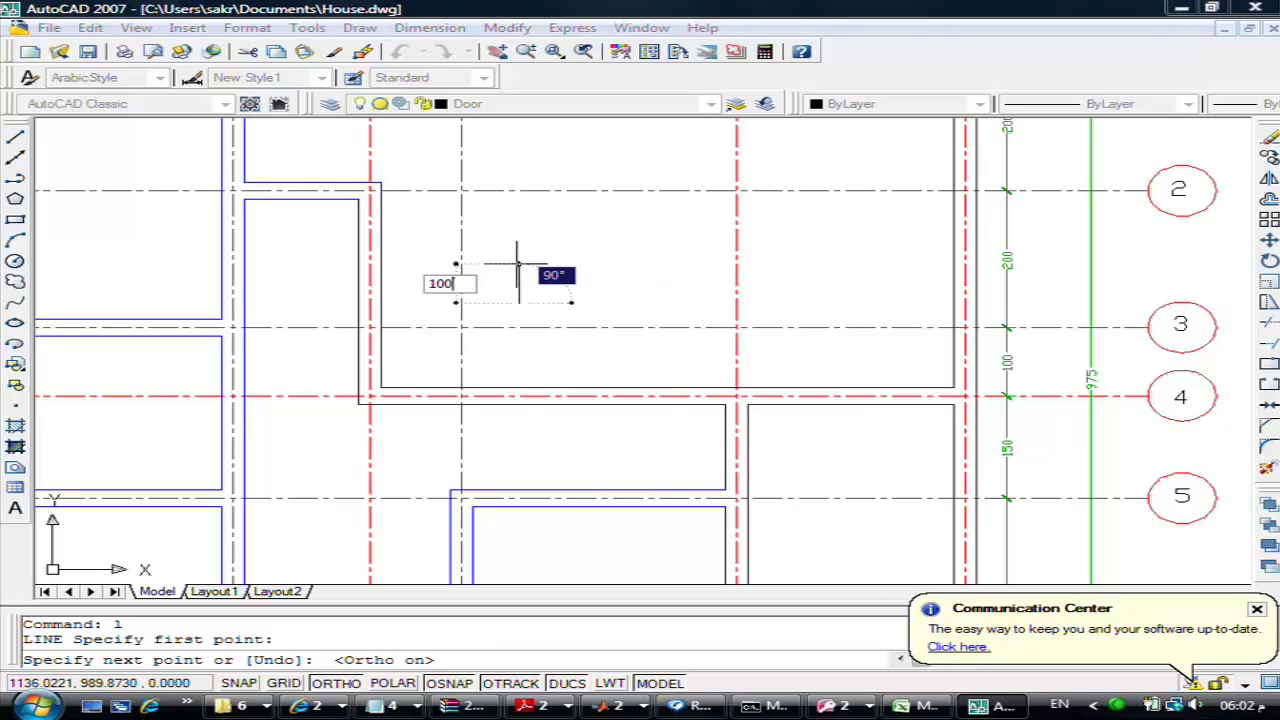
{"action": "key", "text": "Return"}
{"action": "key", "text": "Return"}
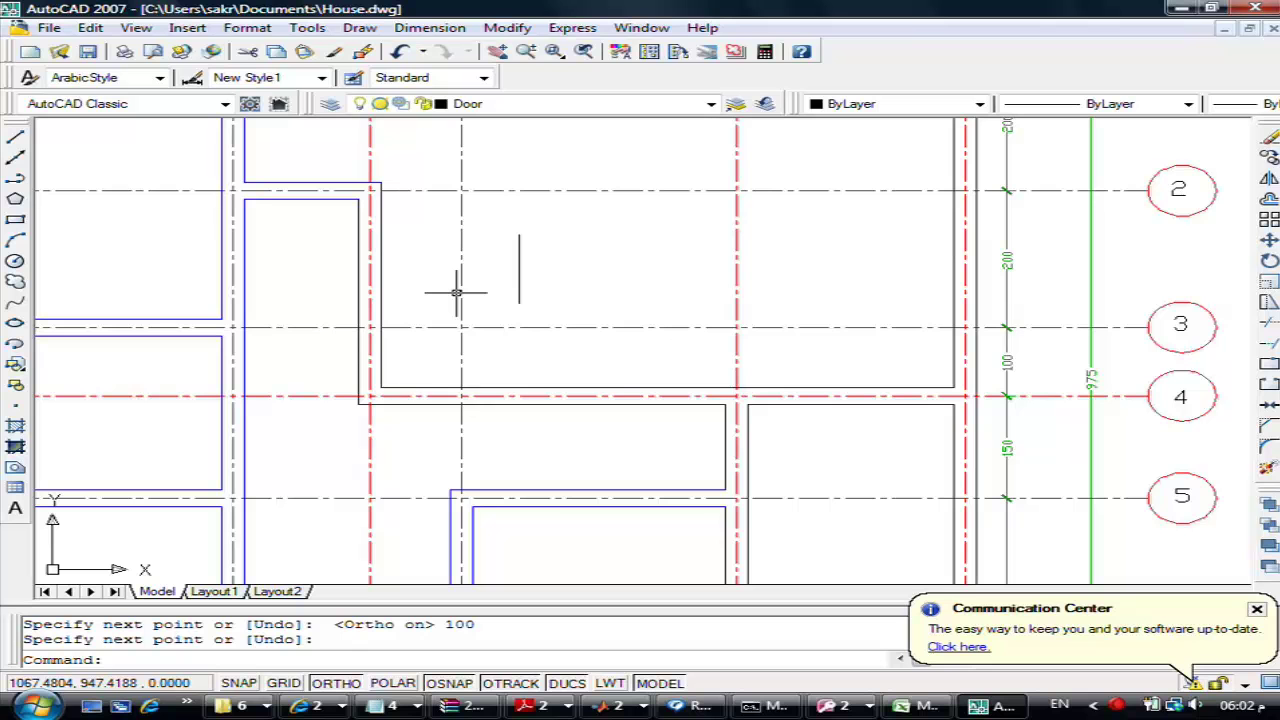
{"action": "scroll", "coordinate": [445, 302], "scroll_direction": "up", "scroll_amount": 4}
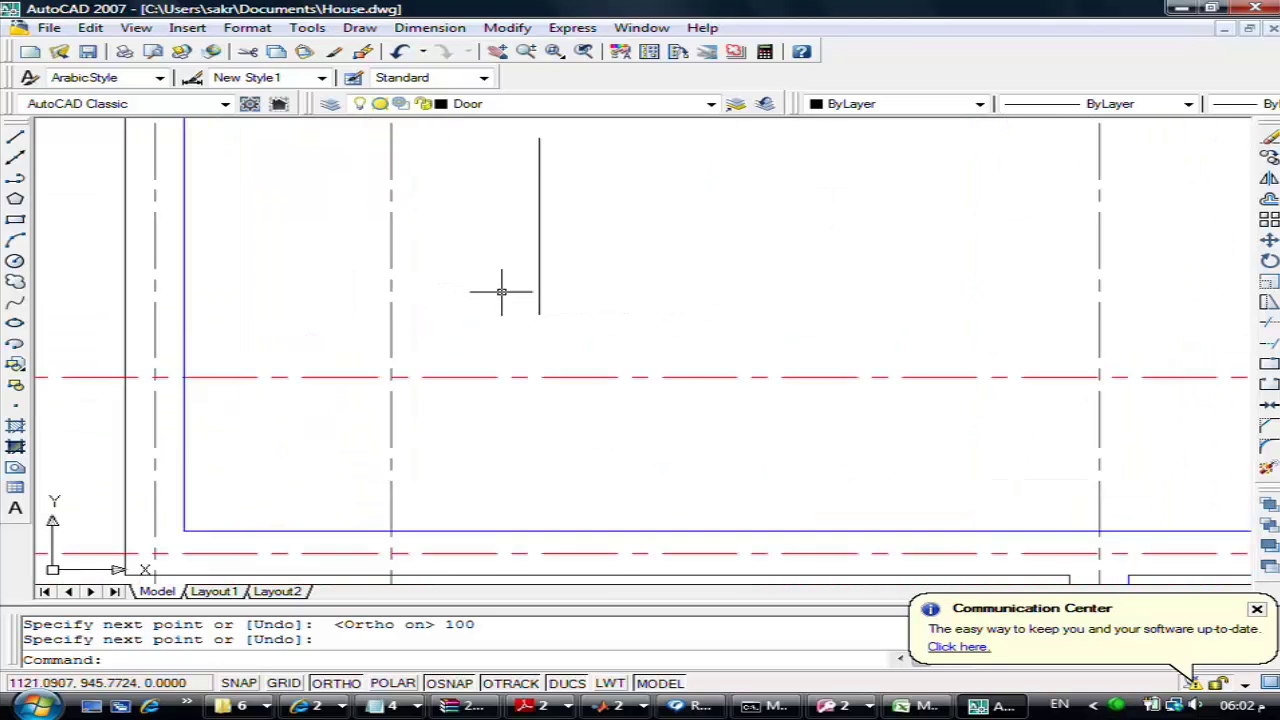
Offset the 100-unit line 5 units to the left
{"action": "type", "text": "o"}
{"action": "key", "text": "Return"}
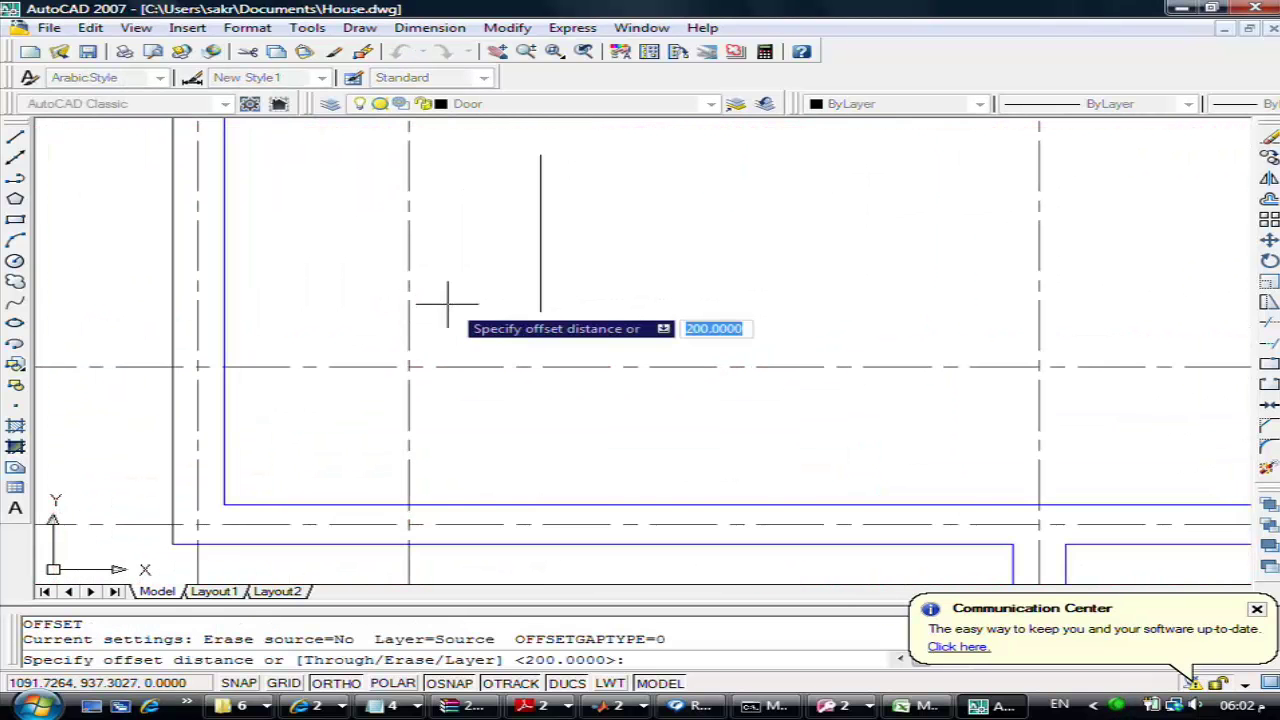
{"action": "type", "text": "5"}
{"action": "key", "text": "Return"}
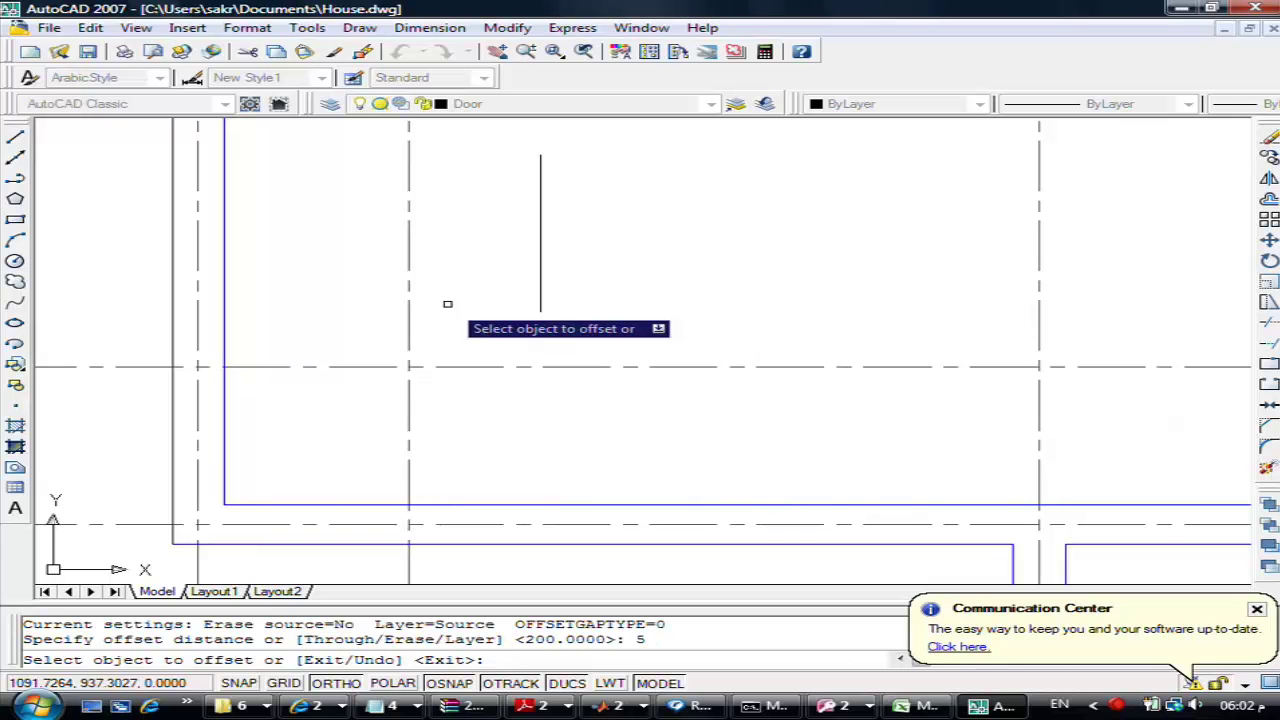
{"action": "left_click", "coordinate": [541, 283]}
{"action": "left_click", "coordinate": [500, 272]}
{"action": "key", "text": "Escape"}
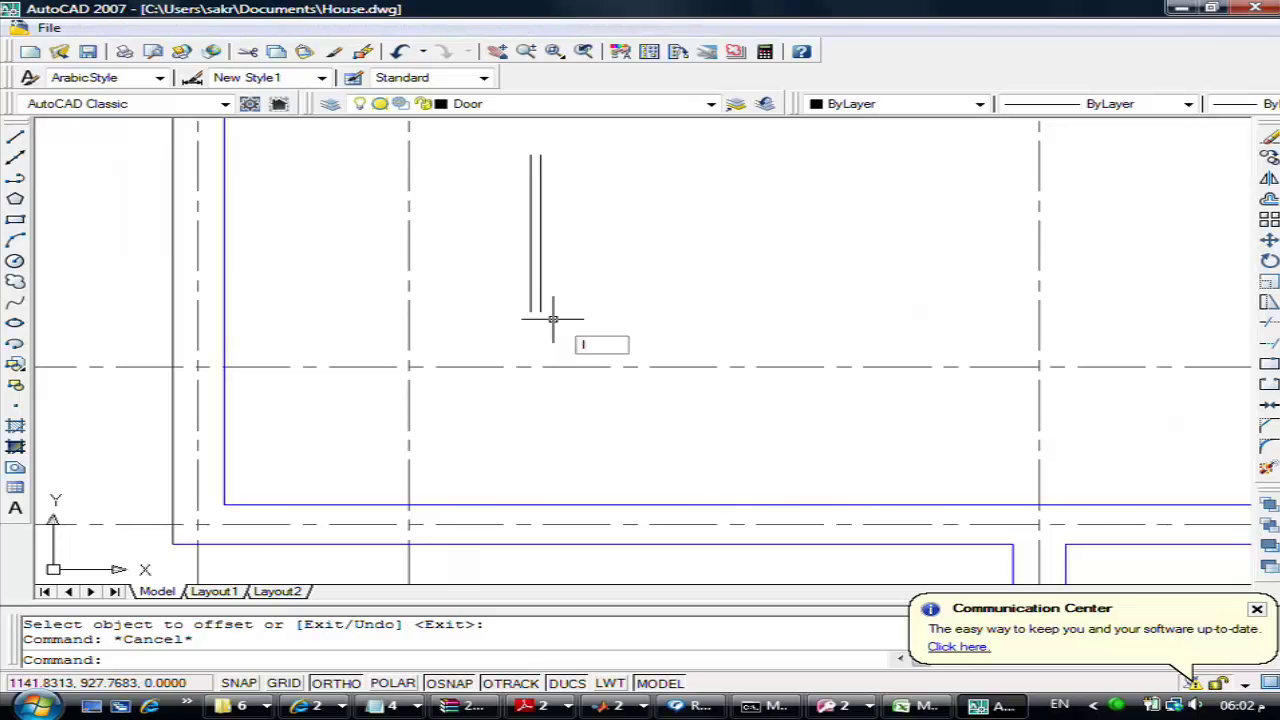
{"action": "key", "text": "Escape"}
Draw a short line joining the two parallel lines' bottom endpoints
{"action": "type", "text": "l"}
{"action": "key", "text": "Return"}
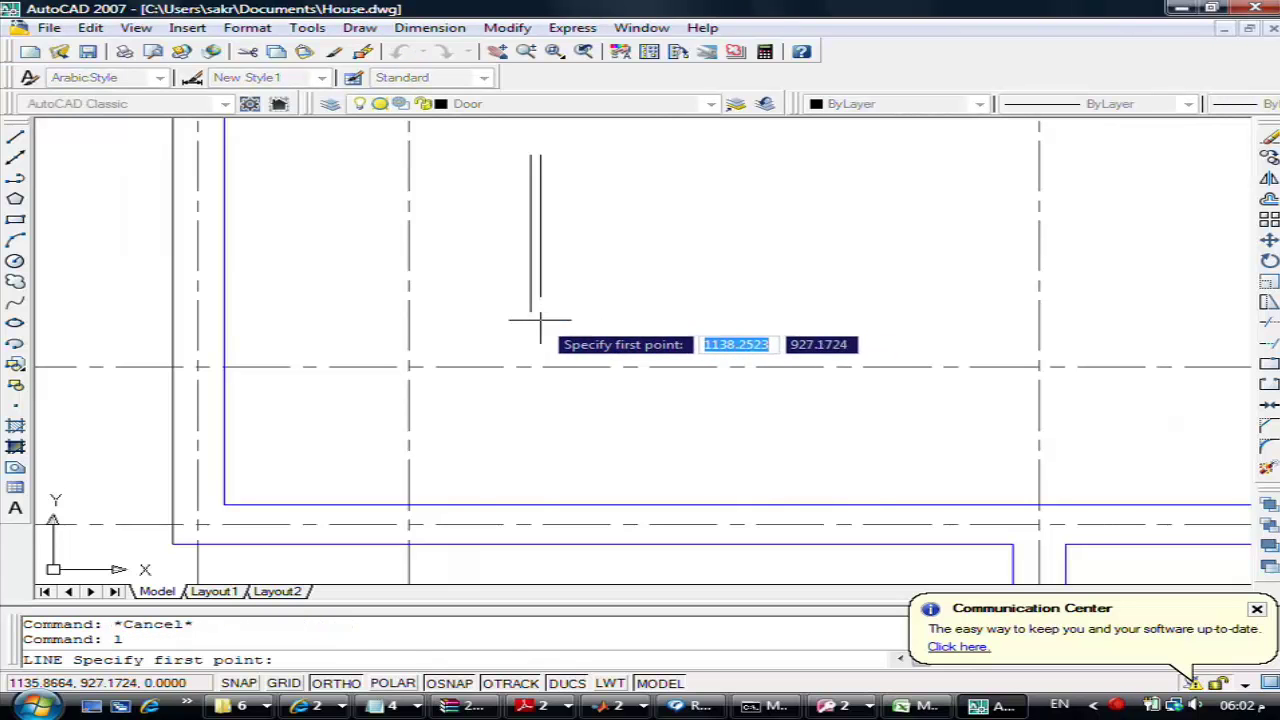
{"action": "left_click", "coordinate": [530, 311]}
{"action": "left_click", "coordinate": [541, 311]}
{"action": "key", "text": "Return"}
{"action": "scroll", "coordinate": [537, 229], "scroll_direction": "up", "scroll_amount": 2}
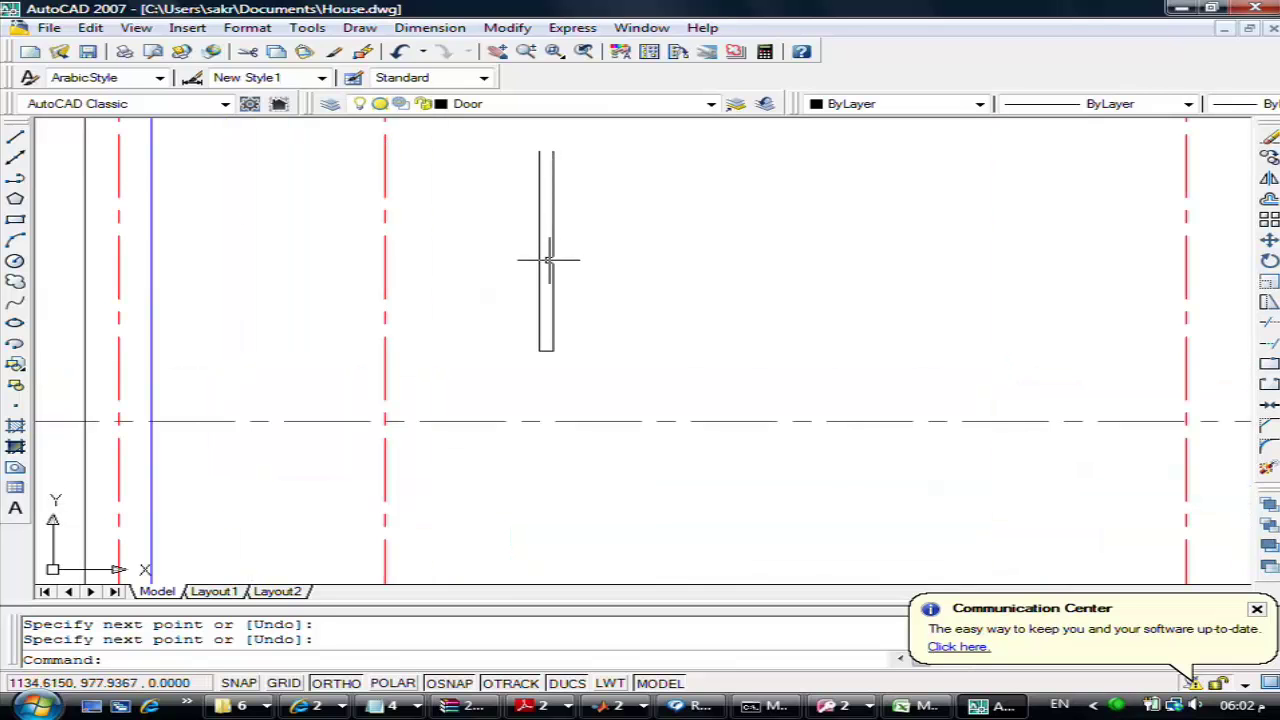
Draw an arc from the leaf's top, centred at its lower end, with -90° included angle
{"action": "type", "text": "arc"}
{"action": "key", "text": "Return"}
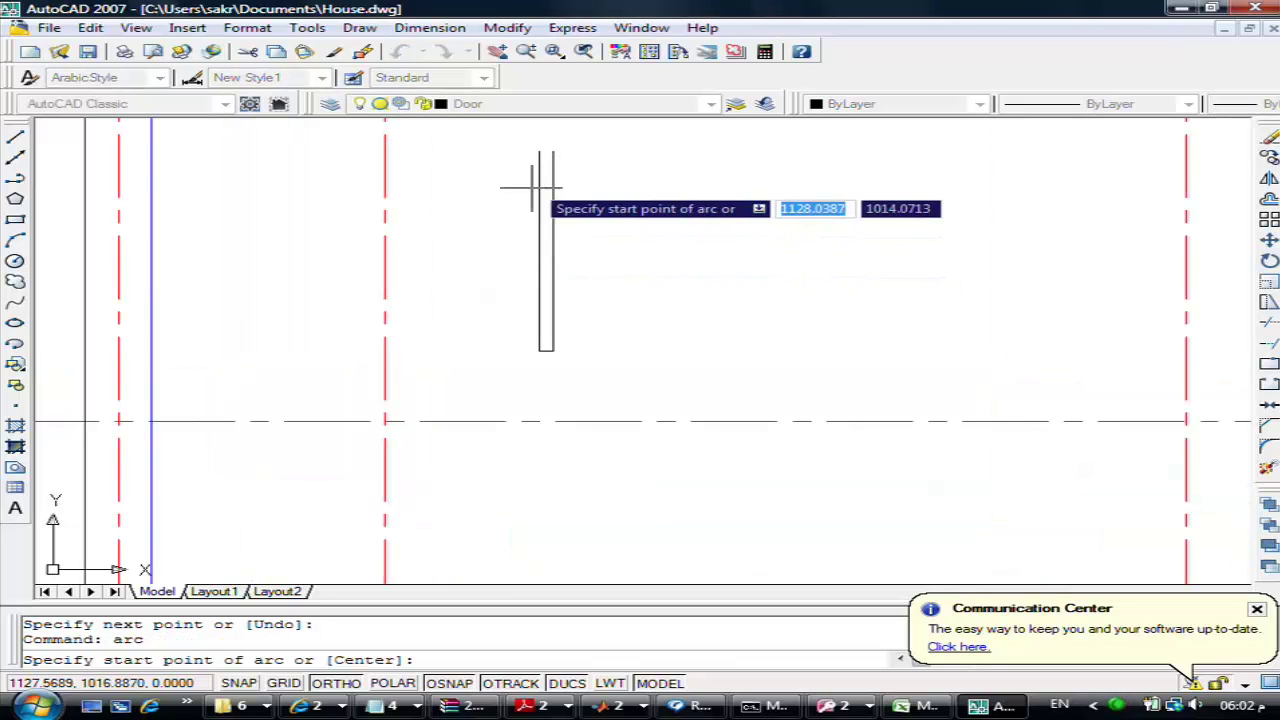
{"action": "left_click", "coordinate": [540, 151]}
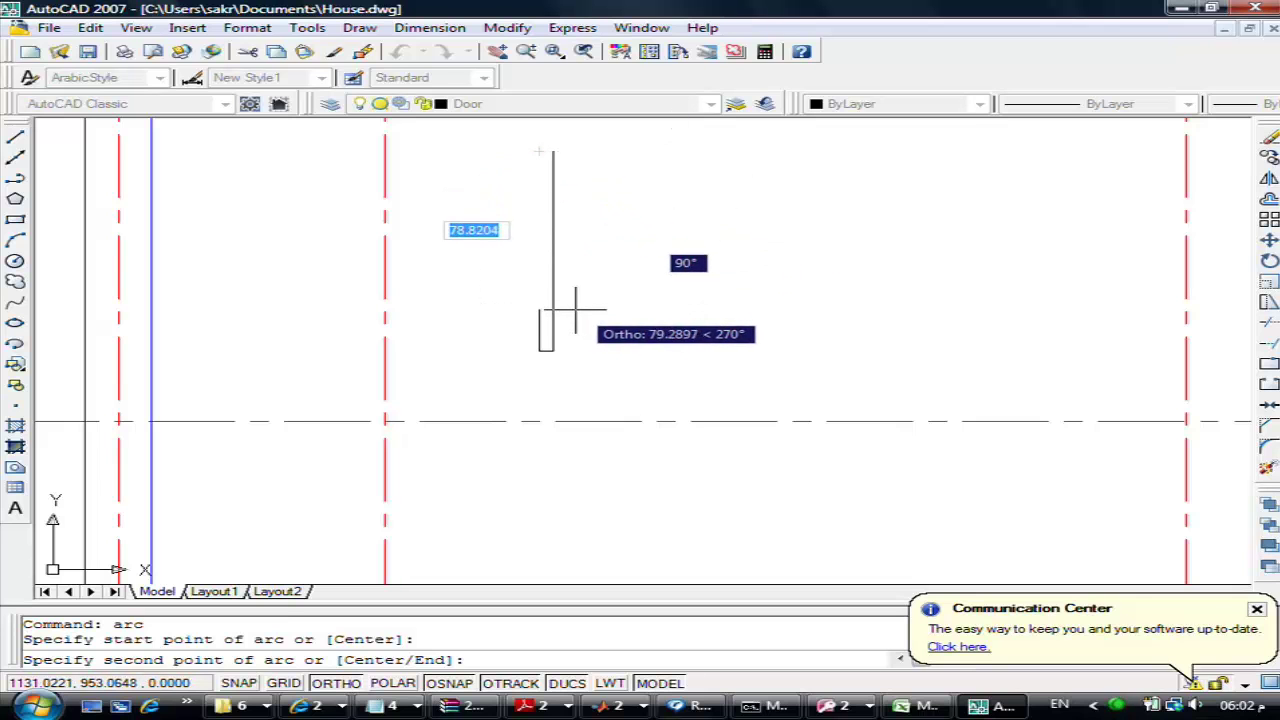
{"action": "type", "text": "c"}
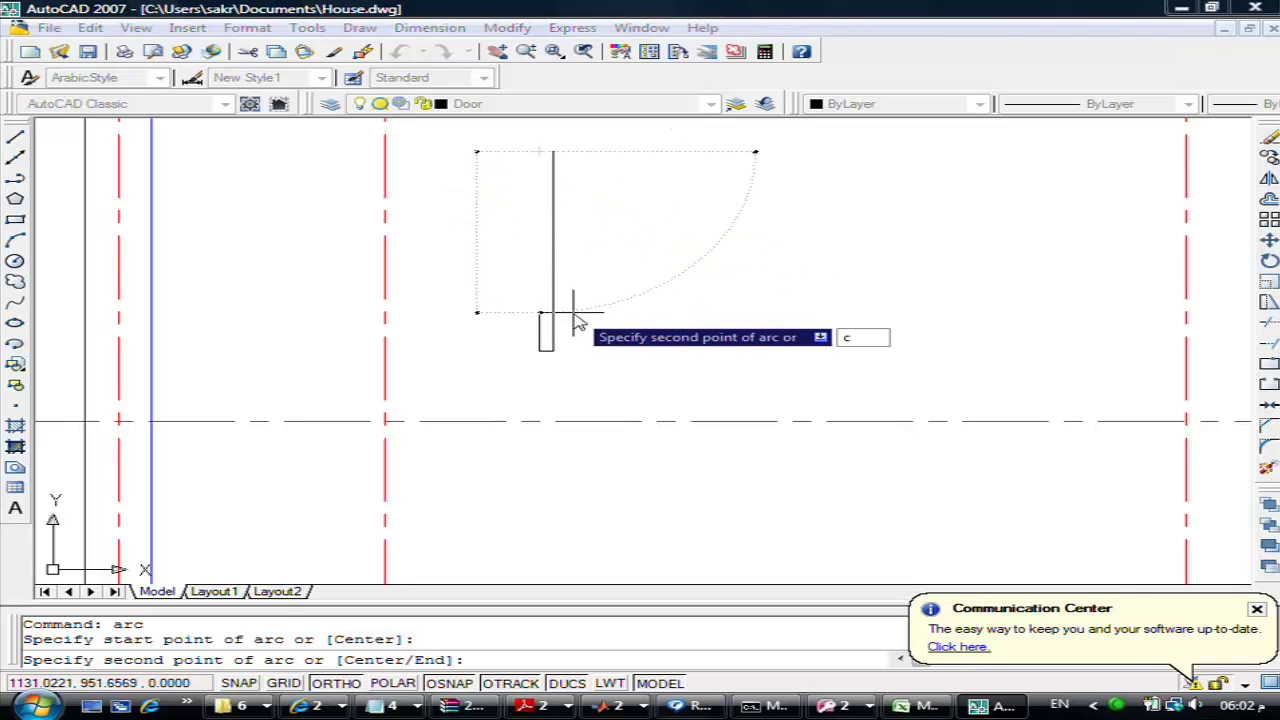
{"action": "key", "text": "Return"}
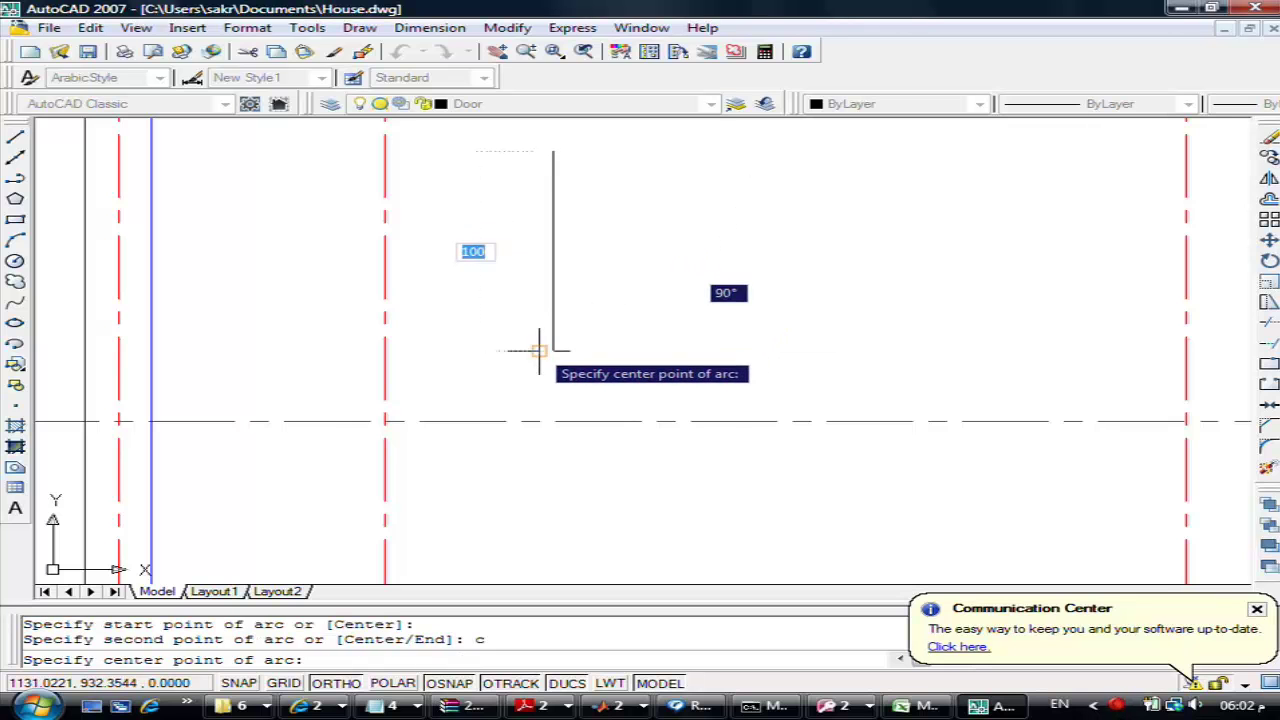
{"action": "left_click", "coordinate": [546, 342]}
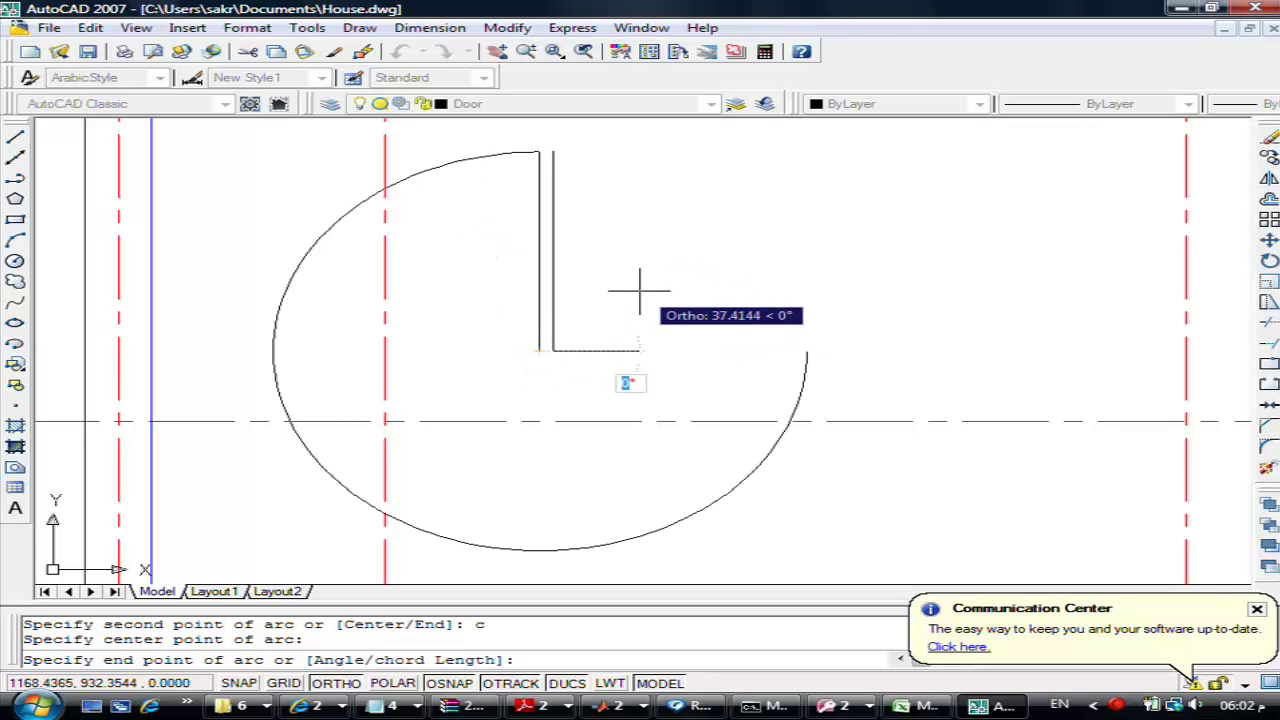
{"action": "type", "text": "a"}
{"action": "key", "text": "Return"}
{"action": "type", "text": "-90"}
{"action": "key", "text": "Return"}
{"action": "key", "text": "Return"}
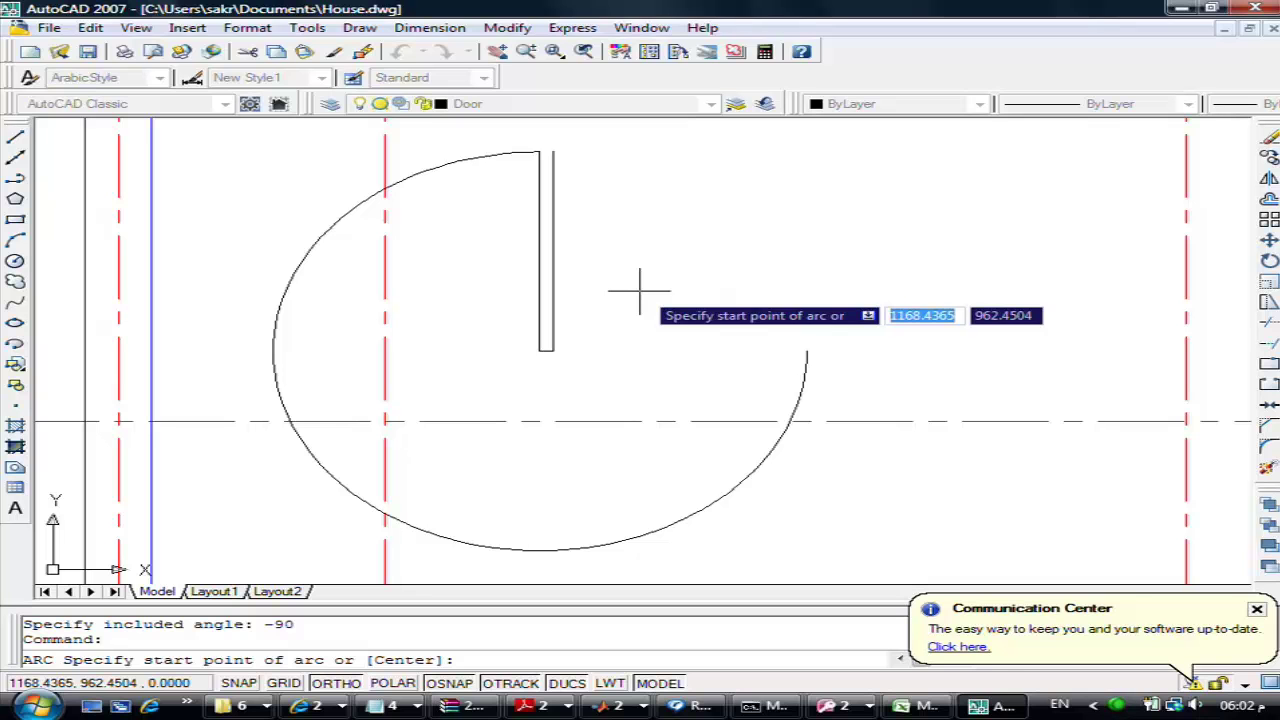
{"action": "key", "text": "Escape"}
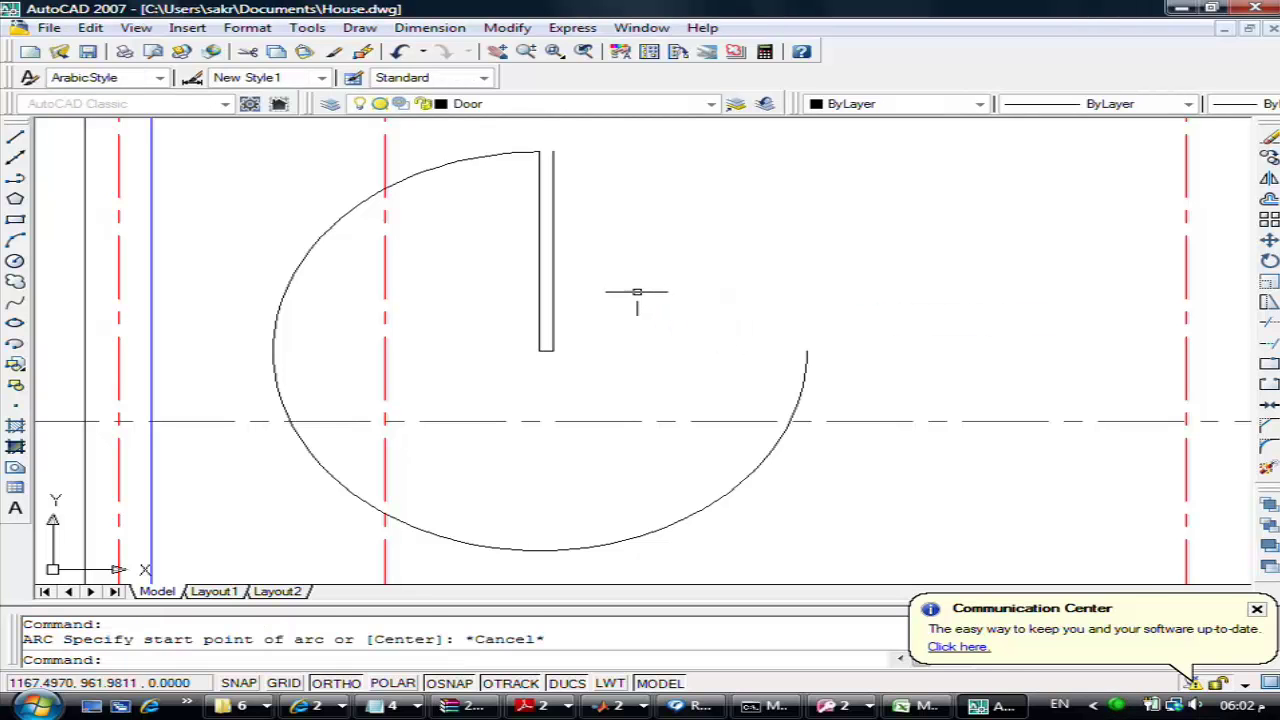
{"action": "key", "text": "Escape"}
Undo the oversized arc and open the Draw menu
{"action": "type", "text": "u"}
{"action": "key", "text": "Return"}
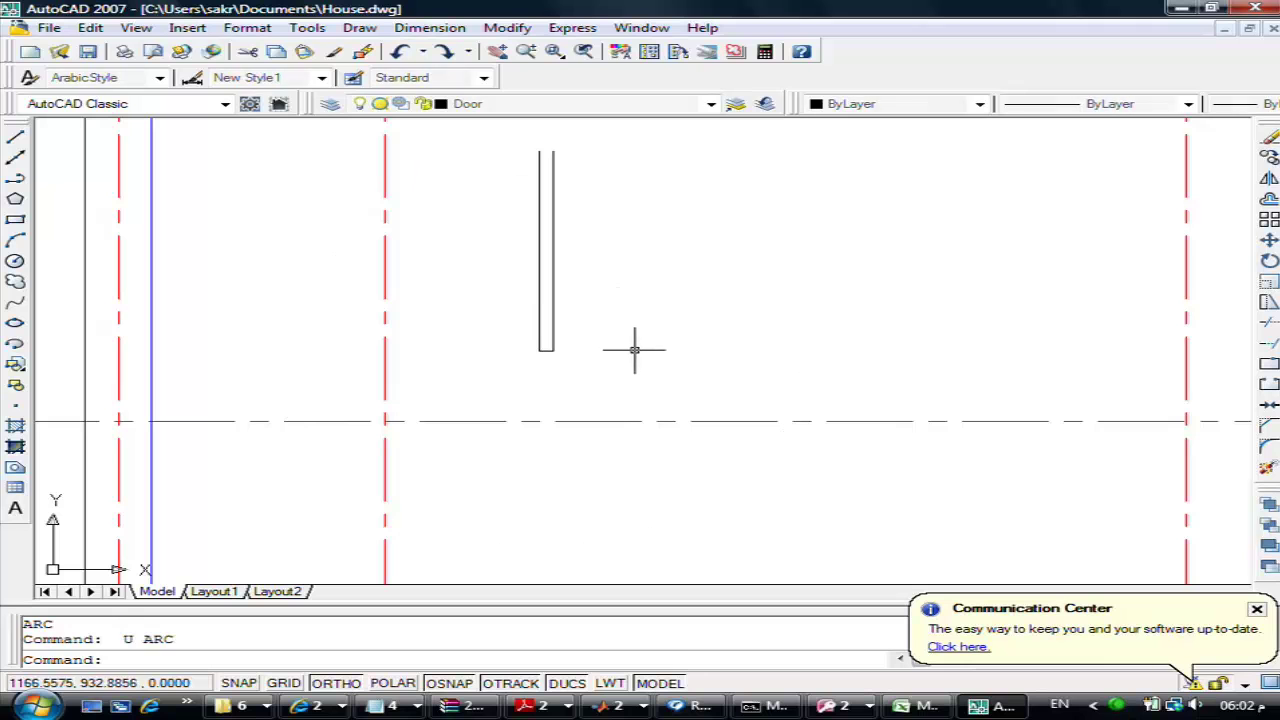
{"action": "left_click", "coordinate": [359, 27]}
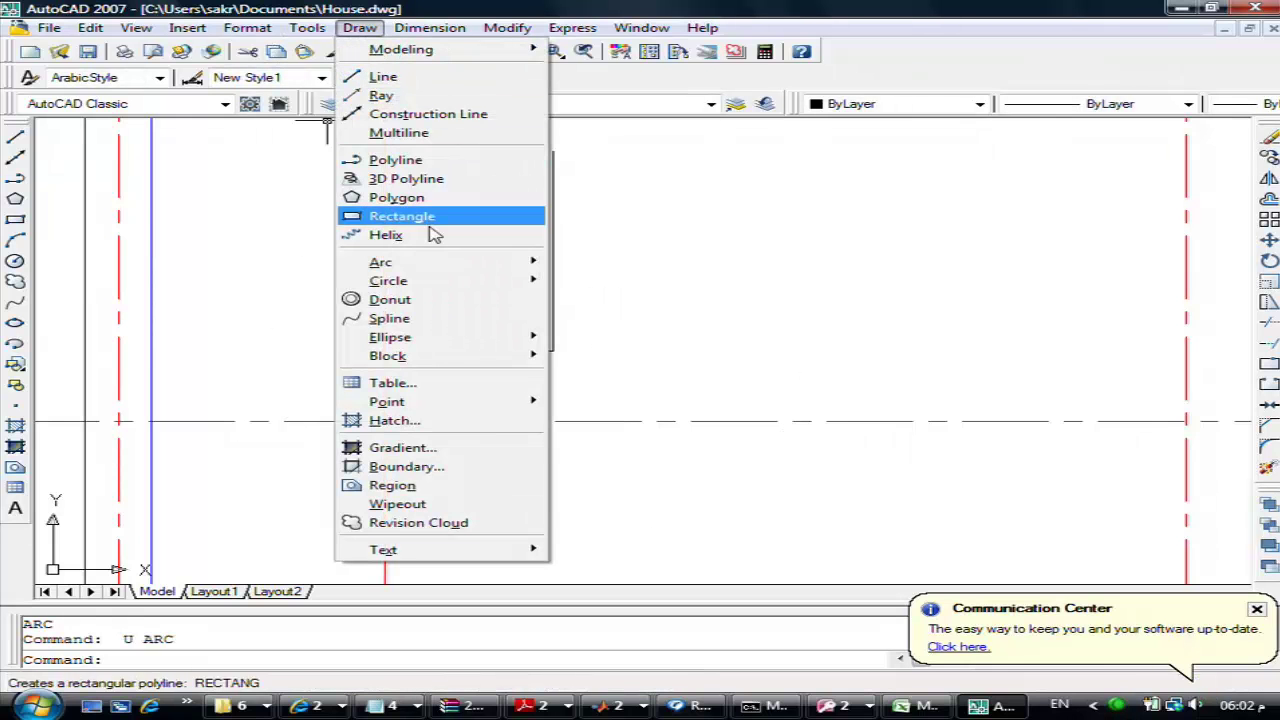
{"action": "mouse_move", "coordinate": [440, 262]}
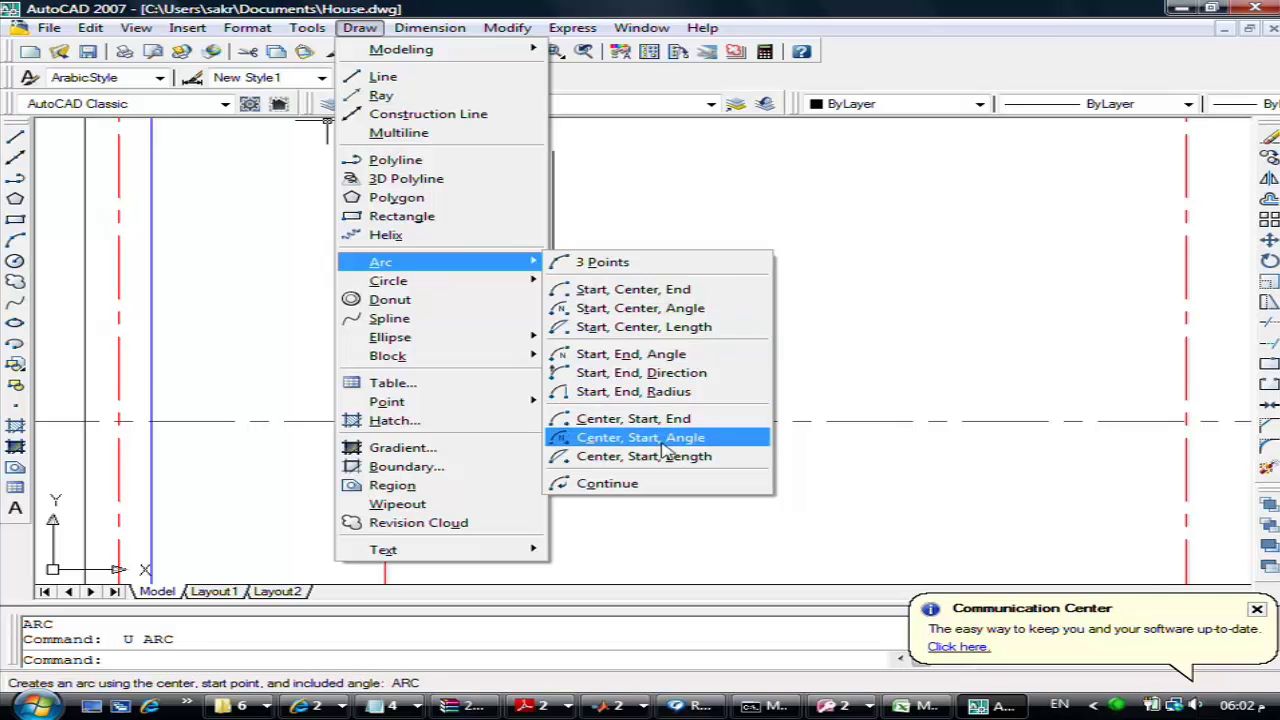
Try a Center, Start, Angle arc with -90° sweep, then undo the oversized result
{"action": "left_click", "coordinate": [700, 440]}
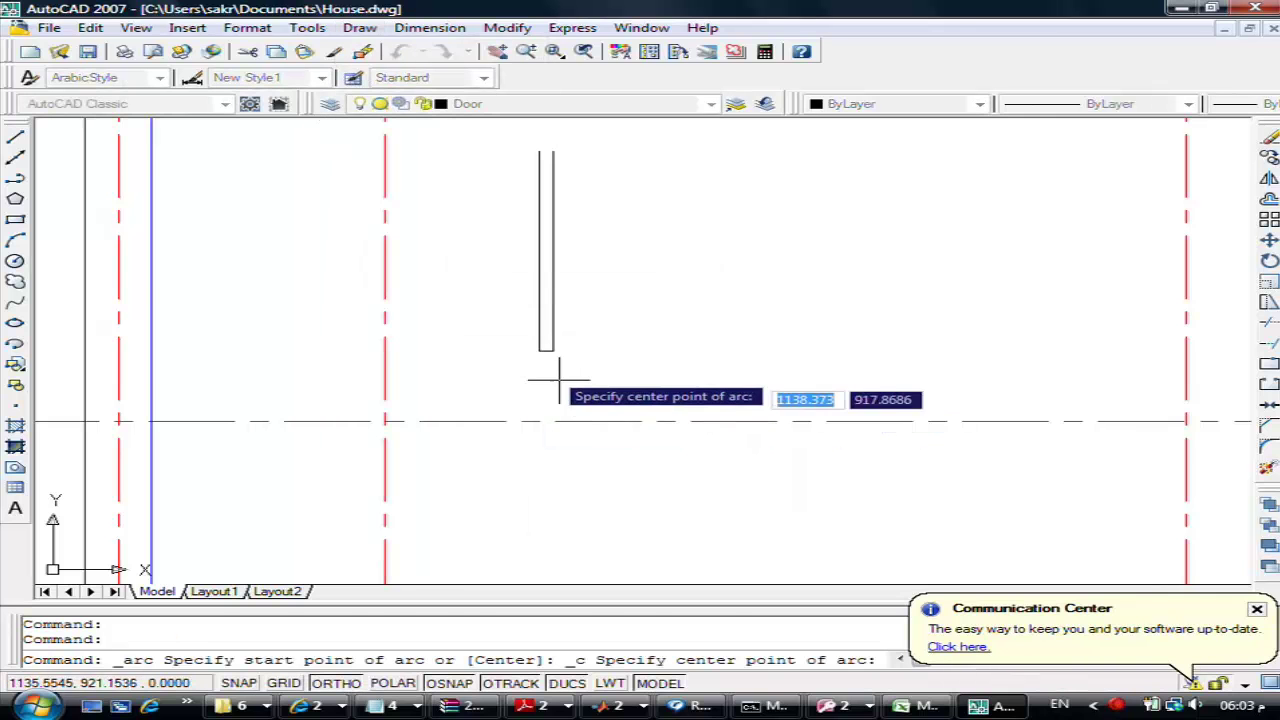
{"action": "left_click", "coordinate": [538, 350]}
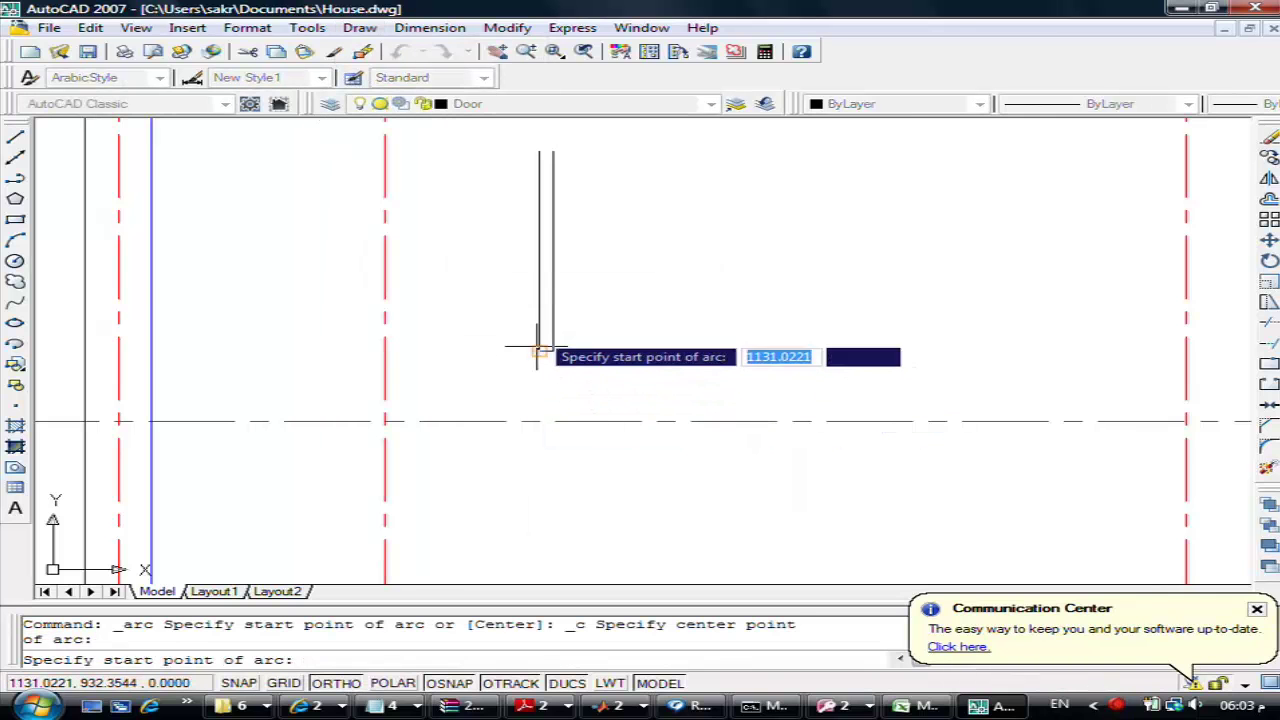
{"action": "left_click", "coordinate": [539, 151]}
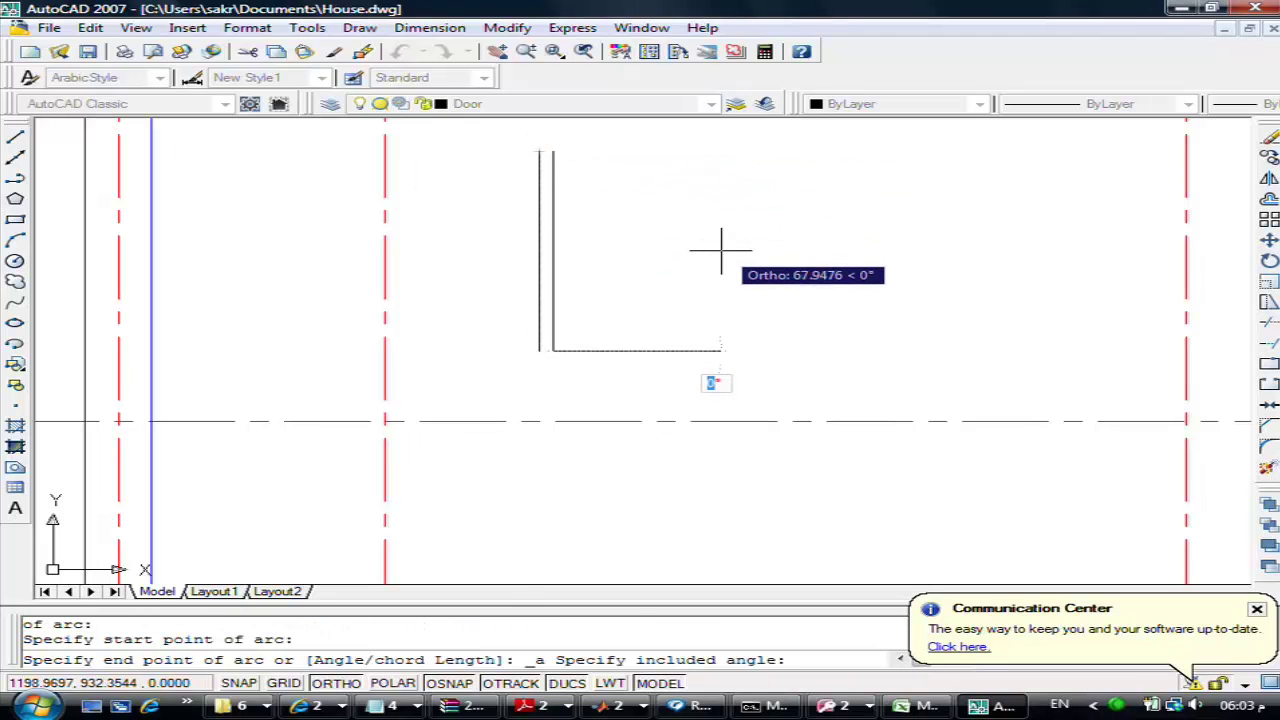
{"action": "type", "text": "-90"}
{"action": "key", "text": "Return"}
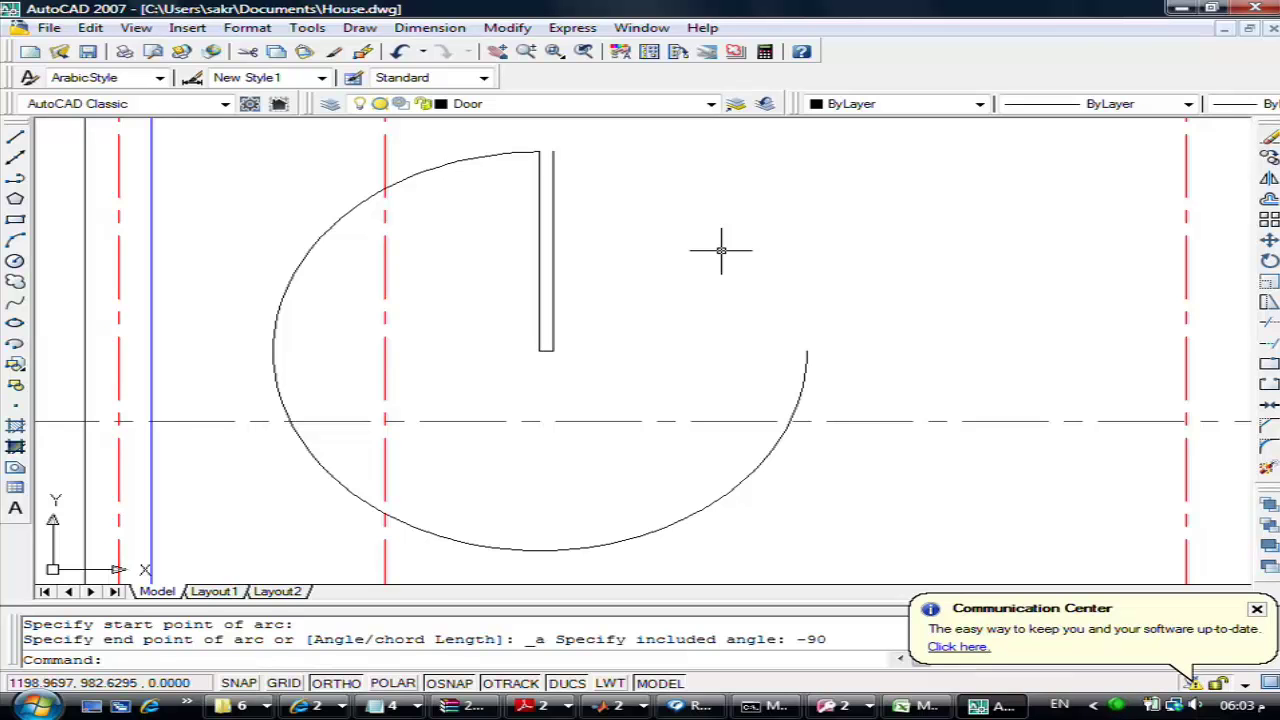
{"action": "type", "text": "u"}
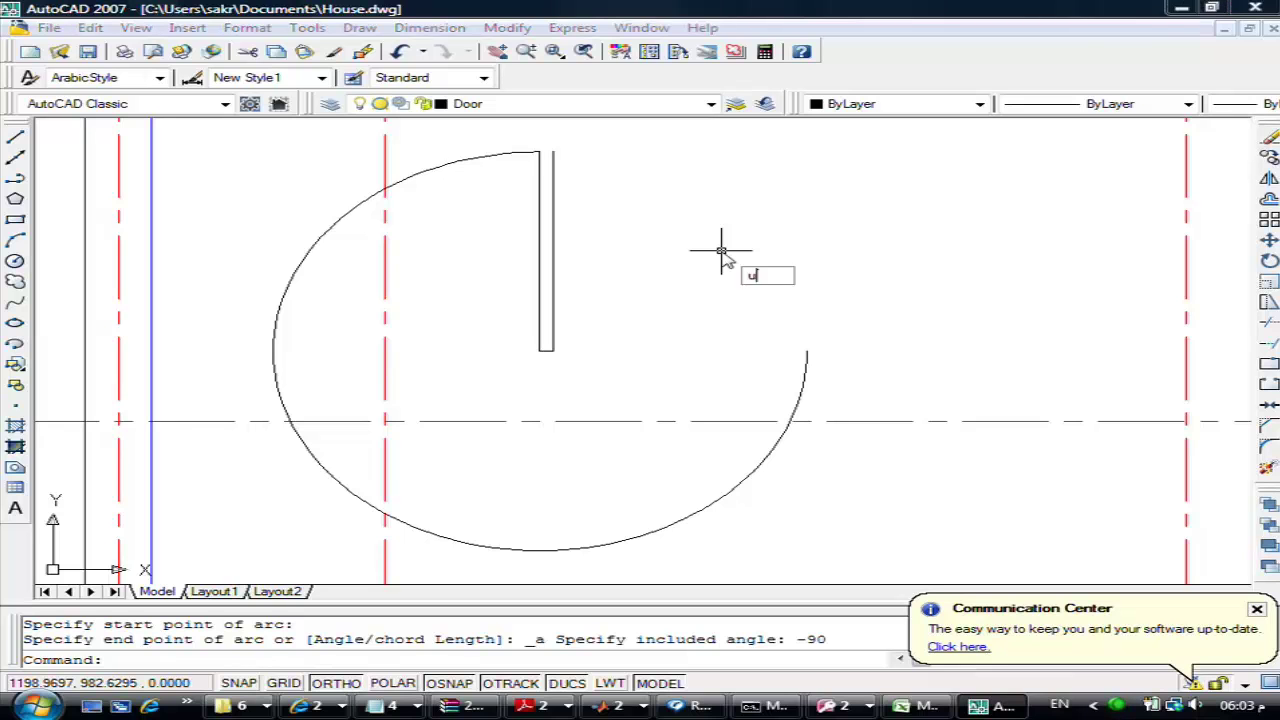
{"action": "key", "text": "Return"}
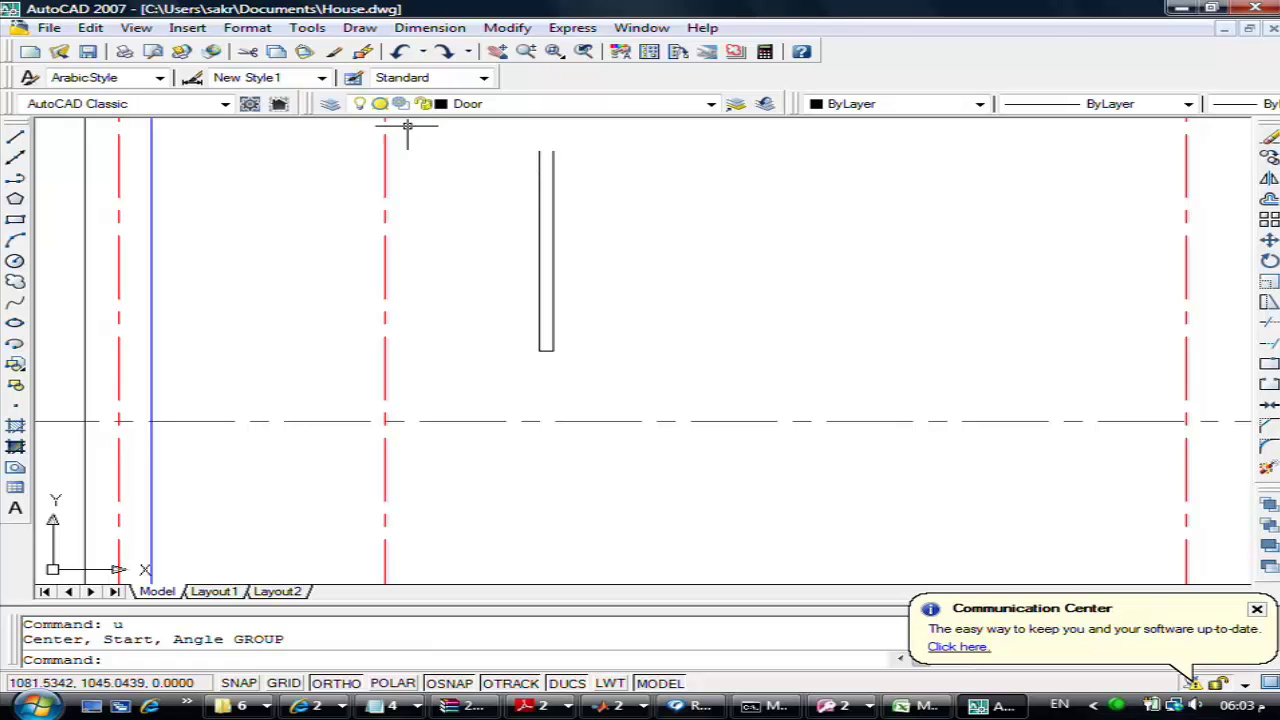
Draw a Center, Start, End arc from the leaf's top, centred at its lower end, ending leftward
{"action": "left_click", "coordinate": [359, 28]}
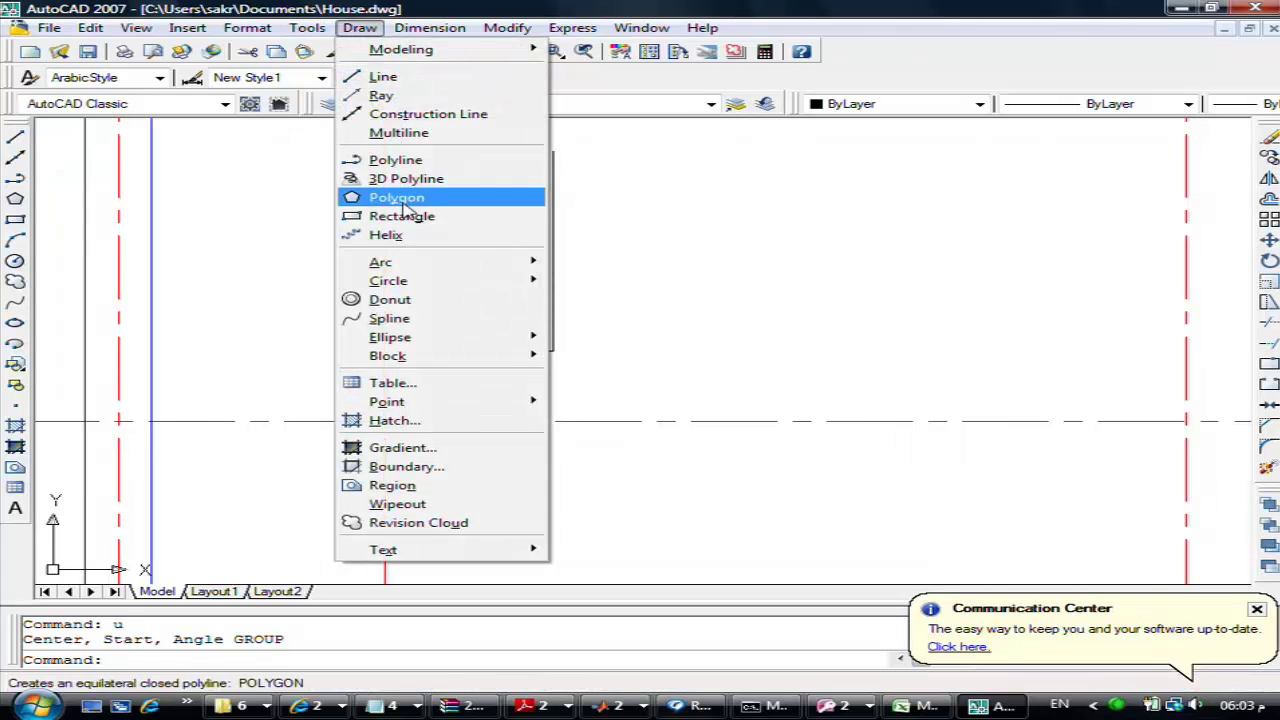
{"action": "mouse_move", "coordinate": [380, 261]}
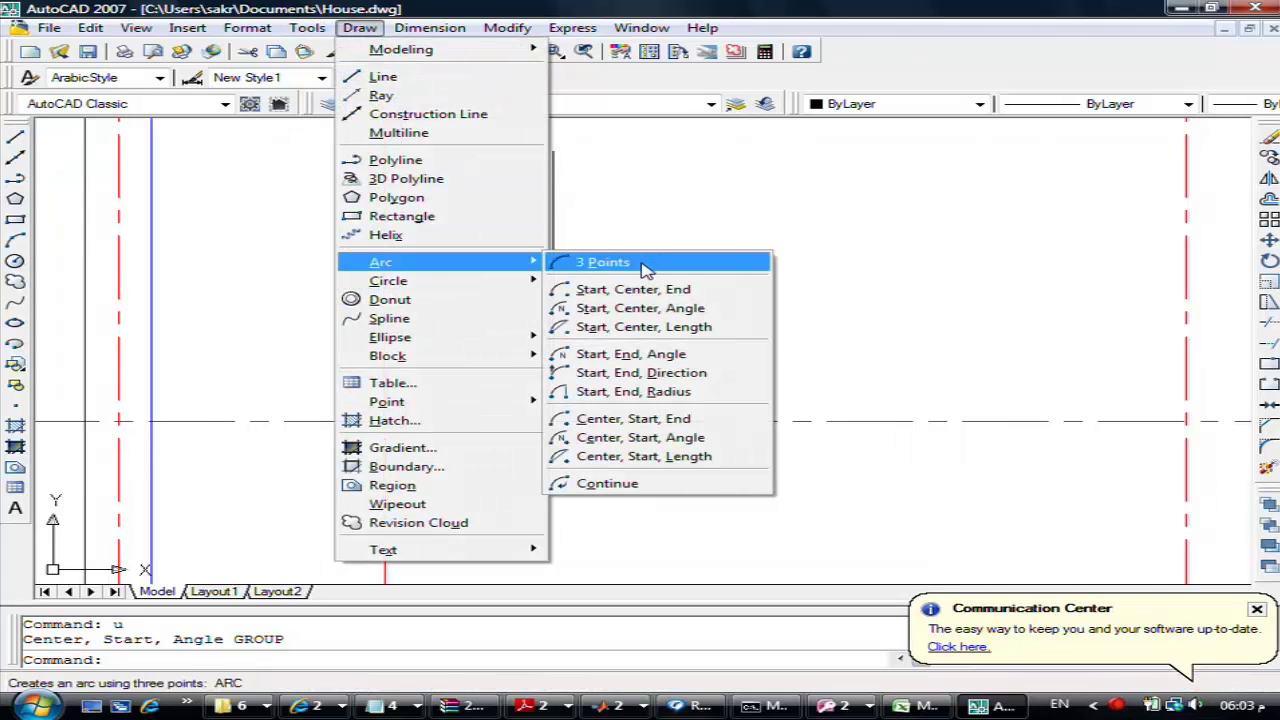
{"action": "left_click", "coordinate": [715, 418]}
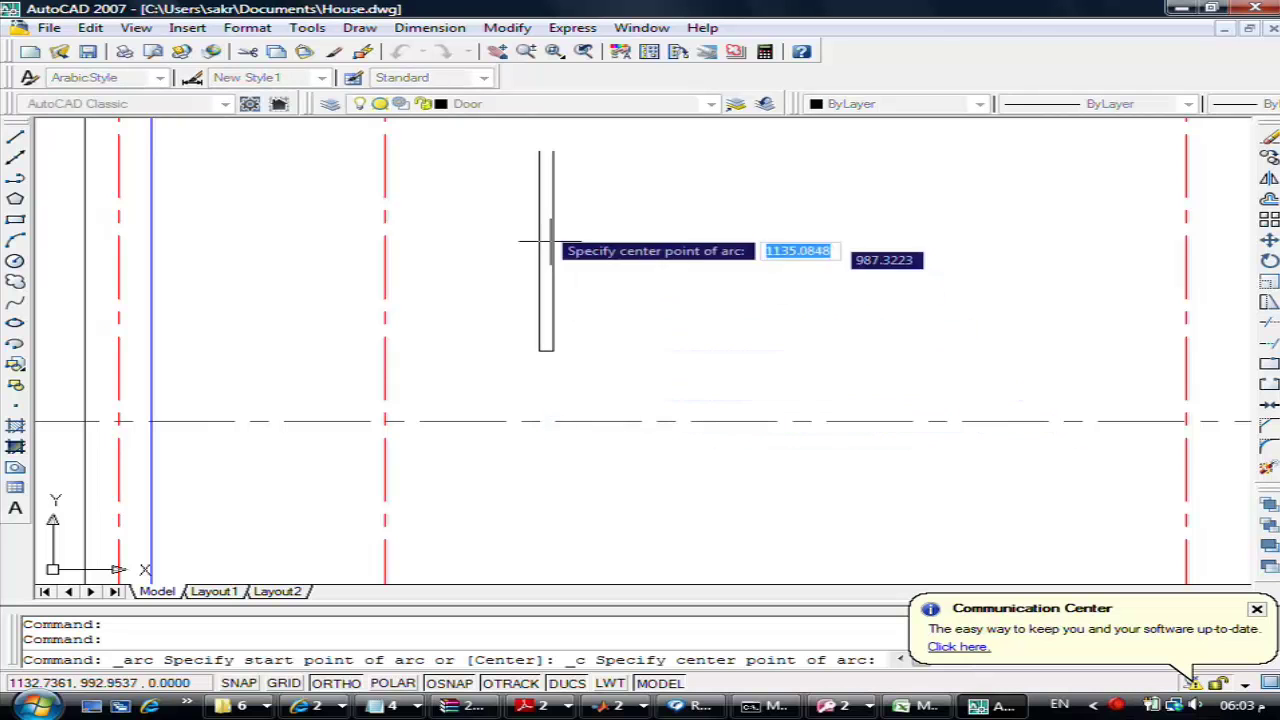
{"action": "left_click", "coordinate": [538, 352]}
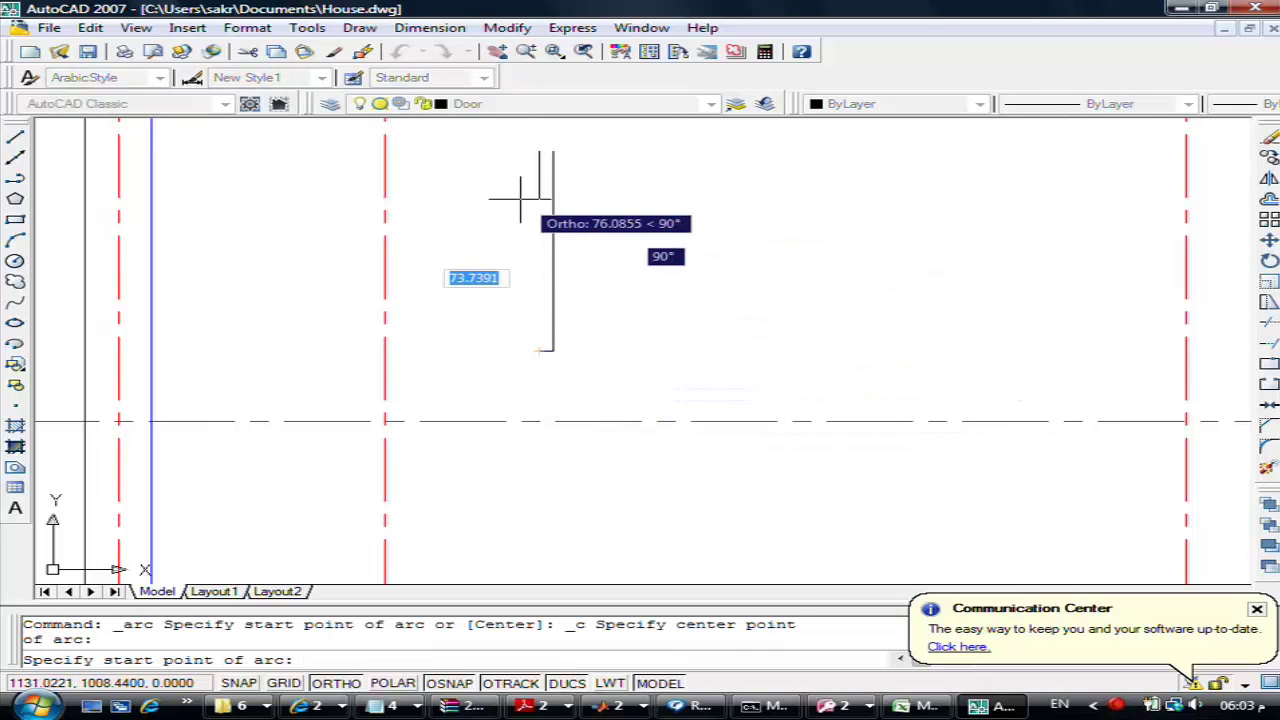
{"action": "left_click", "coordinate": [533, 153]}
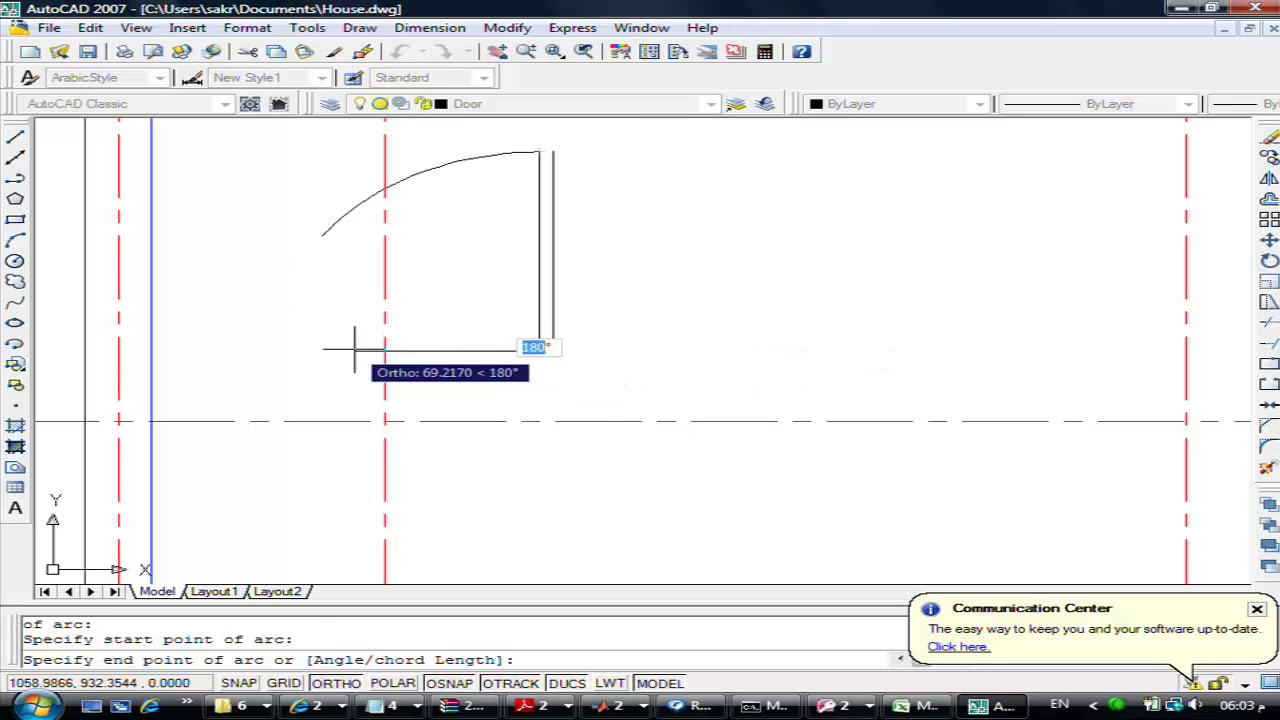
{"action": "left_click", "coordinate": [215, 346]}
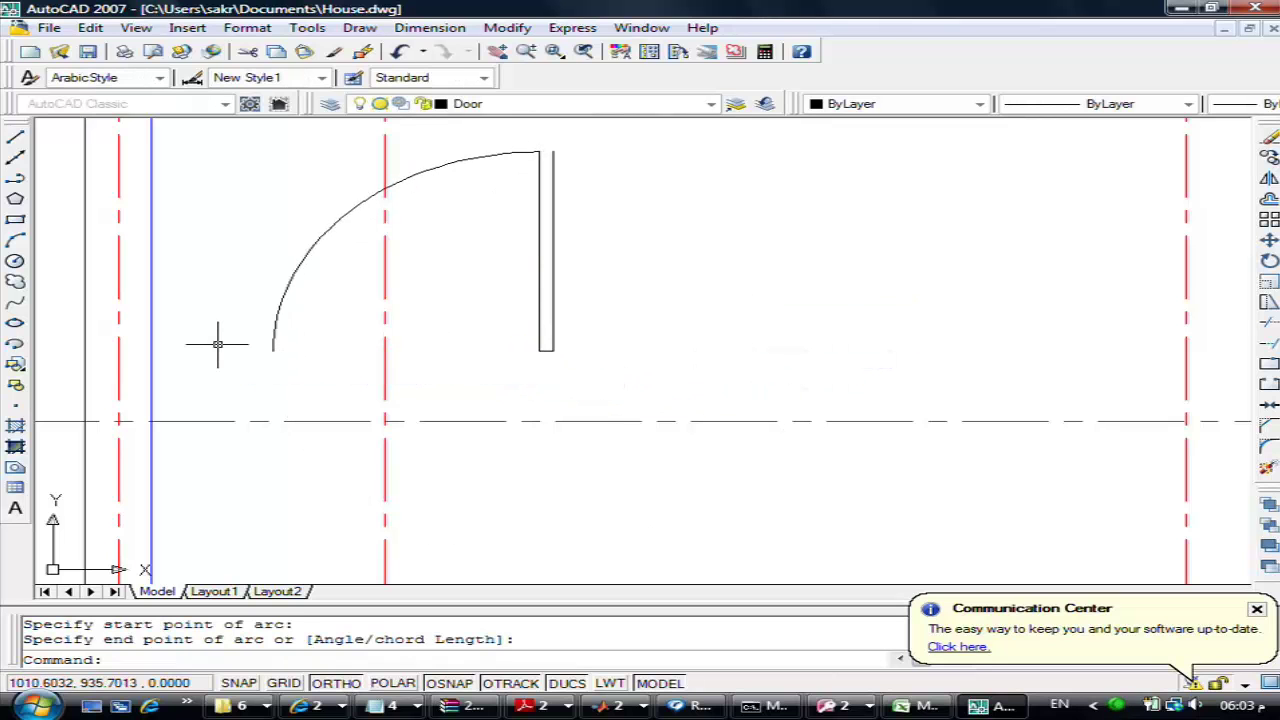
{"action": "key", "text": "Escape"}
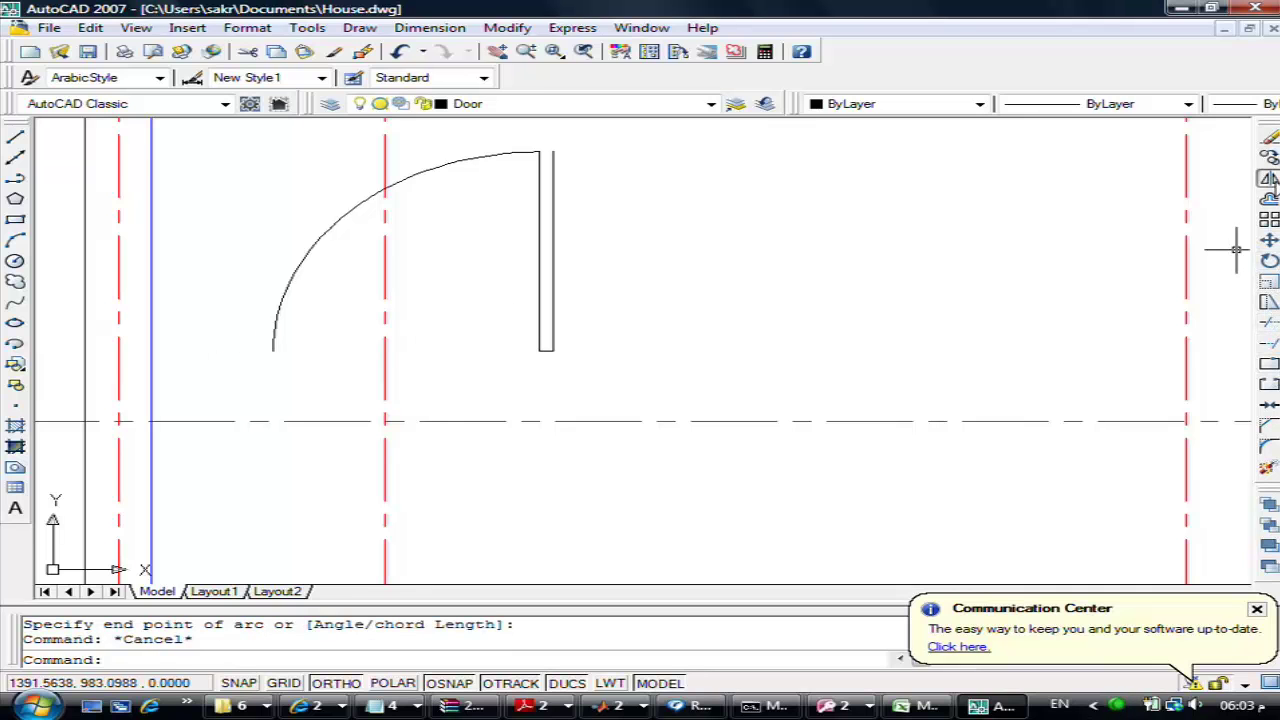
Mirror the swing arc about the door leaf's vertical edge, erasing the original
{"action": "left_click", "coordinate": [1268, 178]}
{"action": "left_click", "coordinate": [420, 172]}
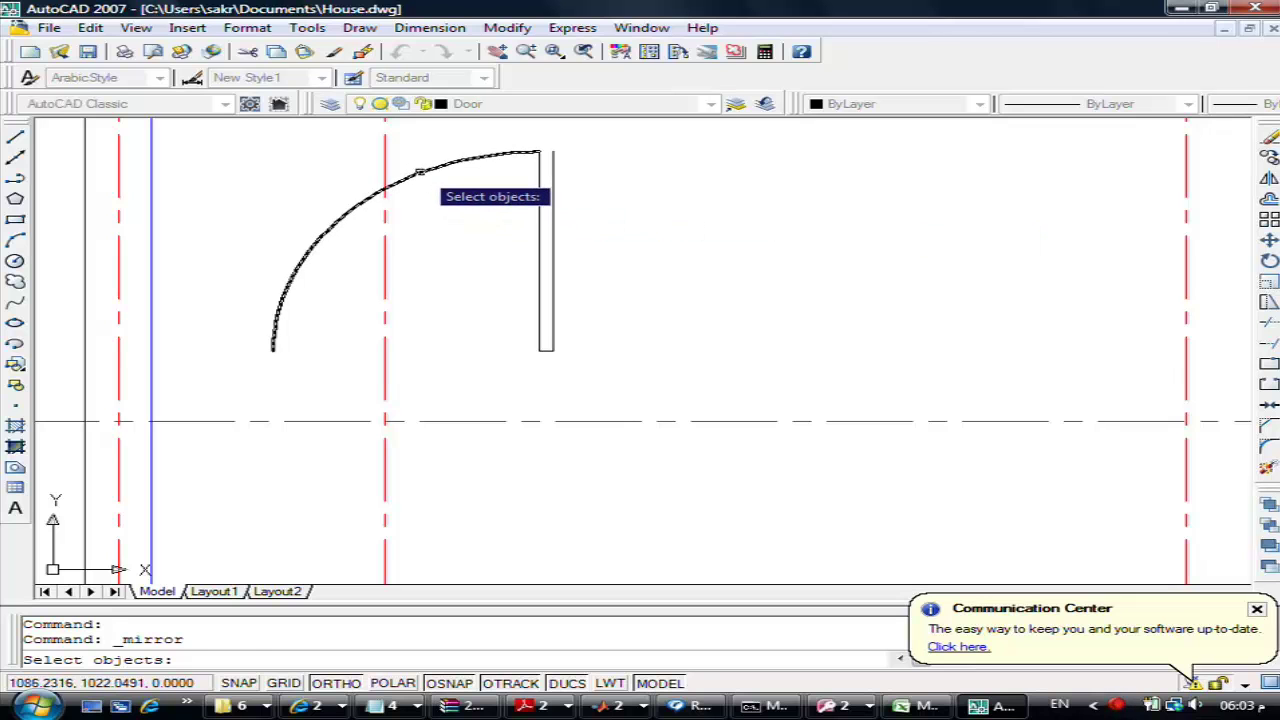
{"action": "left_click", "coordinate": [420, 172]}
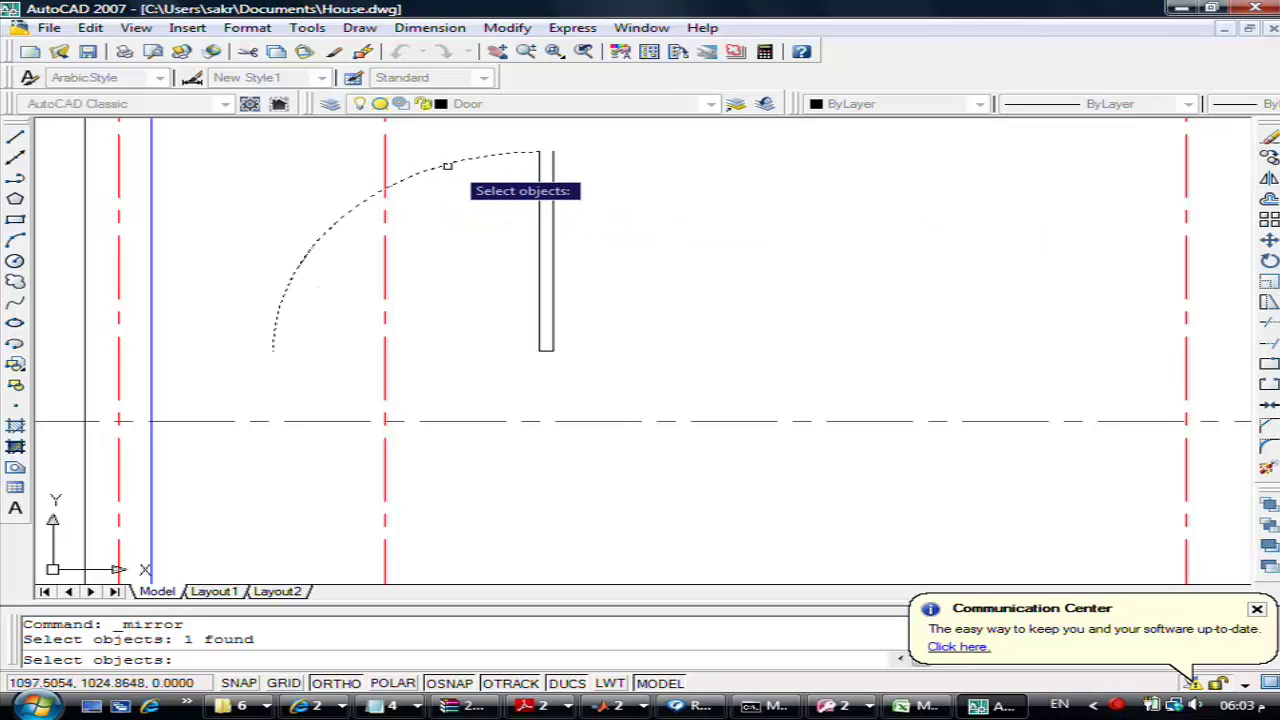
{"action": "key", "text": "Return"}
{"action": "left_click", "coordinate": [535, 148]}
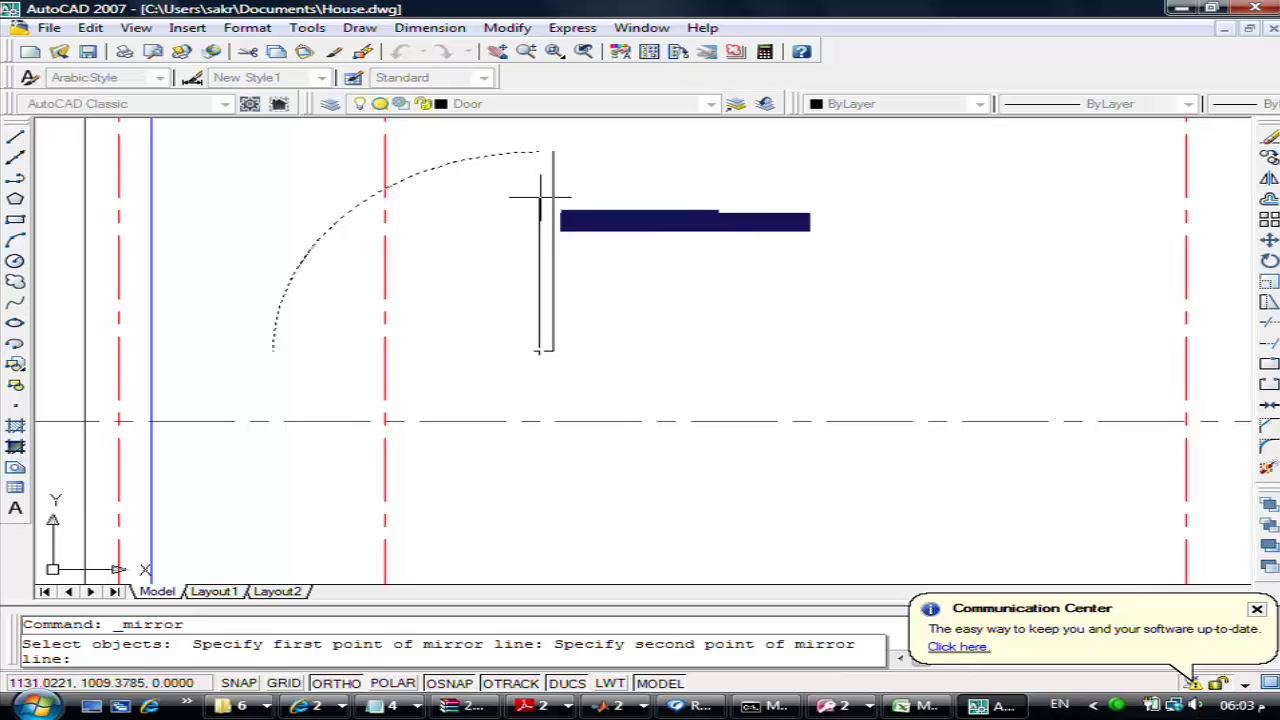
{"action": "left_click", "coordinate": [545, 353]}
{"action": "type", "text": "y"}
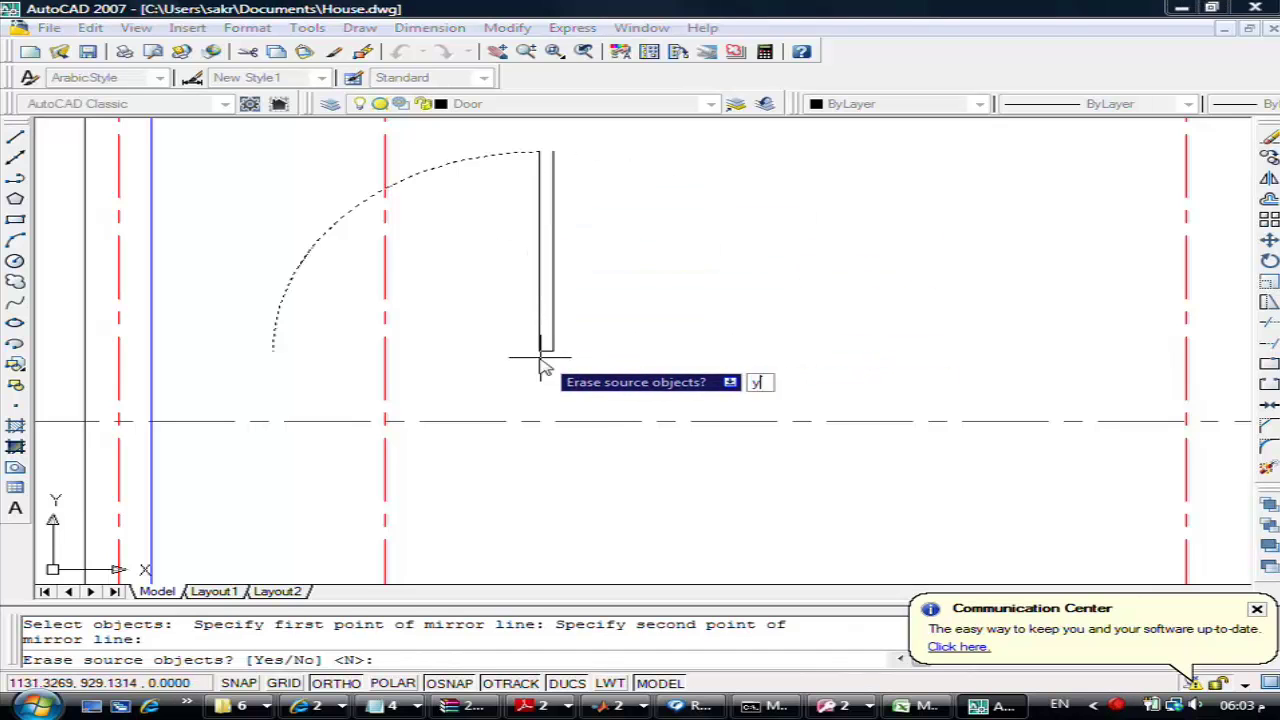
{"action": "key", "text": "Return"}
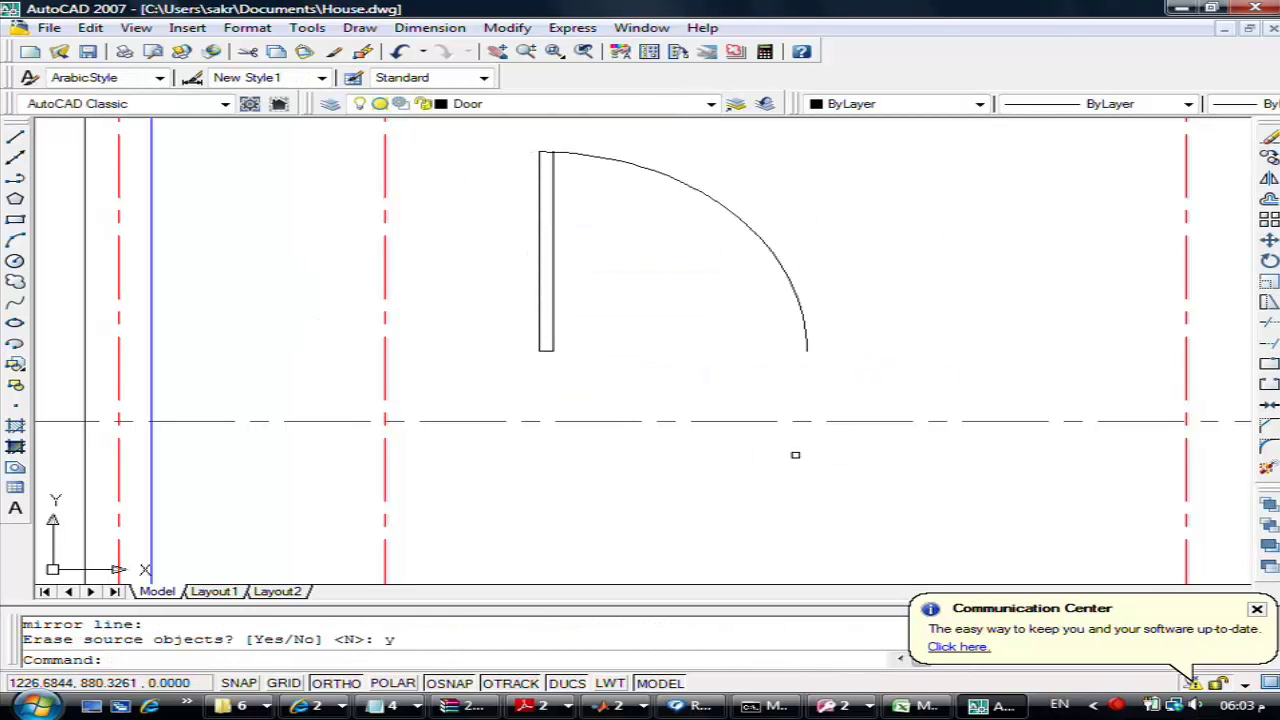
Offset the door leaf's end line 10 units to make a cross line
{"action": "type", "text": "o"}
{"action": "key", "text": "Return"}
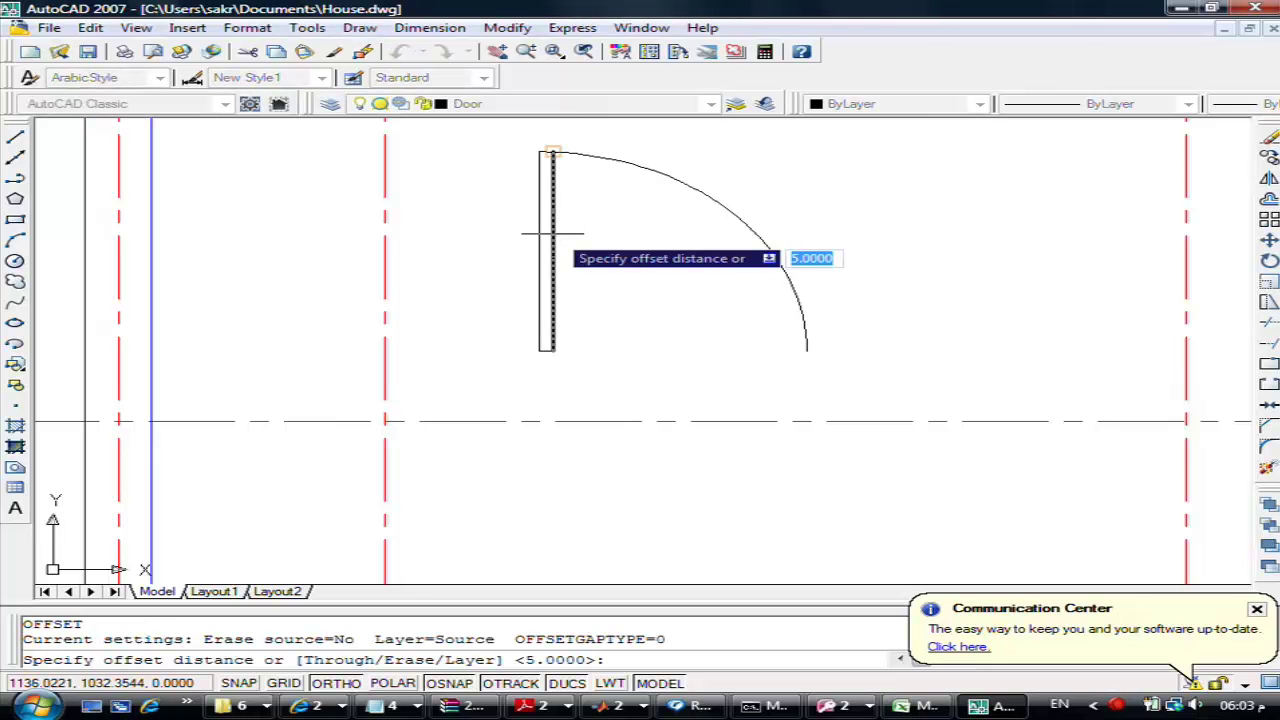
{"action": "scroll", "coordinate": [494, 380], "scroll_direction": "up", "scroll_amount": 2}
{"action": "type", "text": "10"}
{"action": "key", "text": "Return"}
{"action": "left_click", "coordinate": [556, 334]}
{"action": "left_click", "coordinate": [518, 271]}
{"action": "key", "text": "Return"}
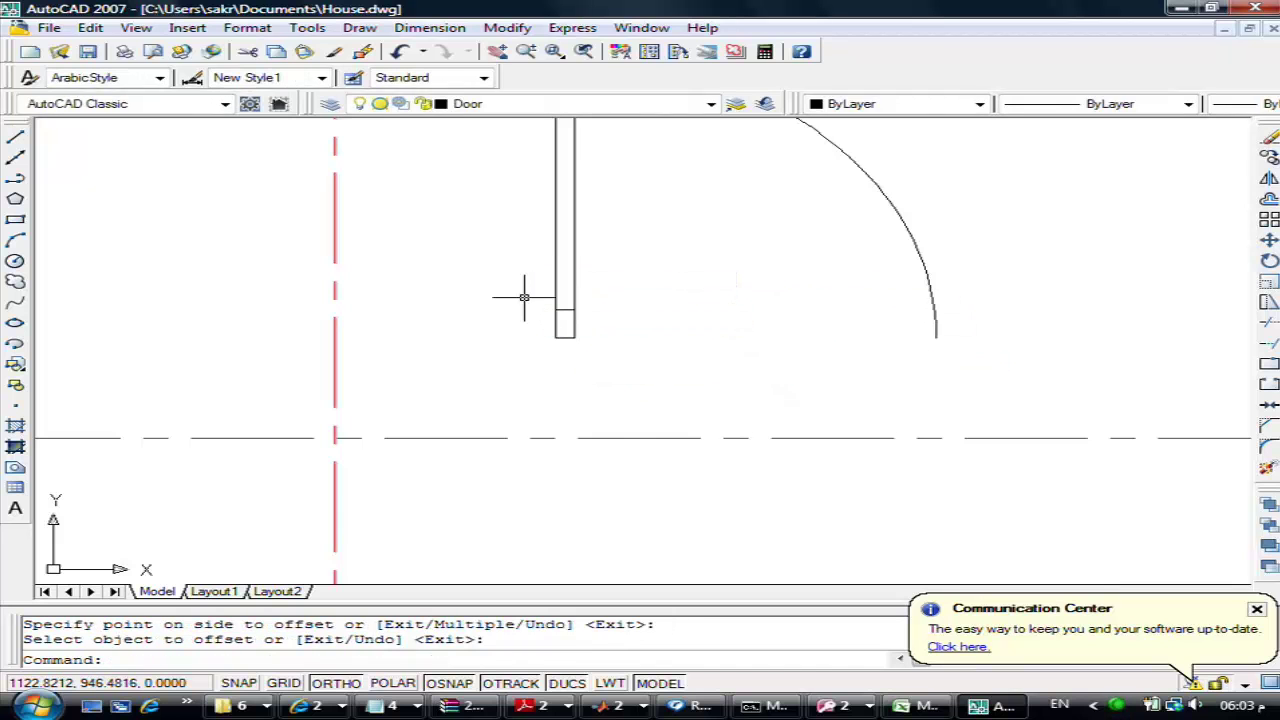
Offset a second cross line inside the door leaf at distance 9
{"action": "key", "text": "Return"}
{"action": "type", "text": "9"}
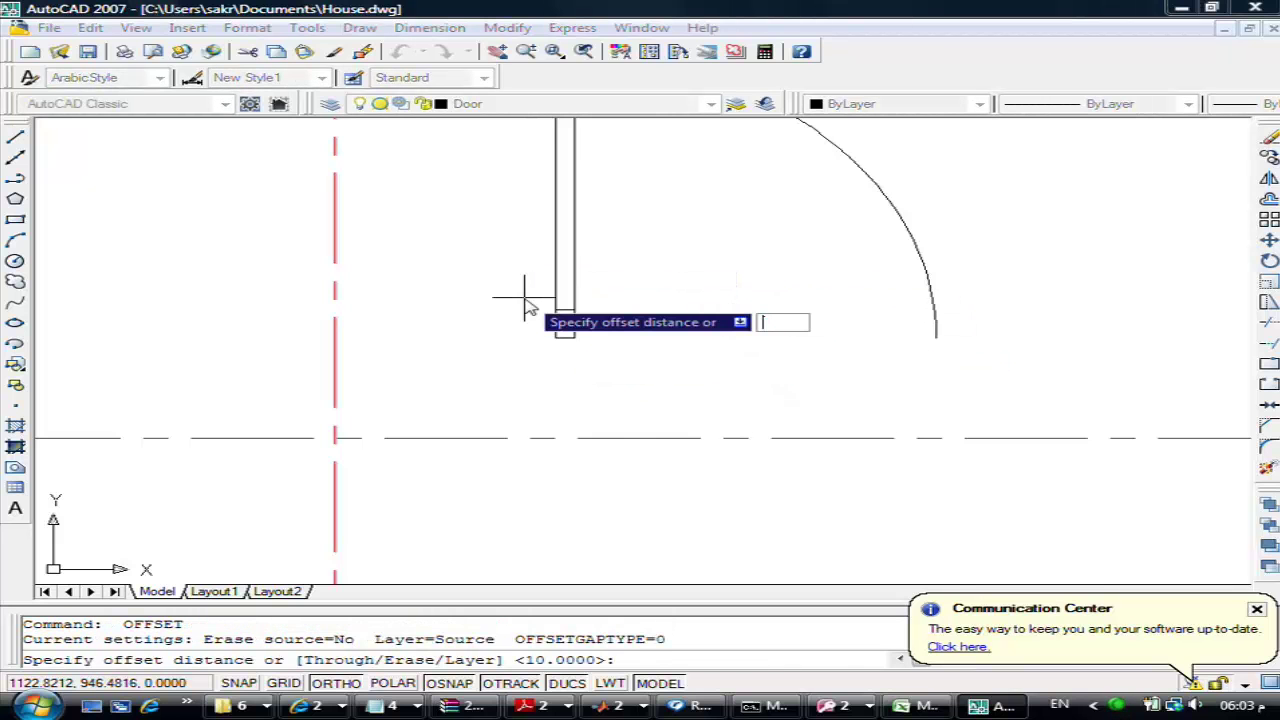
{"action": "type", "text": "80"}
{"action": "key", "text": "Return"}
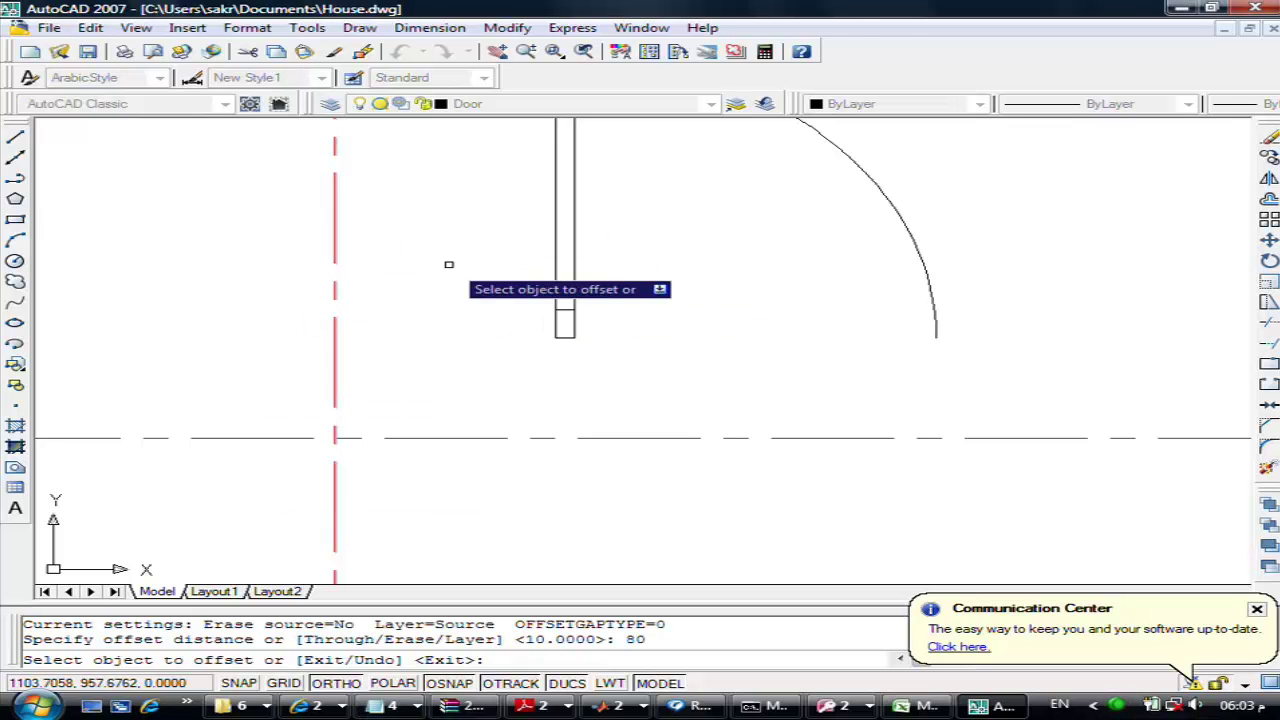
{"action": "left_click", "coordinate": [558, 314]}
{"action": "left_click", "coordinate": [523, 263]}
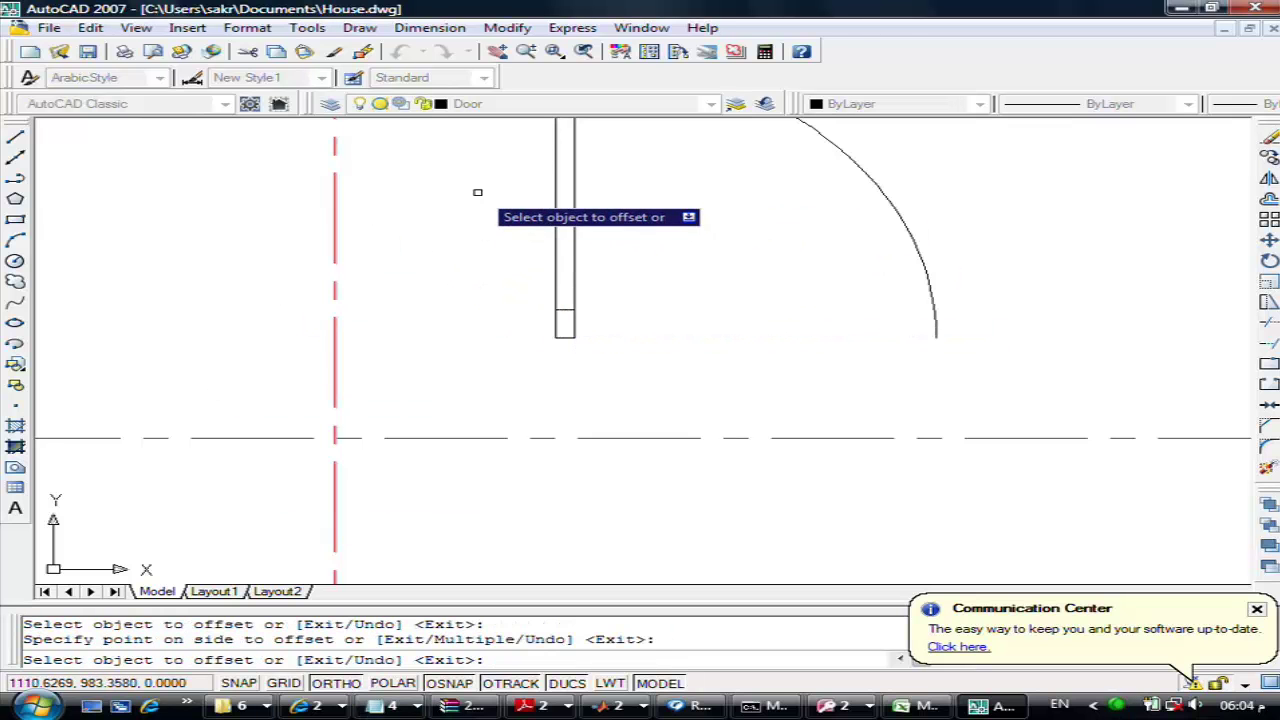
{"action": "scroll", "coordinate": [484, 194], "scroll_direction": "down", "scroll_amount": 3}
{"action": "key", "text": "Escape"}
{"action": "scroll", "coordinate": [533, 170], "scroll_direction": "up", "scroll_amount": 3}
{"action": "scroll", "coordinate": [528, 249], "scroll_direction": "down", "scroll_amount": 2}
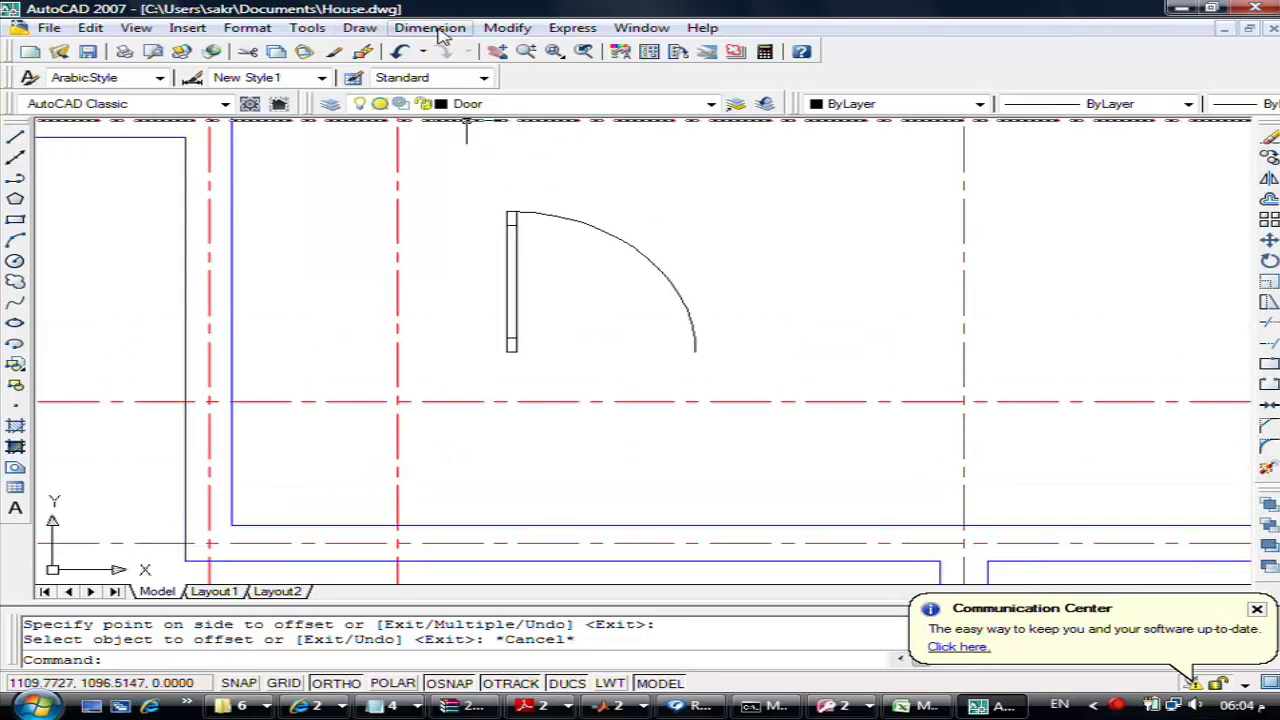
Hatch the top and bottom end sections of the door leaf with the SOLID pattern
{"action": "left_click", "coordinate": [360, 27]}
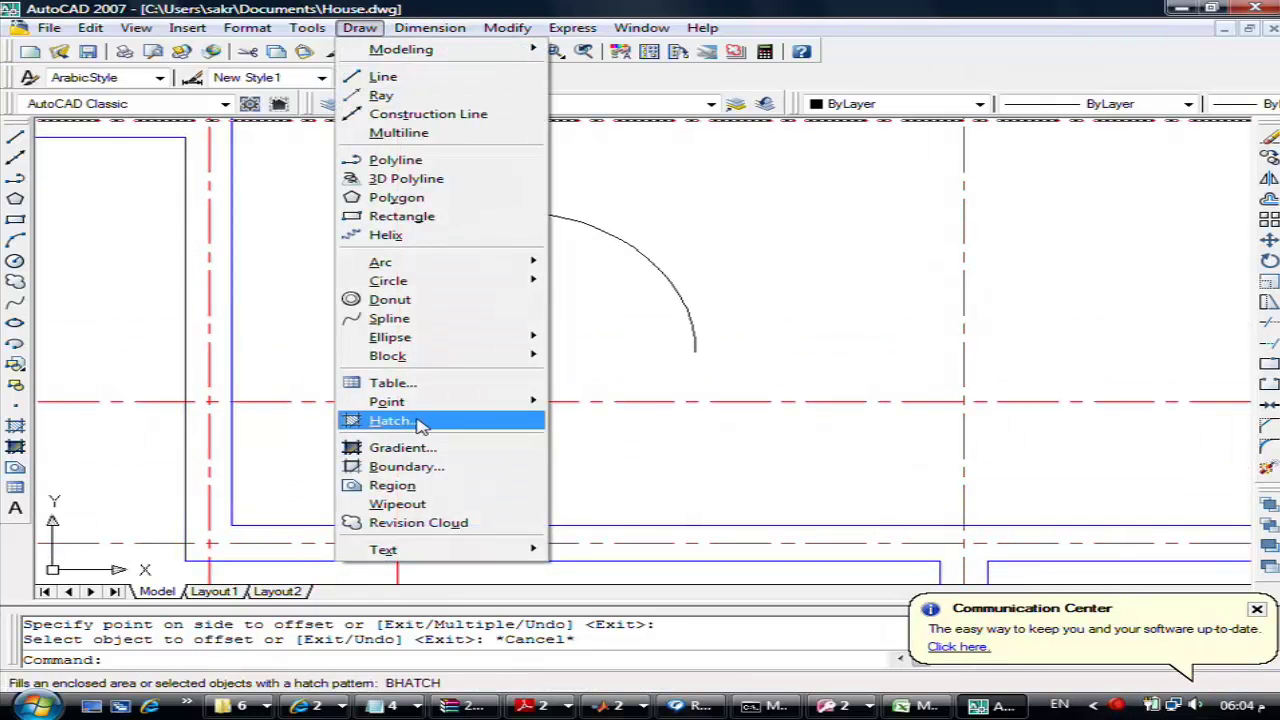
{"action": "left_click", "coordinate": [418, 424]}
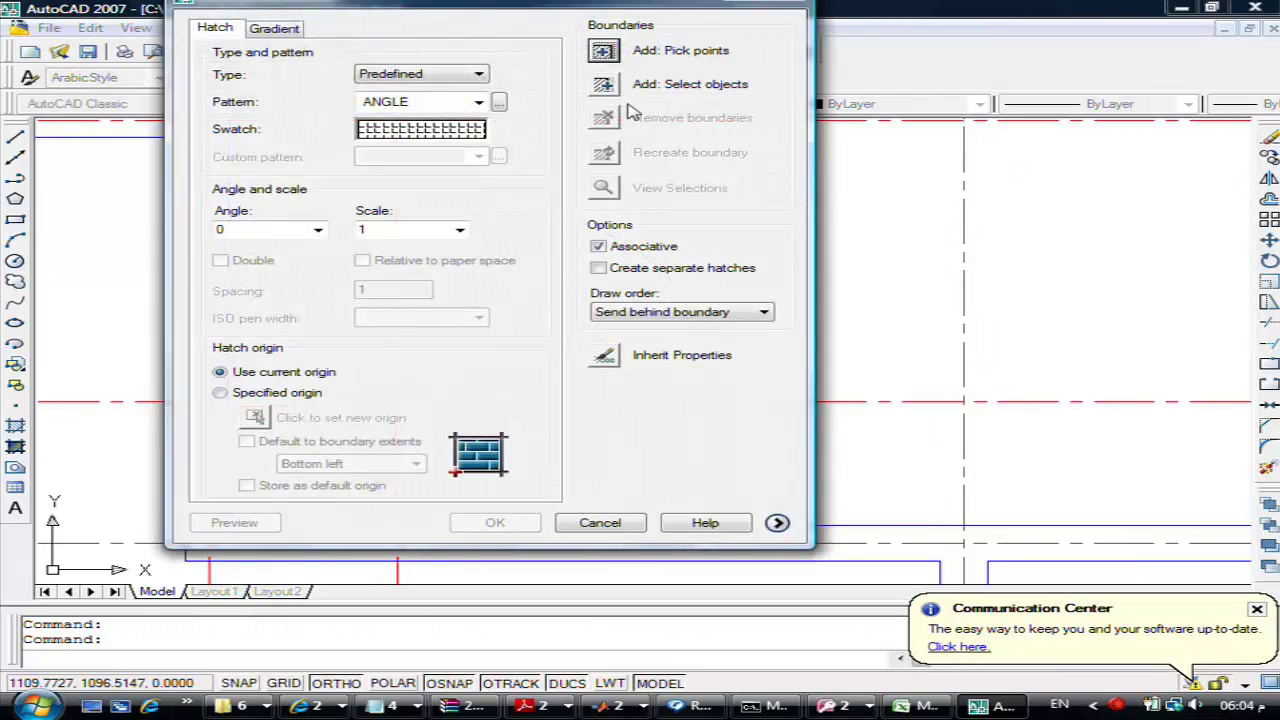
{"action": "left_click", "coordinate": [608, 54]}
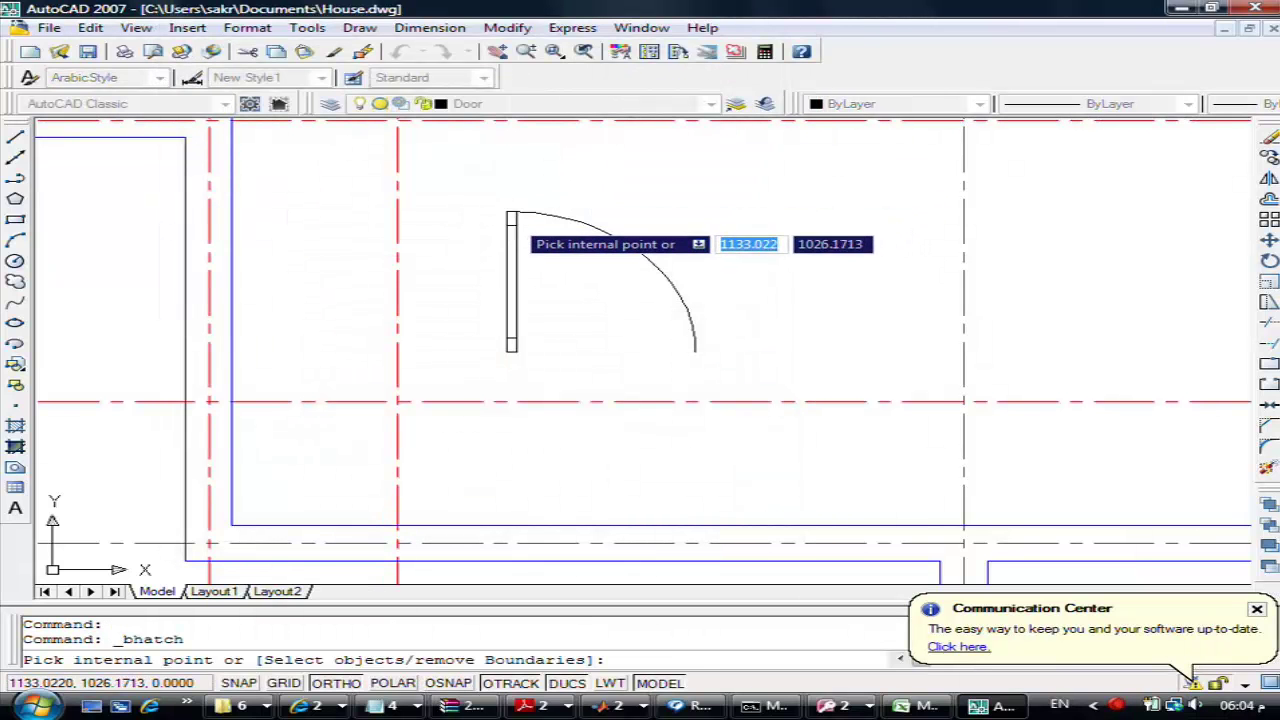
{"action": "left_click", "coordinate": [511, 222]}
{"action": "left_click", "coordinate": [512, 346]}
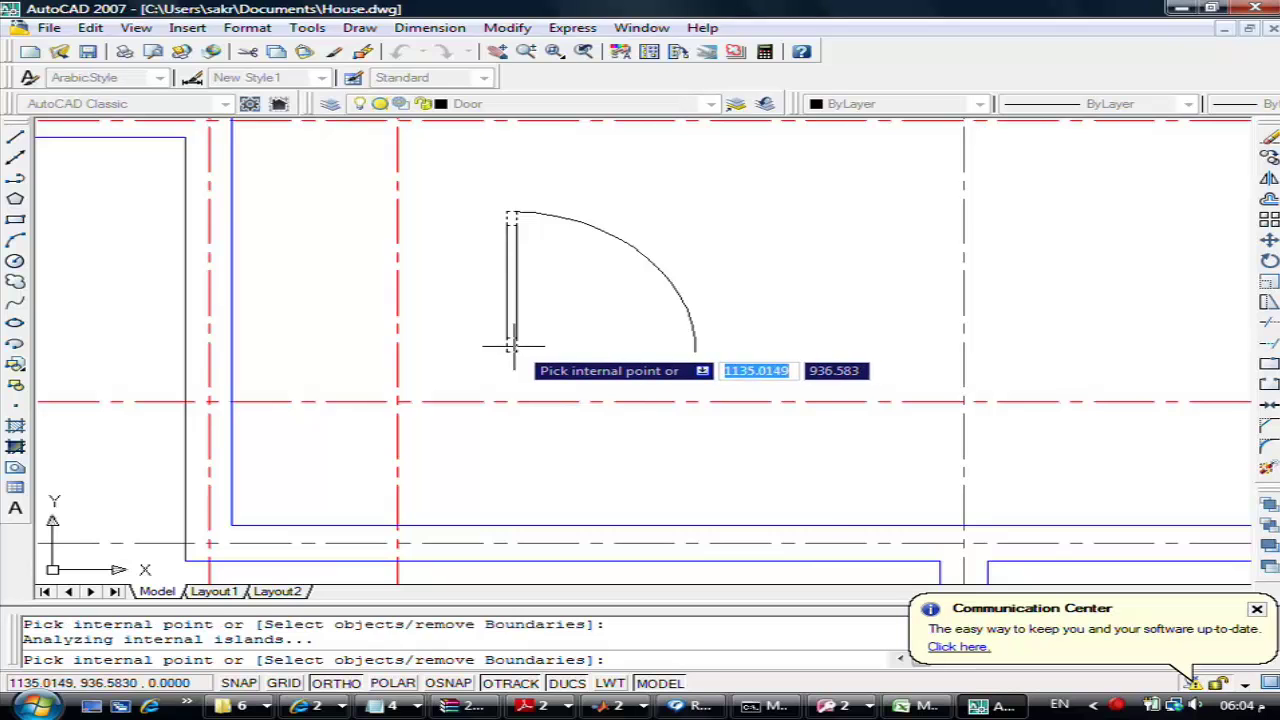
{"action": "key", "text": "Return"}
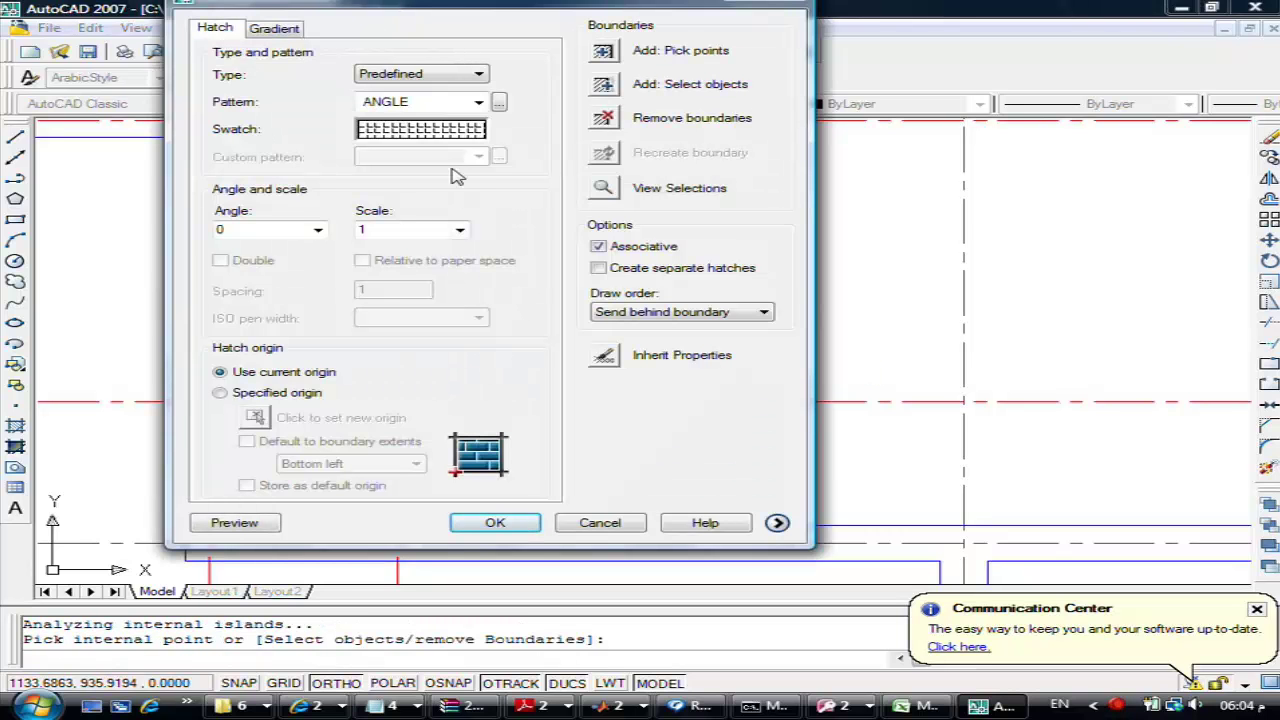
{"action": "left_click", "coordinate": [444, 143]}
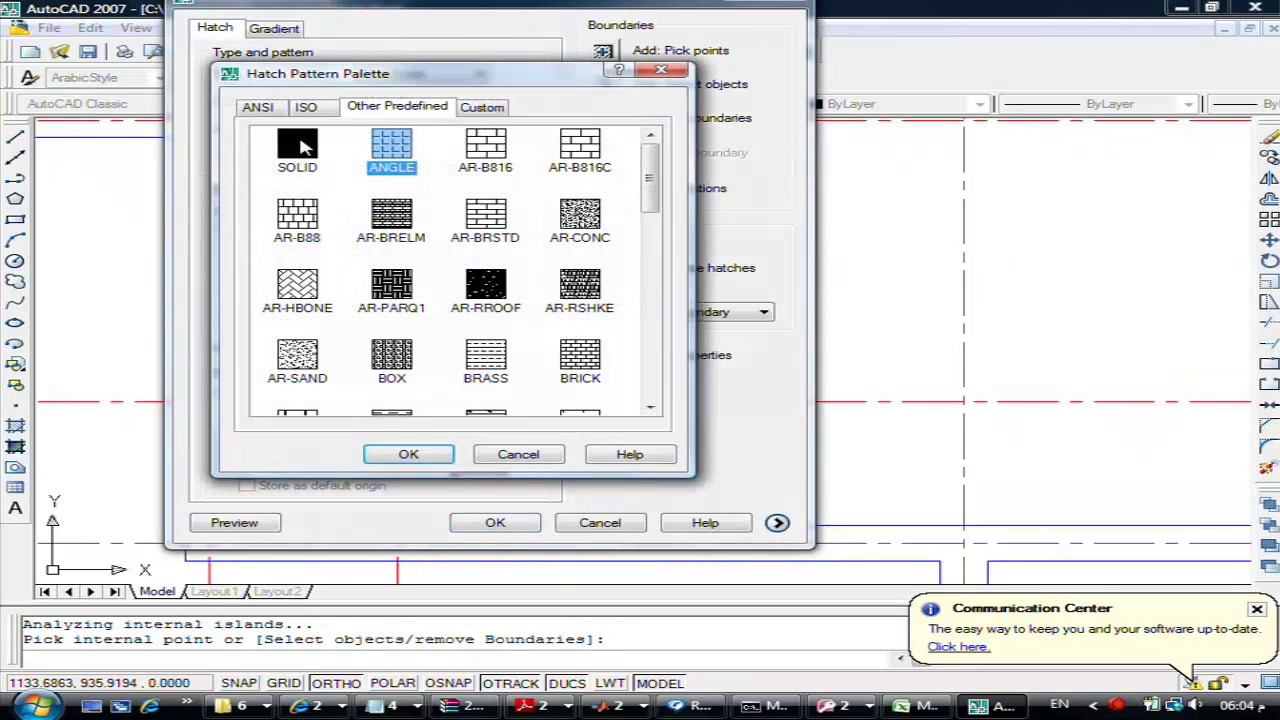
{"action": "left_click", "coordinate": [308, 147]}
{"action": "left_click", "coordinate": [413, 455]}
{"action": "left_click", "coordinate": [493, 522]}
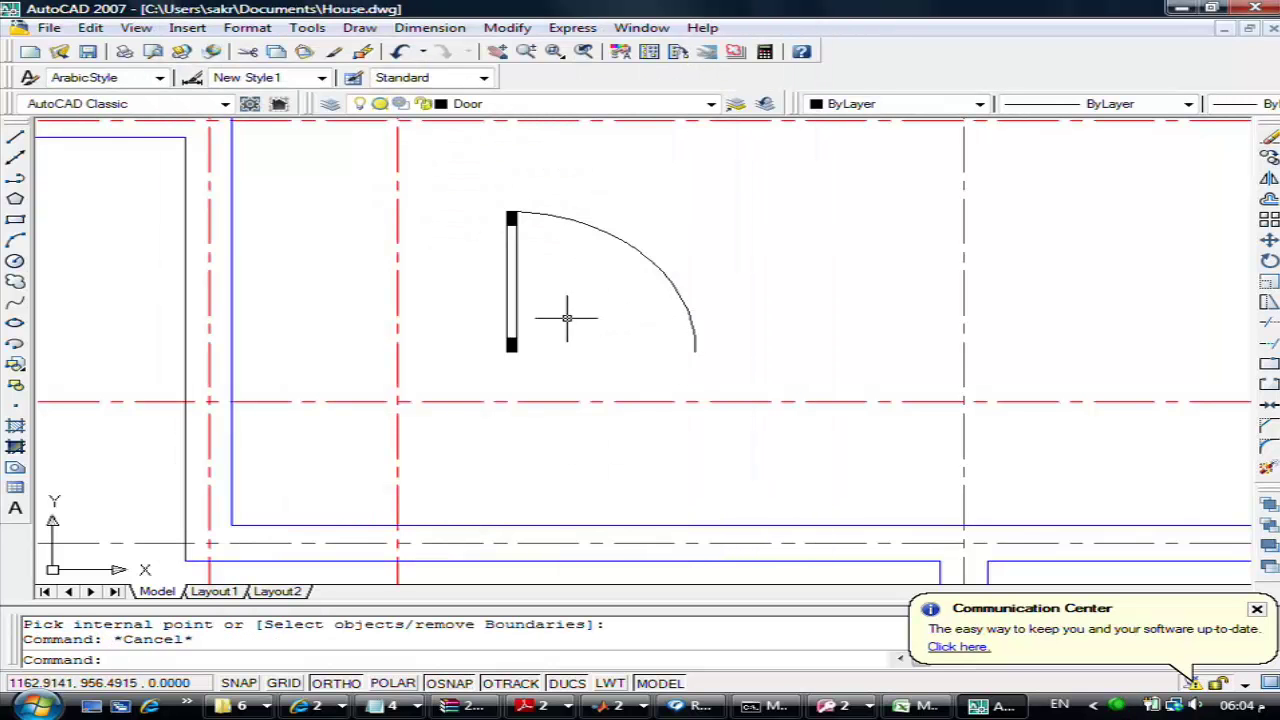
{"action": "scroll", "coordinate": [580, 318], "scroll_direction": "down", "scroll_amount": 2}
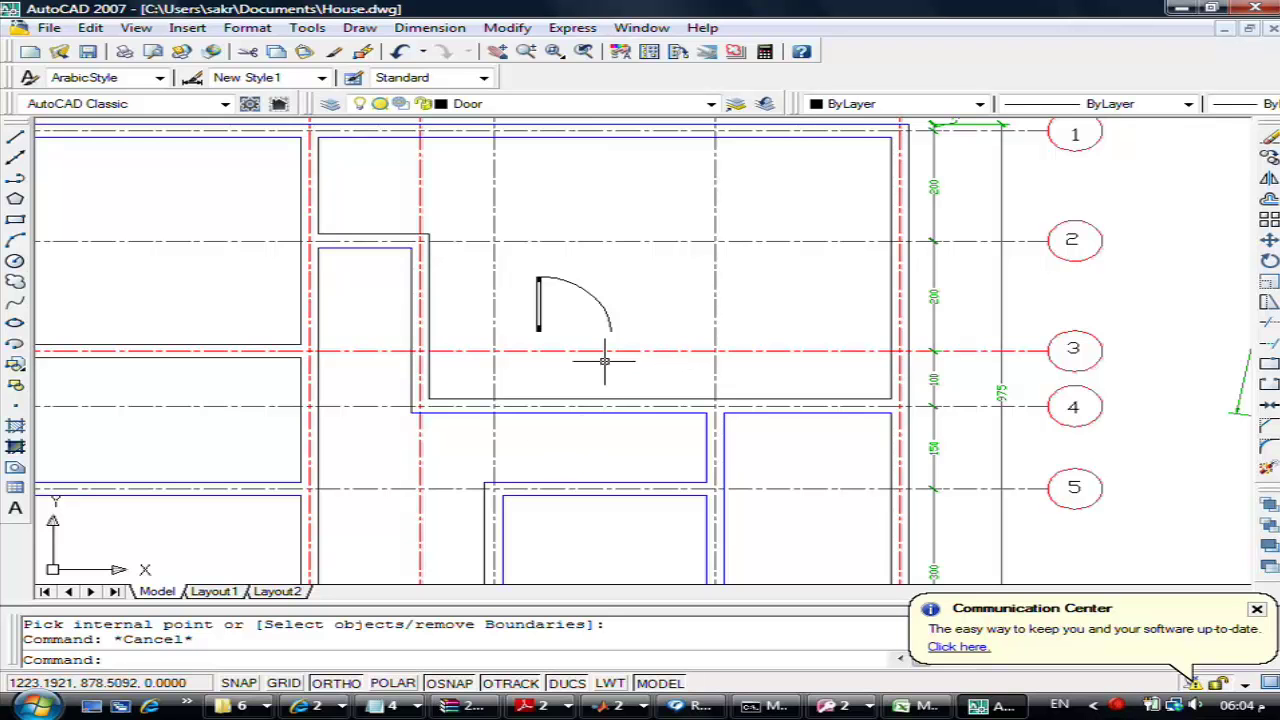
Copy the door from its hinge point to the lower-left inside wall corner with CO
{"action": "scroll", "coordinate": [520, 345], "scroll_direction": "up", "scroll_amount": 3}
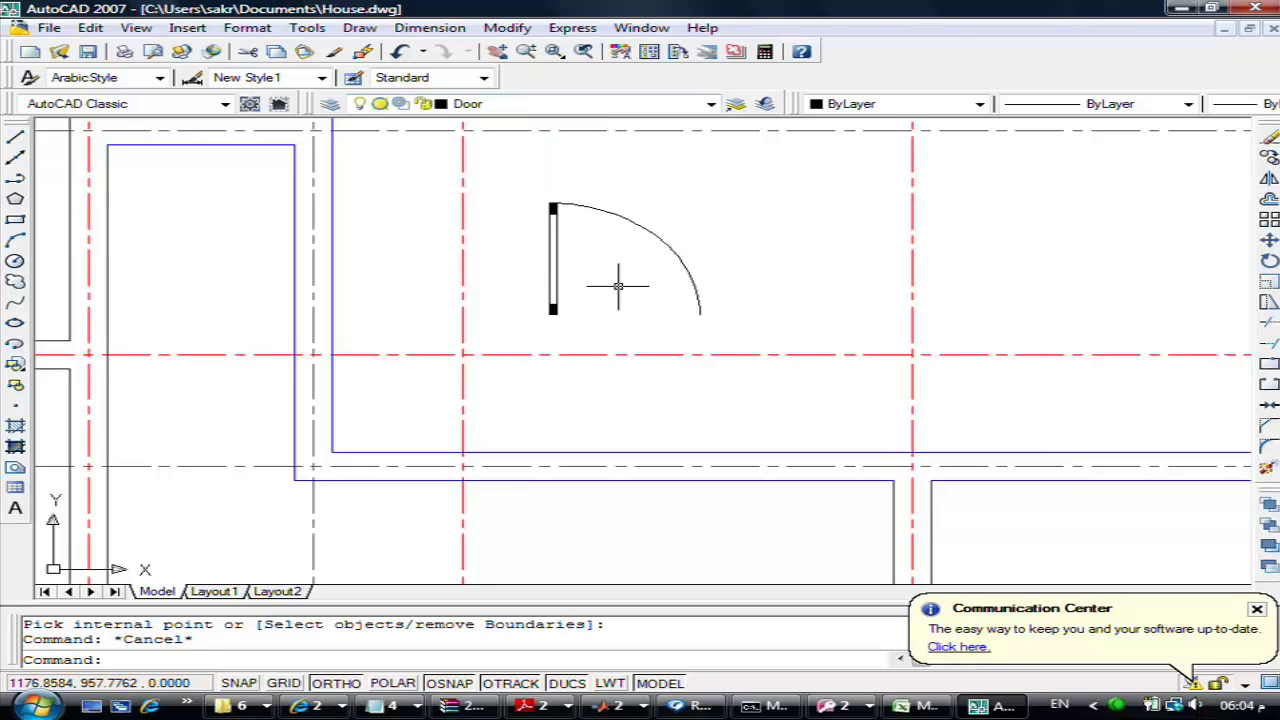
{"action": "type", "text": "co"}
{"action": "key", "text": "Return"}
{"action": "left_click", "coordinate": [515, 158]}
{"action": "left_click", "coordinate": [677, 325]}
{"action": "key", "text": "Return"}
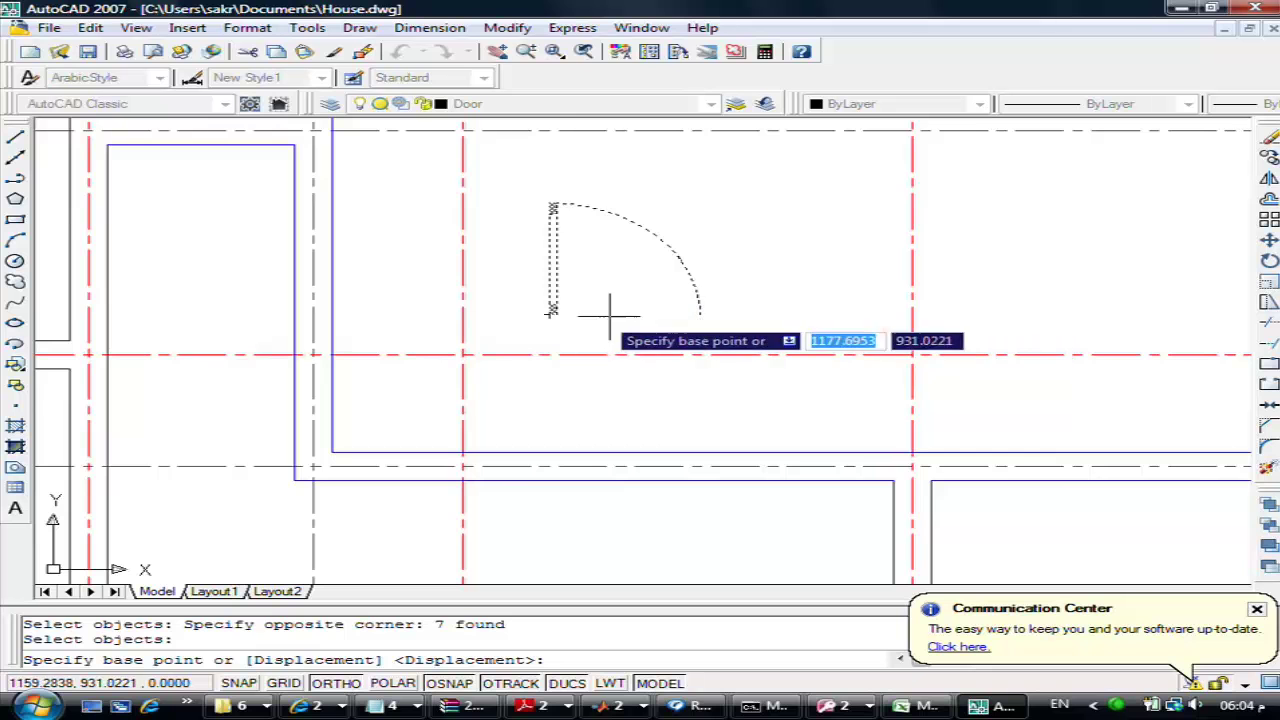
{"action": "left_click", "coordinate": [546, 309]}
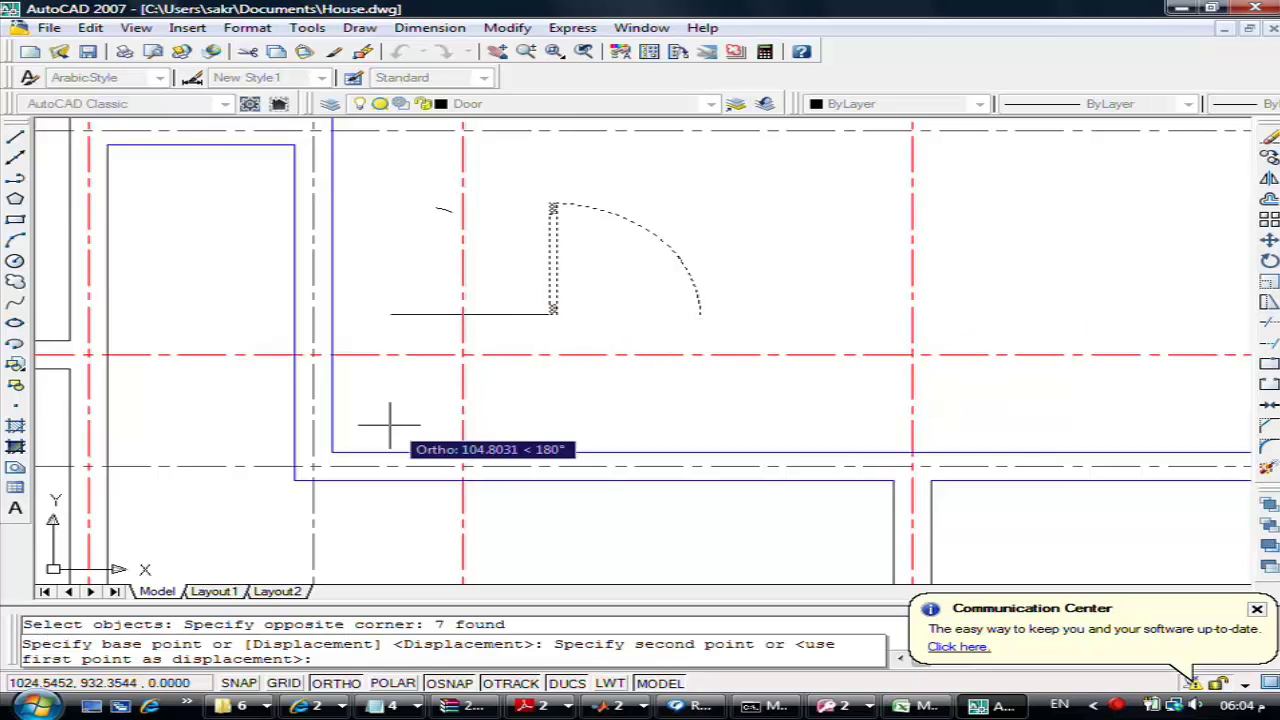
{"action": "left_click", "coordinate": [338, 451]}
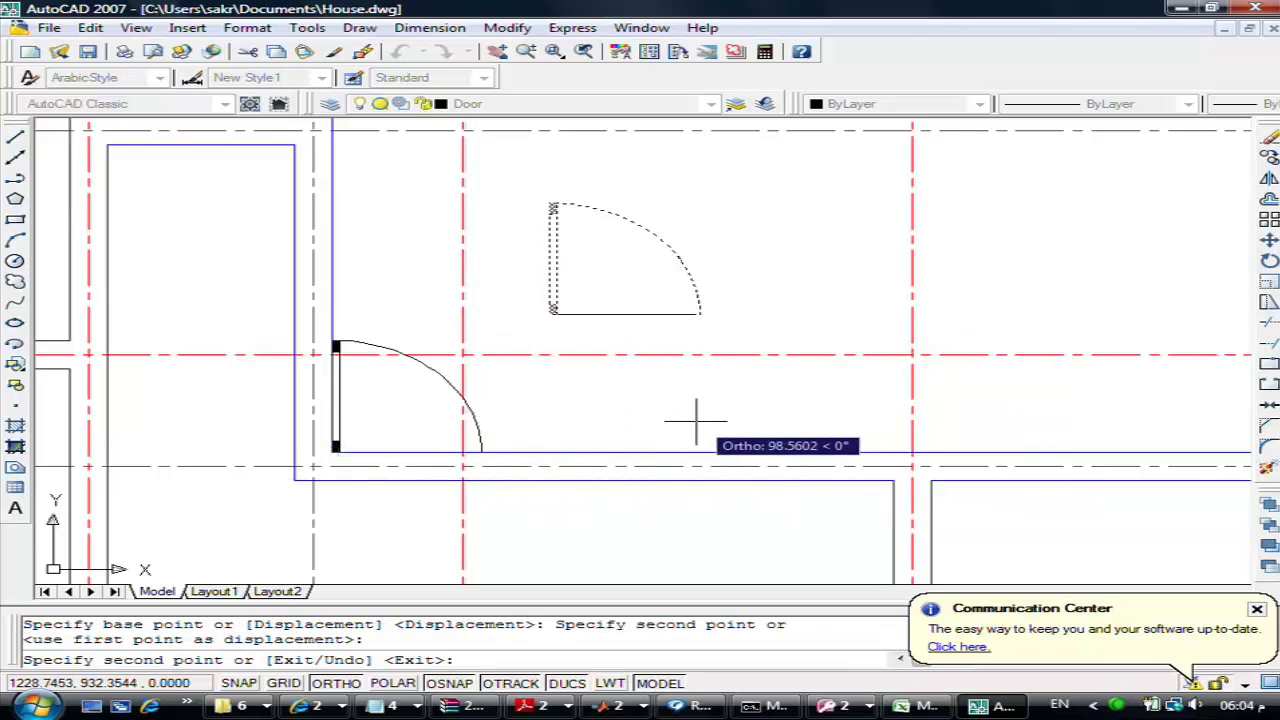
{"action": "key", "text": "Escape"}
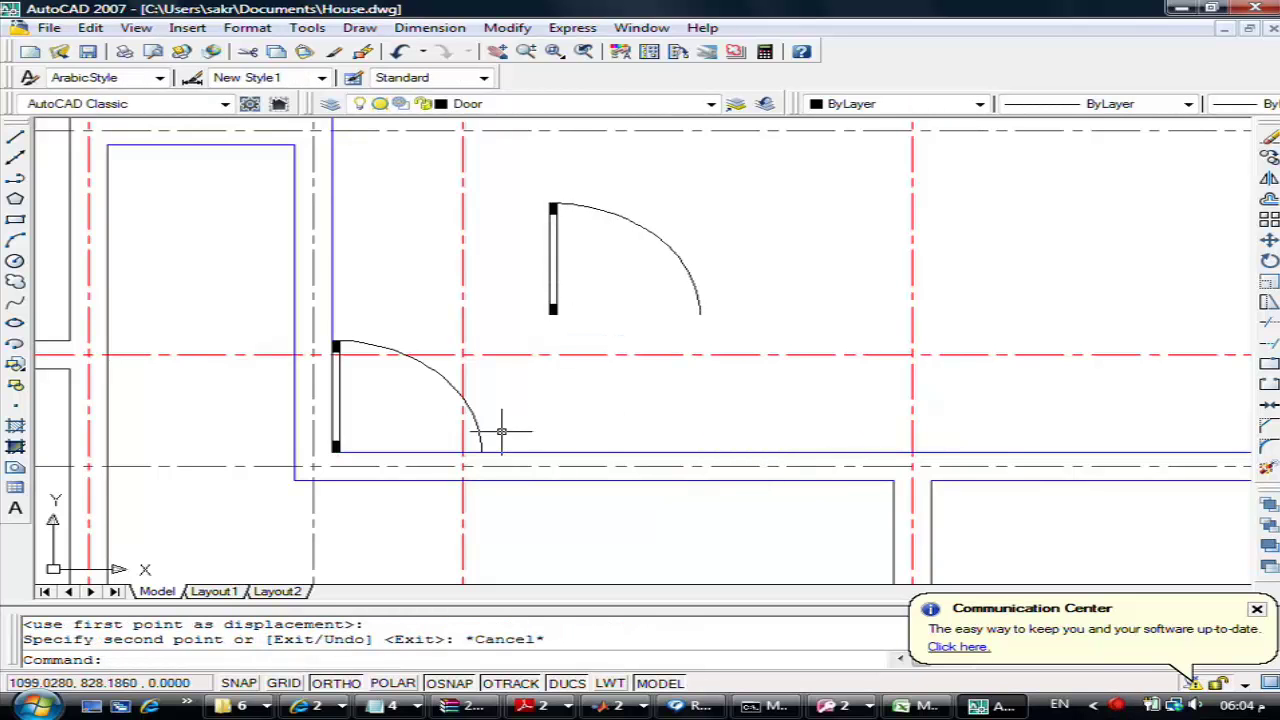
{"action": "type", "text": "d"}
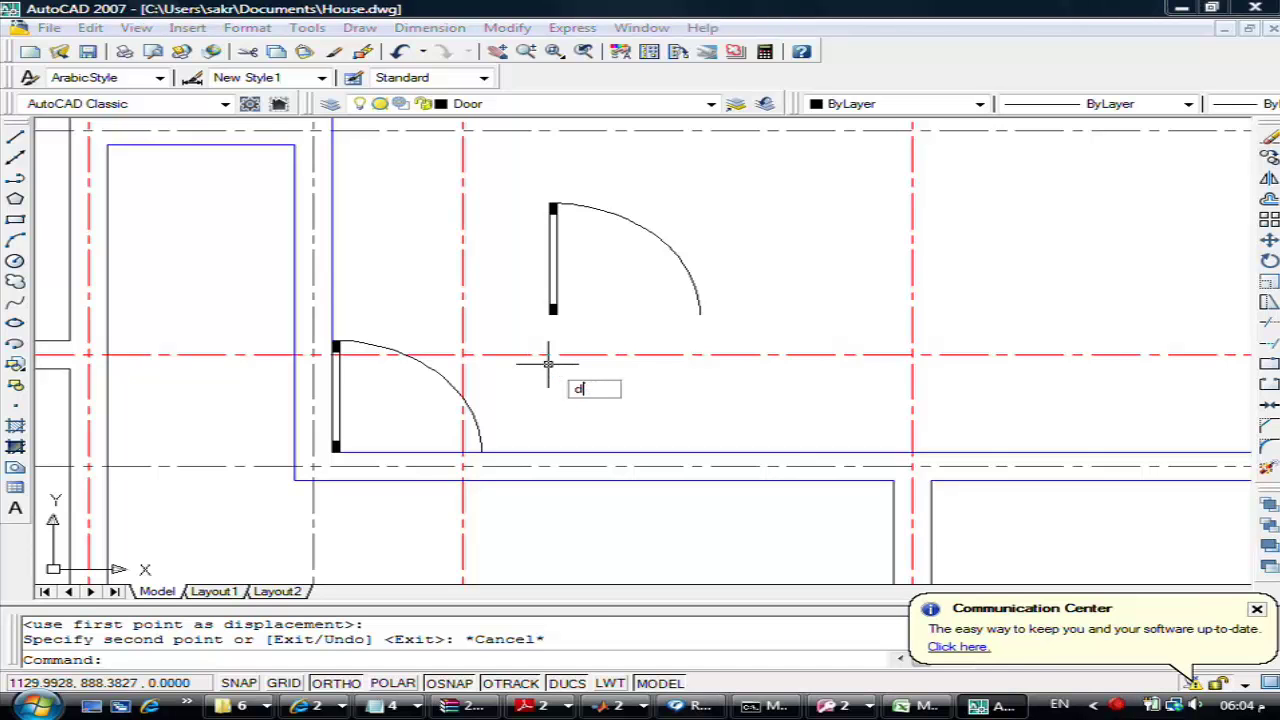
{"action": "key", "text": "Escape"}
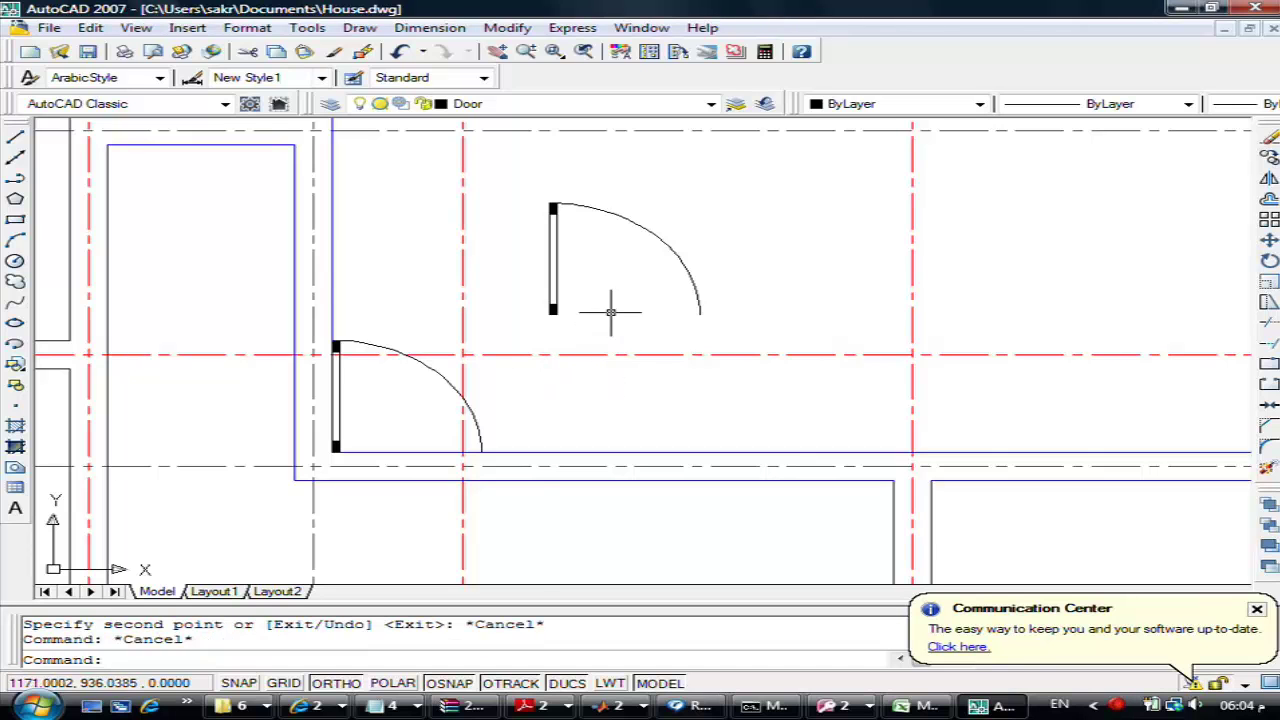
Measure the upper door from hinge to swing-arc end with Inquiry > Distance, reading 100
{"action": "left_click", "coordinate": [307, 28]}
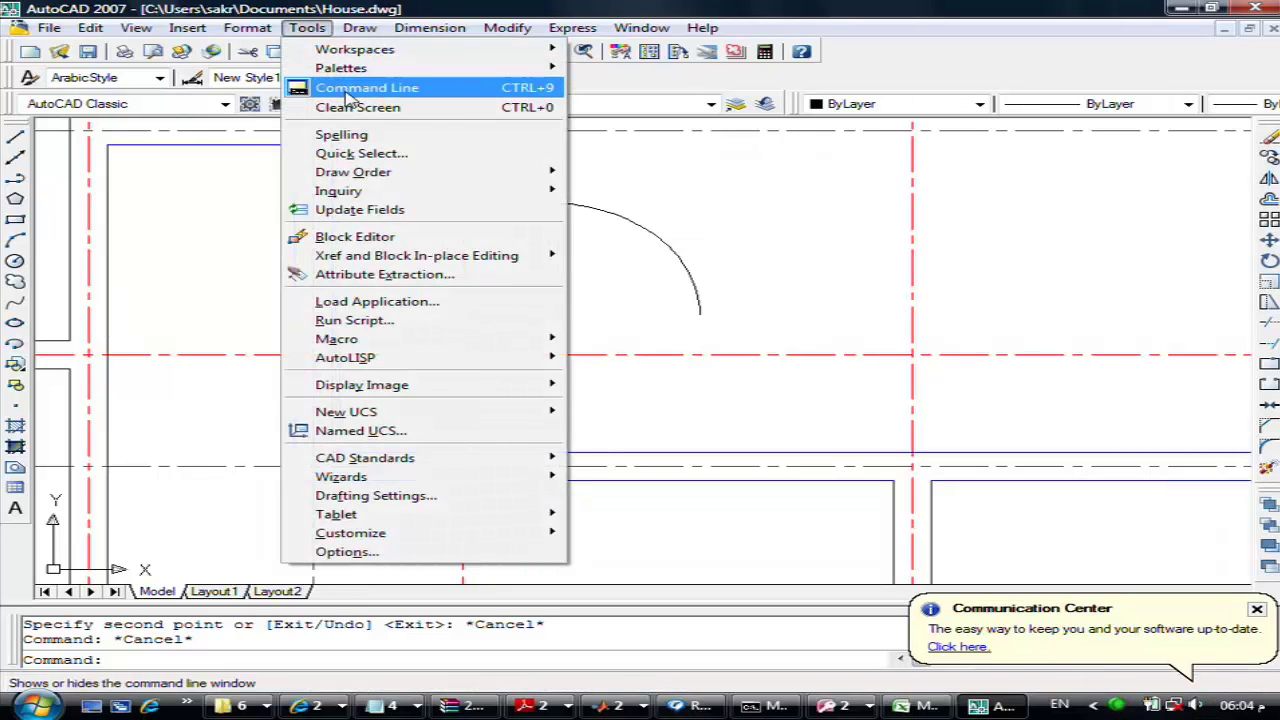
{"action": "mouse_move", "coordinate": [338, 191]}
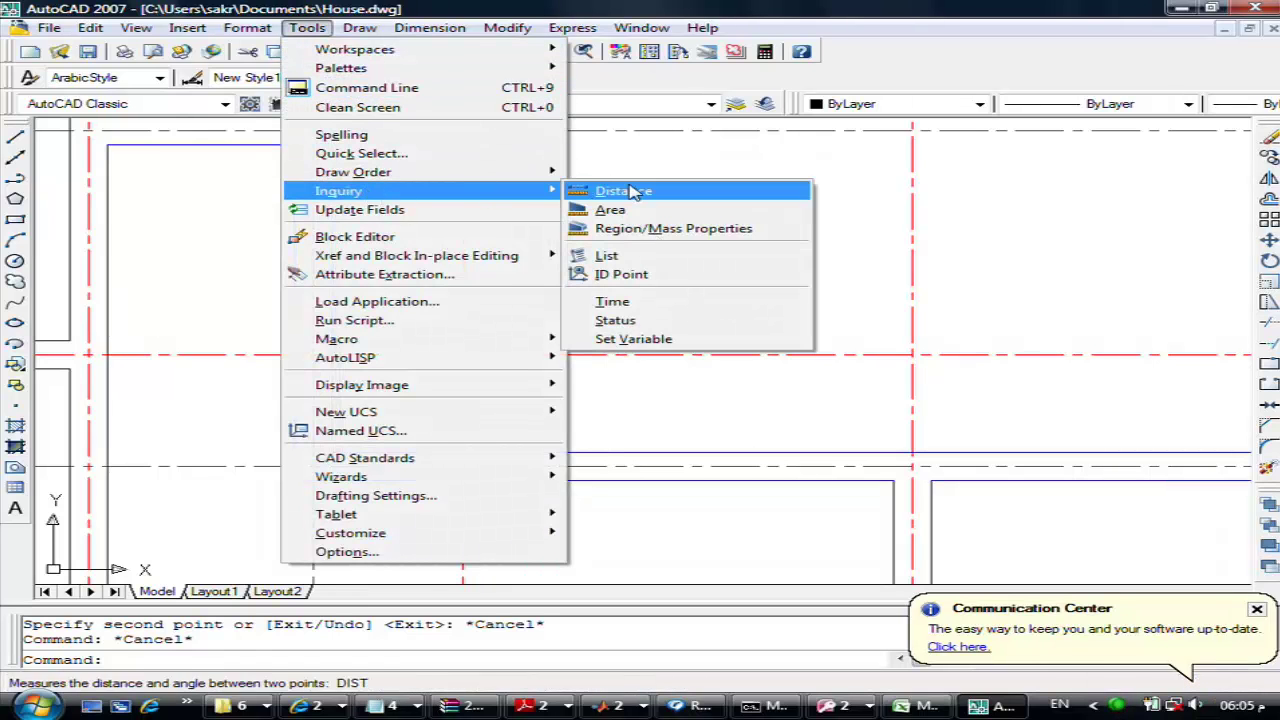
{"action": "left_click", "coordinate": [625, 191]}
{"action": "left_click", "coordinate": [549, 314]}
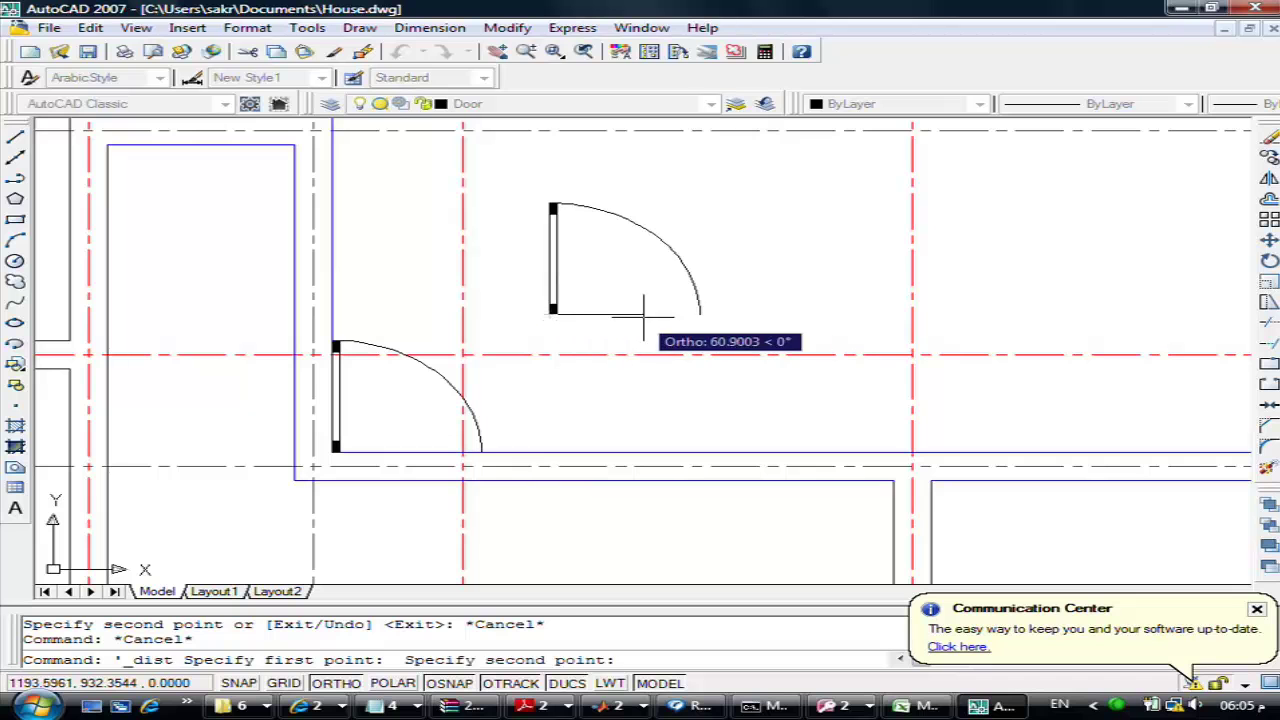
{"action": "left_click", "coordinate": [701, 314]}
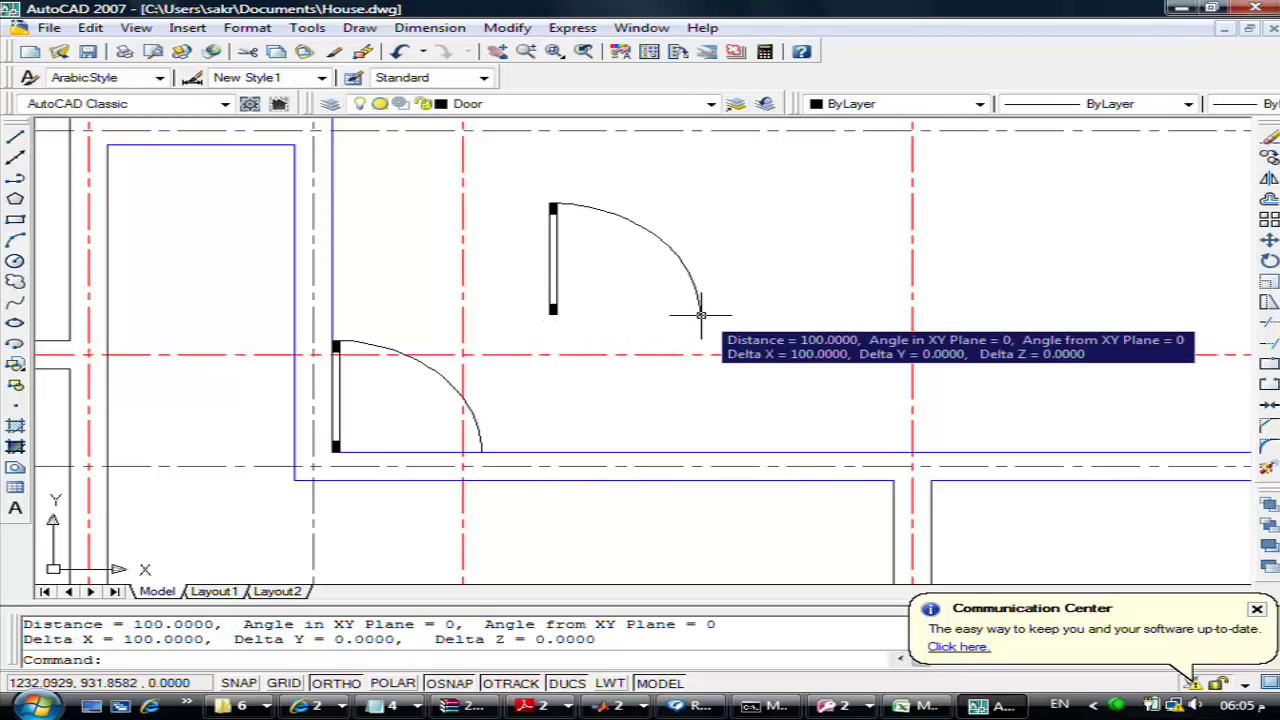
{"action": "key", "text": "Escape"}
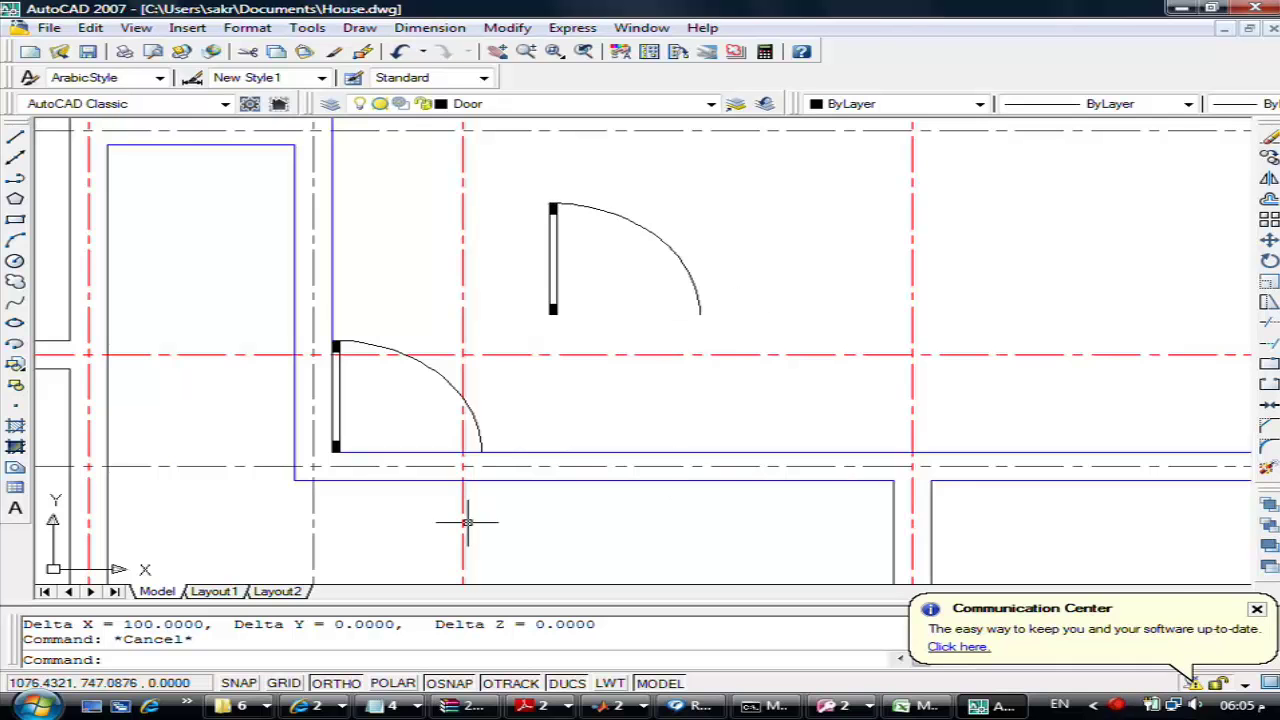
{"action": "scroll", "coordinate": [320, 448], "scroll_direction": "up", "scroll_amount": 3}
Try moving the lower door by a trial displacement, then undo that move
{"action": "scroll", "coordinate": [338, 450], "scroll_direction": "up", "scroll_amount": 2}
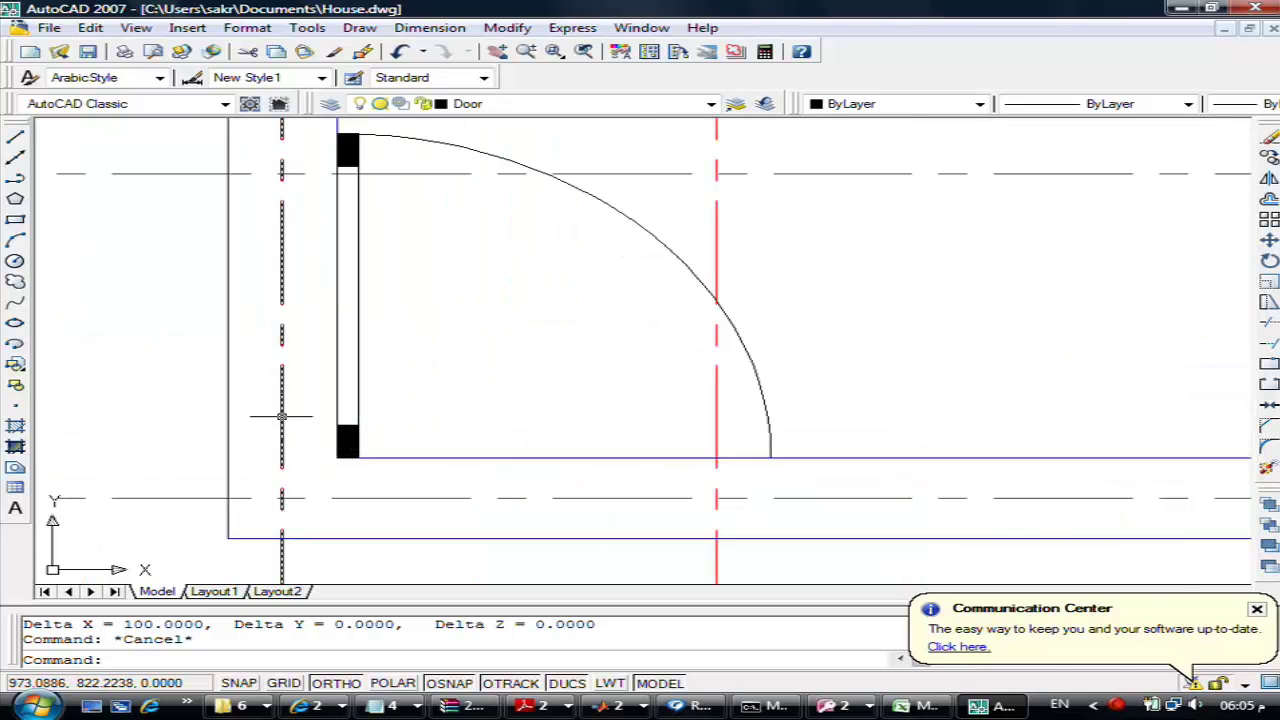
{"action": "type", "text": "m"}
{"action": "key", "text": "Return"}
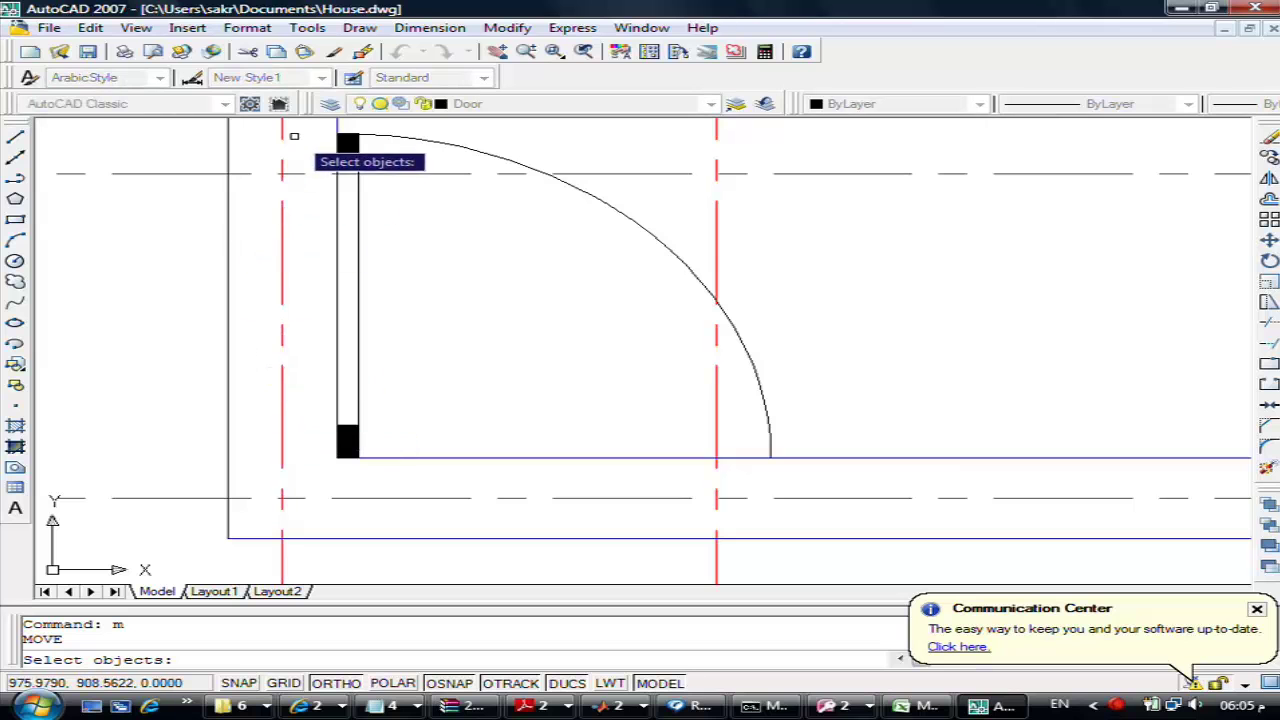
{"action": "left_click", "coordinate": [305, 125]}
{"action": "left_click", "coordinate": [800, 488]}
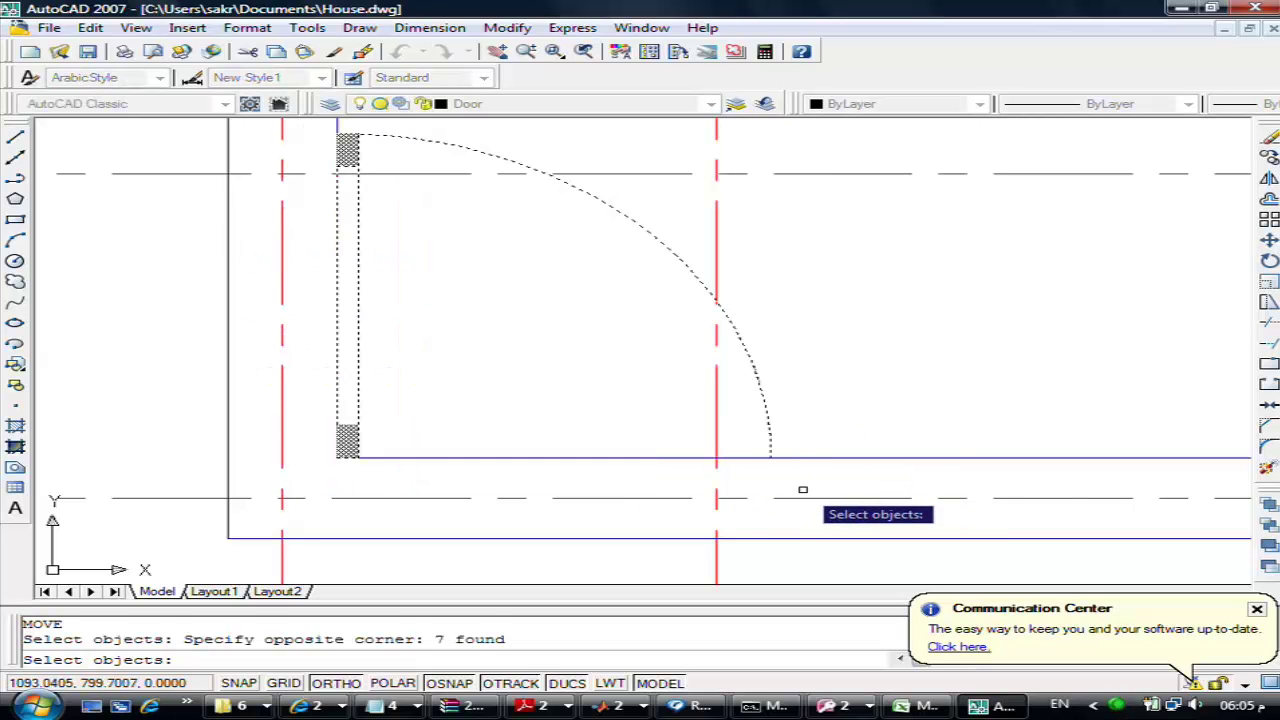
{"action": "key", "text": "Return"}
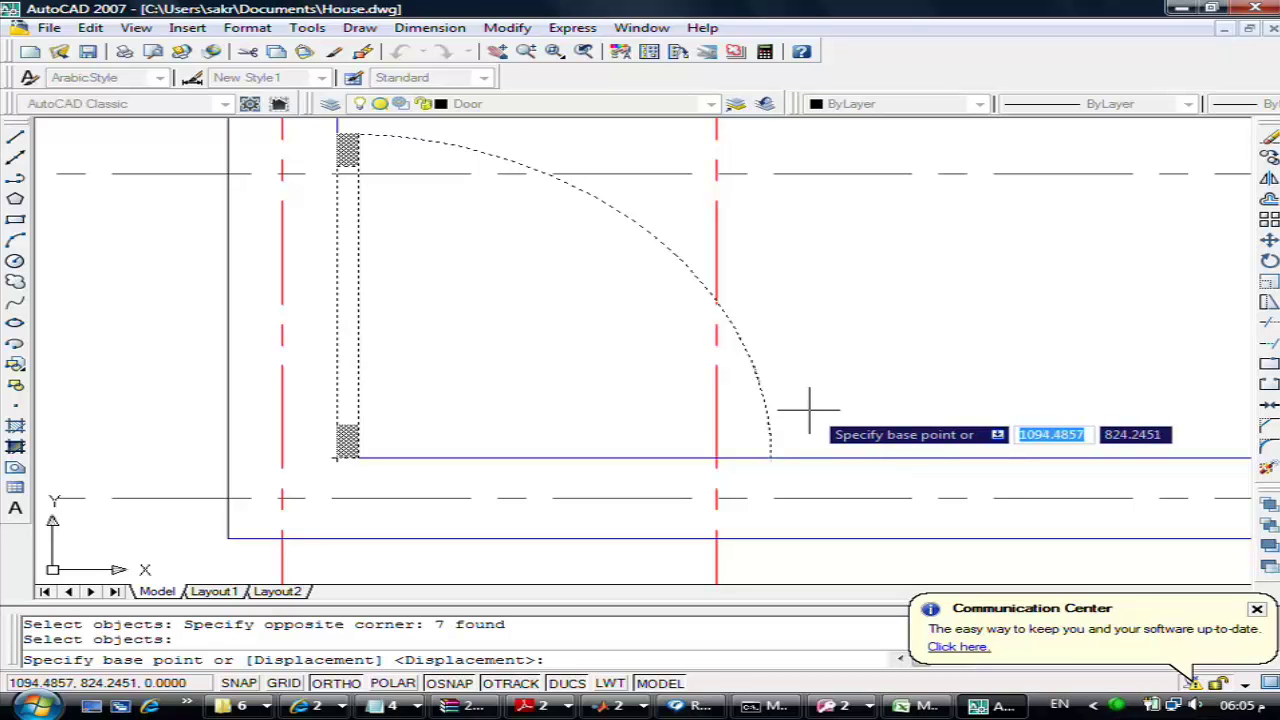
{"action": "type", "text": "10"}
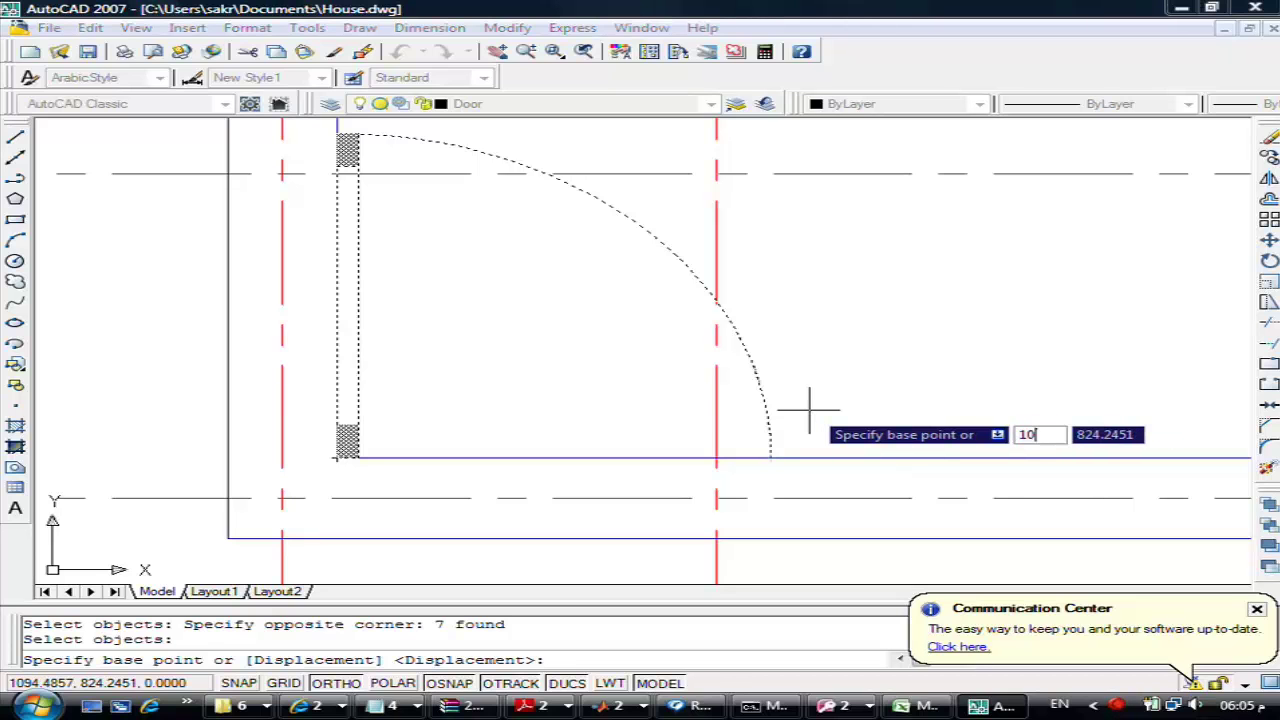
{"action": "key", "text": "Tab"}
{"action": "type", "text": "0"}
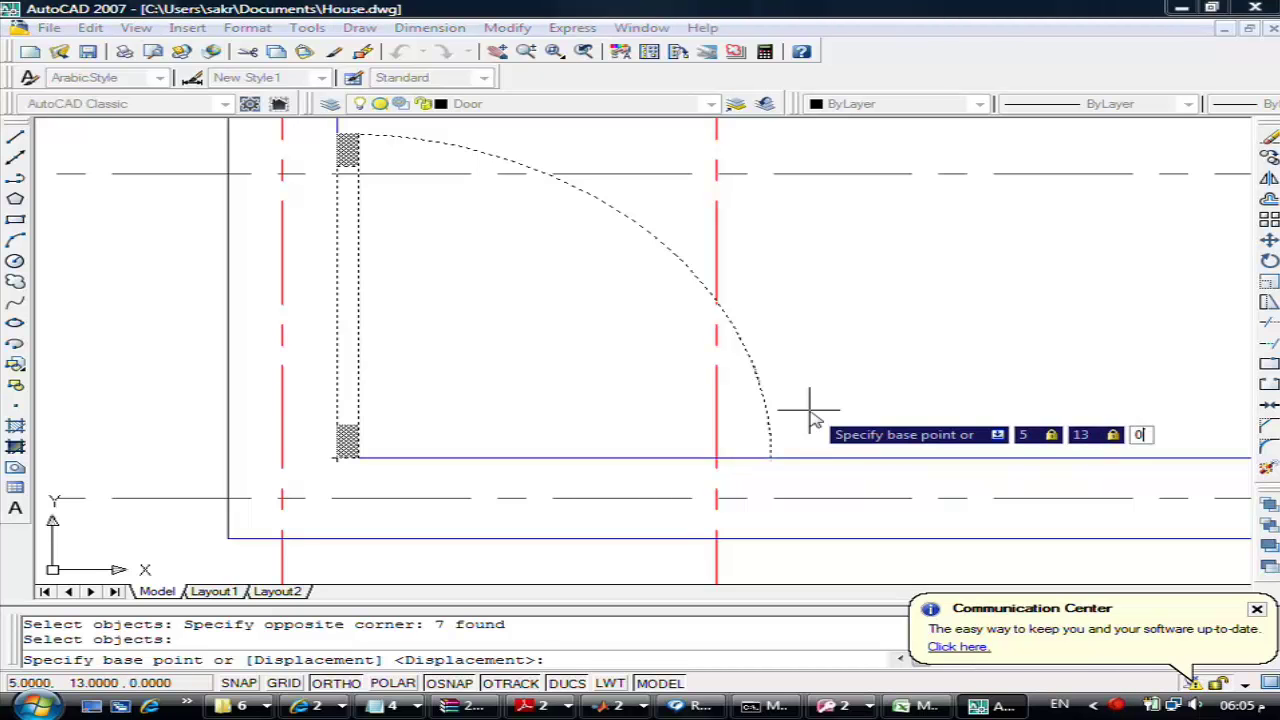
{"action": "key", "text": "Return"}
{"action": "key", "text": "Return"}
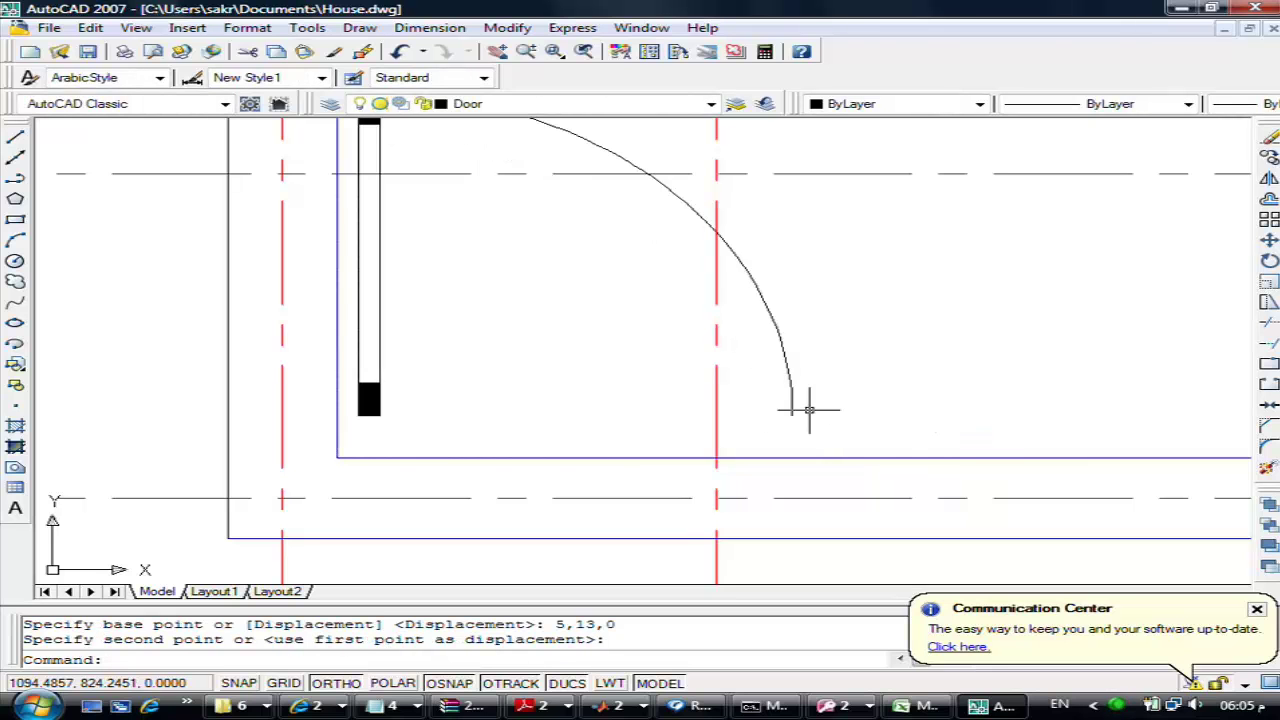
{"action": "type", "text": "u"}
{"action": "key", "text": "Return"}
Move the lower door's seven objects by displacement 13,0, shifting it 13 units right
{"action": "type", "text": "m"}
{"action": "key", "text": "Return"}
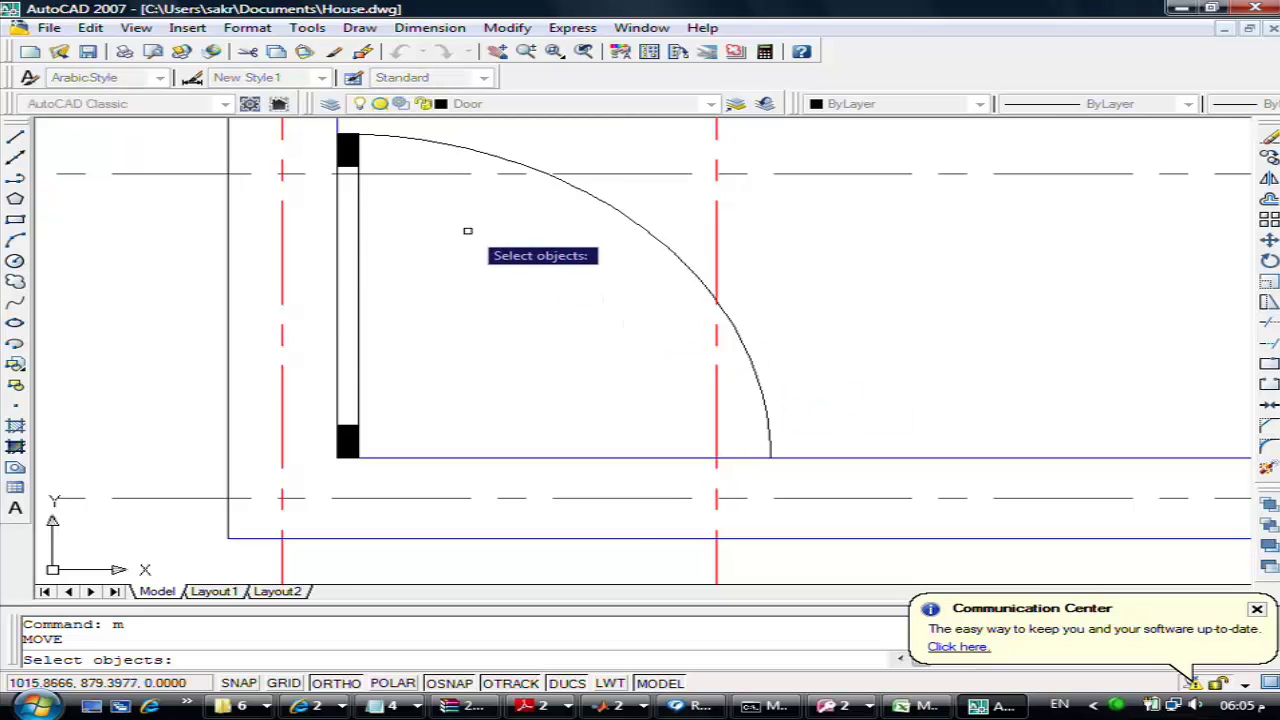
{"action": "scroll", "coordinate": [482, 235], "scroll_direction": "down", "scroll_amount": 2}
{"action": "left_click", "coordinate": [376, 154]}
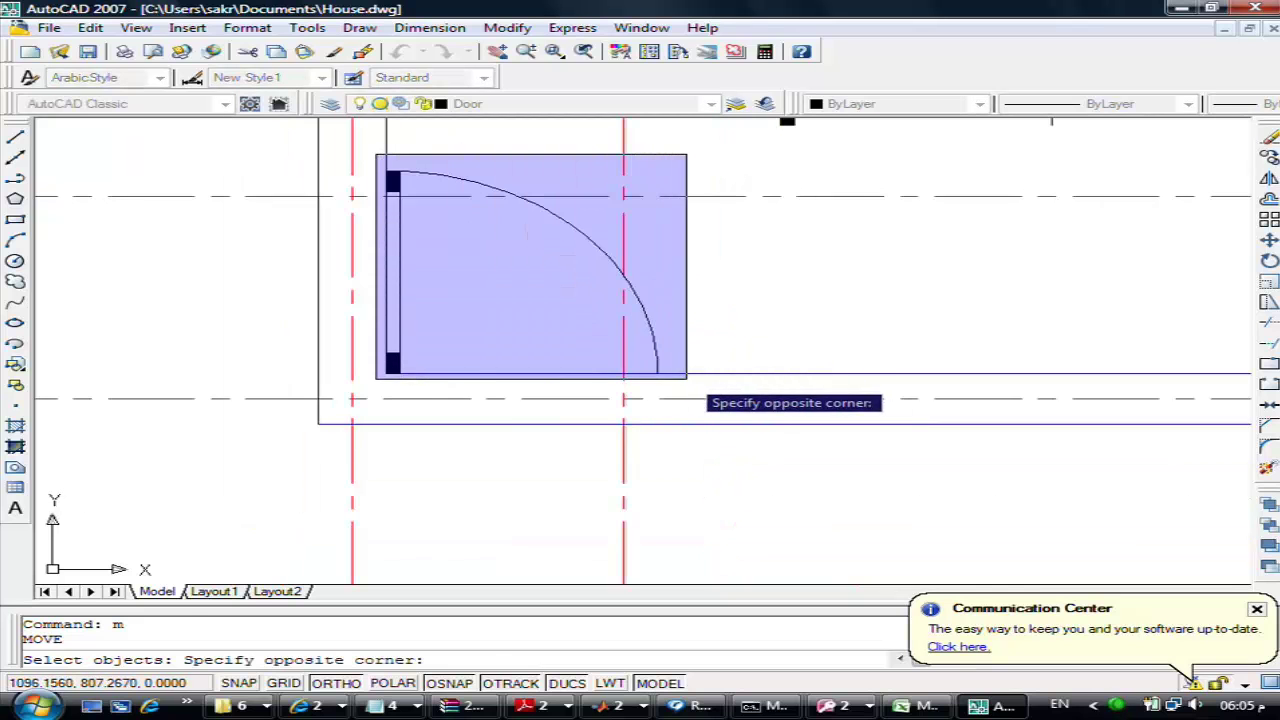
{"action": "left_click", "coordinate": [687, 378]}
{"action": "key", "text": "Return"}
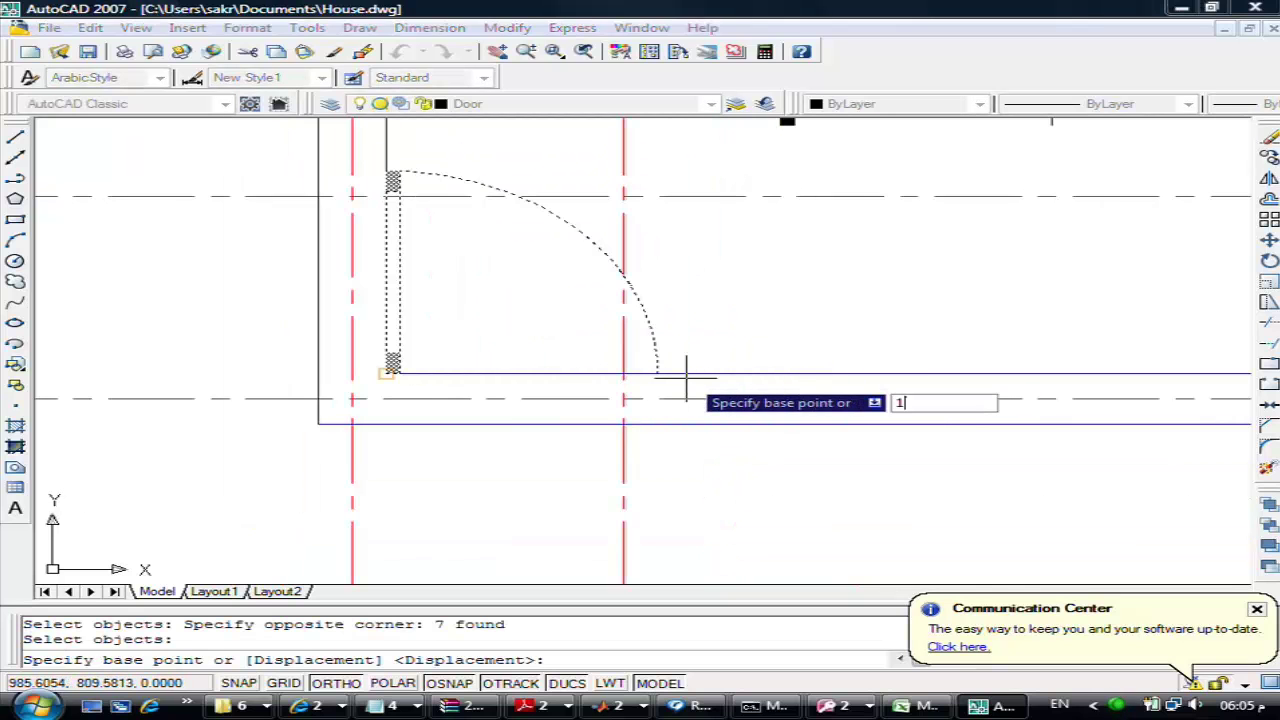
{"action": "type", "text": "13,0"}
{"action": "key", "text": "Return"}
{"action": "key", "text": "Return"}
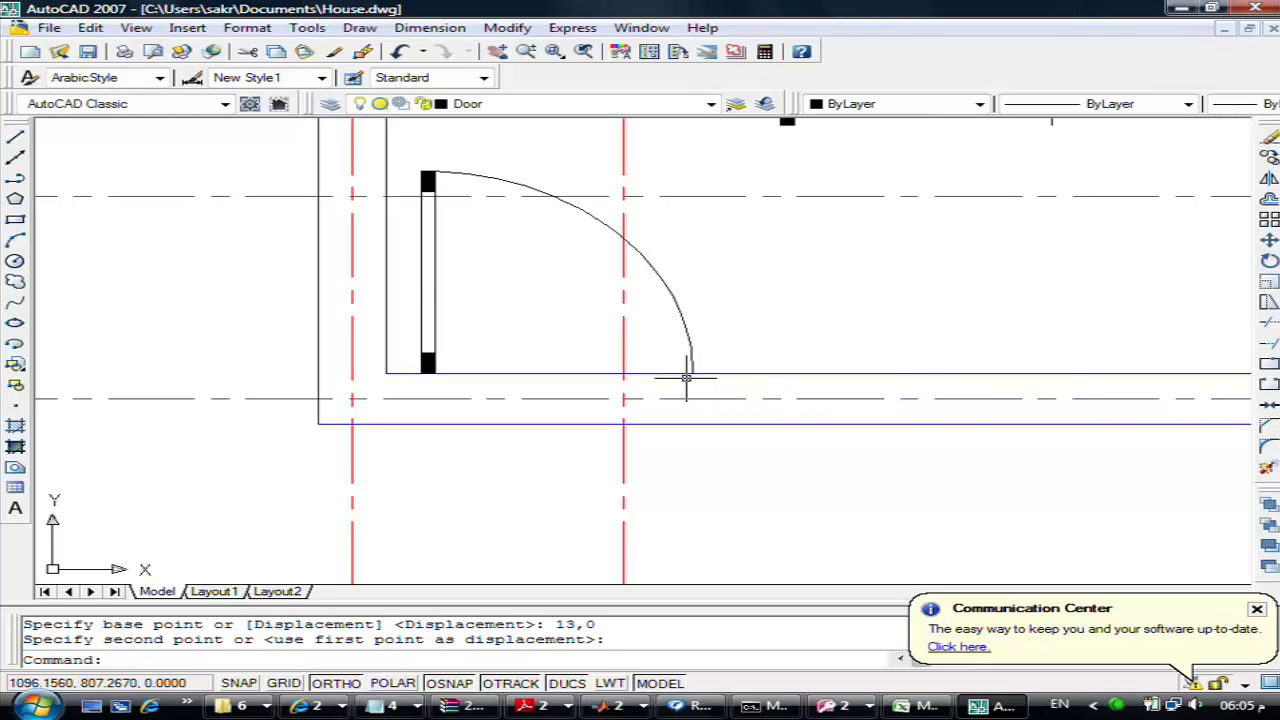
Switch the current layer from Door to Wall in the Layers toolbar list
{"action": "left_click", "coordinate": [552, 106]}
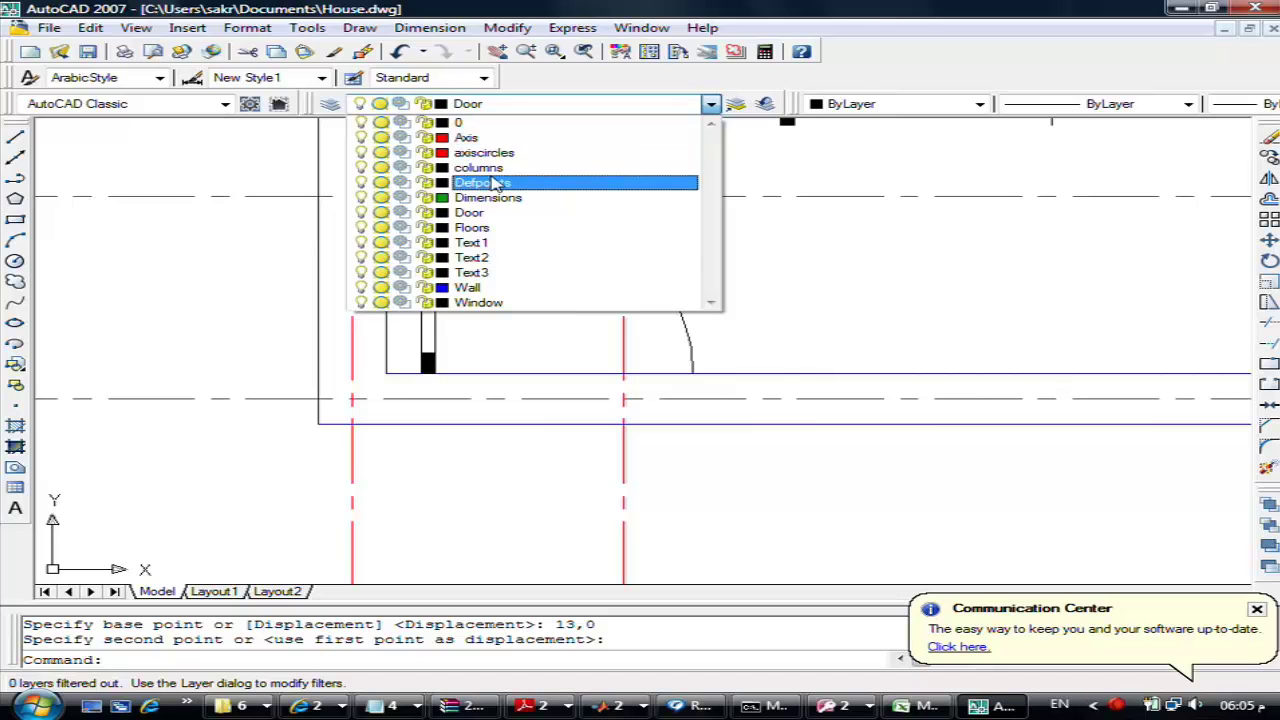
{"action": "left_click", "coordinate": [481, 287]}
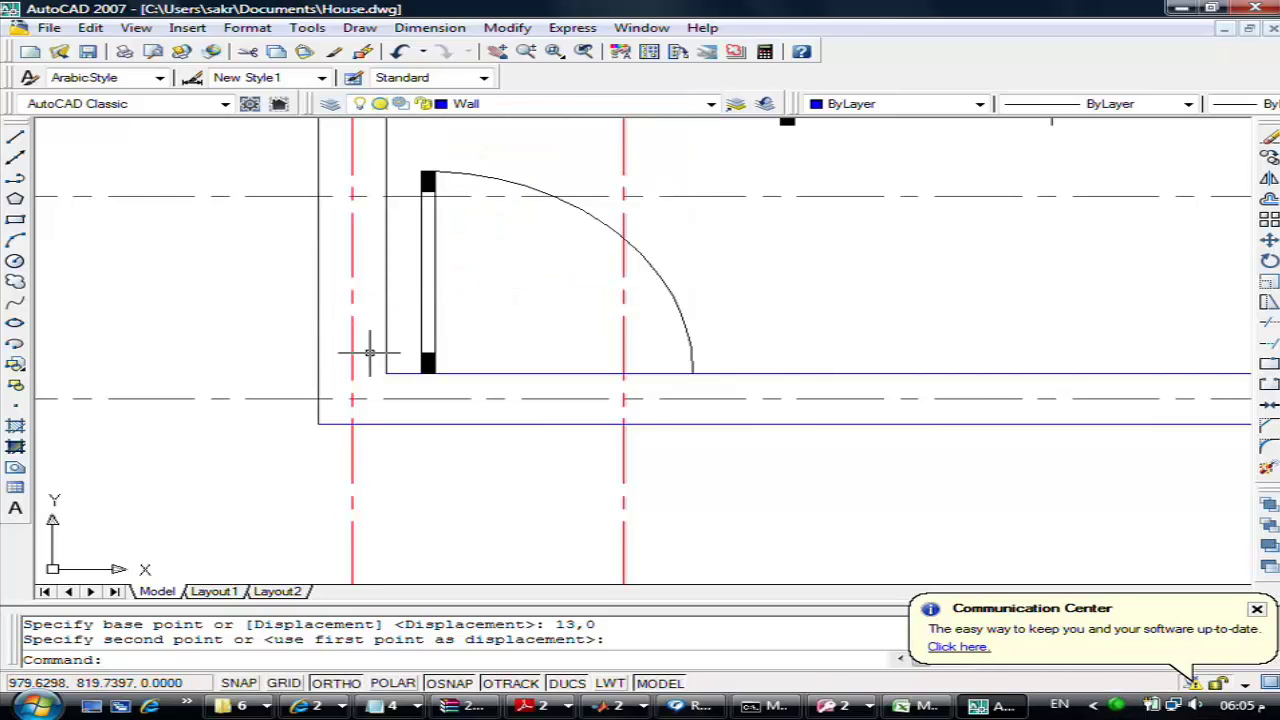
{"action": "scroll", "coordinate": [389, 363], "scroll_direction": "down", "scroll_amount": 3}
Draw two vertical lines down across the wall from the door's hinge end and arc end
{"action": "scroll", "coordinate": [457, 391], "scroll_direction": "down", "scroll_amount": 3}
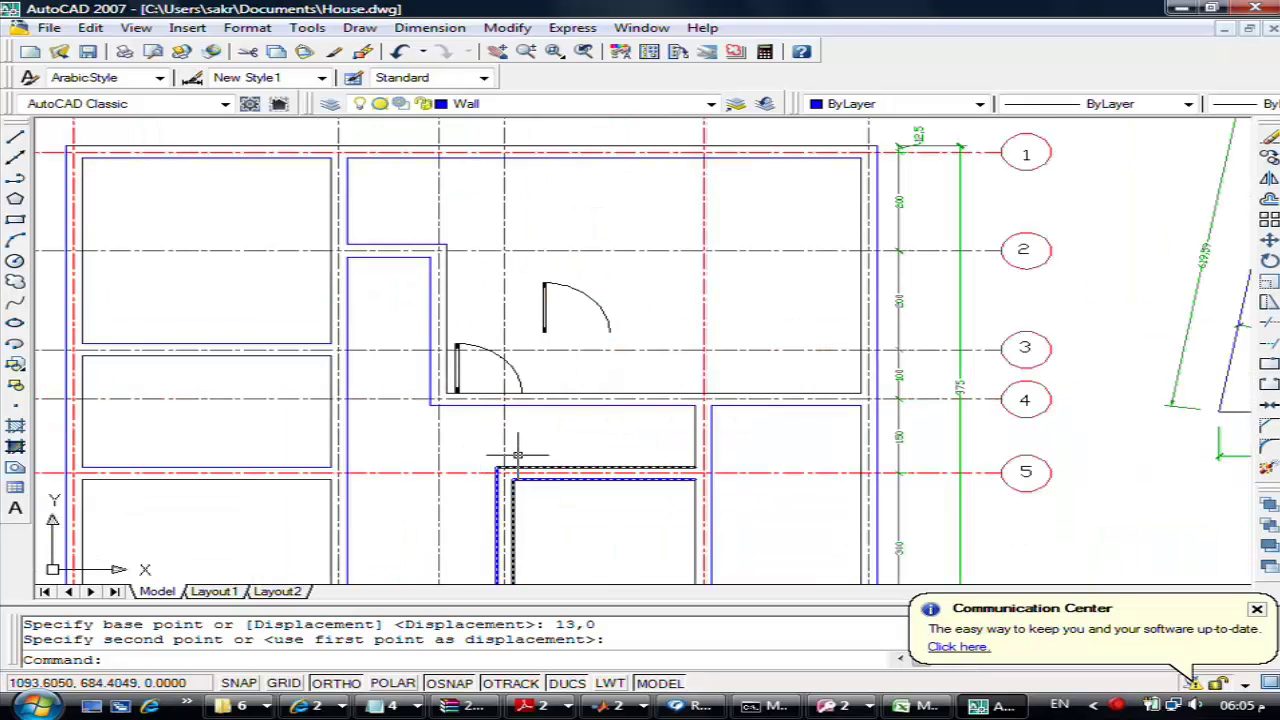
{"action": "scroll", "coordinate": [456, 424], "scroll_direction": "up", "scroll_amount": 3}
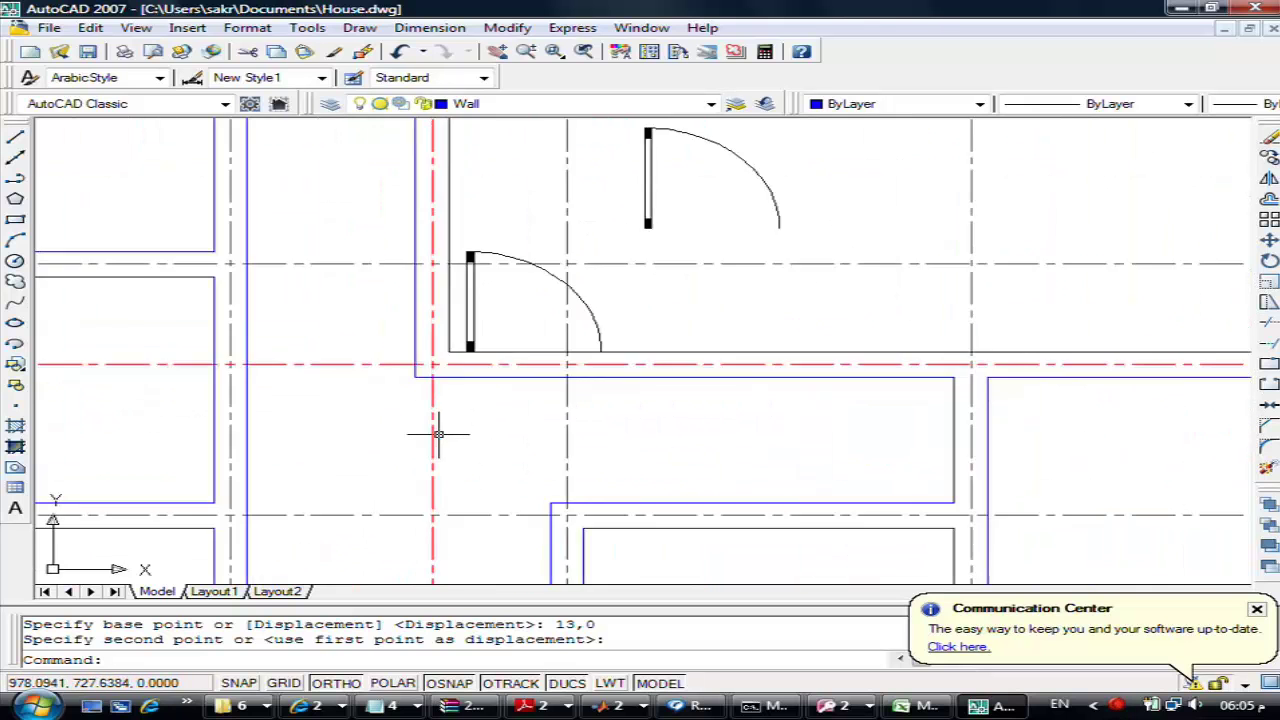
{"action": "scroll", "coordinate": [438, 434], "scroll_direction": "up", "scroll_amount": 2}
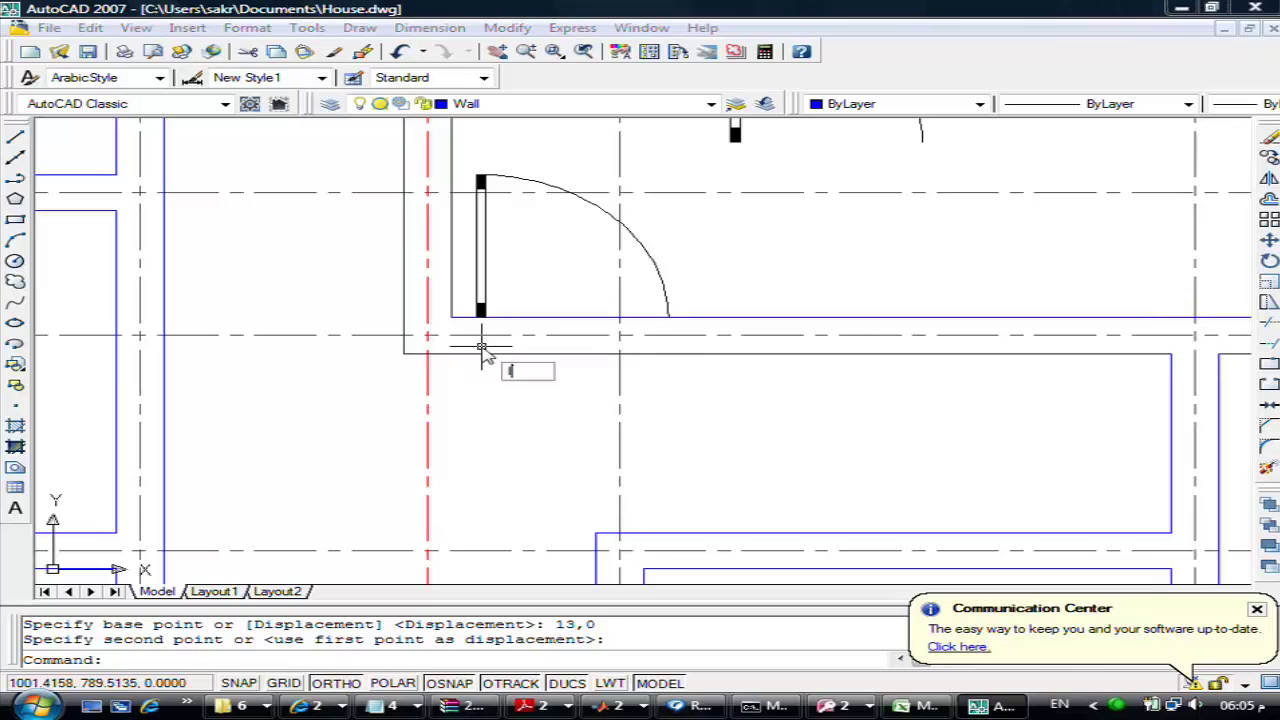
{"action": "type", "text": "l"}
{"action": "key", "text": "Return"}
{"action": "left_click", "coordinate": [478, 317]}
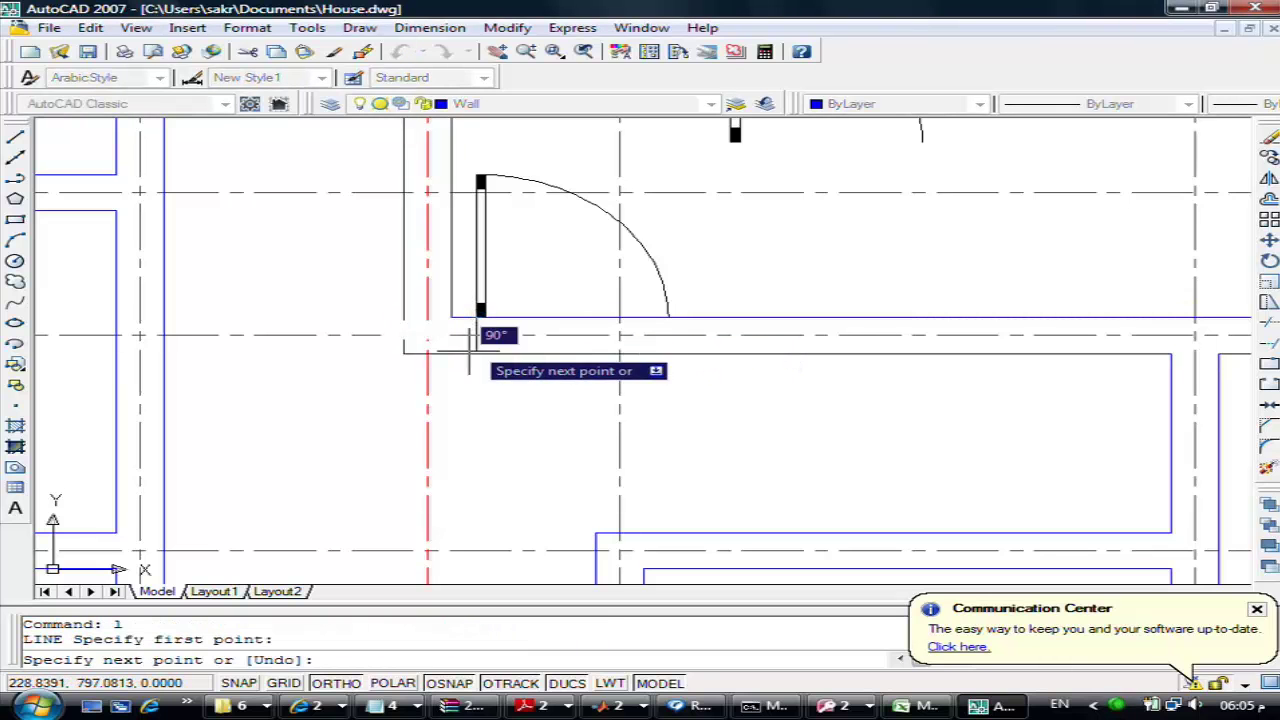
{"action": "left_click", "coordinate": [476, 395]}
{"action": "key", "text": "Return"}
{"action": "key", "text": "Return"}
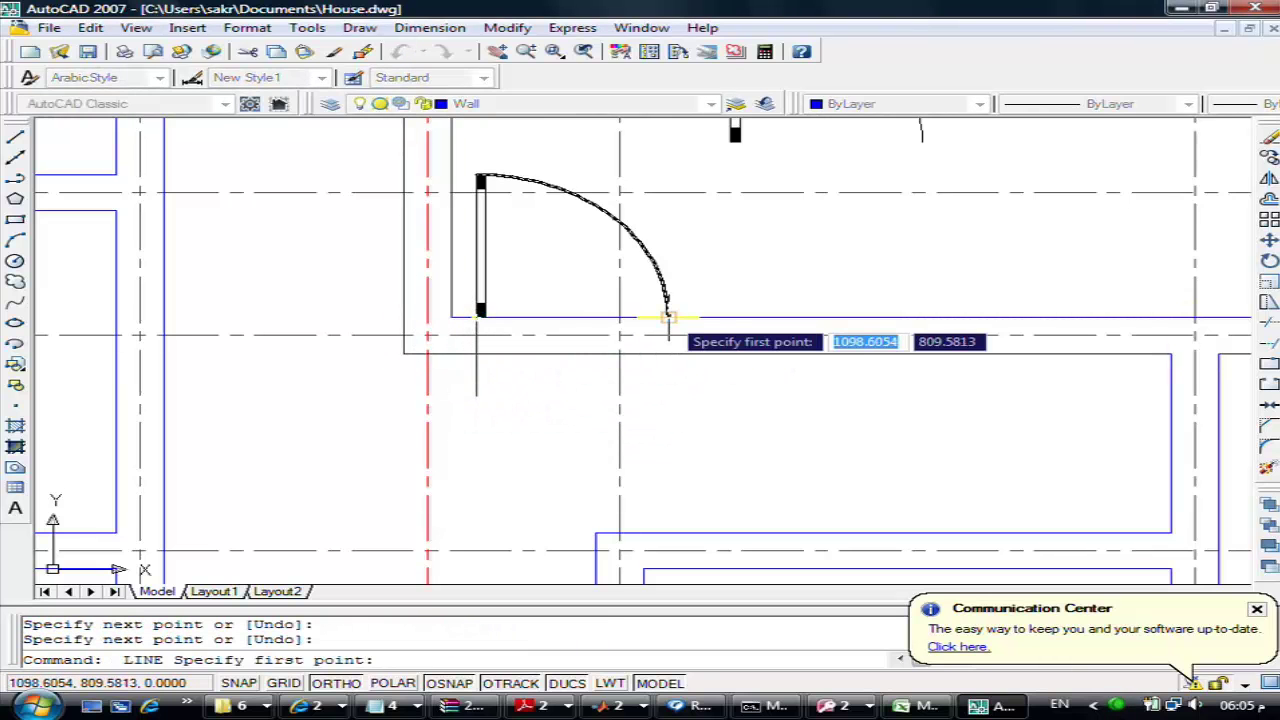
{"action": "left_click", "coordinate": [668, 317]}
{"action": "left_click", "coordinate": [656, 385]}
{"action": "key", "text": "Return"}
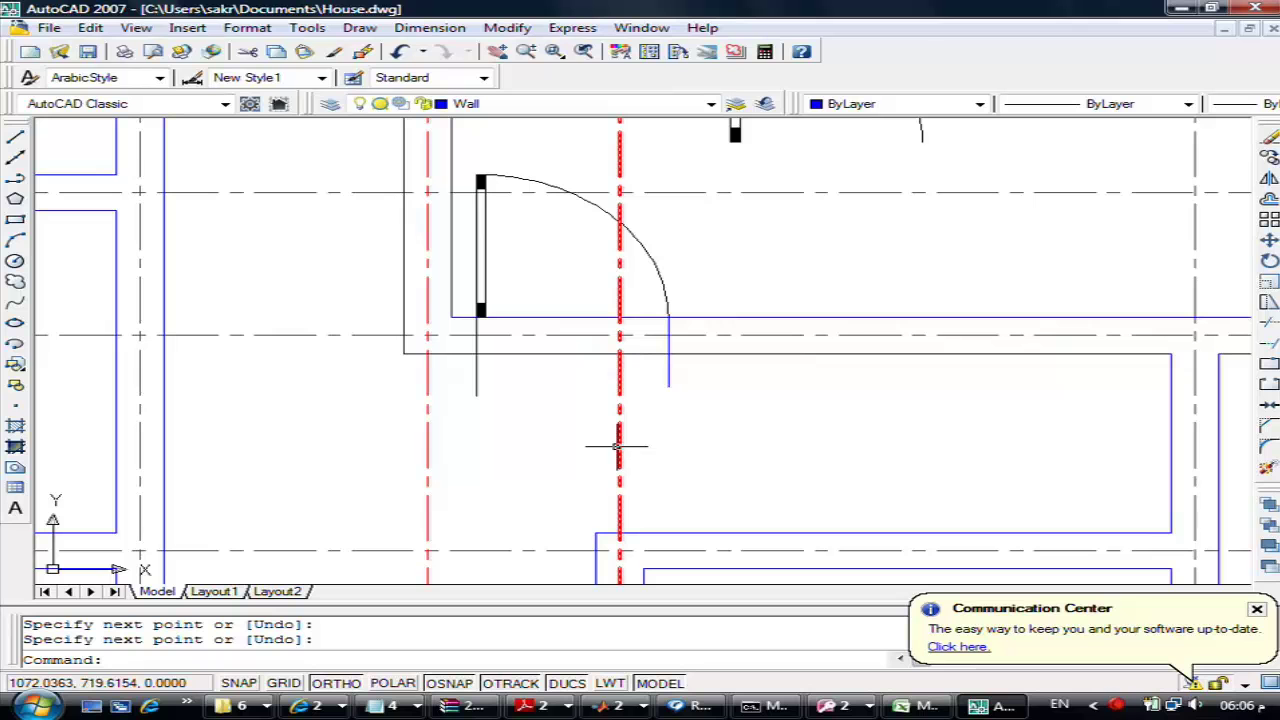
{"action": "key", "text": "Escape"}
Move the upper door slightly upward
{"action": "scroll", "coordinate": [583, 291], "scroll_direction": "down", "scroll_amount": 3}
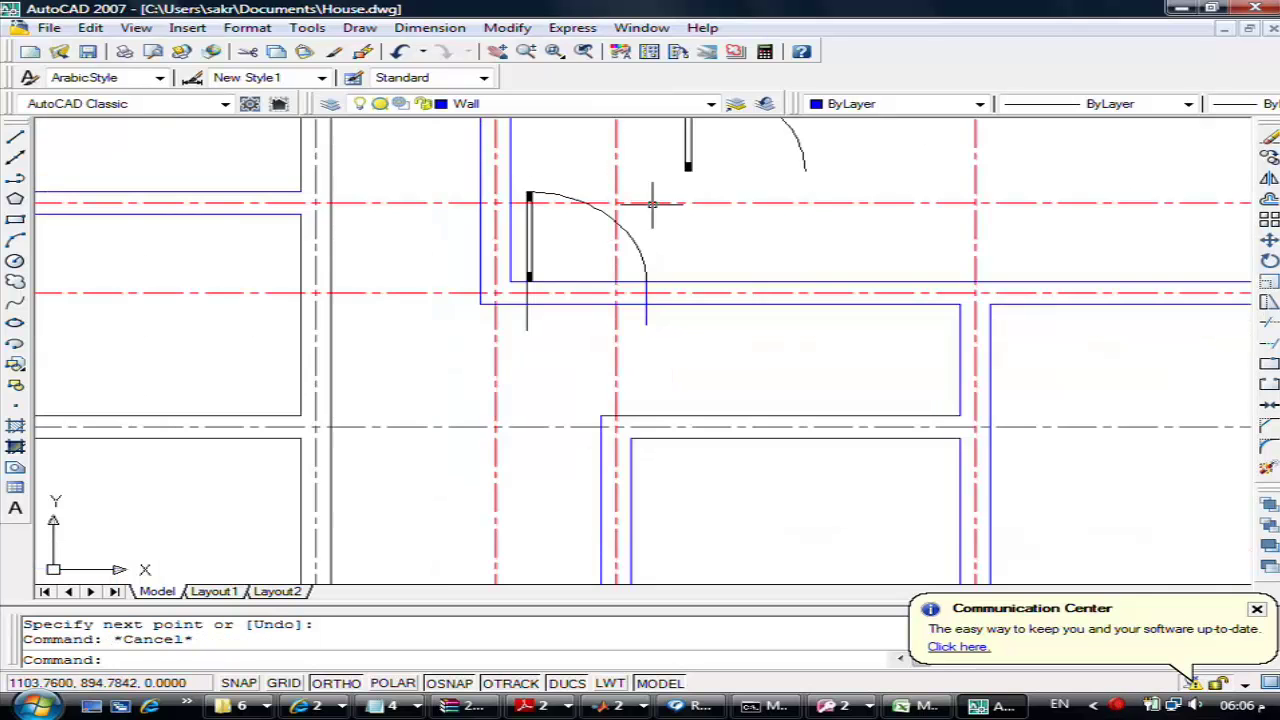
{"action": "mouse_move", "coordinate": [591, 257]}
{"action": "middle_mouse_down"}
{"action": "mouse_move", "coordinate": [587, 285]}
{"action": "mouse_move", "coordinate": [500, 323]}
{"action": "middle_mouse_up"}
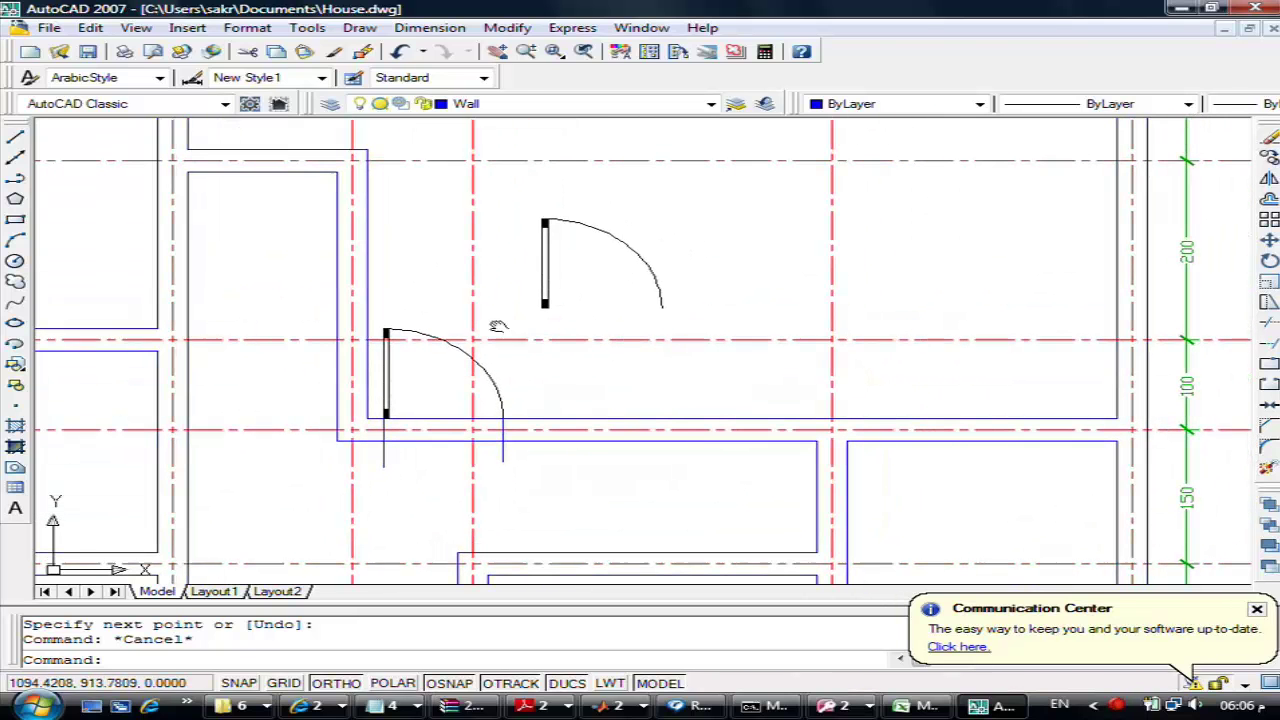
{"action": "type", "text": "m"}
{"action": "key", "text": "Return"}
{"action": "left_click", "coordinate": [679, 196]}
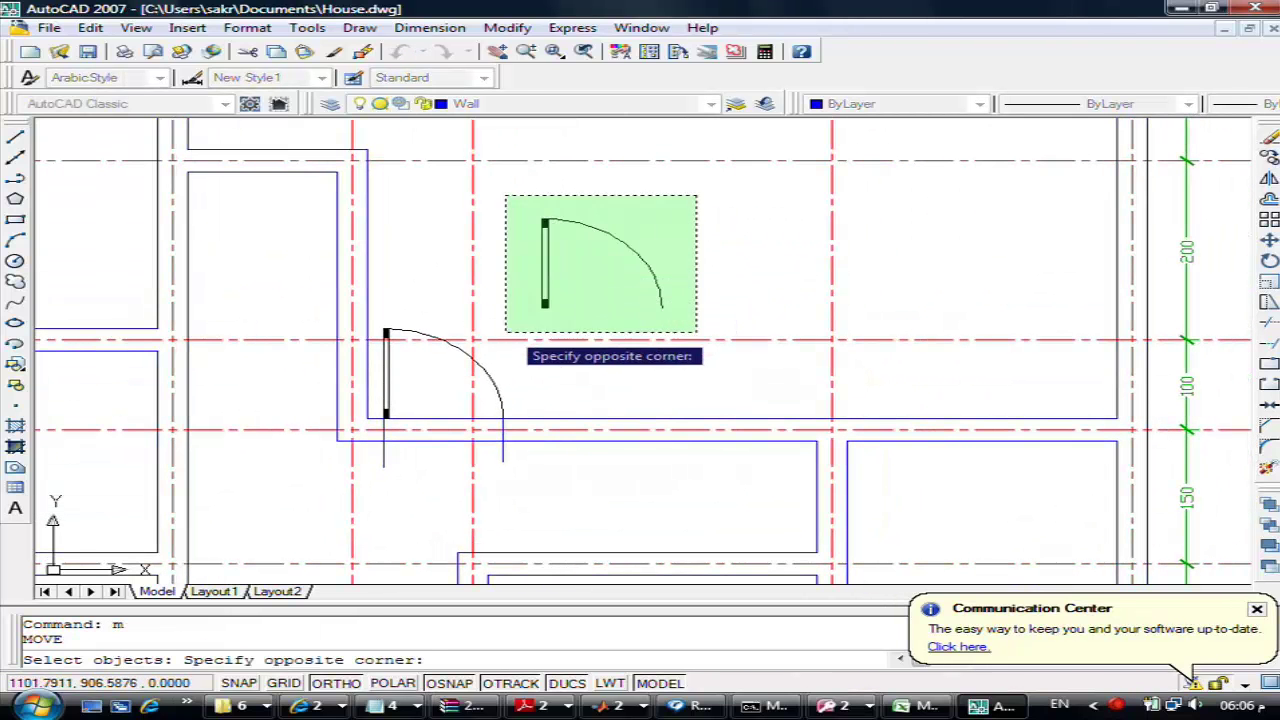
{"action": "left_click", "coordinate": [511, 357]}
{"action": "key", "text": "Return"}
{"action": "left_click", "coordinate": [543, 300]}
{"action": "left_click", "coordinate": [609, 275]}
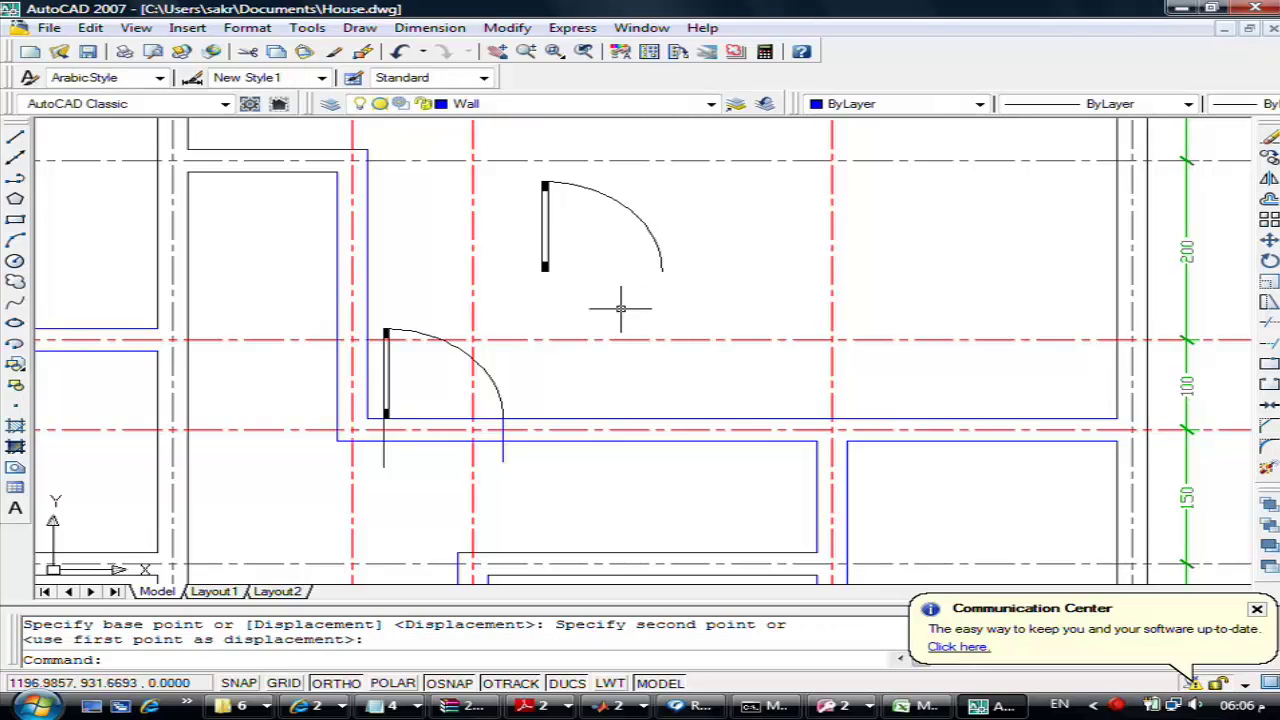
Draw a vertical line below the upper door's hinge end and offset it 100 toward the arc end
{"action": "scroll", "coordinate": [510, 265], "scroll_direction": "up", "scroll_amount": 1}
{"action": "scroll", "coordinate": [540, 360], "scroll_direction": "up", "scroll_amount": 2}
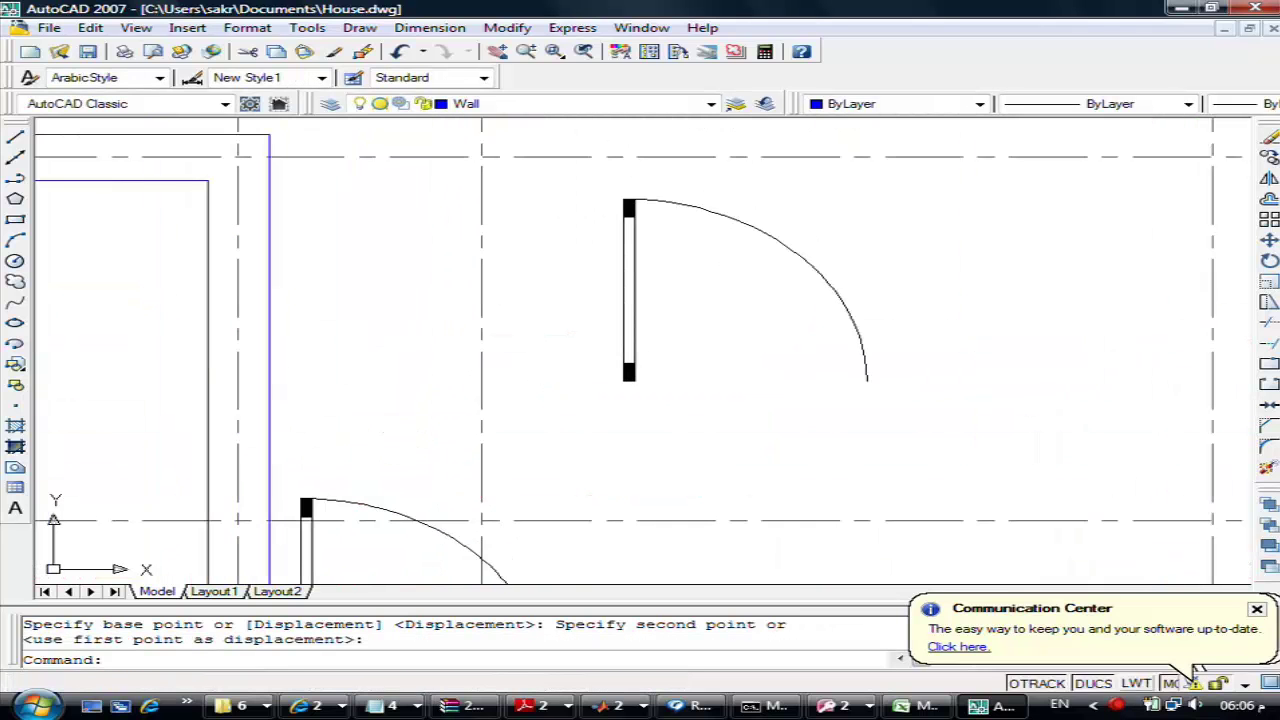
{"action": "type", "text": "l"}
{"action": "key", "text": "Return"}
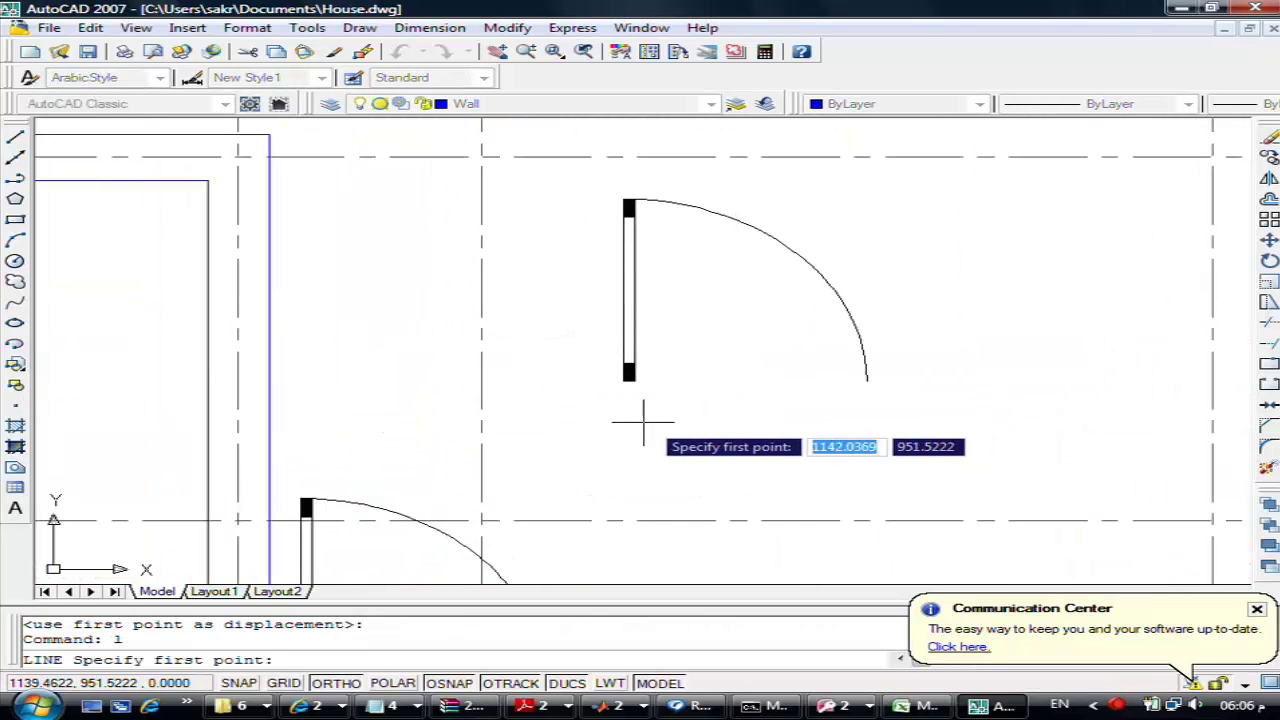
{"action": "left_click", "coordinate": [624, 380]}
{"action": "left_click", "coordinate": [640, 448]}
{"action": "key", "text": "Return"}
{"action": "key", "text": "Return"}
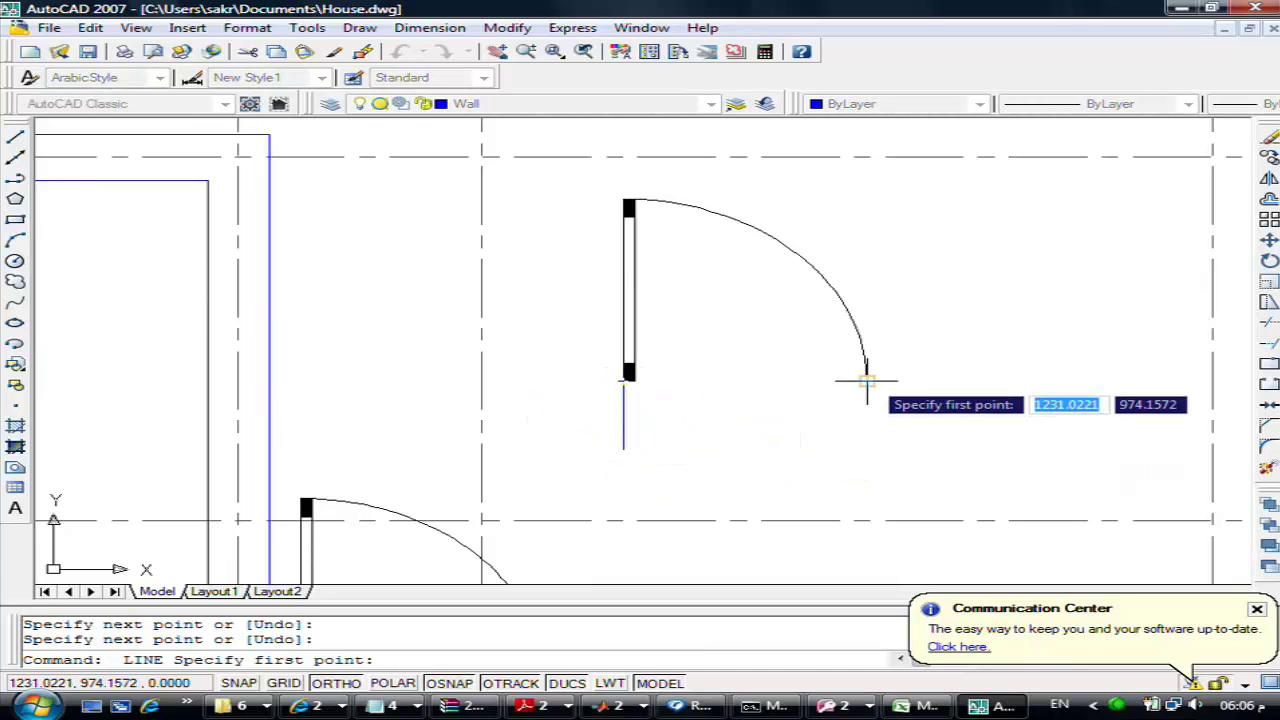
{"action": "left_click", "coordinate": [860, 378]}
{"action": "key", "text": "Escape"}
{"action": "key", "text": "Escape"}
{"action": "type", "text": "o"}
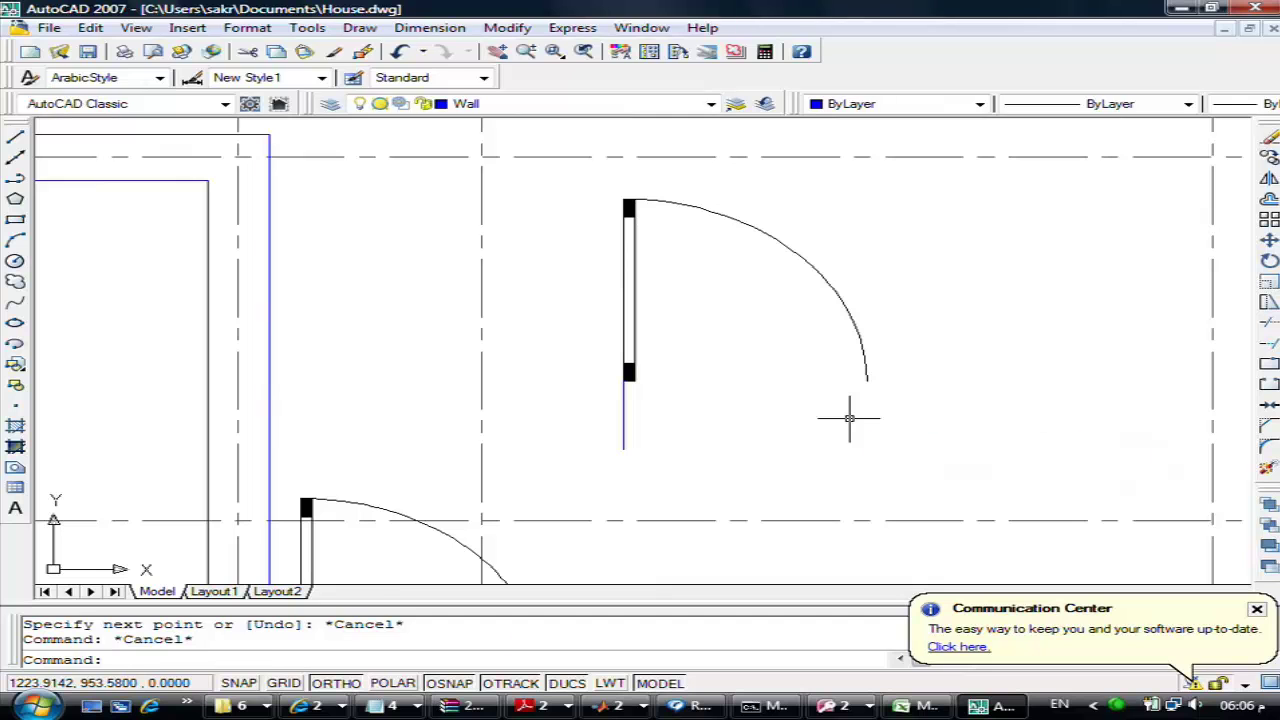
{"action": "key", "text": "Return"}
{"action": "type", "text": "10"}
{"action": "key", "text": "Return"}
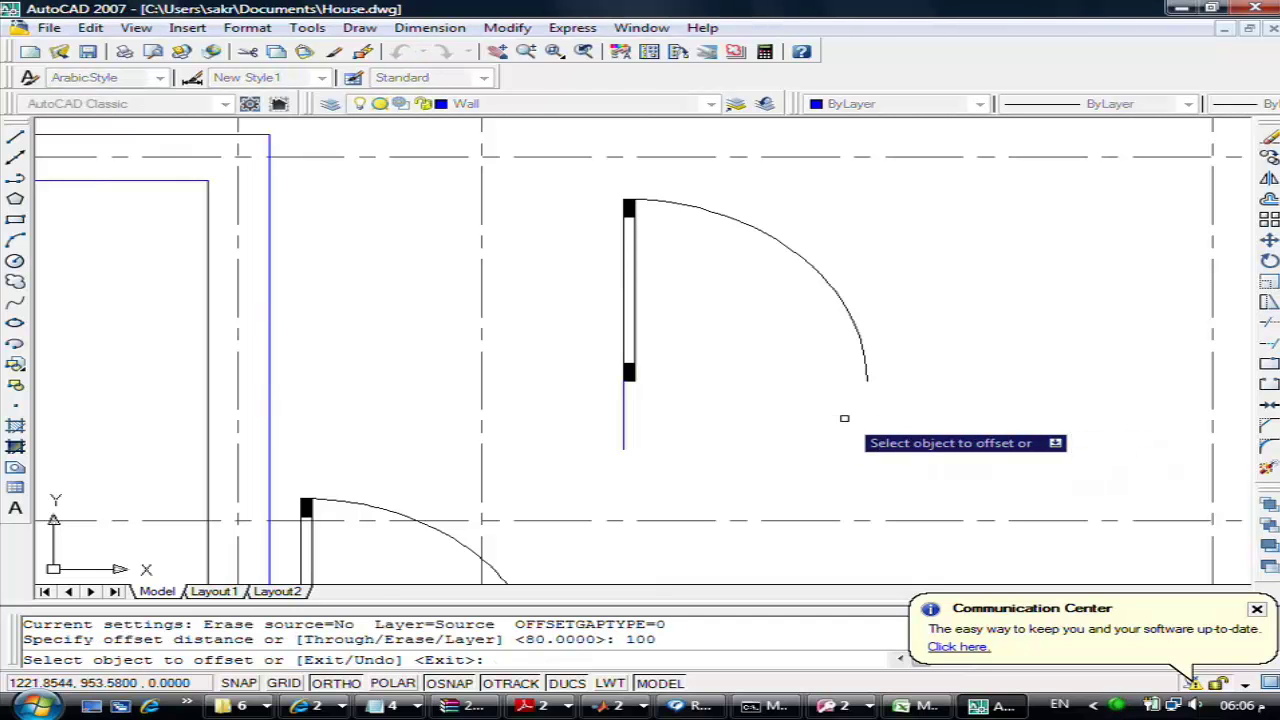
{"action": "left_click", "coordinate": [625, 415]}
{"action": "left_click", "coordinate": [770, 429]}
{"action": "key", "text": "Escape"}
{"action": "key", "text": "Escape"}
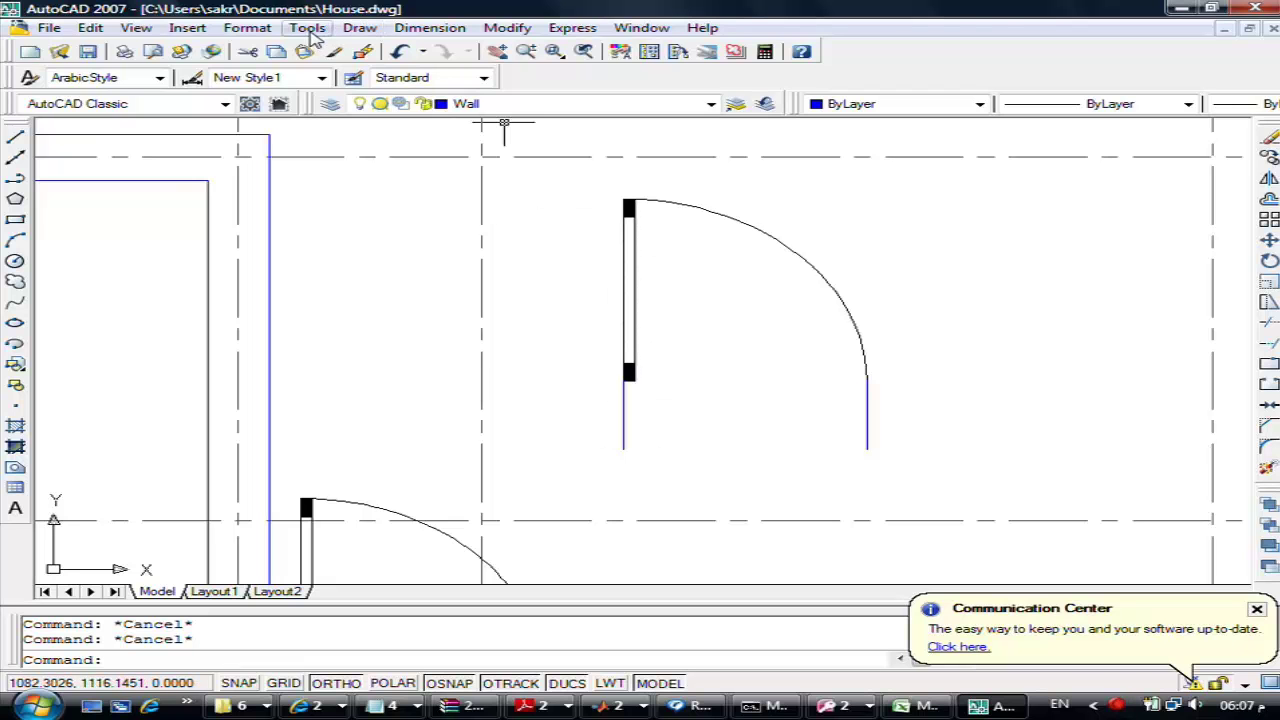
Start a Draw > Block > Make definition named LeftDoor and go select its objects
{"action": "left_click", "coordinate": [365, 30]}
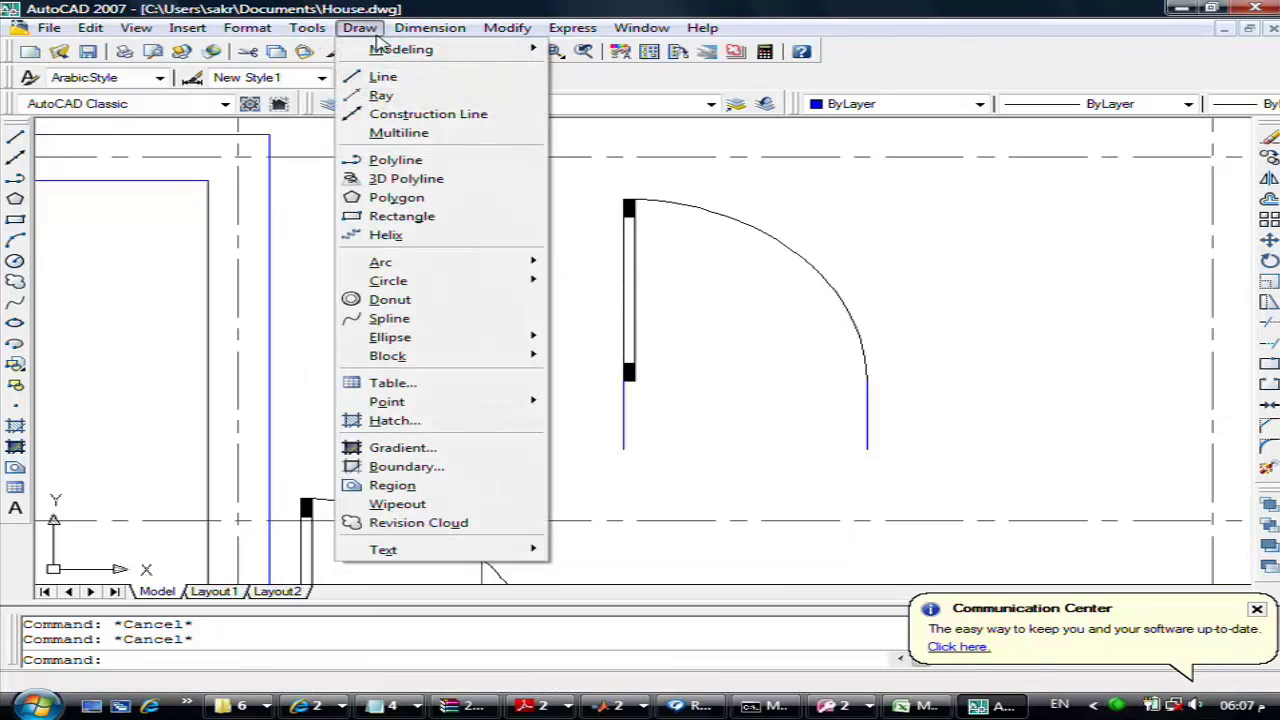
{"action": "mouse_move", "coordinate": [400, 356]}
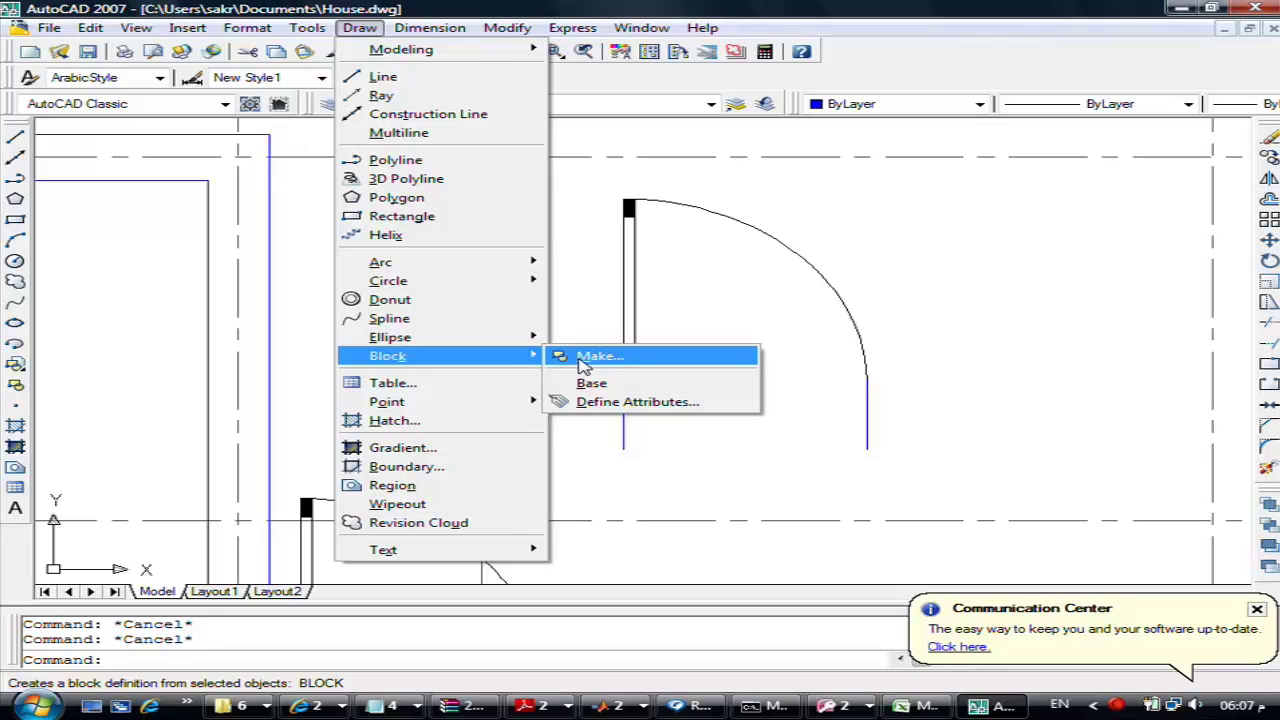
{"action": "left_click", "coordinate": [590, 358]}
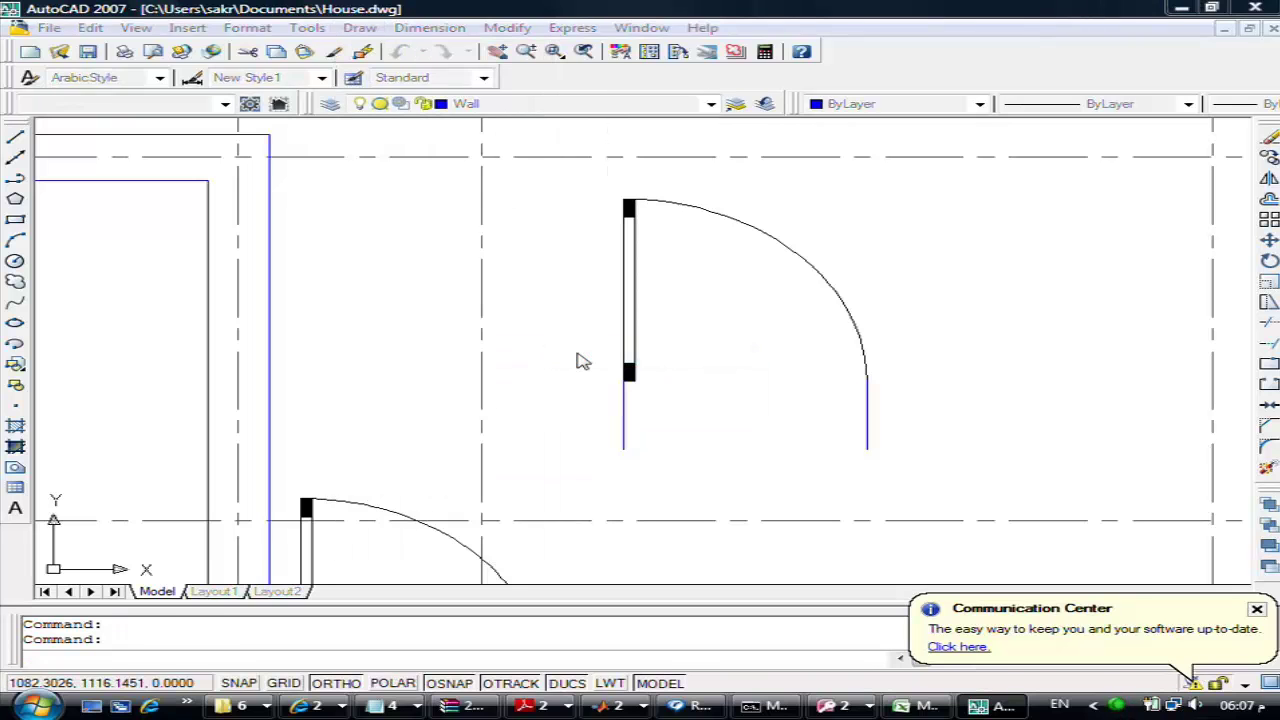
{"action": "left_click_drag", "start_coordinate": [528, 136], "coordinate": [280, 108]}
{"action": "type", "text": "LeftDoor"}
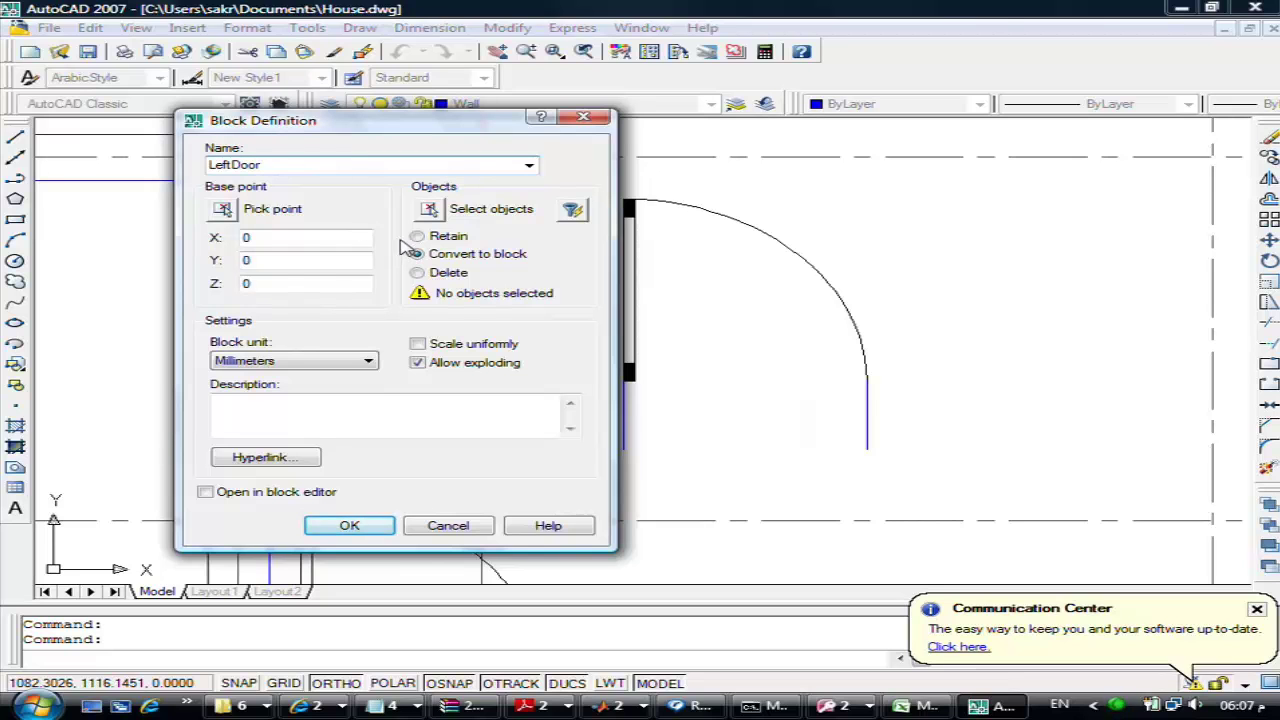
{"action": "left_click", "coordinate": [430, 209]}
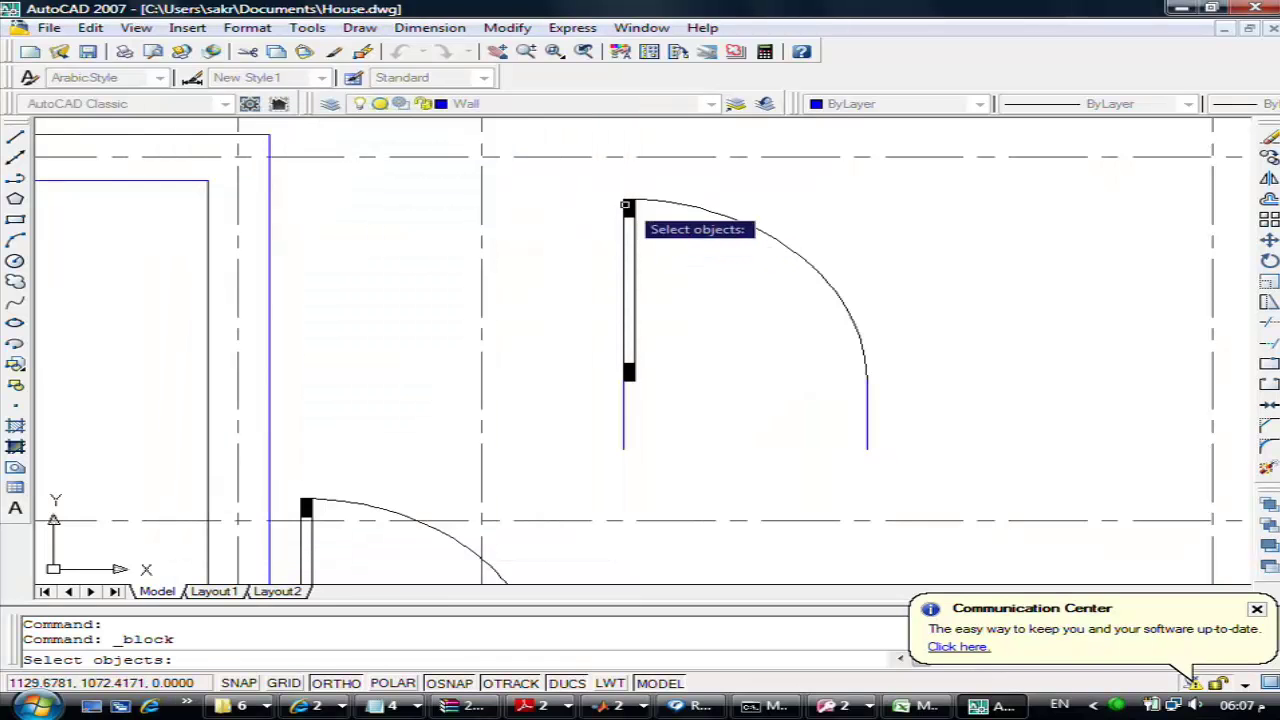
Select the upper door's nine objects, set the base point, and confirm the LeftDoor block
{"action": "left_click", "coordinate": [588, 186]}
{"action": "left_click", "coordinate": [909, 481]}
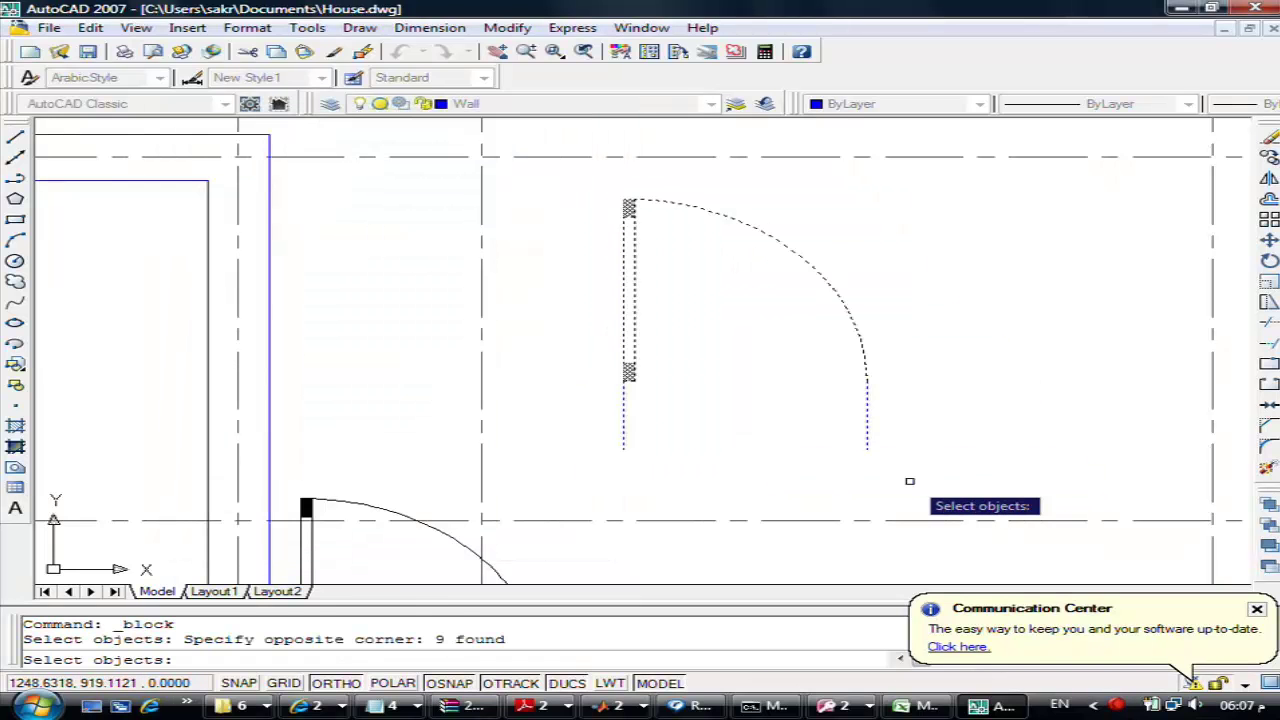
{"action": "key", "text": "Return"}
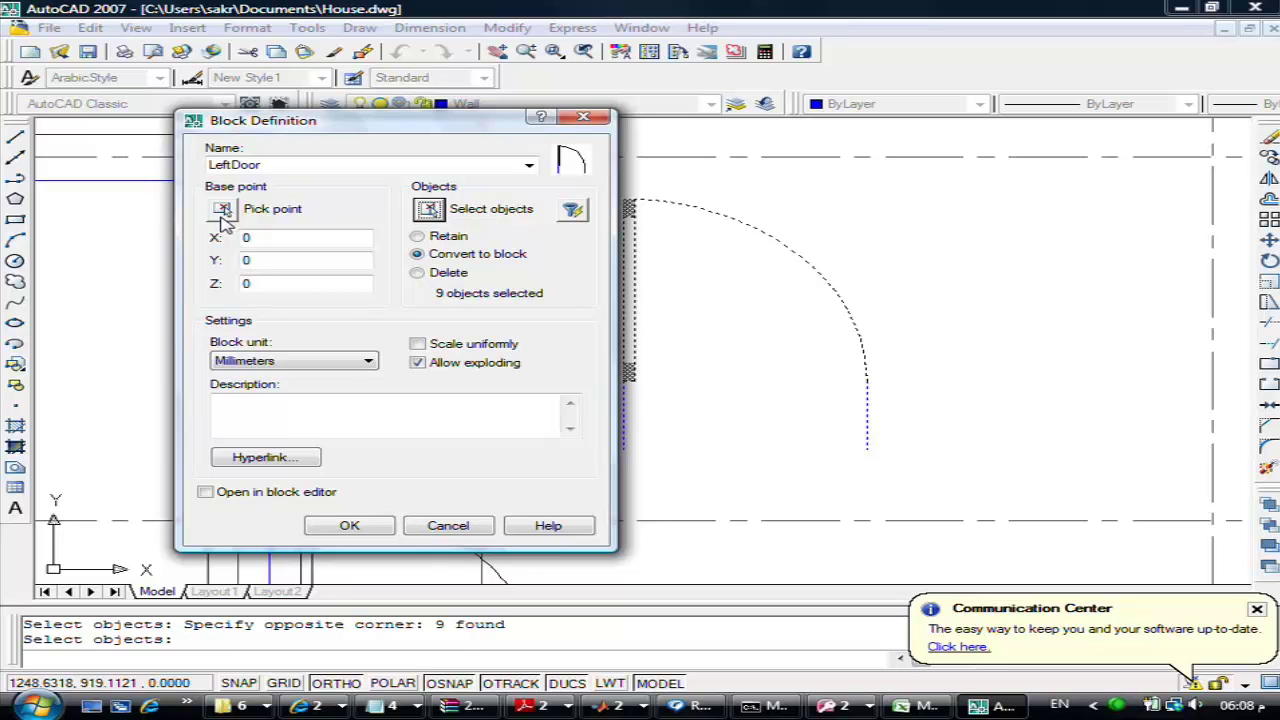
{"action": "left_click", "coordinate": [222, 214]}
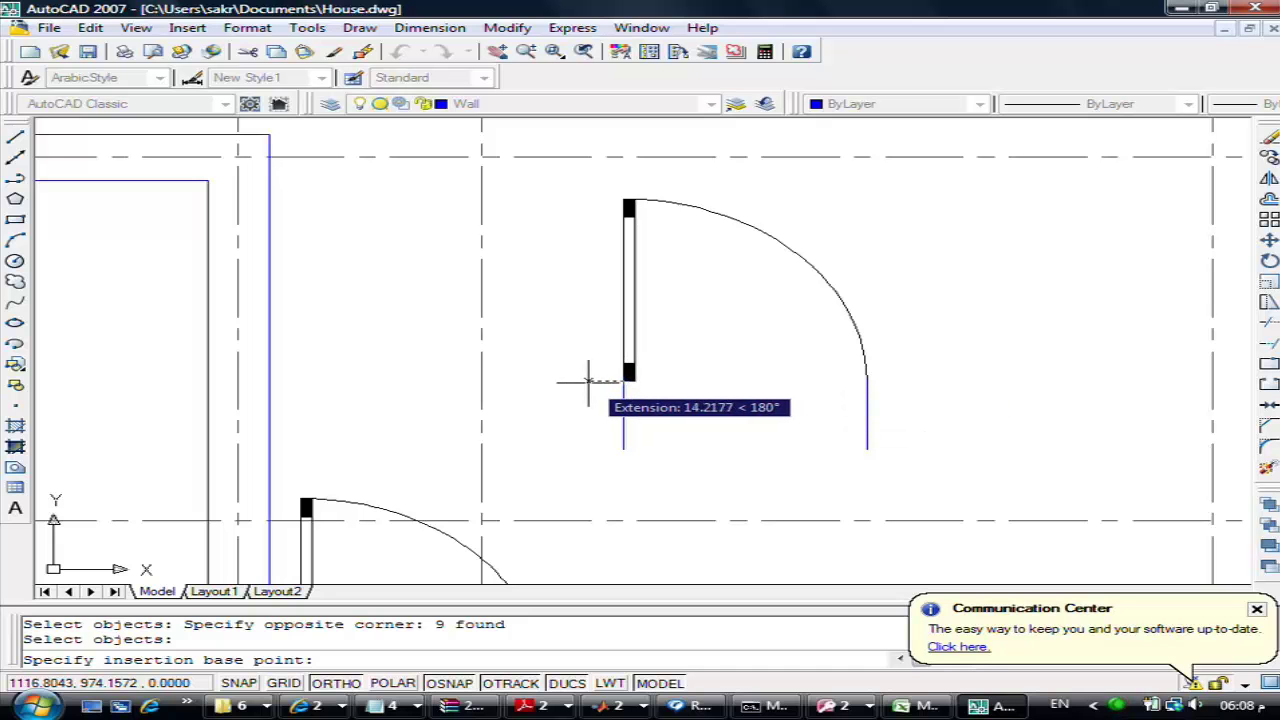
{"action": "type", "text": "13"}
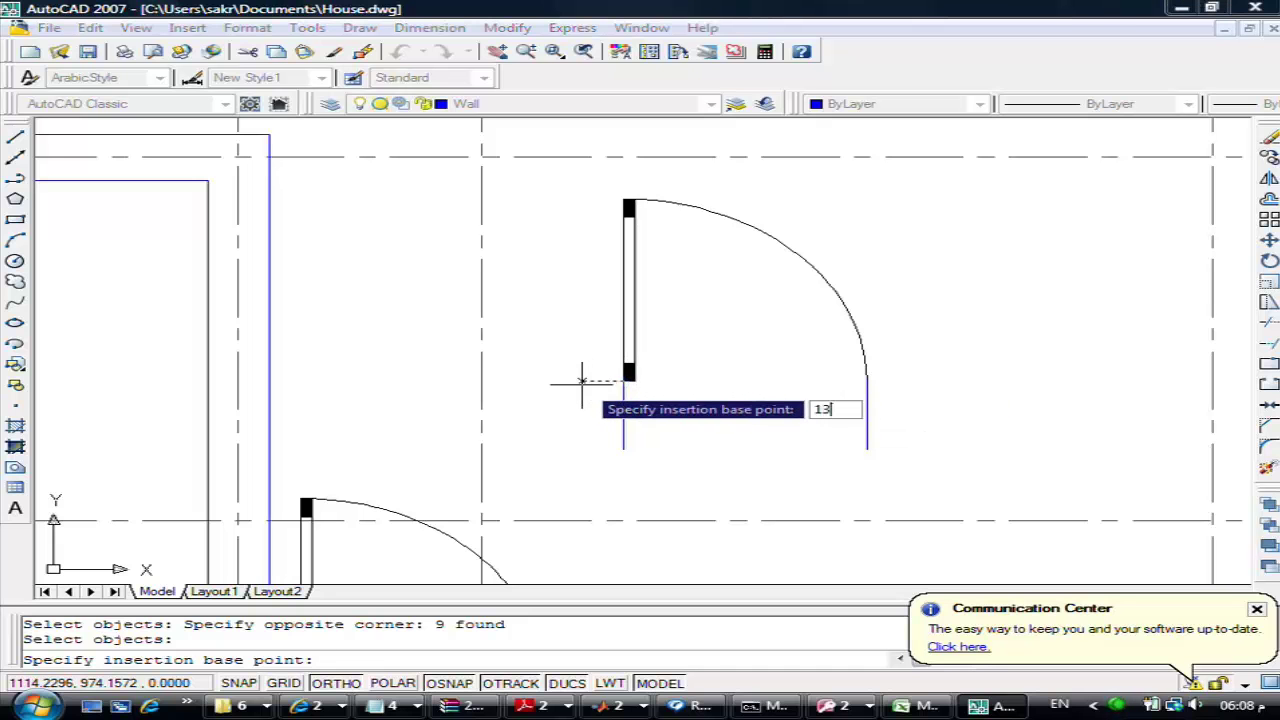
{"action": "key", "text": "Return"}
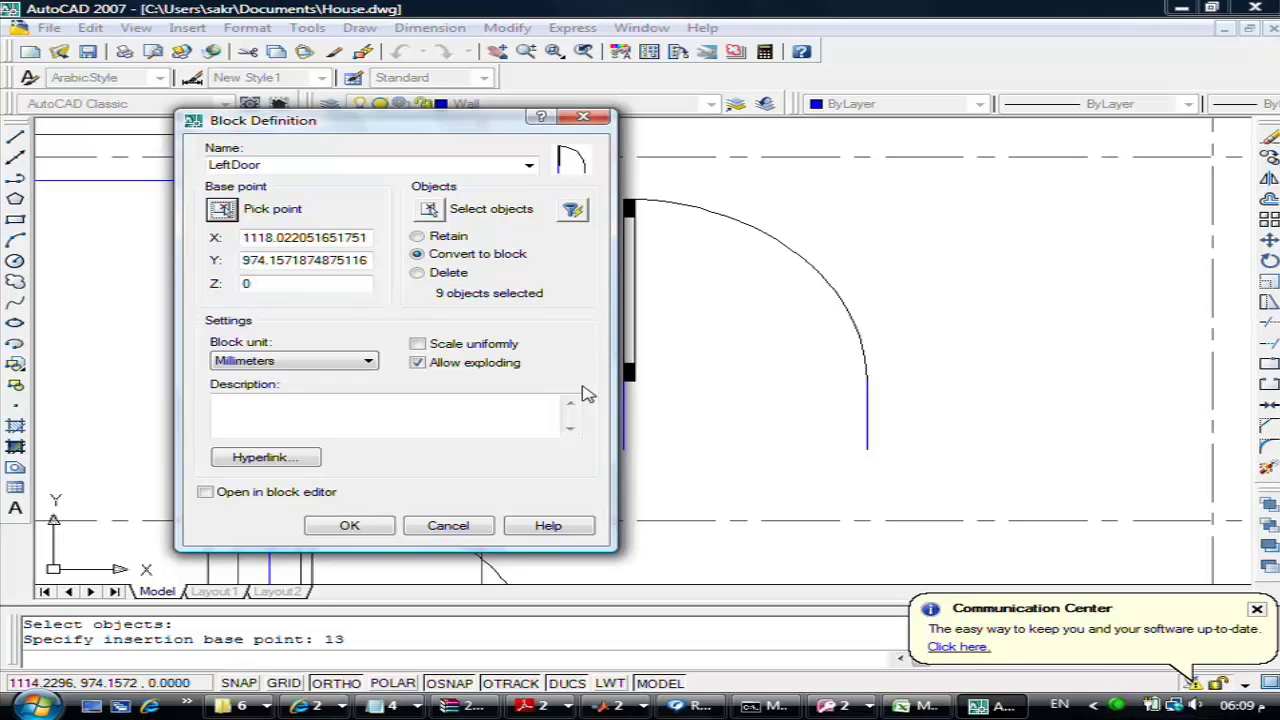
{"action": "left_click", "coordinate": [340, 527]}
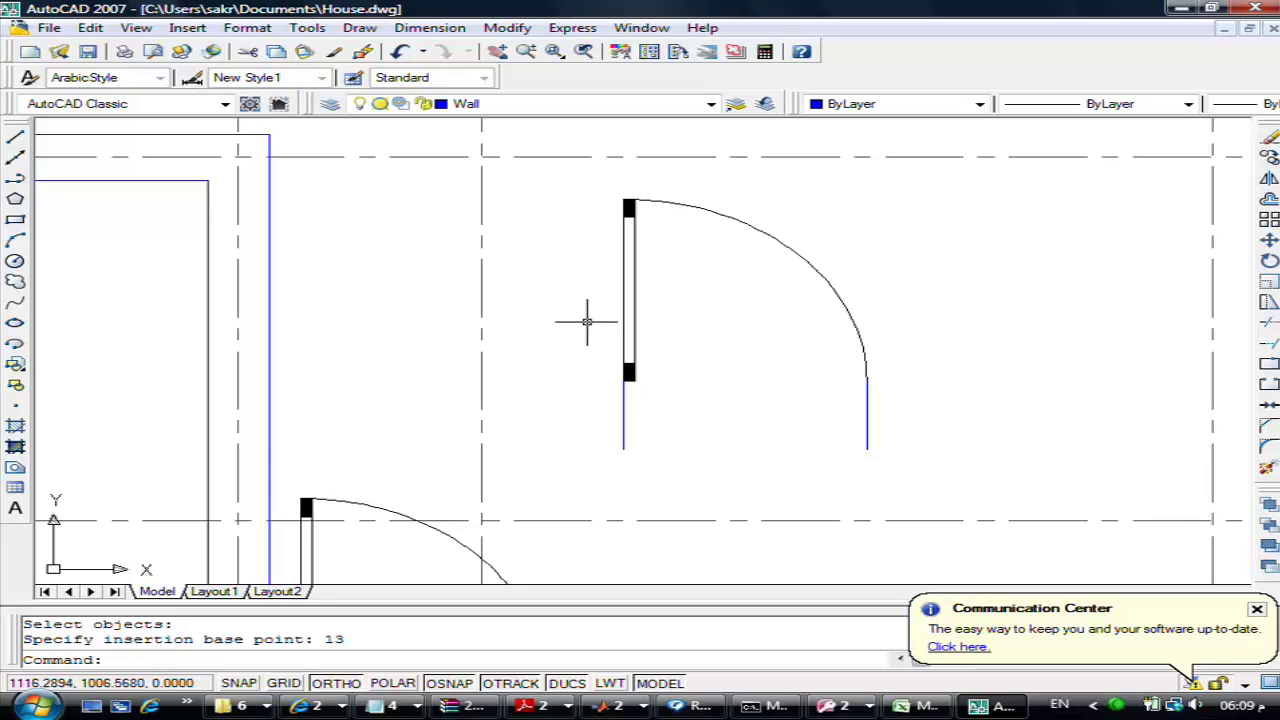
Mirror the door across a vertical line to its right, keeping the original
{"action": "middle_click_drag", "start_coordinate": [877, 351], "coordinate": [779, 377]}
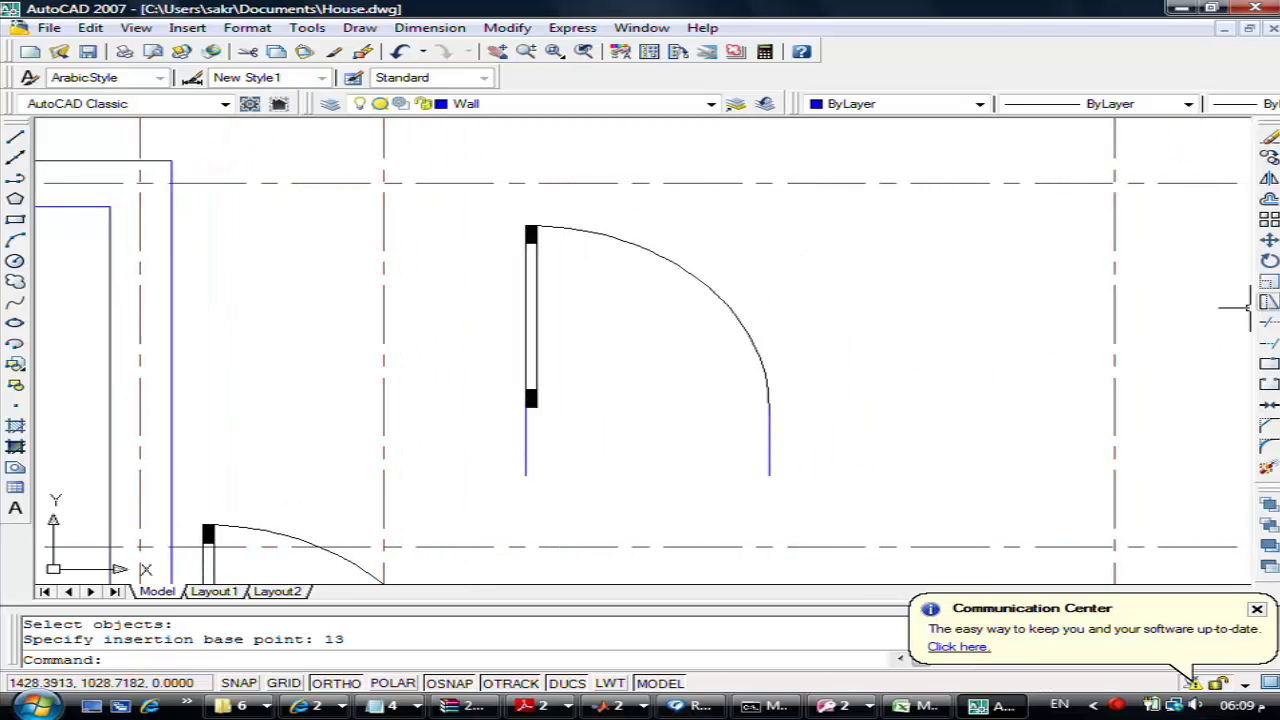
{"action": "left_click", "coordinate": [1268, 179]}
{"action": "left_click", "coordinate": [834, 210]}
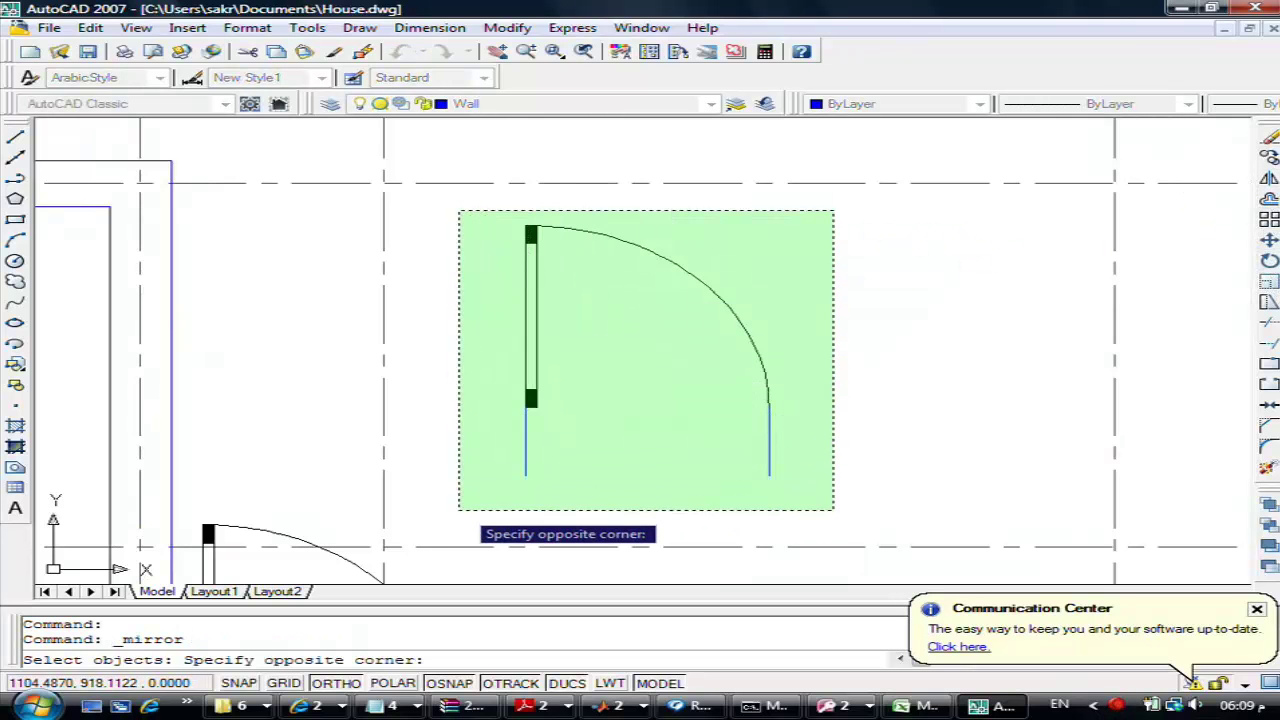
{"action": "left_click", "coordinate": [460, 470]}
{"action": "key", "text": "Return"}
{"action": "left_click", "coordinate": [791, 196]}
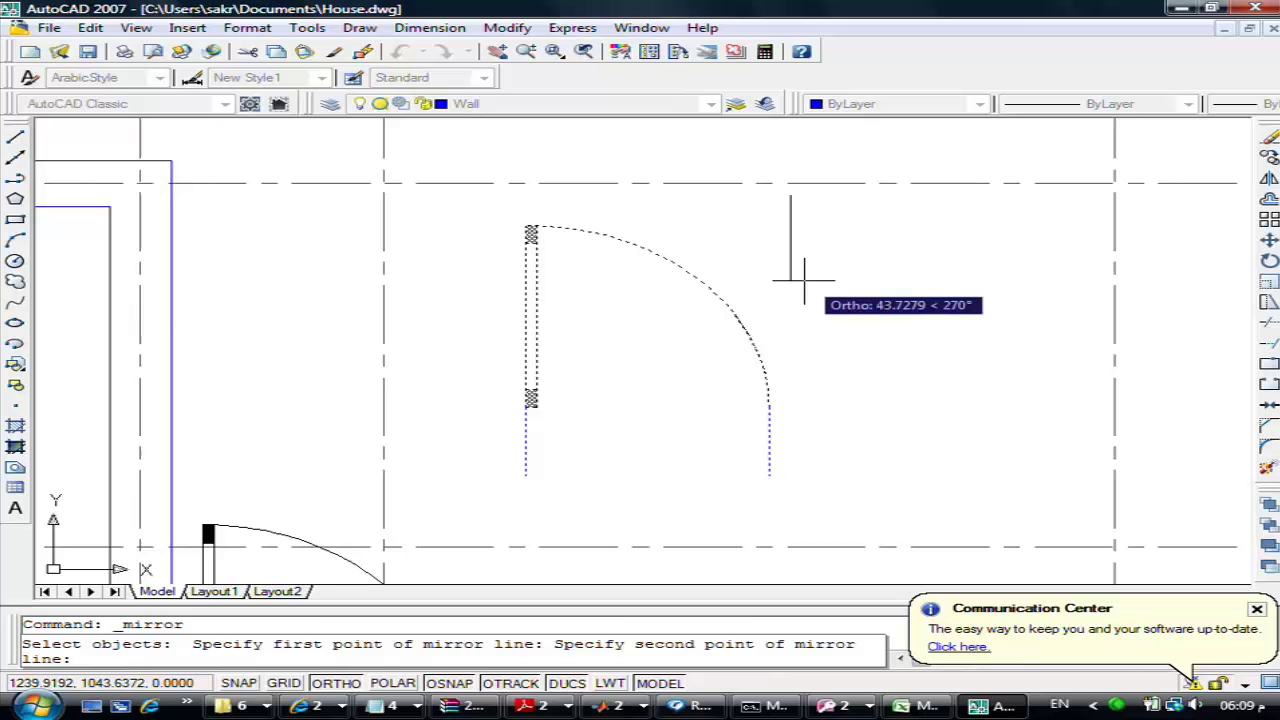
{"action": "left_click", "coordinate": [775, 515]}
{"action": "key", "text": "Return"}
{"action": "left_click", "coordinate": [360, 27]}
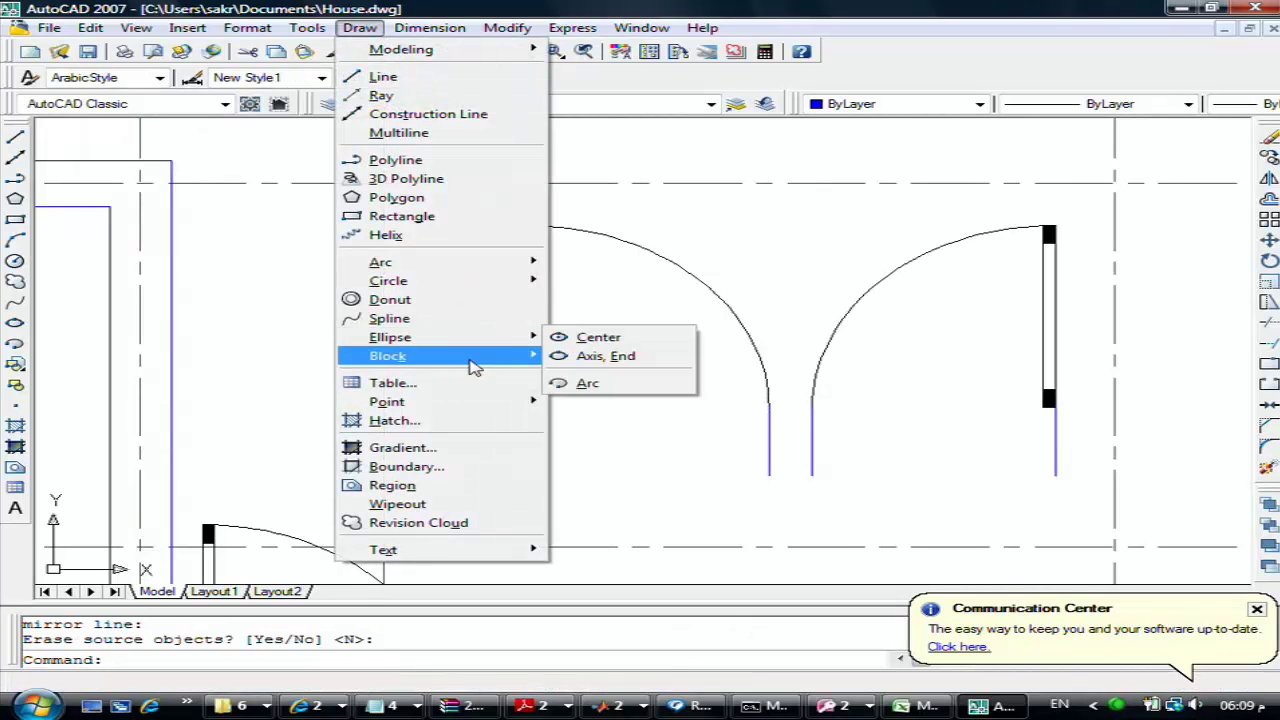
Name a new block RightDoor, select the mirrored door as its object, and enter its base point
{"action": "mouse_move", "coordinate": [388, 356]}
{"action": "left_click", "coordinate": [600, 357]}
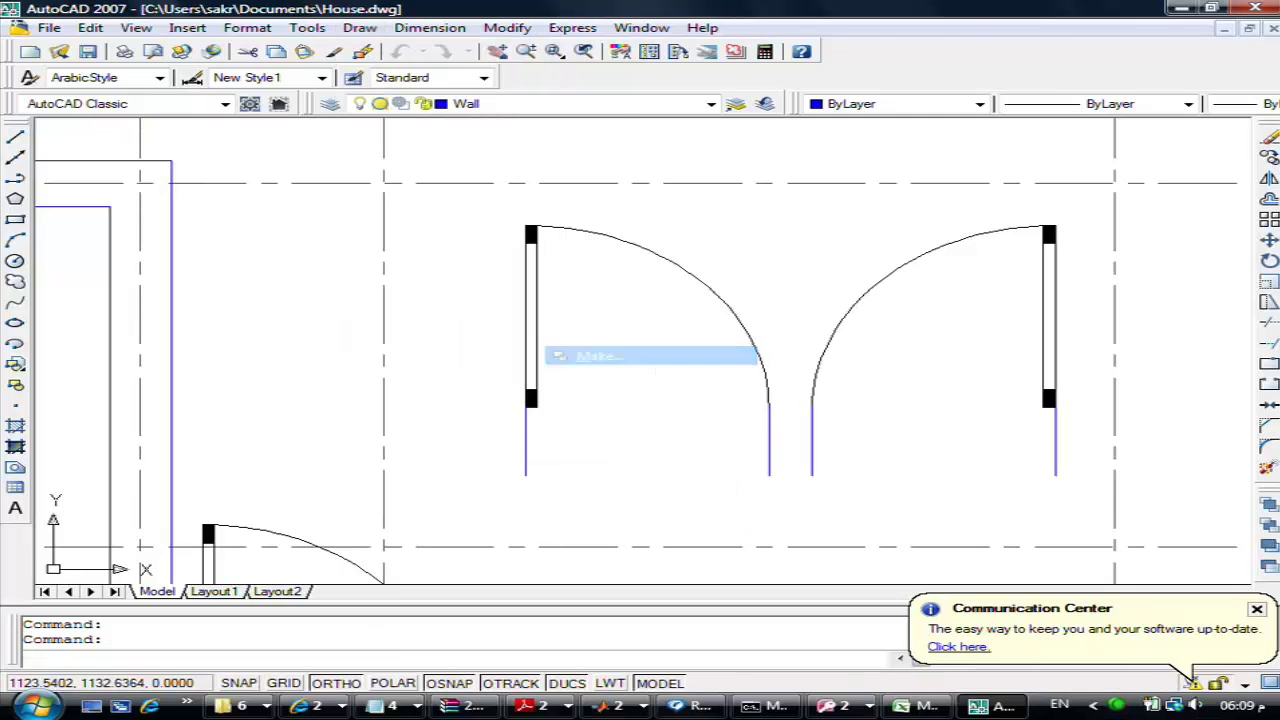
{"action": "type", "text": "RightDoor"}
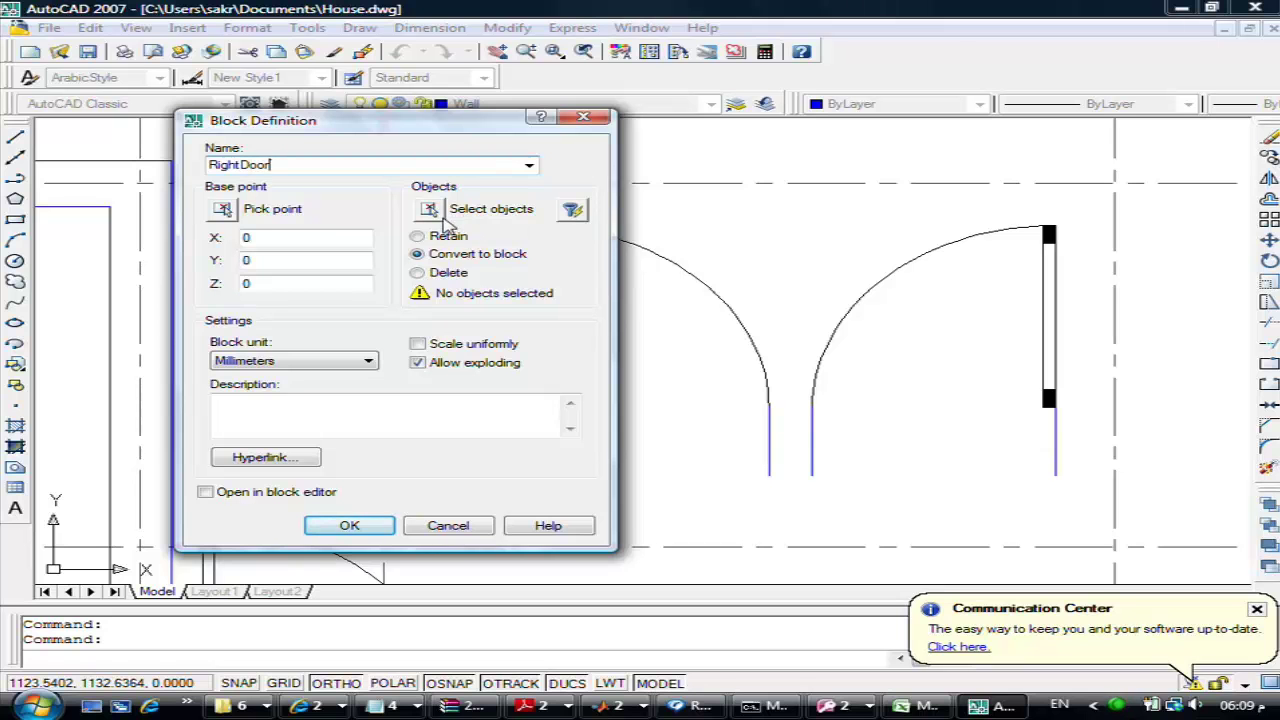
{"action": "left_click", "coordinate": [430, 209]}
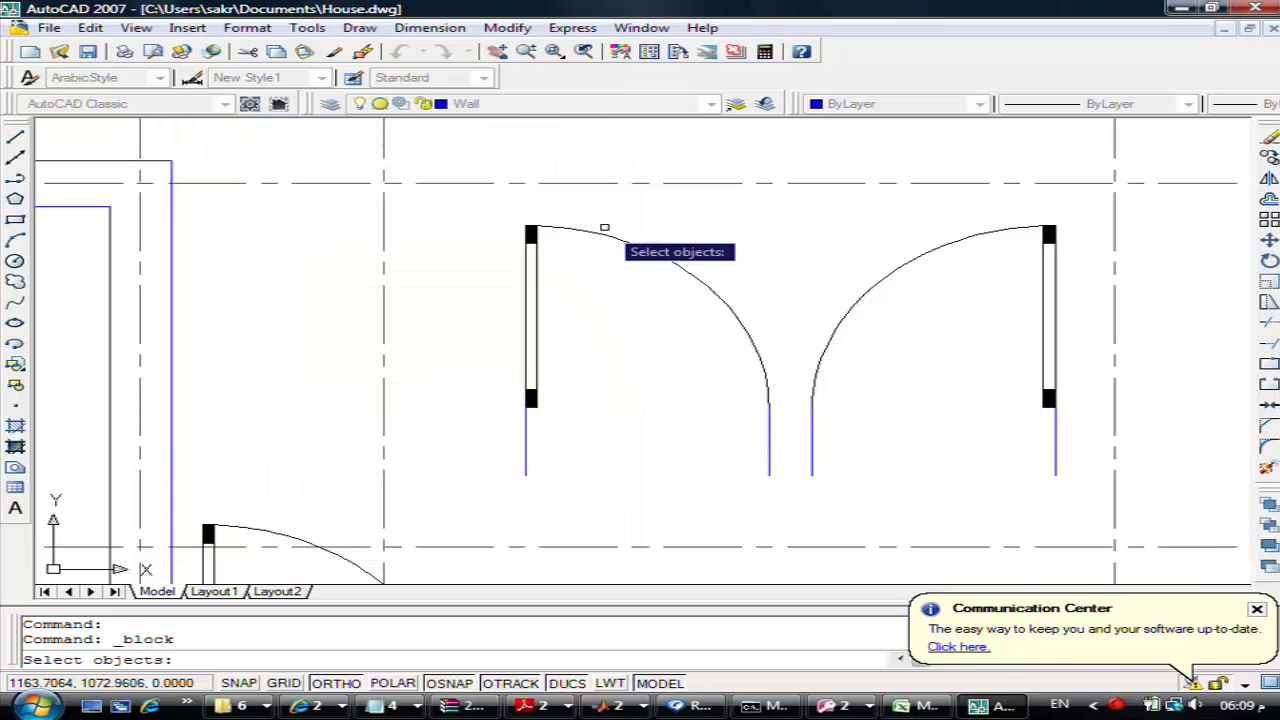
{"action": "left_click", "coordinate": [780, 202]}
{"action": "left_click", "coordinate": [1072, 507]}
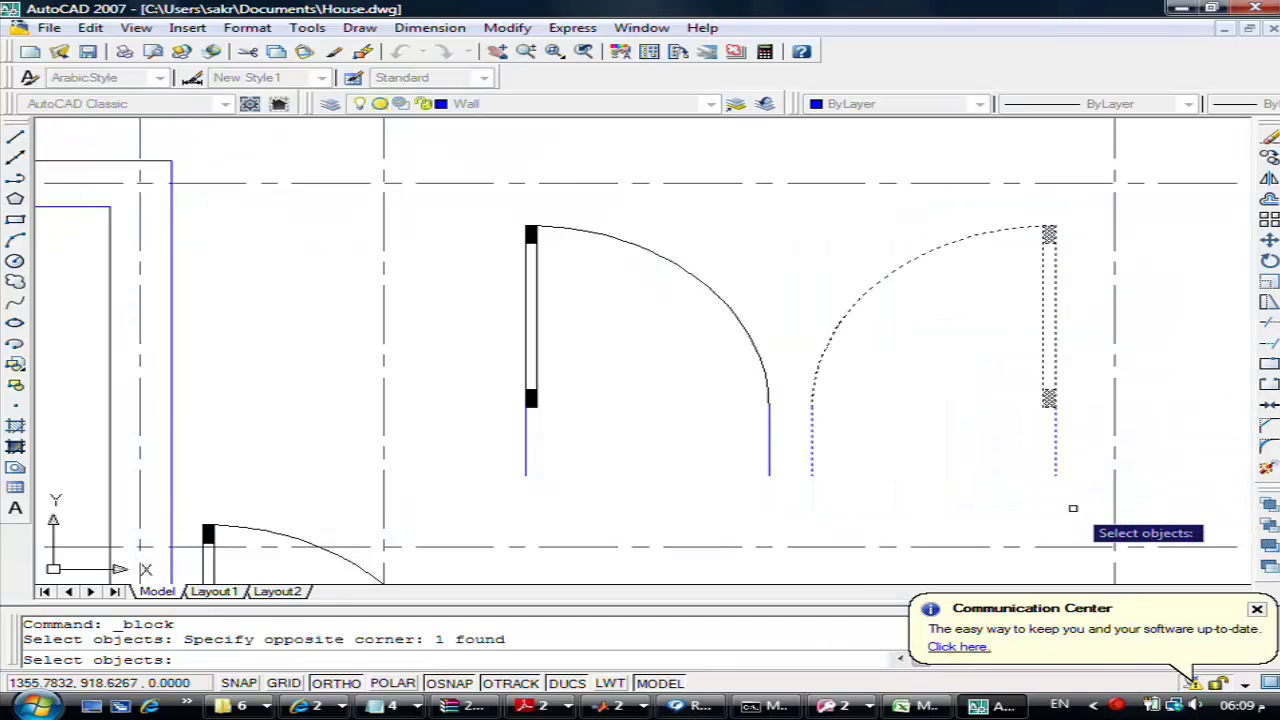
{"action": "key", "text": "Return"}
{"action": "left_click", "coordinate": [218, 209]}
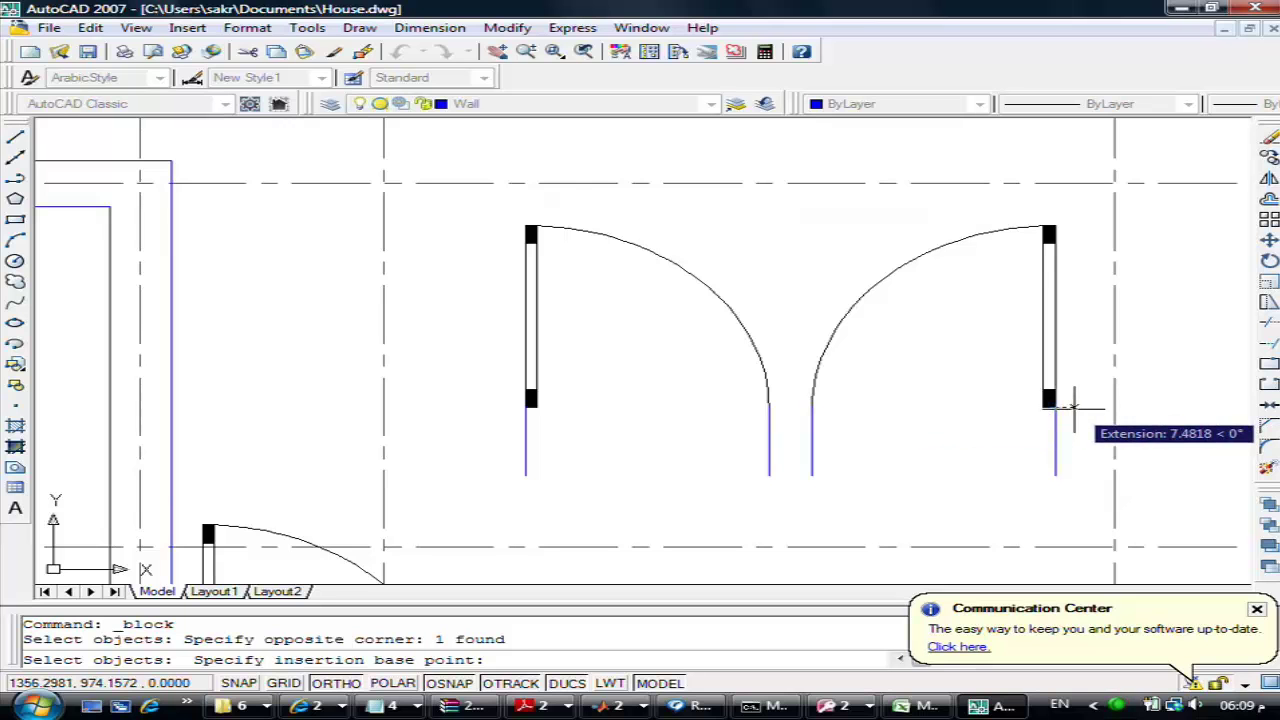
{"action": "type", "text": "13"}
{"action": "key", "text": "Return"}
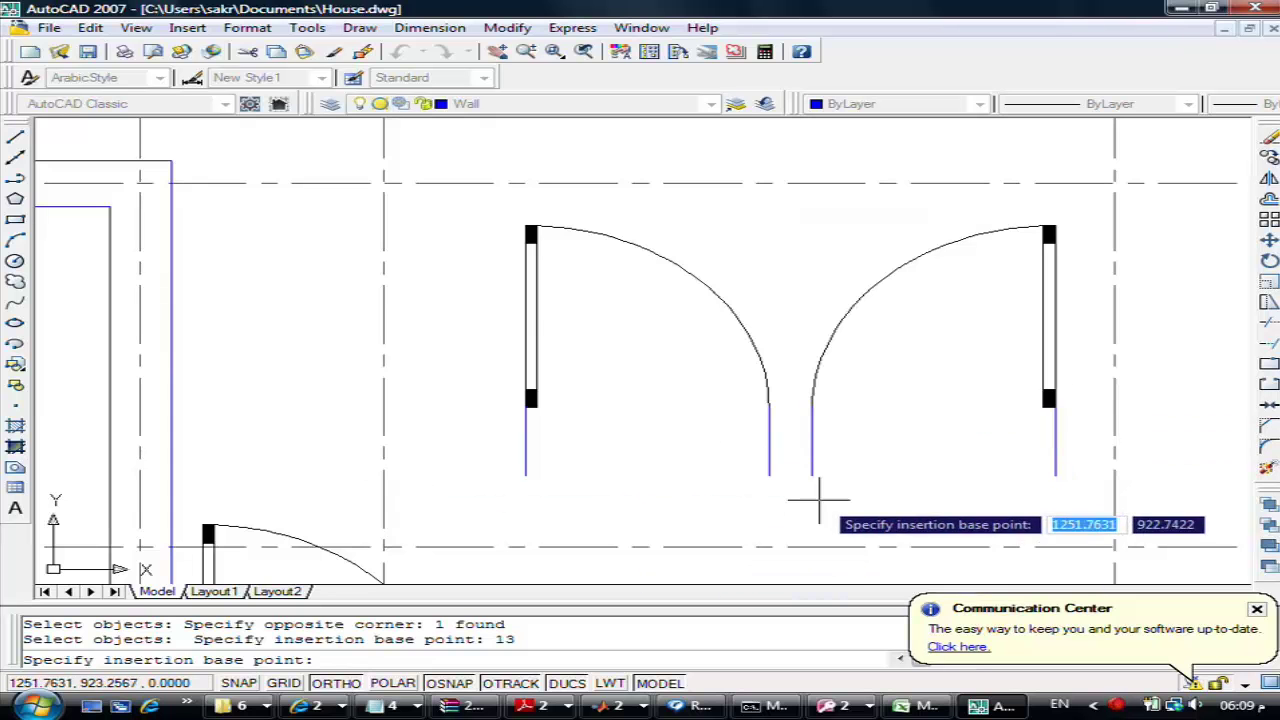
Abandon the RightDoor block definition without saving it
{"action": "scroll", "coordinate": [650, 437], "scroll_direction": "down", "scroll_amount": 3}
{"action": "type", "text": "e"}
{"action": "key", "text": "Return"}
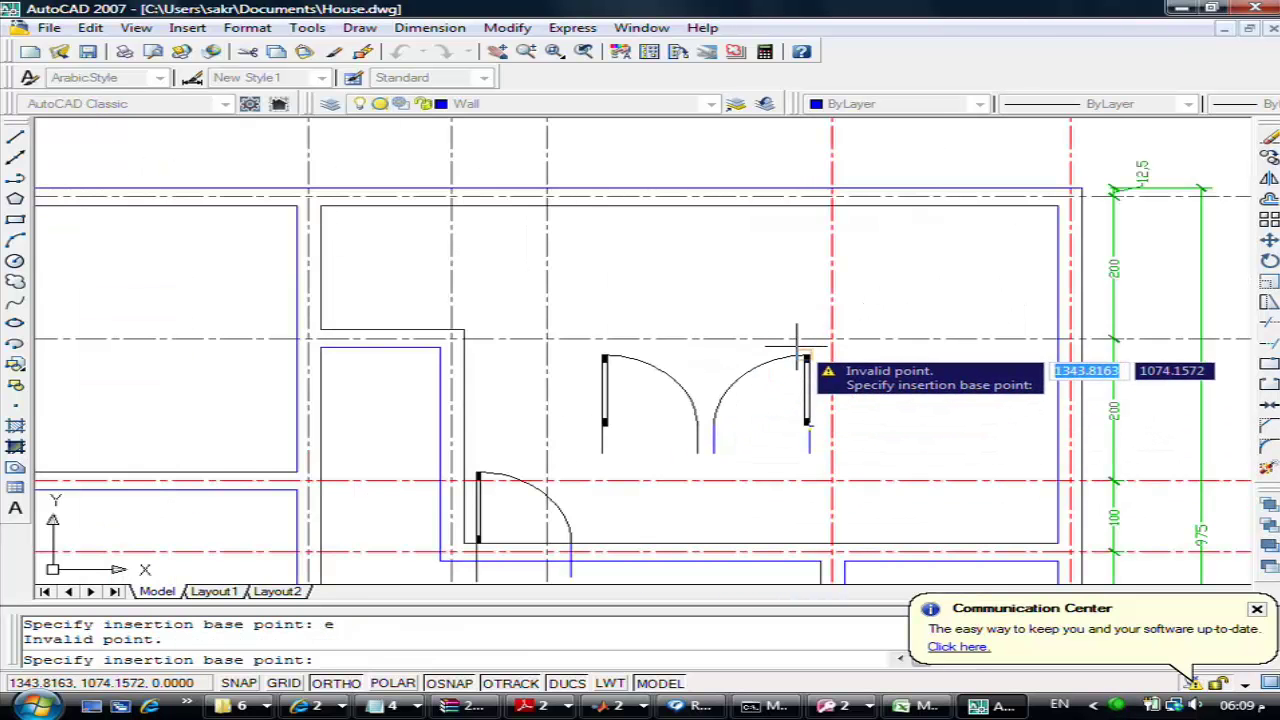
{"action": "key", "text": "Escape"}
{"action": "key", "text": "Return"}
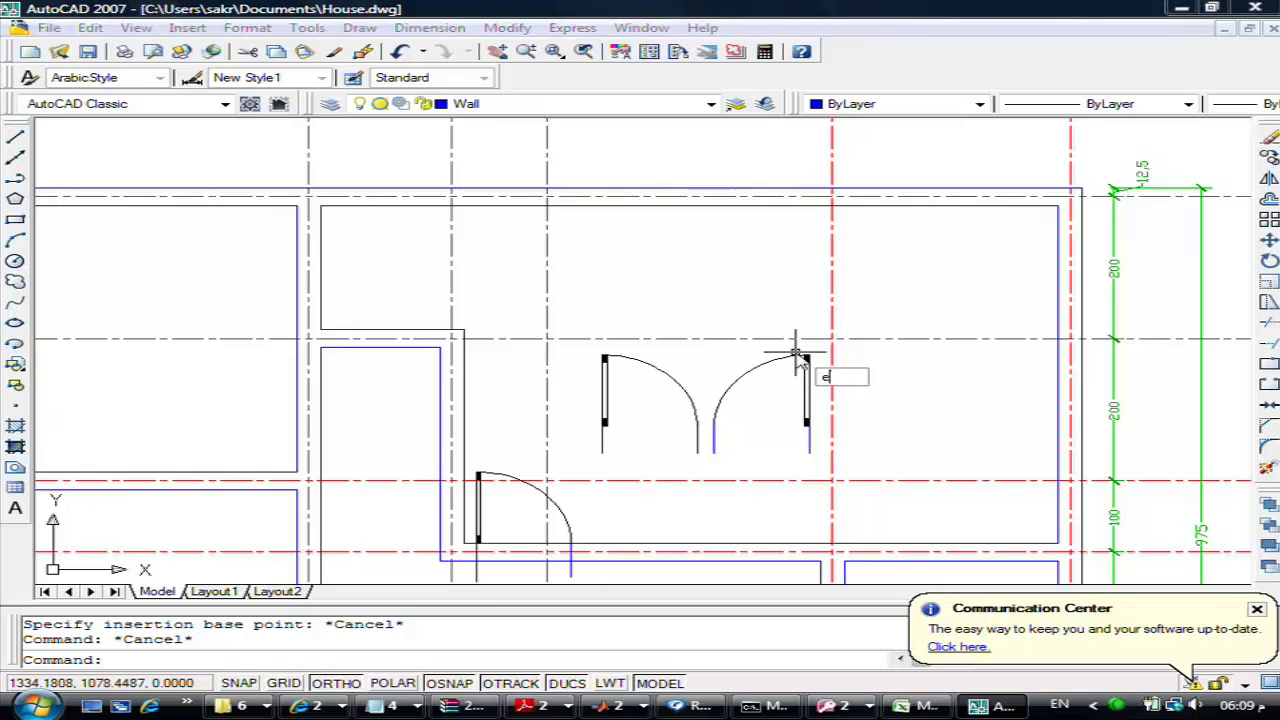
Erase the double-door pair and the lower-left door using window selections
{"action": "type", "text": "e"}
{"action": "key", "text": "Return"}
{"action": "left_click", "coordinate": [820, 350]}
{"action": "left_click", "coordinate": [578, 480]}
{"action": "key", "text": "Return"}
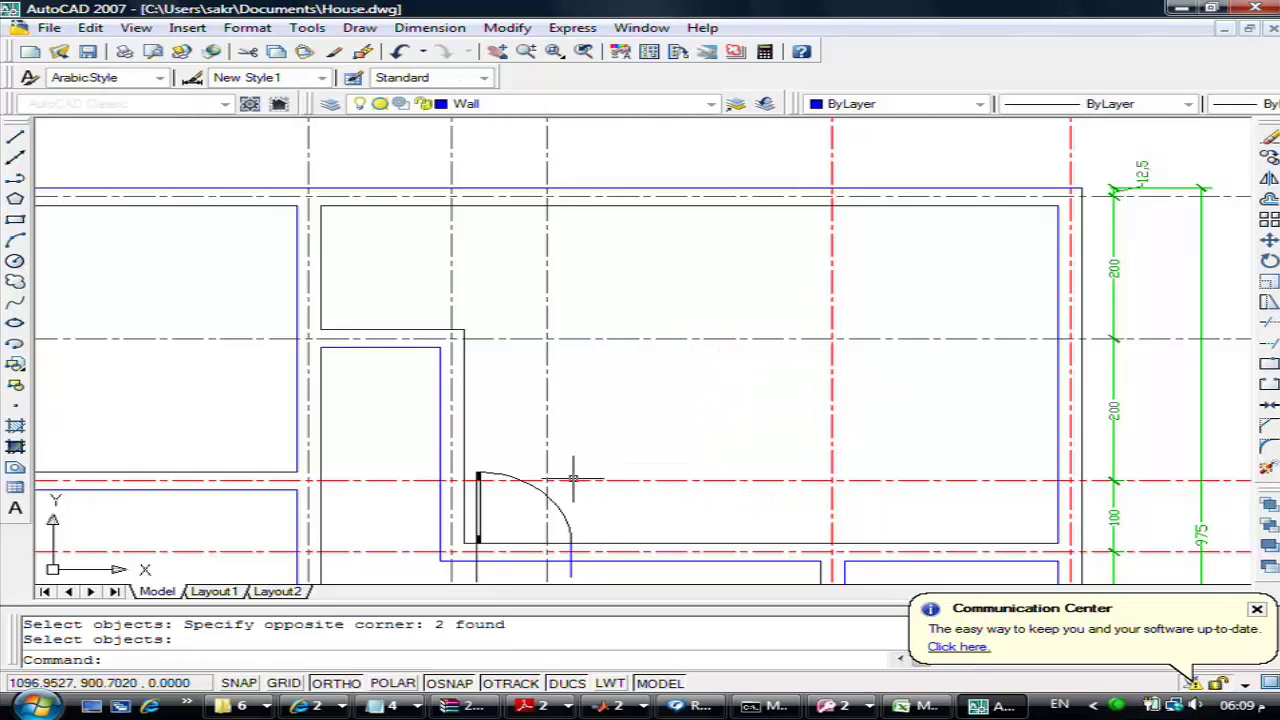
{"action": "key", "text": "Return"}
{"action": "left_click", "coordinate": [470, 457]}
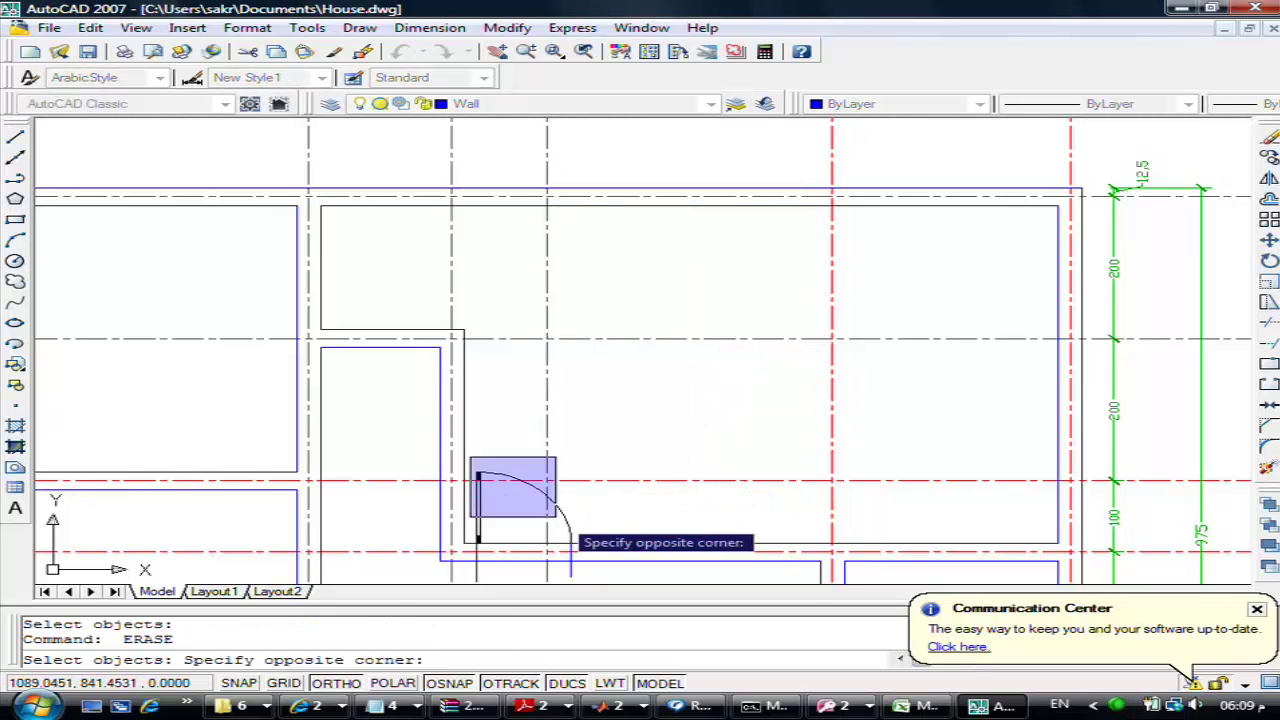
{"action": "left_click", "coordinate": [630, 575]}
{"action": "key", "text": "Return"}
Erase the short leftover line near the lower-left door
{"action": "middle_click_drag", "start_coordinate": [605, 538], "coordinate": [627, 380]}
{"action": "key", "text": "Return"}
{"action": "left_click", "coordinate": [495, 436]}
{"action": "key", "text": "Return"}
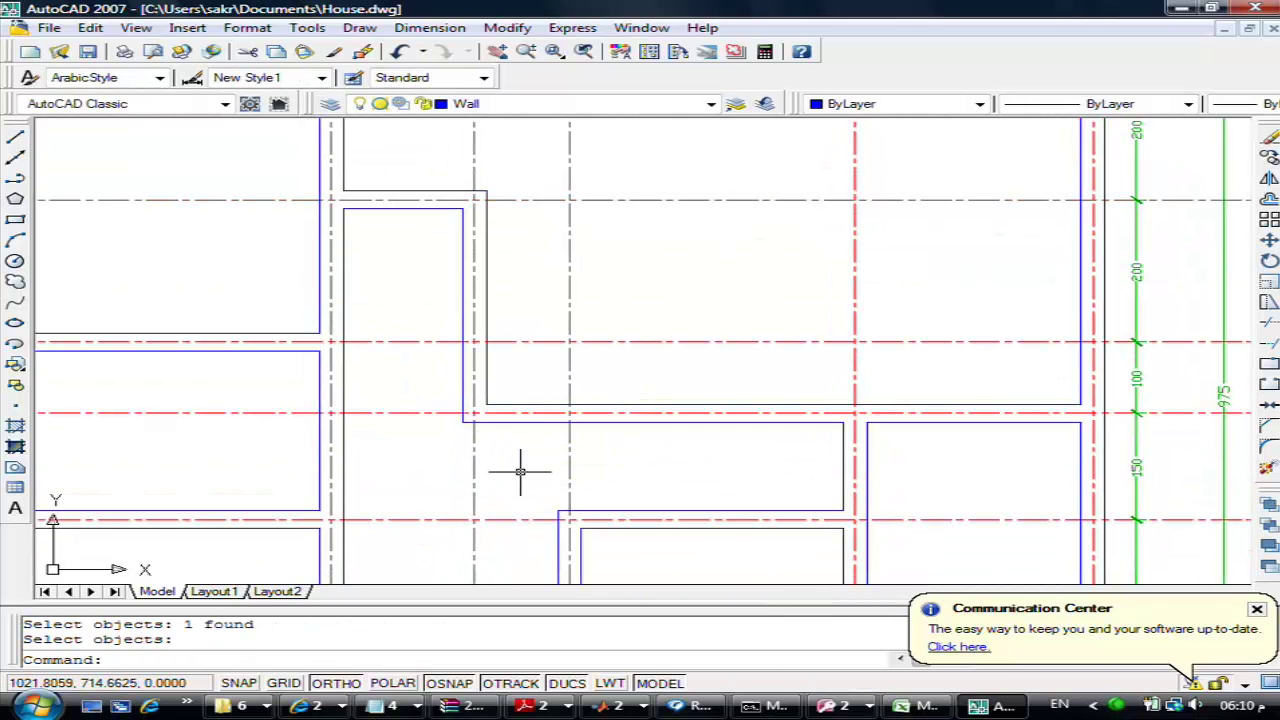
{"action": "scroll", "coordinate": [380, 322], "scroll_direction": "down", "scroll_amount": 2}
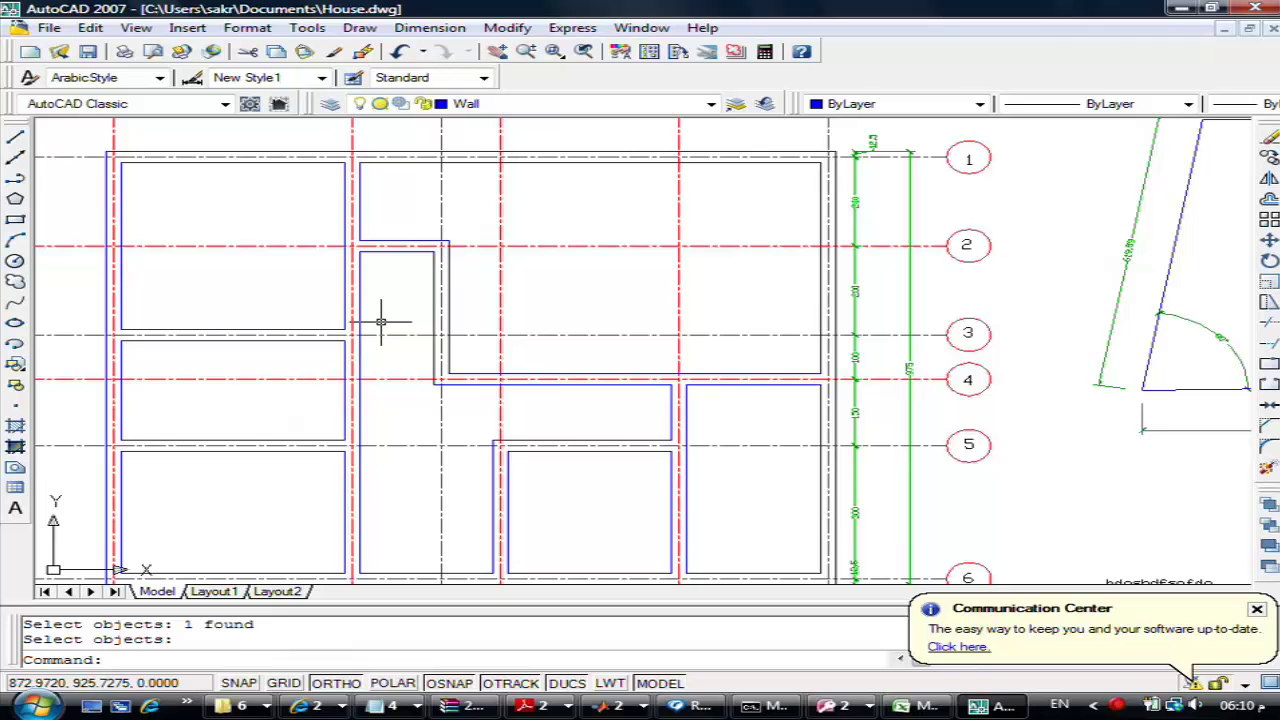
Check the available blocks in the Insert dialog, then cancel without inserting
{"action": "left_click", "coordinate": [186, 28]}
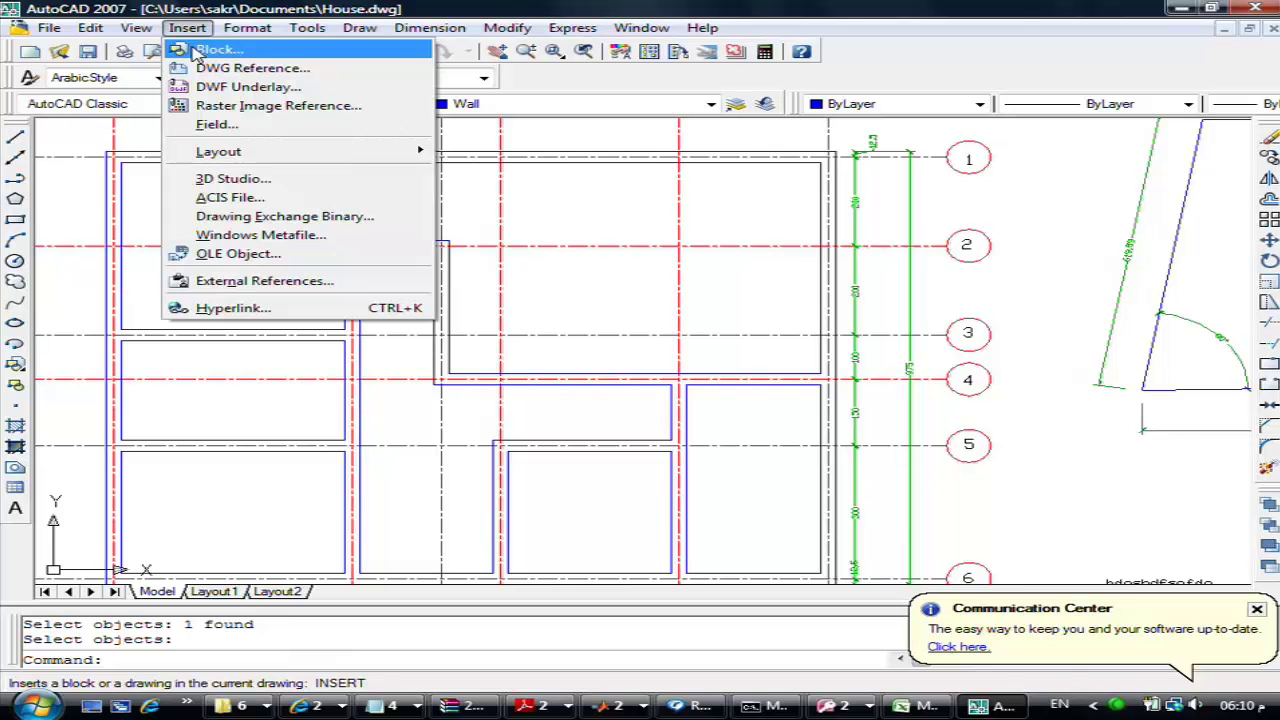
{"action": "left_click", "coordinate": [215, 49]}
{"action": "left_click", "coordinate": [647, 247]}
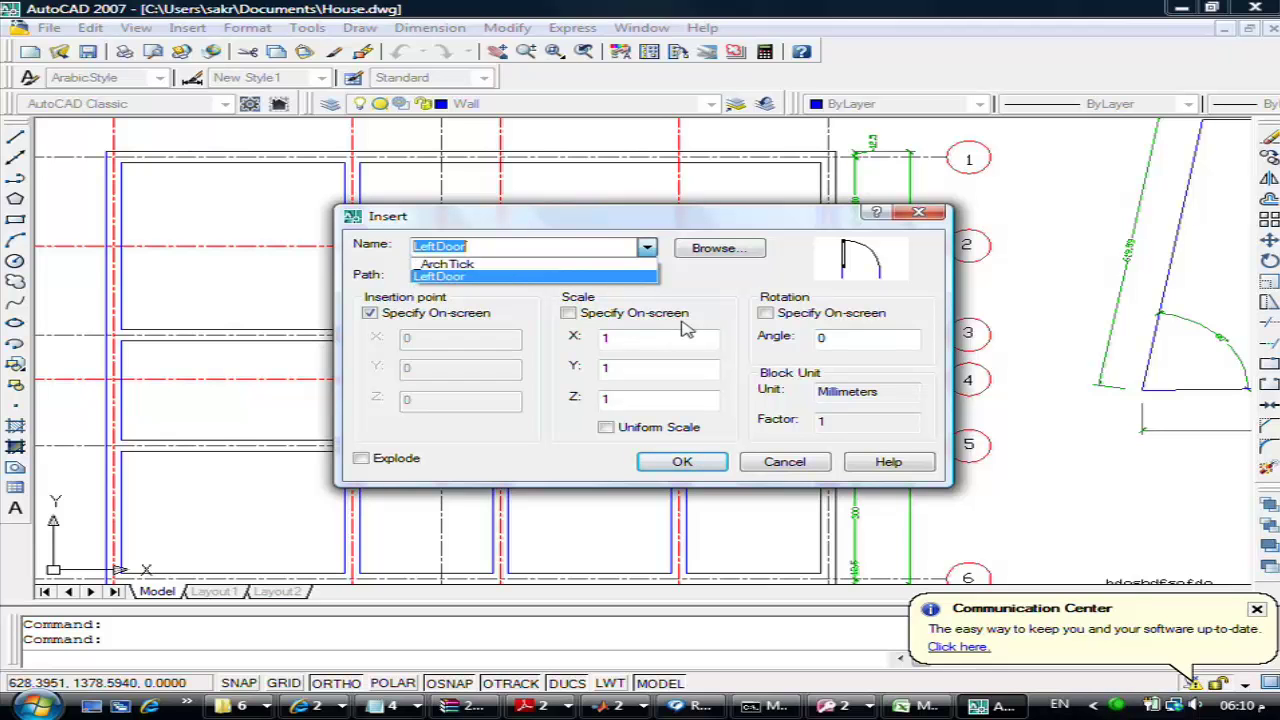
{"action": "left_click", "coordinate": [790, 466]}
{"action": "left_click", "coordinate": [785, 464]}
Undo four times to restore the erased doors and pan them into view
{"action": "type", "text": "u"}
{"action": "key", "text": "Return"}
{"action": "type", "text": "u"}
{"action": "key", "text": "Return"}
{"action": "type", "text": "u"}
{"action": "key", "text": "Return"}
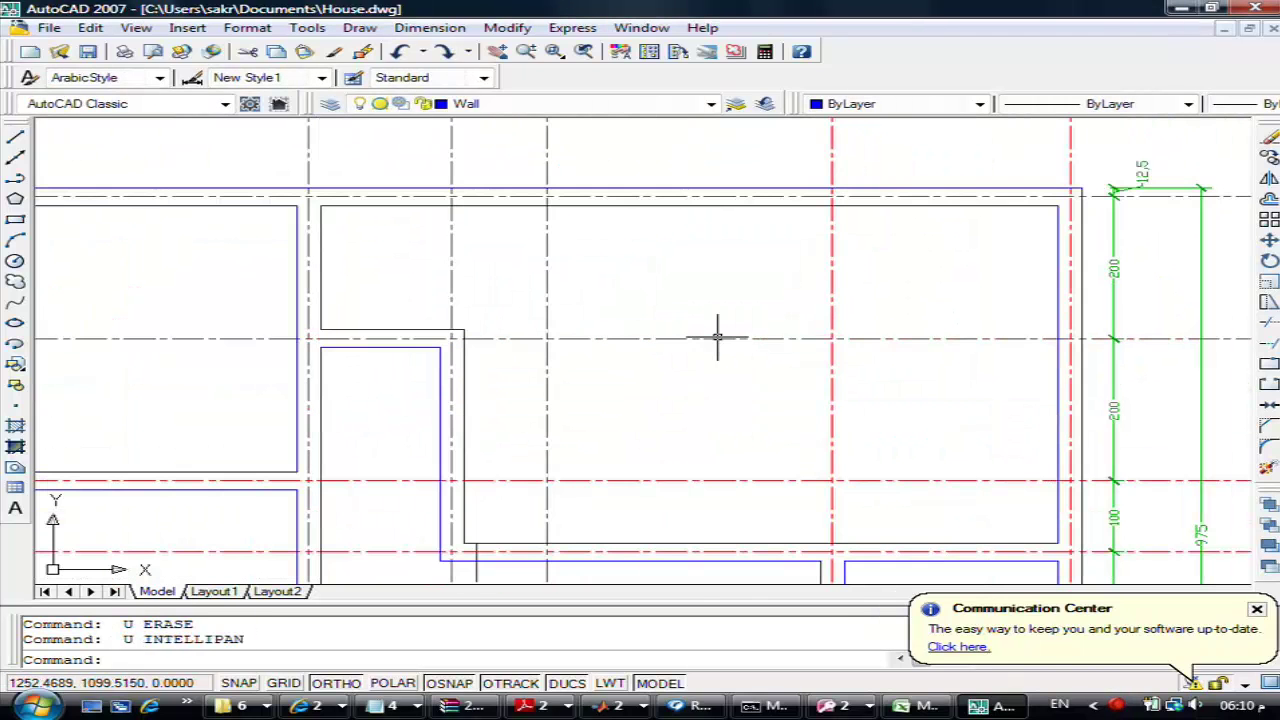
{"action": "type", "text": "u"}
{"action": "key", "text": "Return"}
{"action": "scroll", "coordinate": [766, 315], "scroll_direction": "up", "scroll_amount": 2}
{"action": "middle_click_drag", "start_coordinate": [664, 254], "coordinate": [508, 200]}
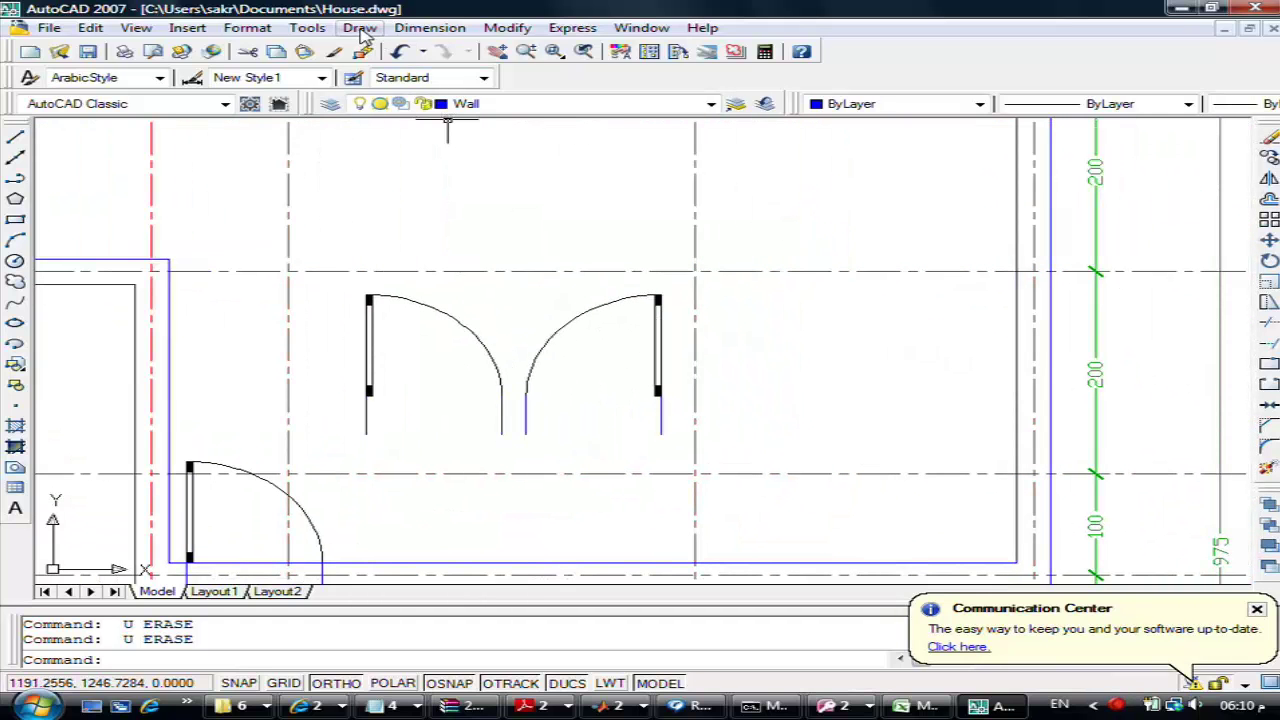
{"action": "left_click", "coordinate": [360, 28]}
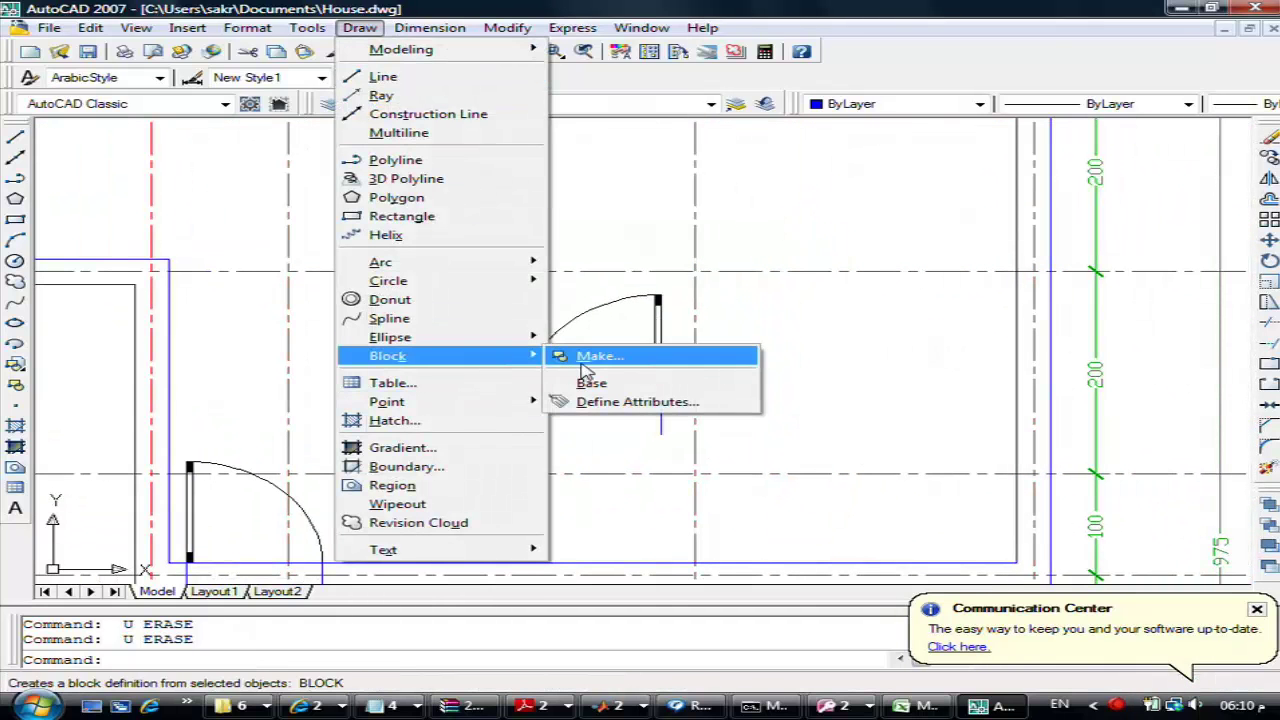
Define a RightDoor block from the right door leaf, base point 1361.8163, 974.1572
{"action": "left_click", "coordinate": [585, 365]}
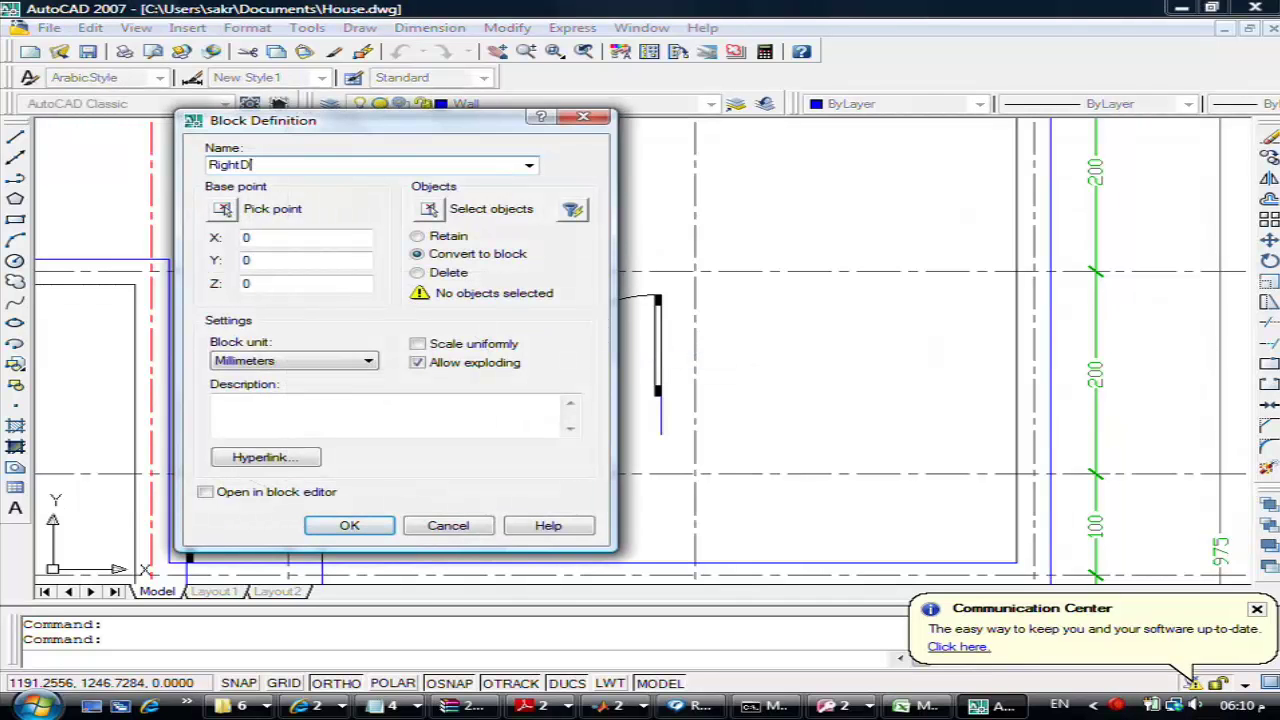
{"action": "left_click", "coordinate": [462, 212]}
{"action": "left_click", "coordinate": [506, 283]}
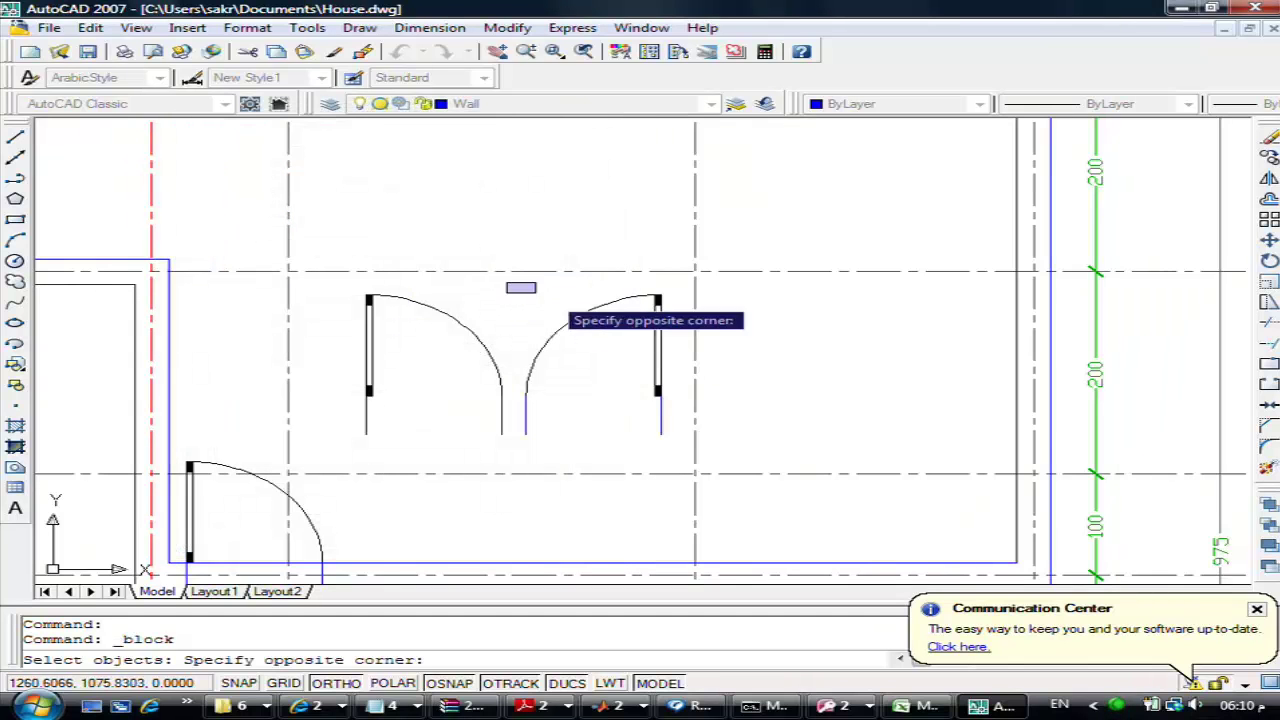
{"action": "left_click", "coordinate": [689, 449]}
{"action": "key", "text": "Return"}
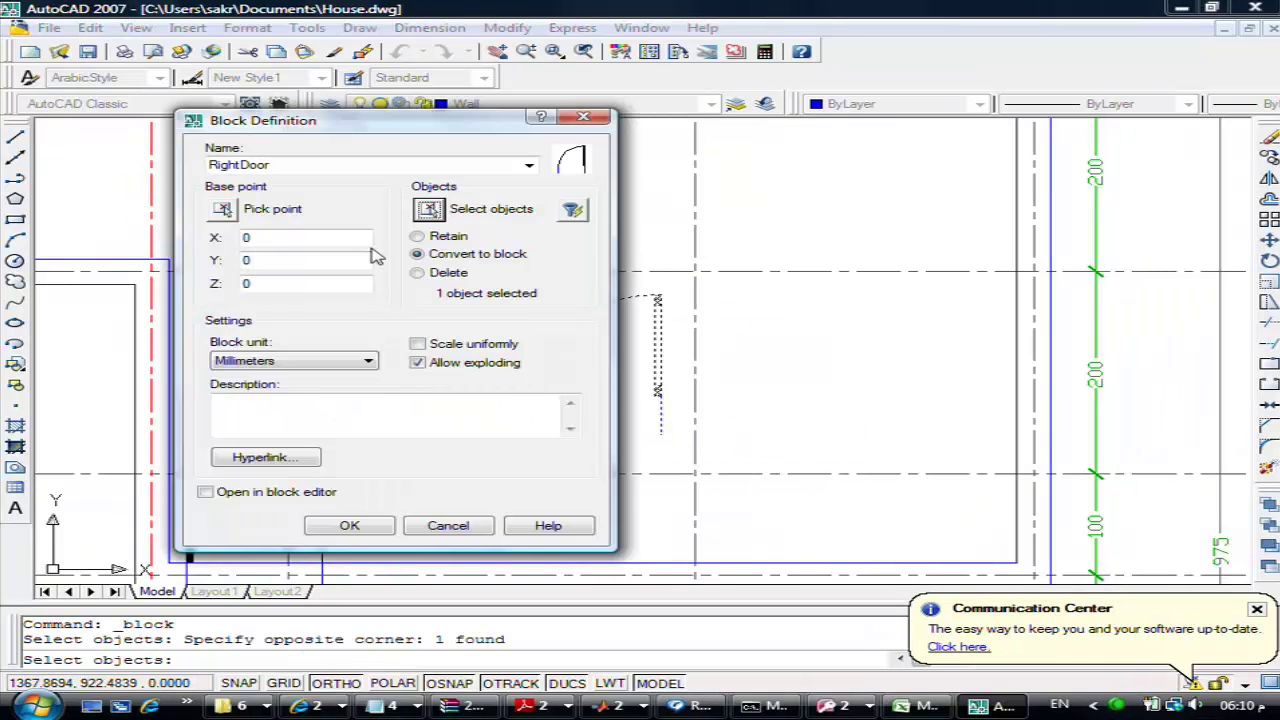
{"action": "left_click", "coordinate": [222, 208]}
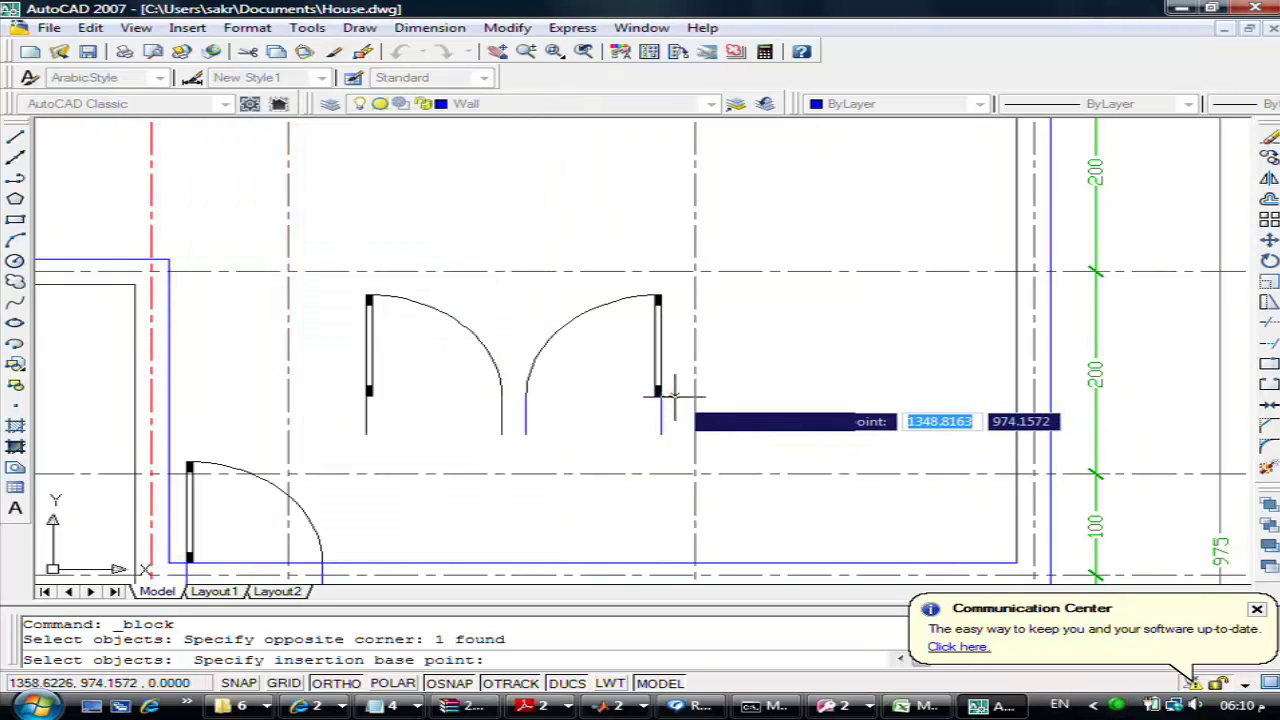
{"action": "type", "text": "13"}
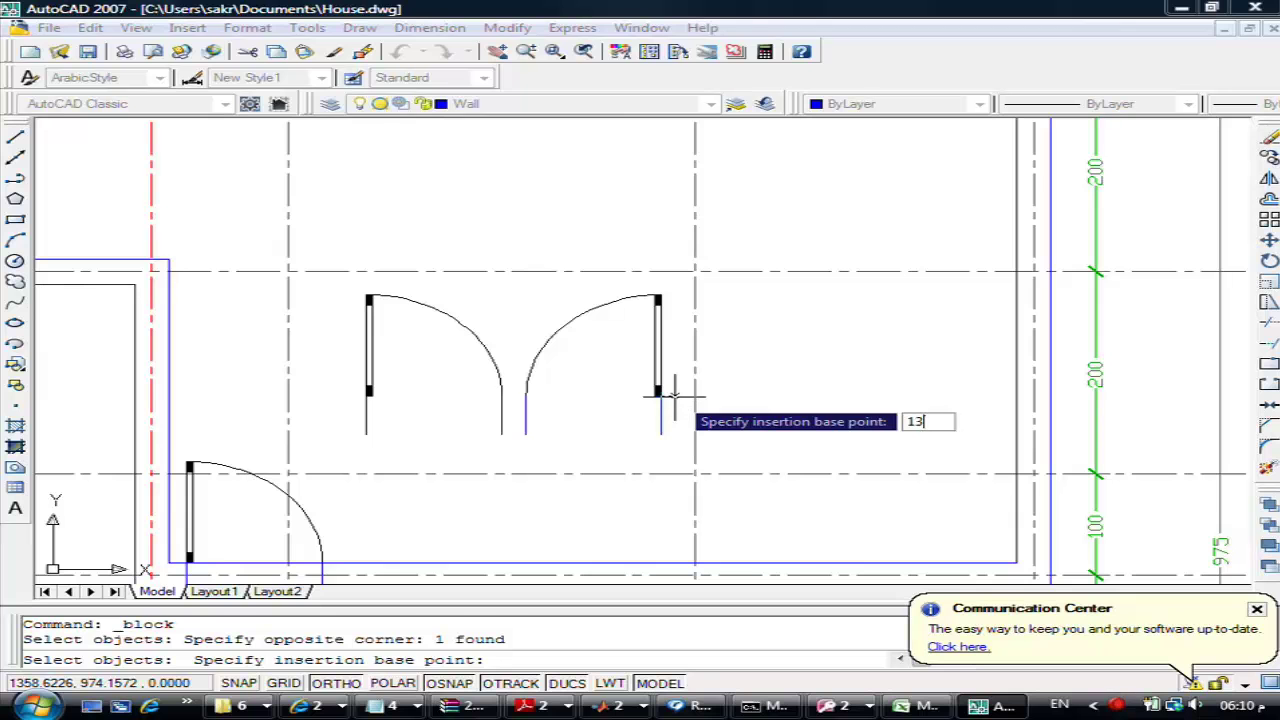
{"action": "key", "text": "Return"}
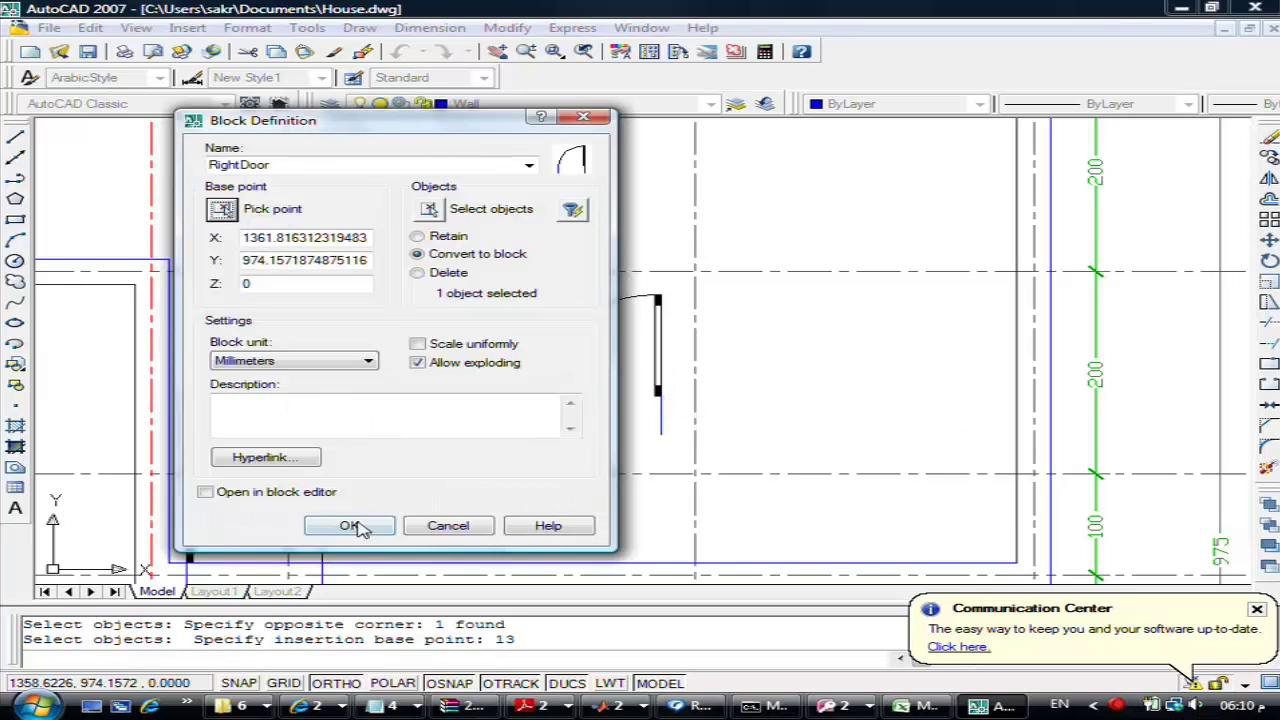
{"action": "left_click", "coordinate": [357, 528]}
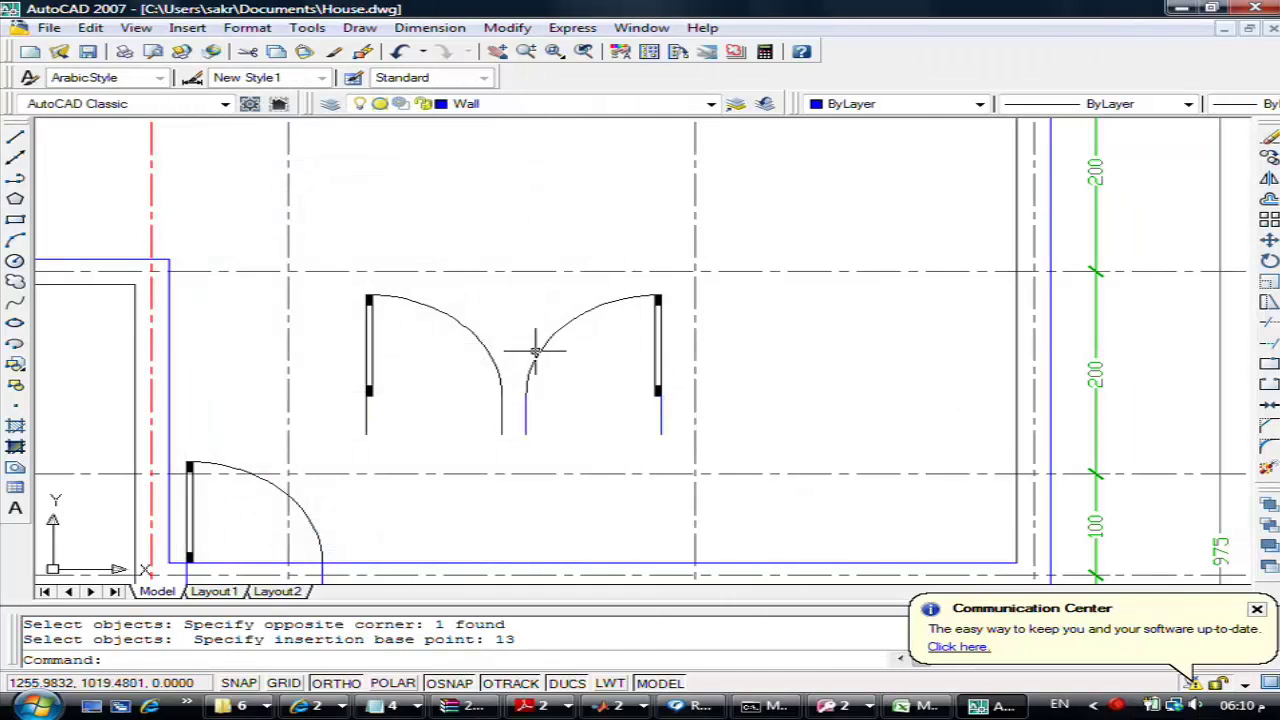
Erase both leaves of the double door with a window selection
{"action": "type", "text": "e"}
{"action": "key", "text": "Return"}
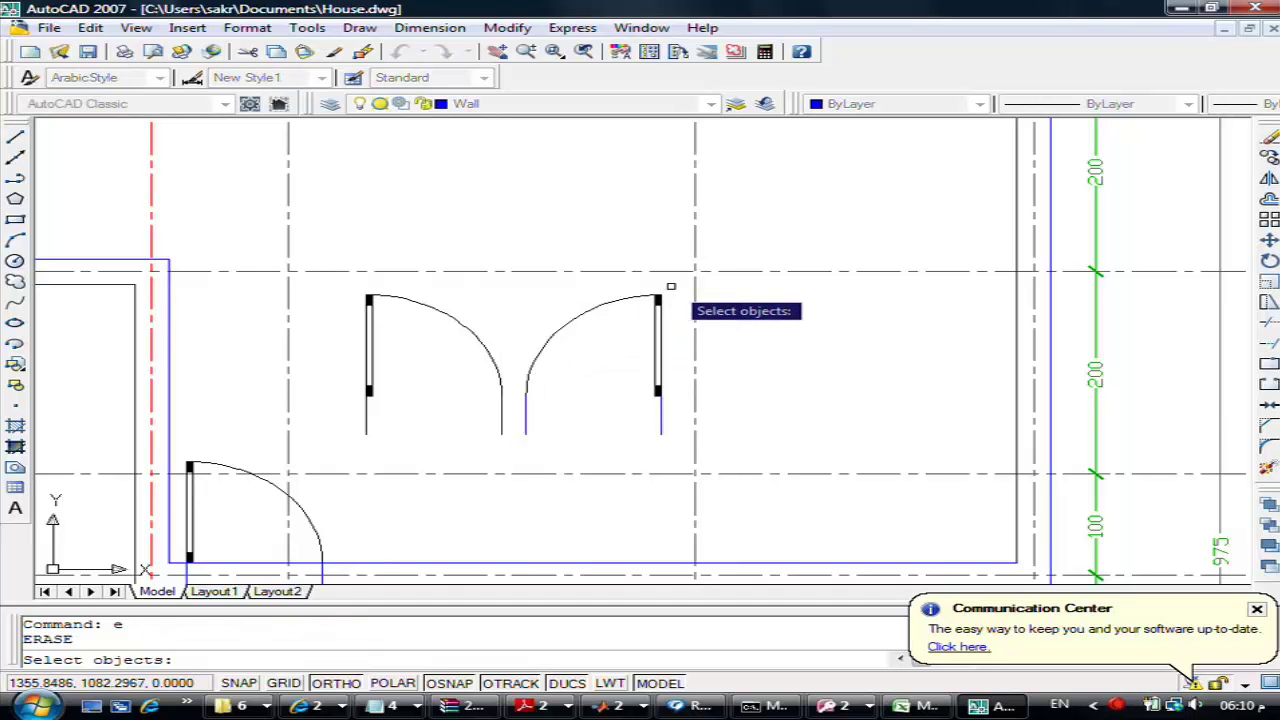
{"action": "left_click", "coordinate": [677, 285]}
{"action": "left_click", "coordinate": [323, 457]}
{"action": "key", "text": "Return"}
{"action": "scroll", "coordinate": [414, 320], "scroll_direction": "up", "scroll_amount": 2}
{"action": "scroll", "coordinate": [319, 380], "scroll_direction": "up", "scroll_amount": 2}
{"action": "scroll", "coordinate": [319, 380], "scroll_direction": "down", "scroll_amount": 2}
{"action": "scroll", "coordinate": [314, 371], "scroll_direction": "up", "scroll_amount": 2}
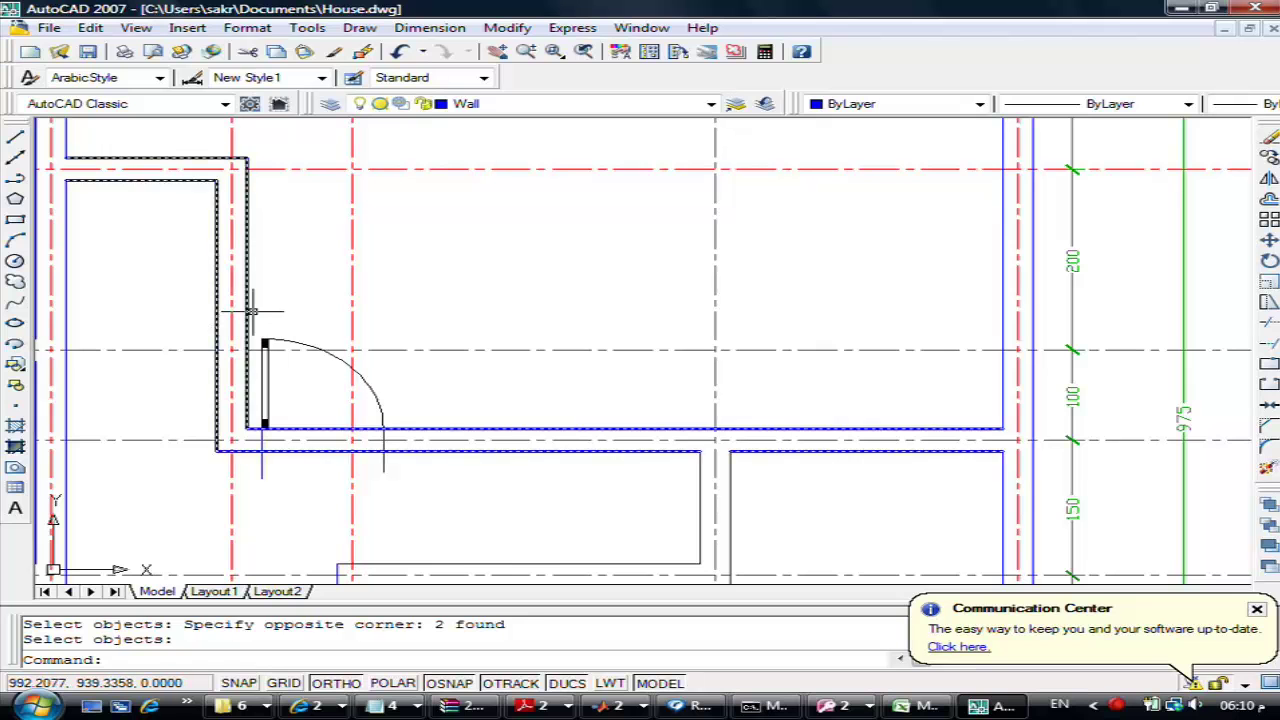
Erase the lower-left single door and pan to show grid bubbles 2 to 5
{"action": "key", "text": "Return"}
{"action": "left_click", "coordinate": [258, 311]}
{"action": "left_click", "coordinate": [446, 504]}
{"action": "key", "text": "Return"}
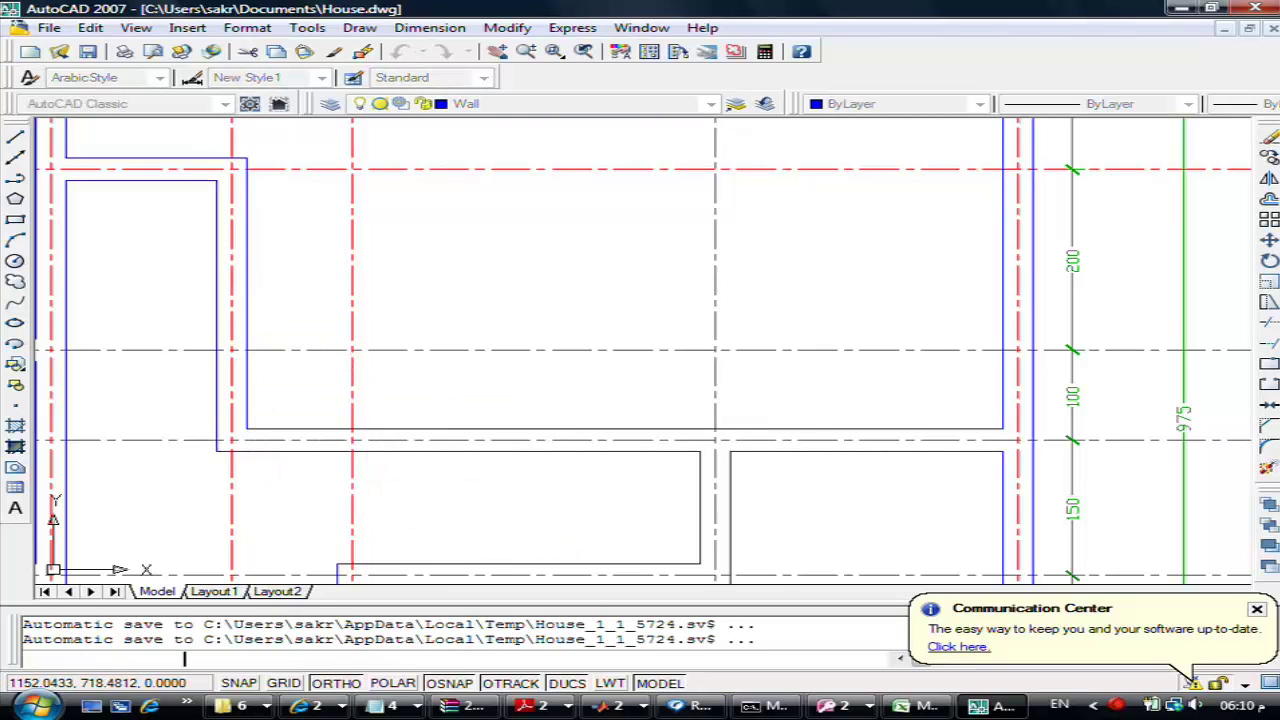
{"action": "scroll", "coordinate": [352, 430], "scroll_direction": "down", "scroll_amount": 2}
{"action": "middle_click_drag", "start_coordinate": [285, 394], "coordinate": [464, 338]}
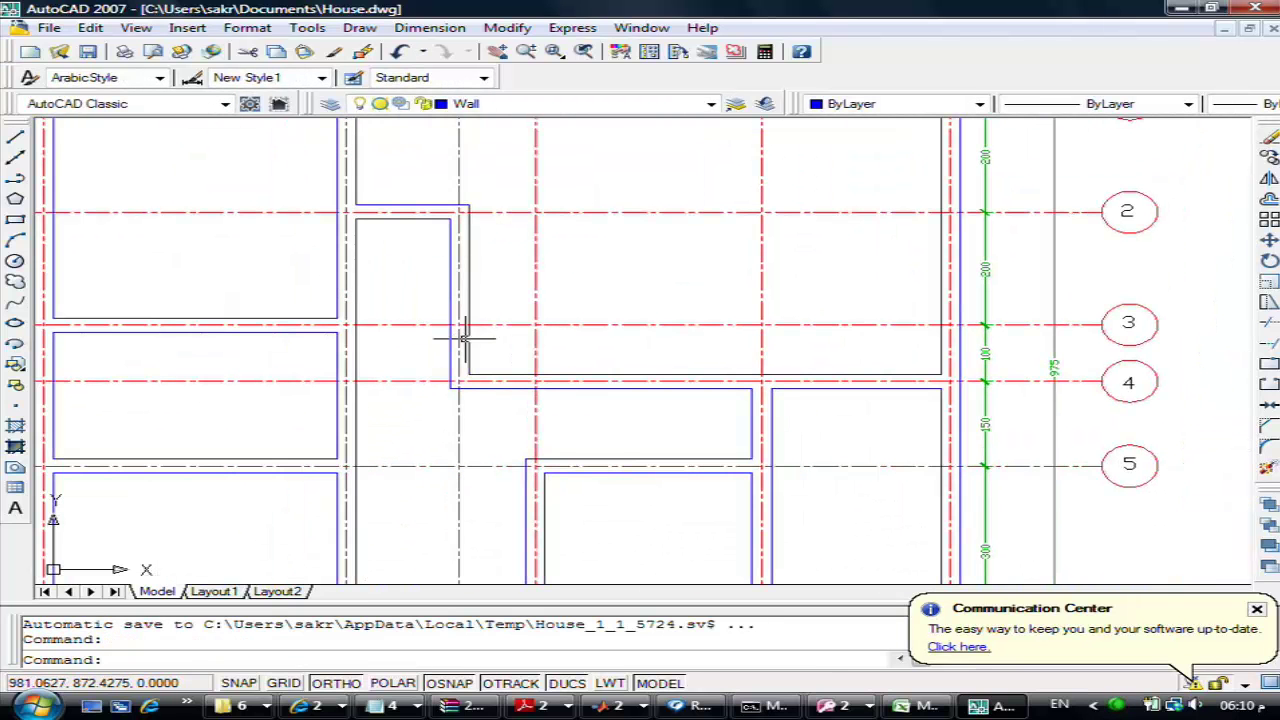
{"action": "left_click", "coordinate": [187, 27]}
{"action": "left_click", "coordinate": [200, 48]}
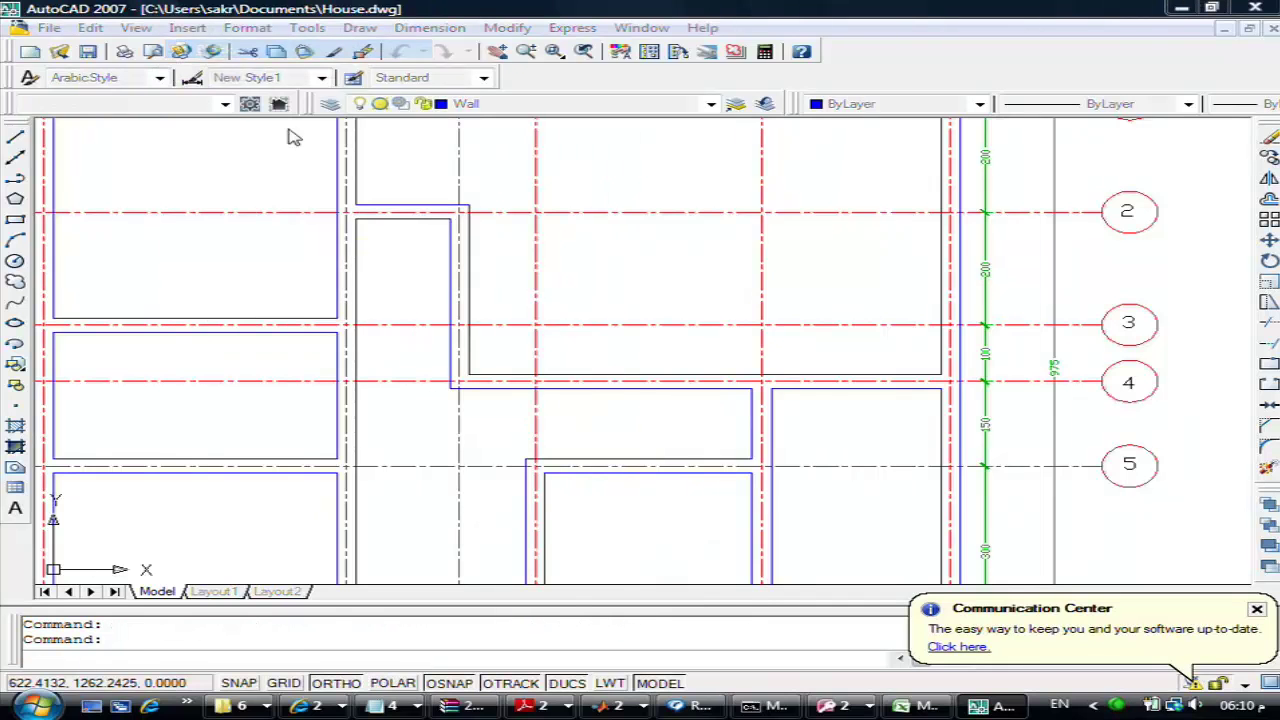
Choose LeftDoor as the block to insert
{"action": "left_click", "coordinate": [647, 248]}
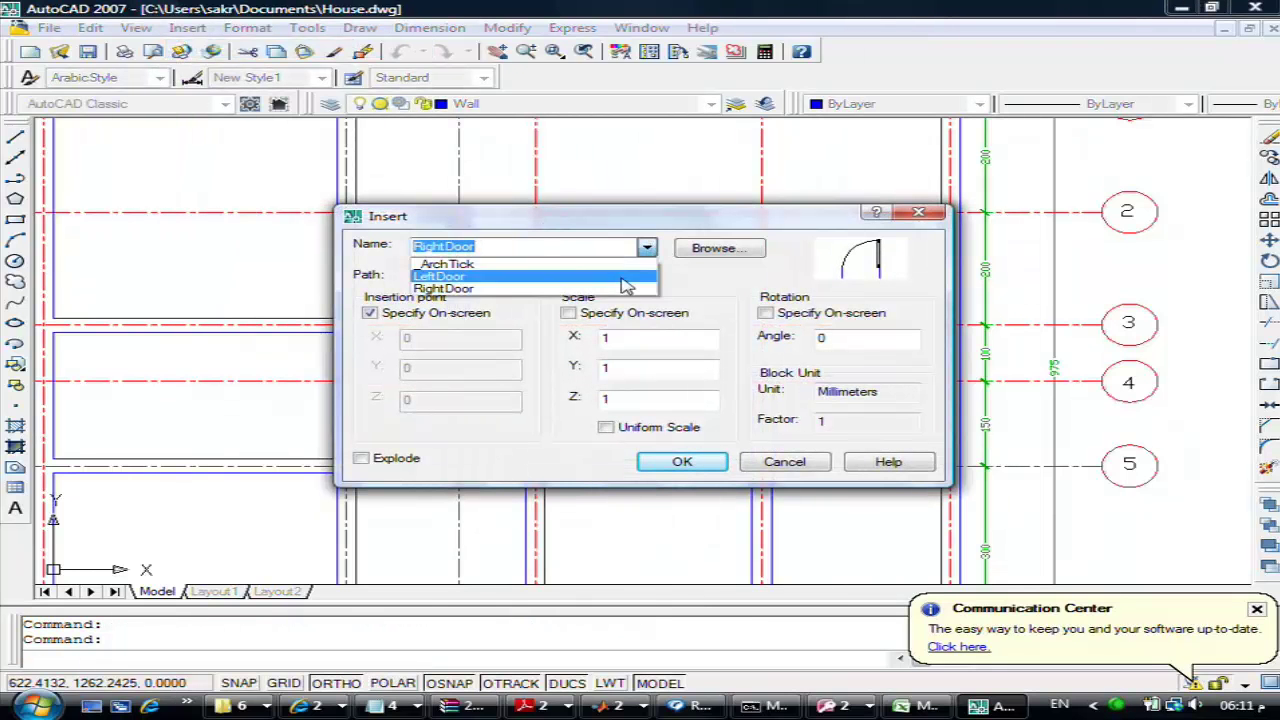
{"action": "left_click", "coordinate": [643, 216]}
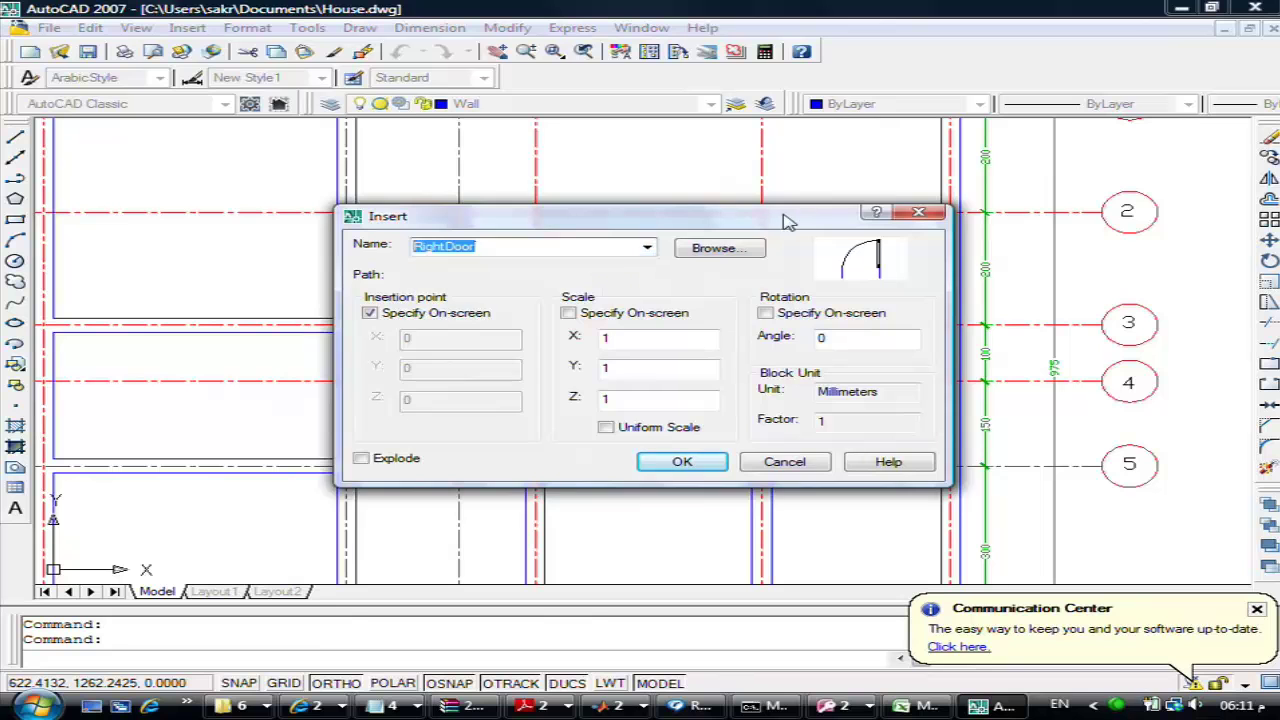
{"action": "left_click_drag", "start_coordinate": [707, 230], "coordinate": [985, 222]}
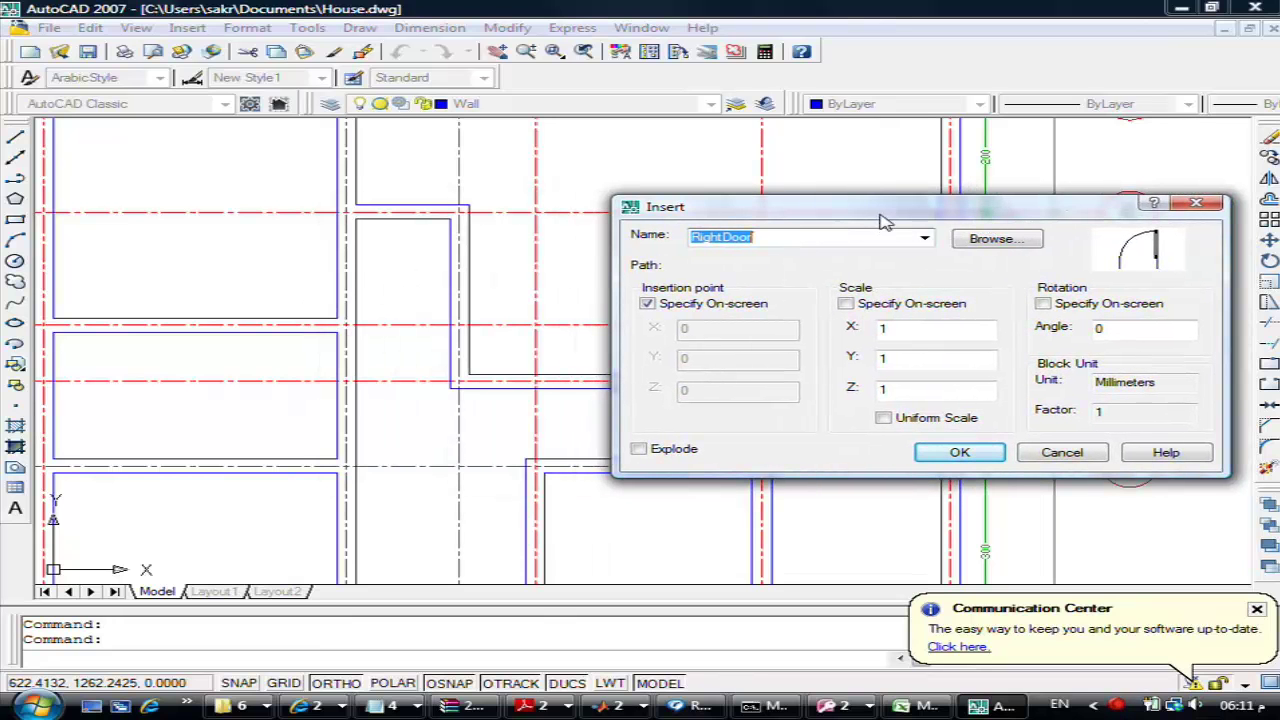
{"action": "left_click", "coordinate": [924, 237]}
{"action": "left_click", "coordinate": [853, 267]}
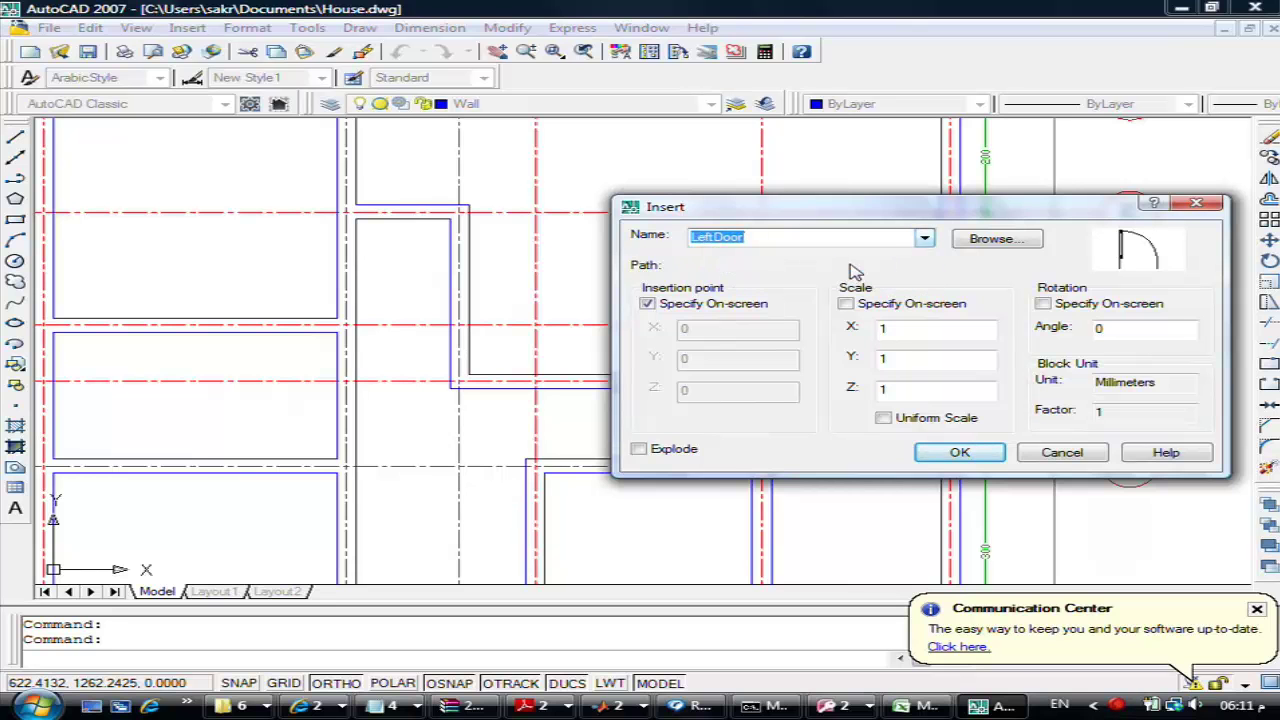
{"action": "left_click_drag", "start_coordinate": [880, 214], "coordinate": [780, 148]}
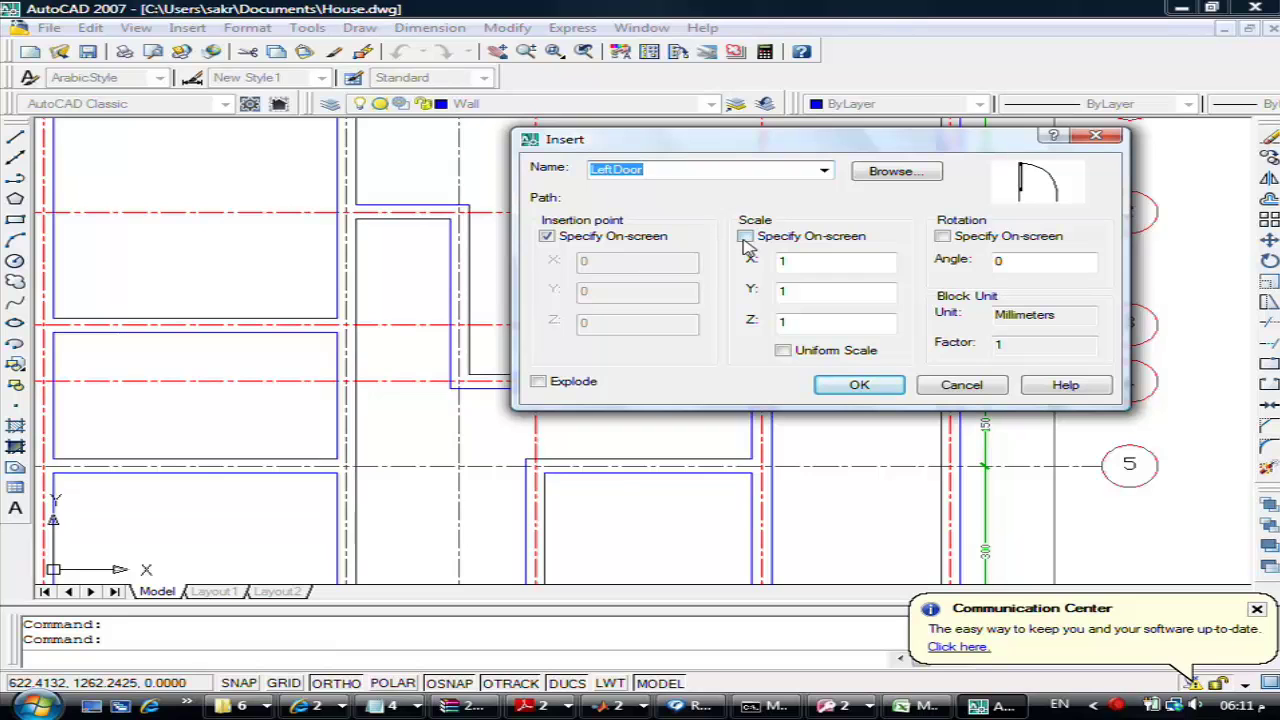
Make the scale uniform, set scale and rotation to Specify On-screen, and confirm
{"action": "left_click", "coordinate": [829, 260]}
{"action": "type", "text": "2"}
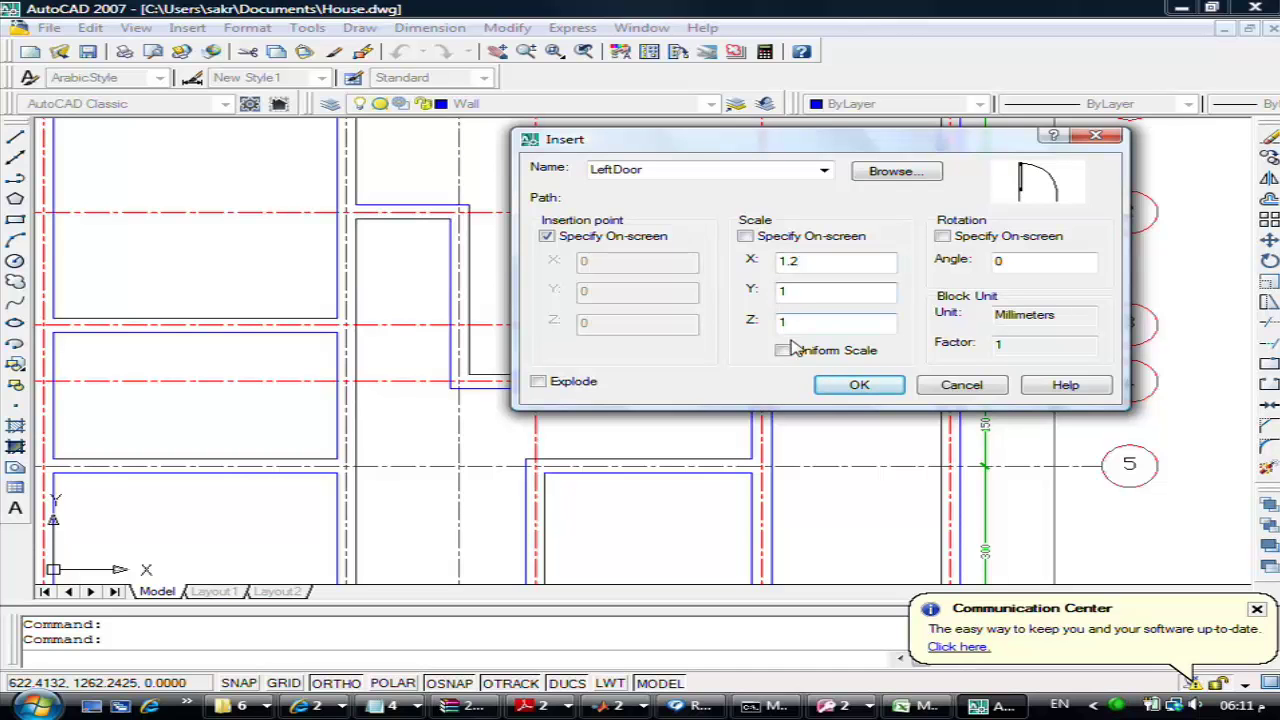
{"action": "left_click", "coordinate": [783, 350]}
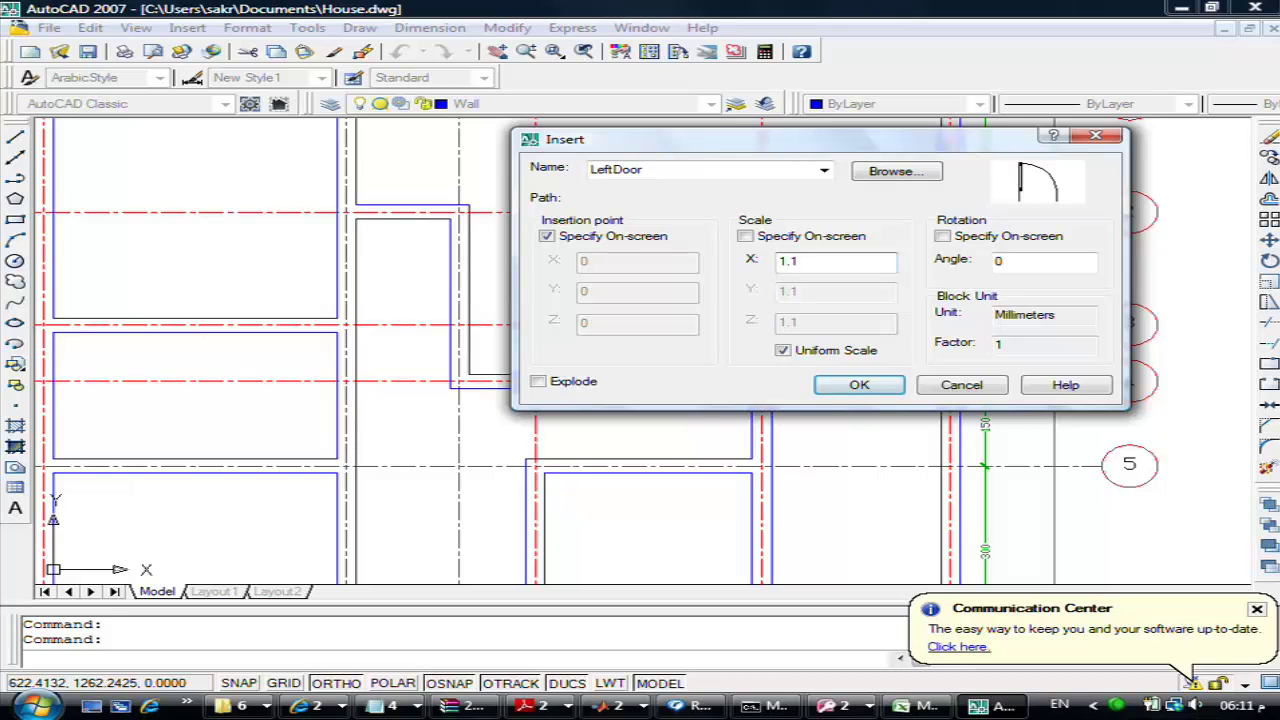
{"action": "left_click", "coordinate": [546, 236]}
{"action": "left_click", "coordinate": [547, 236]}
{"action": "left_click", "coordinate": [944, 238]}
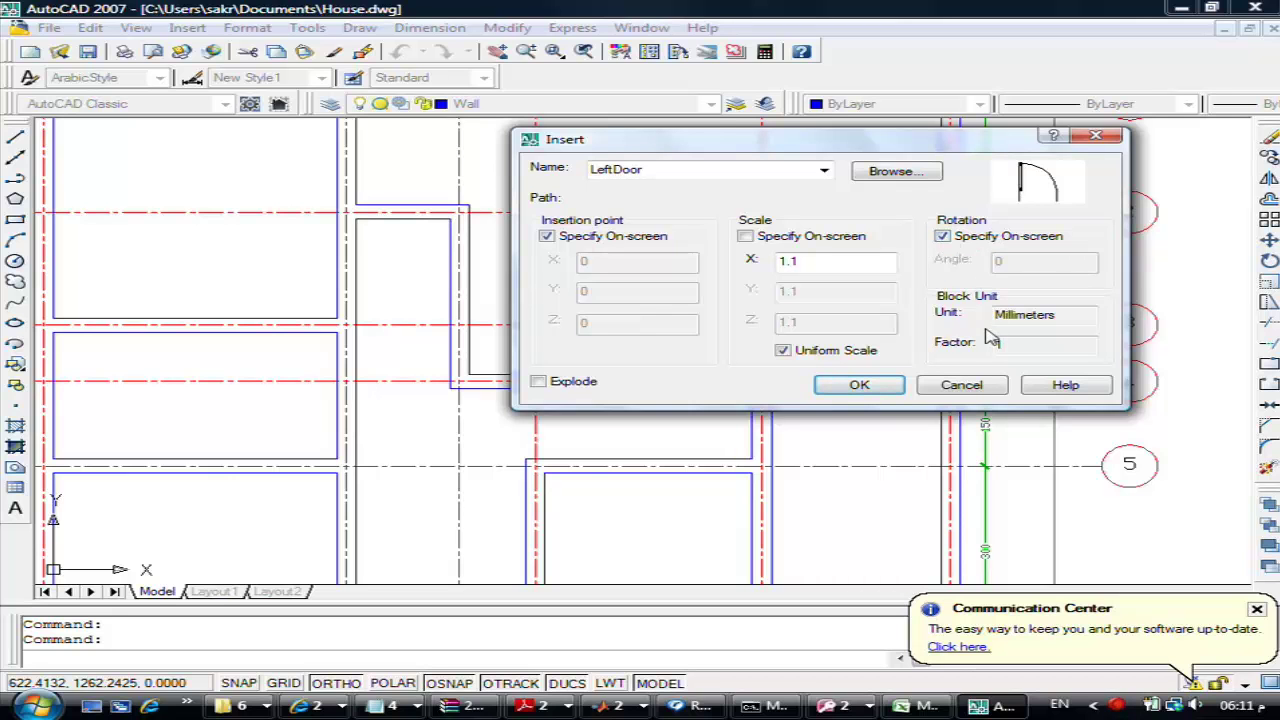
{"action": "left_click", "coordinate": [753, 240]}
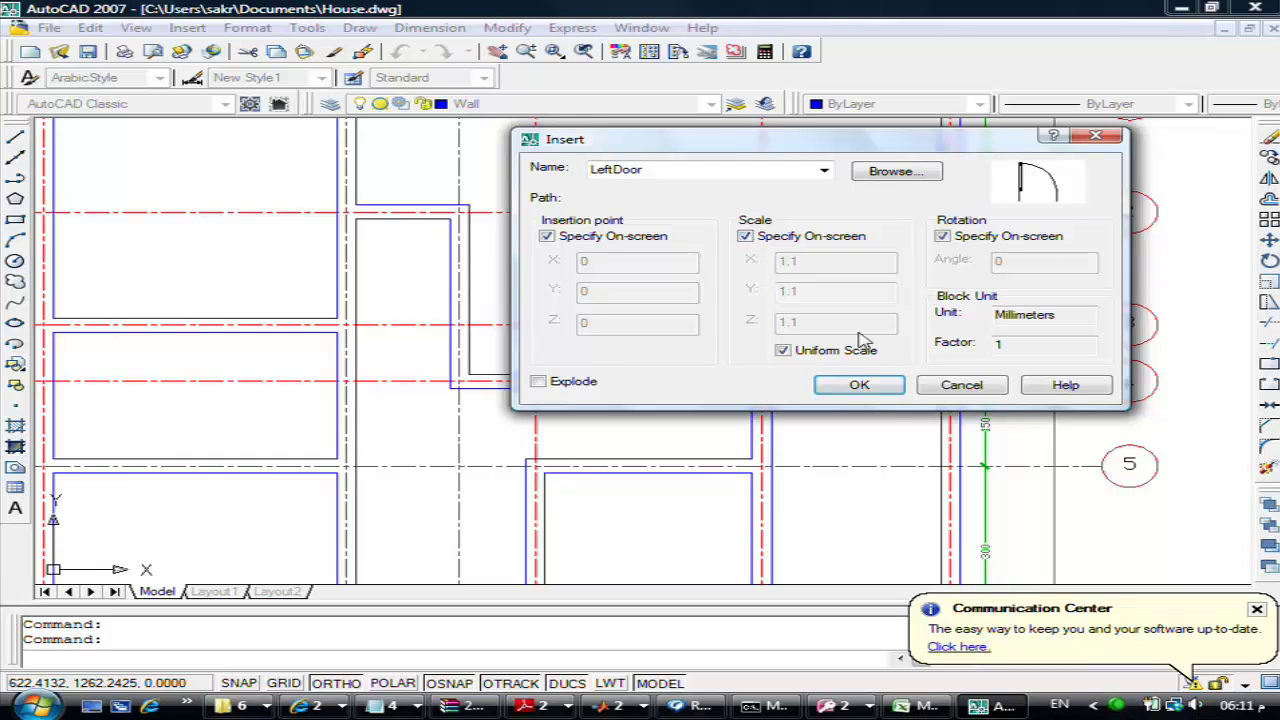
{"action": "left_click", "coordinate": [859, 386]}
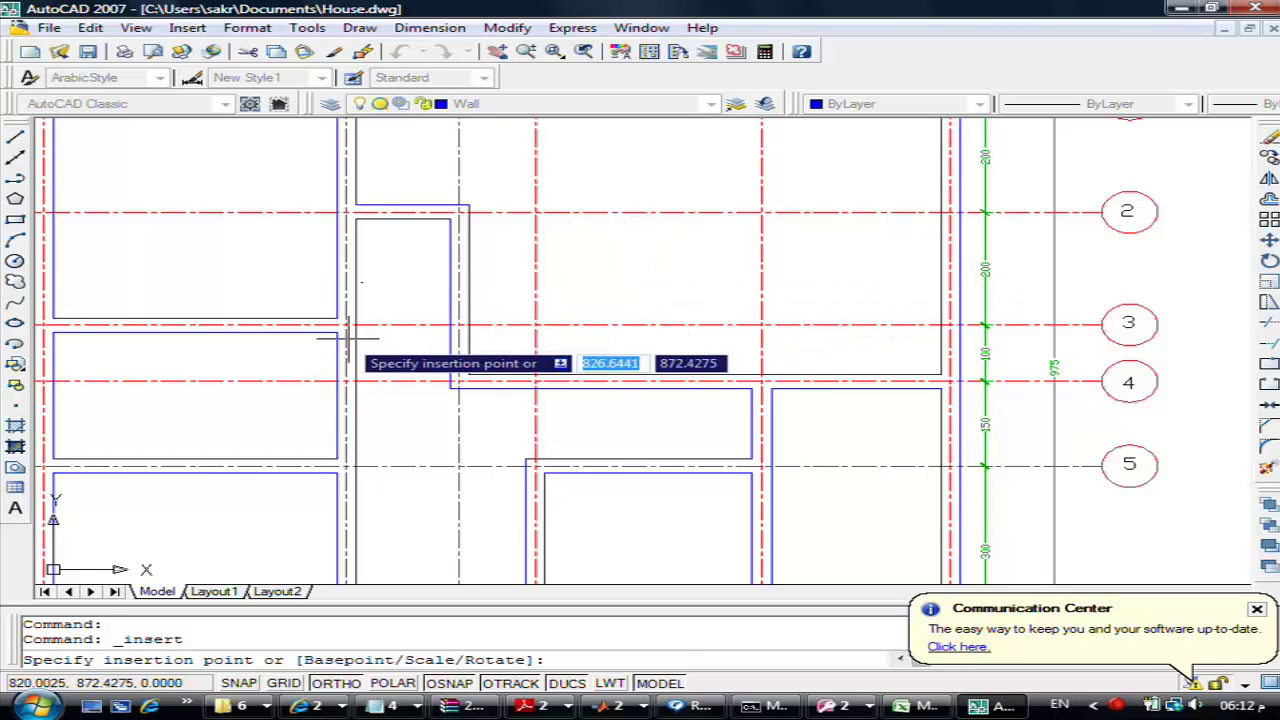
{"action": "scroll", "coordinate": [295, 340], "scroll_direction": "up", "scroll_amount": 3}
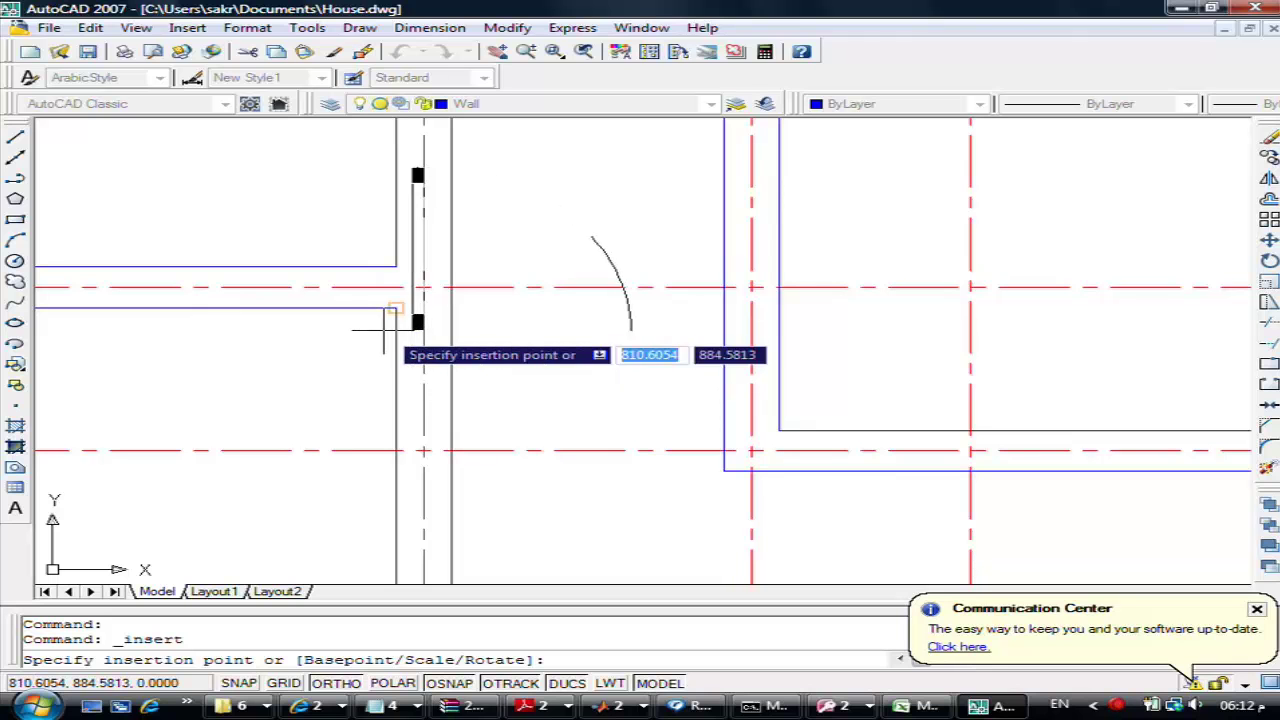
{"action": "left_click", "coordinate": [396, 267]}
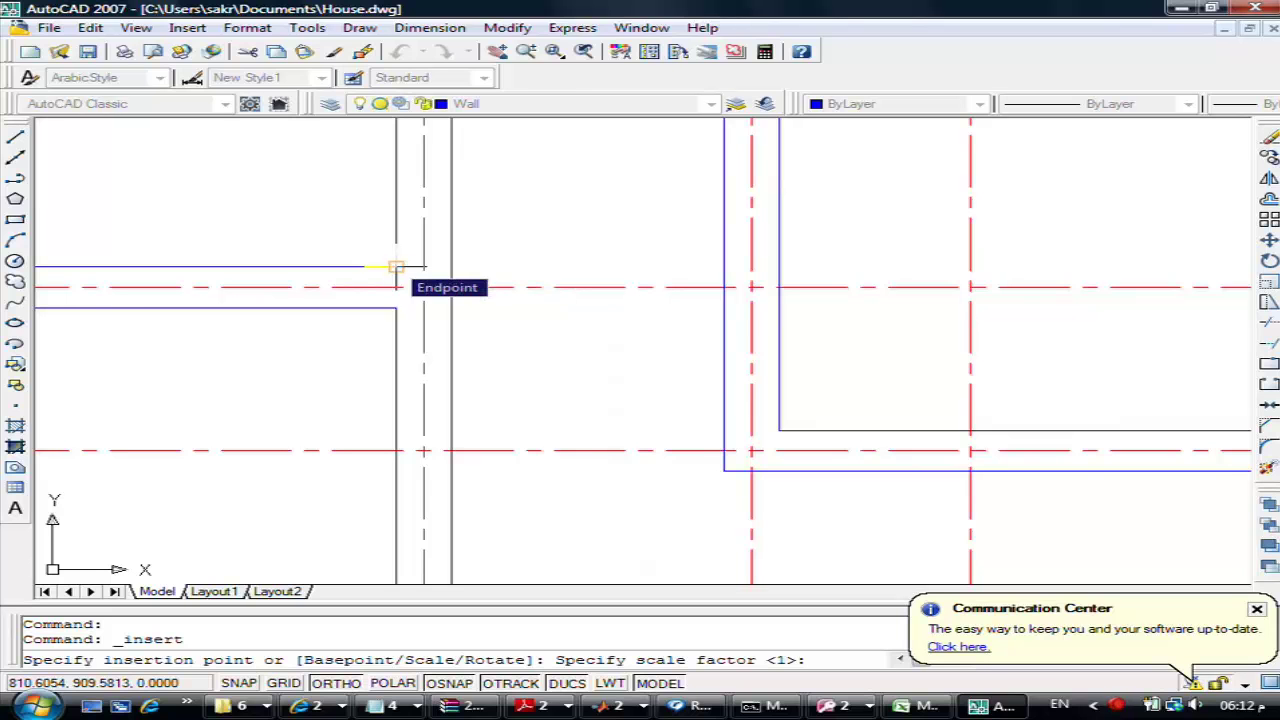
{"action": "type", "text": "1.2"}
{"action": "key", "text": "Return"}
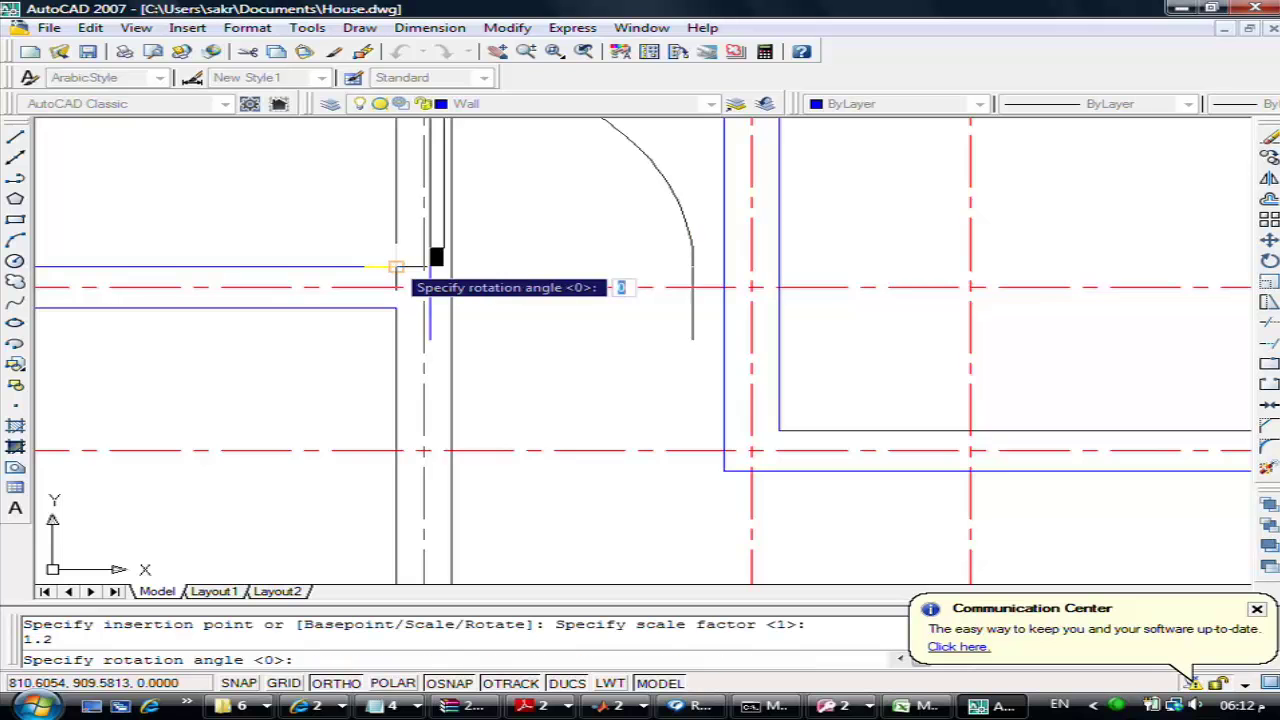
{"action": "scroll", "coordinate": [393, 267], "scroll_direction": "down", "scroll_amount": 5}
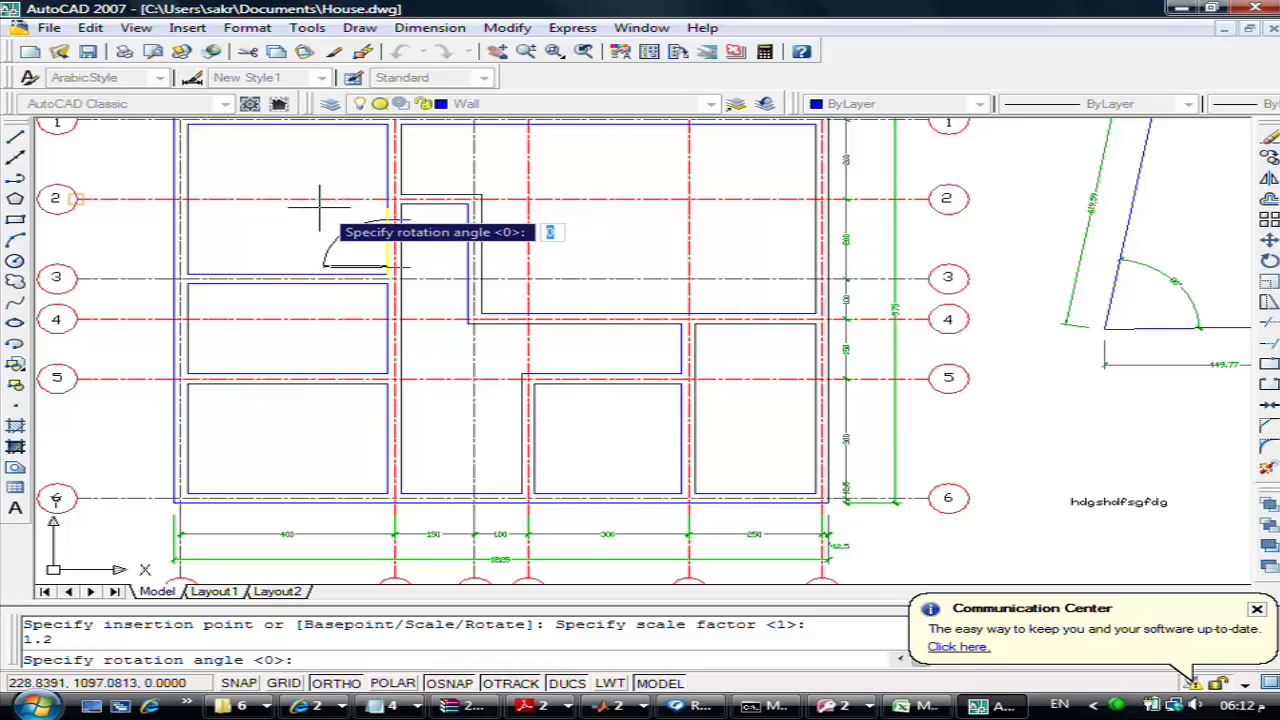
{"action": "left_click", "coordinate": [345, 258]}
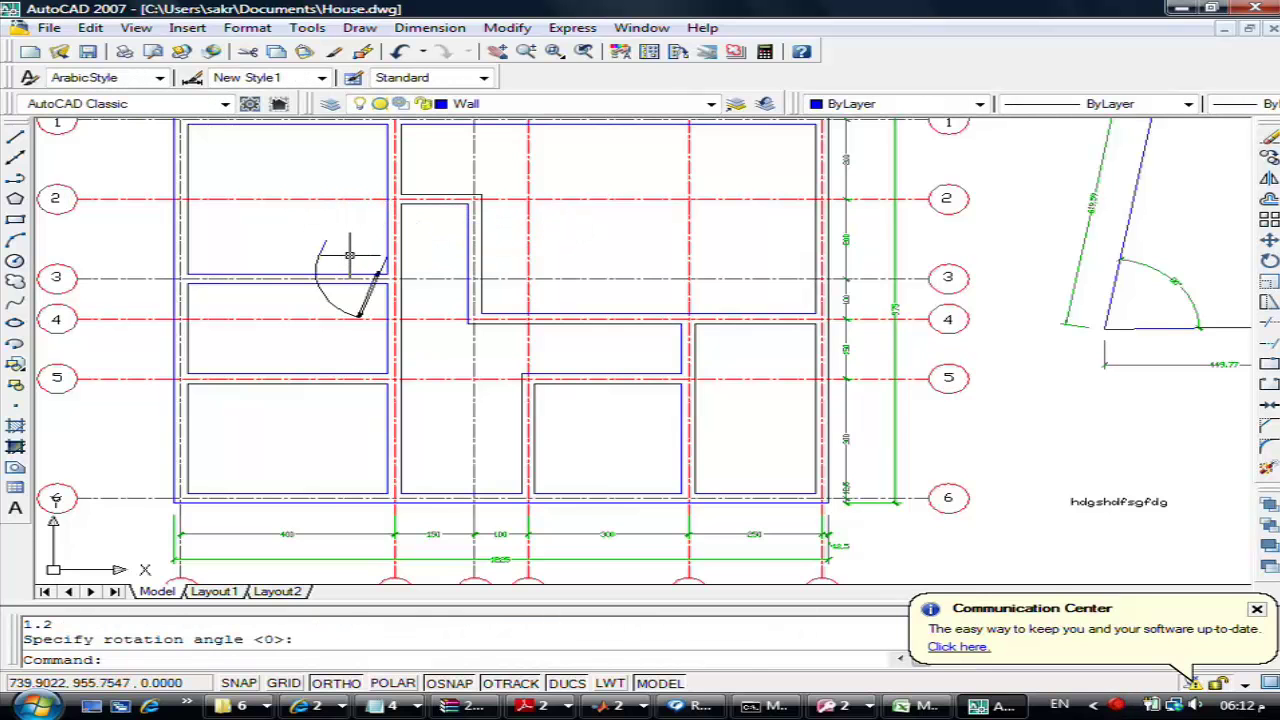
{"action": "type", "text": "u"}
{"action": "key", "text": "Return"}
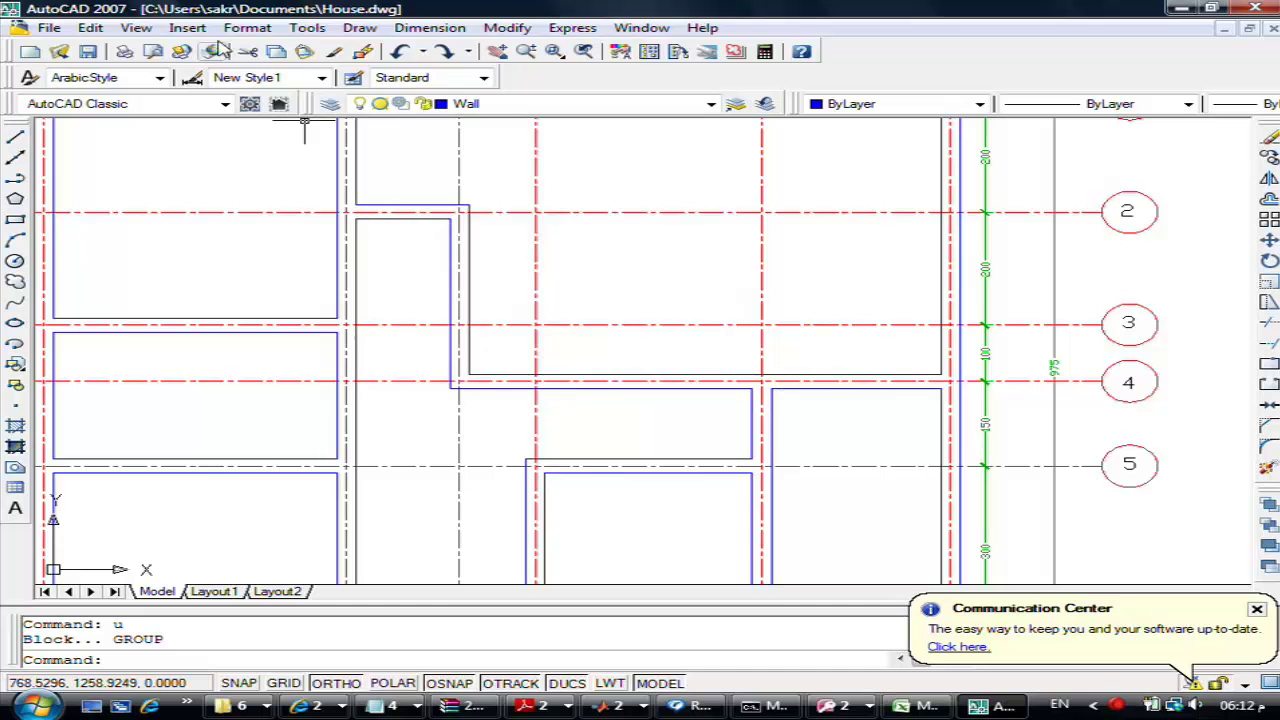
Turn off the Axis layer to hide the red grid lines
{"action": "left_click", "coordinate": [187, 27]}
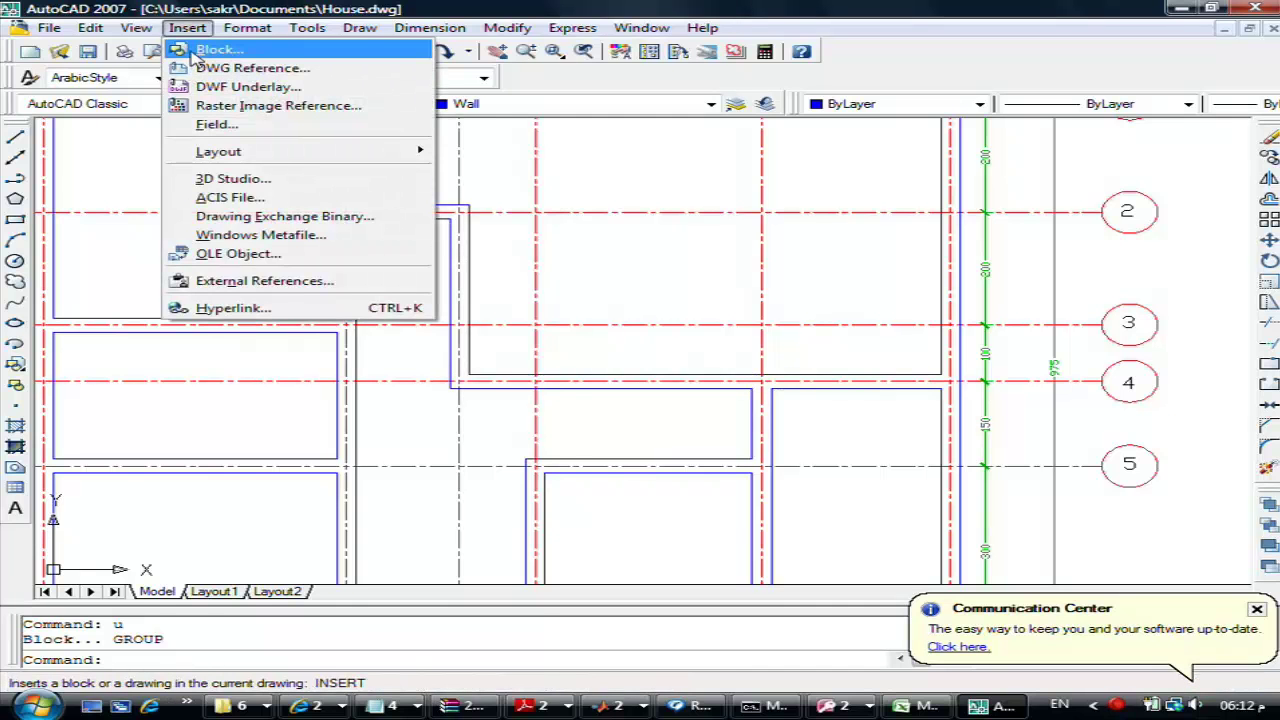
{"action": "left_click", "coordinate": [400, 10]}
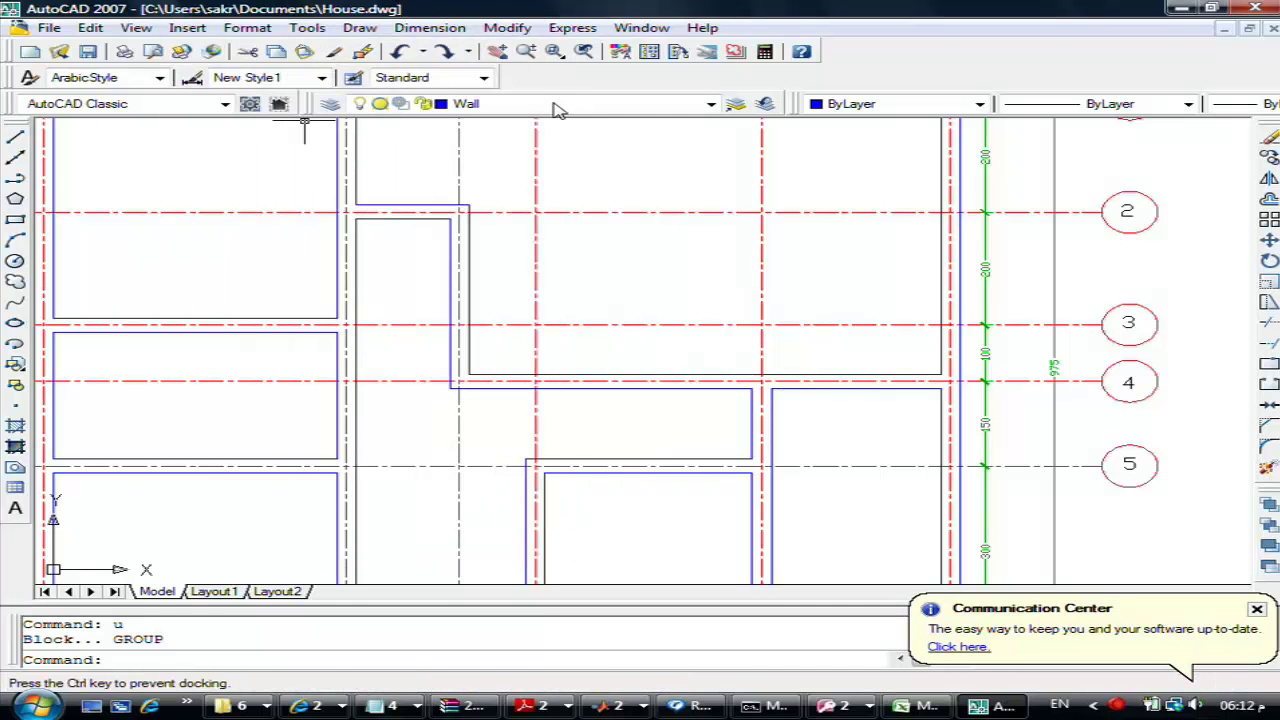
{"action": "left_click", "coordinate": [520, 108]}
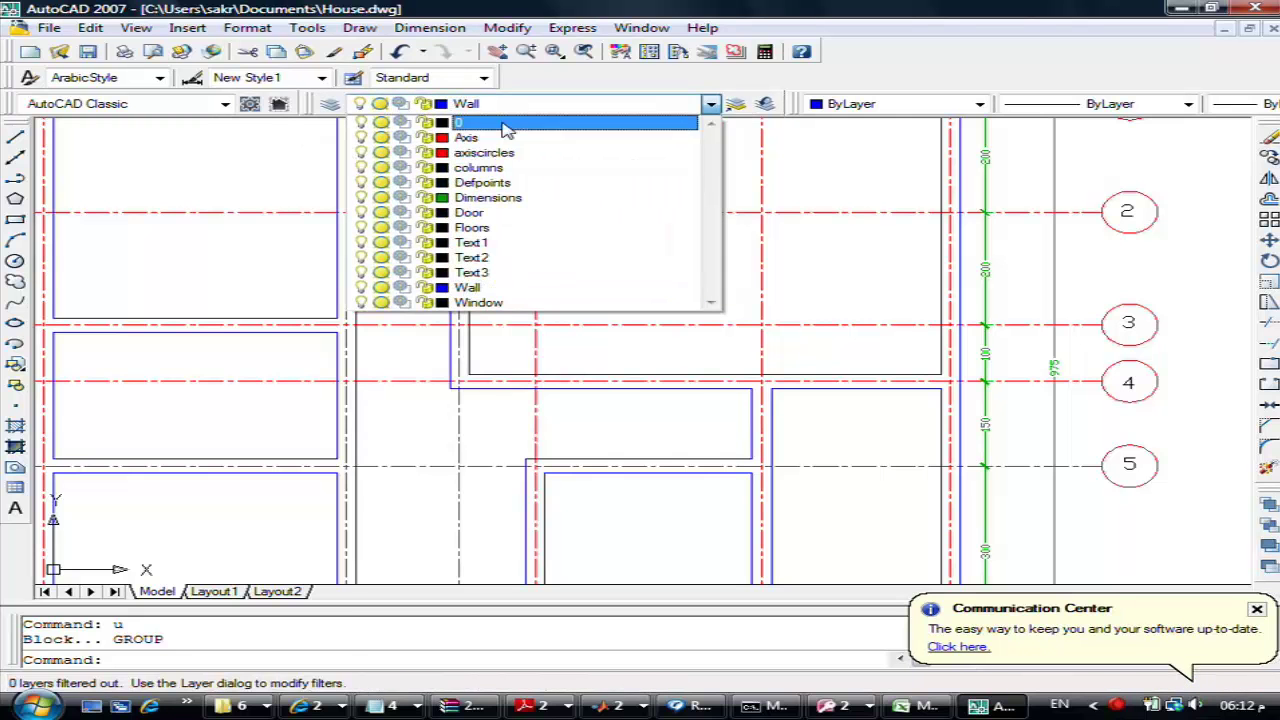
{"action": "left_click", "coordinate": [378, 137]}
{"action": "left_click", "coordinate": [254, 171]}
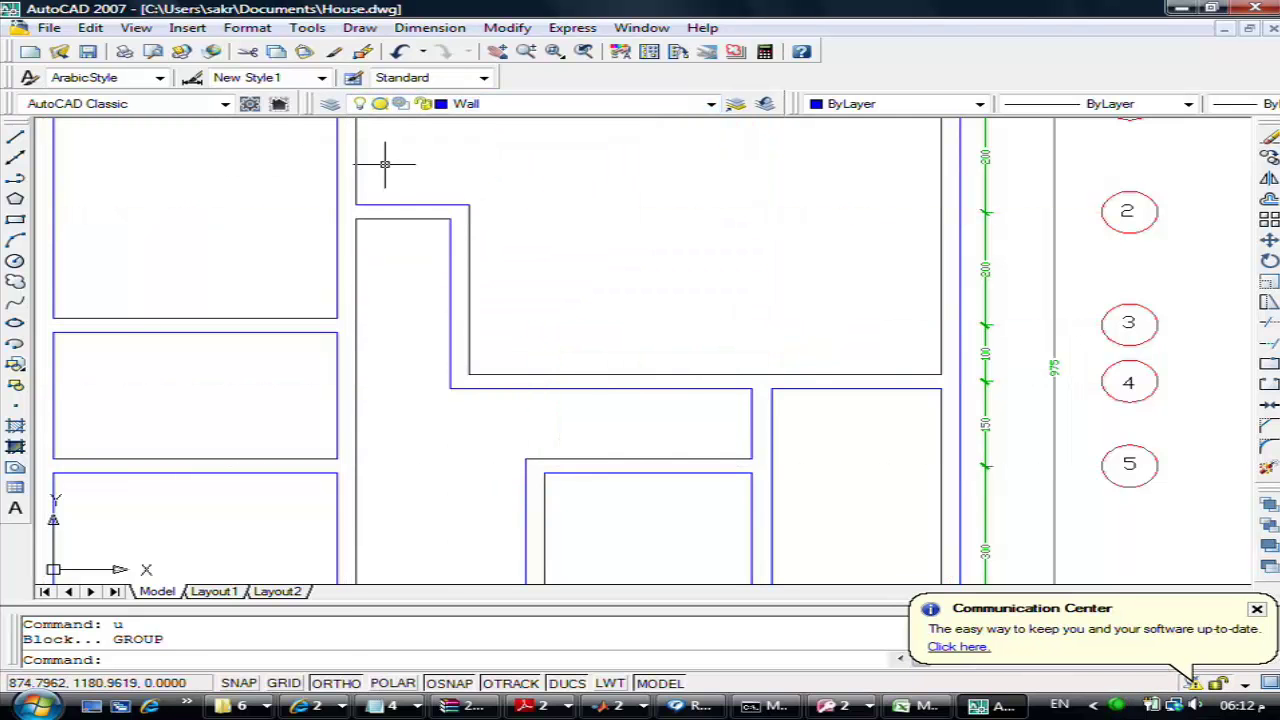
Choose LeftDoor in the Insert dialog and start placing it
{"action": "left_click", "coordinate": [187, 27]}
{"action": "left_click", "coordinate": [199, 52]}
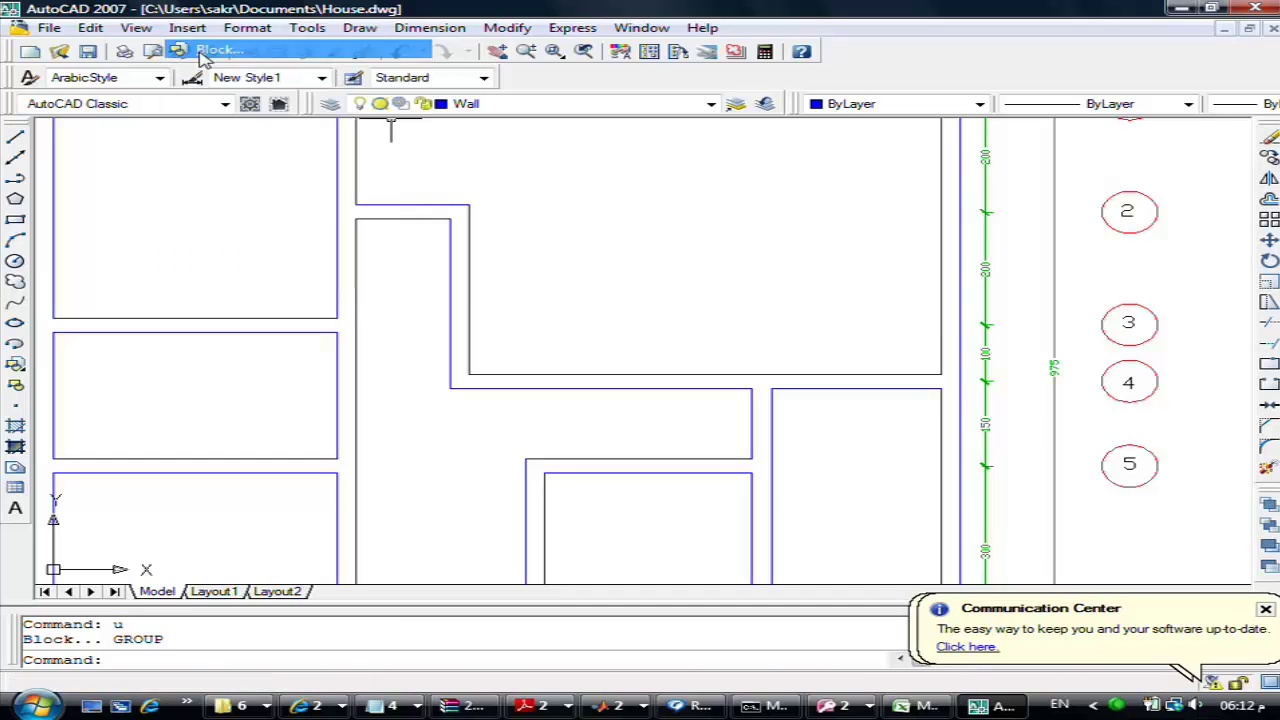
{"action": "left_click", "coordinate": [824, 170]}
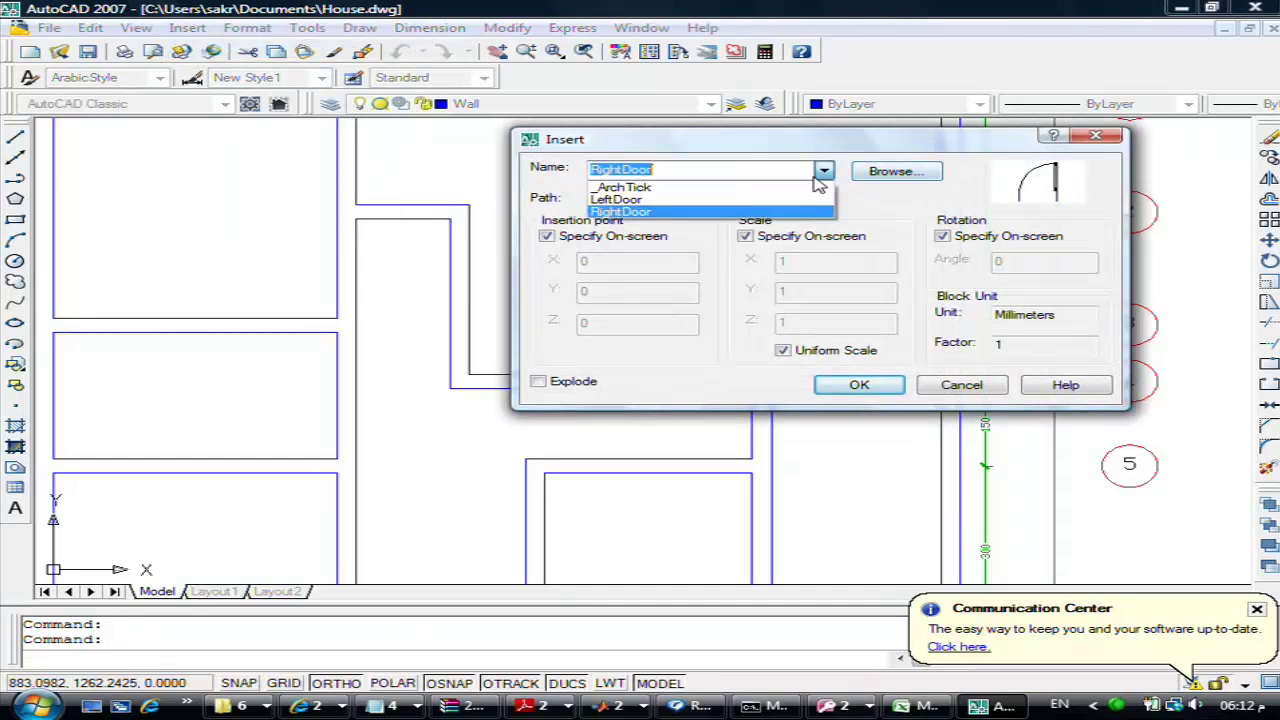
{"action": "left_click", "coordinate": [725, 197]}
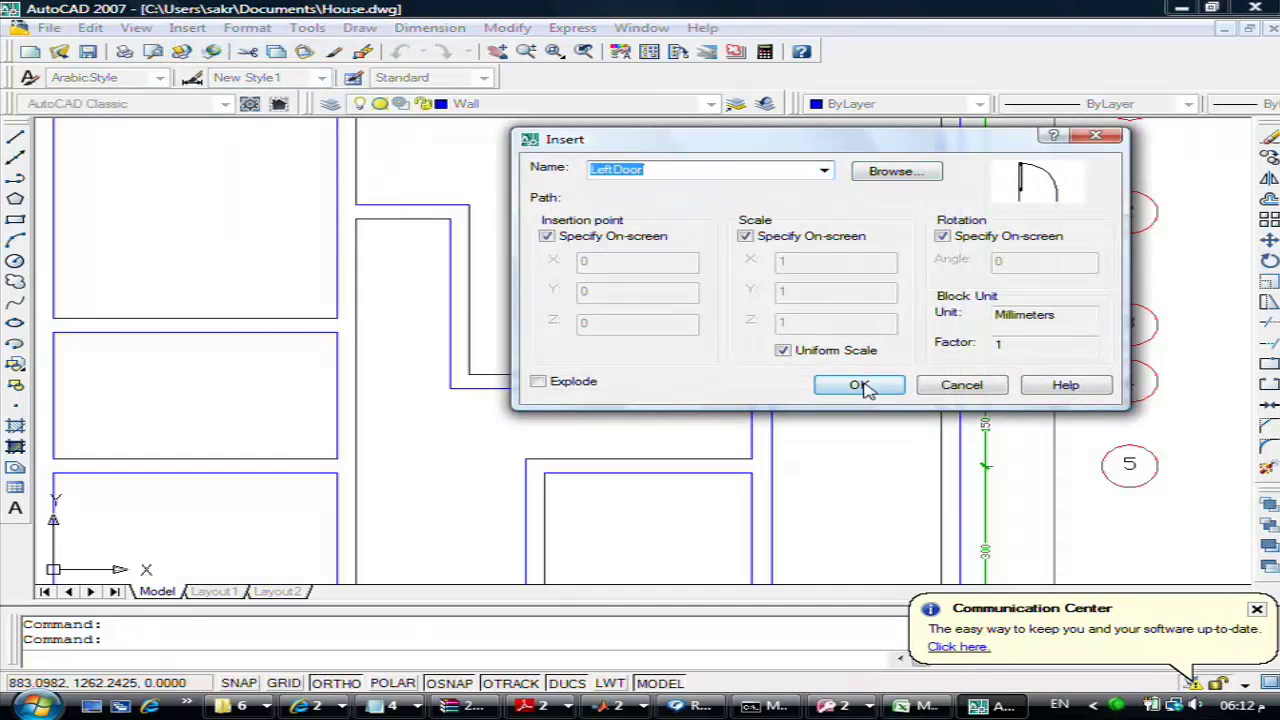
{"action": "left_click", "coordinate": [864, 386]}
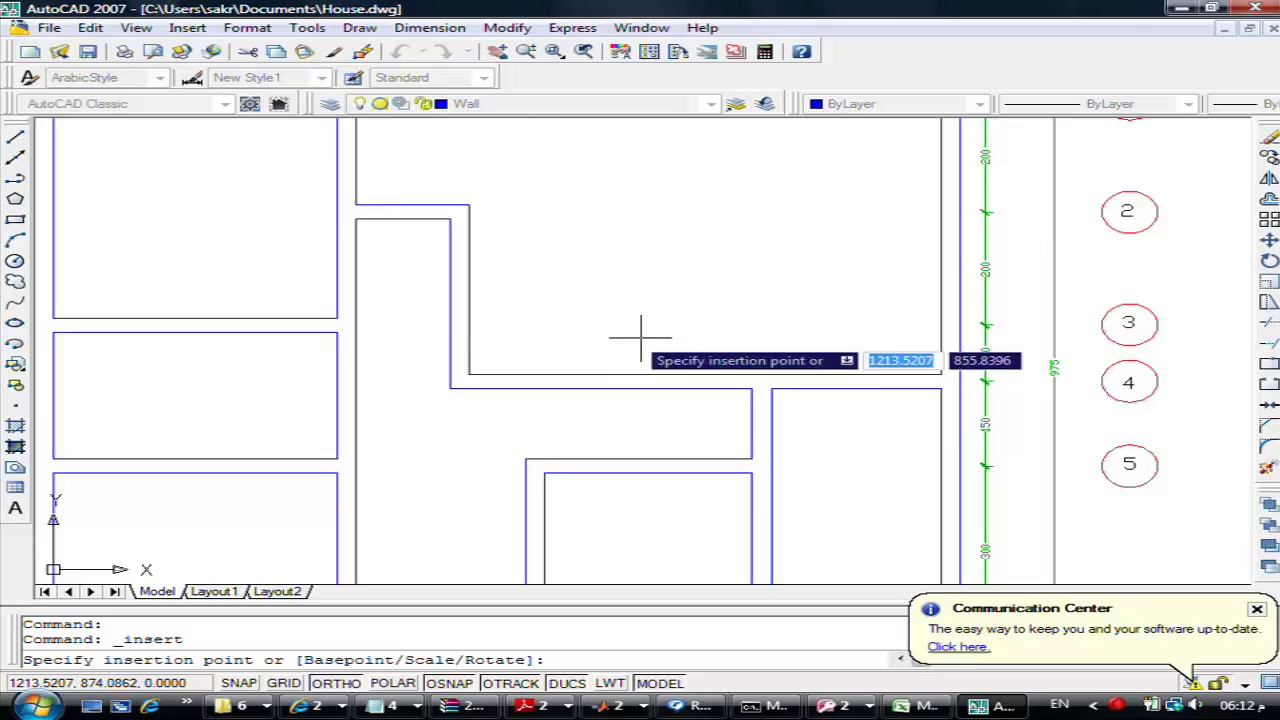
Place the LeftDoor at the upper room's wall end at scale 1.2
{"action": "left_click", "coordinate": [336, 318]}
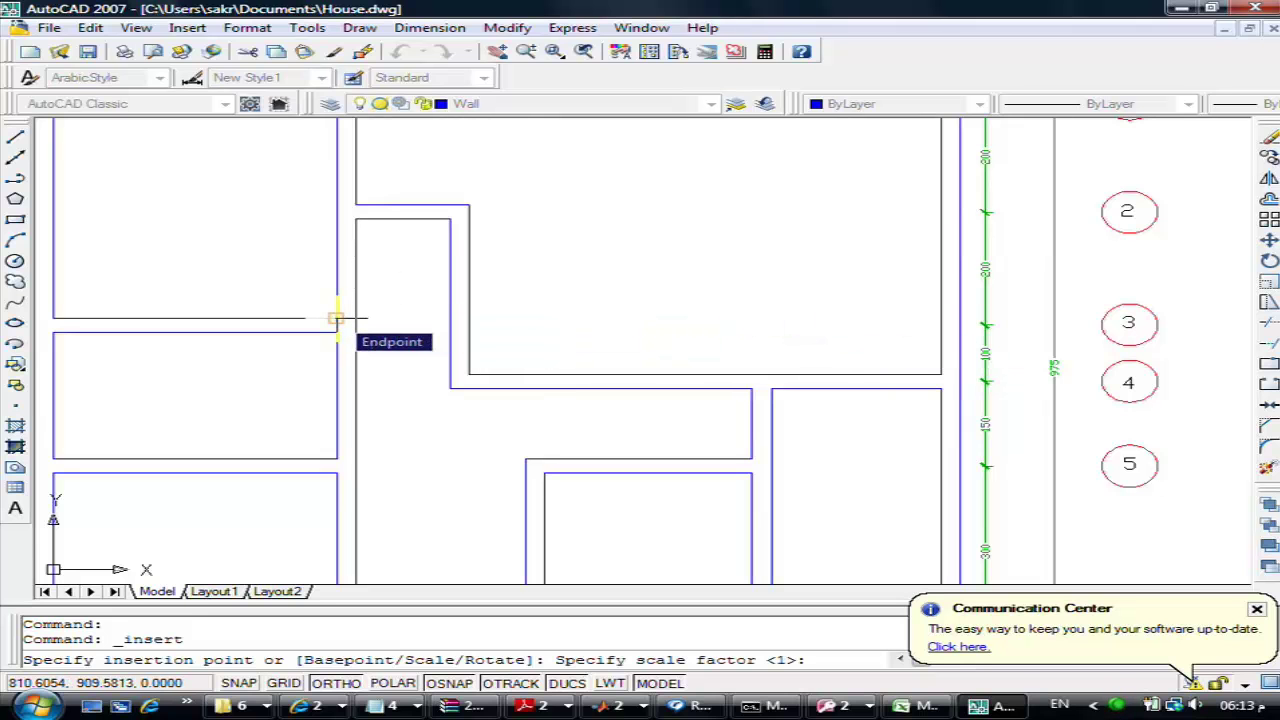
{"action": "type", "text": "1.2"}
{"action": "key", "text": "Return"}
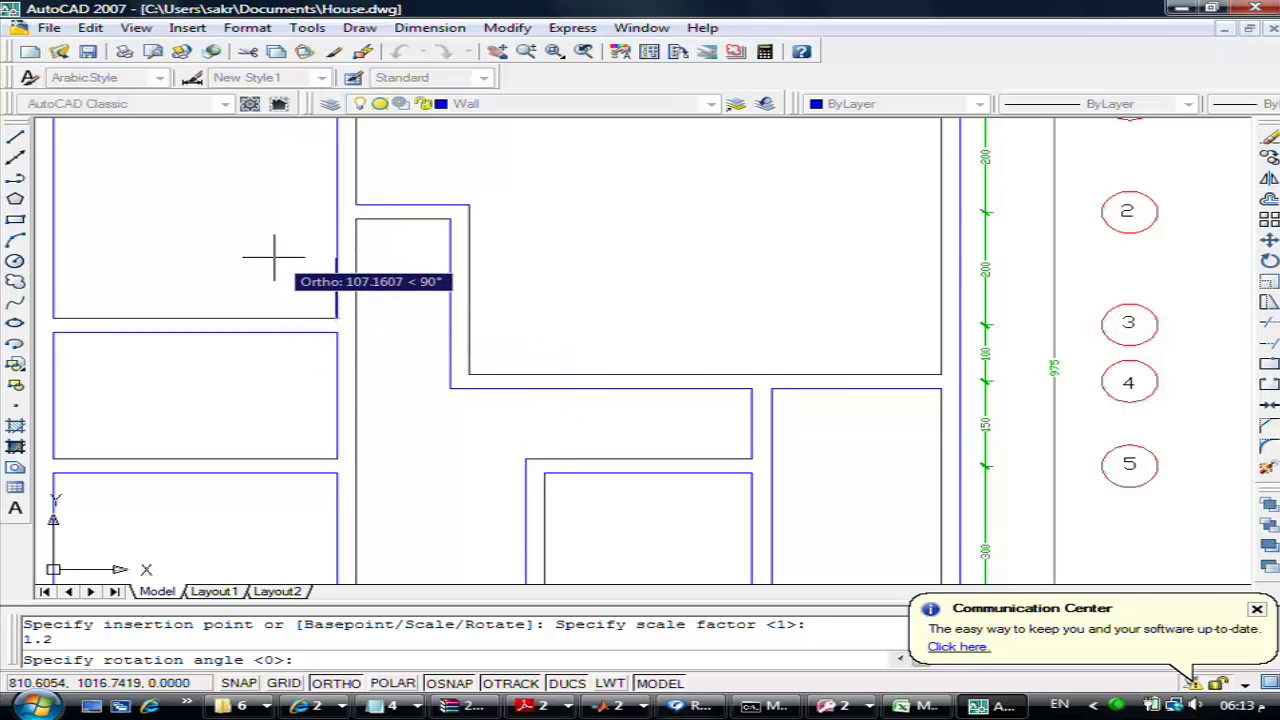
{"action": "left_click", "coordinate": [310, 205]}
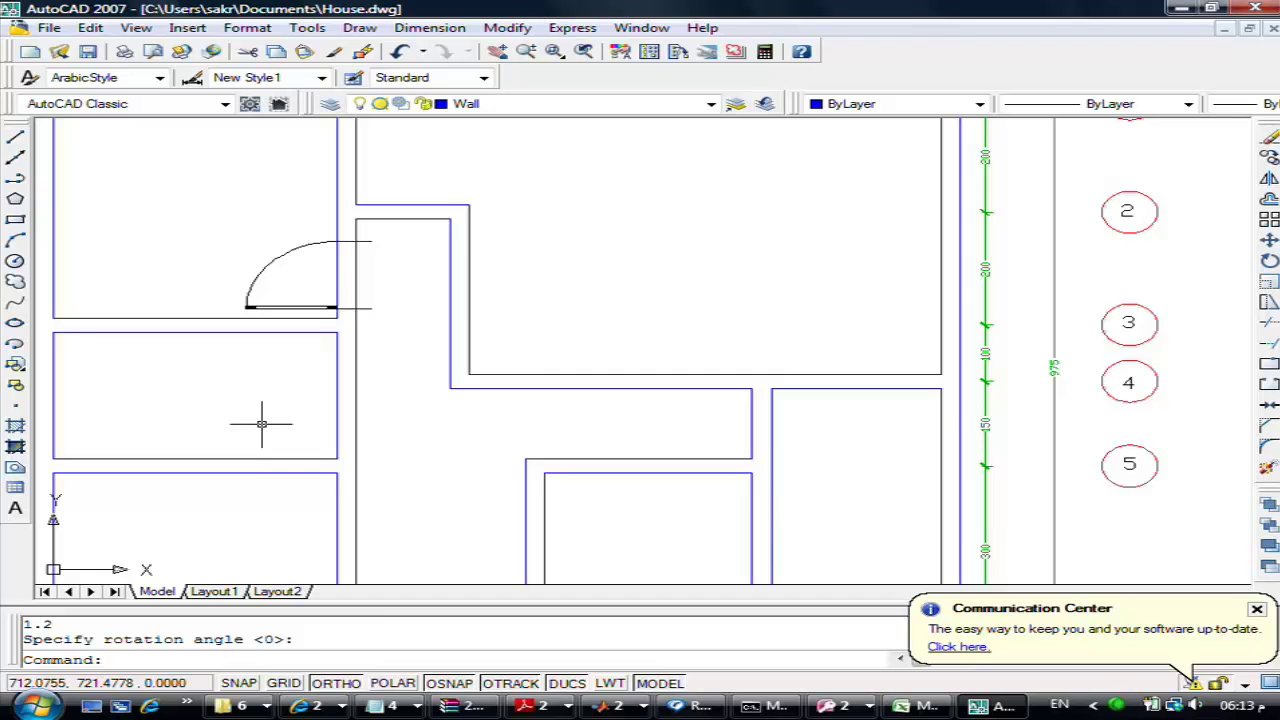
Insert another LeftDoor at the middle room, undo the misplaced door, then redo it
{"action": "type", "text": "i"}
{"action": "key", "text": "Return"}
{"action": "left_click", "coordinate": [838, 390]}
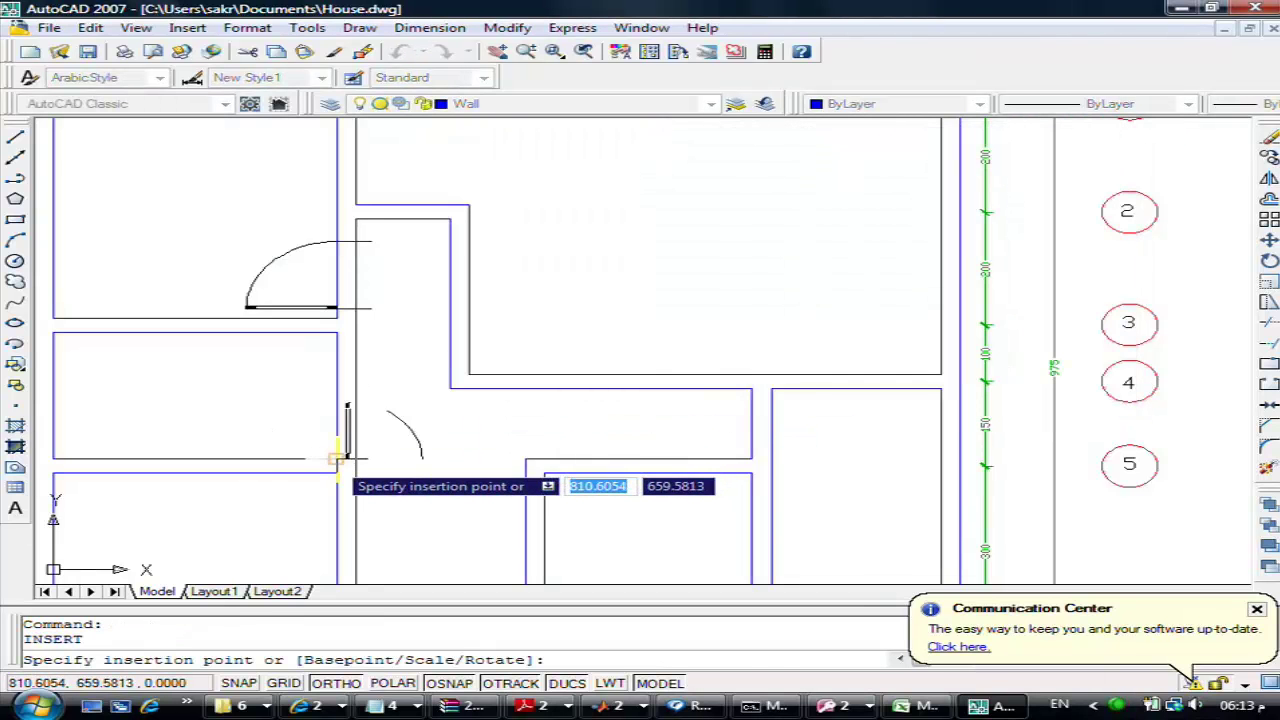
{"action": "left_click", "coordinate": [336, 458]}
{"action": "type", "text": "1.1"}
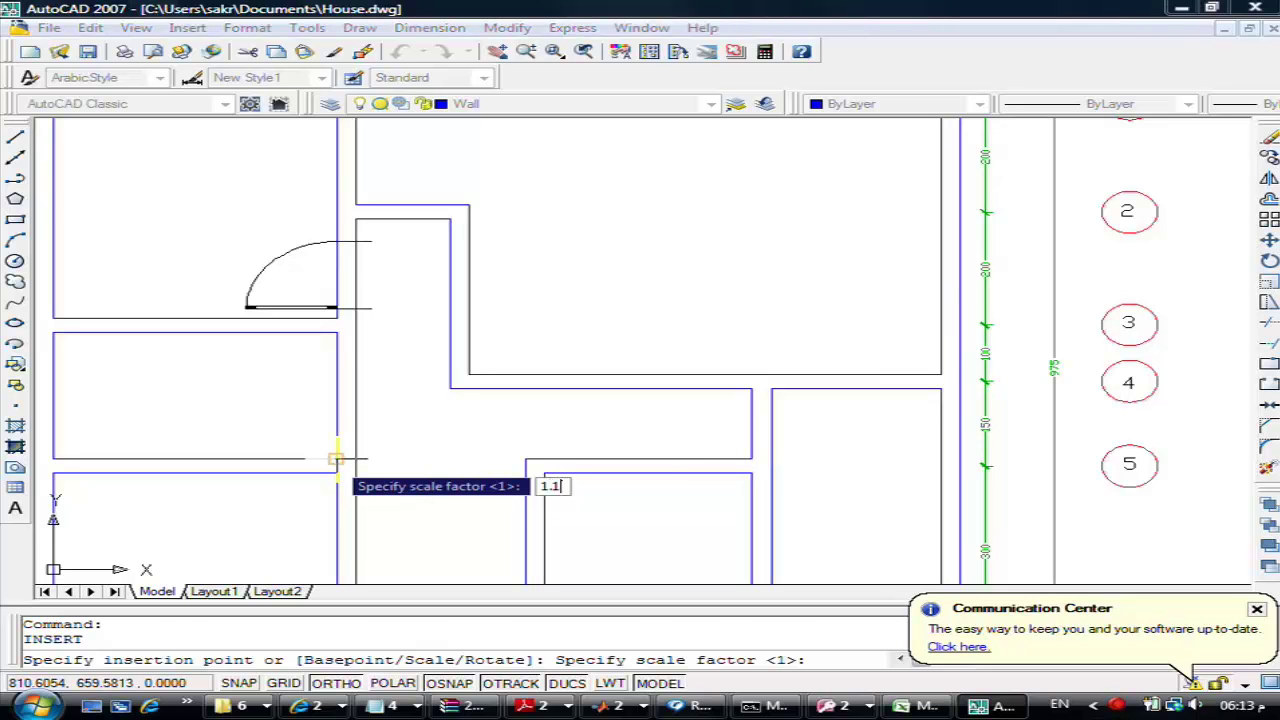
{"action": "key", "text": "Return"}
{"action": "key", "text": "Return"}
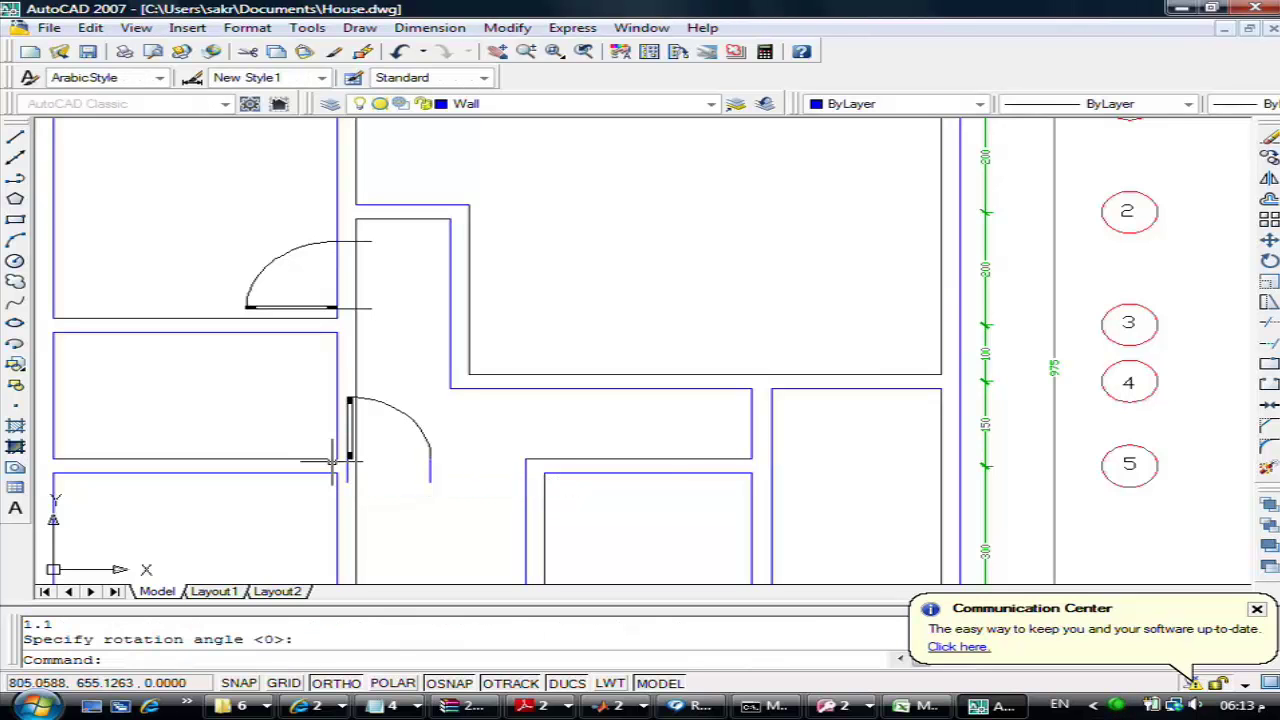
{"action": "type", "text": "u"}
{"action": "key", "text": "Return"}
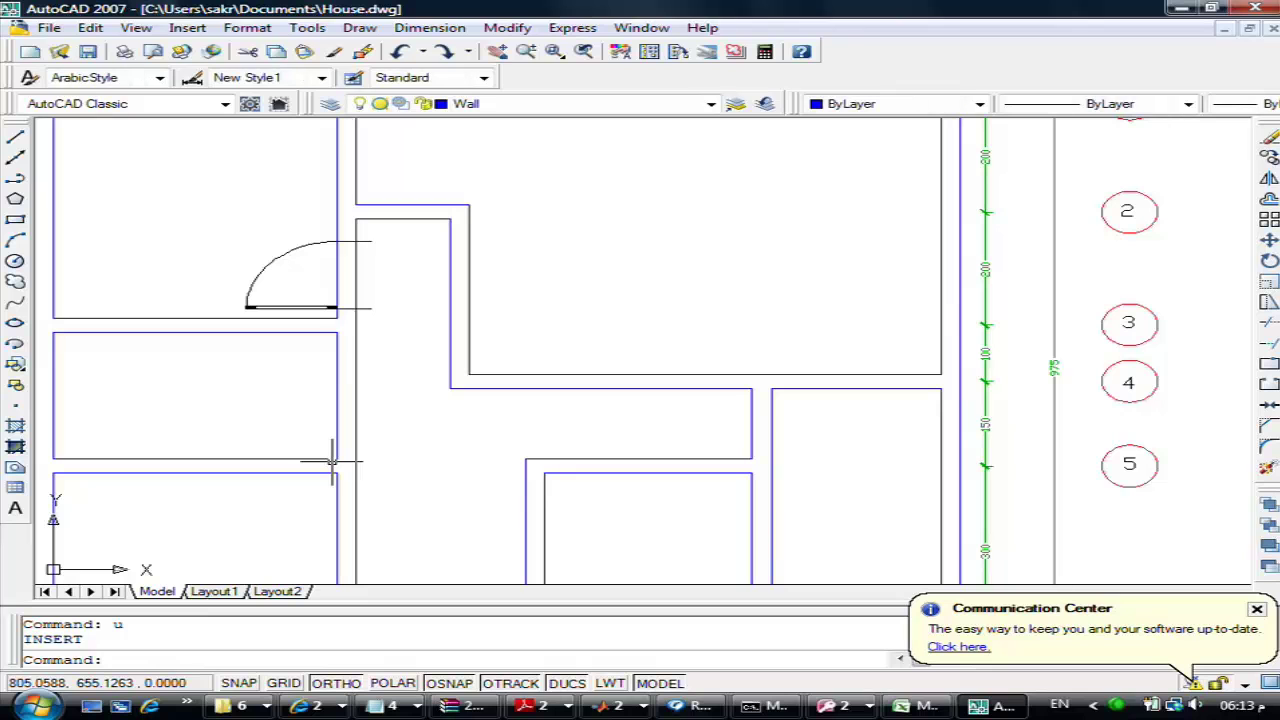
{"action": "key", "text": "Return"}
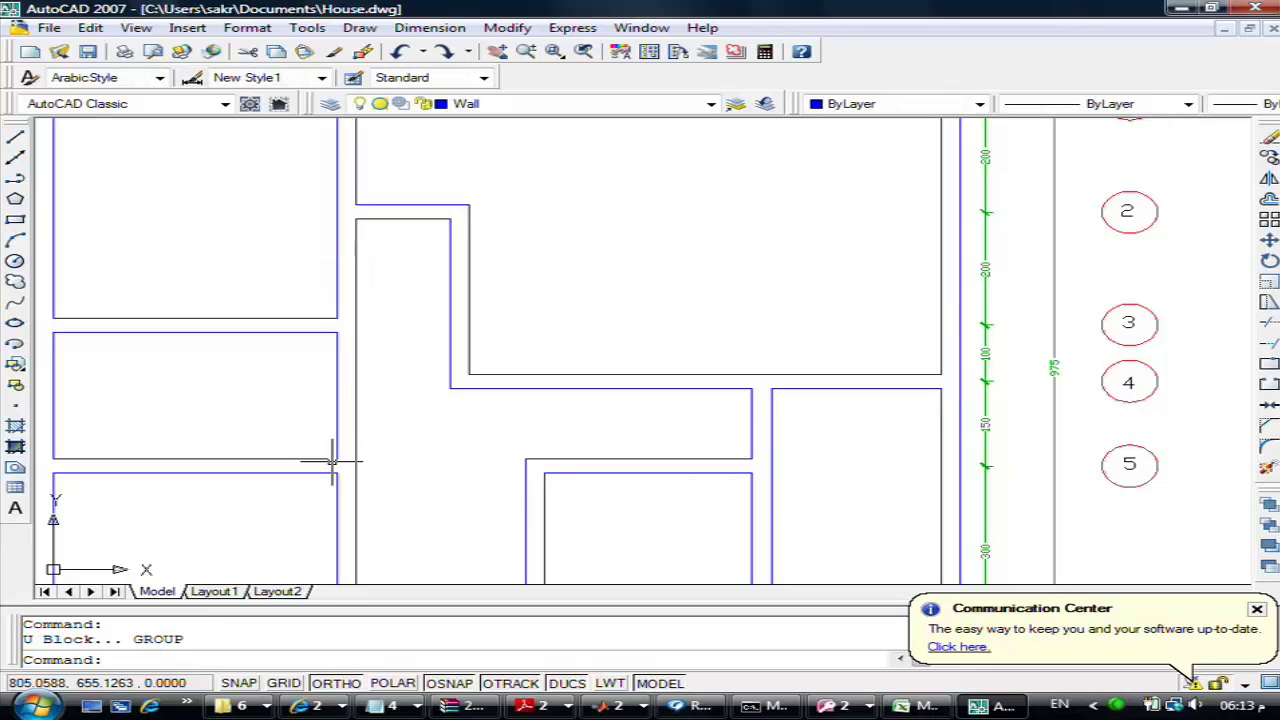
{"action": "type", "text": "red"}
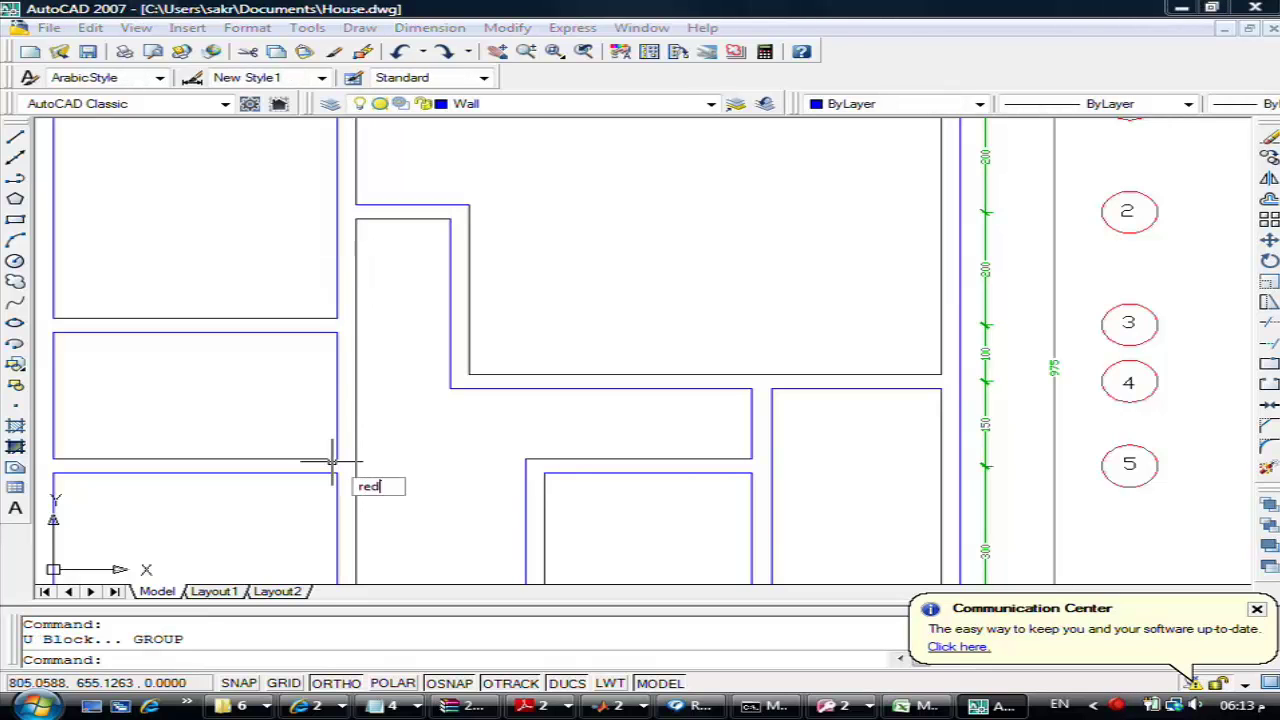
{"action": "type", "text": "o"}
{"action": "key", "text": "Return"}
Insert LeftDoor at the middle room's wall end at scale 1.1, rotated 90°
{"action": "left_click", "coordinate": [187, 28]}
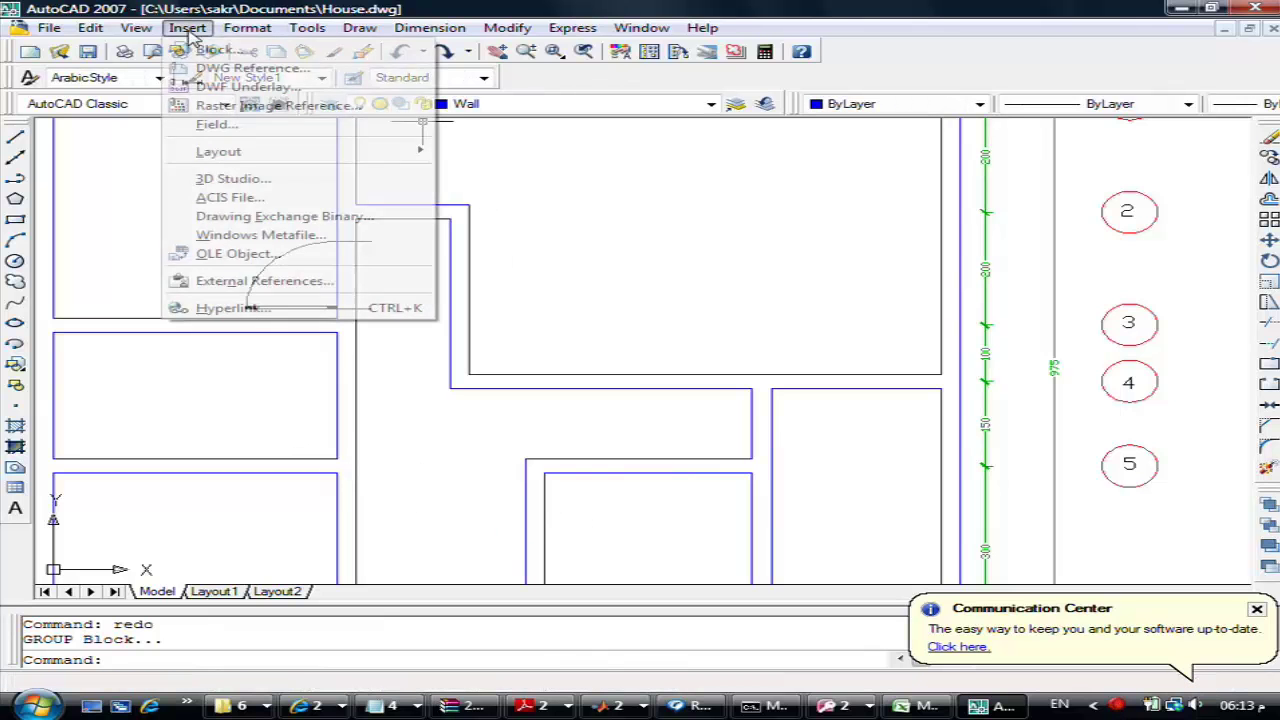
{"action": "left_click", "coordinate": [215, 49]}
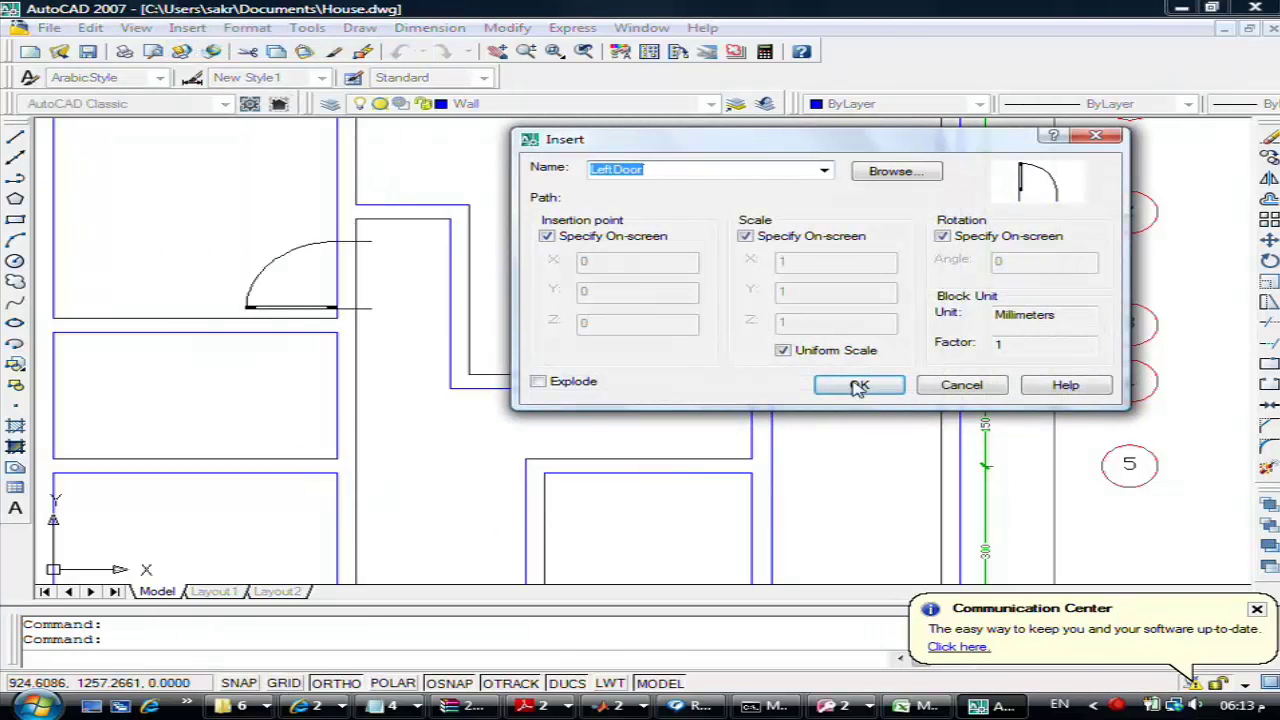
{"action": "left_click", "coordinate": [858, 387]}
{"action": "left_click", "coordinate": [337, 459]}
{"action": "type", "text": "1.1"}
{"action": "key", "text": "Return"}
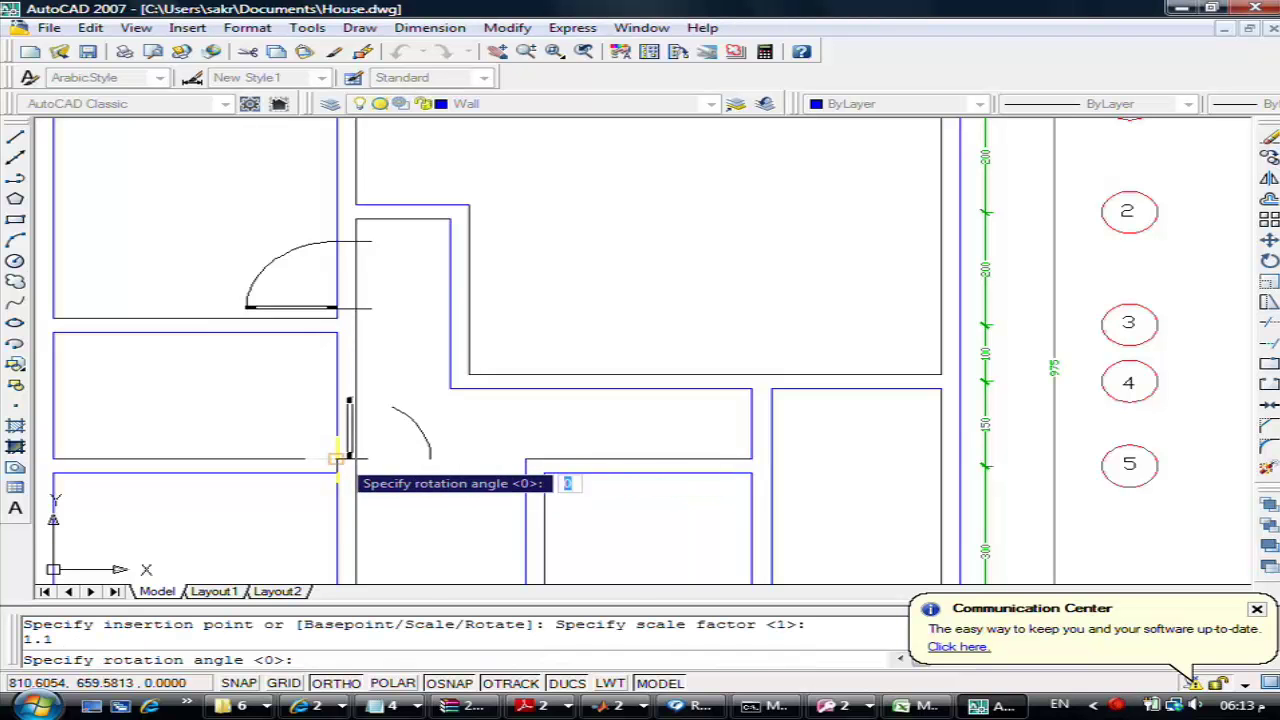
{"action": "left_click", "coordinate": [296, 378]}
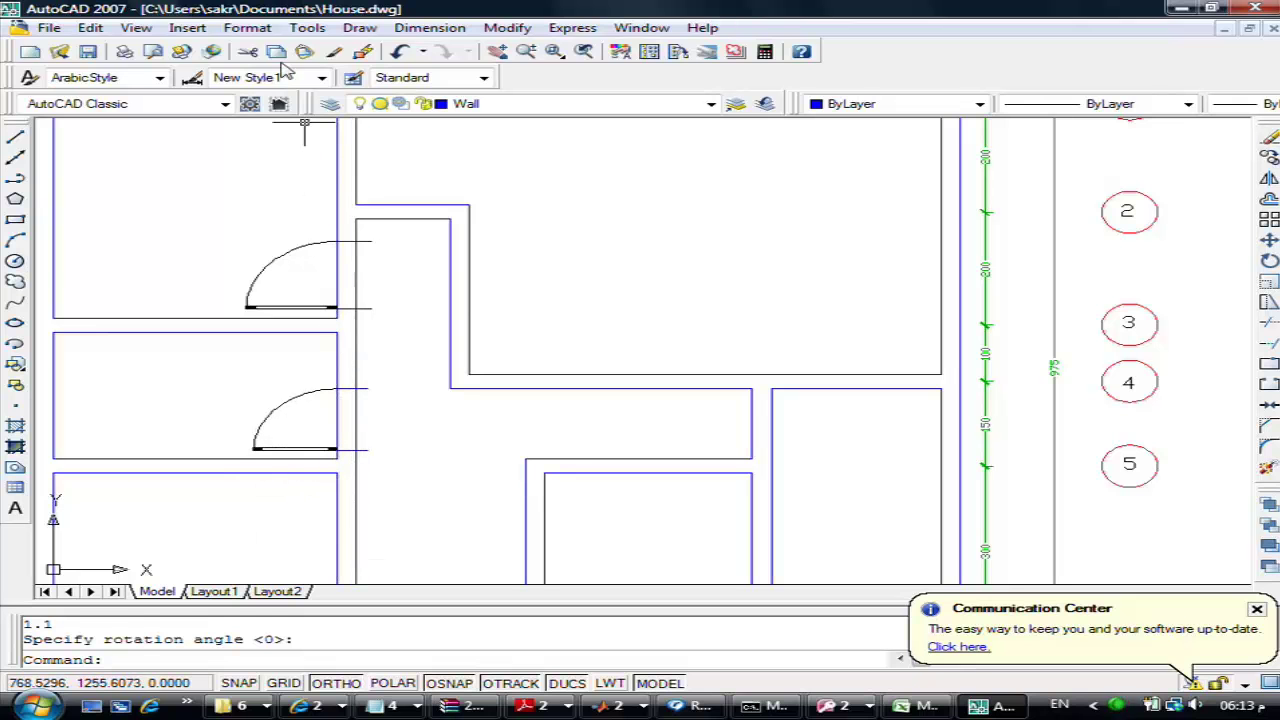
Insert the RightDoor block at the lower room's wall end at scale 1.2
{"action": "key", "text": "Return"}
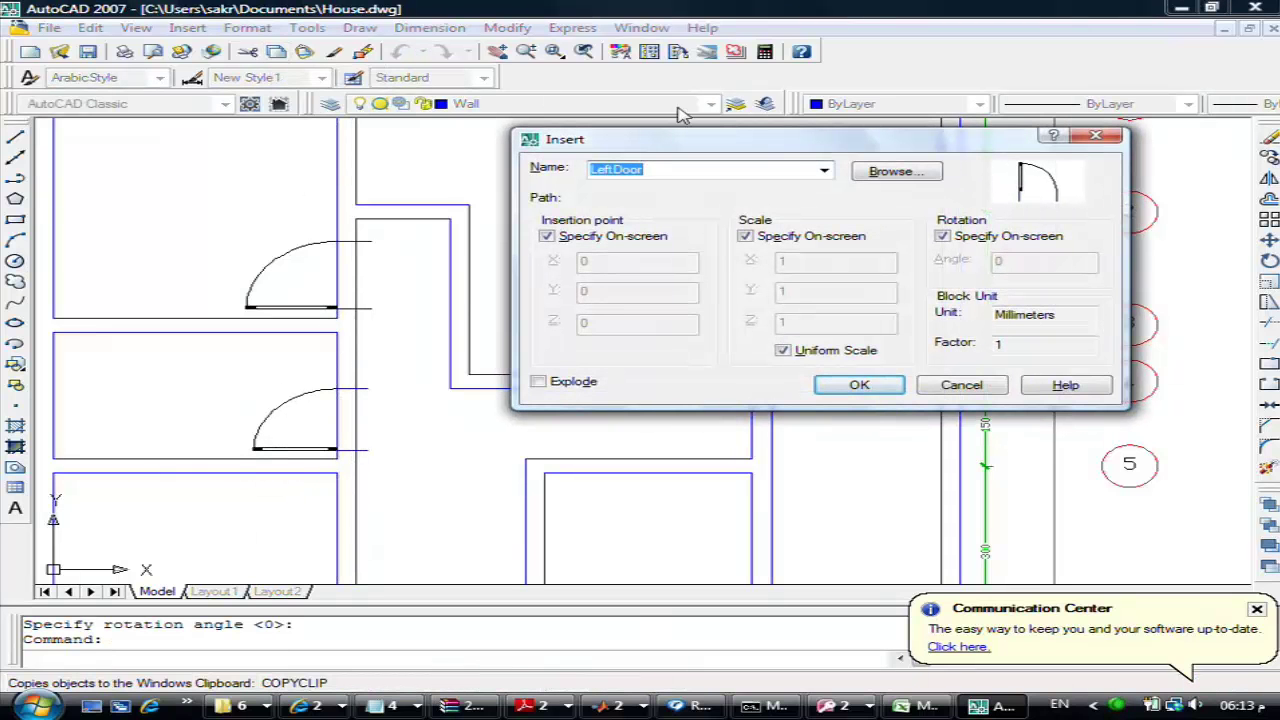
{"action": "left_click", "coordinate": [826, 173]}
{"action": "left_click", "coordinate": [711, 218]}
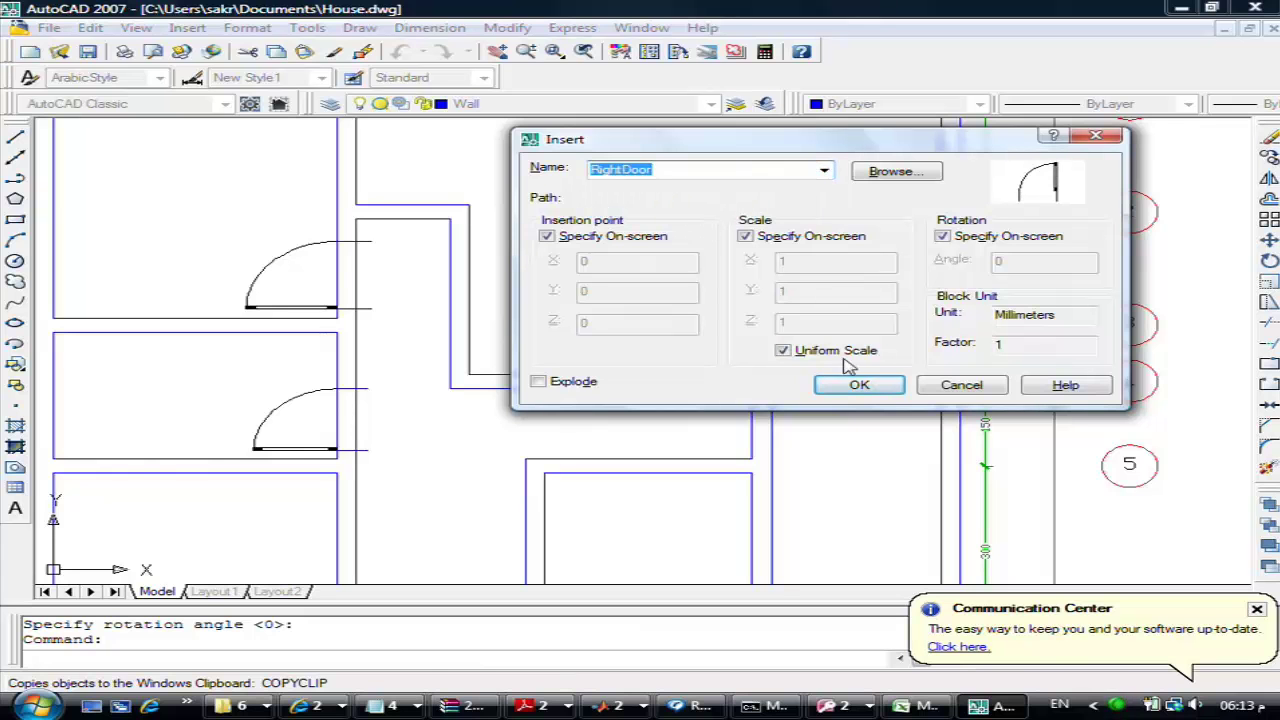
{"action": "left_click", "coordinate": [858, 384]}
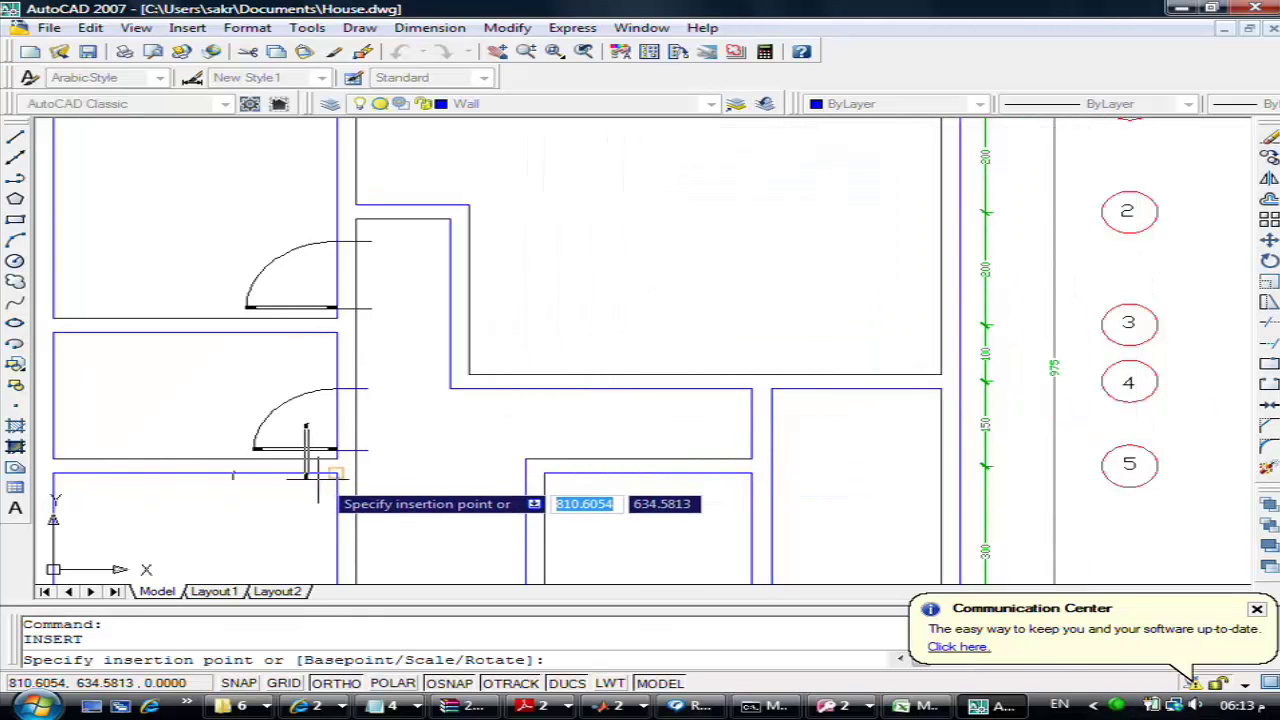
{"action": "left_click", "coordinate": [333, 472]}
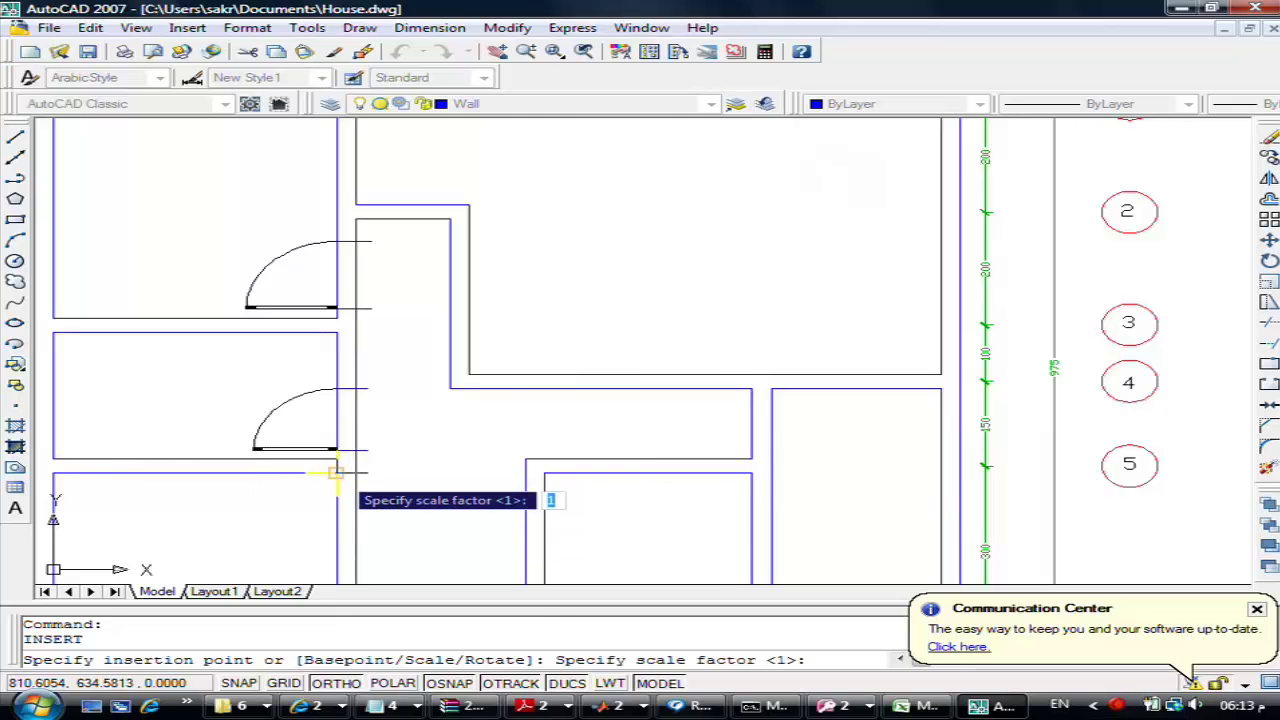
{"action": "type", "text": "1"}
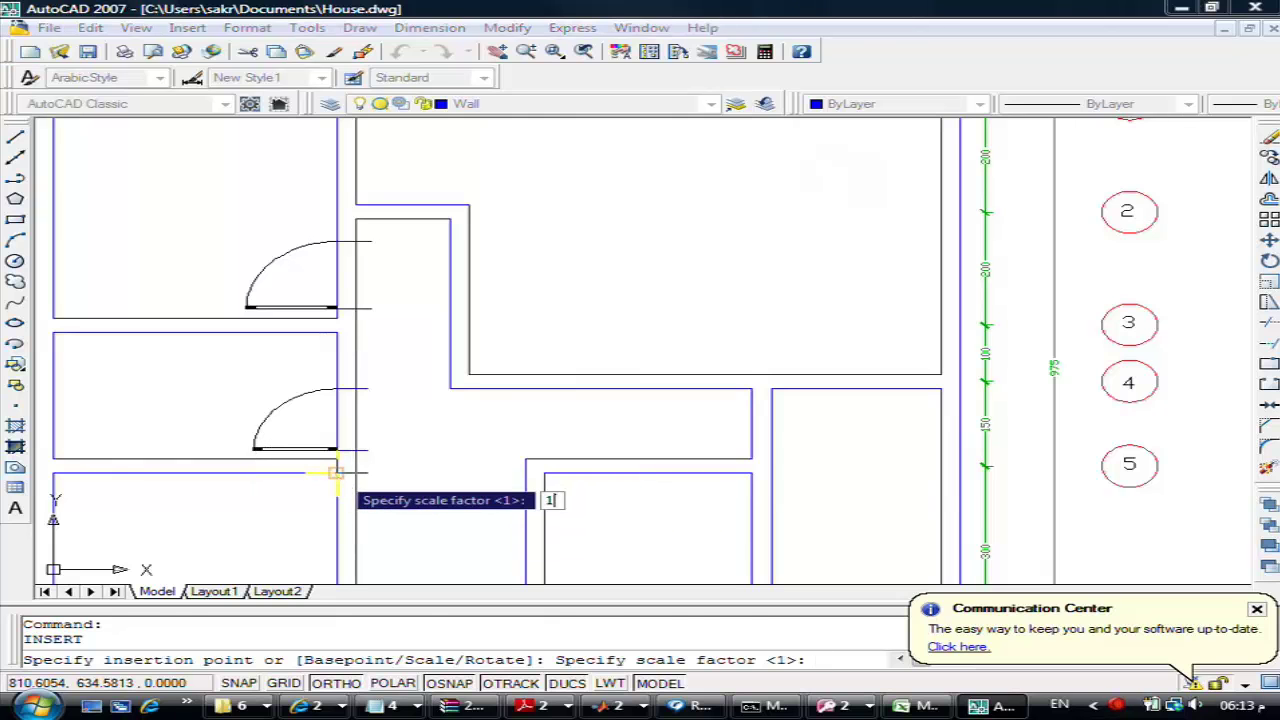
{"action": "key", "text": "Return"}
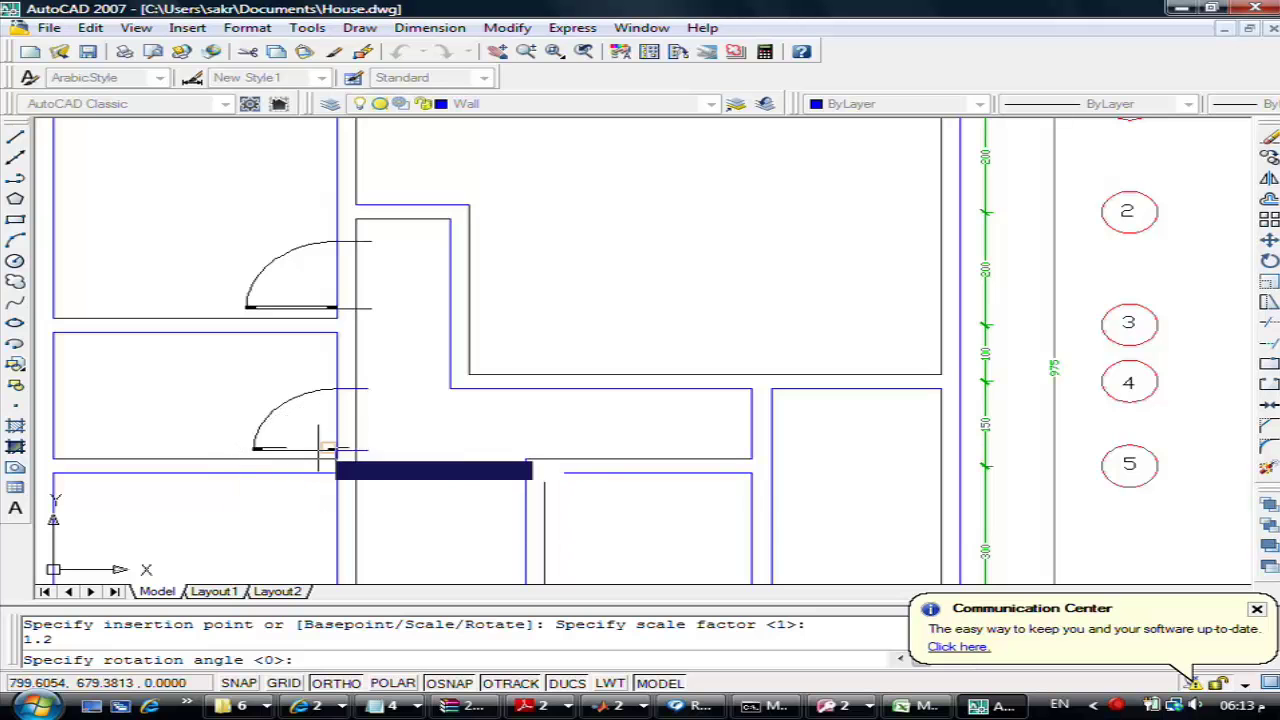
{"action": "left_click", "coordinate": [297, 372]}
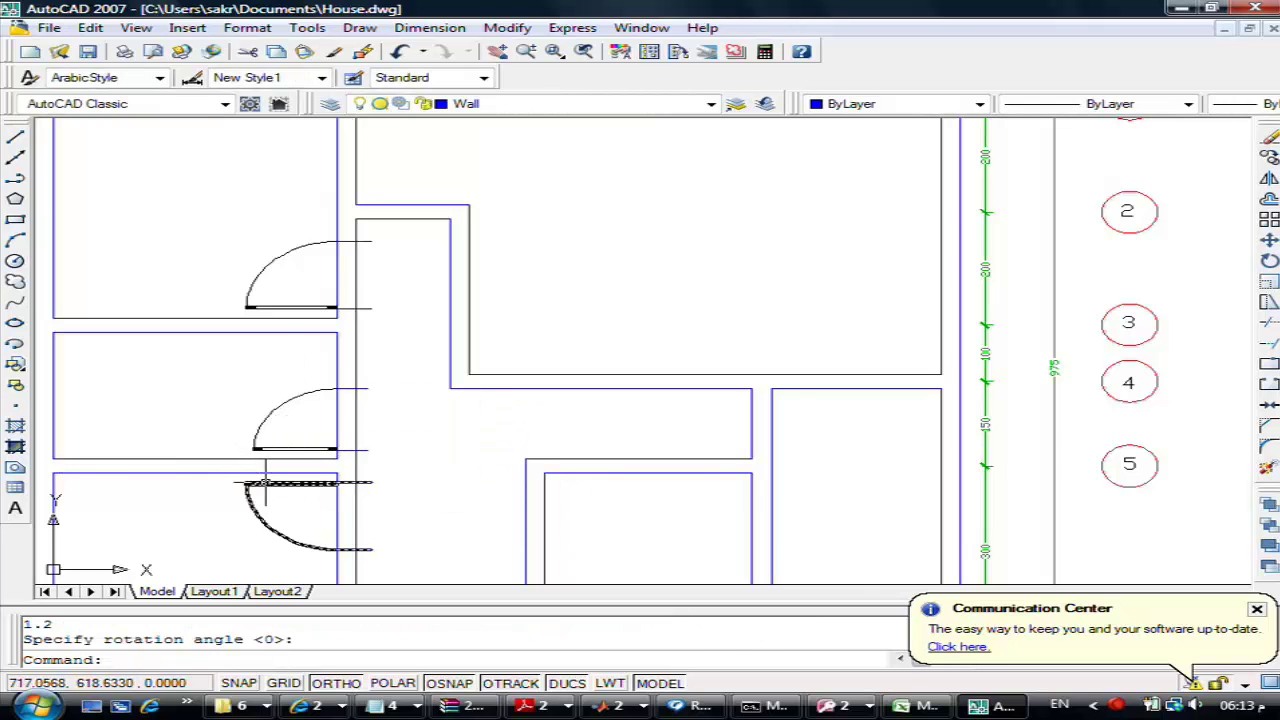
{"action": "scroll", "coordinate": [258, 503], "scroll_direction": "down", "scroll_amount": 3}
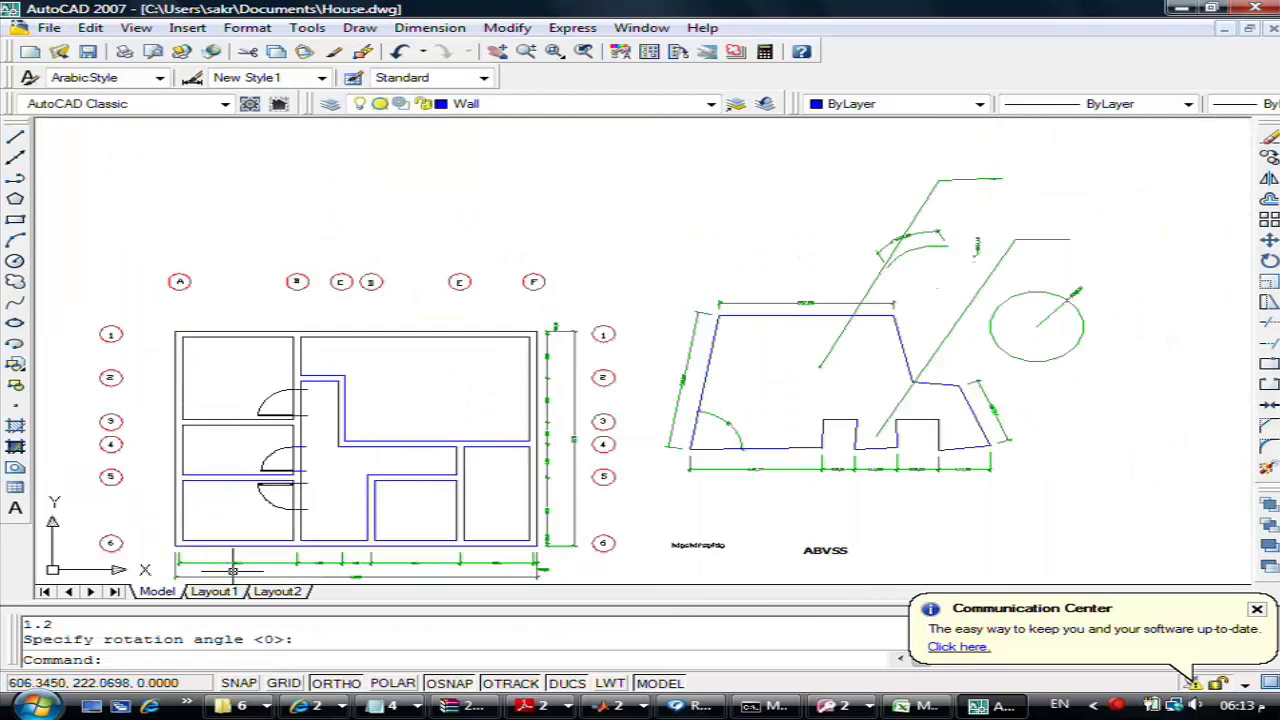
Zoom in and inspect the upper door block alongside its nearby wall lines
{"action": "scroll", "coordinate": [272, 550], "scroll_direction": "up", "scroll_amount": 2}
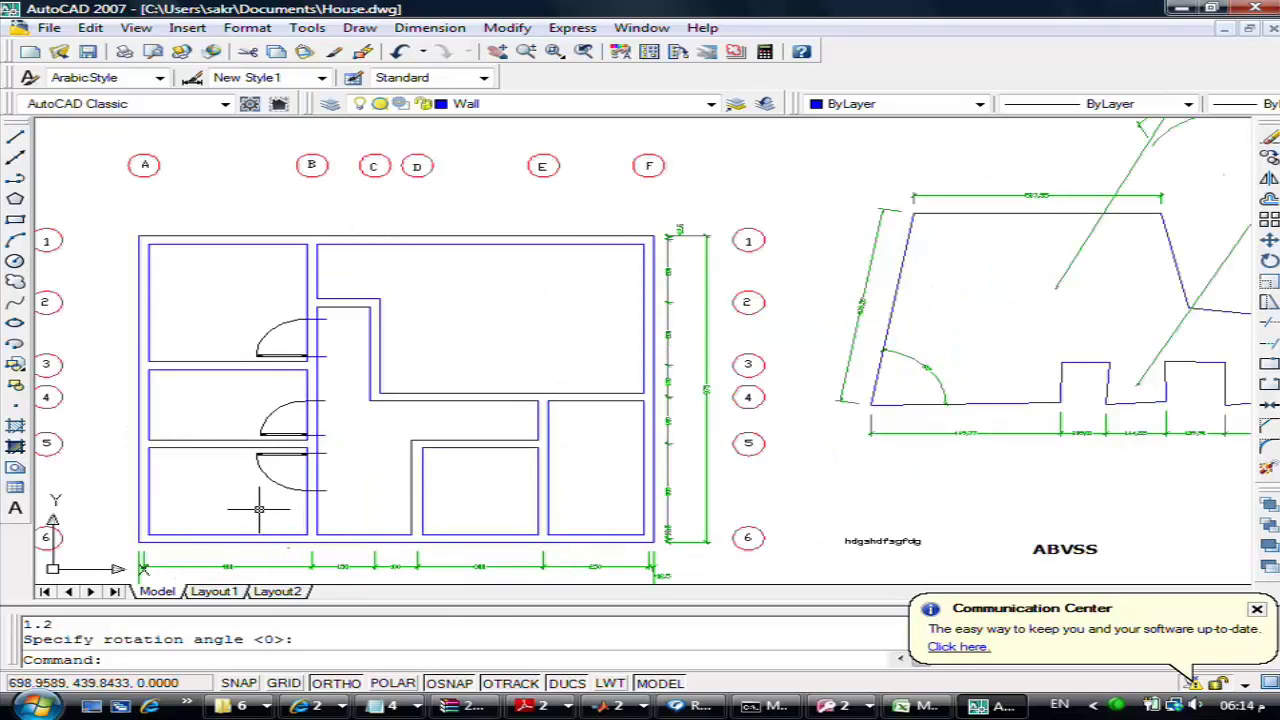
{"action": "scroll", "coordinate": [312, 358], "scroll_direction": "up", "scroll_amount": 3}
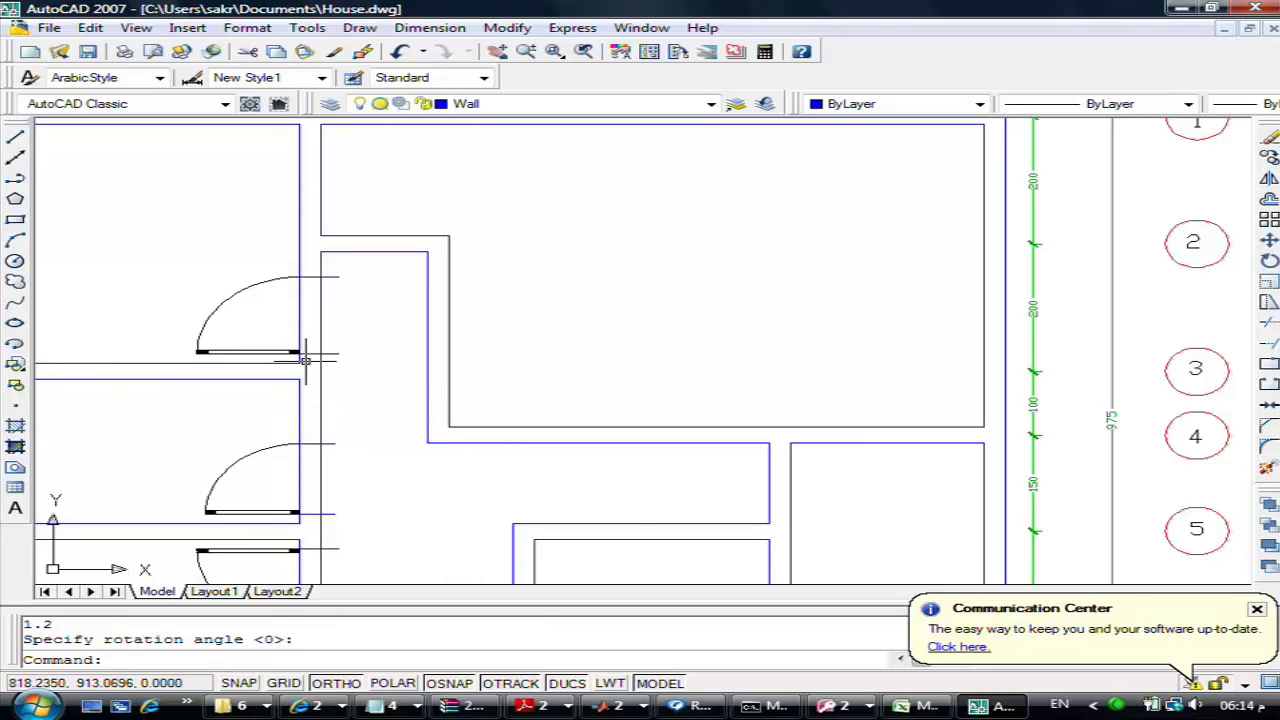
{"action": "scroll", "coordinate": [281, 390], "scroll_direction": "down", "scroll_amount": 3}
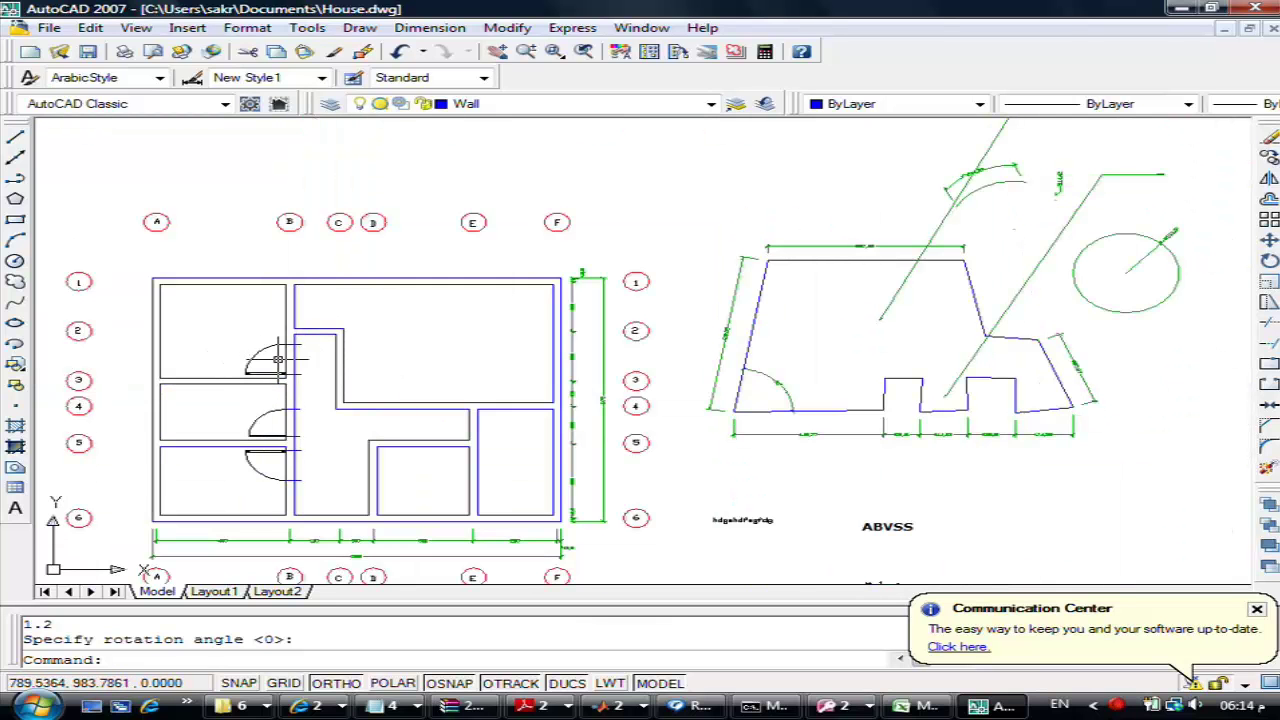
{"action": "scroll", "coordinate": [278, 358], "scroll_direction": "up", "scroll_amount": 3}
{"action": "scroll", "coordinate": [278, 358], "scroll_direction": "up", "scroll_amount": 2}
{"action": "scroll", "coordinate": [278, 358], "scroll_direction": "up", "scroll_amount": 3}
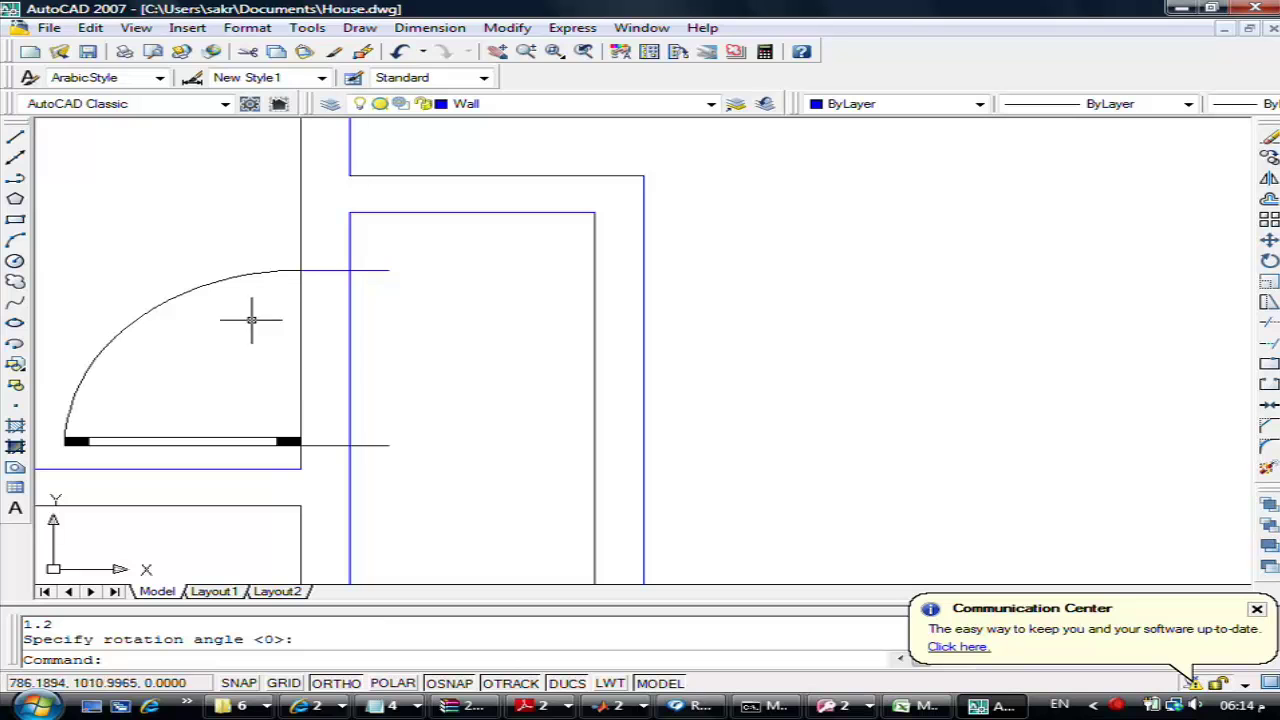
{"action": "left_click", "coordinate": [252, 272]}
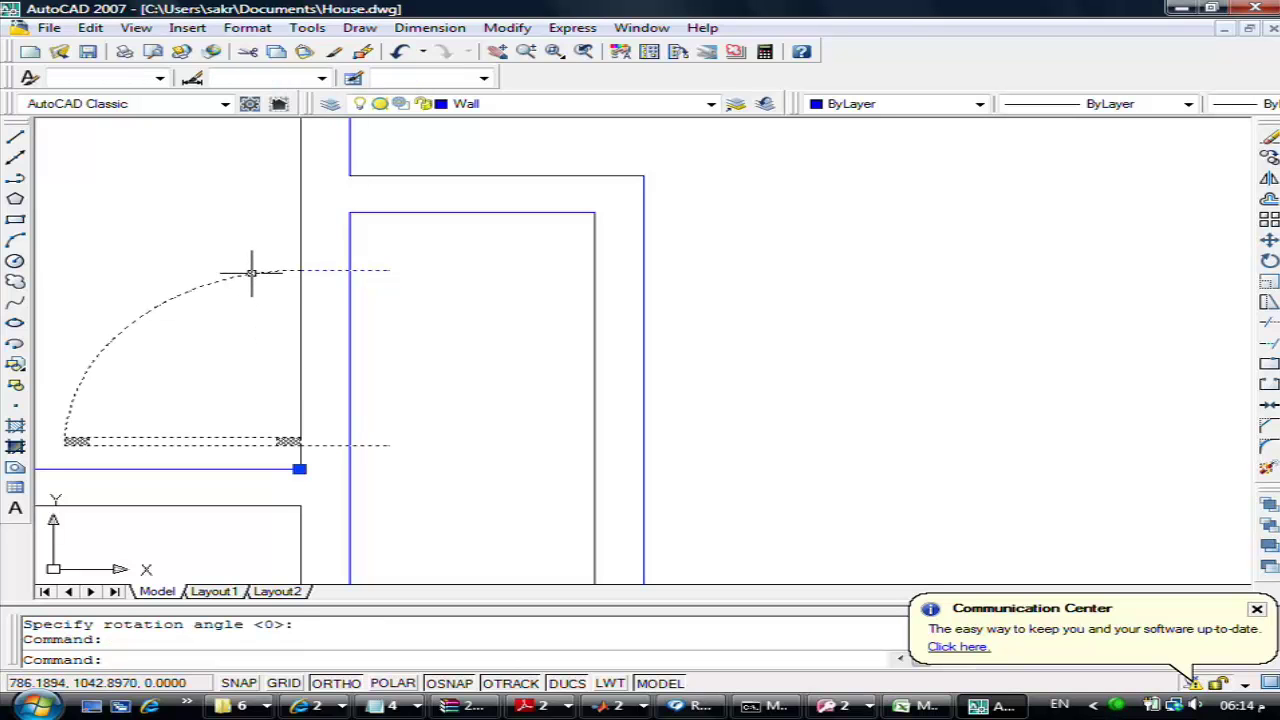
{"action": "left_click", "coordinate": [299, 365]}
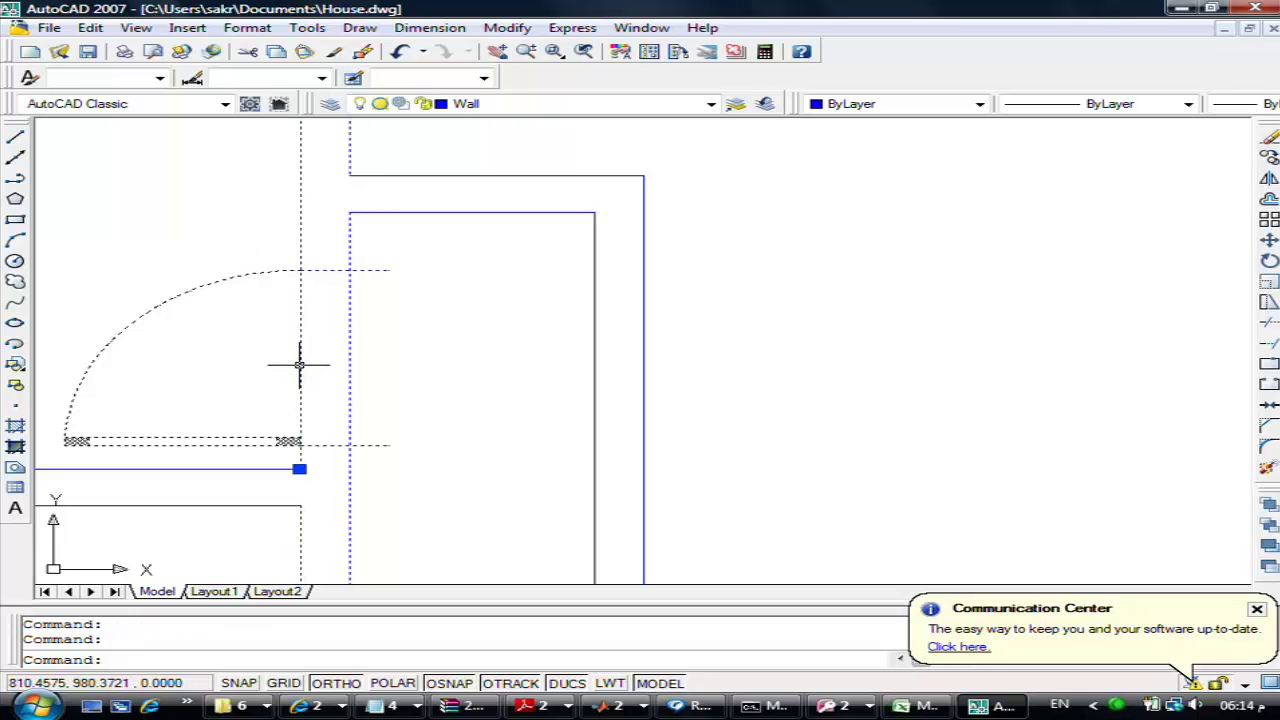
{"action": "key", "text": "Escape"}
{"action": "key", "text": "Escape"}
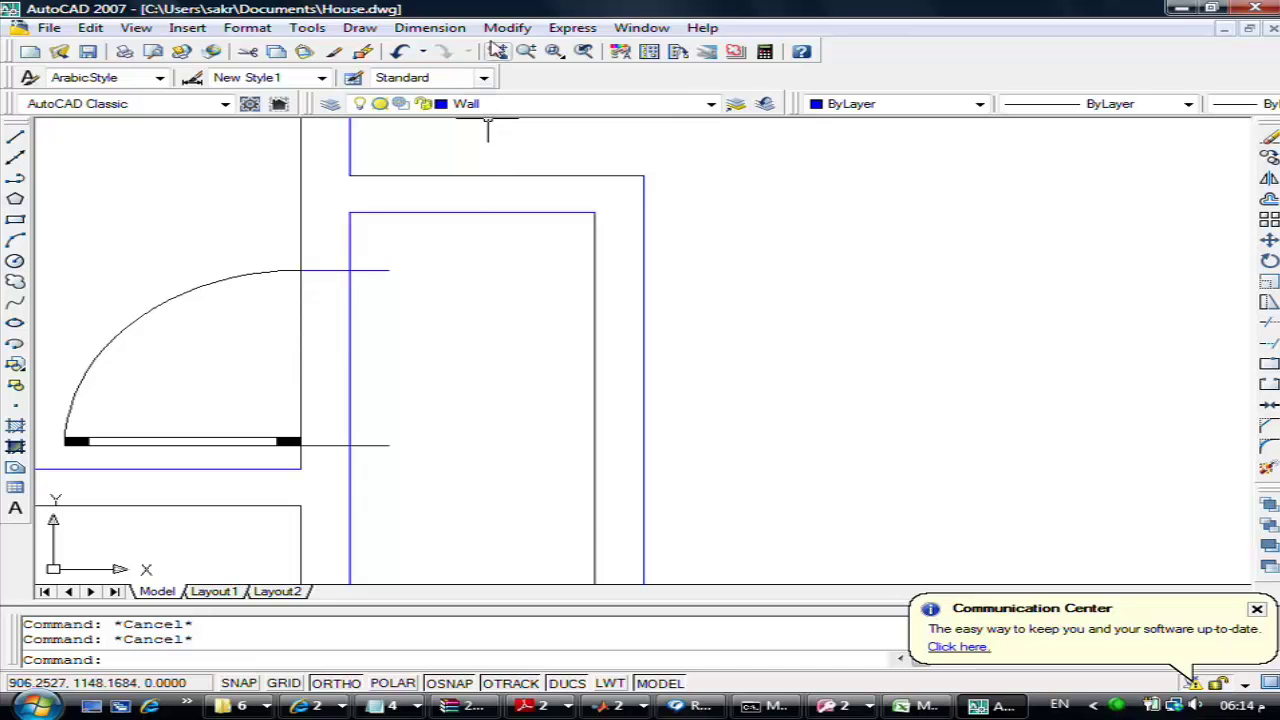
{"action": "left_click", "coordinate": [499, 29]}
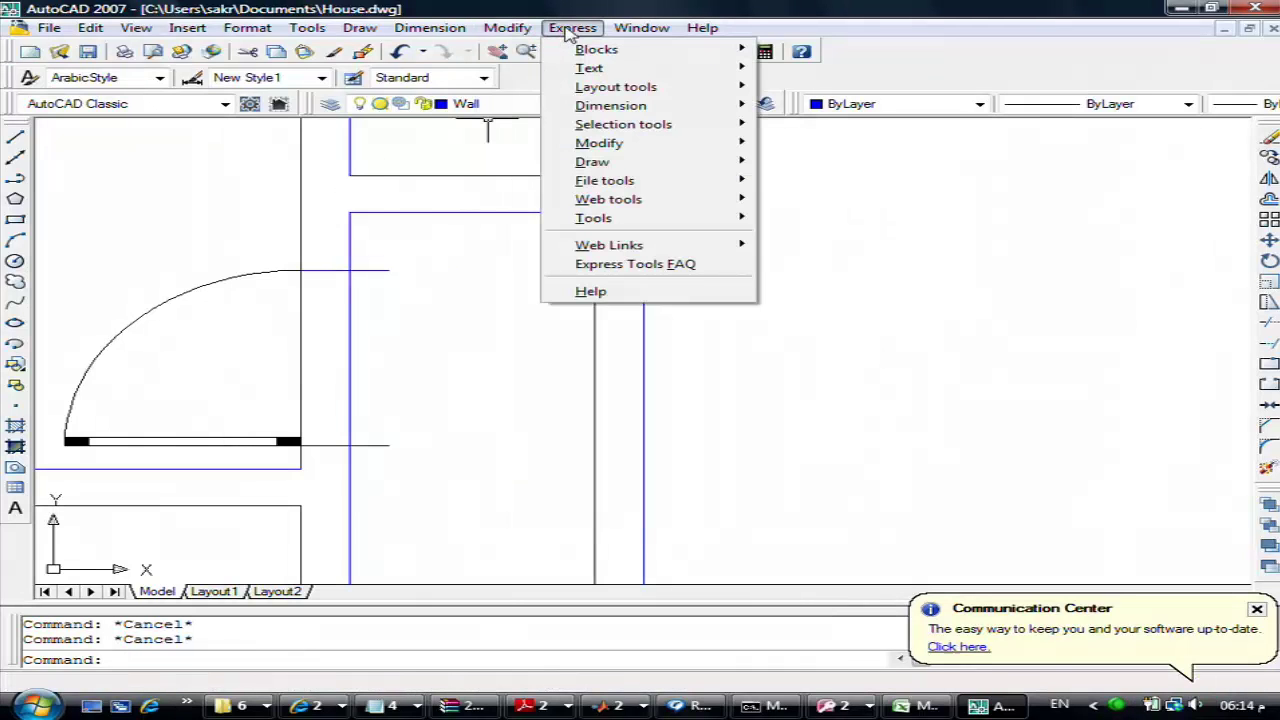
{"action": "mouse_move", "coordinate": [597, 49]}
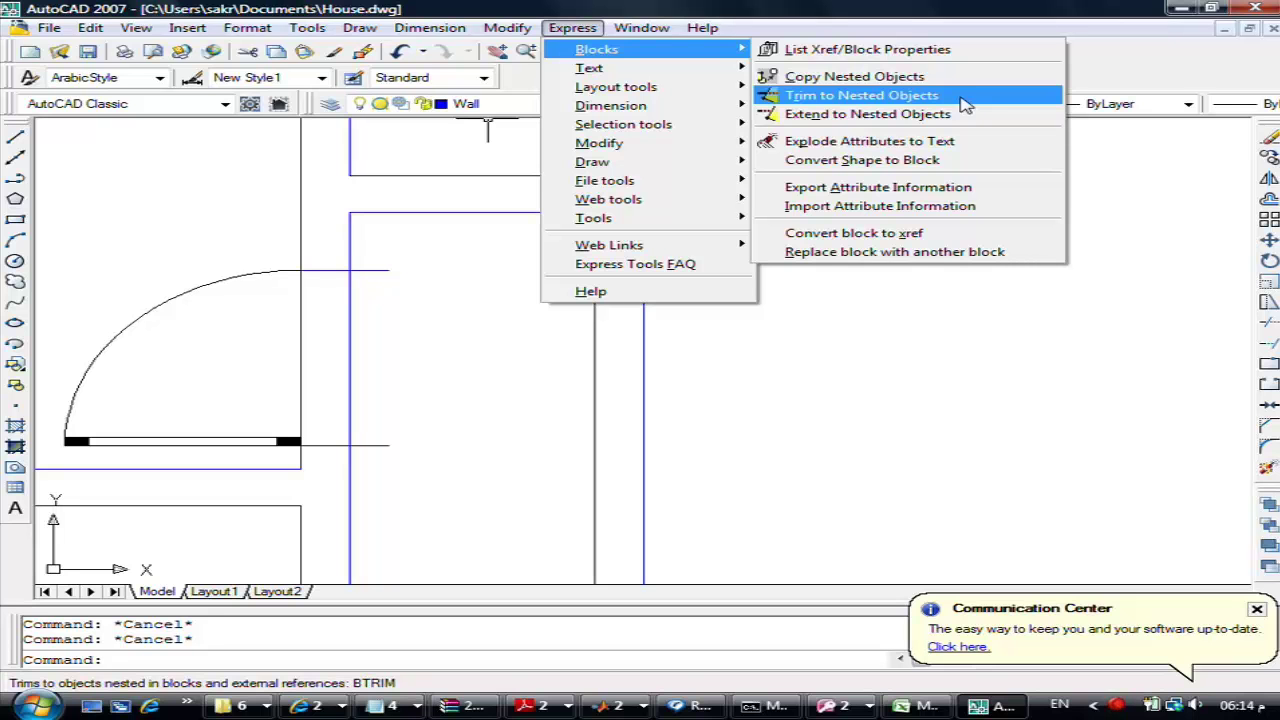
{"action": "left_click", "coordinate": [862, 95]}
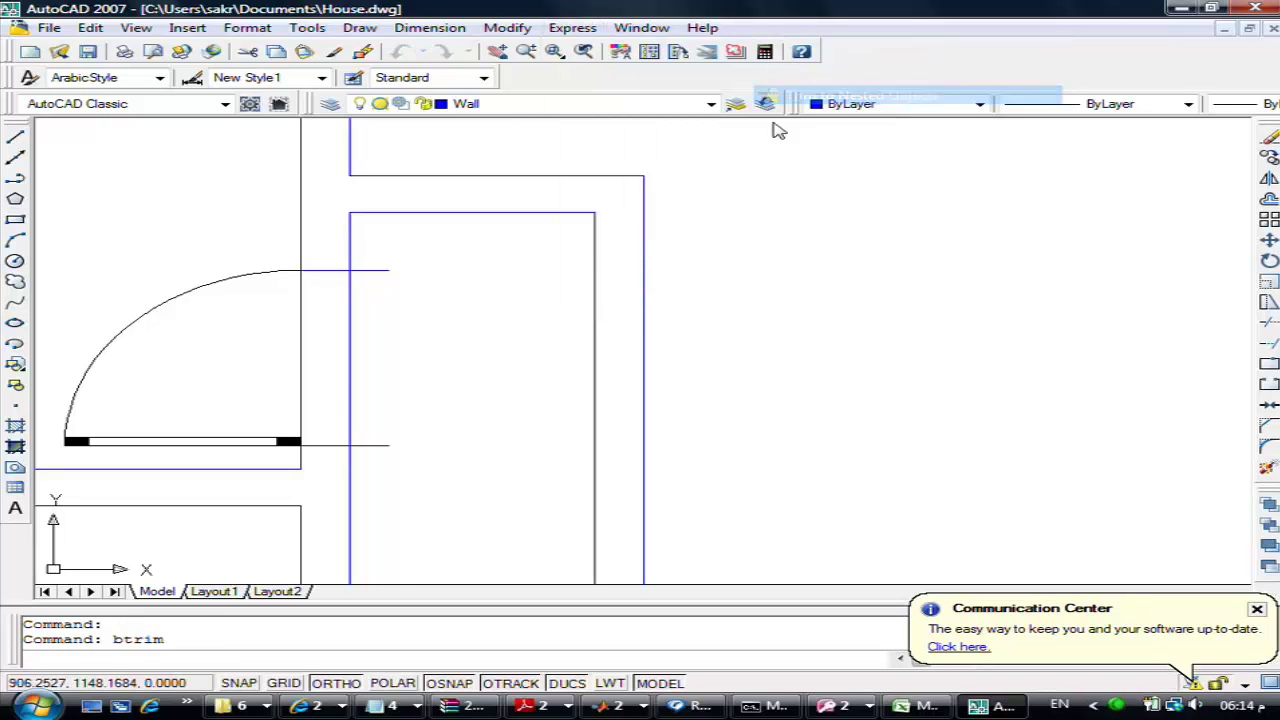
{"action": "left_click", "coordinate": [362, 445]}
{"action": "left_click", "coordinate": [350, 436]}
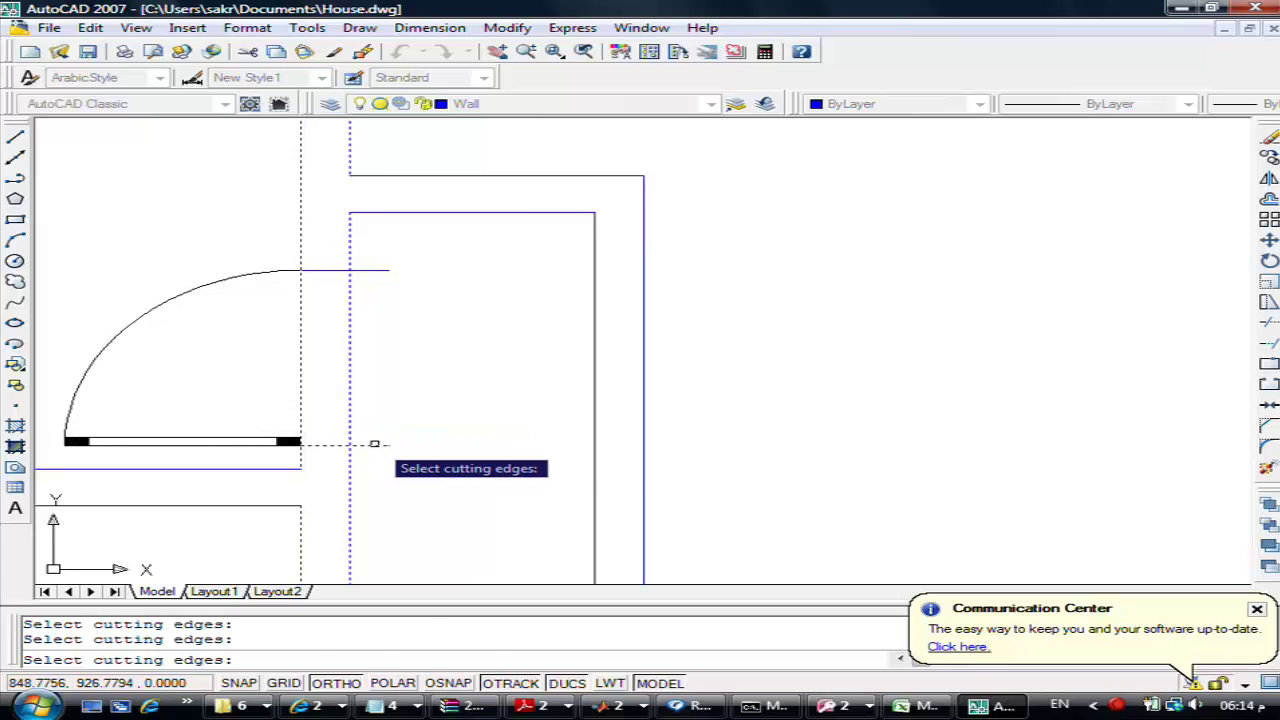
{"action": "key", "text": "Return"}
{"action": "left_click", "coordinate": [346, 421]}
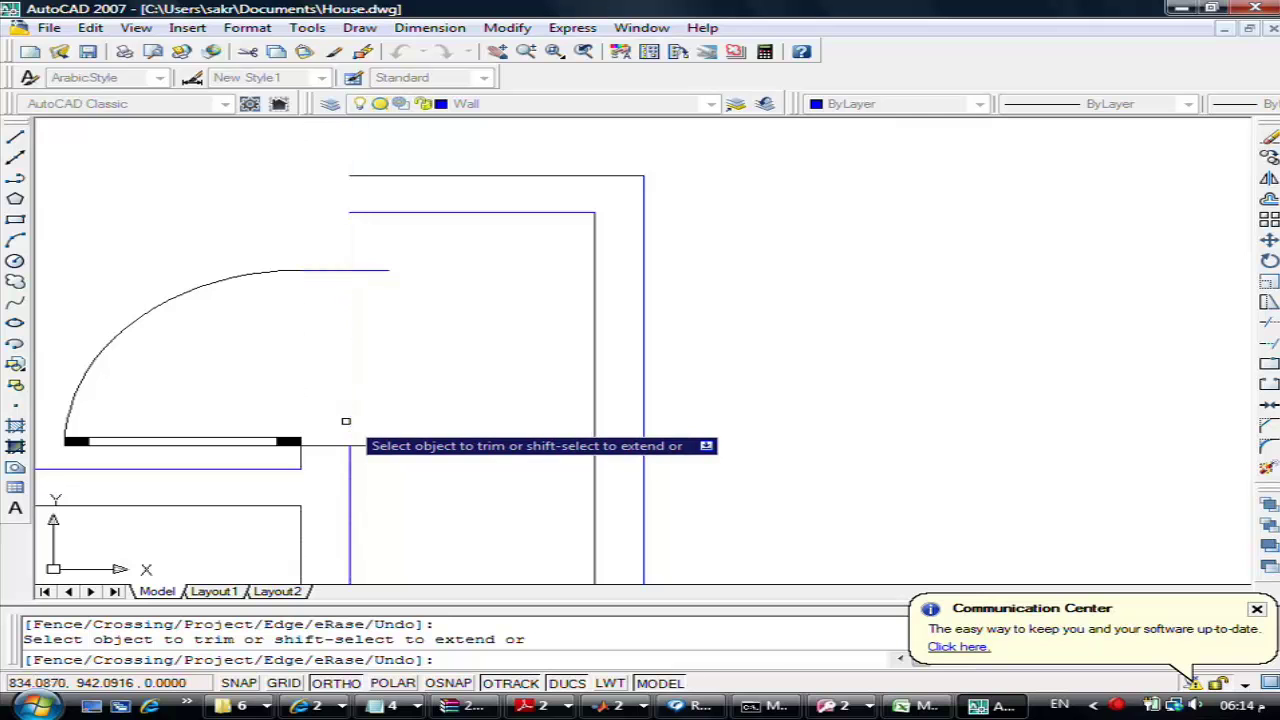
{"action": "type", "text": "u"}
{"action": "key", "text": "Return"}
{"action": "key", "text": "Escape"}
{"action": "scroll", "coordinate": [540, 464], "scroll_direction": "down", "scroll_amount": 2}
Fit the whole plan in view and turn off the axiscircles and Text1 layers
{"action": "scroll", "coordinate": [540, 464], "scroll_direction": "down", "scroll_amount": 3}
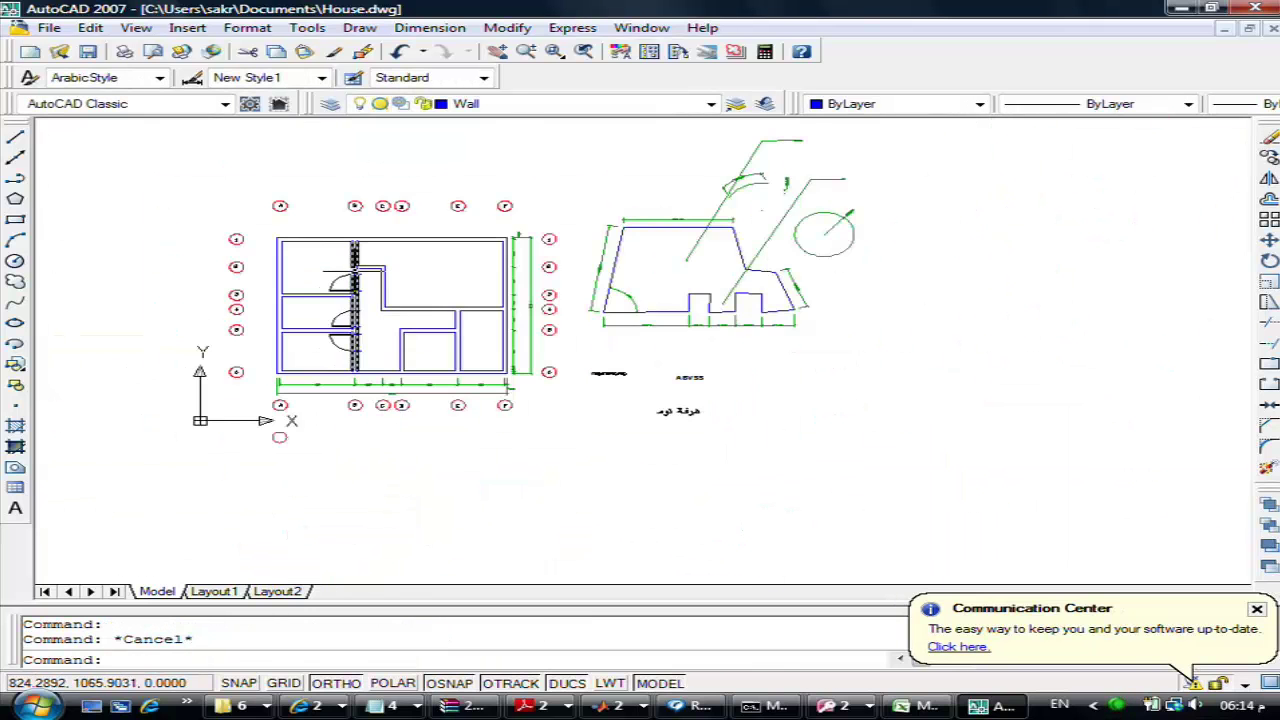
{"action": "scroll", "coordinate": [555, 278], "scroll_direction": "up", "scroll_amount": 2}
{"action": "scroll", "coordinate": [555, 278], "scroll_direction": "up", "scroll_amount": 1}
{"action": "scroll", "coordinate": [555, 278], "scroll_direction": "down", "scroll_amount": 2}
{"action": "scroll", "coordinate": [555, 278], "scroll_direction": "up", "scroll_amount": 1}
{"action": "middle_click_drag", "start_coordinate": [1193, 354], "coordinate": [1233, 362]}
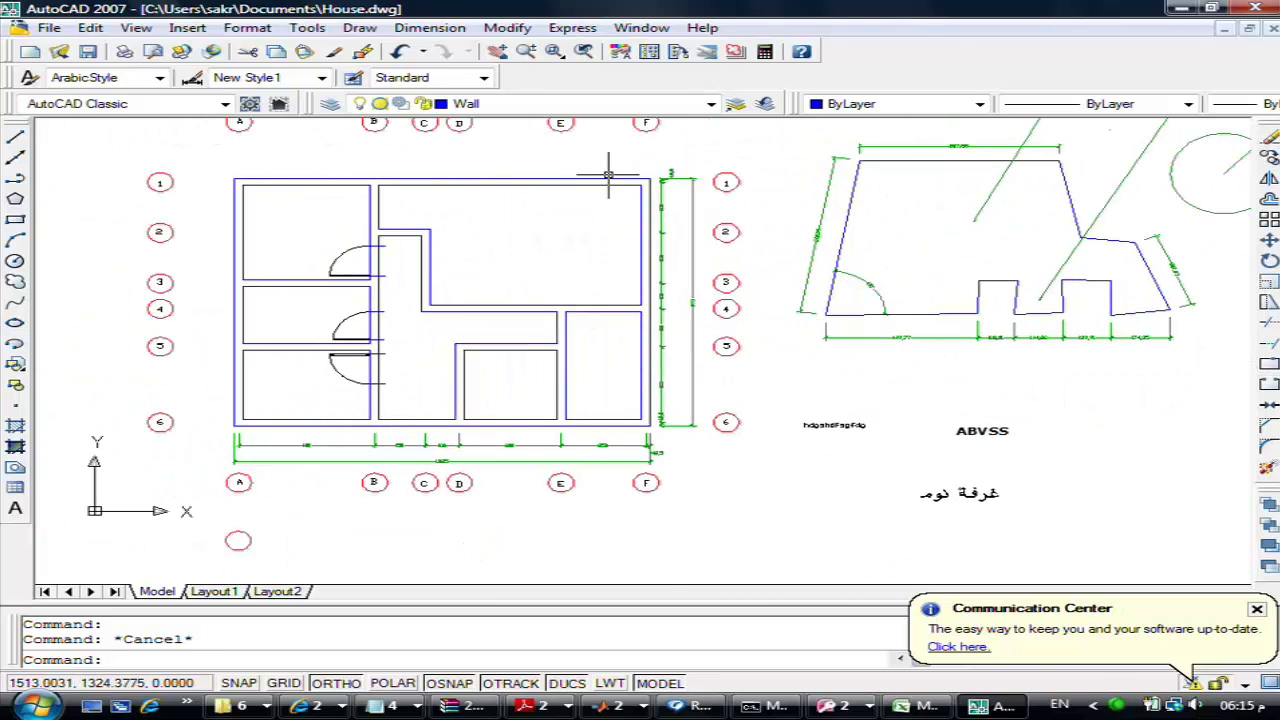
{"action": "scroll", "coordinate": [608, 172], "scroll_direction": "up", "scroll_amount": 1}
{"action": "scroll", "coordinate": [608, 176], "scroll_direction": "down", "scroll_amount": 2}
{"action": "left_click", "coordinate": [605, 104]}
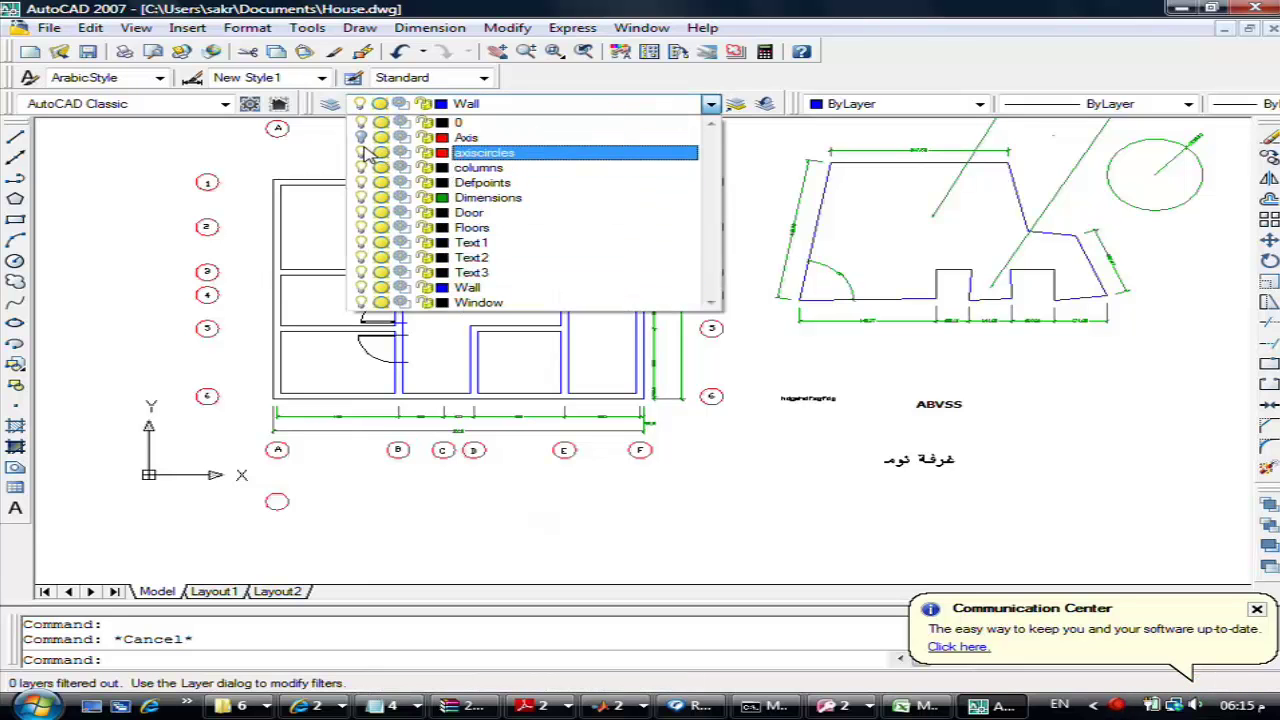
{"action": "left_click", "coordinate": [362, 152]}
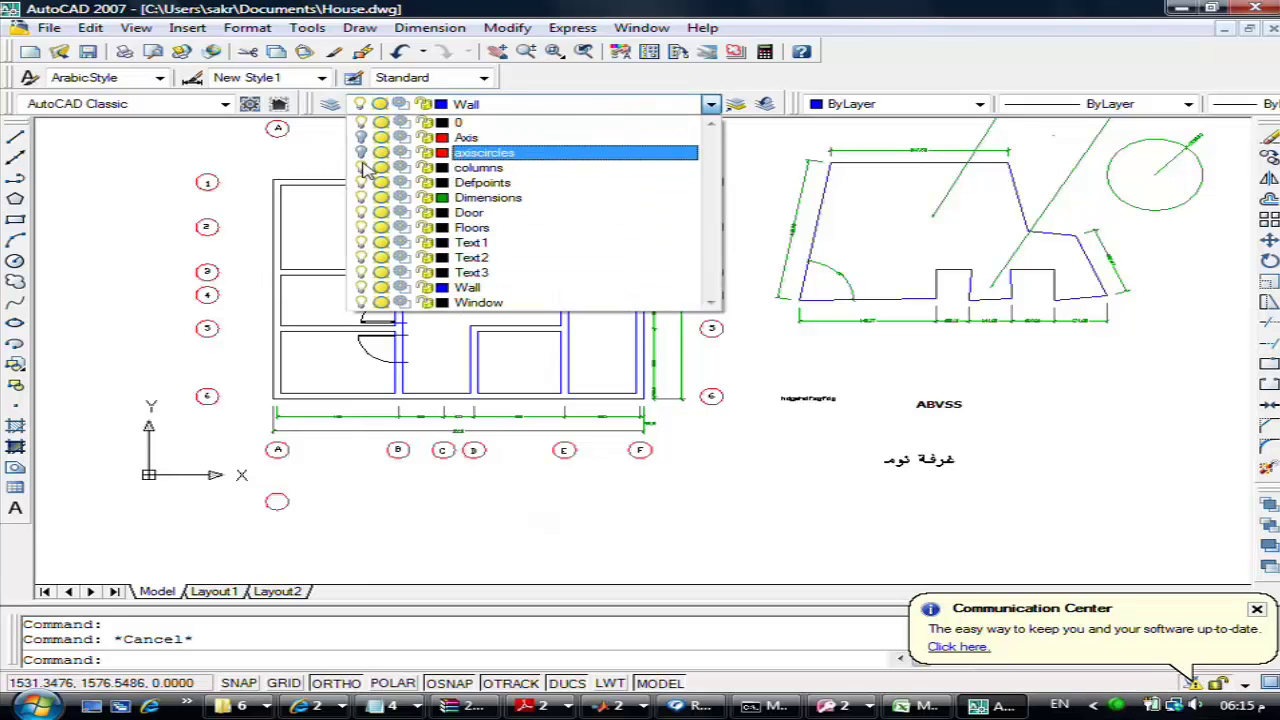
{"action": "left_click", "coordinate": [361, 242]}
{"action": "left_click", "coordinate": [603, 364]}
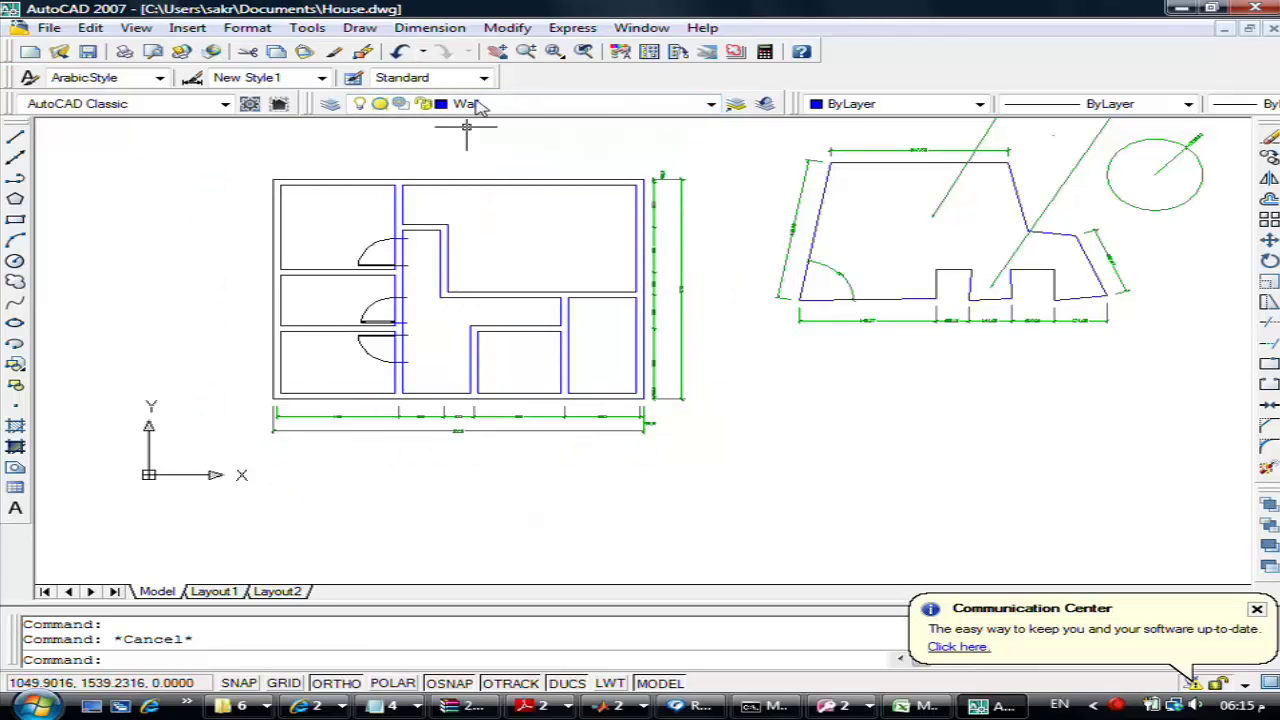
Turn off the Dimensions layer as well
{"action": "left_click", "coordinate": [478, 104]}
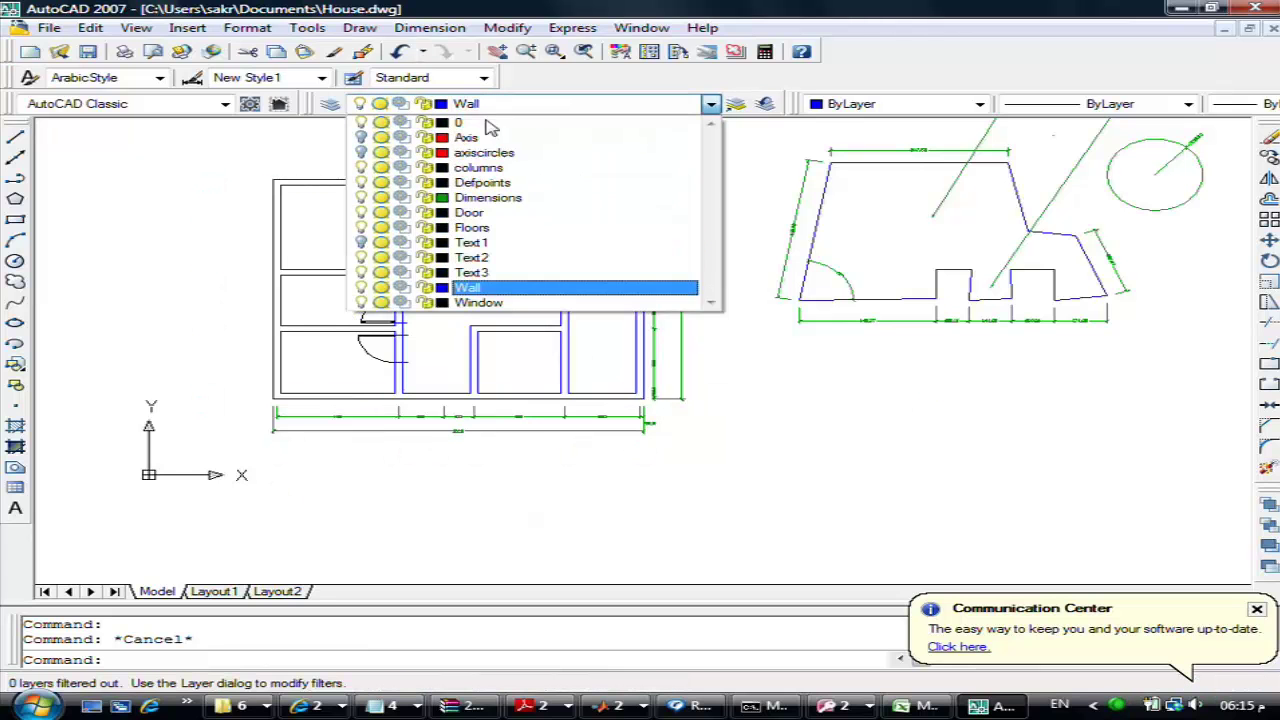
{"action": "left_click", "coordinate": [361, 197]}
{"action": "left_click", "coordinate": [508, 363]}
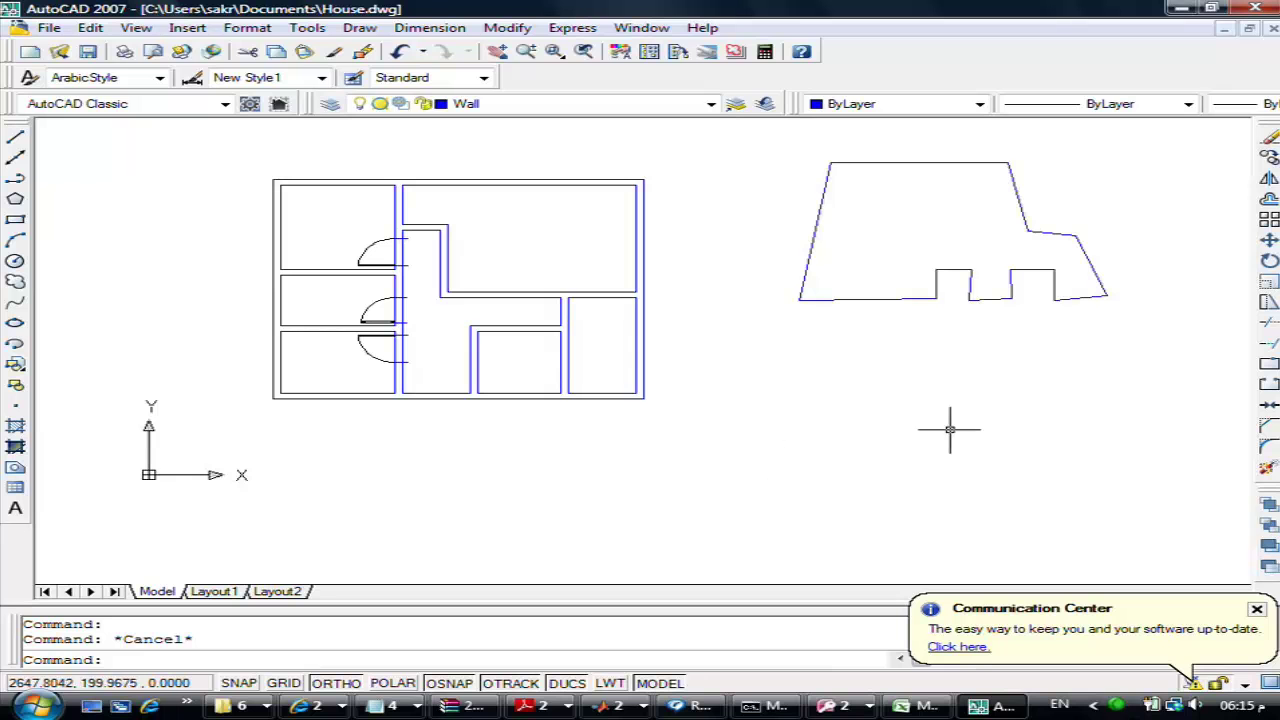
Explode the whole house plan into separate objects using a selection window
{"action": "left_click", "coordinate": [1266, 486]}
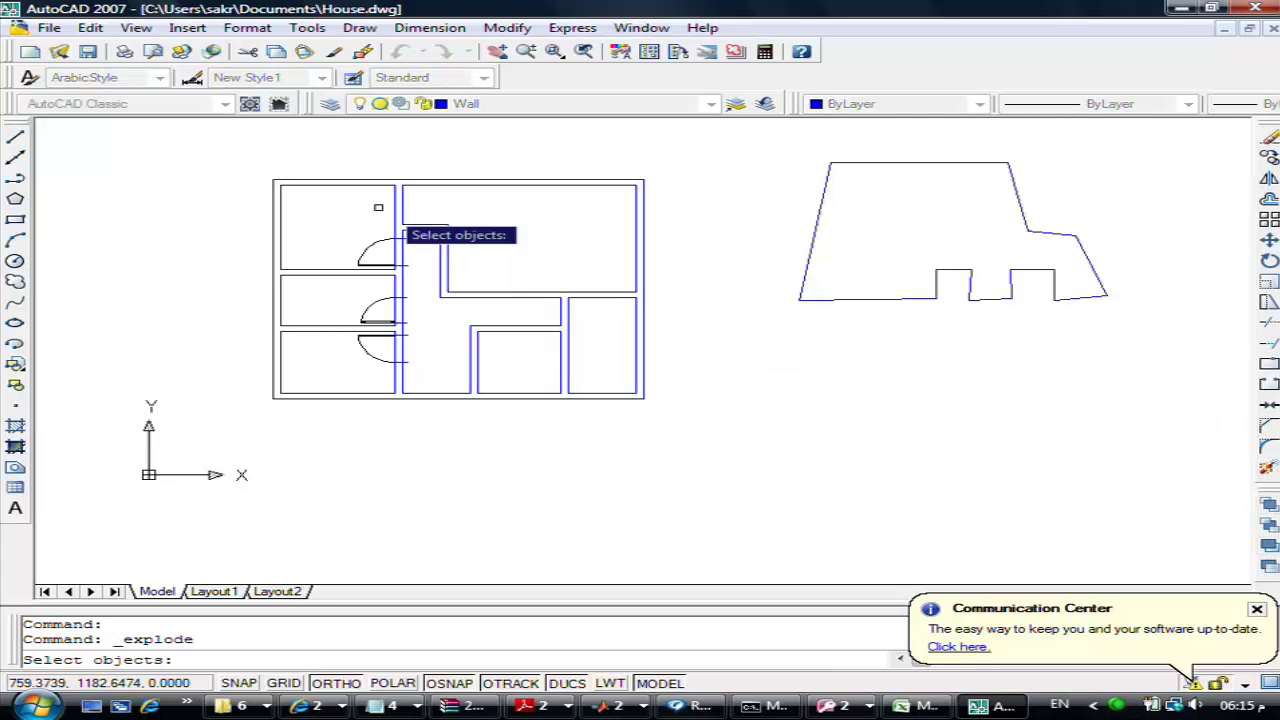
{"action": "left_click", "coordinate": [243, 158]}
{"action": "left_click", "coordinate": [690, 426]}
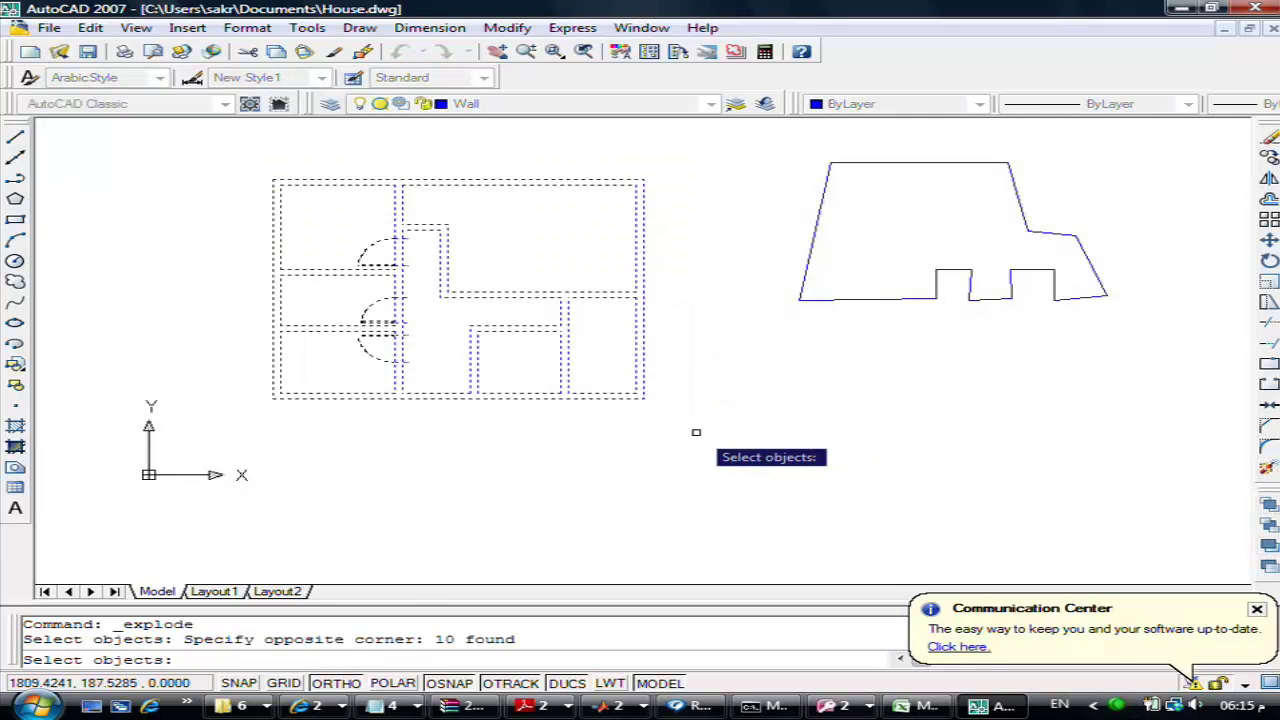
{"action": "key", "text": "Return"}
Trim with all objects as edges, cutting the wall lines out of the upper door's opening
{"action": "scroll", "coordinate": [414, 343], "scroll_direction": "up", "scroll_amount": 3}
{"action": "type", "text": "tr"}
{"action": "key", "text": "Return"}
{"action": "key", "text": "Return"}
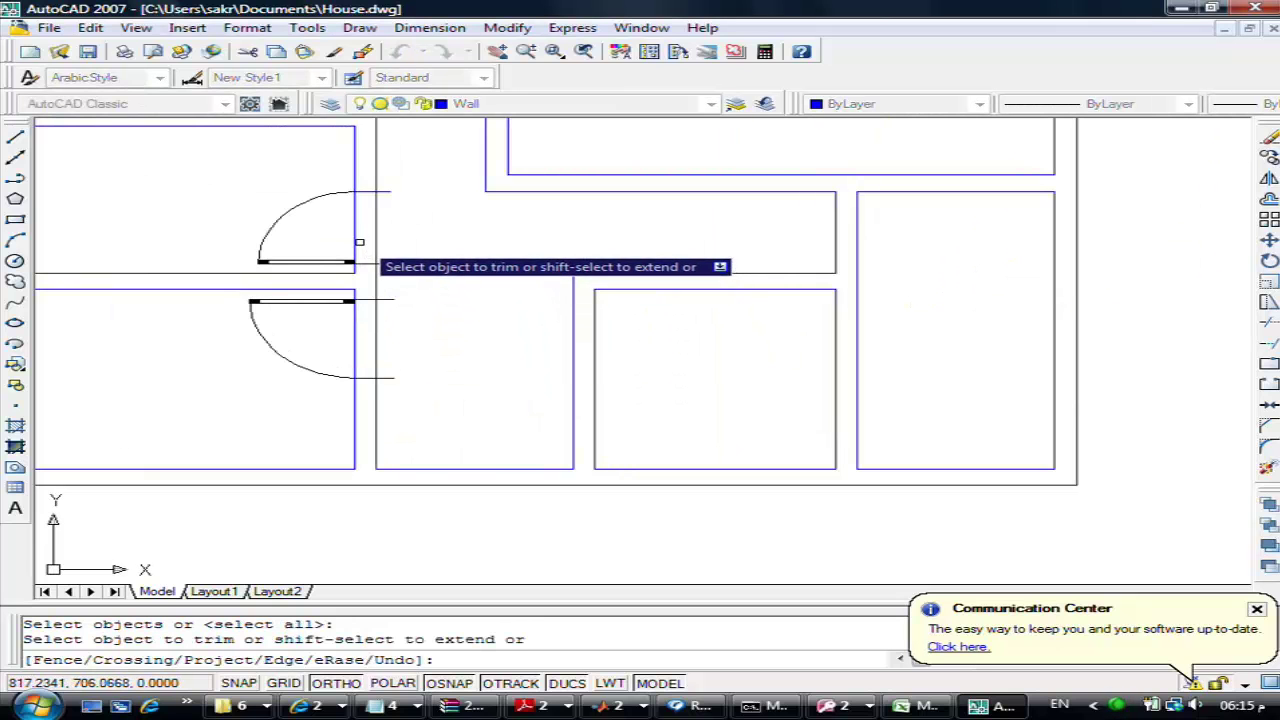
{"action": "left_click", "coordinate": [355, 238]}
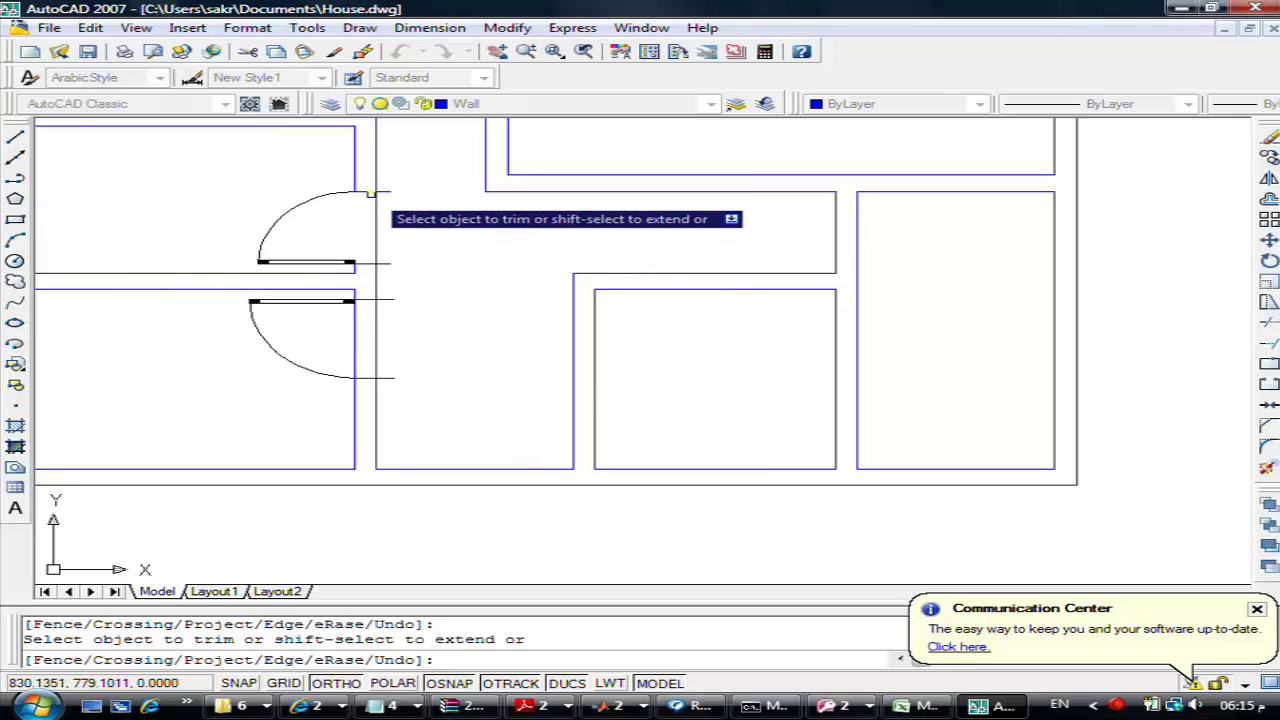
{"action": "left_click", "coordinate": [377, 203]}
{"action": "left_click", "coordinate": [384, 297]}
{"action": "left_click", "coordinate": [377, 316]}
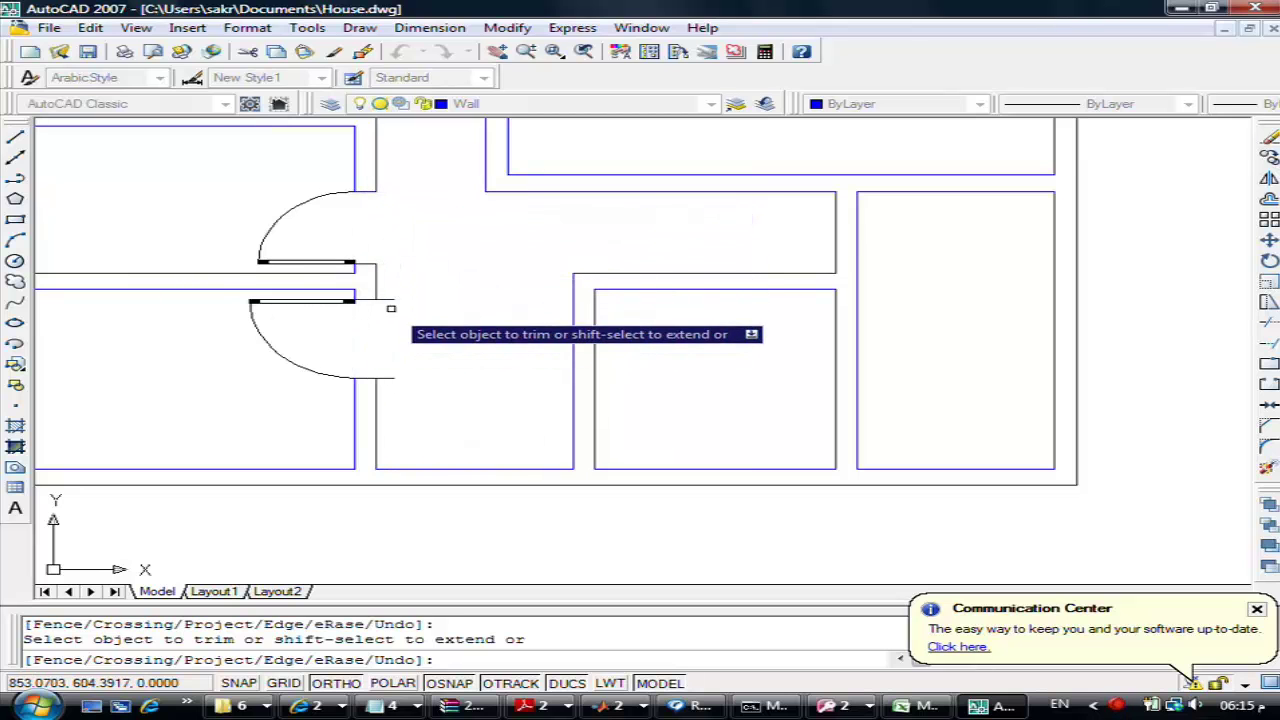
{"action": "left_click", "coordinate": [390, 306]}
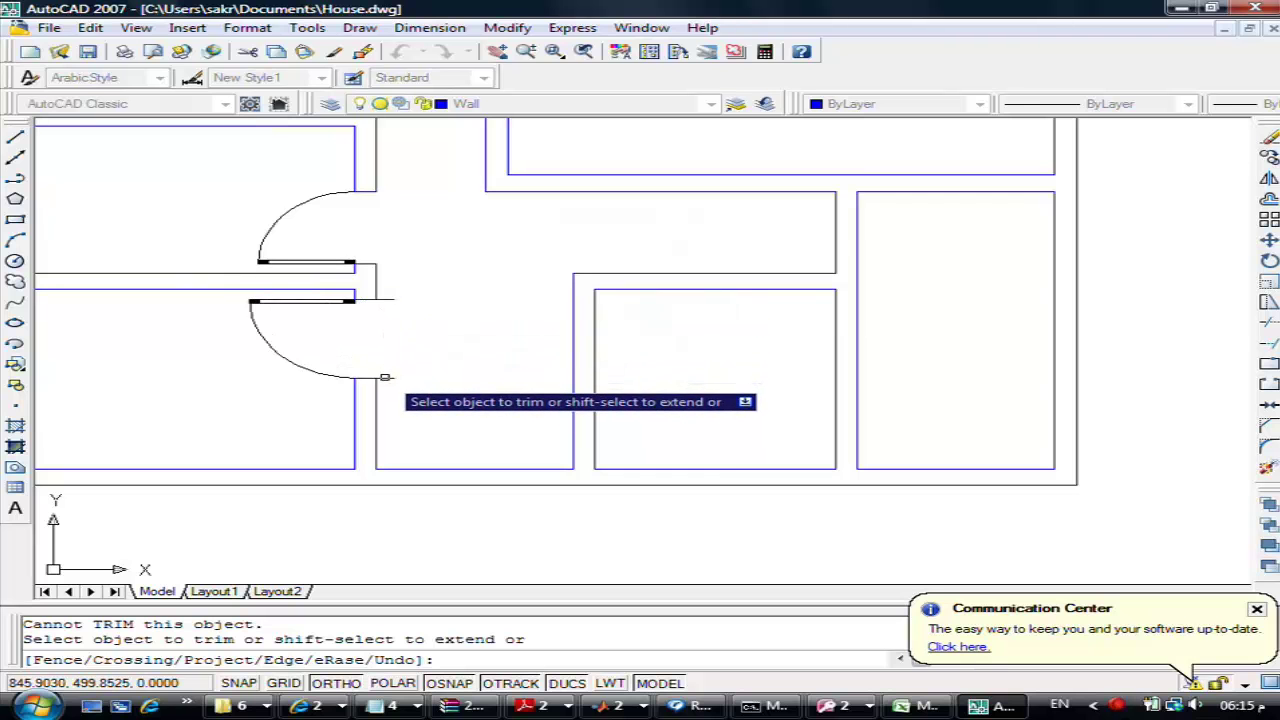
{"action": "key", "text": "Escape"}
Explode the right outline of the plan into separate lines
{"action": "left_click", "coordinate": [300, 301]}
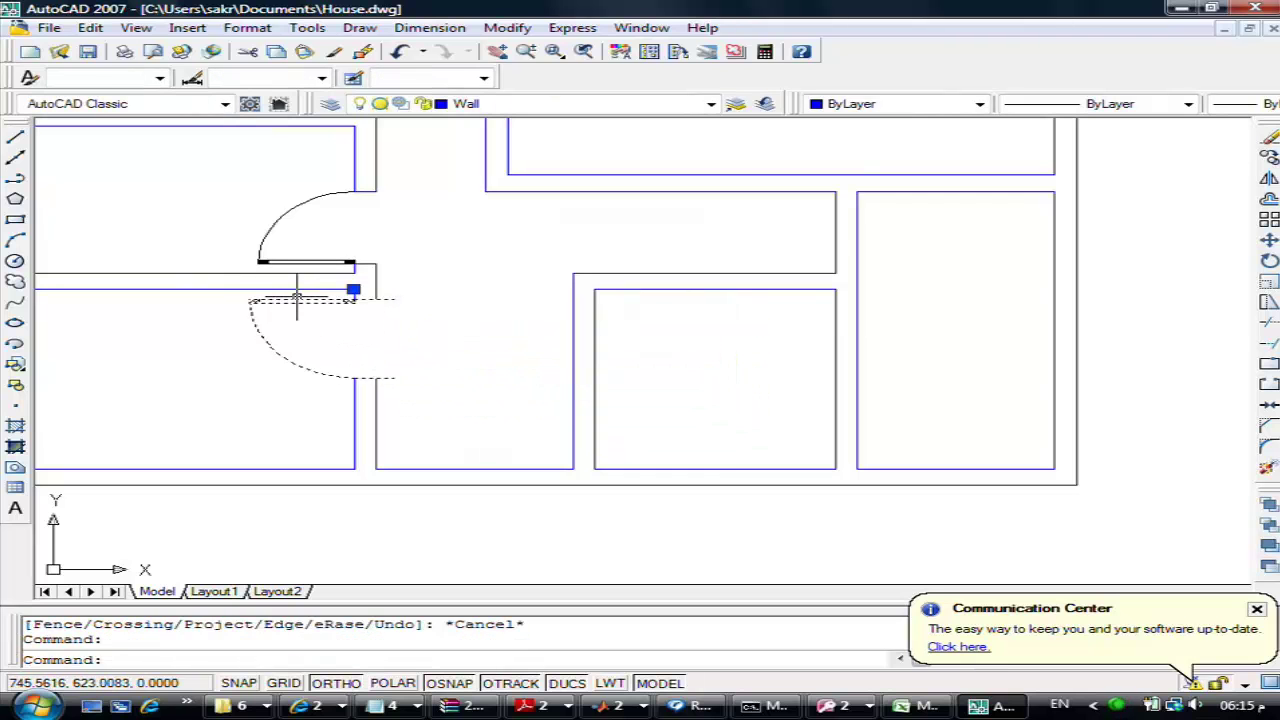
{"action": "key", "text": "Escape"}
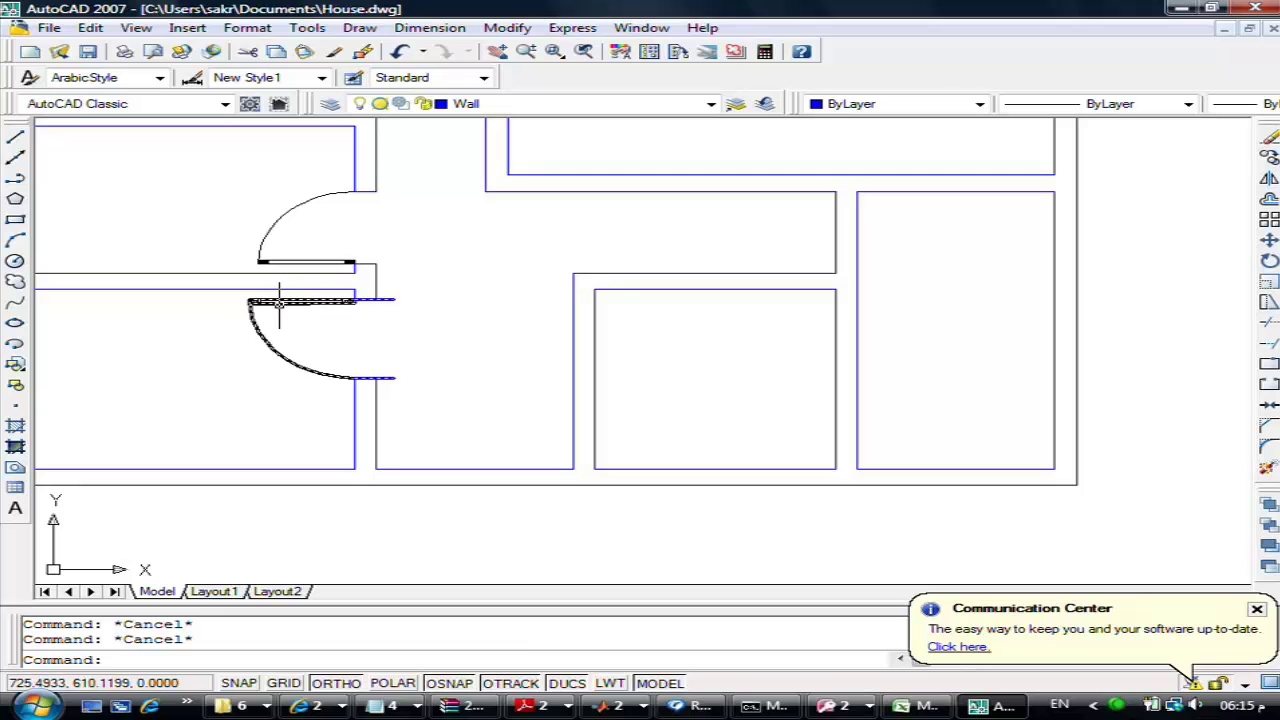
{"action": "scroll", "coordinate": [288, 298], "scroll_direction": "down", "scroll_amount": 2}
{"action": "scroll", "coordinate": [288, 298], "scroll_direction": "down", "scroll_amount": 2}
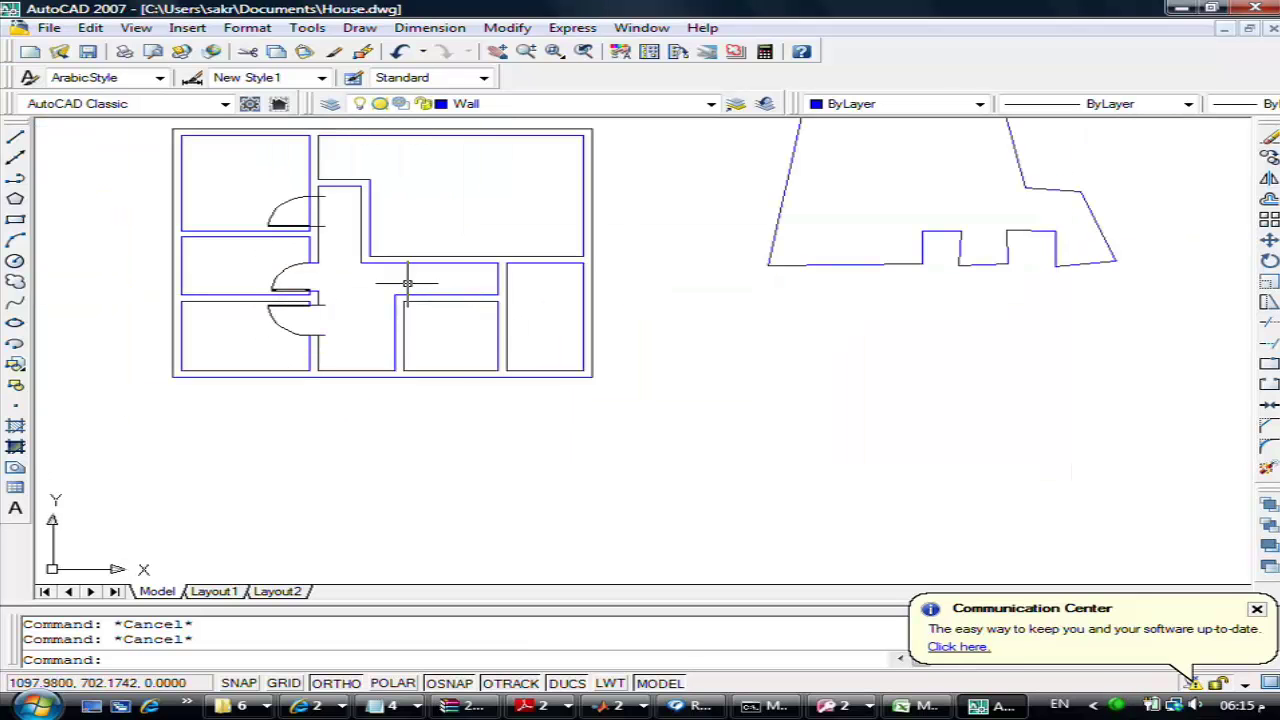
{"action": "scroll", "coordinate": [408, 281], "scroll_direction": "down", "scroll_amount": 1}
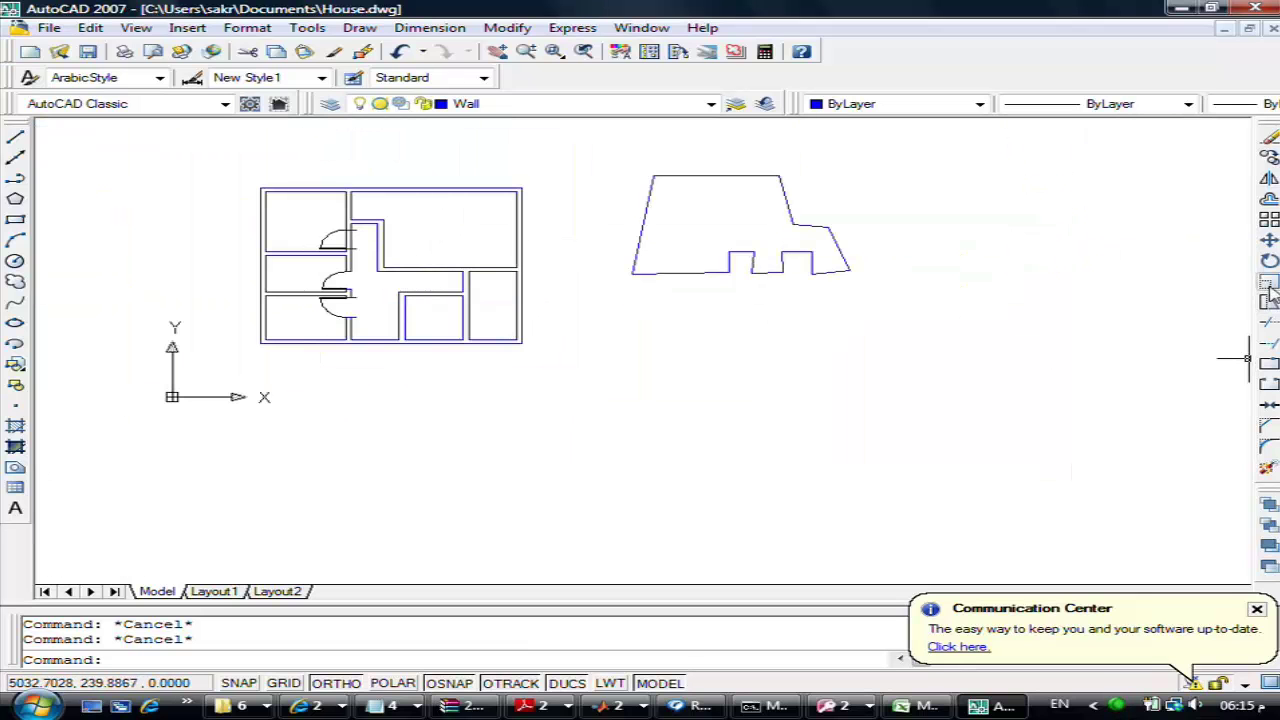
{"action": "left_click", "coordinate": [1268, 478]}
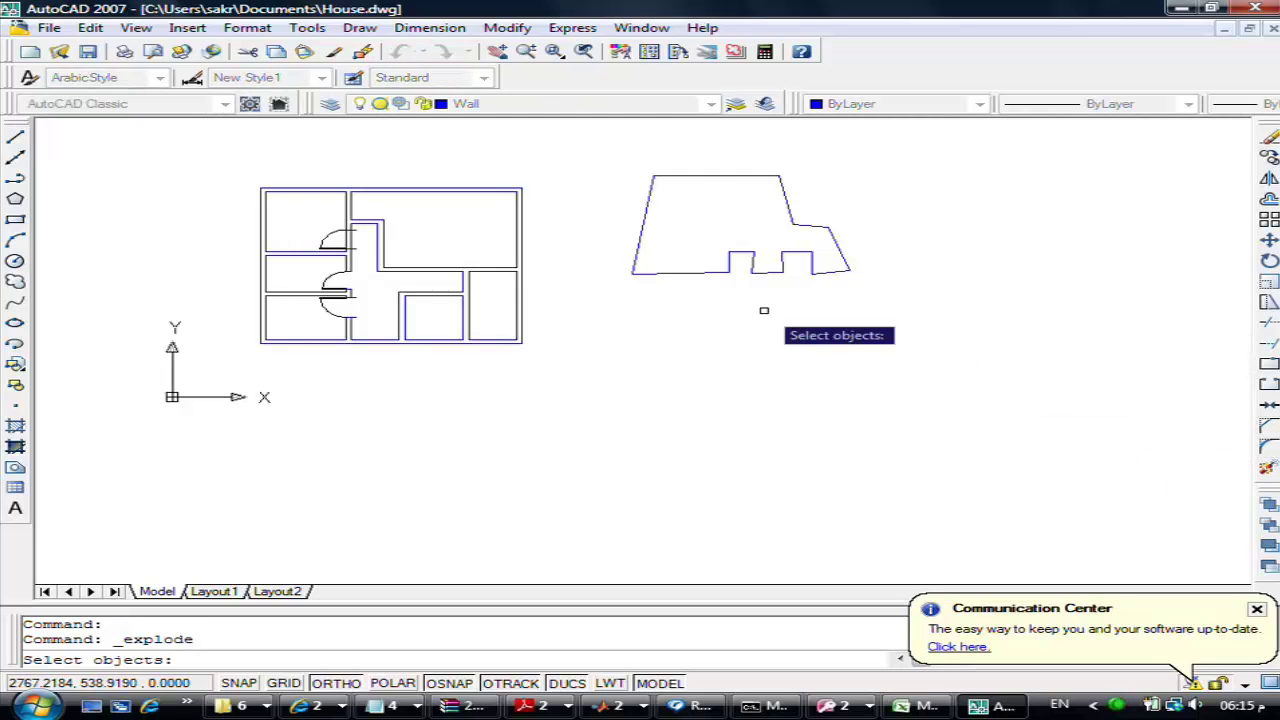
{"action": "left_click", "coordinate": [545, 151]}
{"action": "left_click", "coordinate": [247, 369]}
{"action": "key", "text": "Return"}
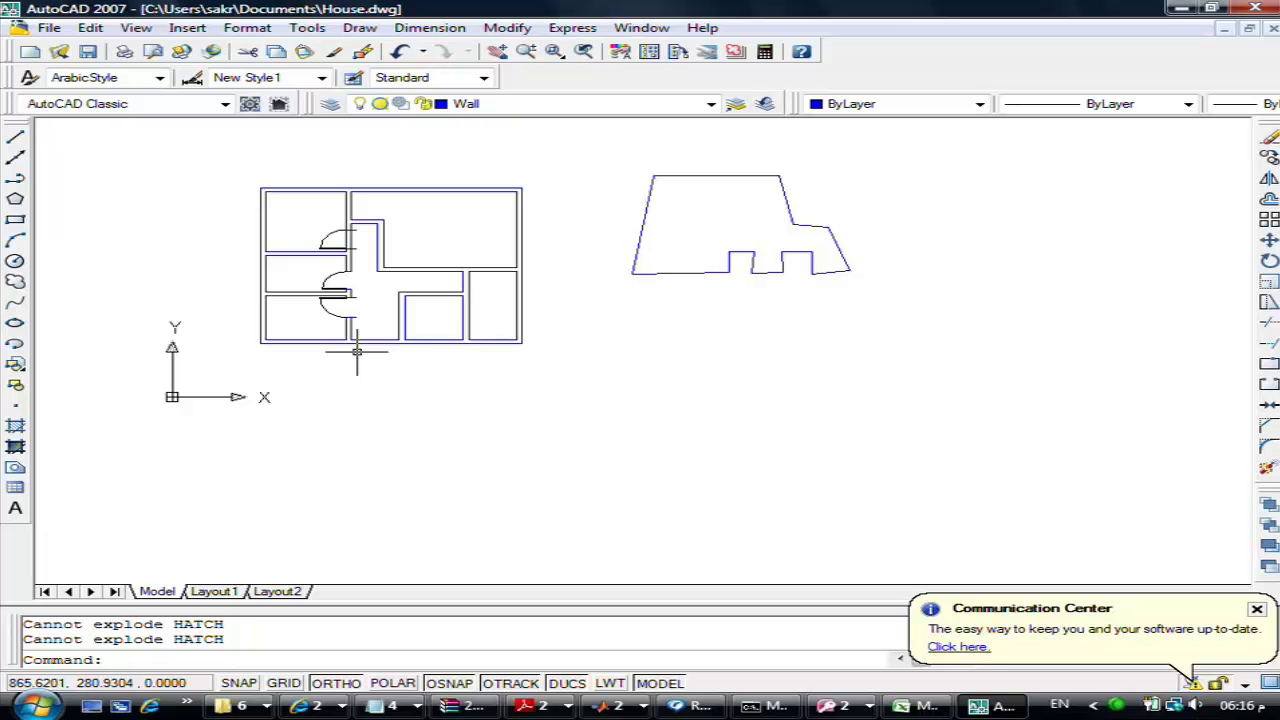
Trim (TR) the wall line blocking the upper-left door so it opens into the corridor
{"action": "scroll", "coordinate": [350, 335], "scroll_direction": "up", "scroll_amount": 2}
{"action": "scroll", "coordinate": [348, 322], "scroll_direction": "up", "scroll_amount": 3}
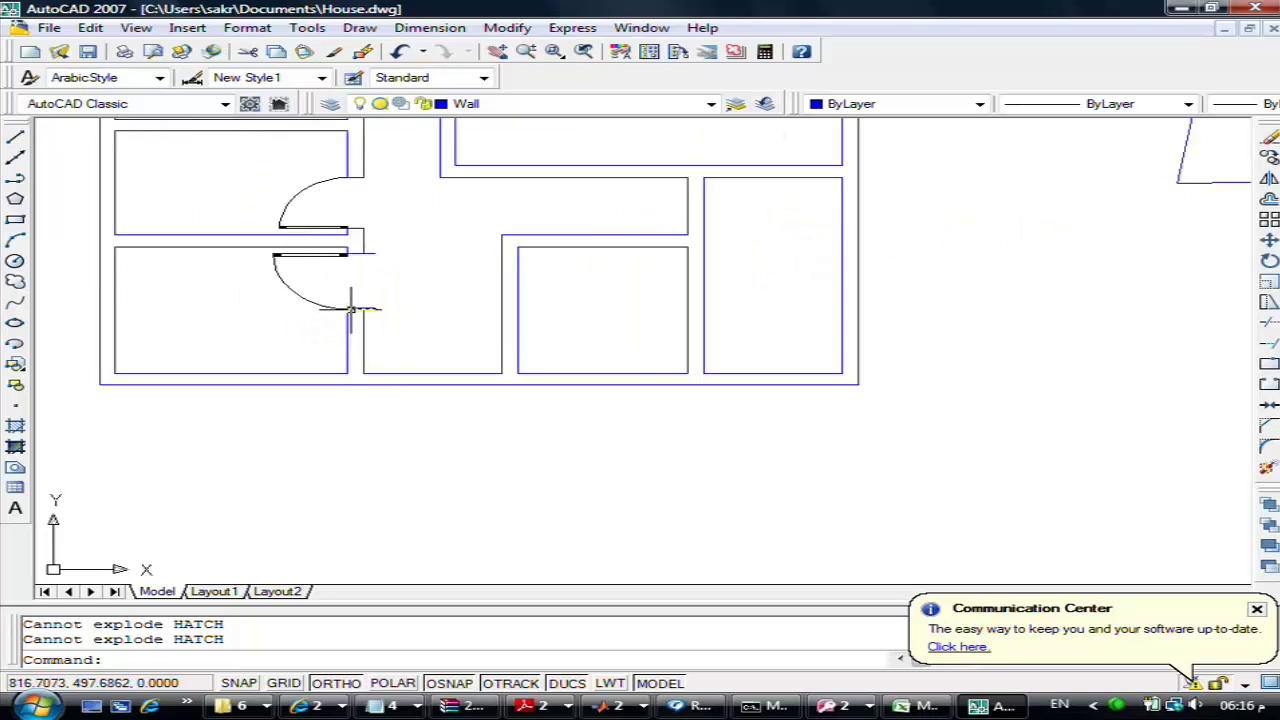
{"action": "scroll", "coordinate": [340, 321], "scroll_direction": "up", "scroll_amount": 2}
{"action": "type", "text": "tr"}
{"action": "key", "text": "Return"}
{"action": "key", "text": "Return"}
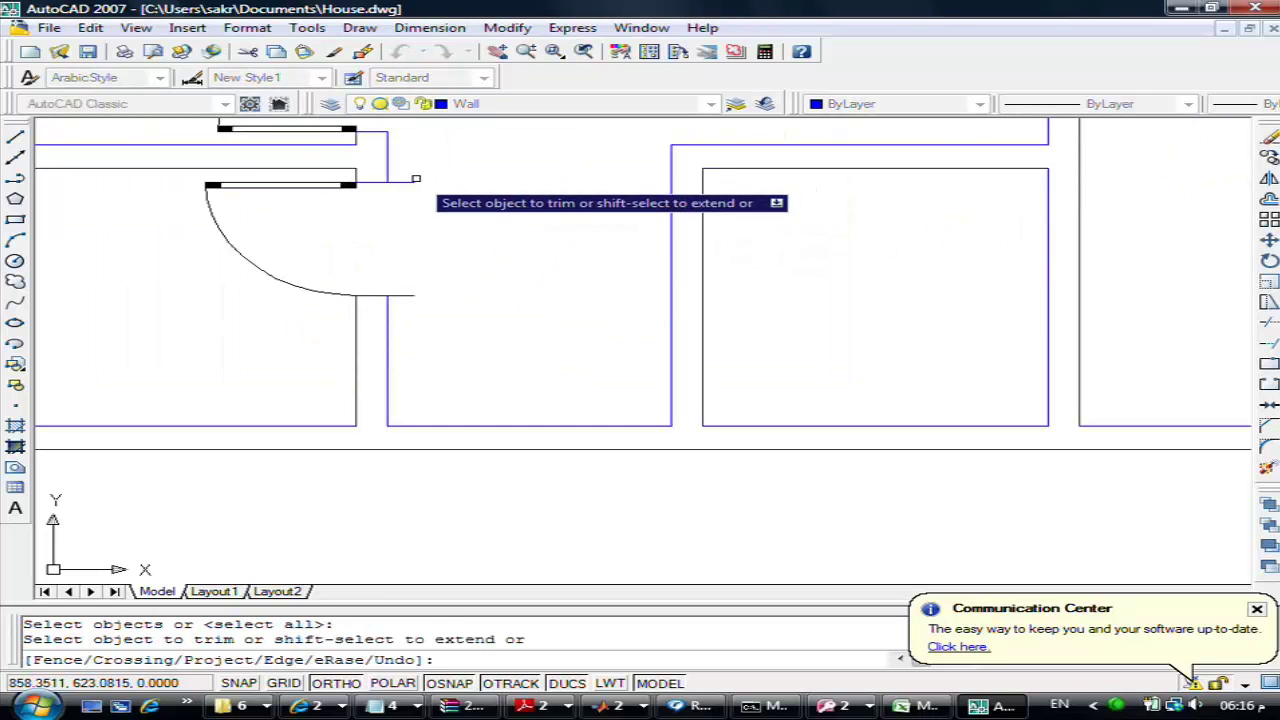
{"action": "scroll", "coordinate": [451, 213], "scroll_direction": "down", "scroll_amount": 3}
{"action": "middle_click_drag", "start_coordinate": [451, 213], "coordinate": [434, 405]}
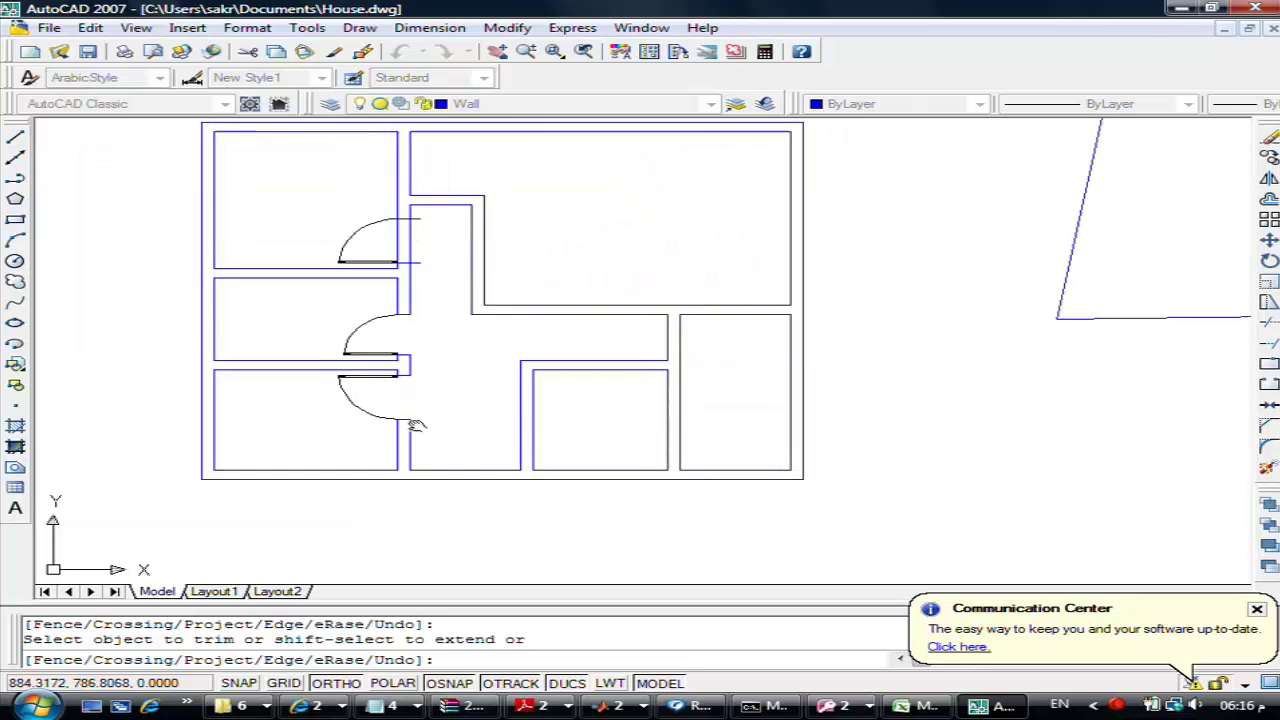
{"action": "left_click", "coordinate": [410, 255]}
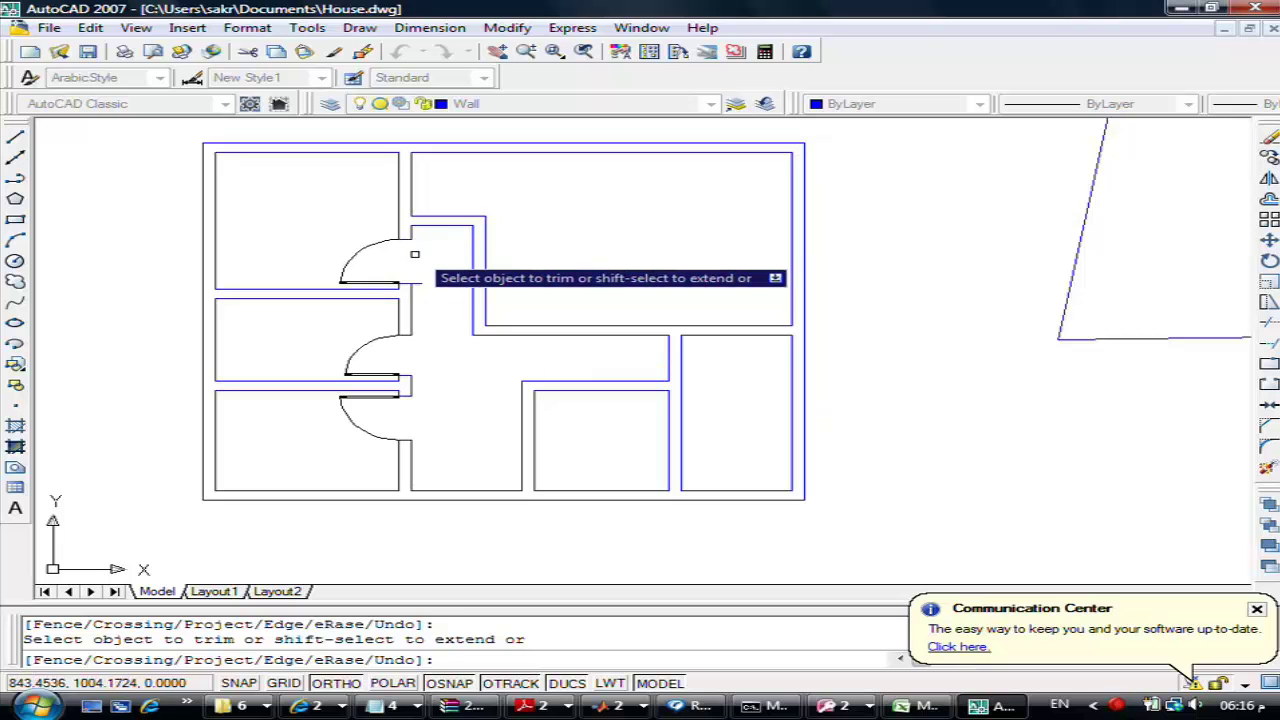
{"action": "key", "text": "Escape"}
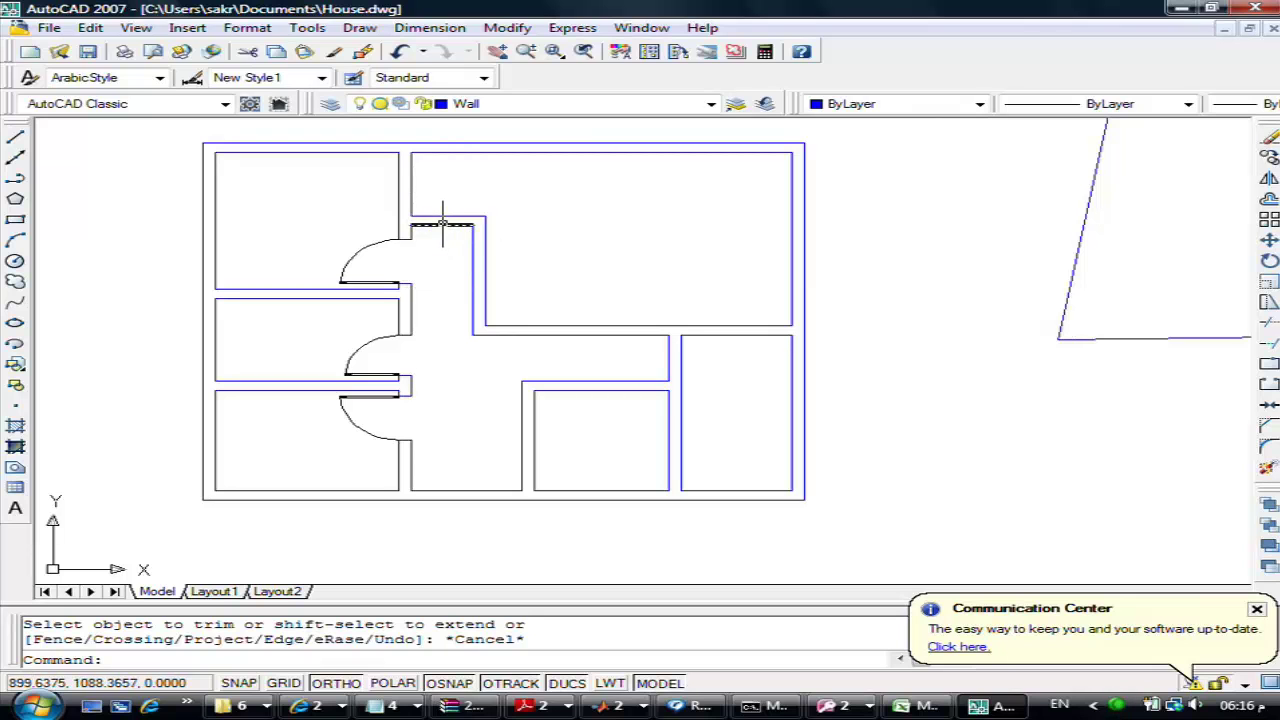
Review the RightDoor Insert Block settings and file browser, cancel both, and reopen the Insert menu
{"action": "left_click", "coordinate": [190, 30]}
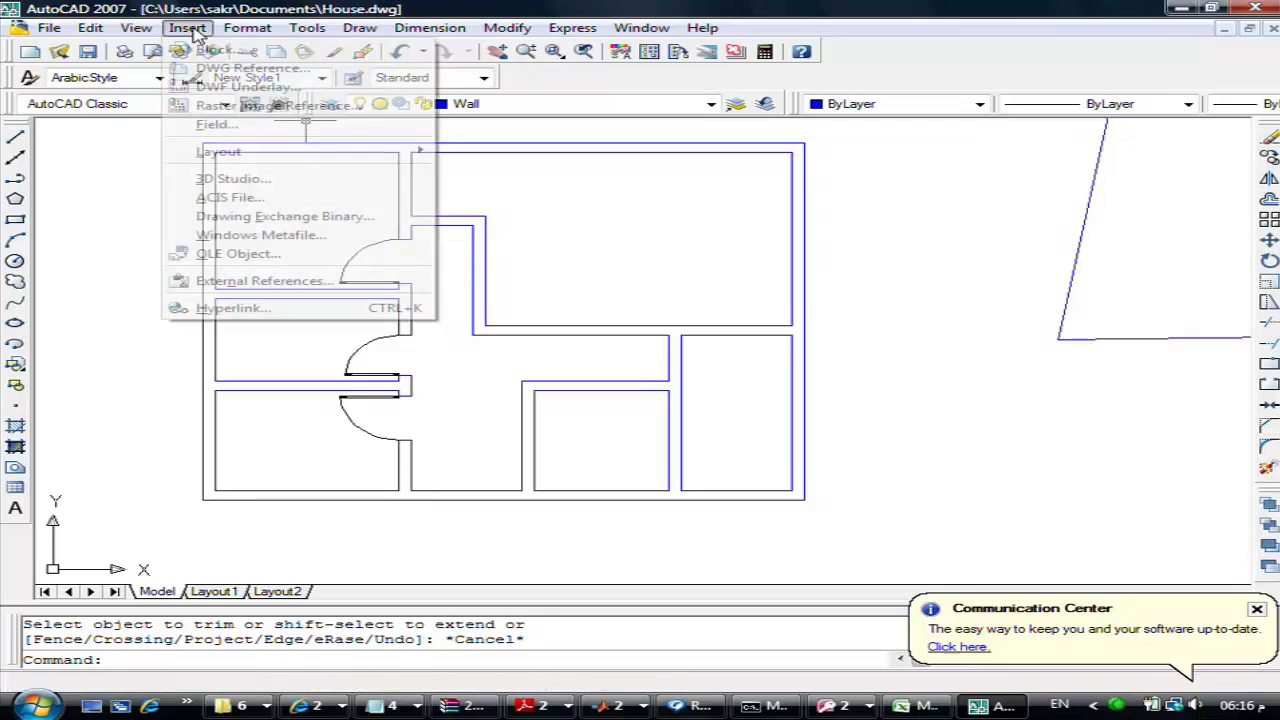
{"action": "left_click", "coordinate": [210, 50]}
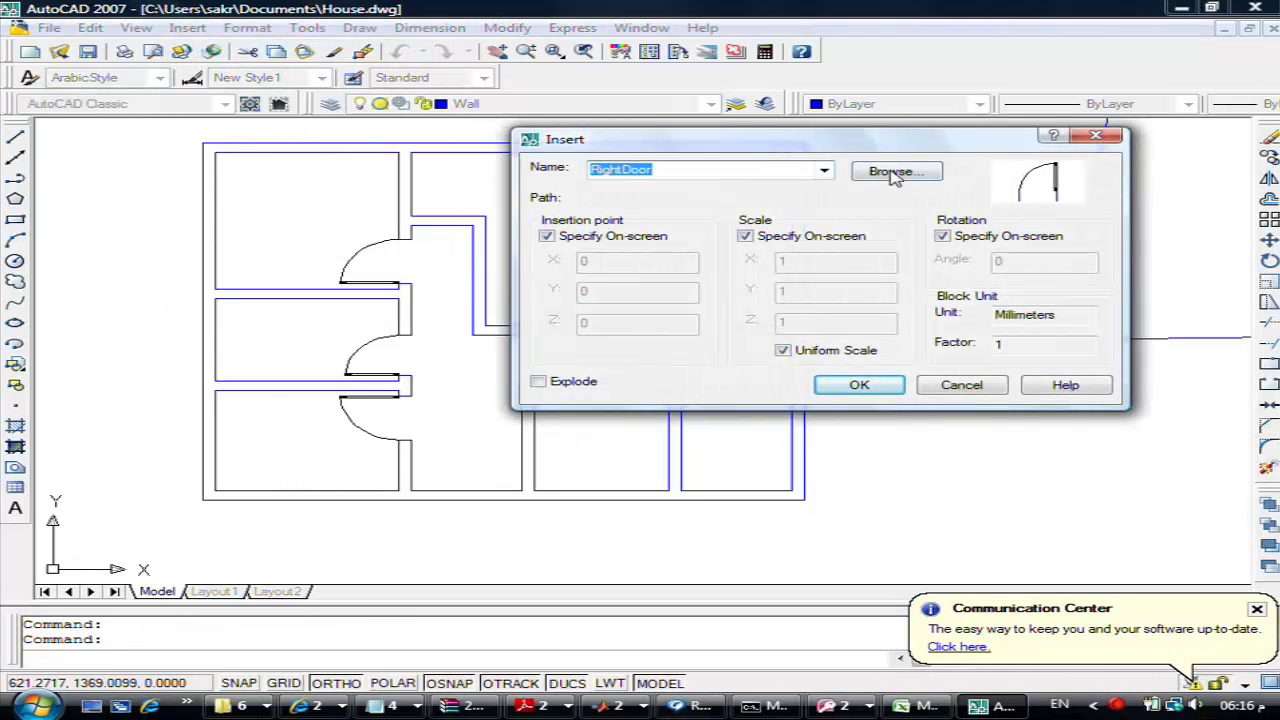
{"action": "left_click", "coordinate": [895, 175]}
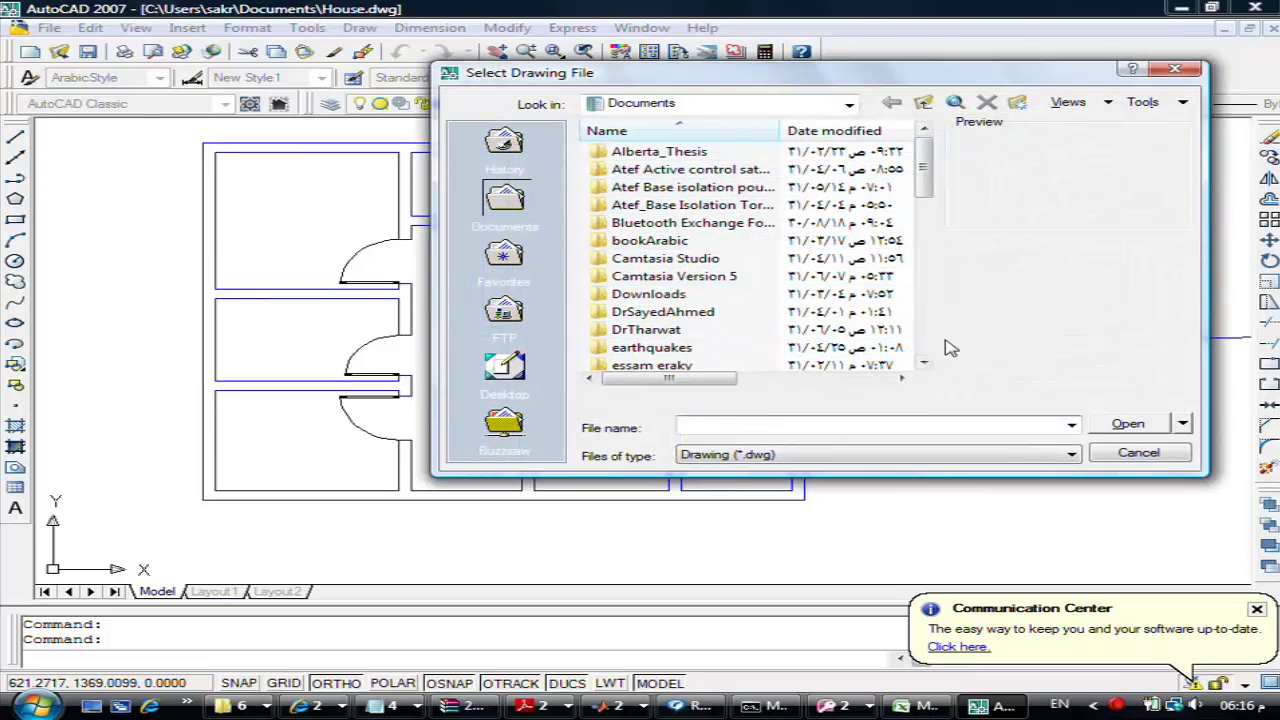
{"action": "left_click", "coordinate": [1126, 454]}
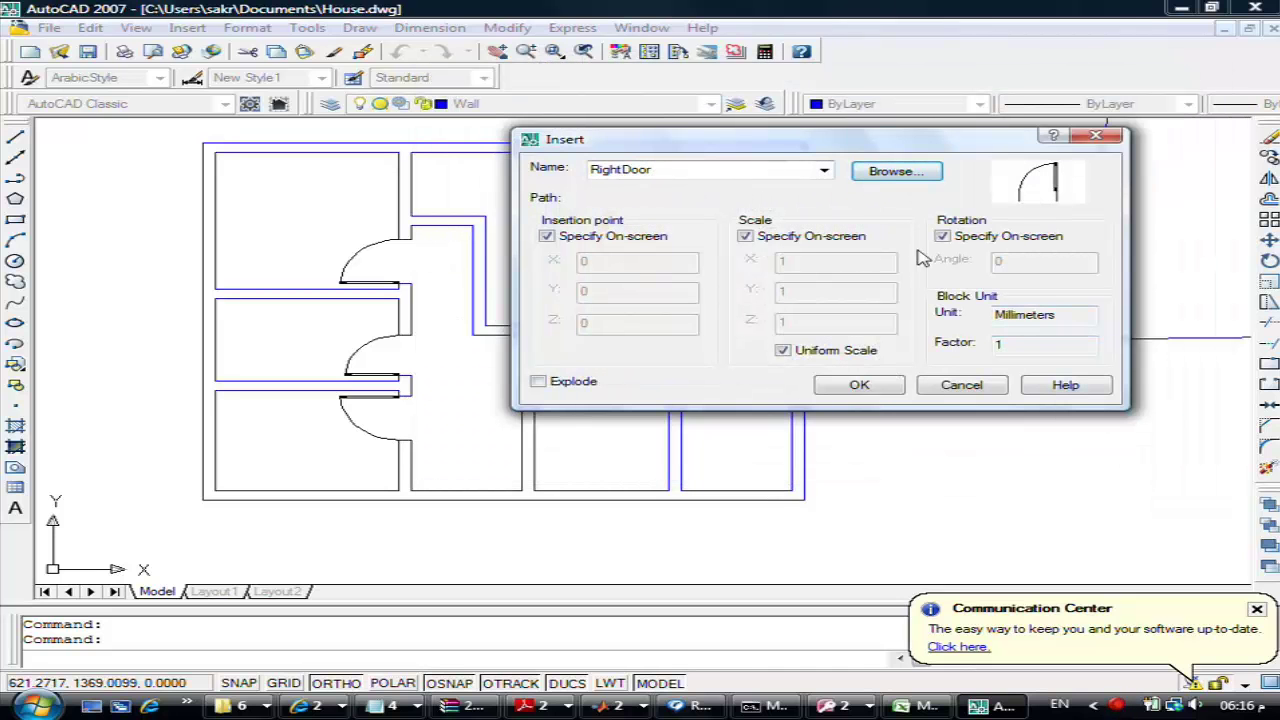
{"action": "left_click", "coordinate": [995, 386]}
{"action": "left_click", "coordinate": [187, 28]}
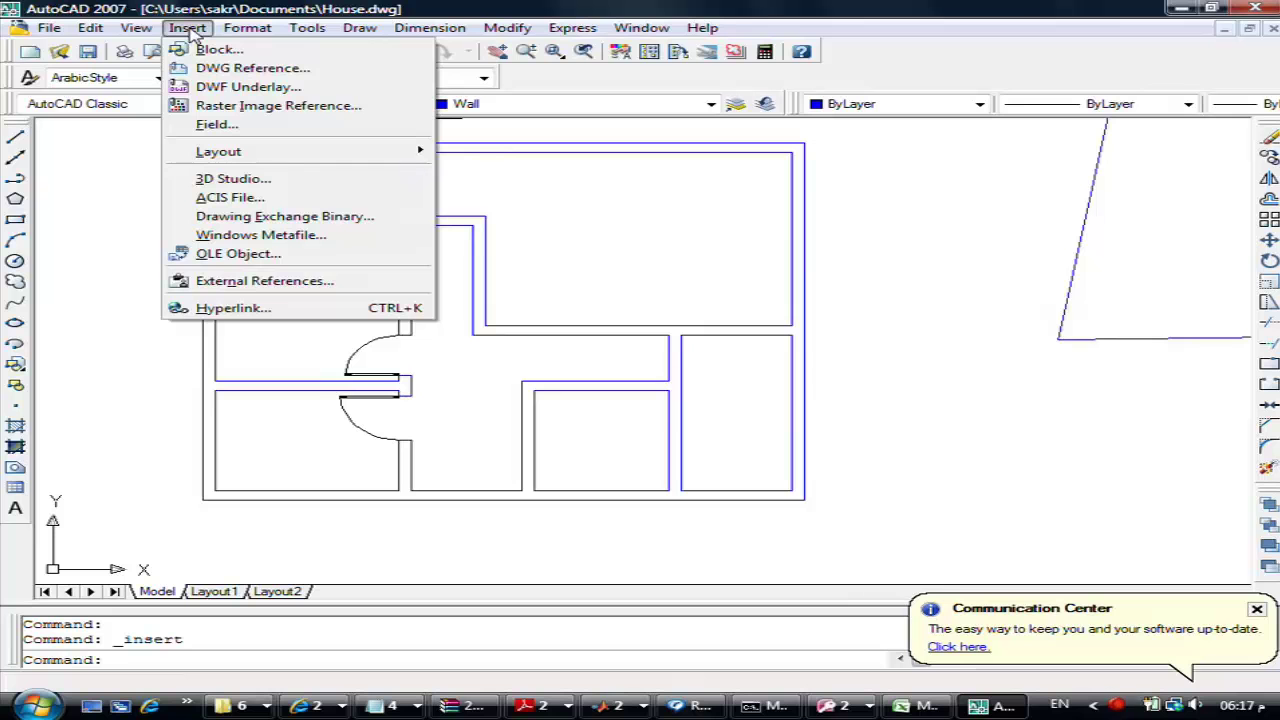
From the Insert Block dialog, browse Local Disk (C:) and open Program Files
{"action": "left_click", "coordinate": [205, 49]}
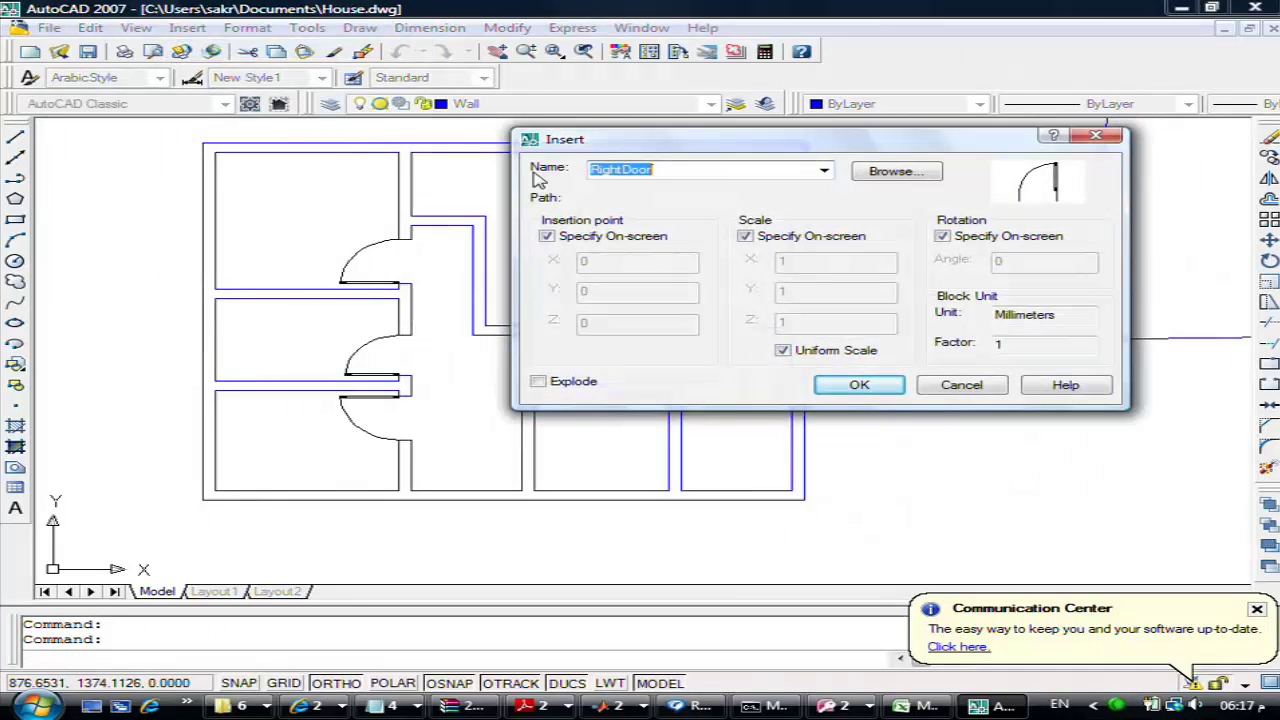
{"action": "left_click", "coordinate": [889, 172]}
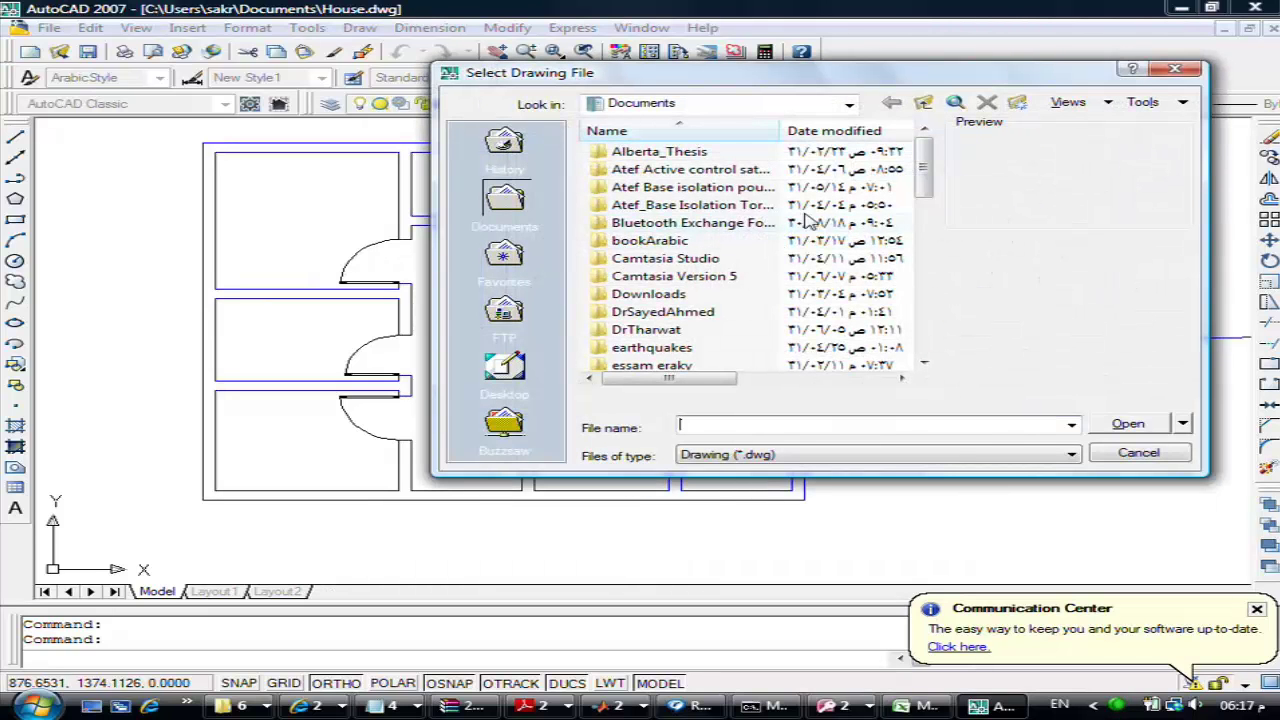
{"action": "left_click", "coordinate": [849, 104]}
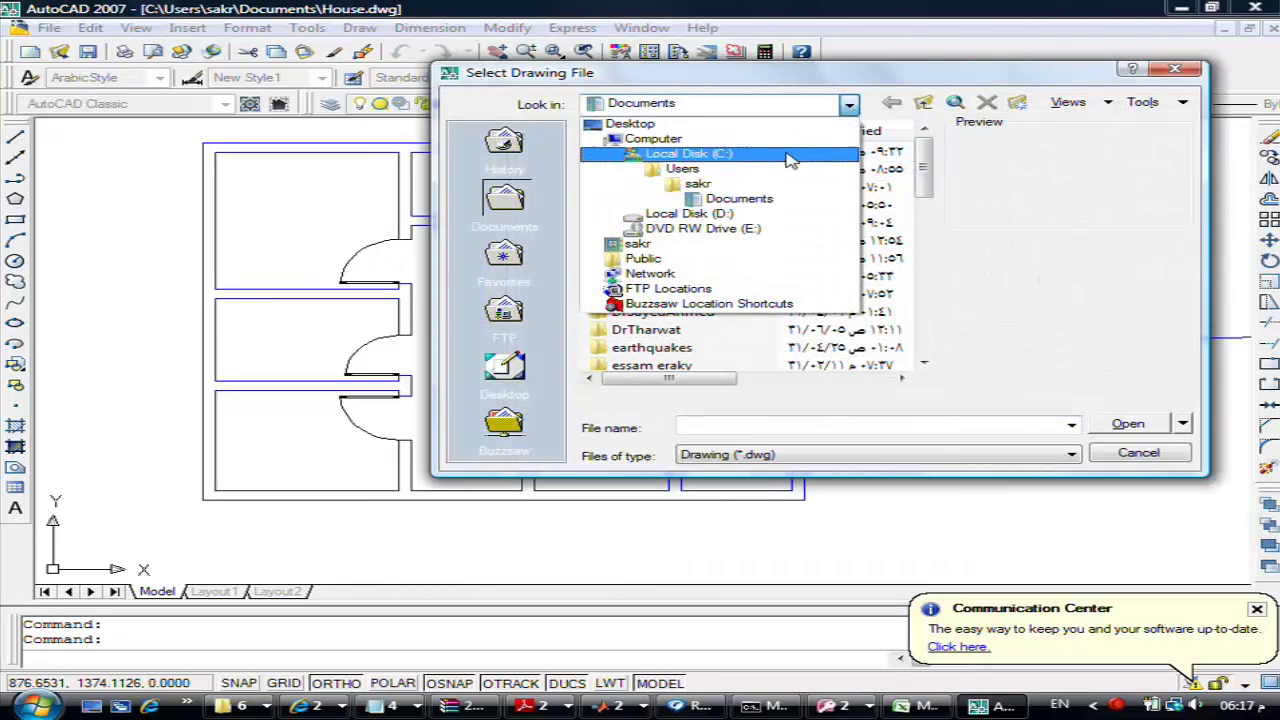
{"action": "left_click", "coordinate": [840, 155]}
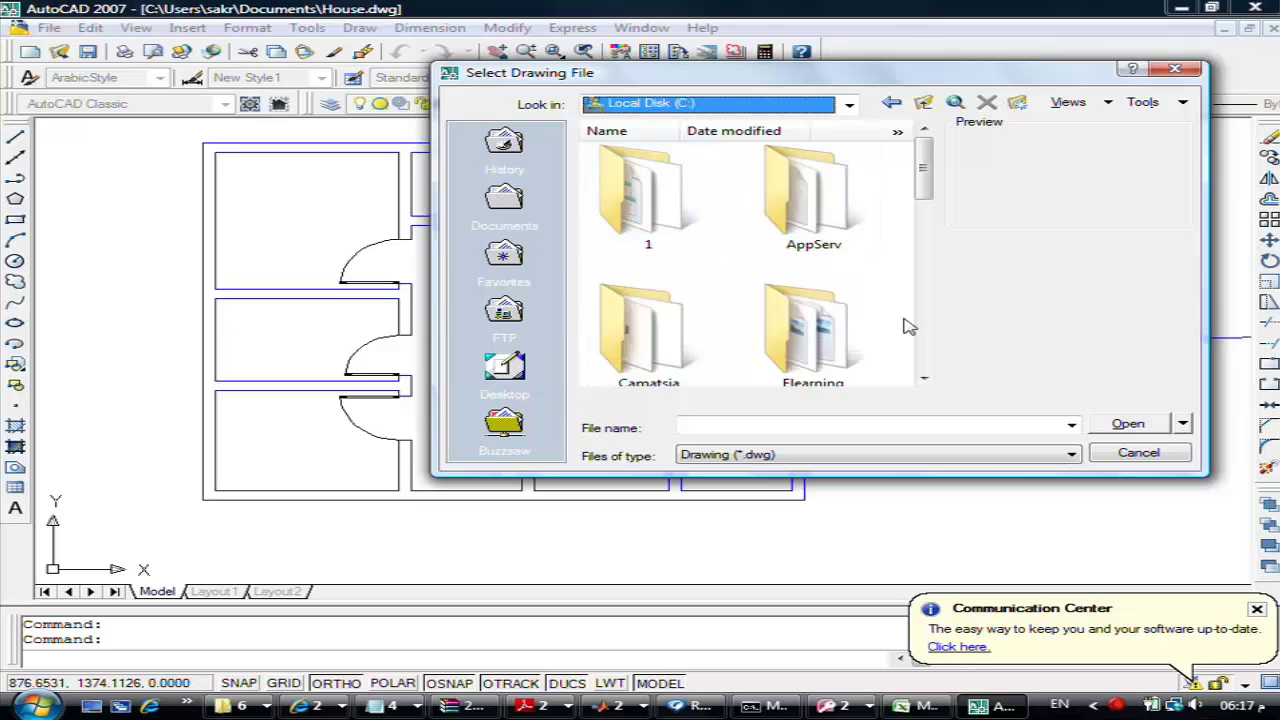
{"action": "left_click", "coordinate": [925, 343]}
{"action": "left_click", "coordinate": [925, 343]}
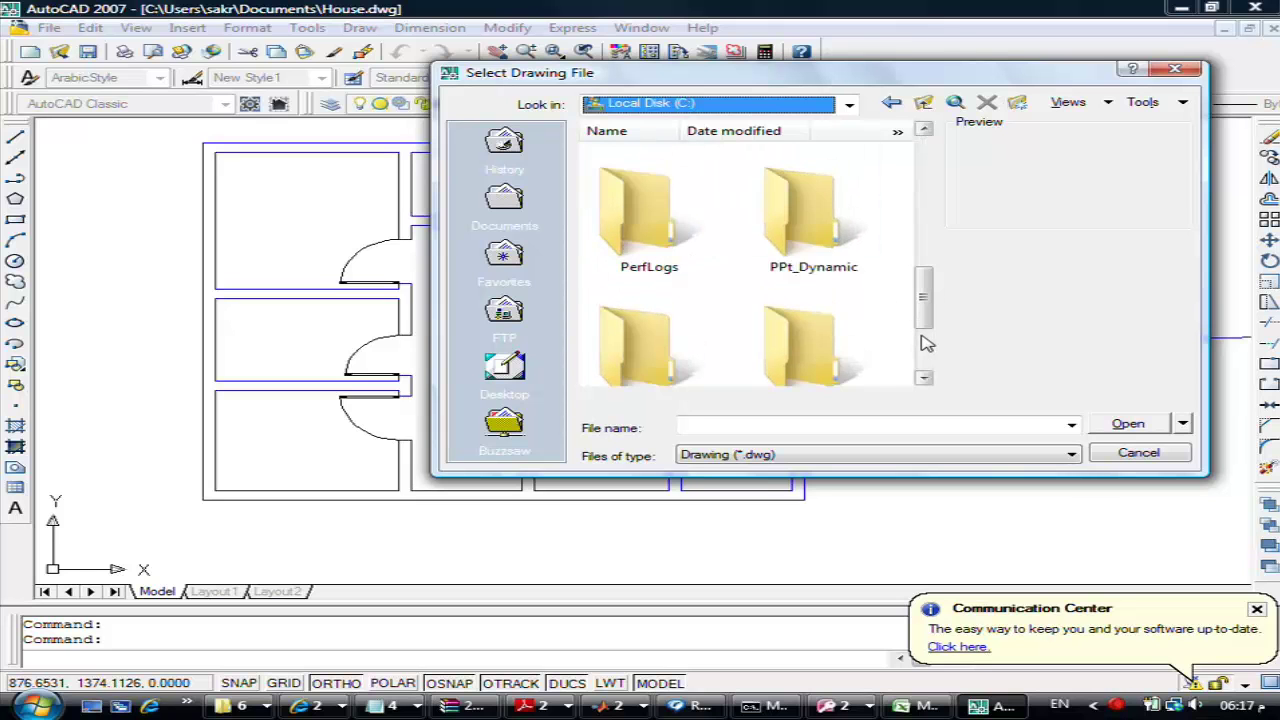
{"action": "left_click", "coordinate": [925, 343]}
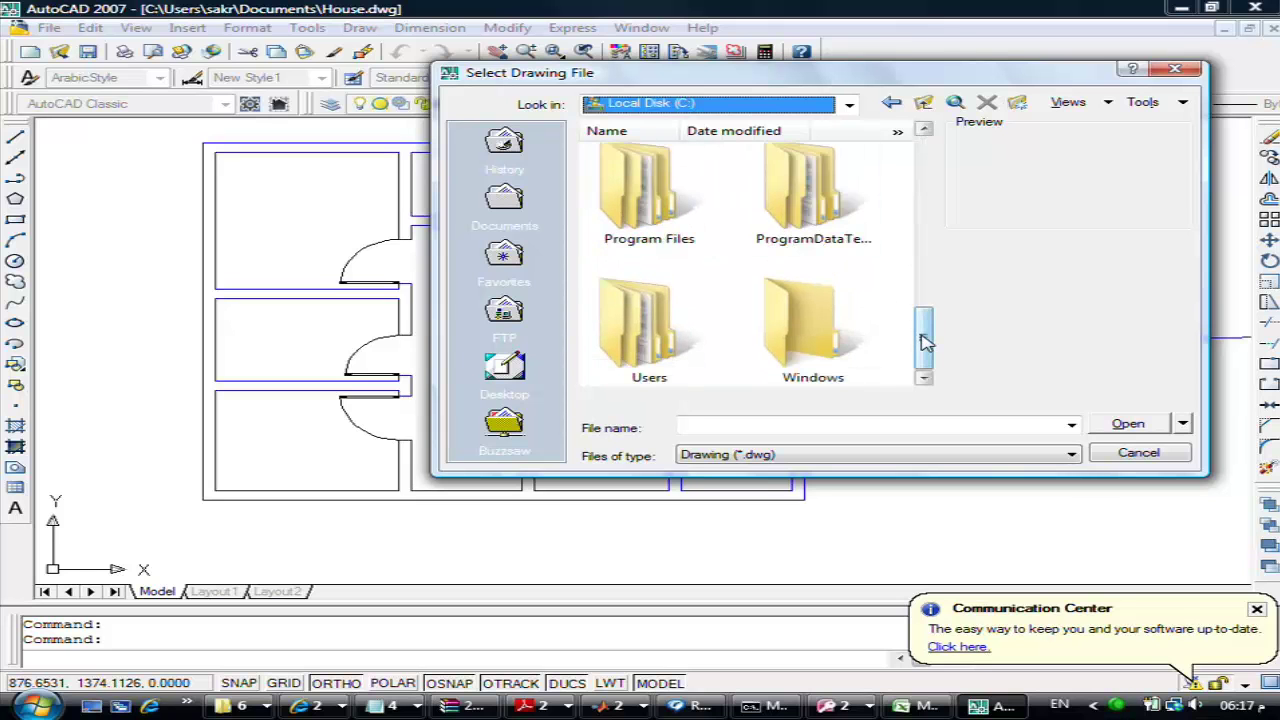
{"action": "double_click", "coordinate": [645, 210]}
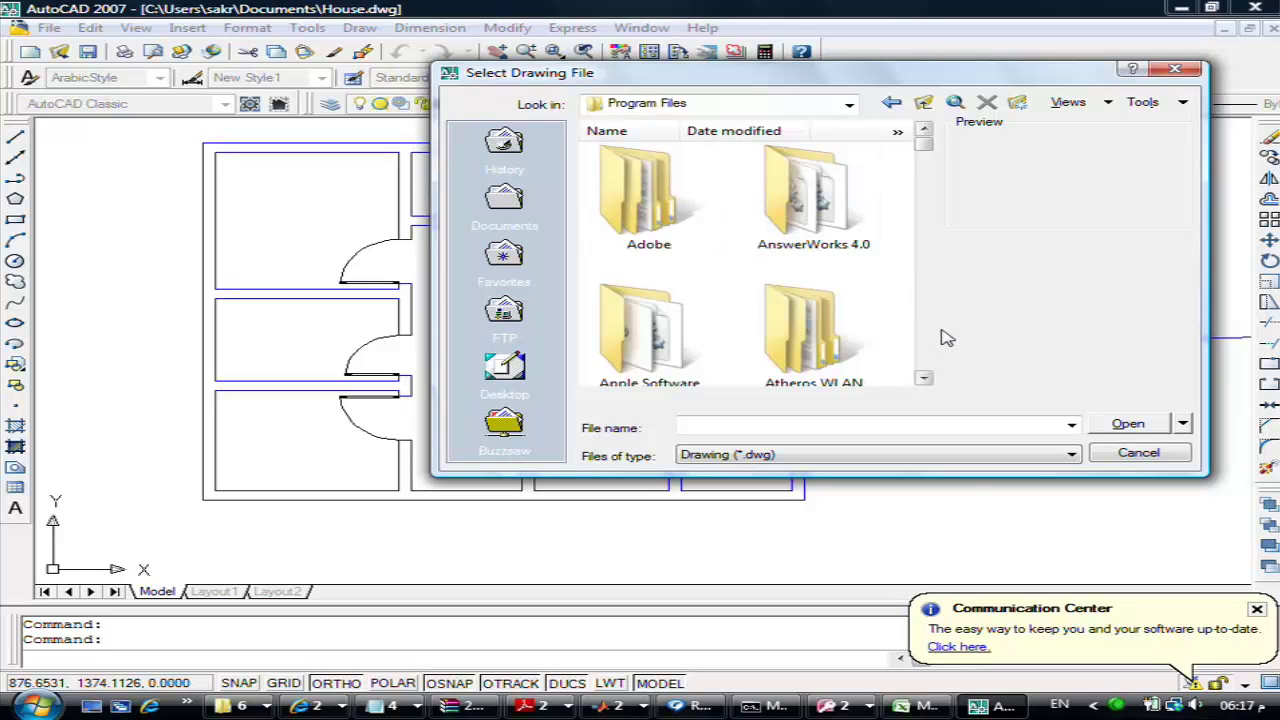
Scroll the folder list to open Autodesk, then cancel the file browser
{"action": "left_click", "coordinate": [923, 380]}
{"action": "left_click", "coordinate": [923, 380]}
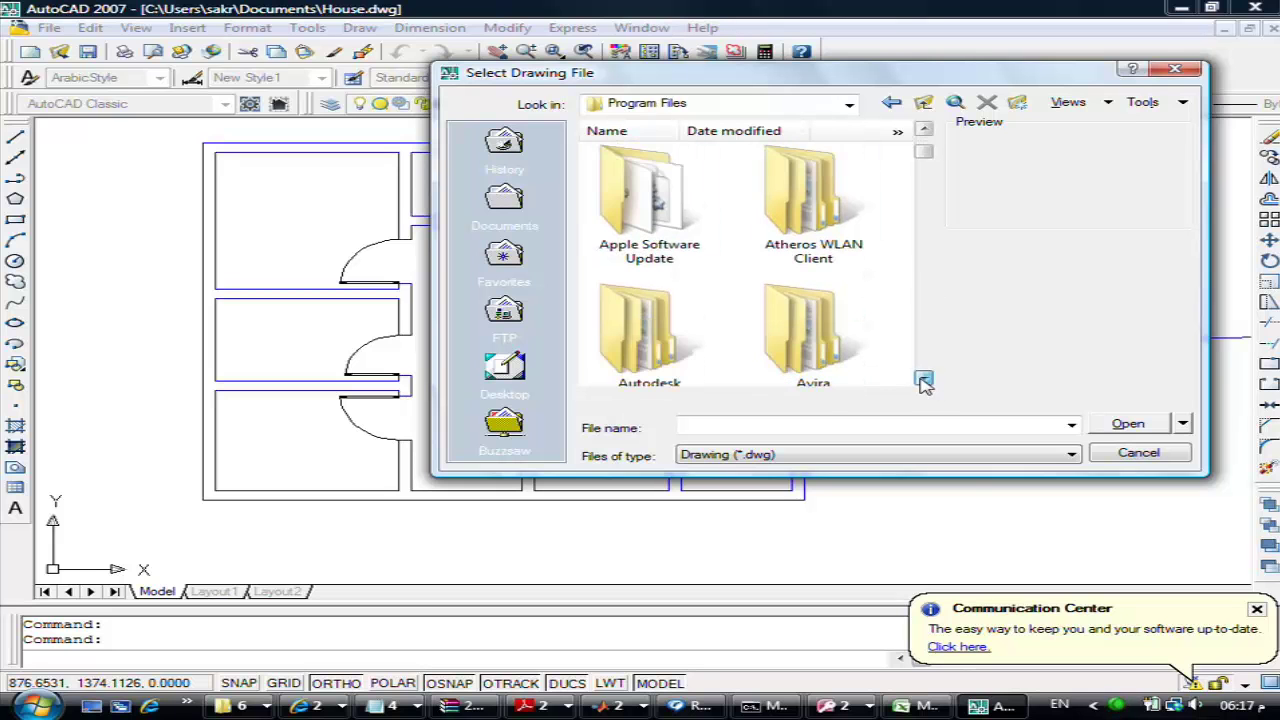
{"action": "left_click", "coordinate": [923, 380]}
{"action": "left_click", "coordinate": [923, 380]}
{"action": "left_click", "coordinate": [923, 380]}
{"action": "left_click", "coordinate": [923, 380]}
{"action": "left_click", "coordinate": [923, 380]}
{"action": "left_click", "coordinate": [923, 380]}
{"action": "left_click", "coordinate": [923, 380]}
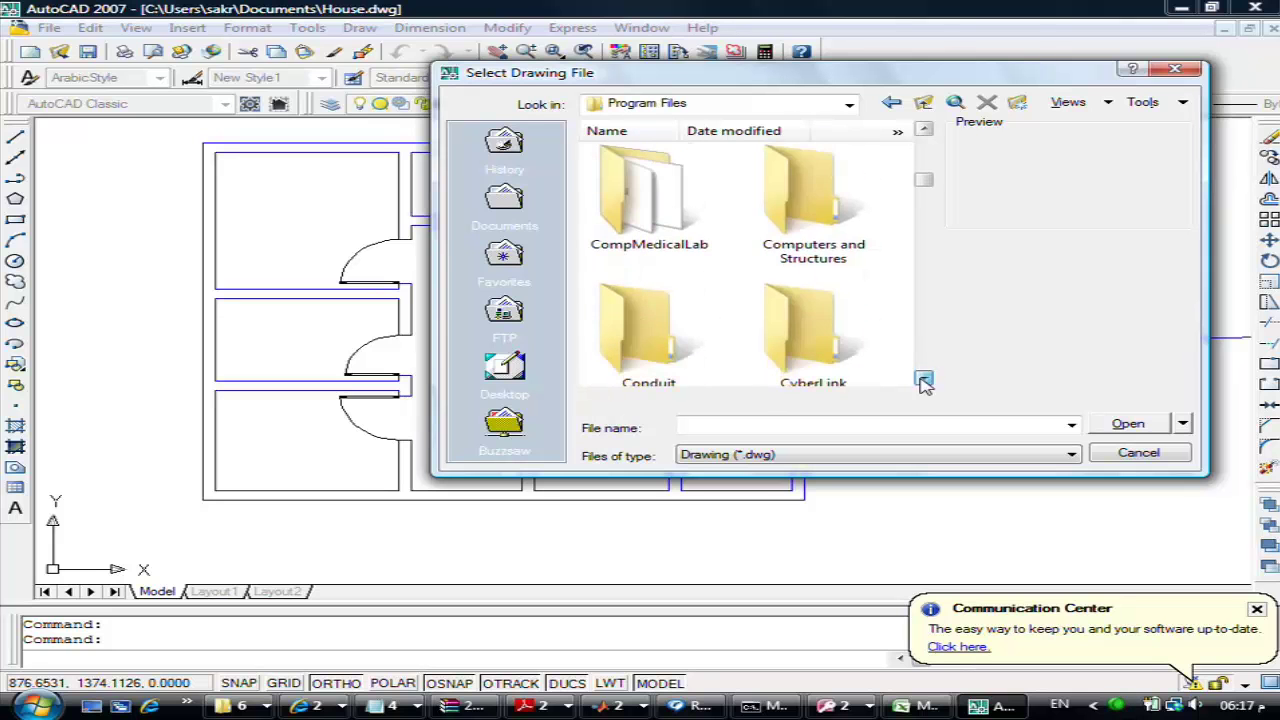
{"action": "left_click", "coordinate": [923, 131]}
{"action": "left_click", "coordinate": [923, 131]}
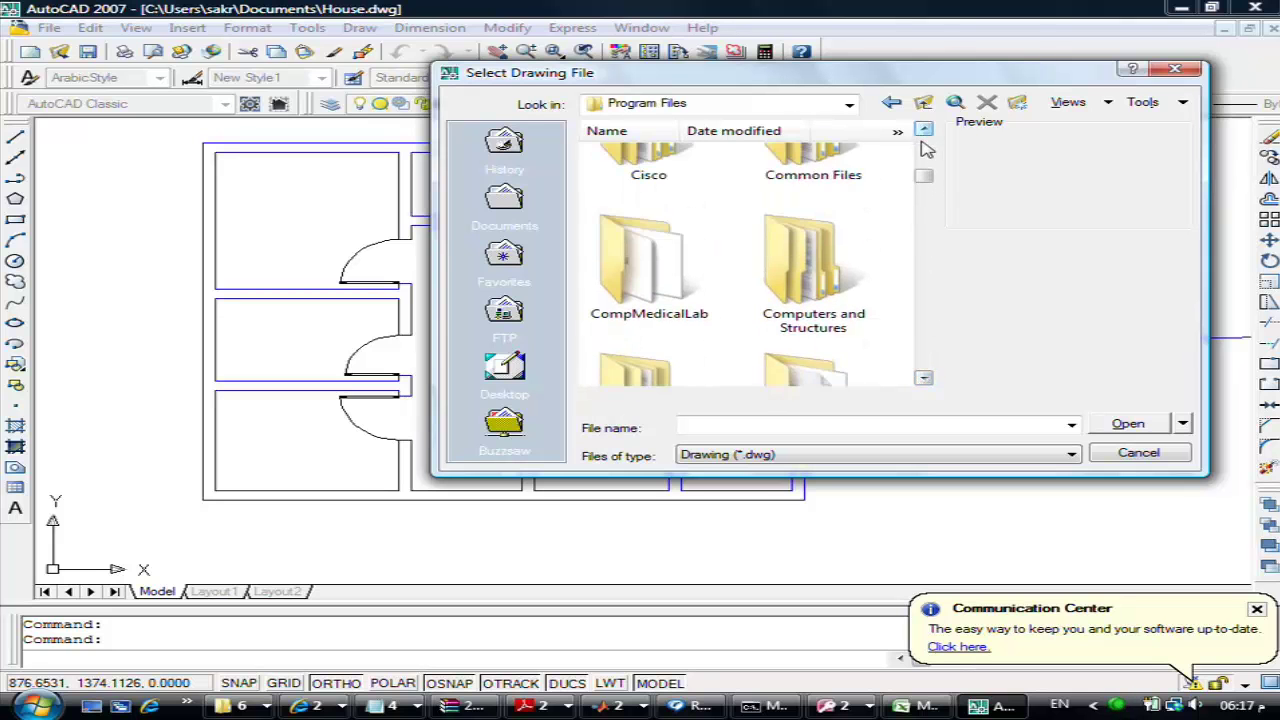
{"action": "left_click", "coordinate": [923, 131]}
{"action": "left_click", "coordinate": [923, 131]}
{"action": "left_click", "coordinate": [923, 131]}
{"action": "left_click", "coordinate": [923, 131]}
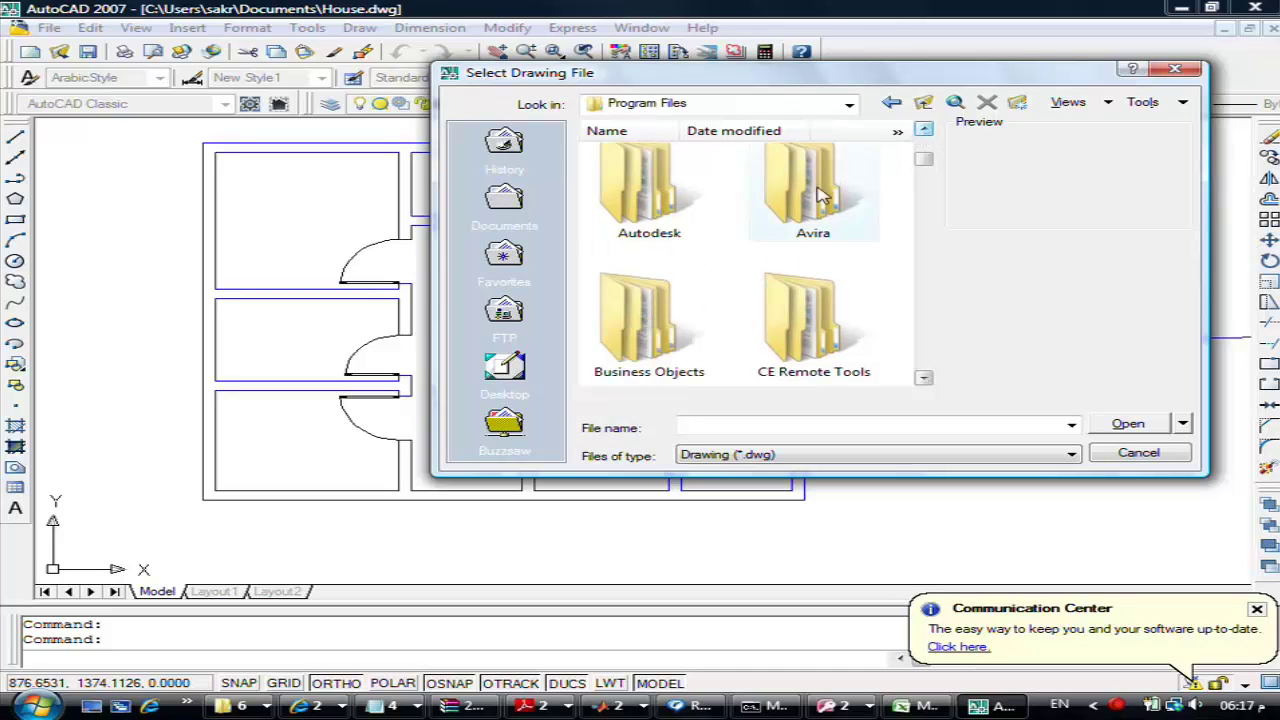
{"action": "left_click", "coordinate": [923, 131]}
{"action": "left_click", "coordinate": [923, 131]}
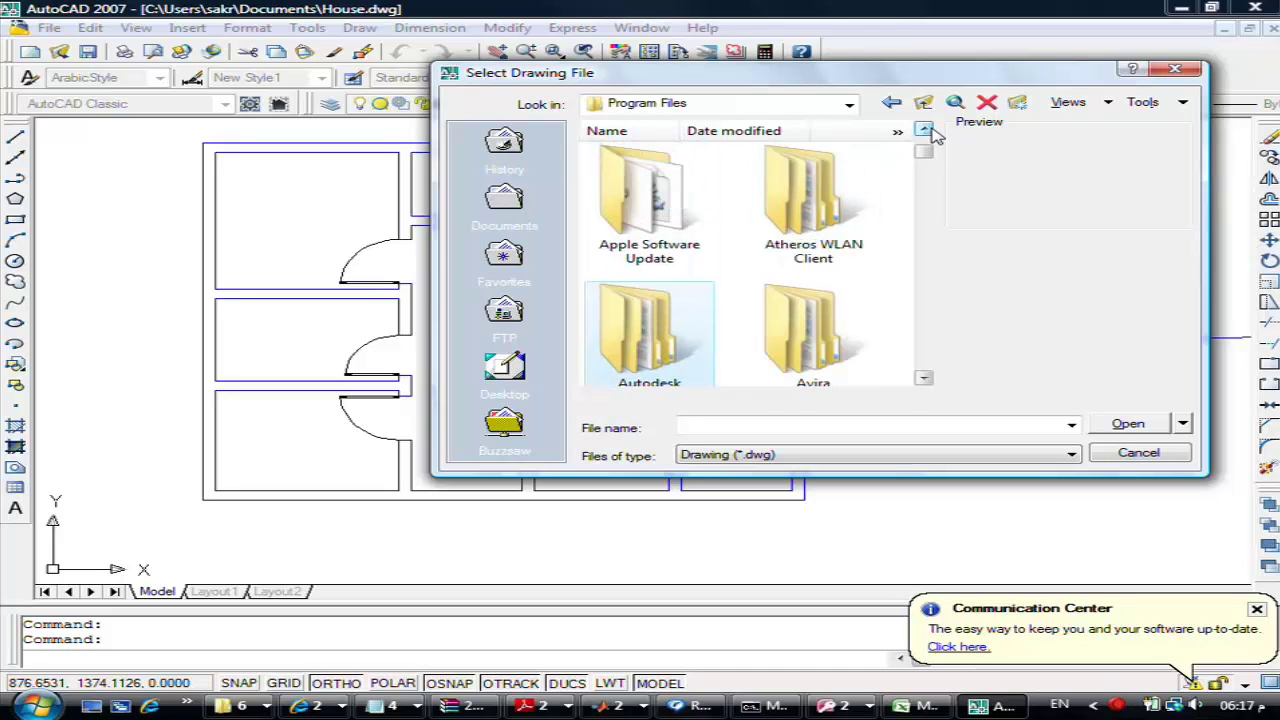
{"action": "left_click", "coordinate": [923, 131]}
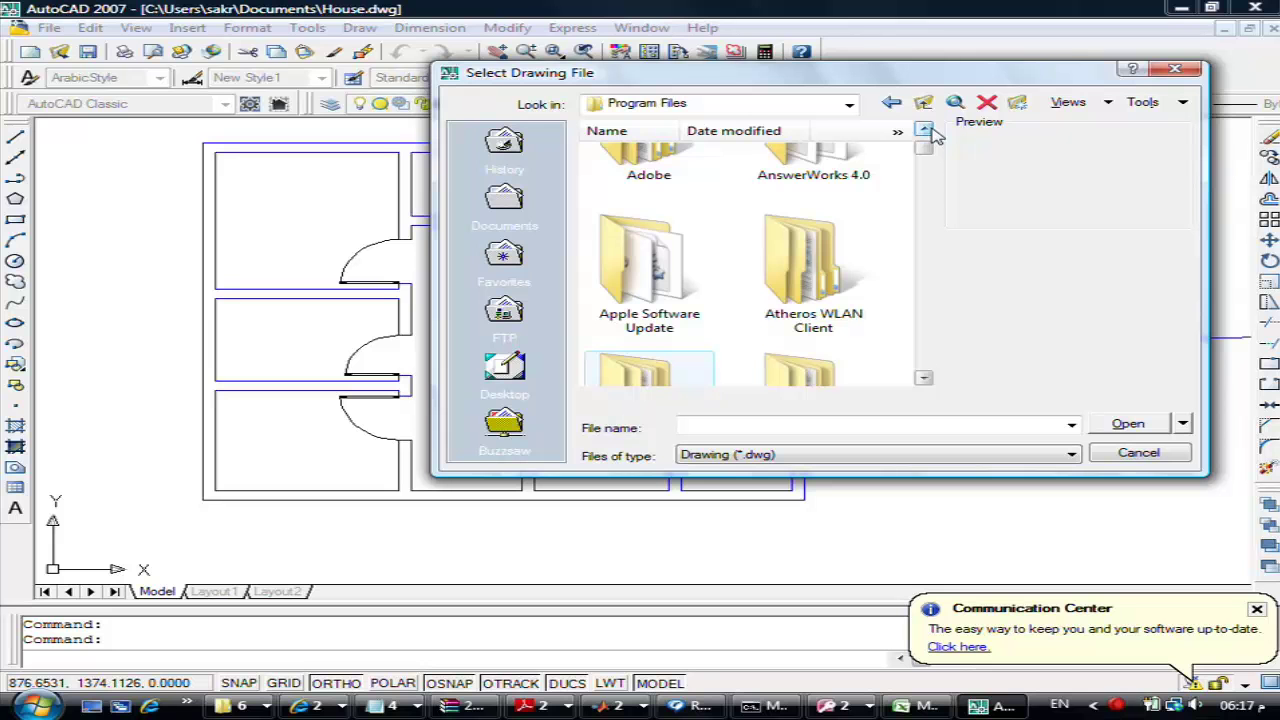
{"action": "double_click", "coordinate": [673, 370]}
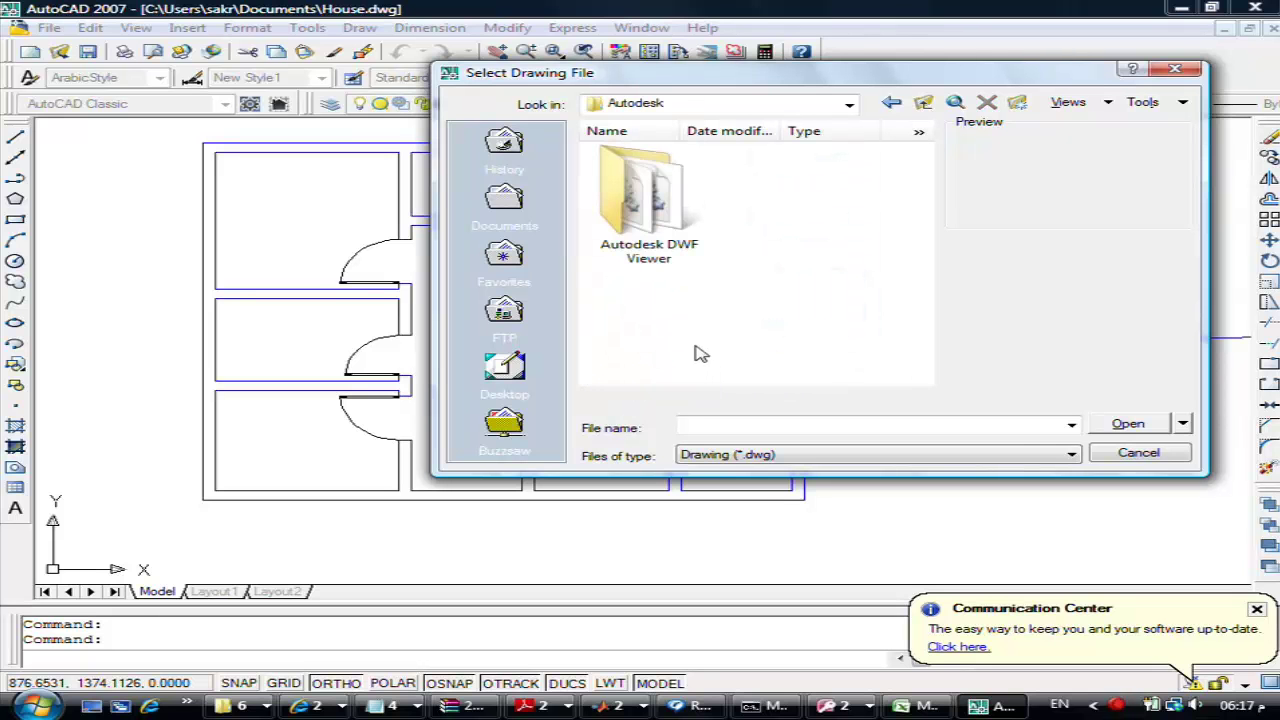
{"action": "left_click", "coordinate": [1140, 453]}
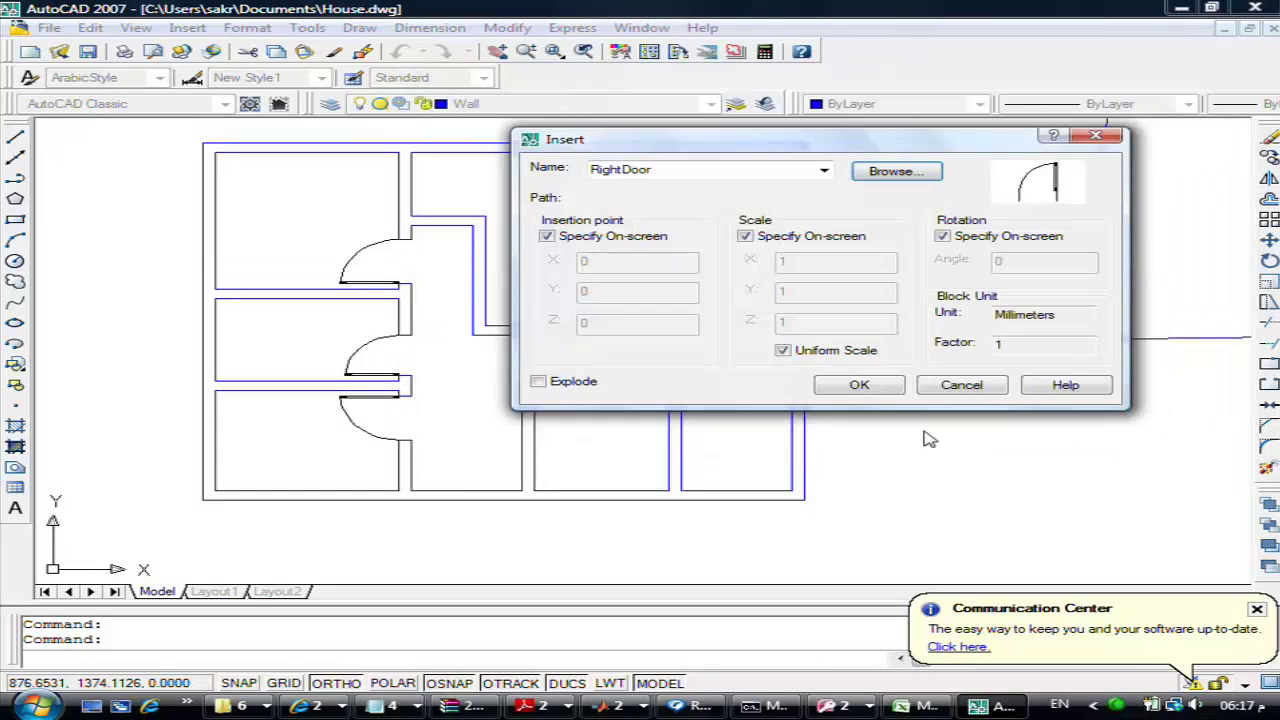
Cancel Insert and confirm the AutoCAD 2007 shortcut targets D:\Program Files\AutoCAD 2007
{"action": "left_click", "coordinate": [962, 386]}
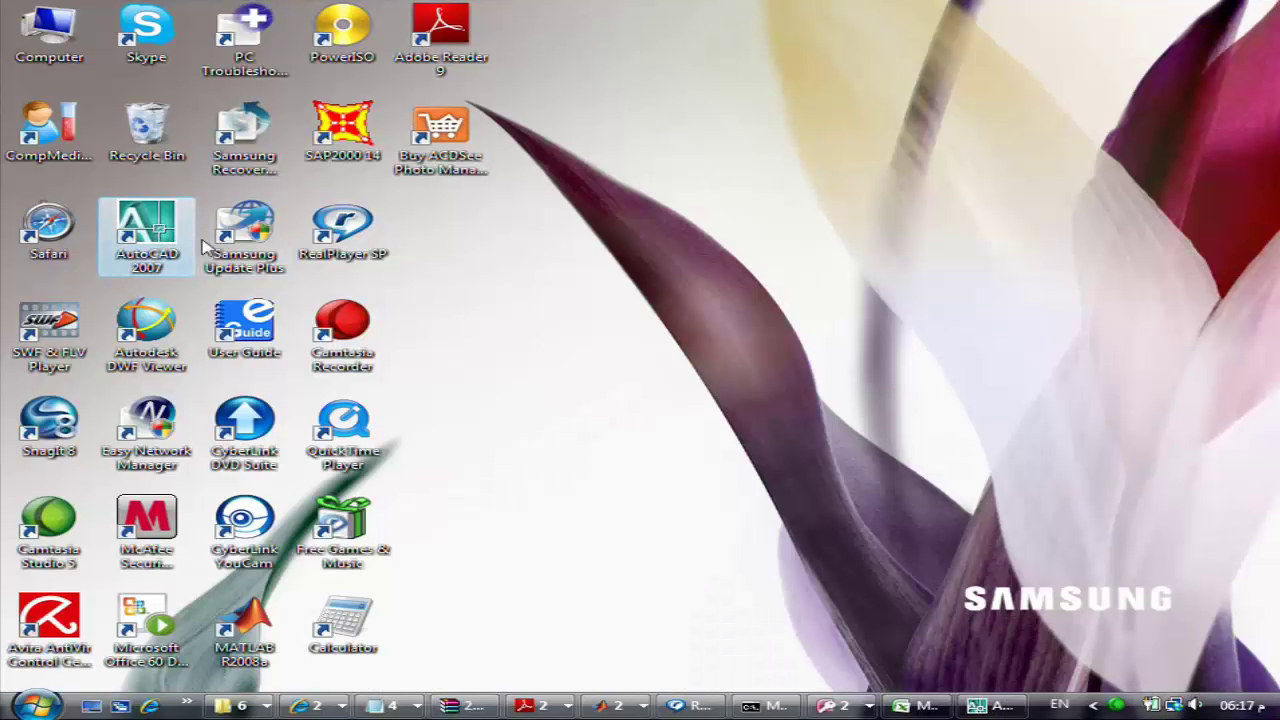
{"action": "right_click", "coordinate": [203, 245]}
{"action": "left_click", "coordinate": [437, 658]}
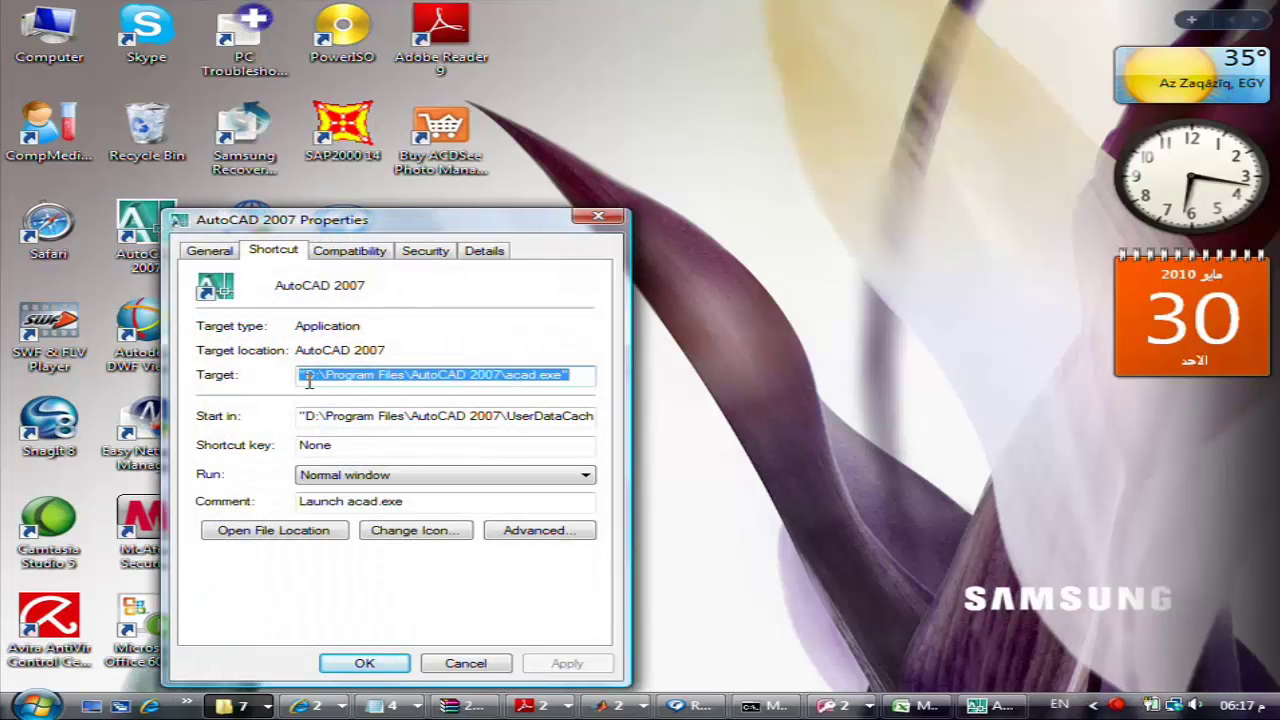
{"action": "left_click", "coordinate": [462, 664]}
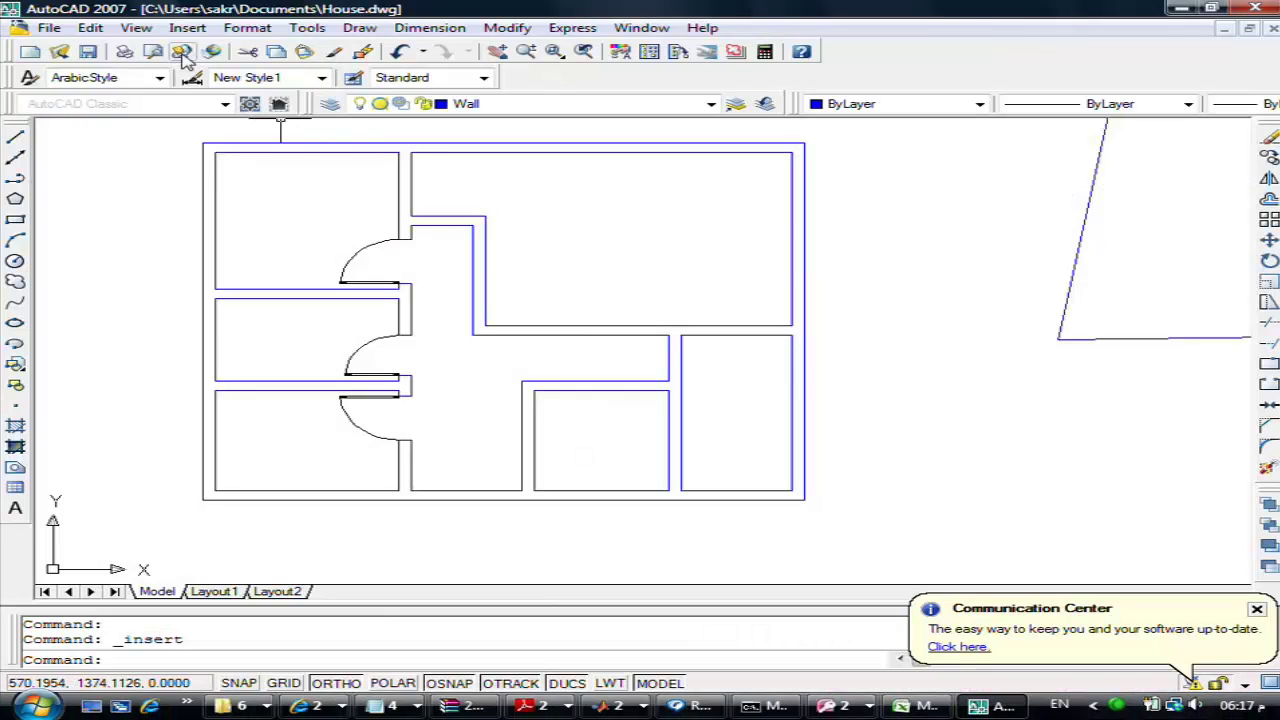
Reopen the Insert Block dialog and browse drawing files on Local Disk (D:)
{"action": "left_click", "coordinate": [183, 30]}
{"action": "left_click", "coordinate": [198, 47]}
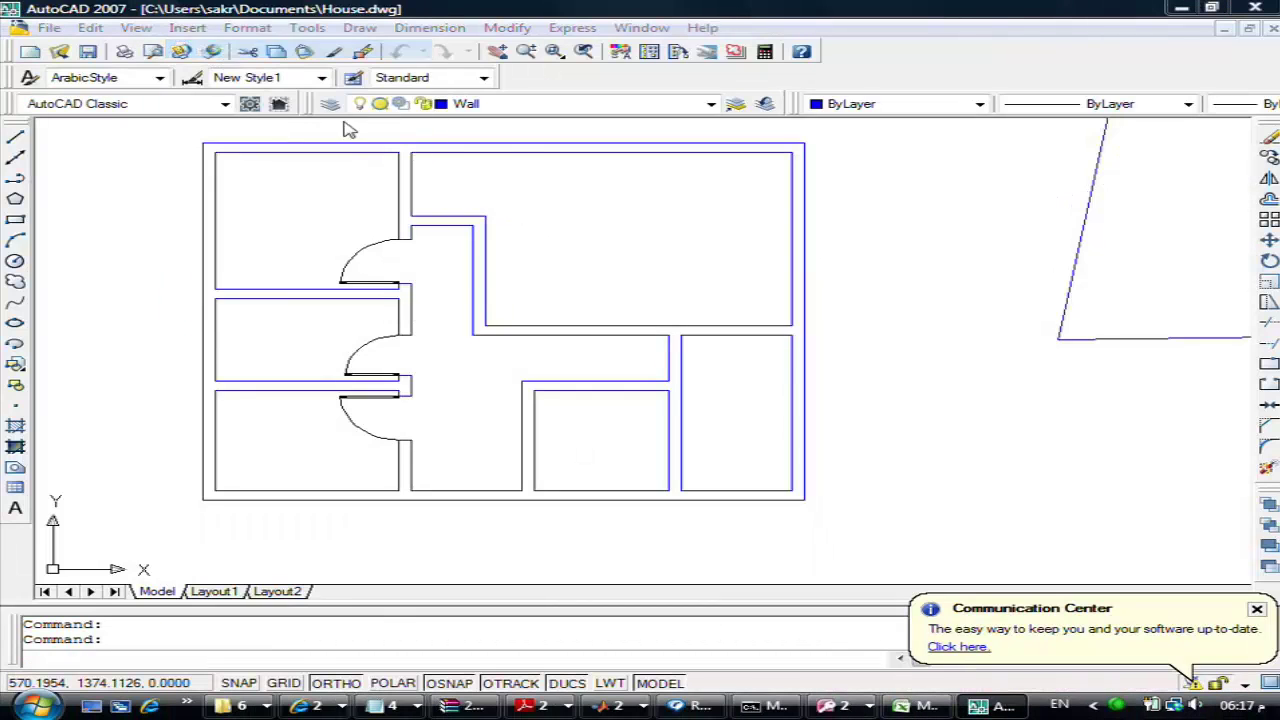
{"action": "left_click", "coordinate": [895, 171]}
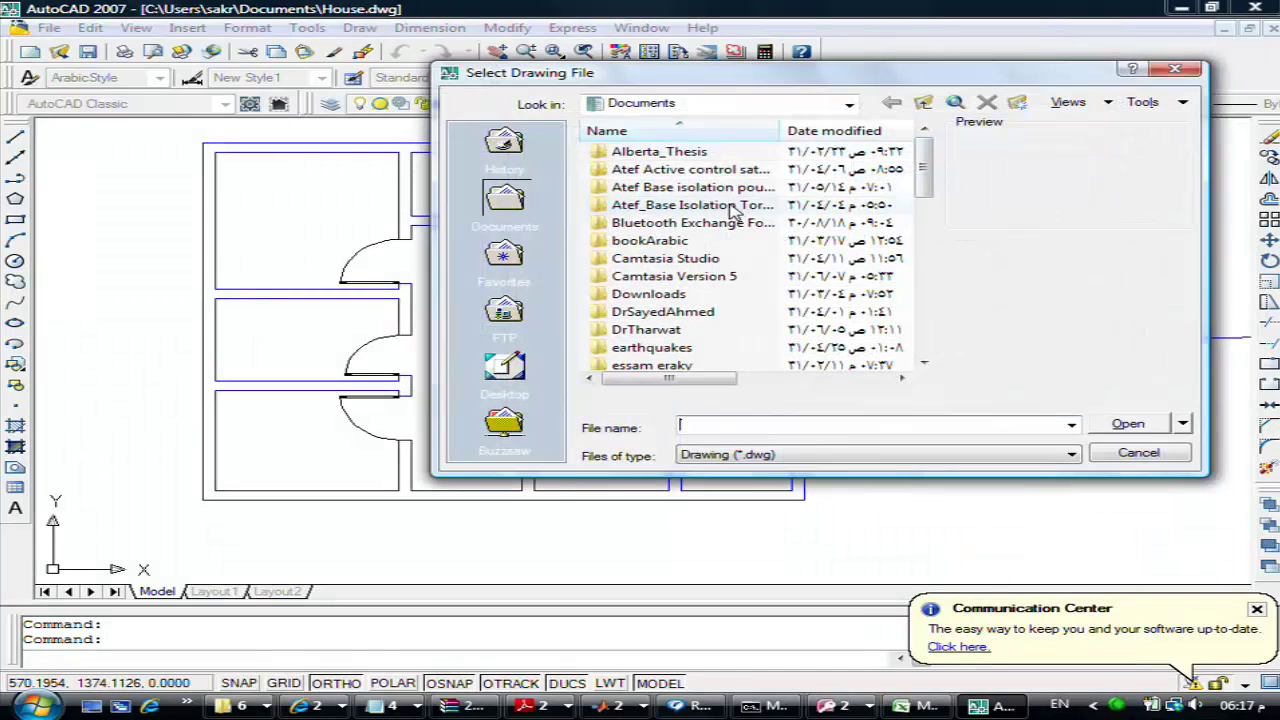
{"action": "left_click", "coordinate": [750, 103]}
{"action": "left_click", "coordinate": [729, 214]}
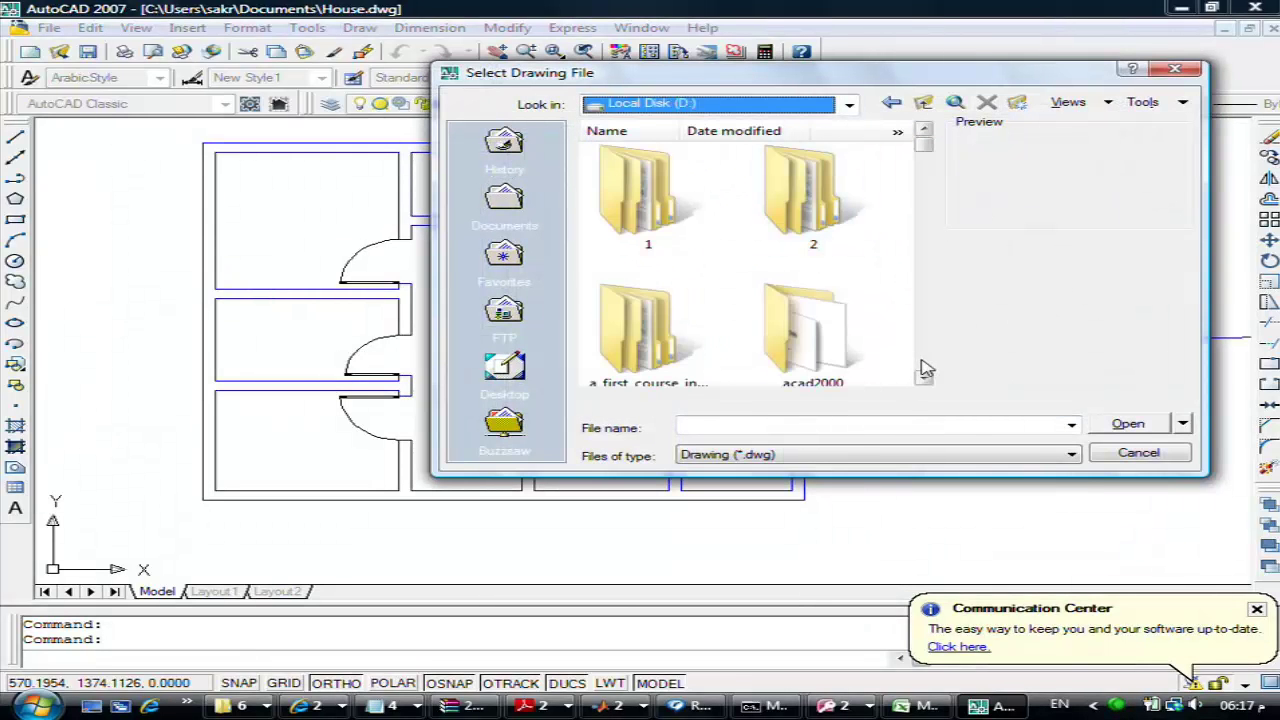
Find and open Program Files, then the AutoCAD 2007 folder on D:
{"action": "scroll", "coordinate": [925, 370], "scroll_direction": "down", "scroll_amount": 2}
{"action": "scroll", "coordinate": [925, 370], "scroll_direction": "down", "scroll_amount": 2}
{"action": "scroll", "coordinate": [925, 368], "scroll_direction": "down", "scroll_amount": 2}
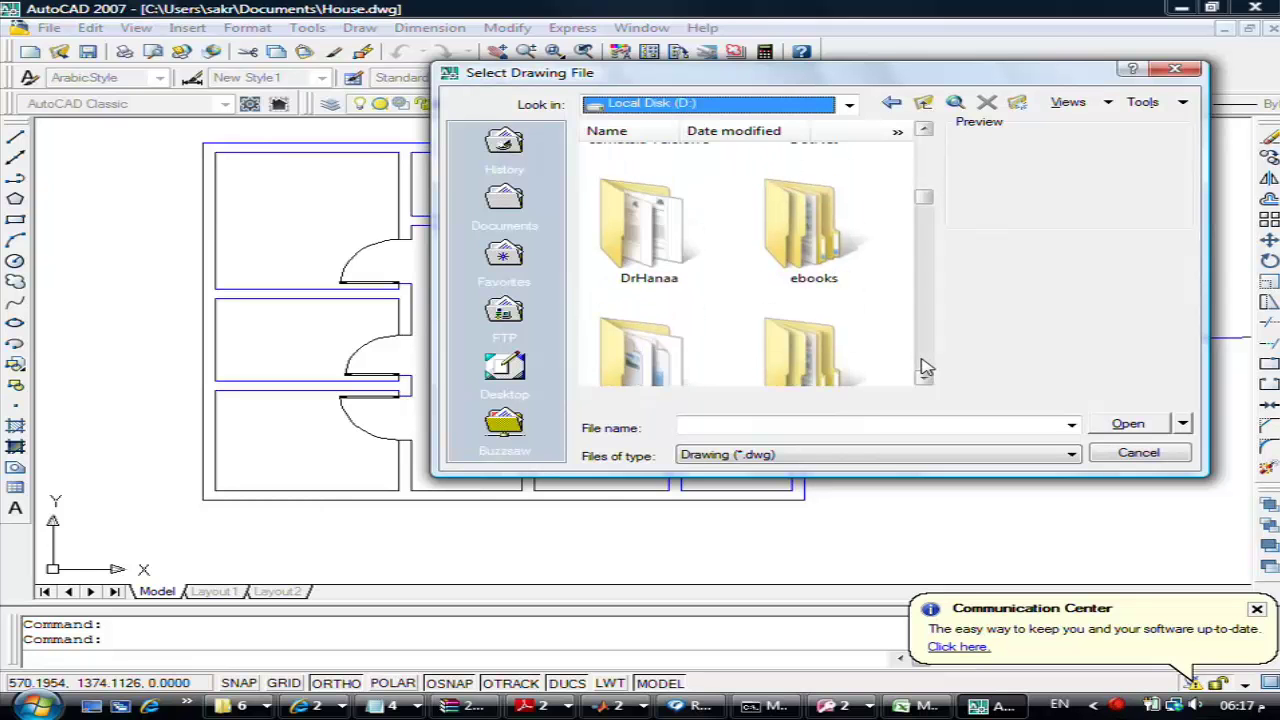
{"action": "scroll", "coordinate": [925, 370], "scroll_direction": "down", "scroll_amount": 2}
{"action": "scroll", "coordinate": [925, 370], "scroll_direction": "down", "scroll_amount": 2}
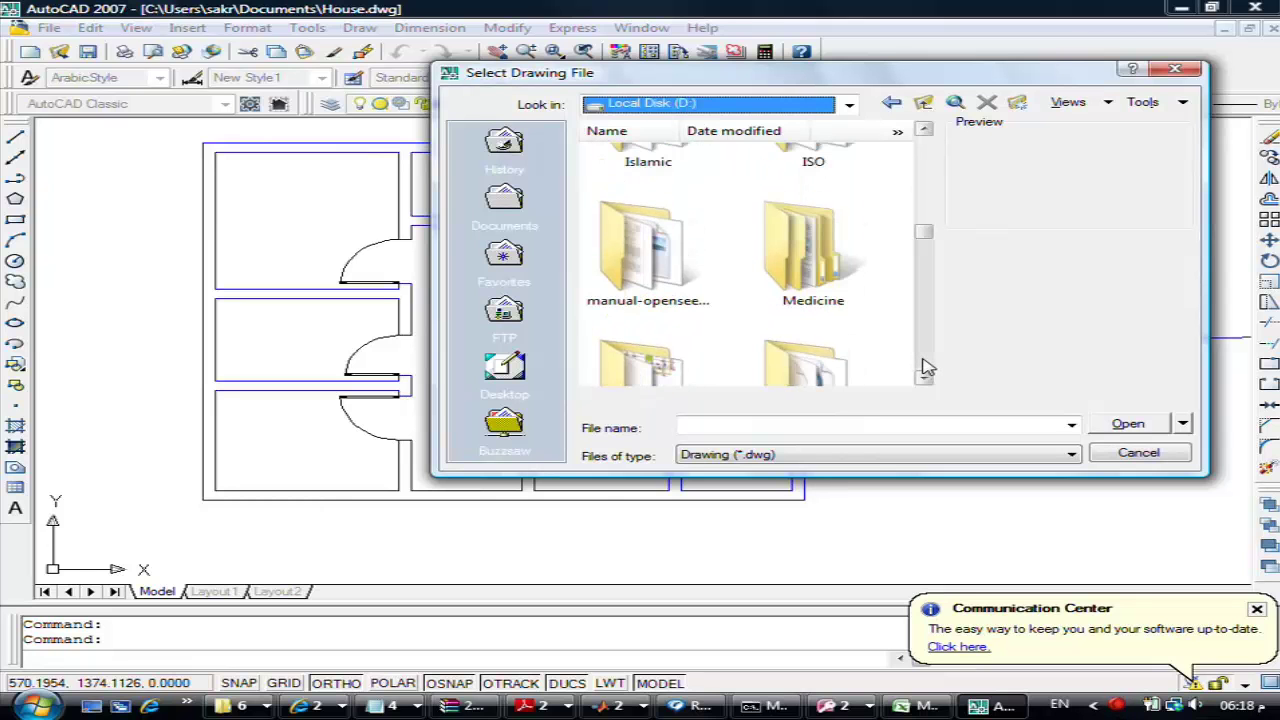
{"action": "scroll", "coordinate": [925, 370], "scroll_direction": "down", "scroll_amount": 2}
{"action": "scroll", "coordinate": [925, 370], "scroll_direction": "down", "scroll_amount": 2}
{"action": "scroll", "coordinate": [925, 370], "scroll_direction": "down", "scroll_amount": 2}
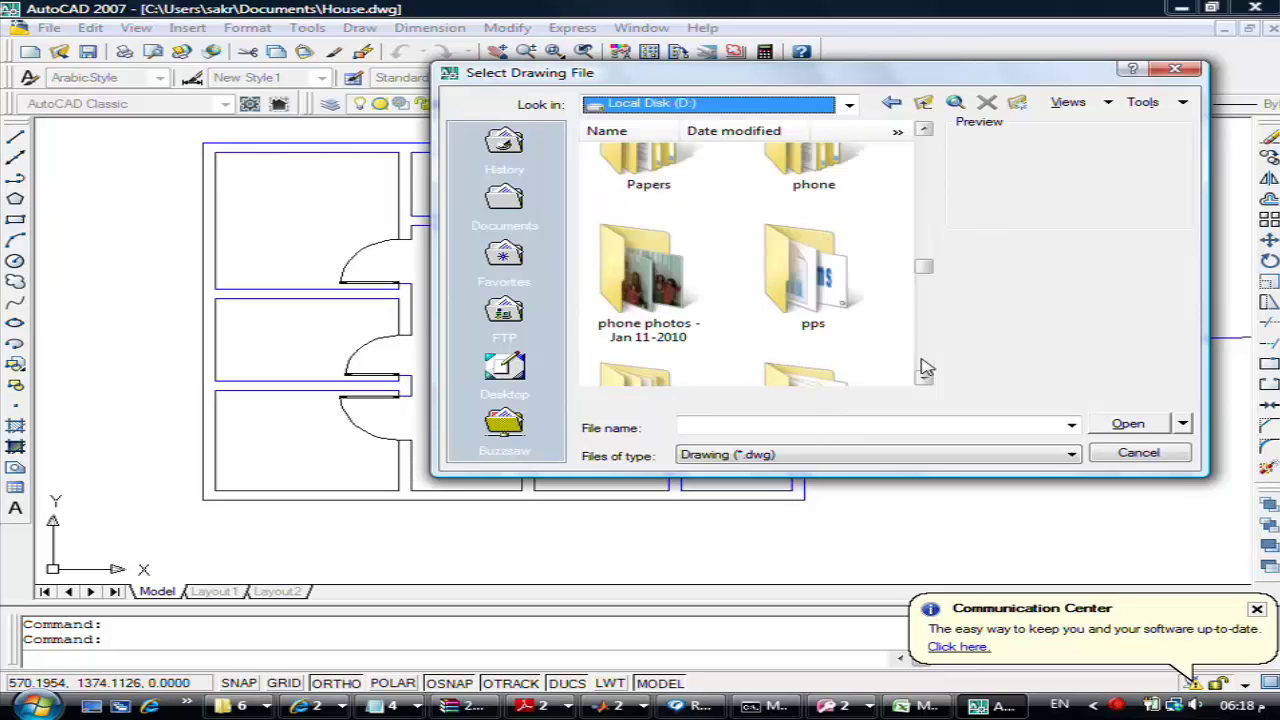
{"action": "scroll", "coordinate": [925, 370], "scroll_direction": "down", "scroll_amount": 2}
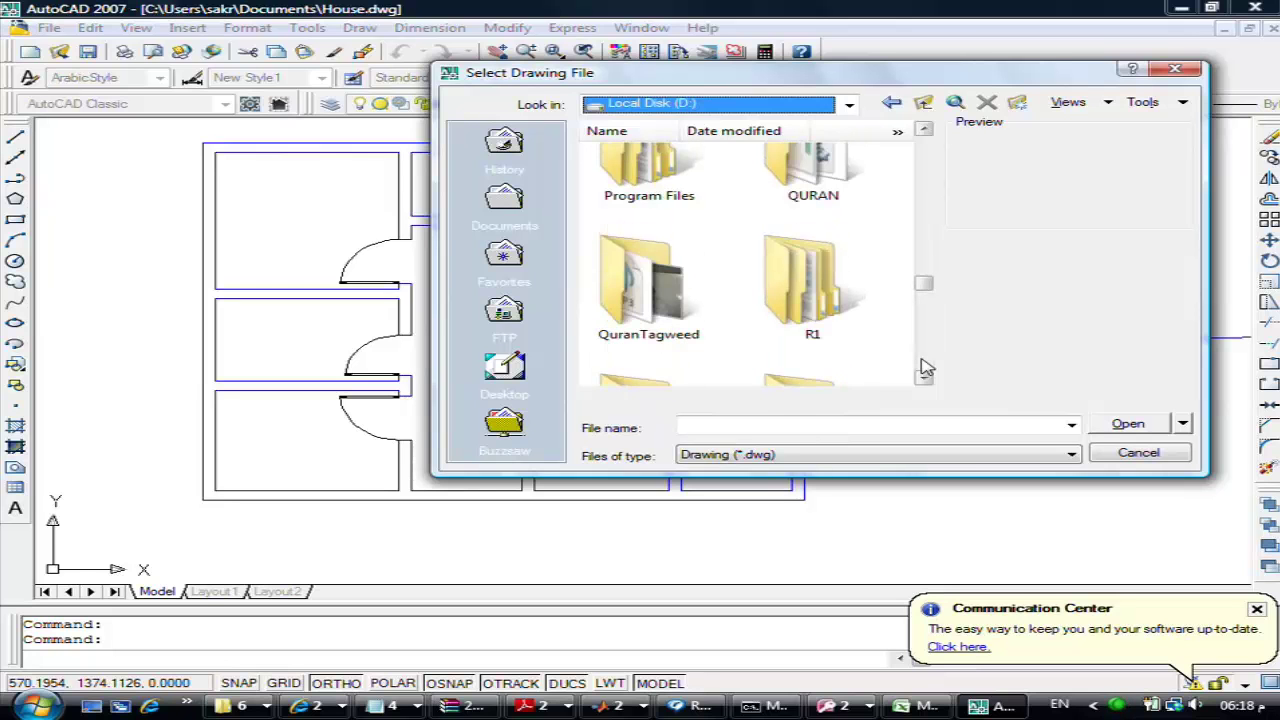
{"action": "scroll", "coordinate": [925, 368], "scroll_direction": "down", "scroll_amount": 2}
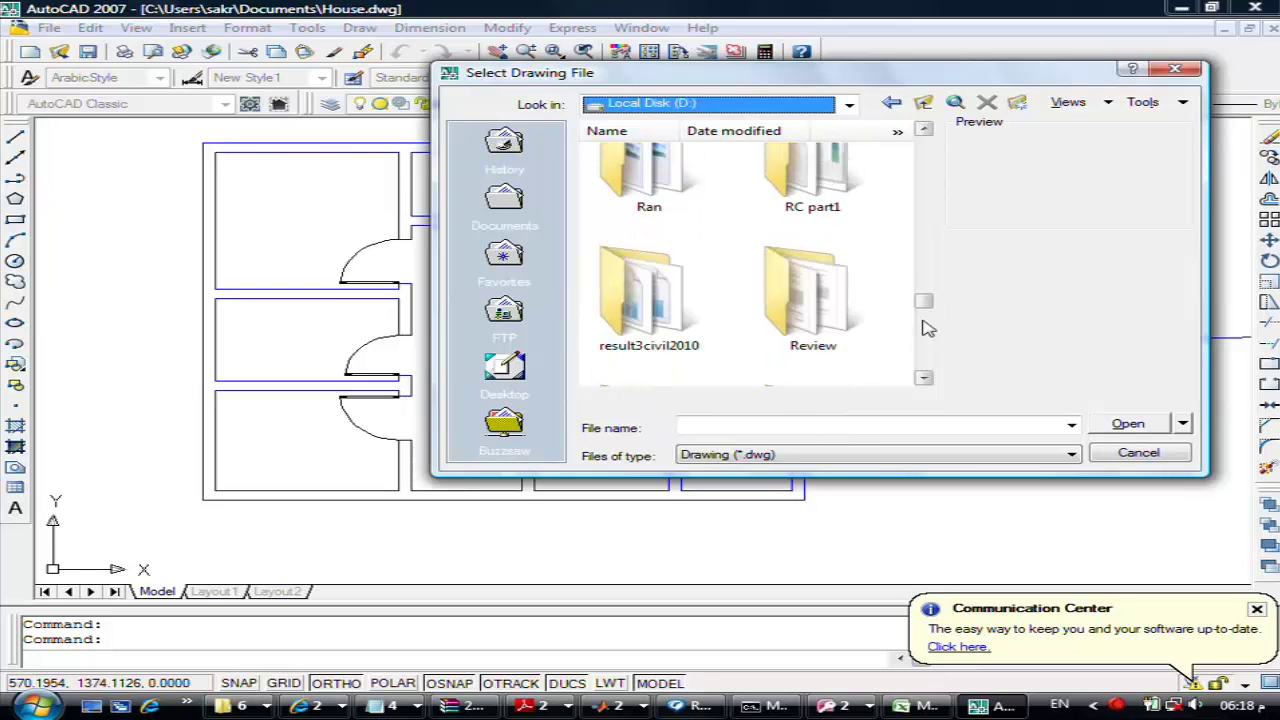
{"action": "left_click", "coordinate": [923, 131]}
{"action": "left_click", "coordinate": [923, 131]}
{"action": "left_click", "coordinate": [923, 131]}
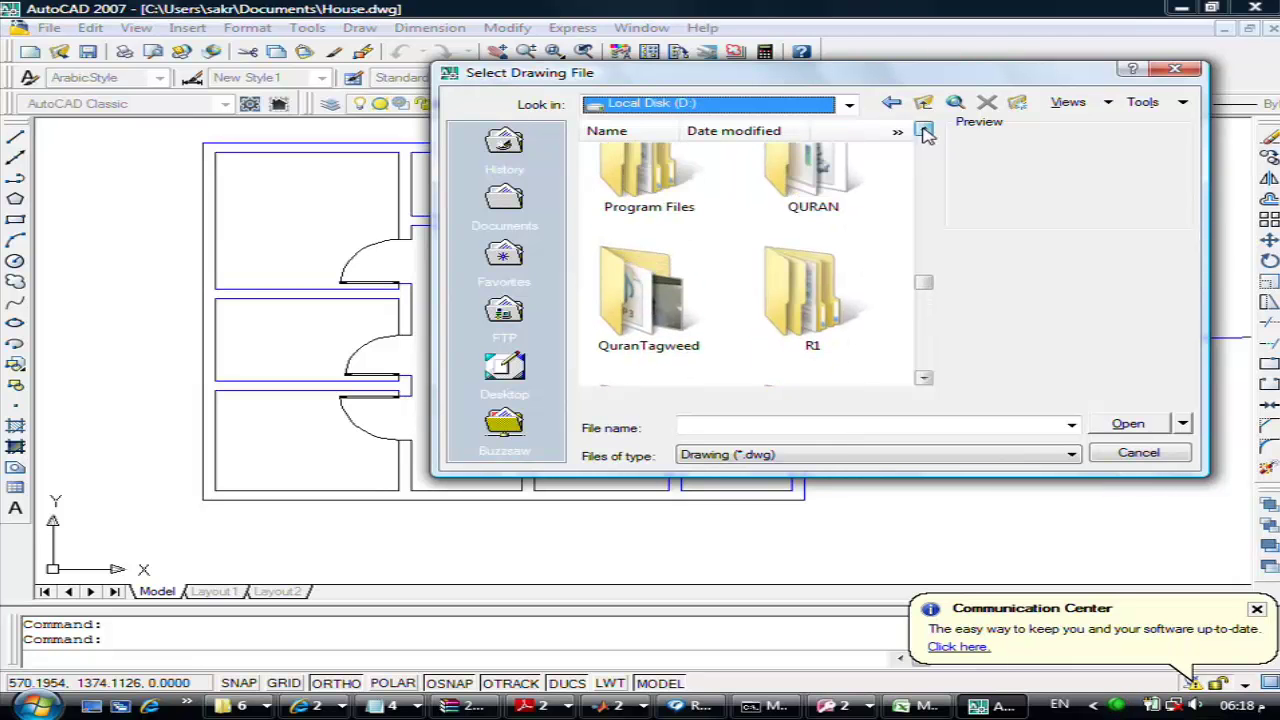
{"action": "left_click", "coordinate": [925, 133]}
{"action": "double_click", "coordinate": [648, 255]}
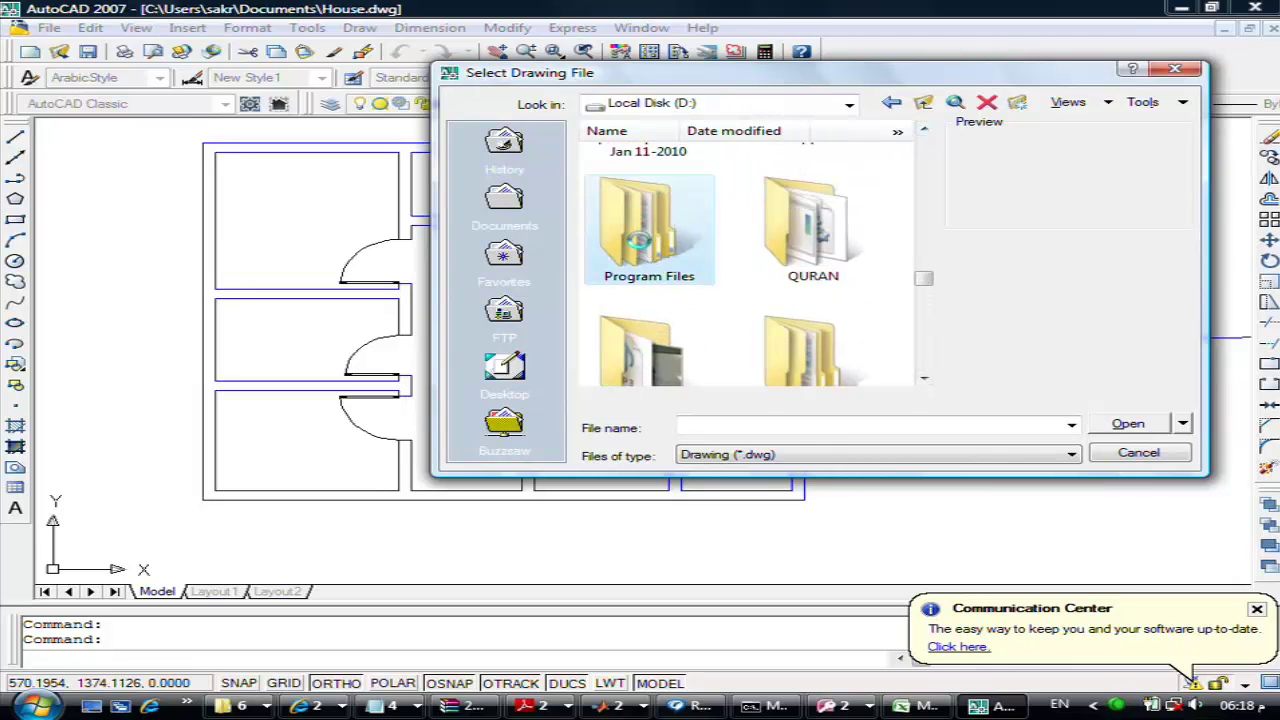
{"action": "double_click", "coordinate": [655, 250]}
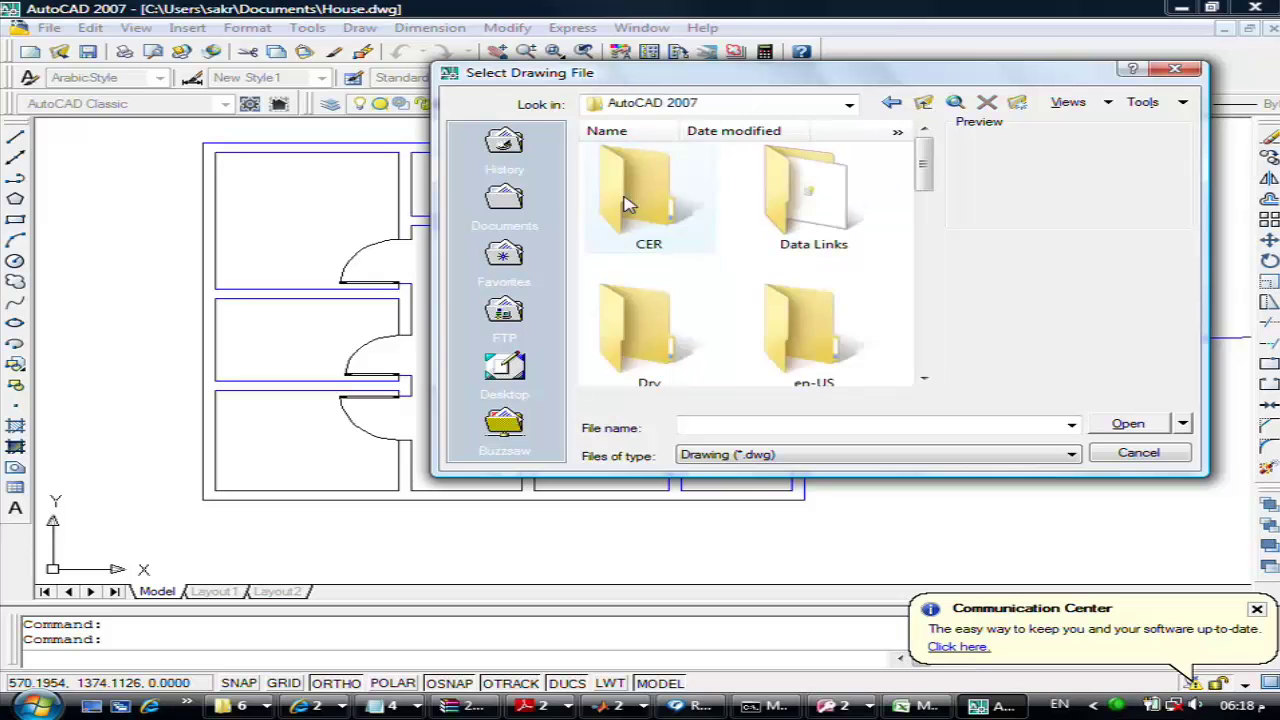
Scroll through the AutoCAD 2007 folder's subfolders and open Plotters
{"action": "left_click", "coordinate": [923, 381]}
{"action": "left_click", "coordinate": [923, 381]}
{"action": "left_click", "coordinate": [923, 381]}
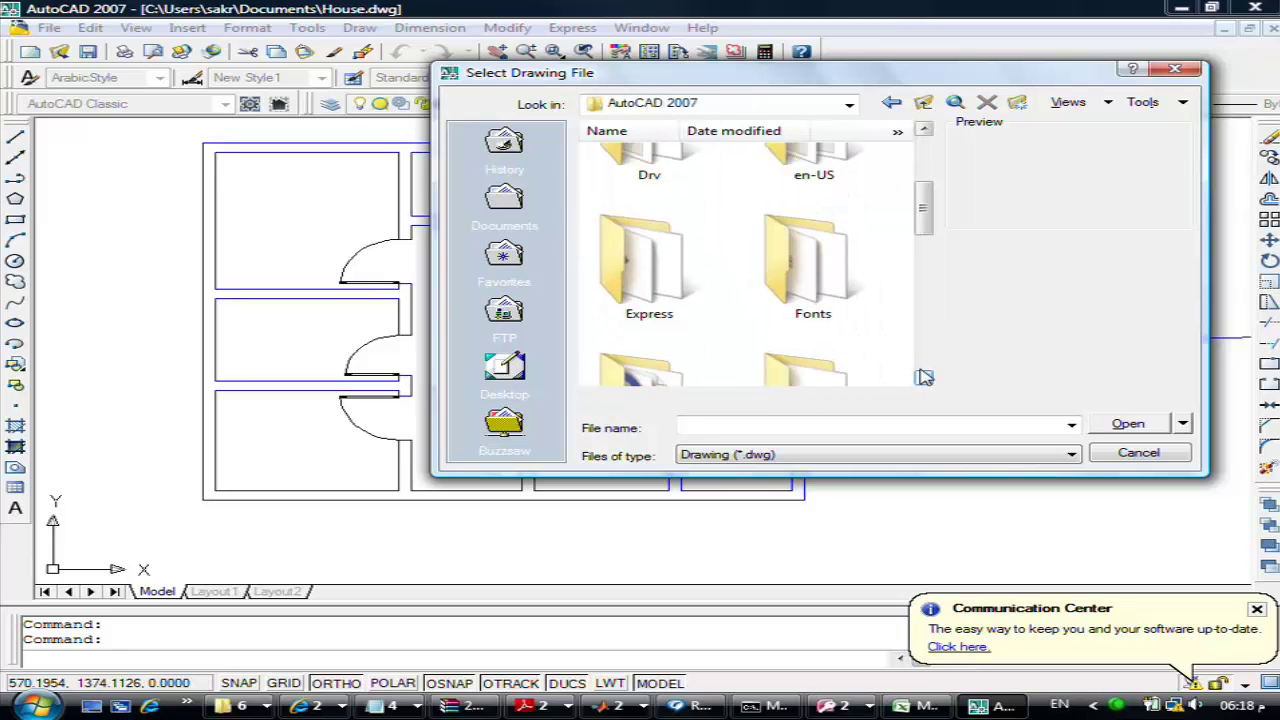
{"action": "left_click", "coordinate": [923, 378]}
{"action": "left_click", "coordinate": [923, 379]}
{"action": "left_click", "coordinate": [923, 379]}
{"action": "left_click", "coordinate": [923, 379]}
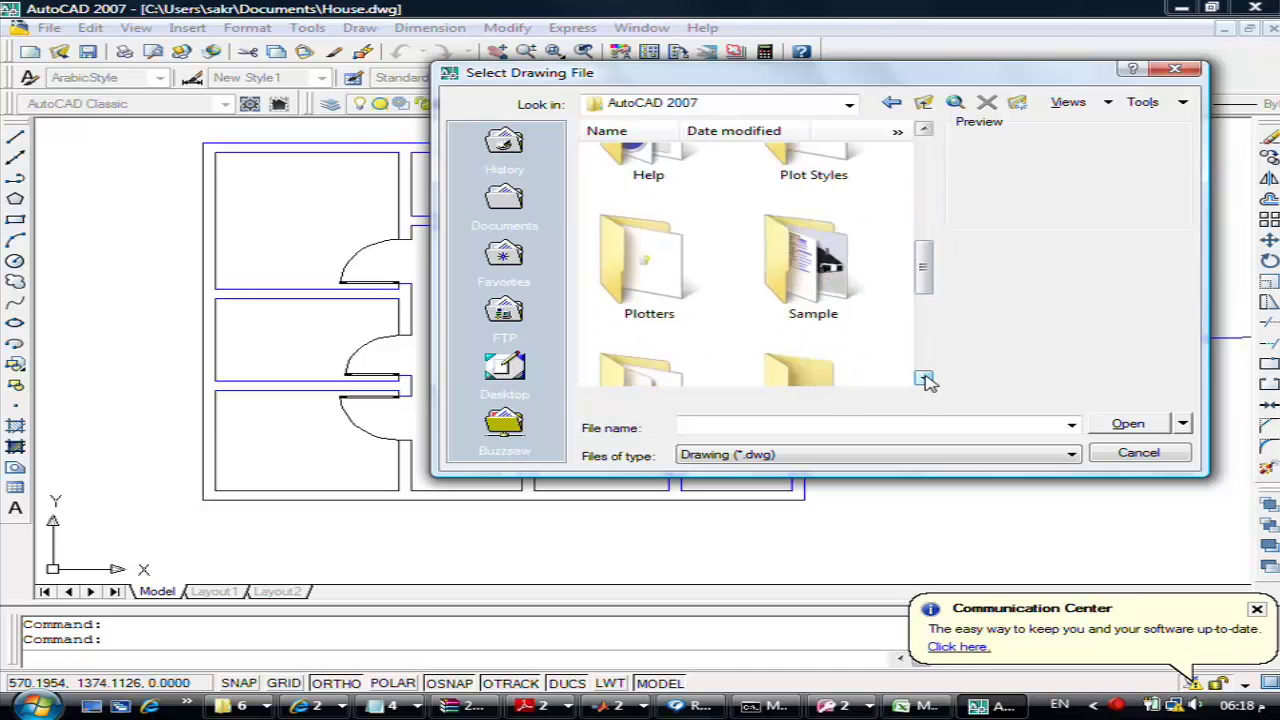
{"action": "left_click", "coordinate": [923, 379]}
{"action": "left_click", "coordinate": [923, 379]}
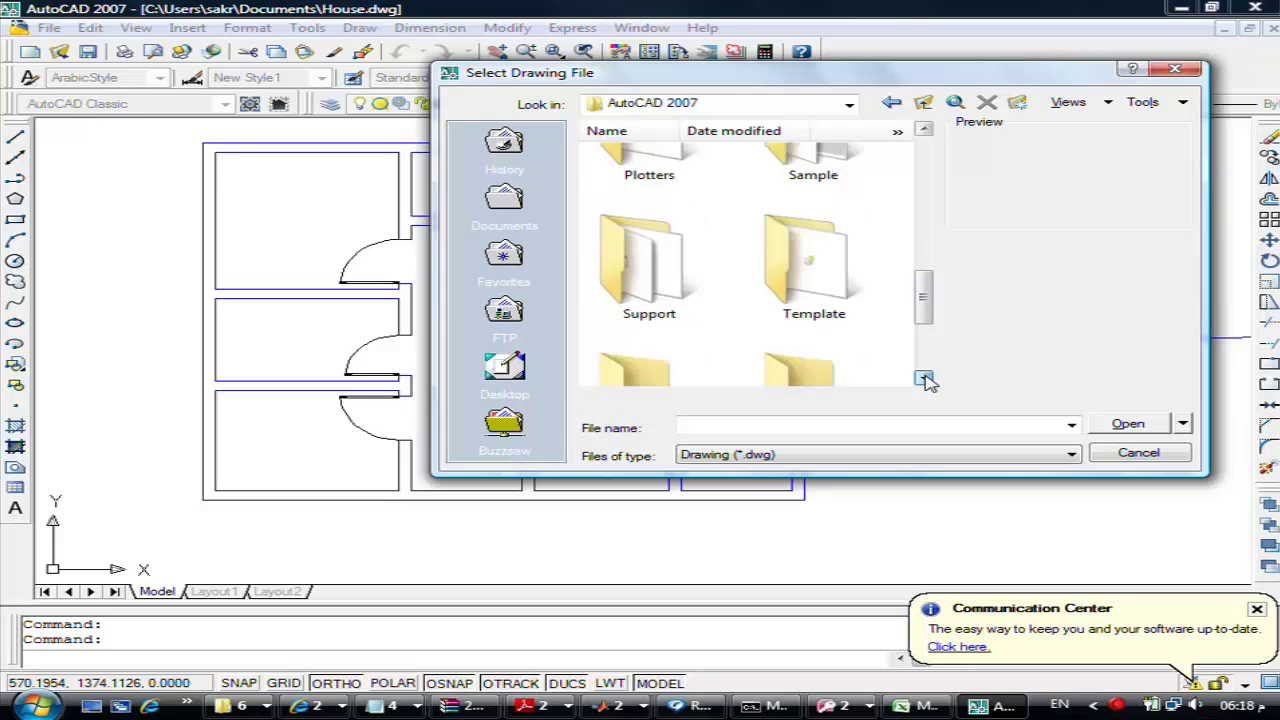
{"action": "left_click", "coordinate": [923, 379]}
{"action": "left_click", "coordinate": [923, 379]}
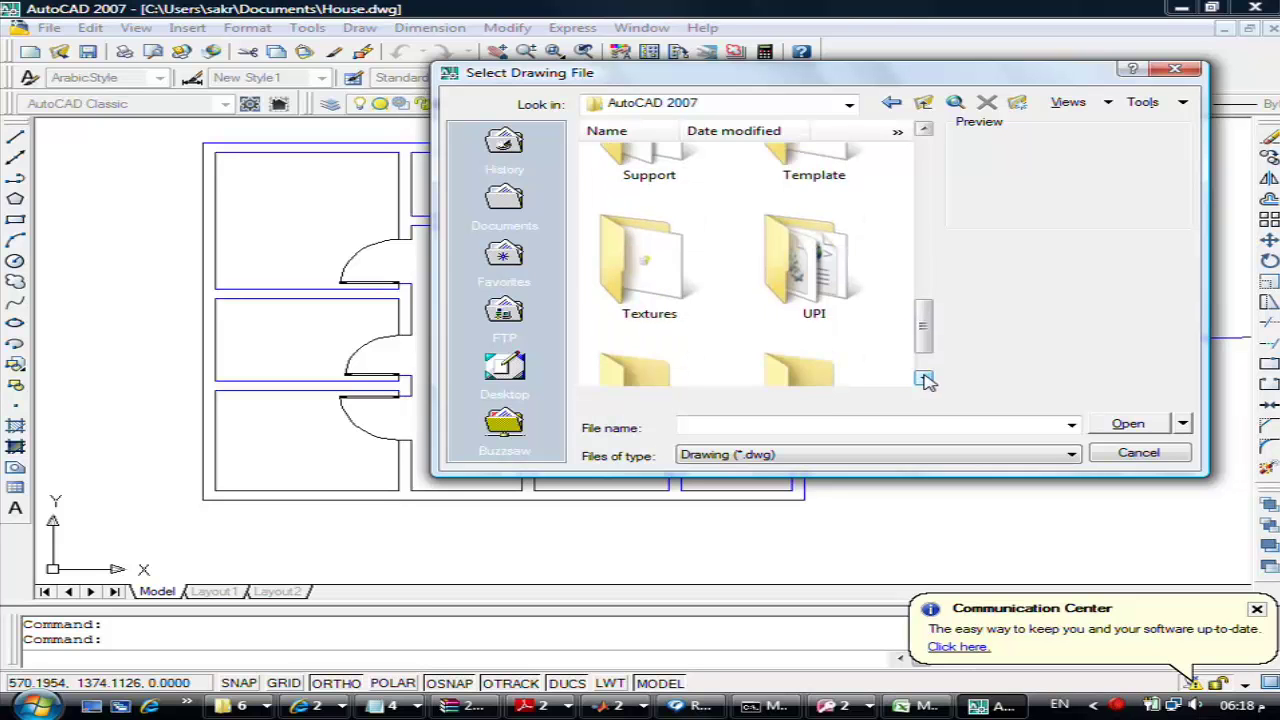
{"action": "left_click", "coordinate": [923, 379]}
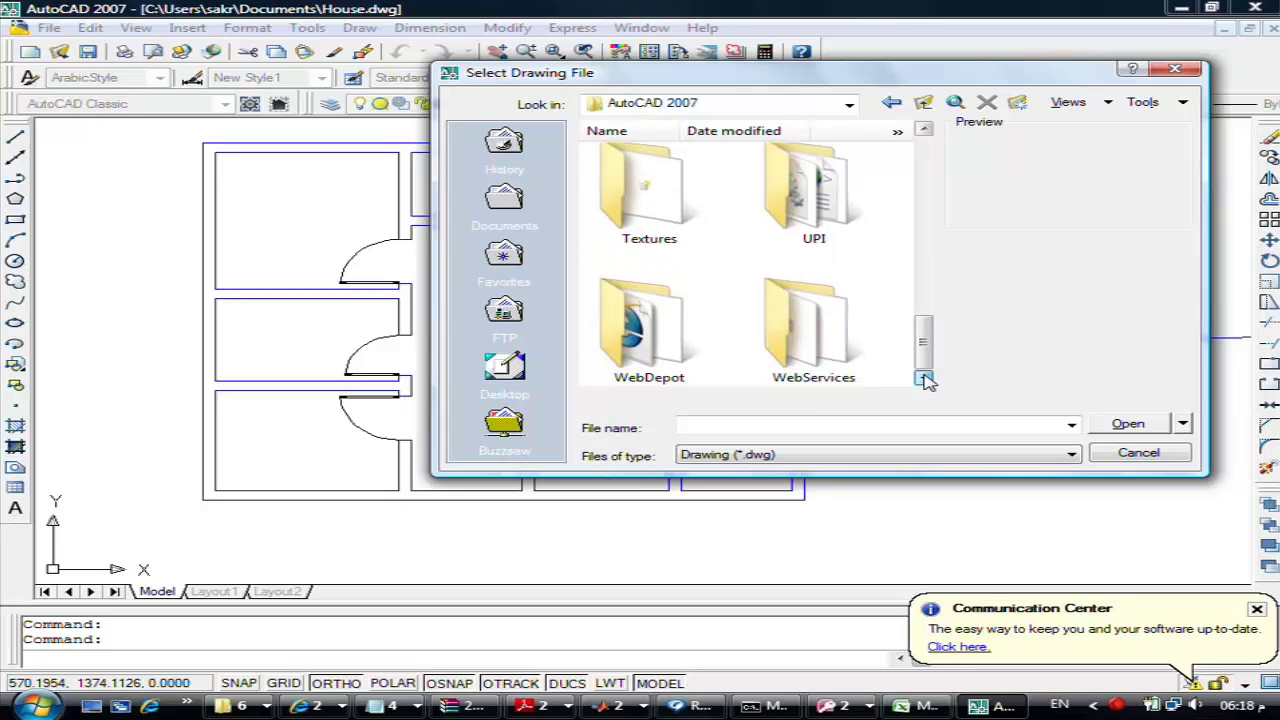
{"action": "left_click", "coordinate": [923, 130]}
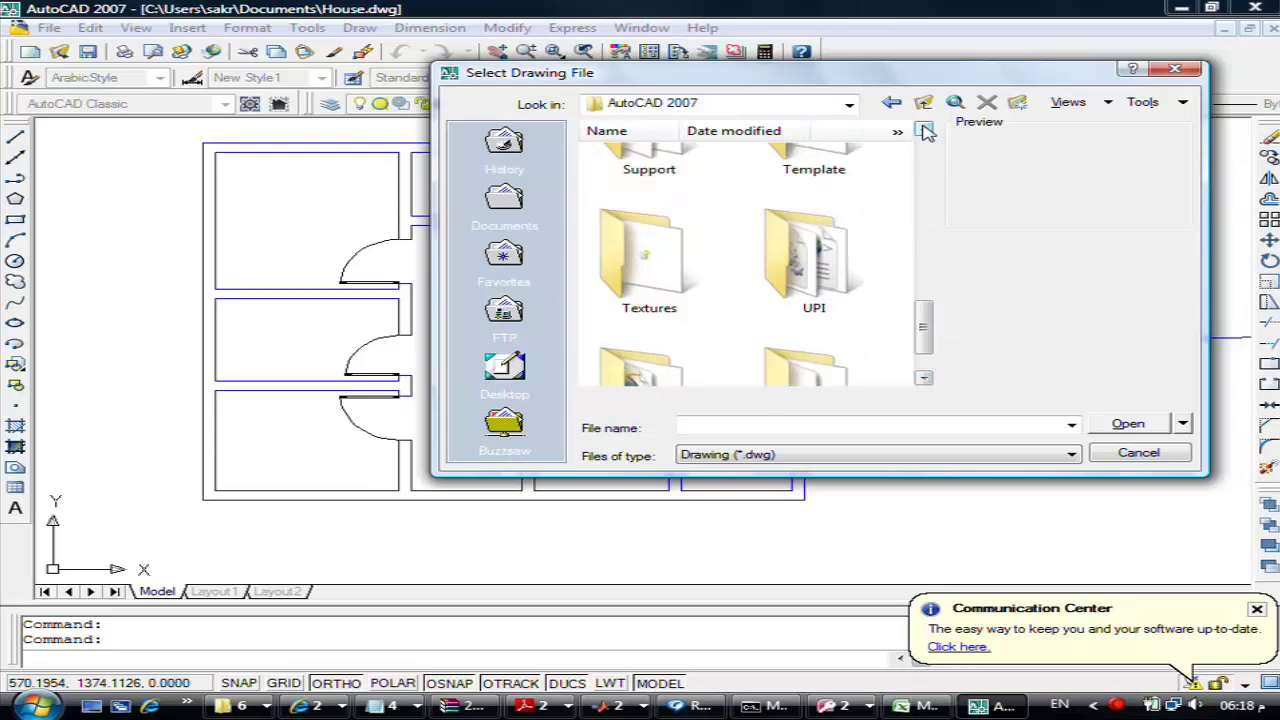
{"action": "left_click", "coordinate": [923, 130]}
{"action": "left_click", "coordinate": [923, 130]}
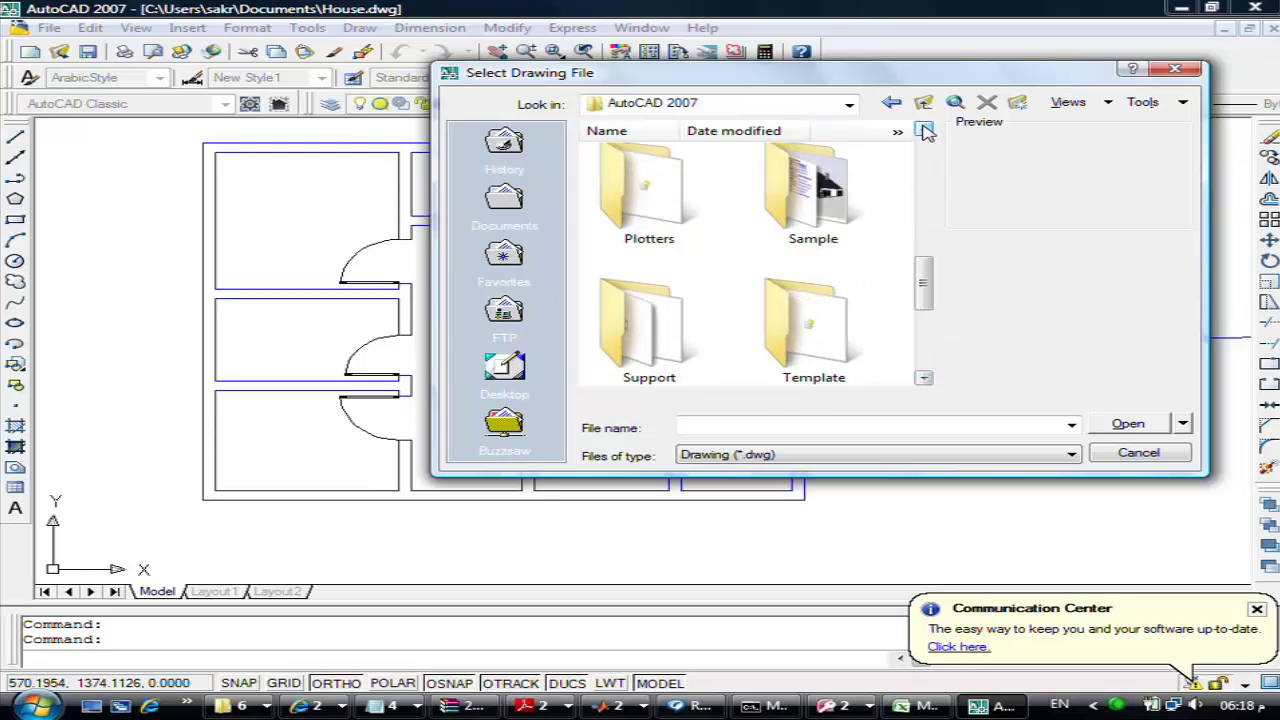
{"action": "left_click", "coordinate": [923, 130]}
{"action": "left_click", "coordinate": [923, 130]}
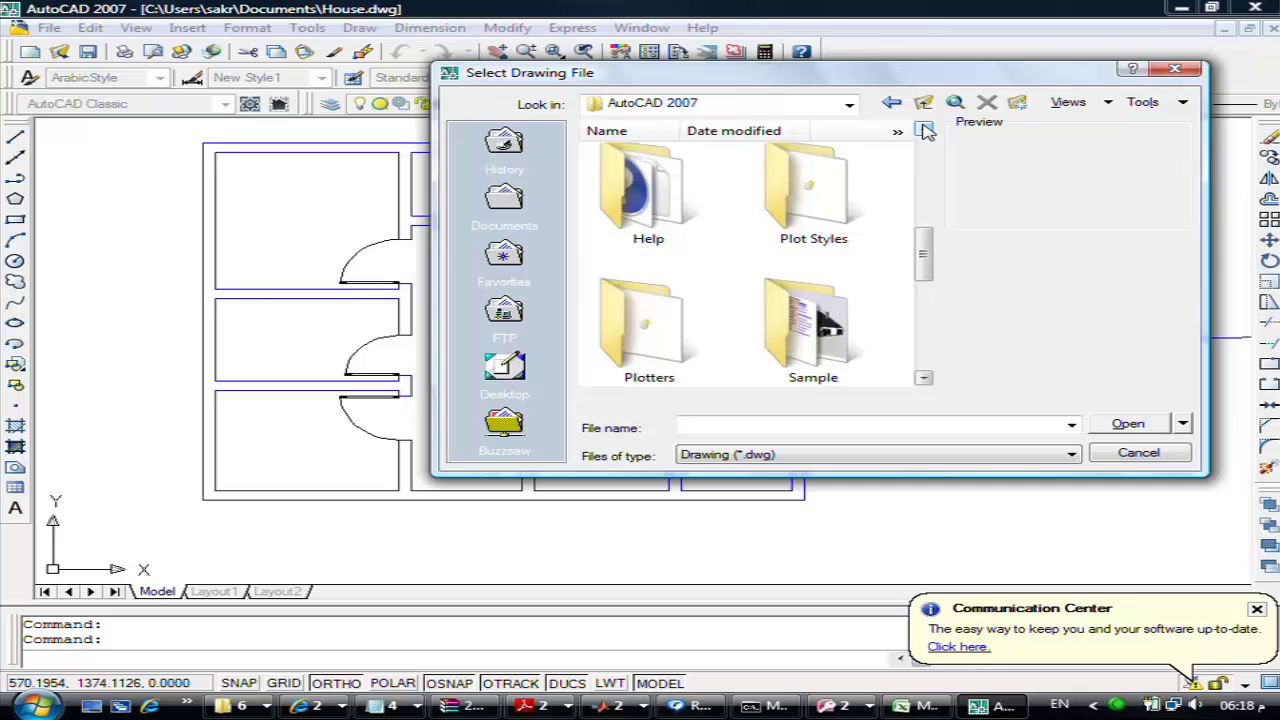
{"action": "left_click", "coordinate": [923, 130]}
{"action": "left_click", "coordinate": [923, 130]}
{"action": "left_click", "coordinate": [923, 130]}
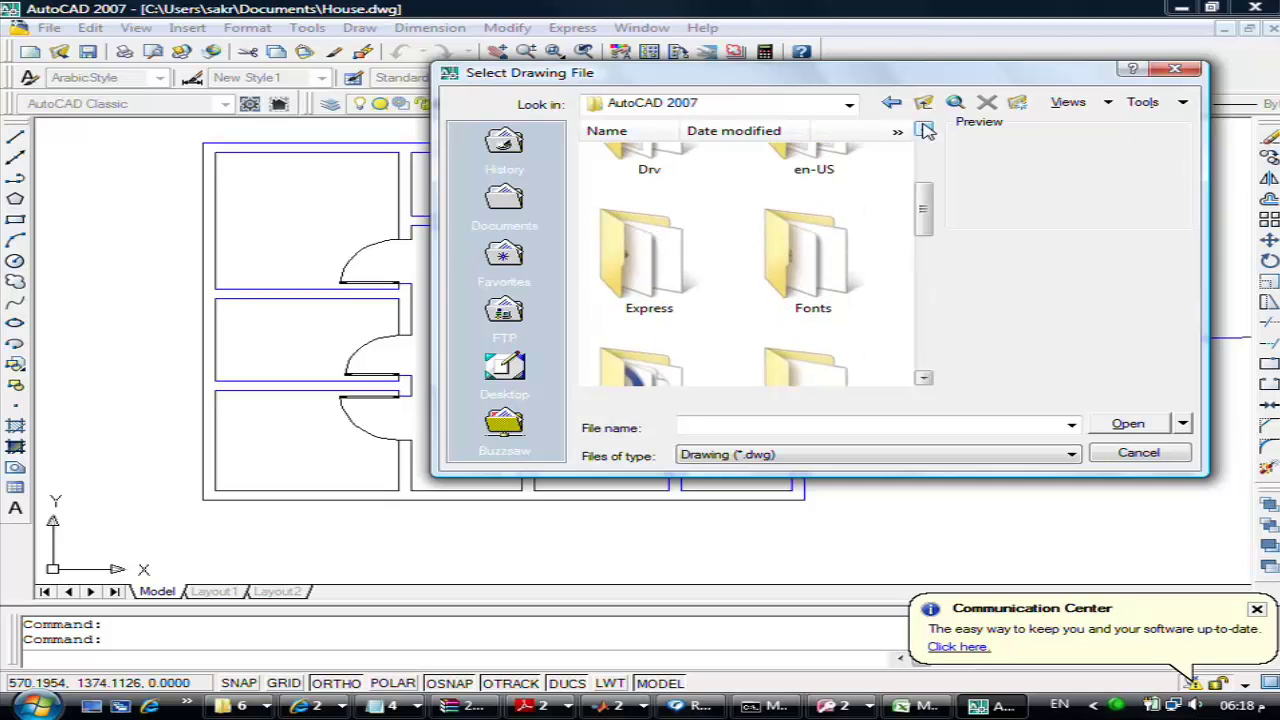
{"action": "left_click", "coordinate": [923, 130]}
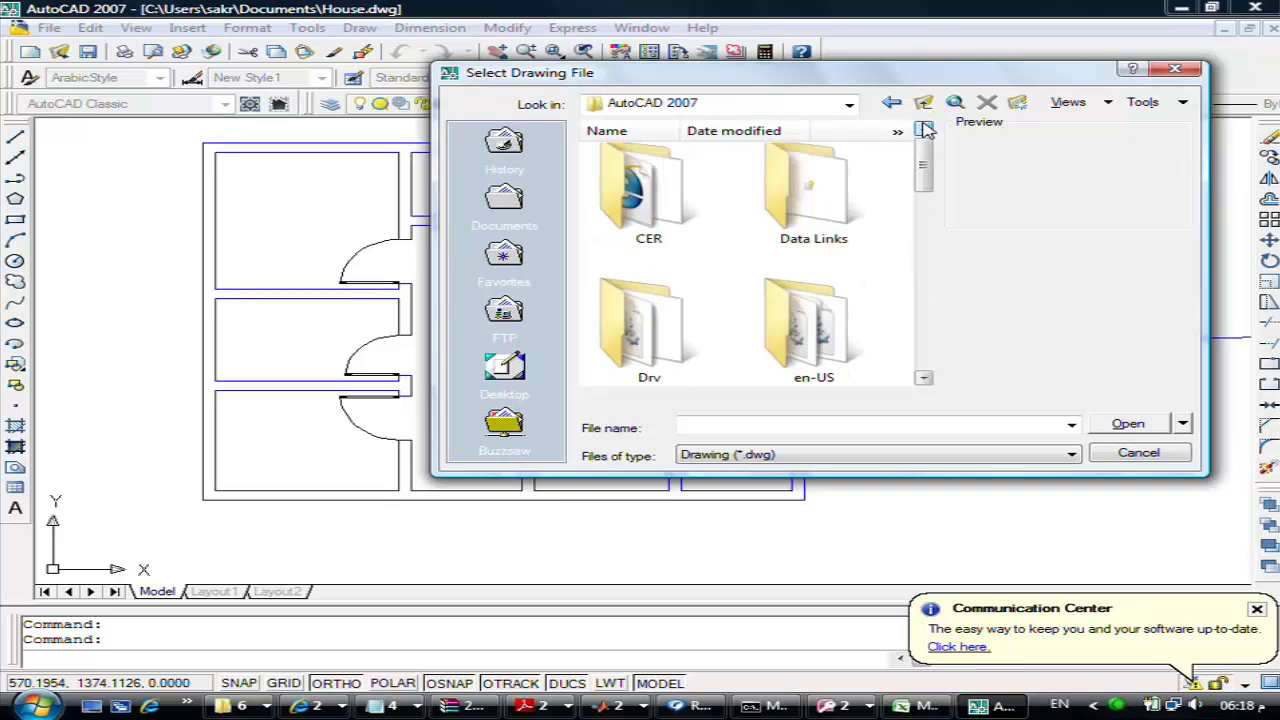
{"action": "left_click", "coordinate": [923, 130]}
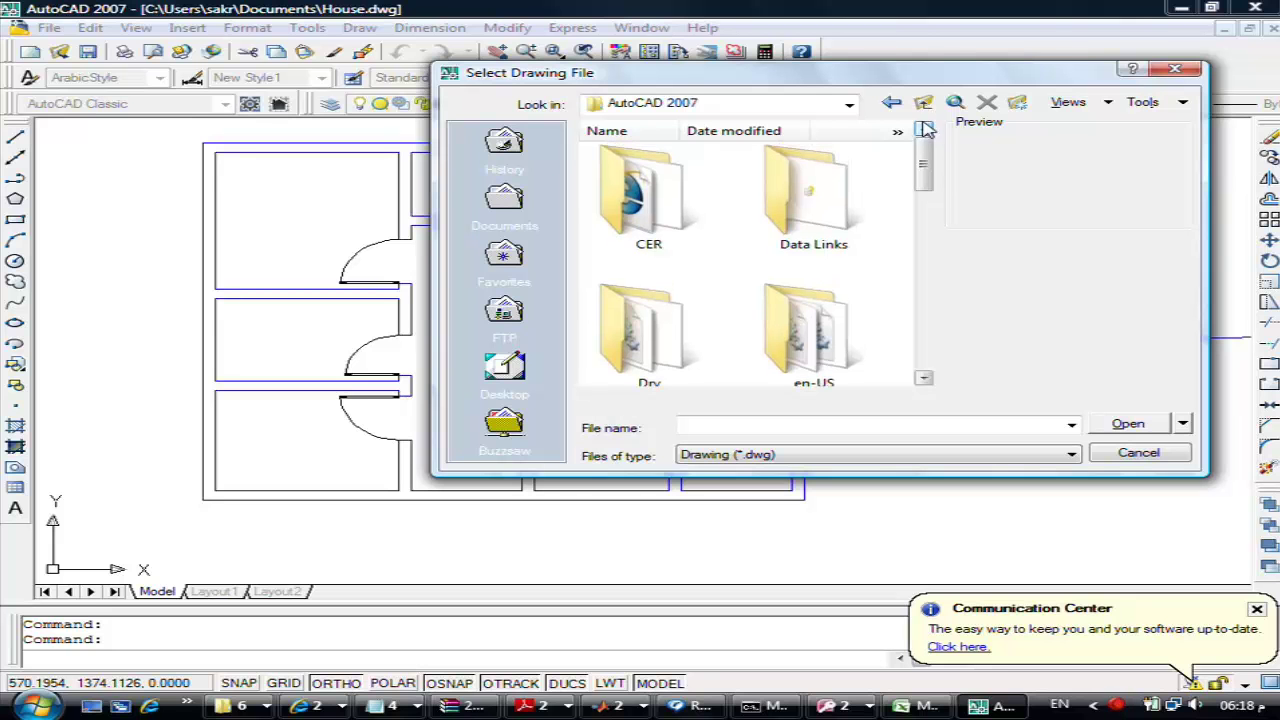
{"action": "left_click", "coordinate": [923, 378]}
{"action": "left_click", "coordinate": [923, 378]}
{"action": "left_click", "coordinate": [923, 378]}
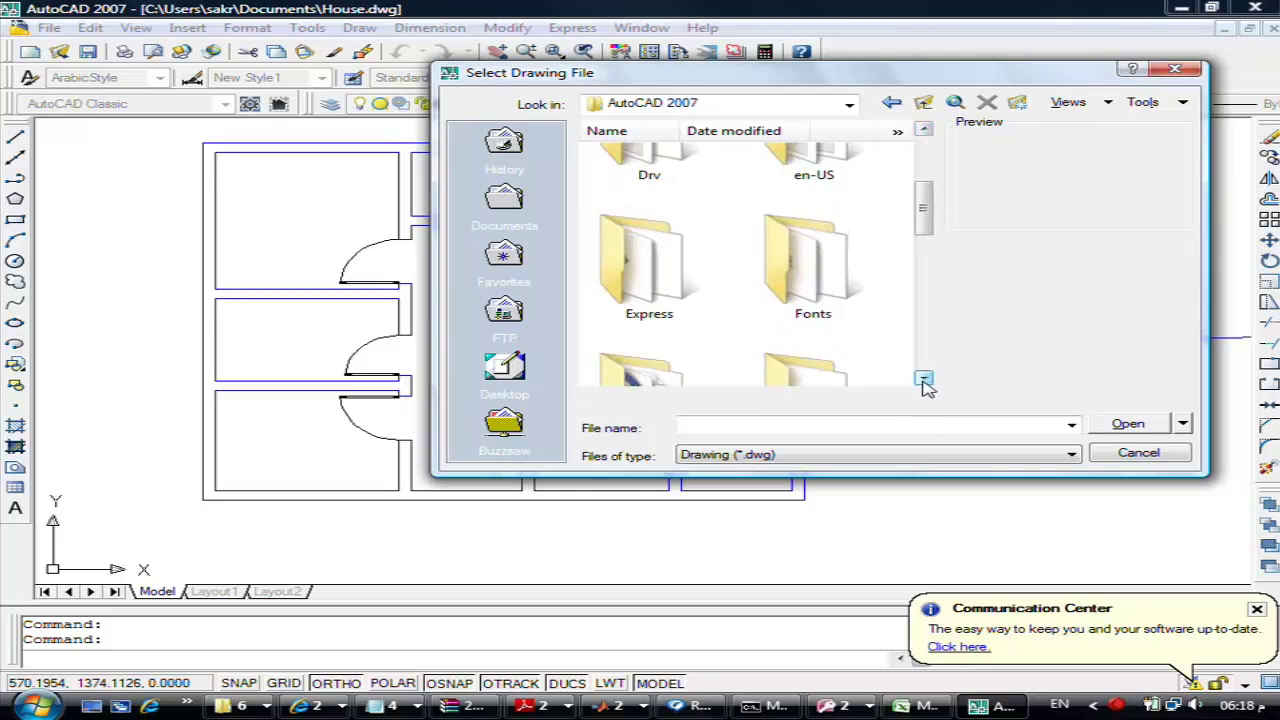
{"action": "left_click", "coordinate": [923, 380]}
{"action": "left_click", "coordinate": [923, 380]}
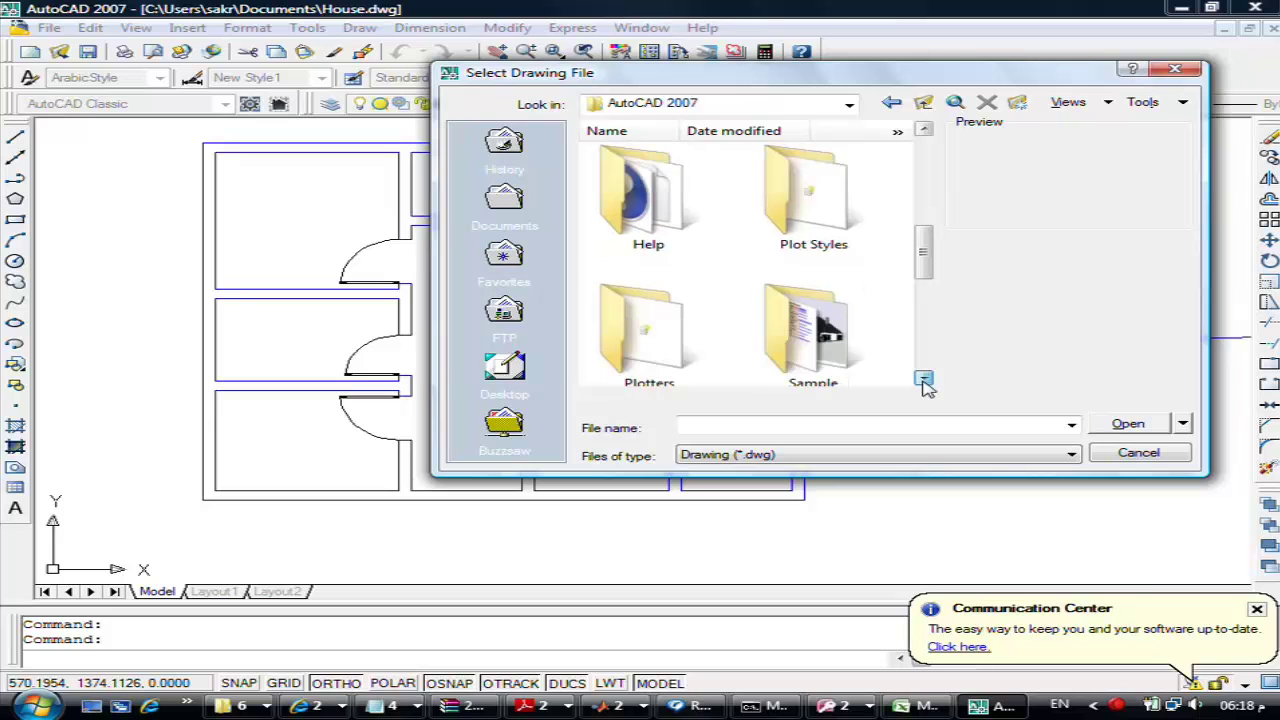
{"action": "left_click", "coordinate": [923, 380]}
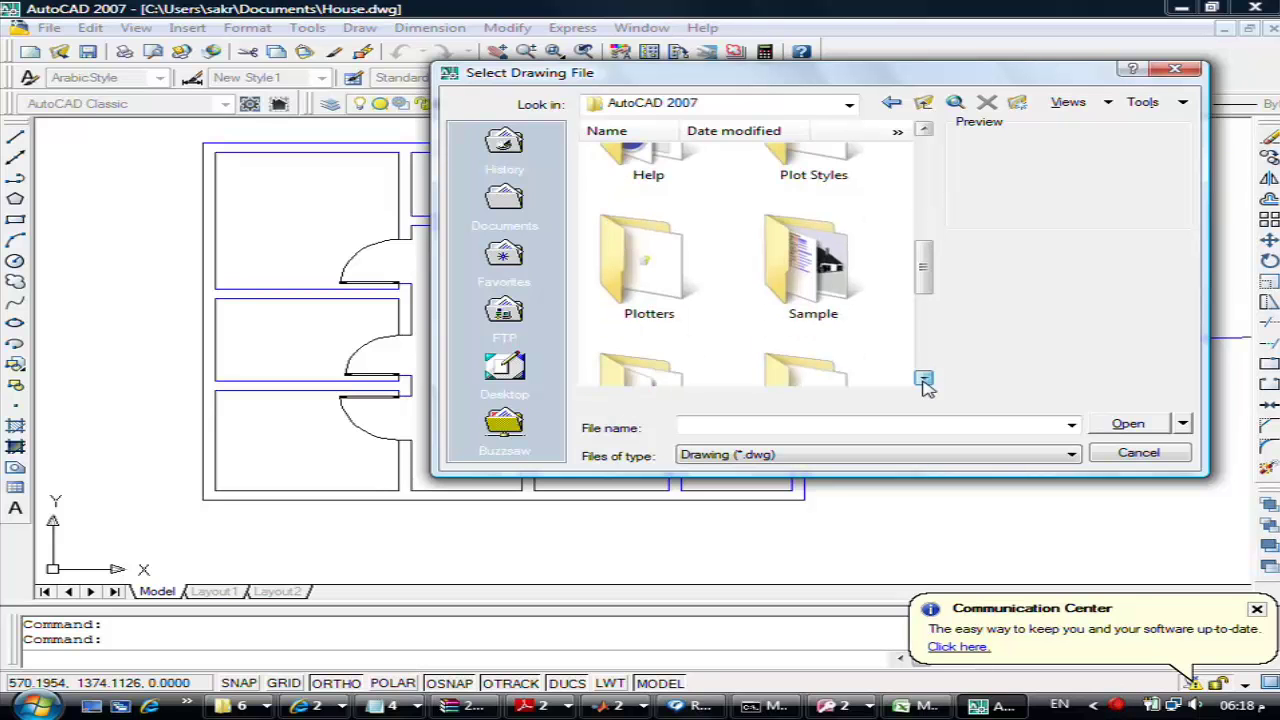
{"action": "left_click", "coordinate": [924, 381]}
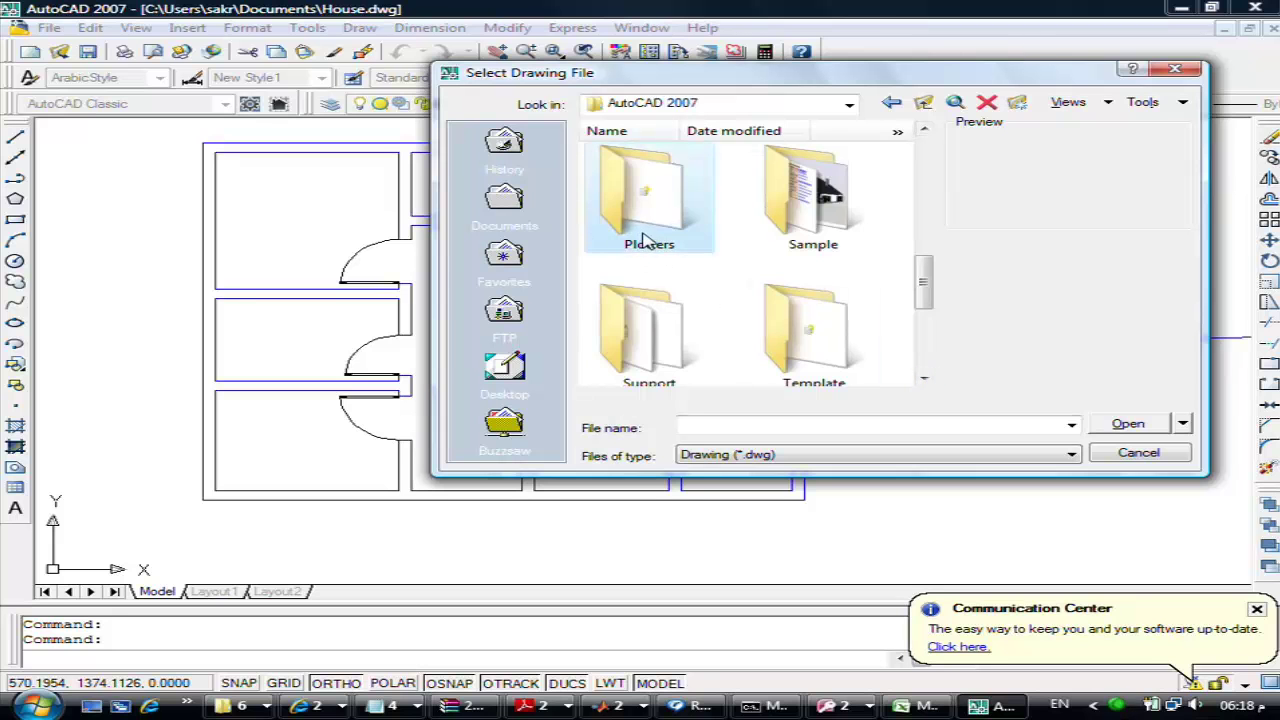
{"action": "double_click", "coordinate": [617, 195]}
Return to AutoCAD 2007 and look inside the Template and Textures folders
{"action": "left_click", "coordinate": [923, 100]}
{"action": "left_click", "coordinate": [928, 318]}
{"action": "left_click", "coordinate": [930, 330]}
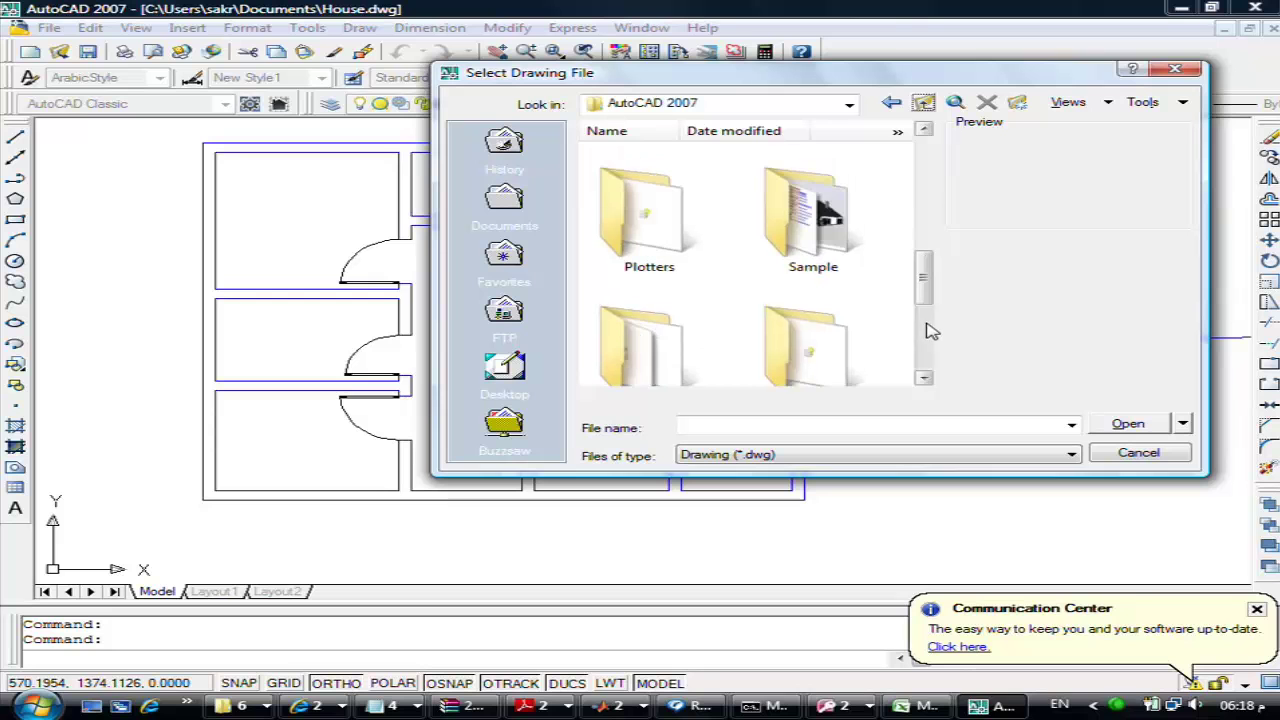
{"action": "left_click", "coordinate": [924, 380]}
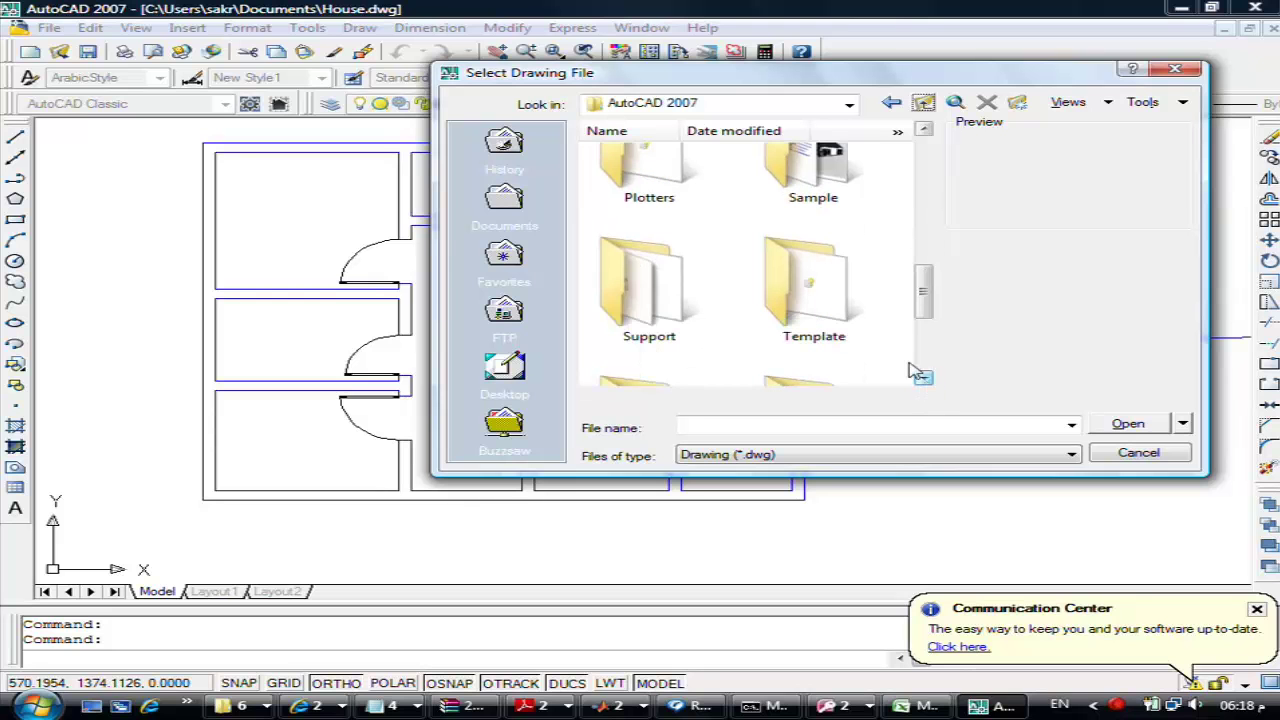
{"action": "double_click", "coordinate": [805, 283]}
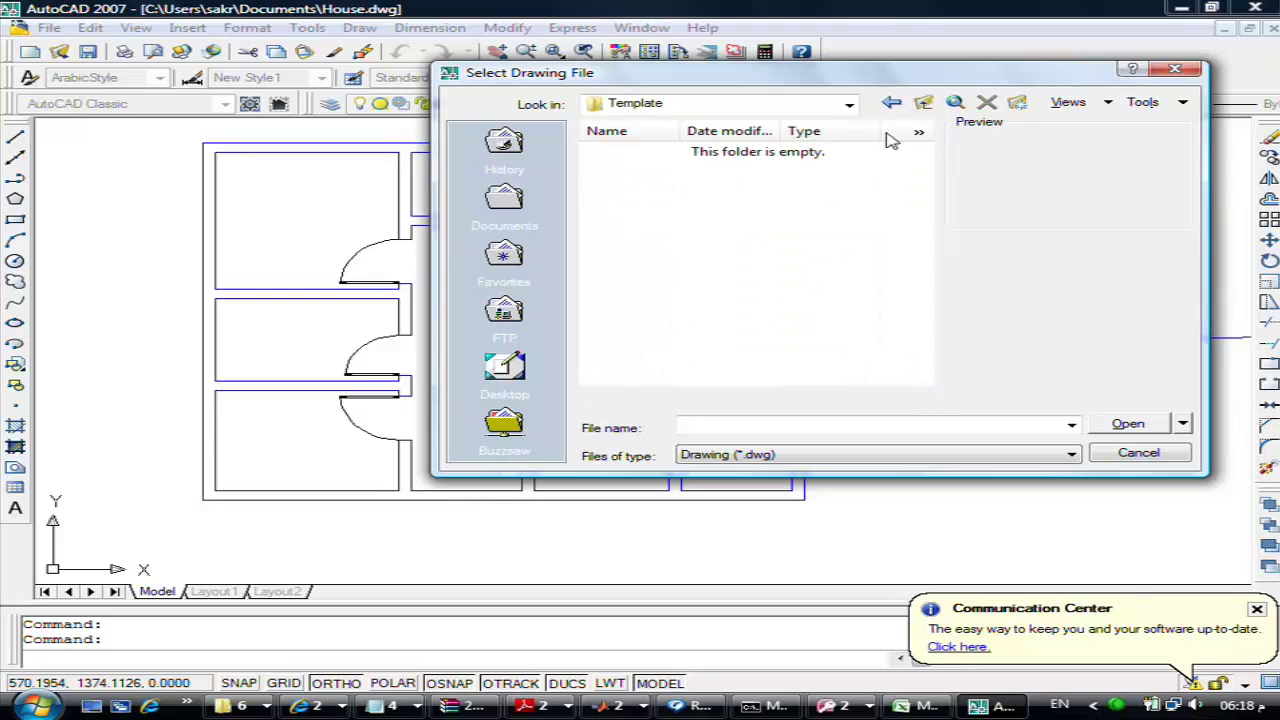
{"action": "left_click", "coordinate": [923, 102]}
{"action": "left_click", "coordinate": [925, 363]}
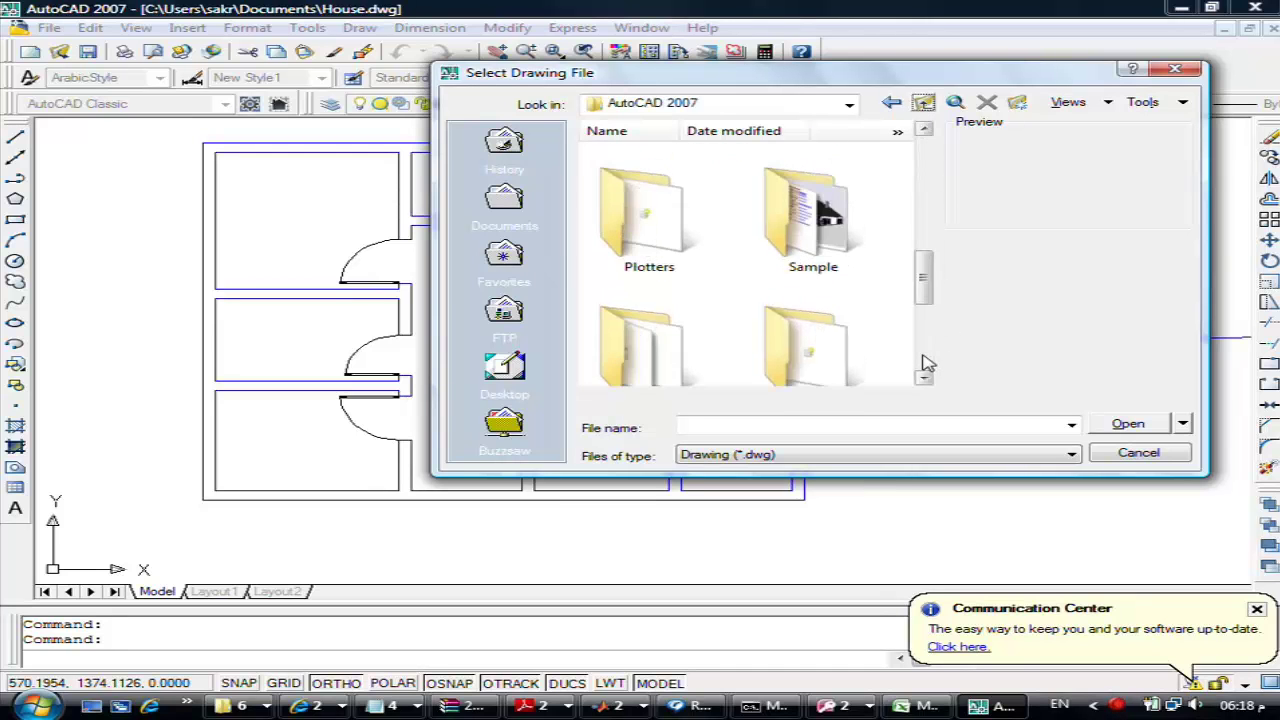
{"action": "left_click", "coordinate": [925, 363]}
{"action": "double_click", "coordinate": [665, 238]}
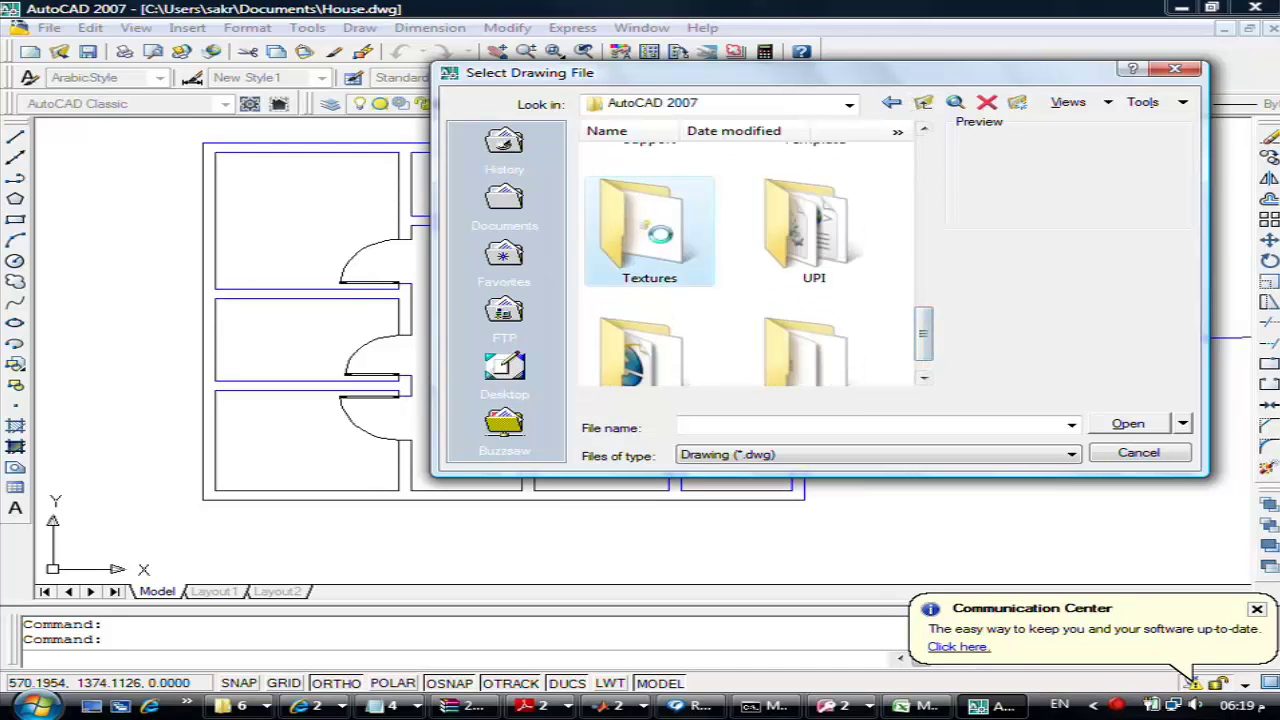
Look inside the UPI folder, then go back and scroll to later folders
{"action": "left_click", "coordinate": [923, 102]}
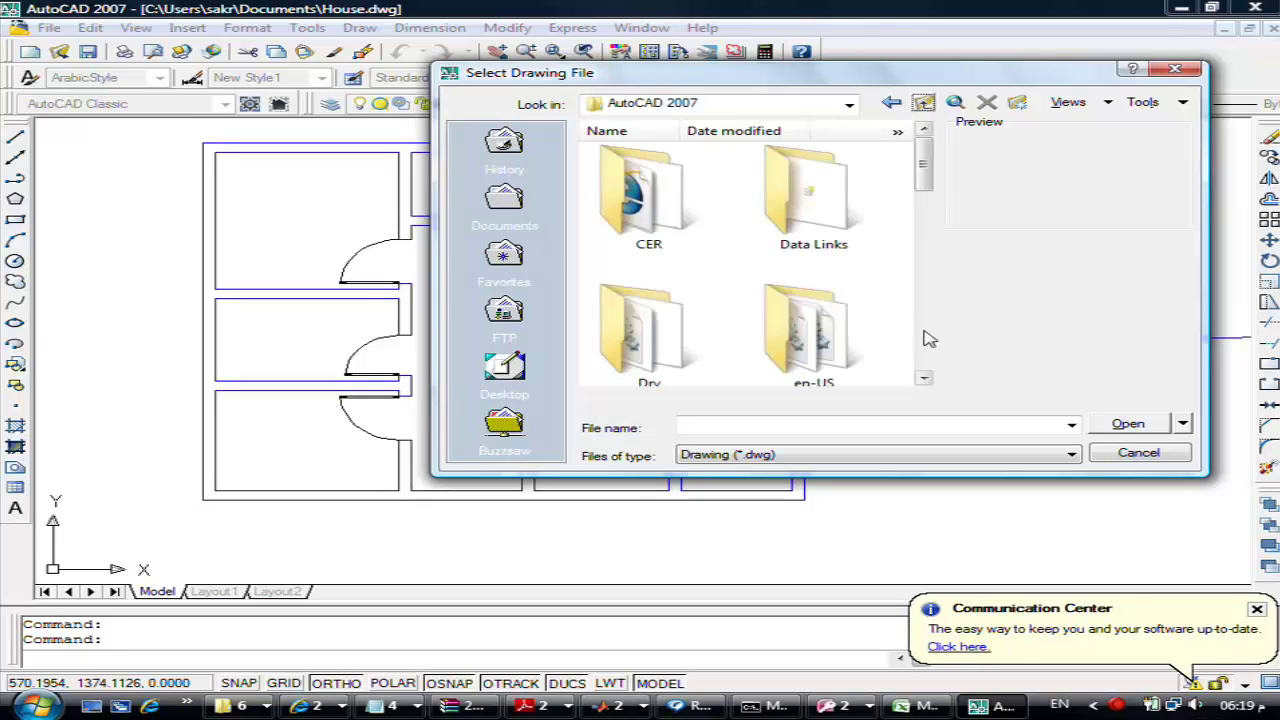
{"action": "left_click", "coordinate": [924, 362]}
{"action": "left_click", "coordinate": [925, 366]}
{"action": "left_click_drag", "start_coordinate": [924, 360], "coordinate": [928, 365]}
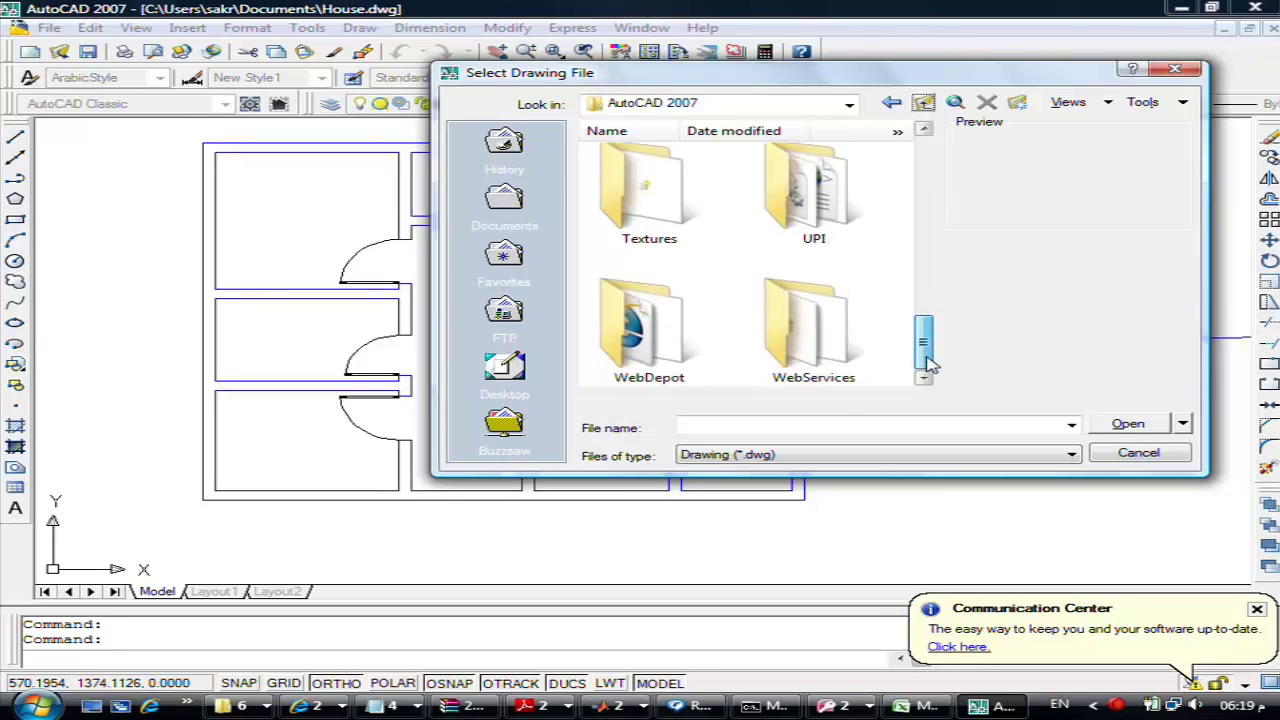
{"action": "double_click", "coordinate": [806, 202]}
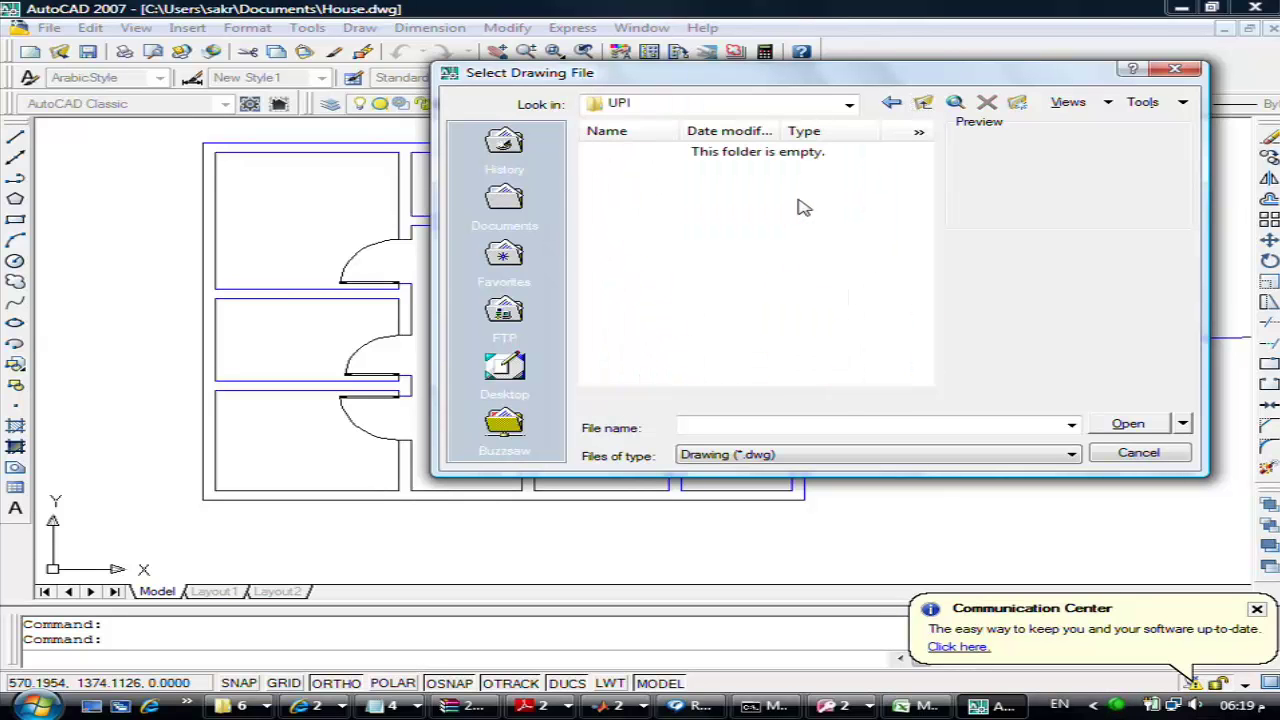
{"action": "left_click", "coordinate": [923, 102]}
{"action": "left_click", "coordinate": [927, 345]}
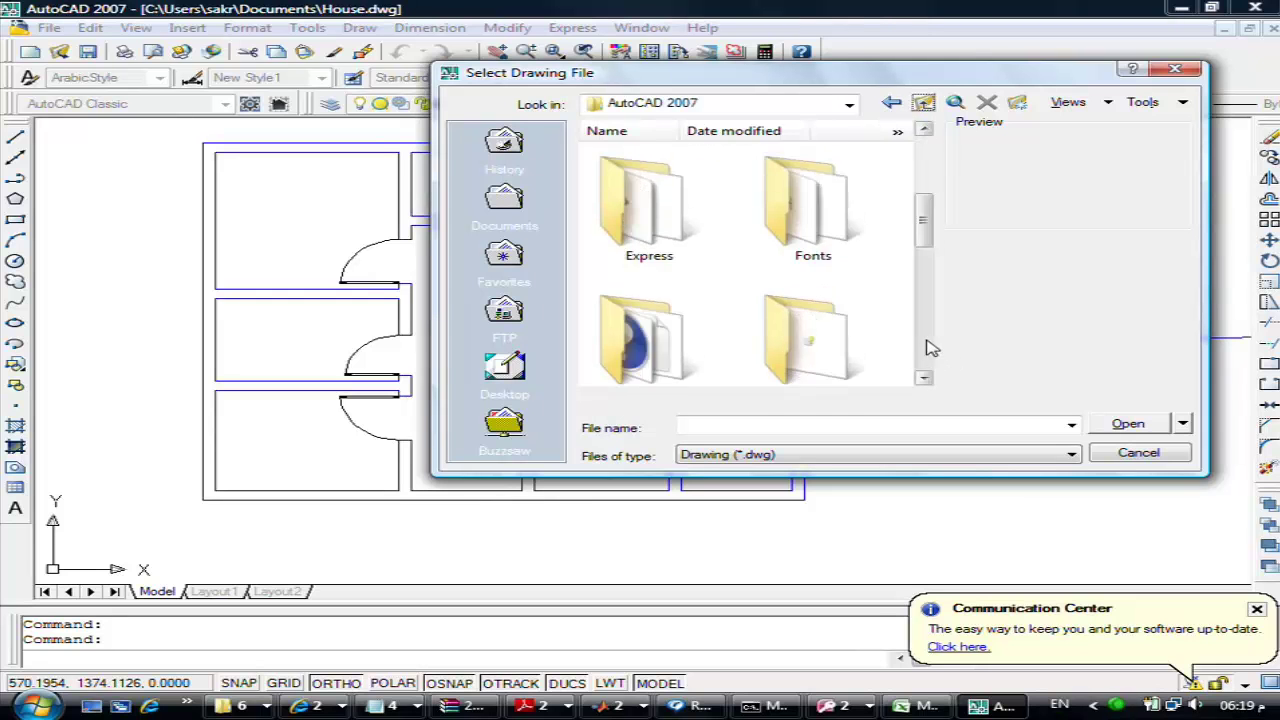
{"action": "mouse_move", "coordinate": [925, 333]}
{"action": "left_mouse_down"}
{"action": "mouse_move", "coordinate": [922, 368]}
{"action": "mouse_move", "coordinate": [922, 245]}
{"action": "left_mouse_up"}
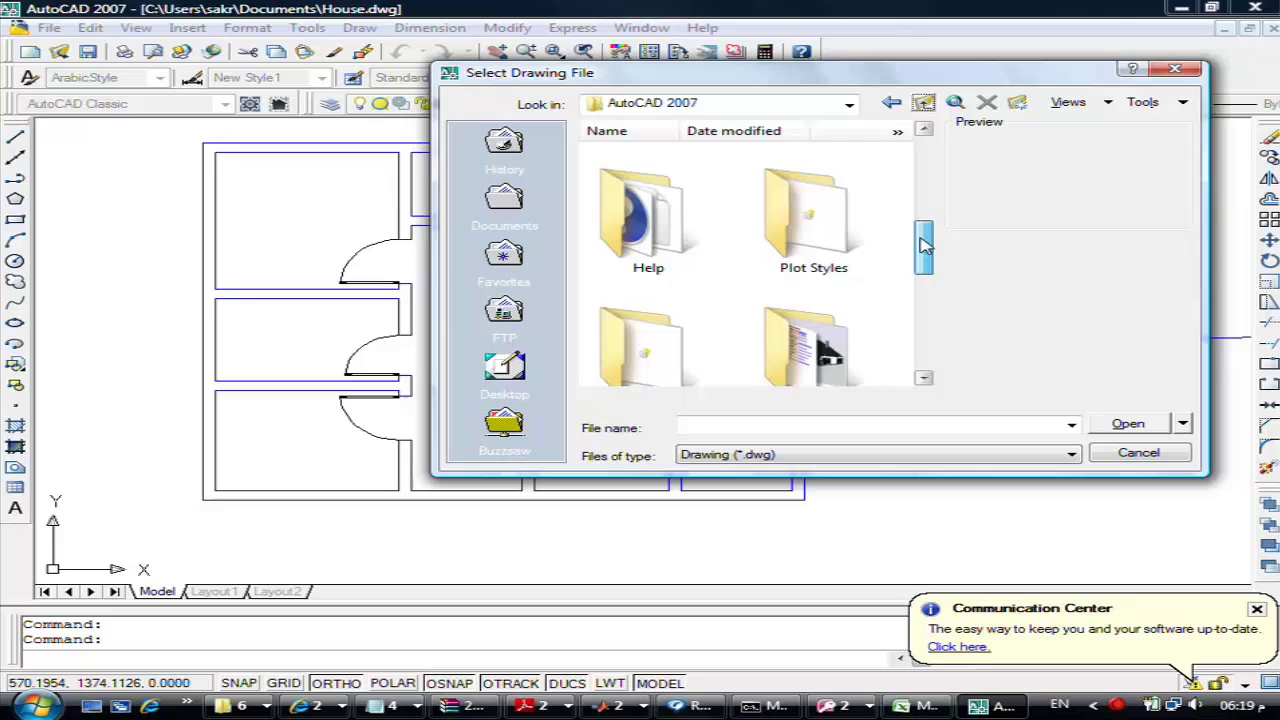
Open Sample > DesignCenter and preview the Basic Electronics drawing
{"action": "double_click", "coordinate": [810, 347]}
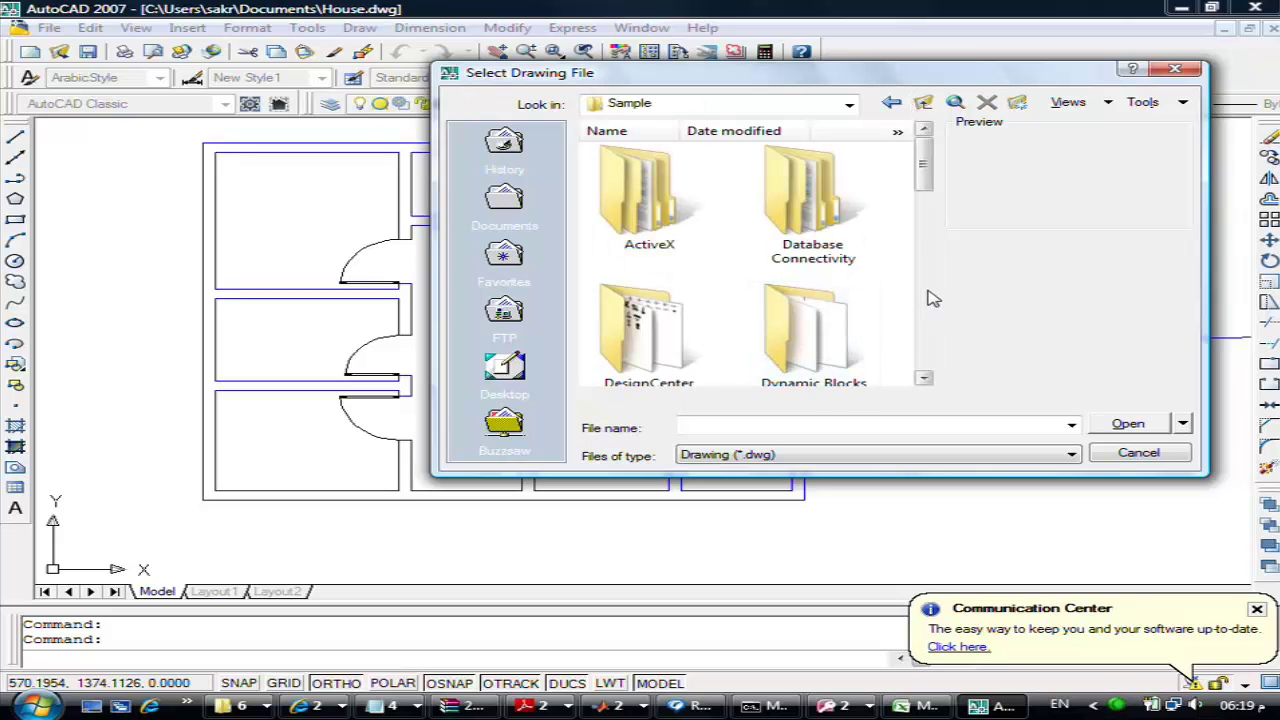
{"action": "left_click", "coordinate": [925, 381]}
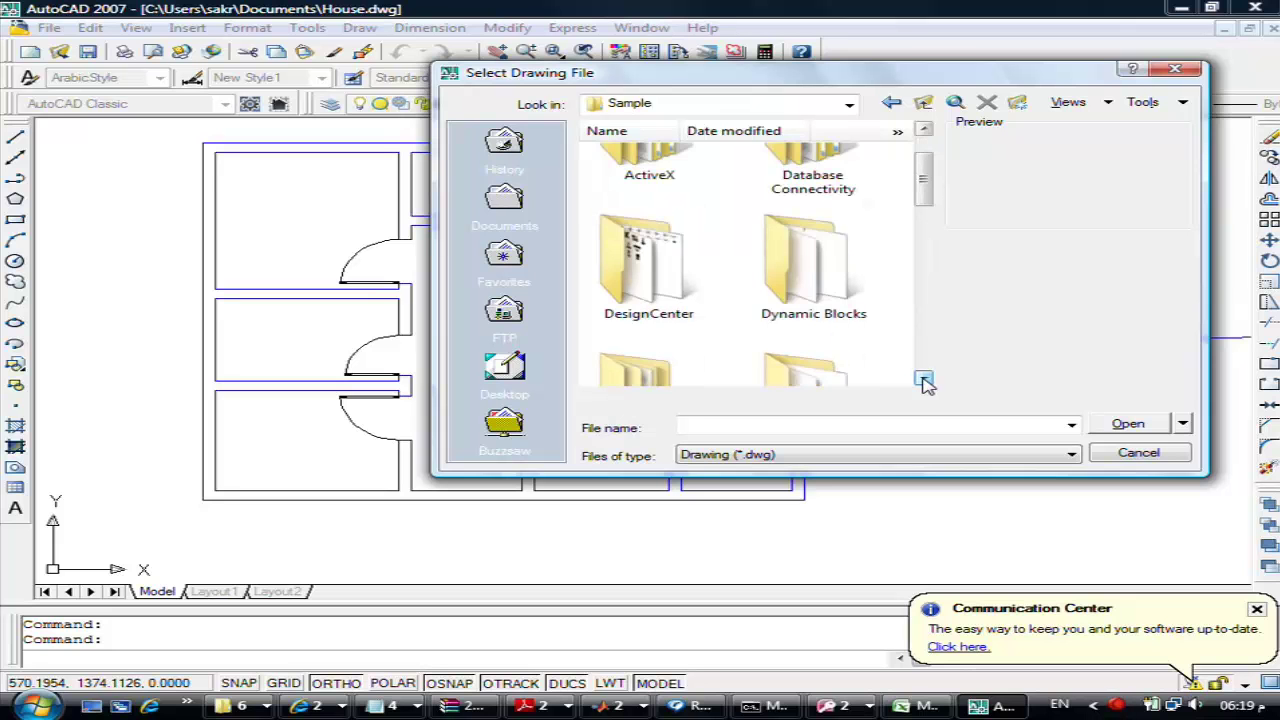
{"action": "left_click", "coordinate": [925, 381]}
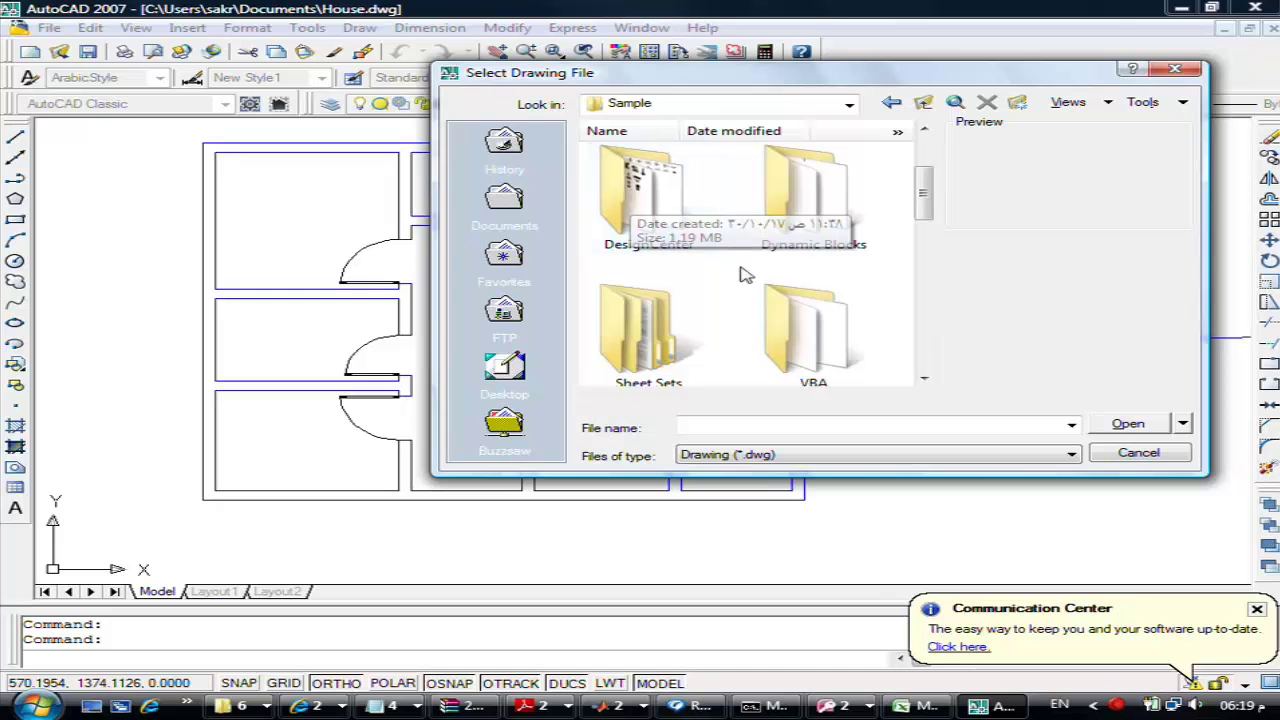
{"action": "double_click", "coordinate": [625, 200]}
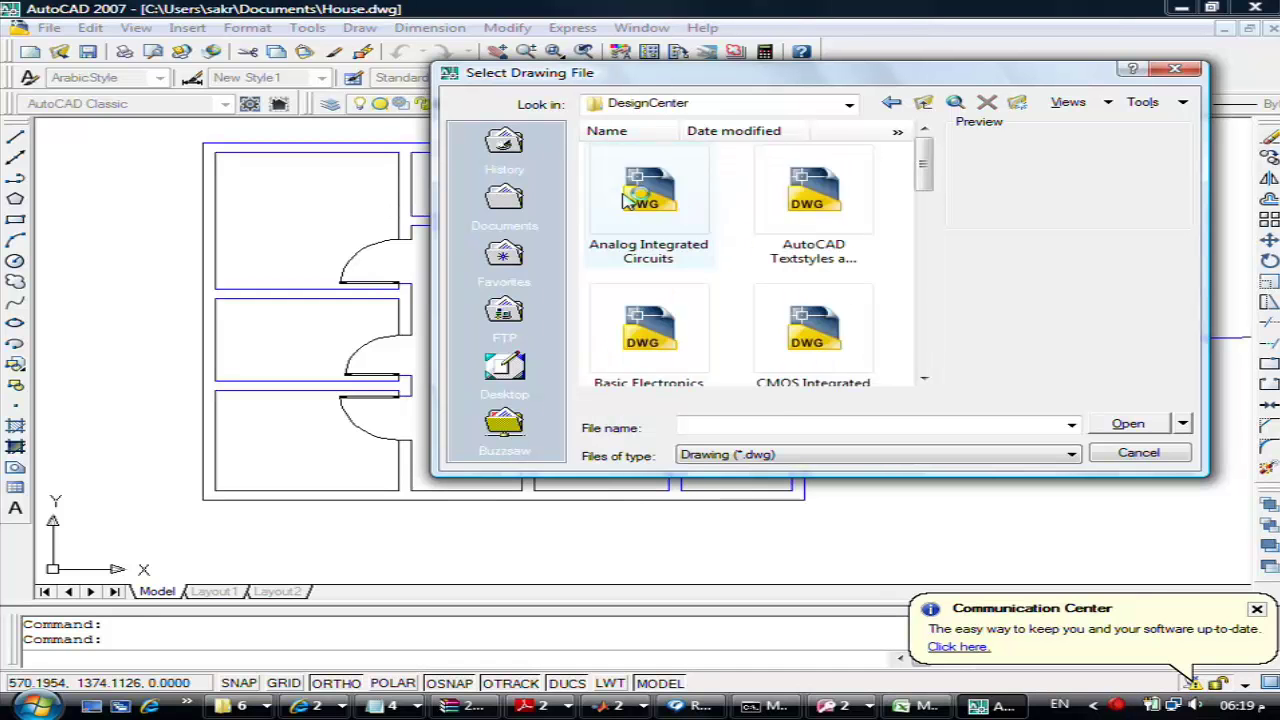
{"action": "left_click", "coordinate": [924, 381]}
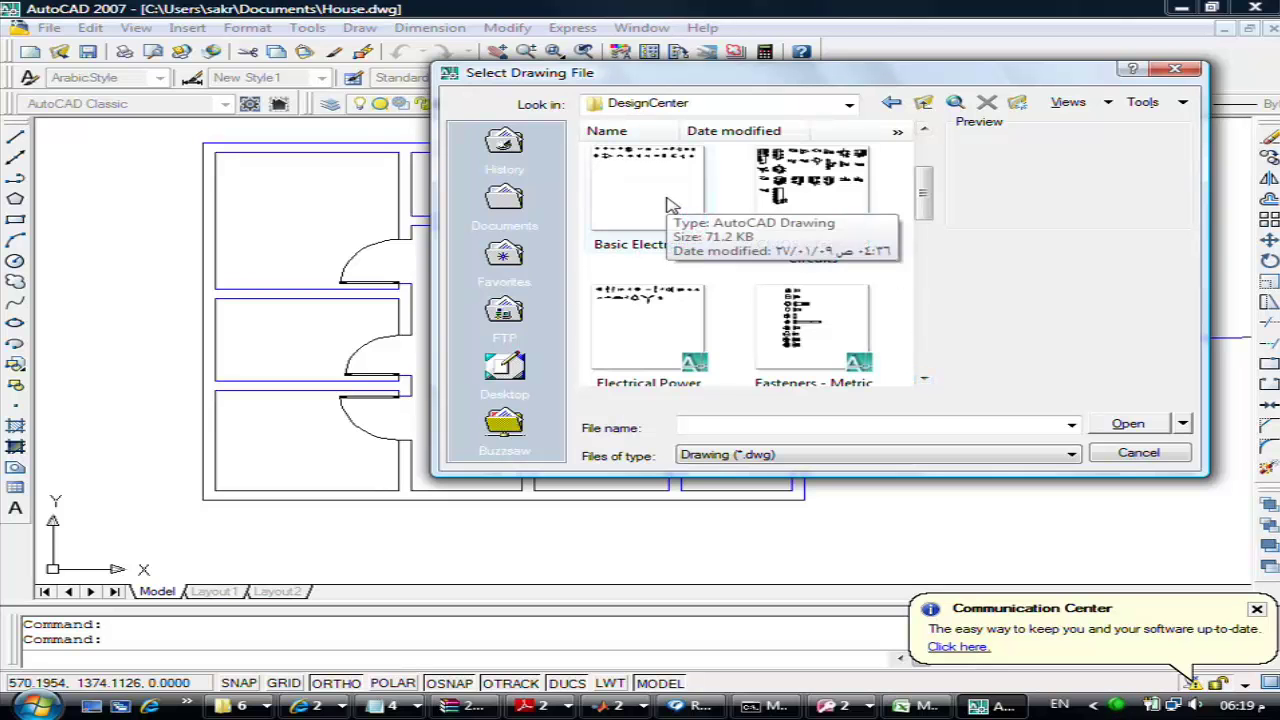
{"action": "left_click", "coordinate": [671, 206]}
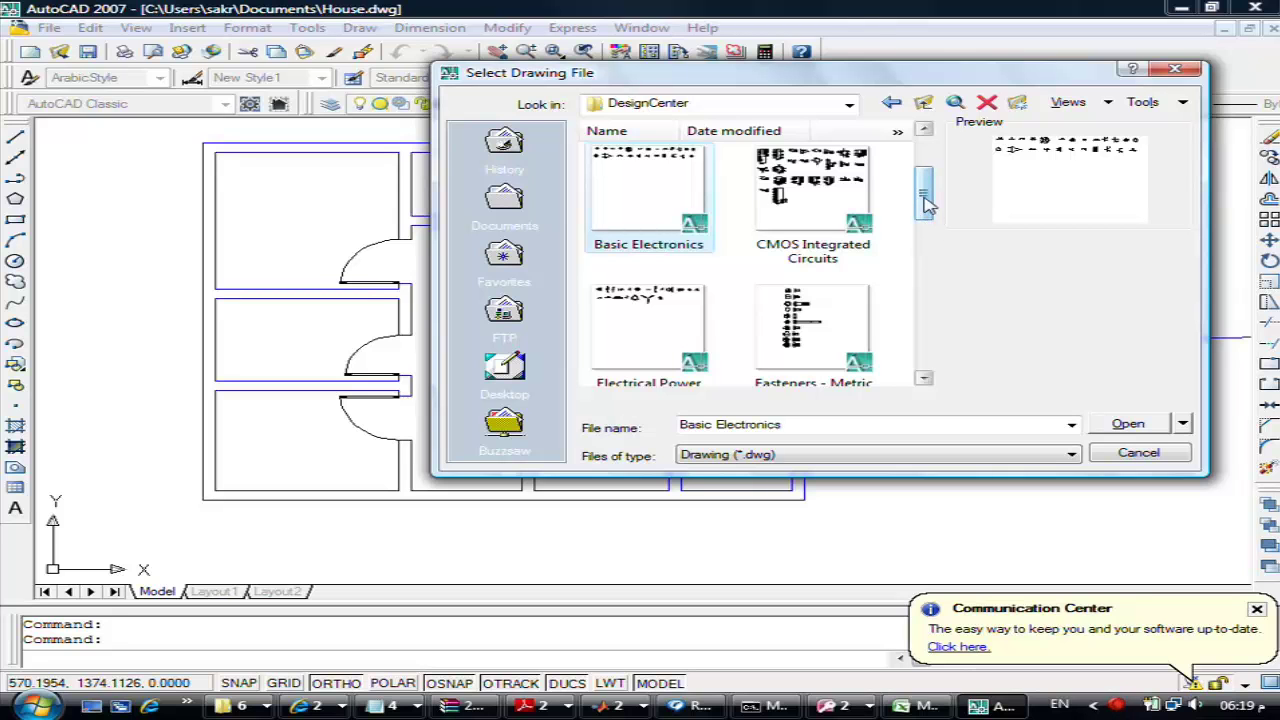
Compare sample previews, select Home - Space Planner, and open it into the Insert dialog
{"action": "left_click", "coordinate": [923, 378]}
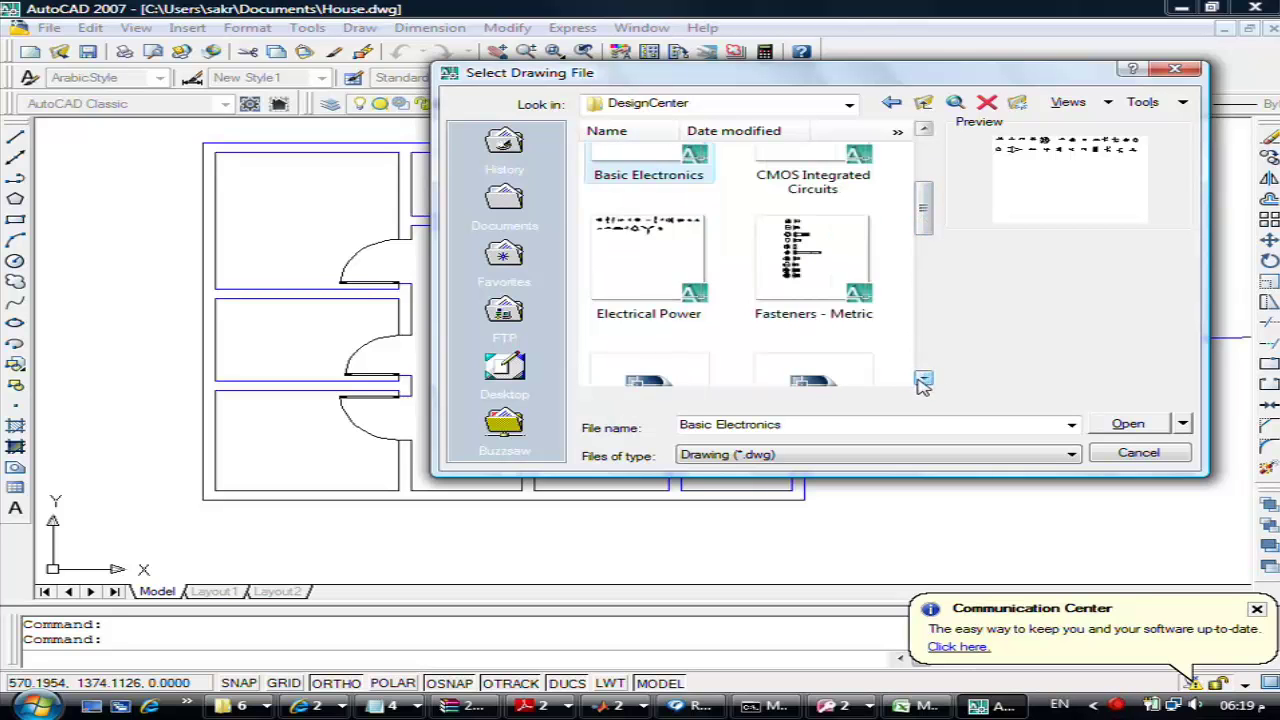
{"action": "left_click", "coordinate": [923, 378]}
{"action": "left_click", "coordinate": [923, 381]}
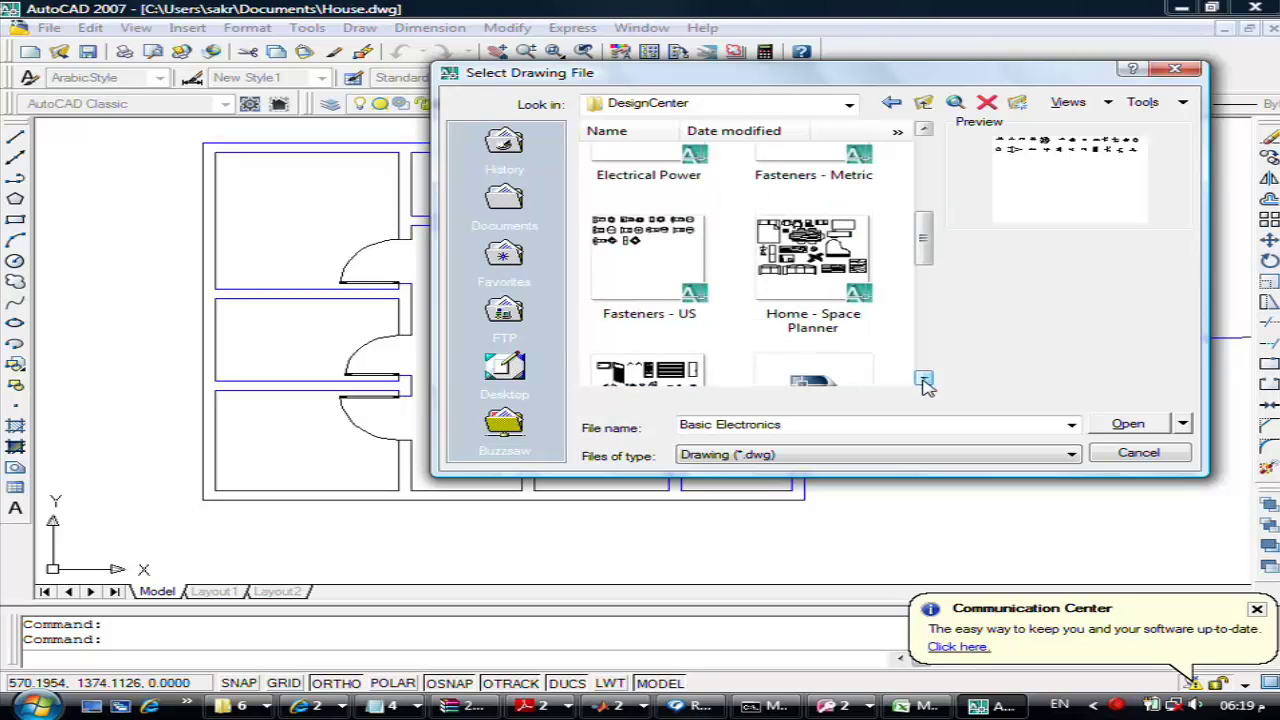
{"action": "left_click", "coordinate": [823, 258]}
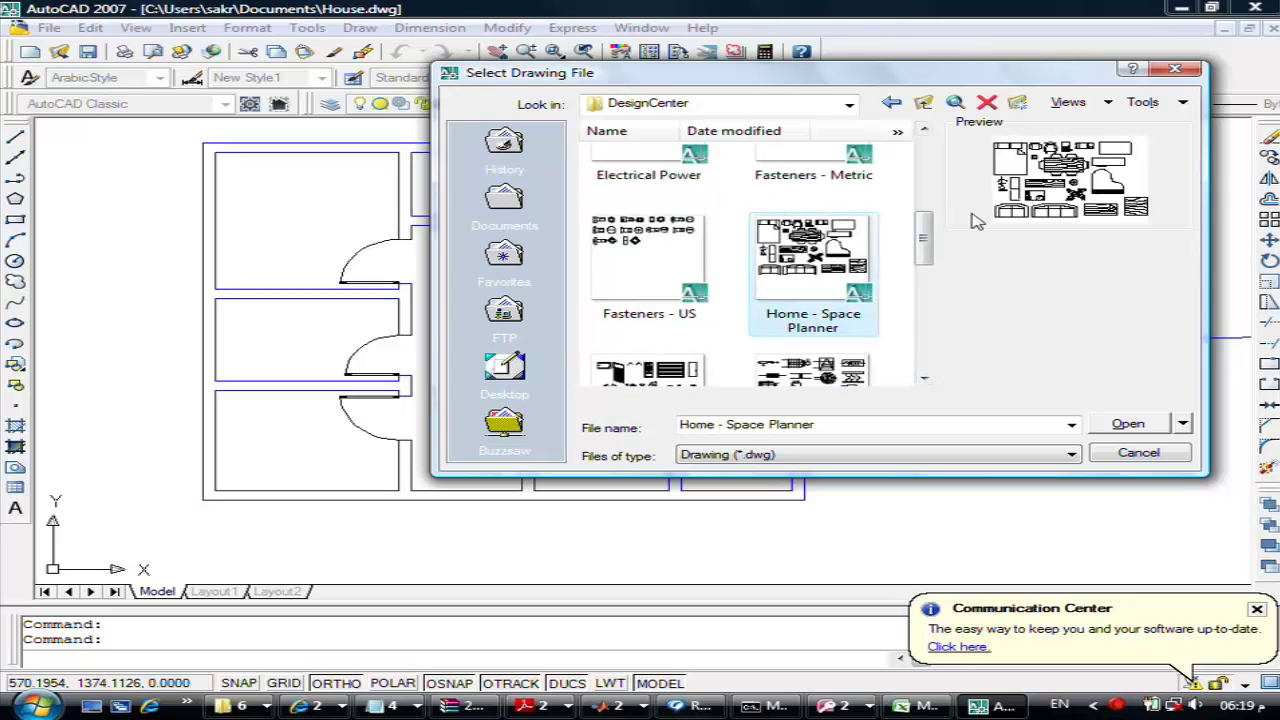
{"action": "left_click", "coordinate": [924, 379]}
{"action": "left_click", "coordinate": [924, 379]}
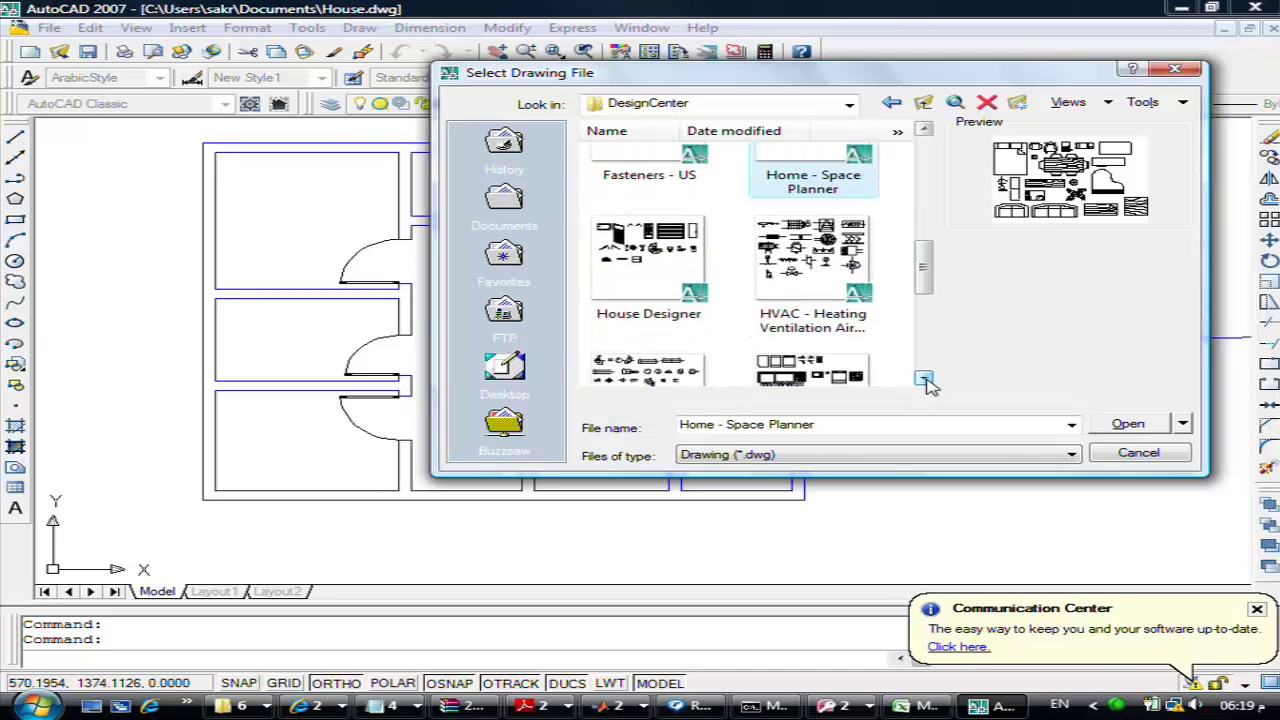
{"action": "left_click", "coordinate": [674, 276]}
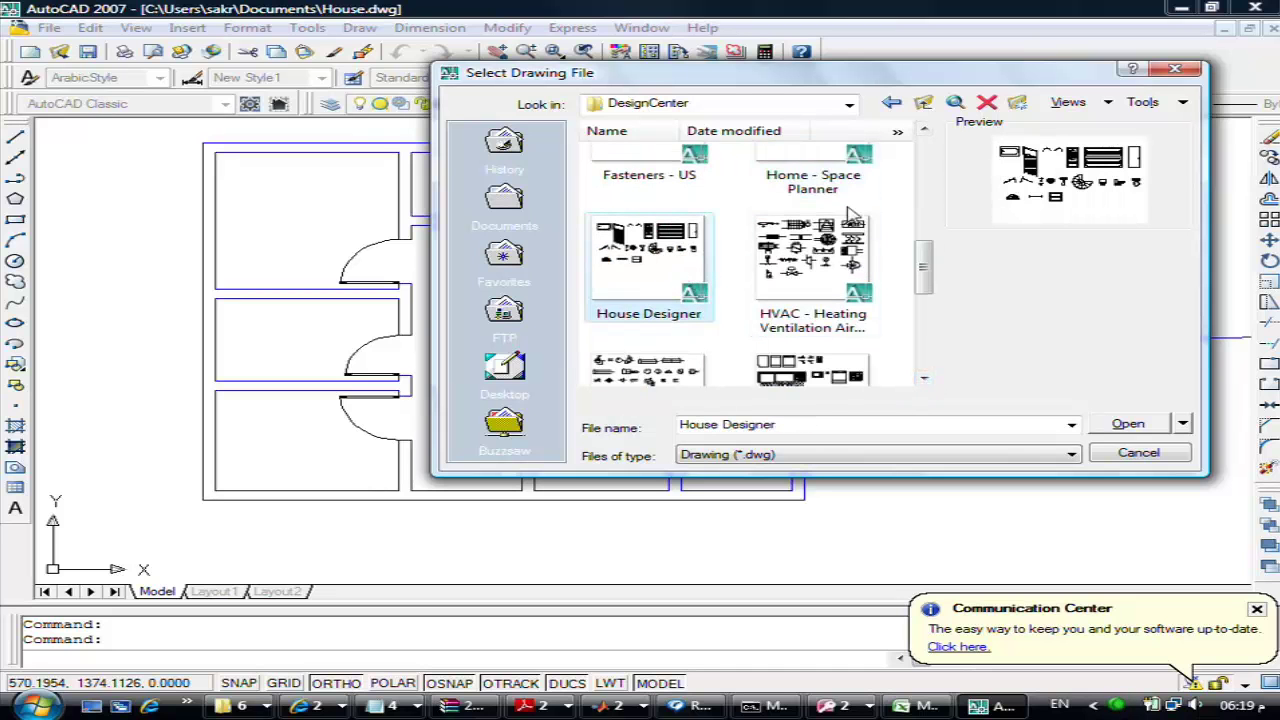
{"action": "left_click", "coordinate": [850, 165]}
{"action": "left_click", "coordinate": [1124, 426]}
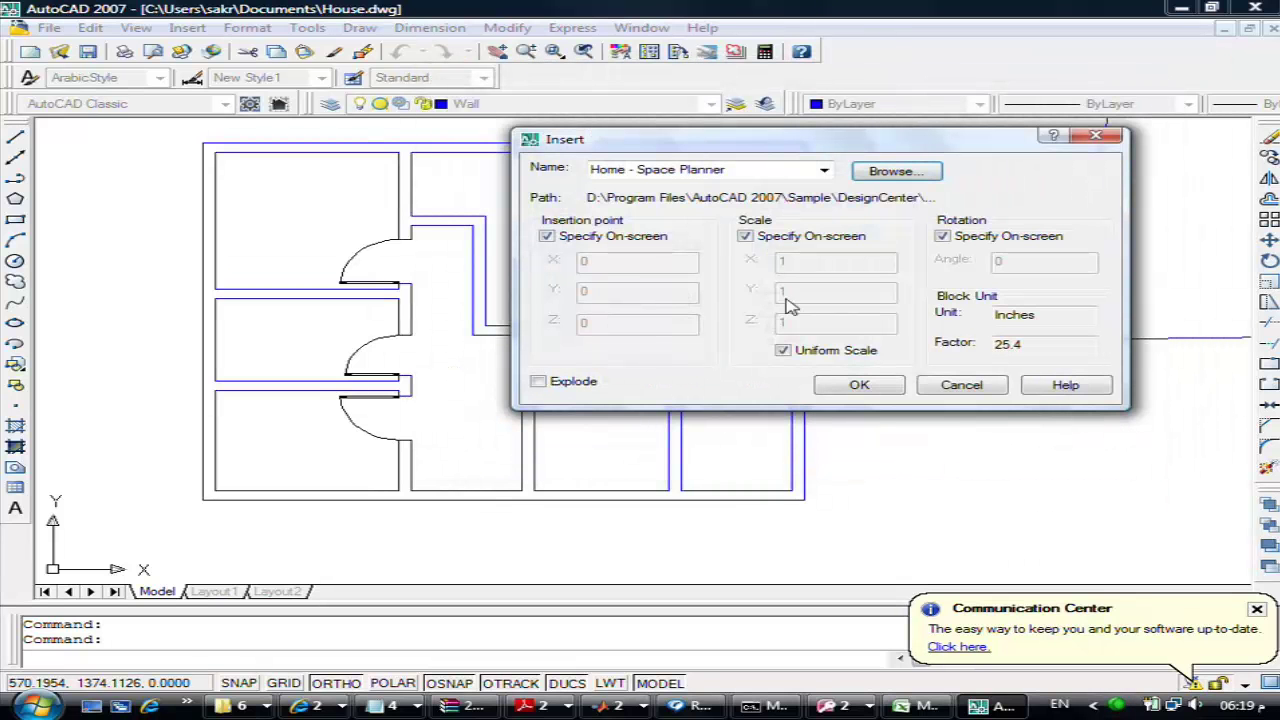
Check the block list, confirm Home - Space Planner, then cancel placement with Esc
{"action": "left_click", "coordinate": [825, 171]}
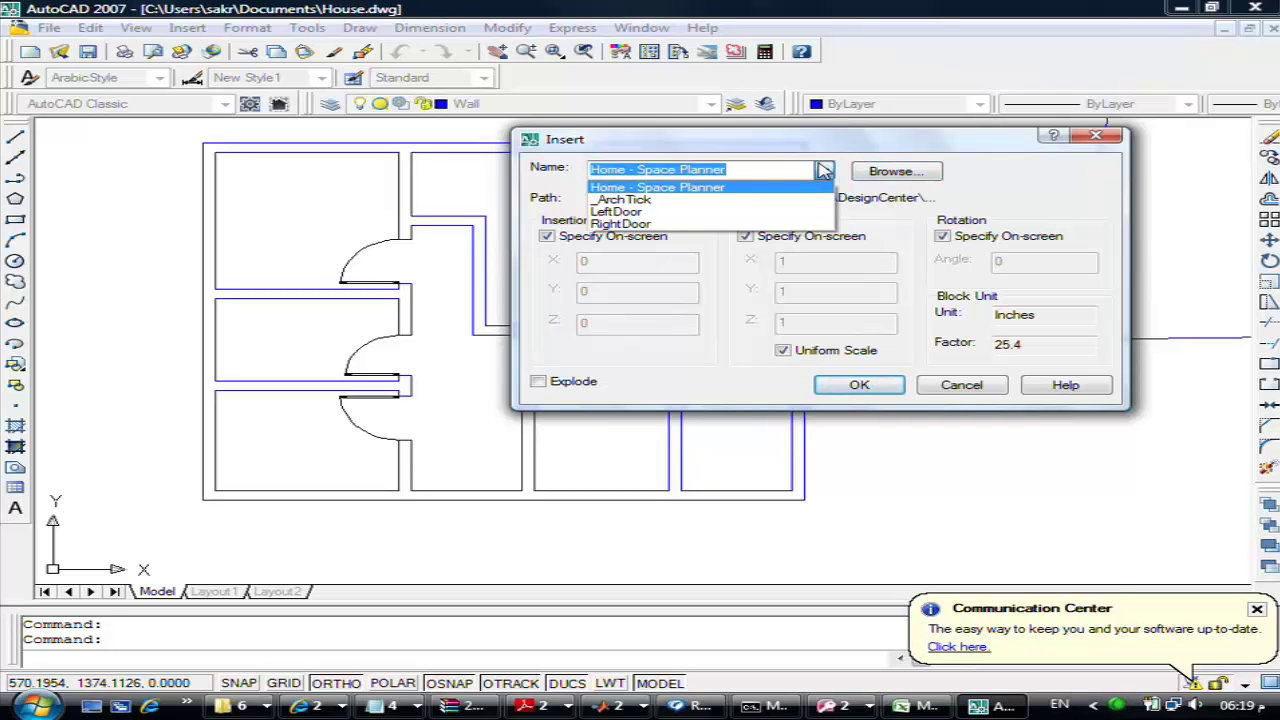
{"action": "left_click", "coordinate": [862, 386]}
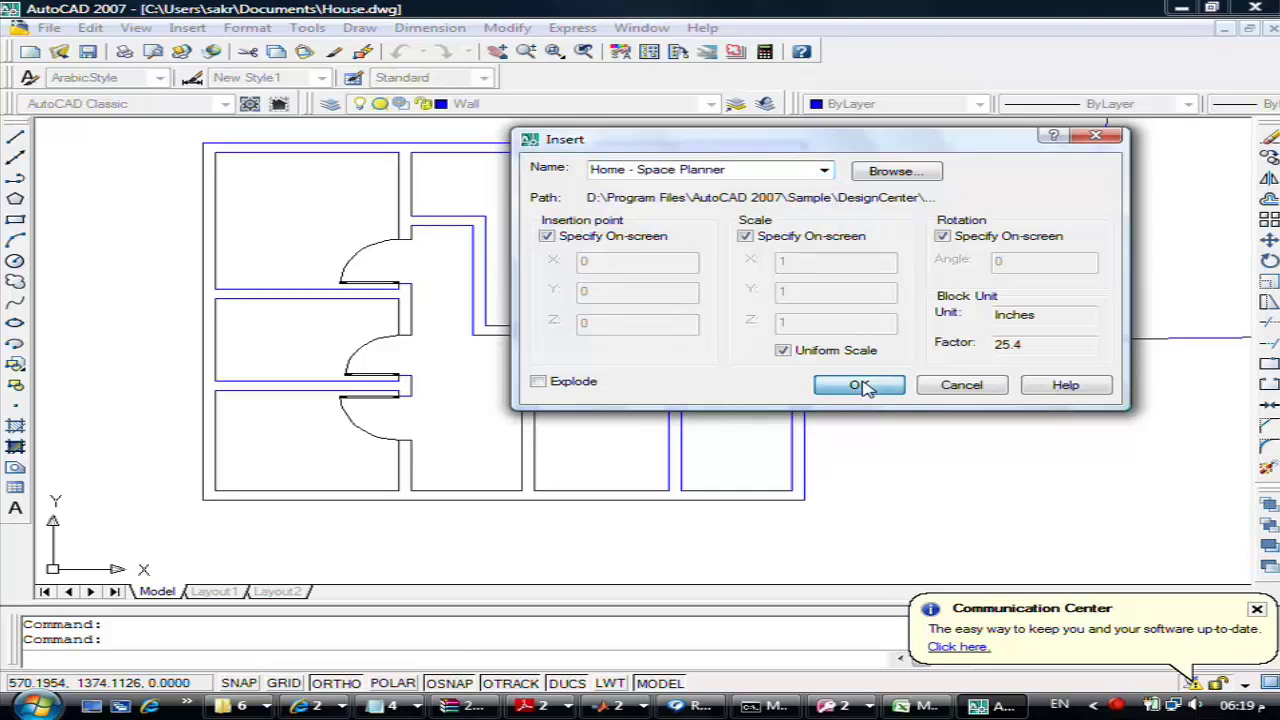
{"action": "left_click", "coordinate": [862, 386]}
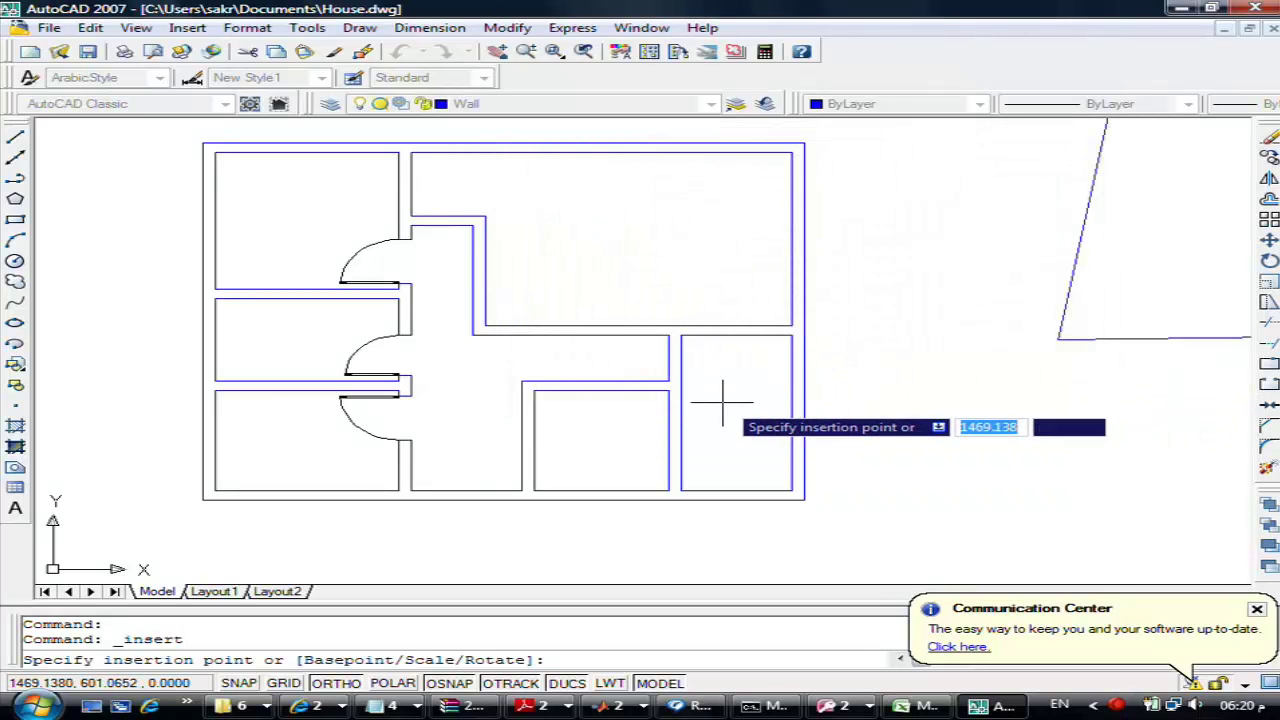
{"action": "scroll", "coordinate": [724, 405], "scroll_direction": "down", "scroll_amount": 5}
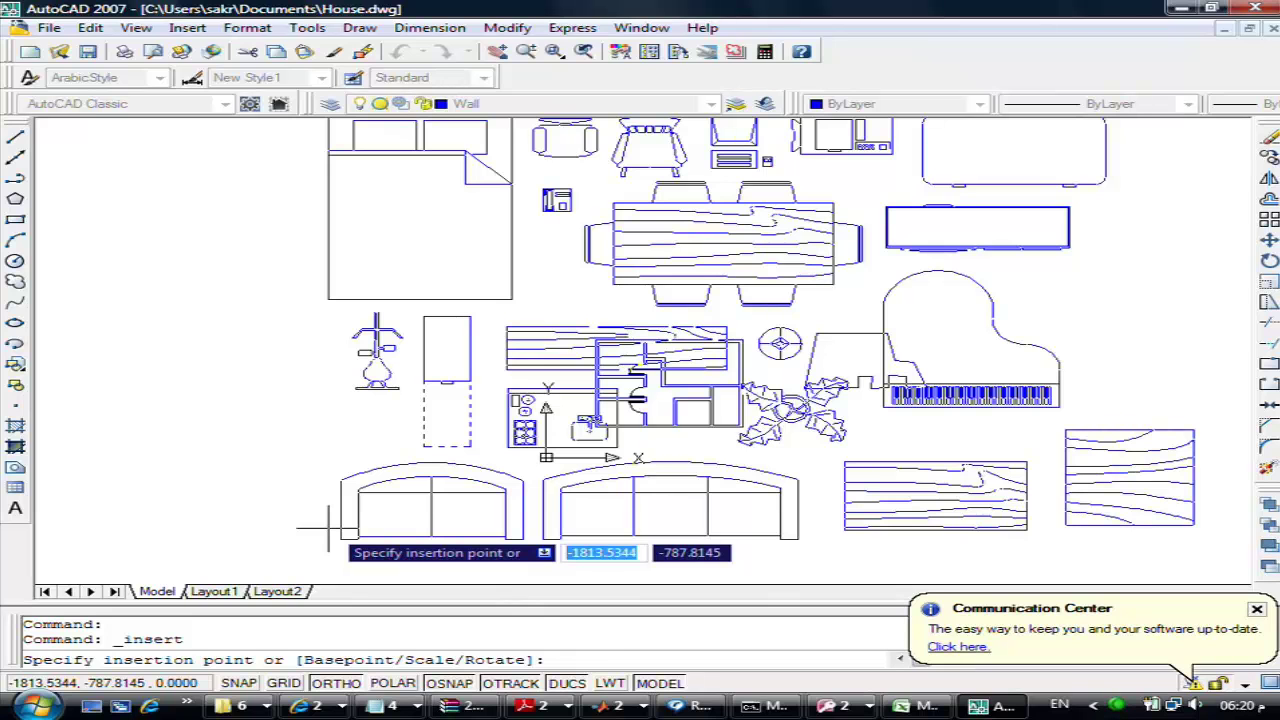
{"action": "key", "text": "Escape"}
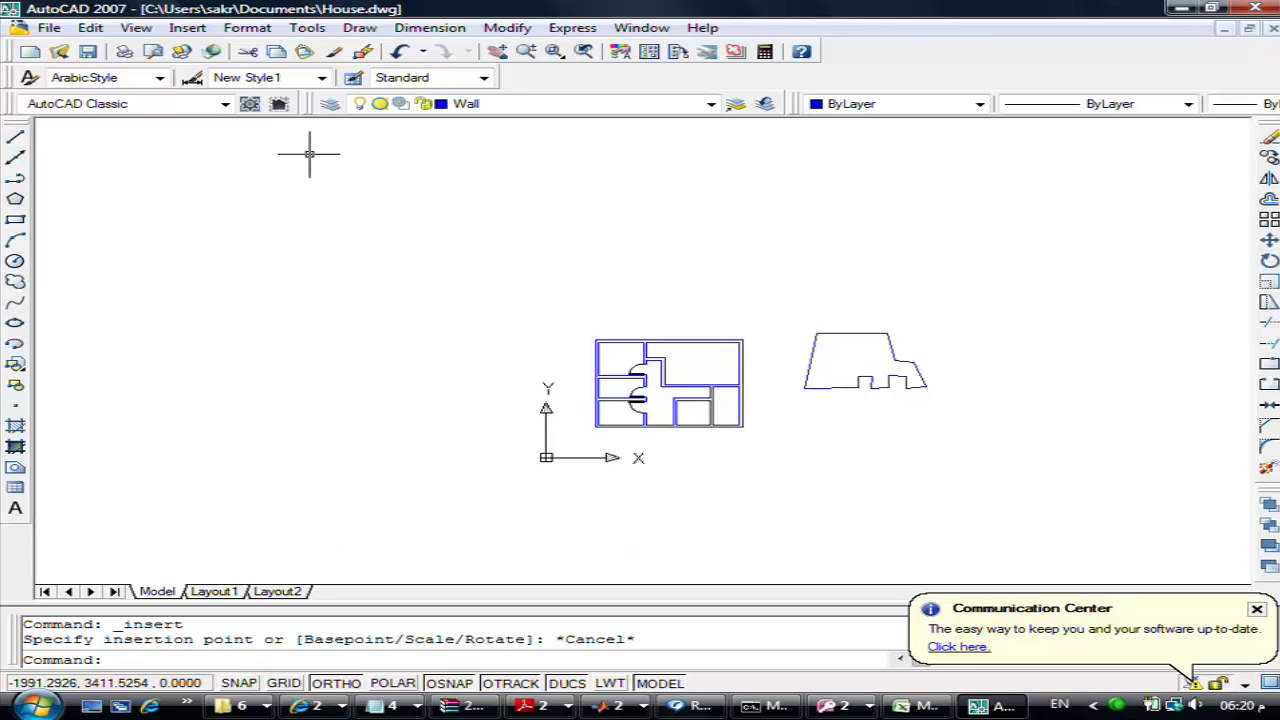
Insert the Bed - Queen block up-left of the house plan at scale 0.1 with rotation 0
{"action": "left_click", "coordinate": [197, 28]}
{"action": "left_click", "coordinate": [212, 49]}
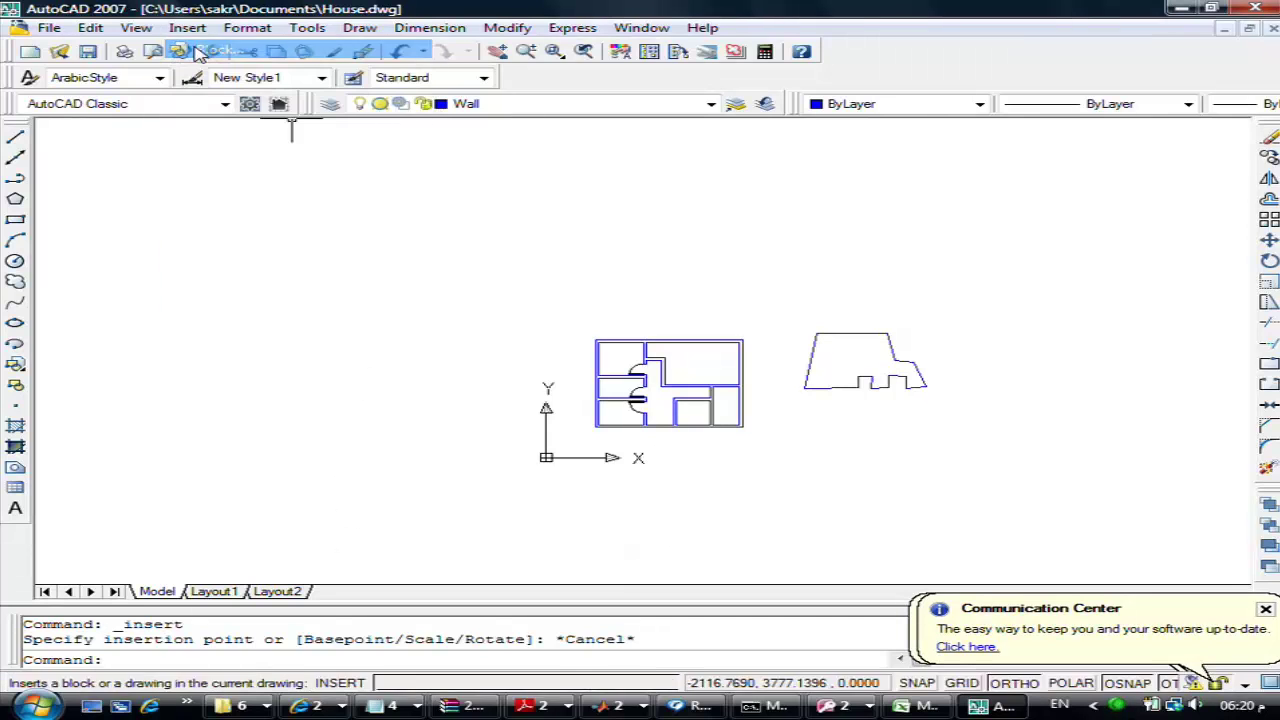
{"action": "left_click", "coordinate": [824, 174]}
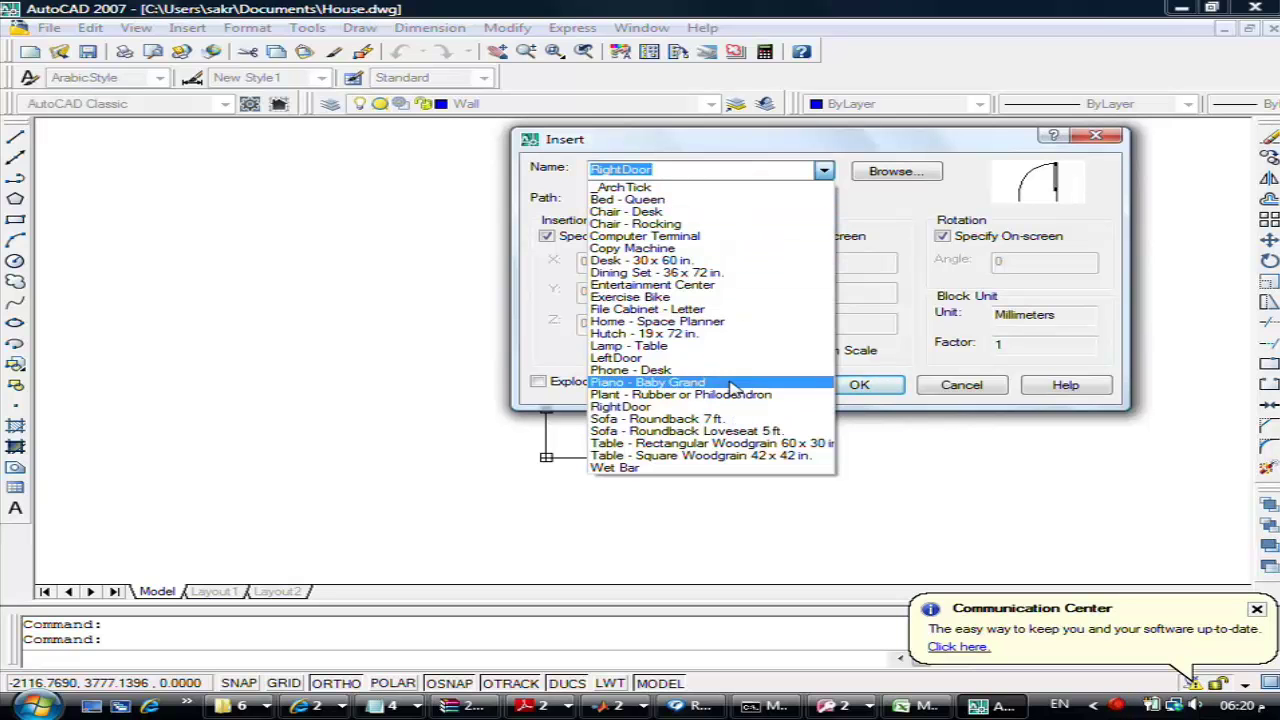
{"action": "left_click", "coordinate": [760, 208]}
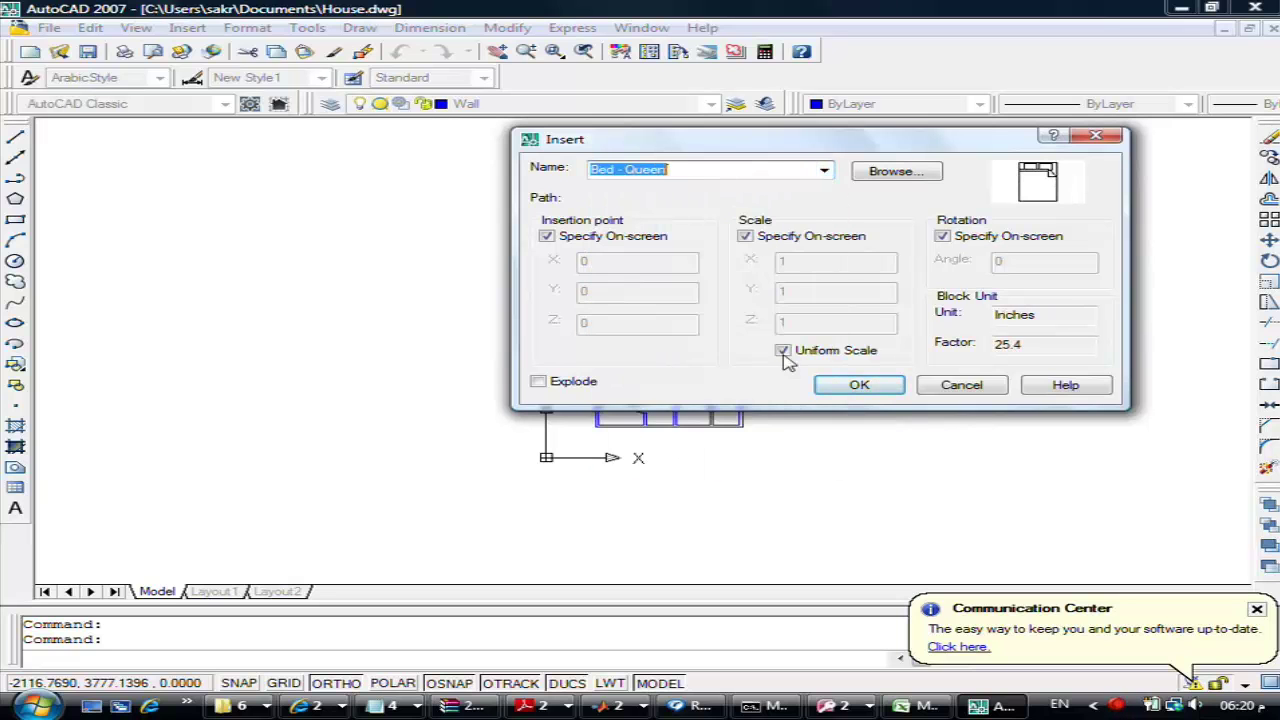
{"action": "left_click", "coordinate": [859, 385]}
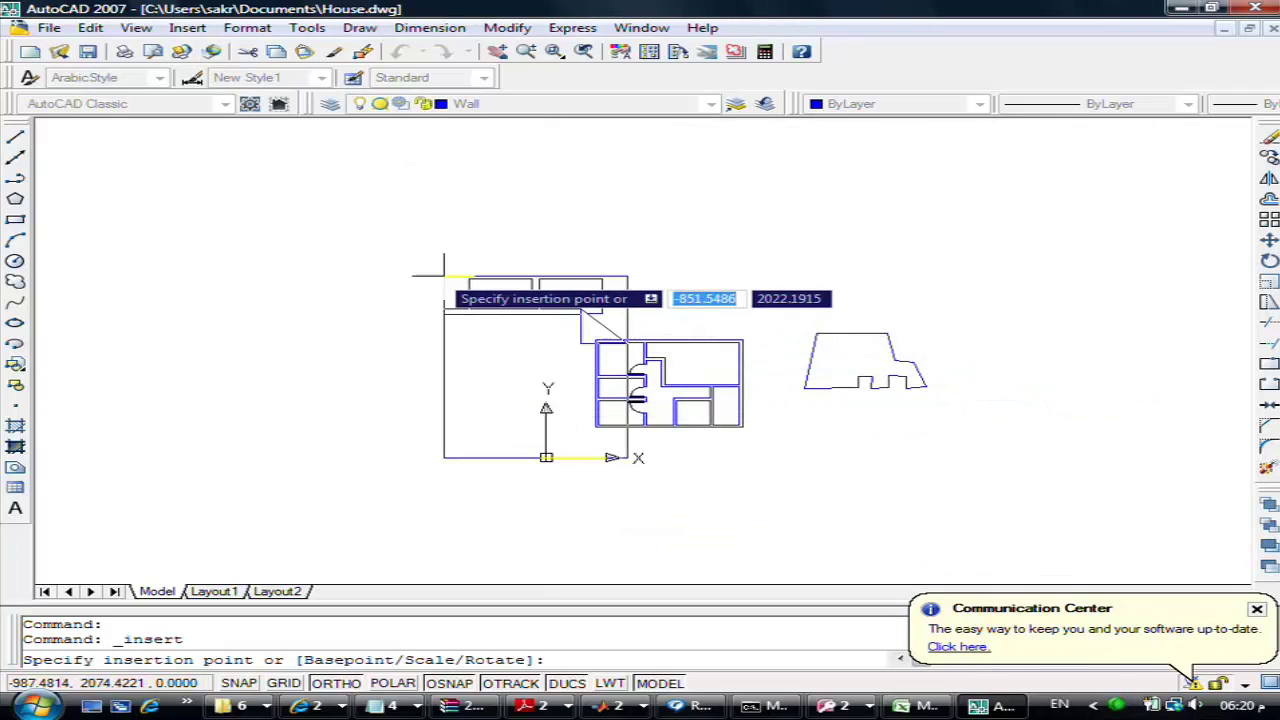
{"action": "scroll", "coordinate": [357, 251], "scroll_direction": "down", "scroll_amount": 1}
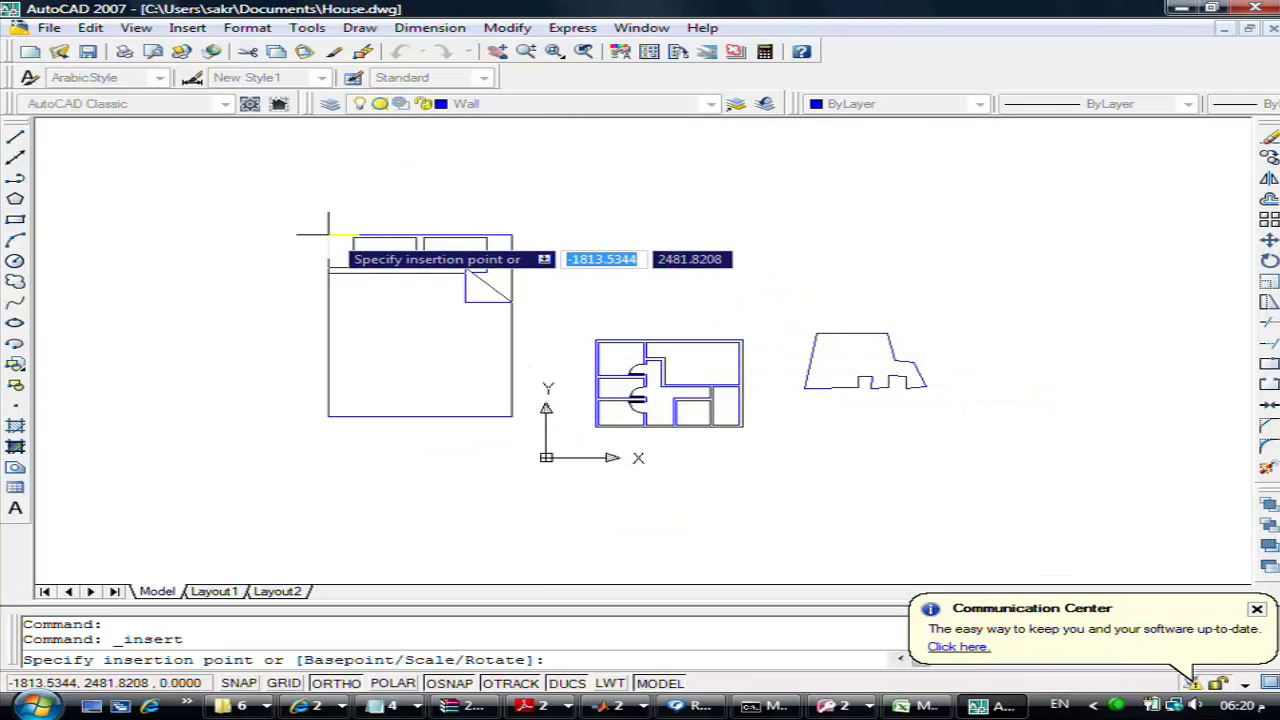
{"action": "left_click", "coordinate": [328, 235]}
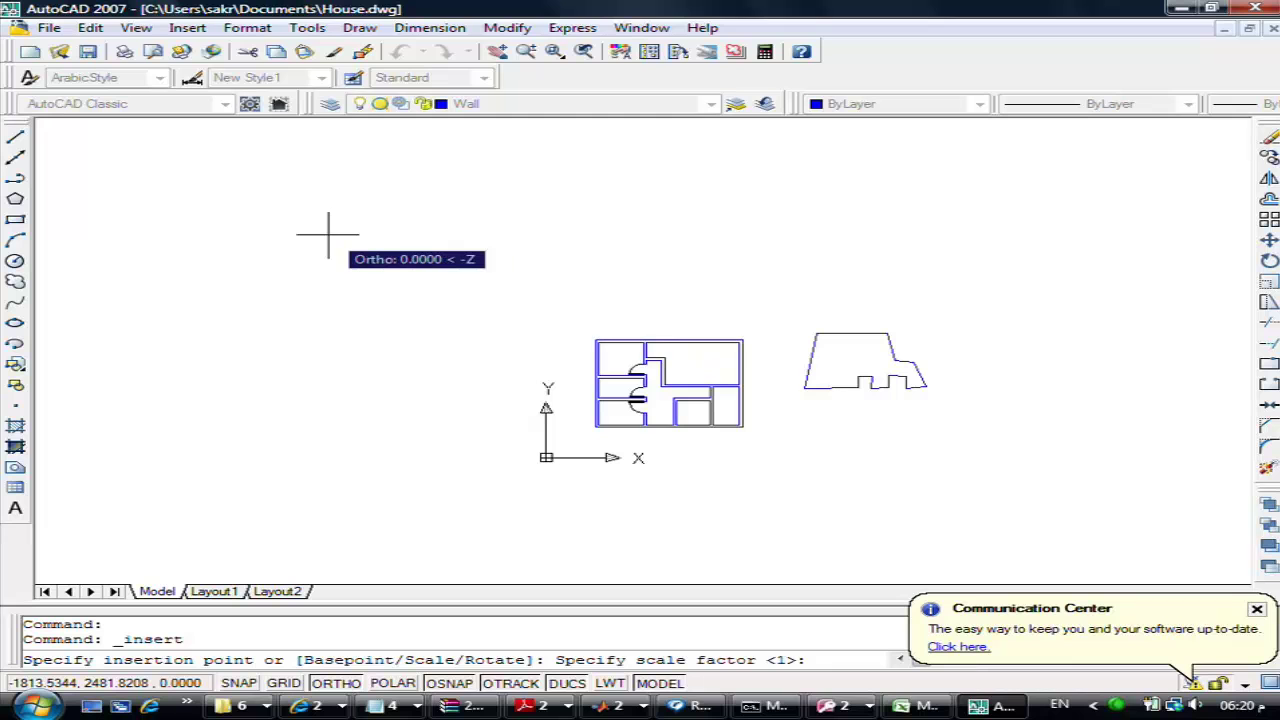
{"action": "type", "text": "."}
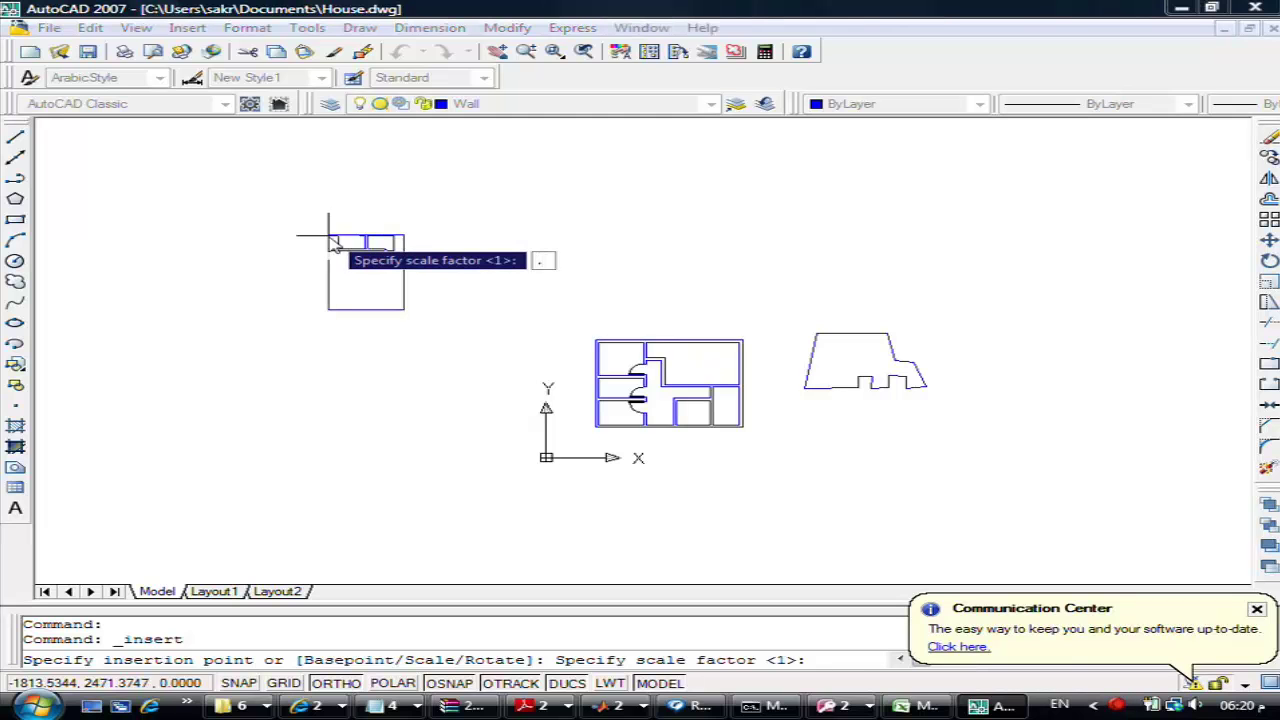
{"action": "type", "text": "1"}
{"action": "key", "text": "Return"}
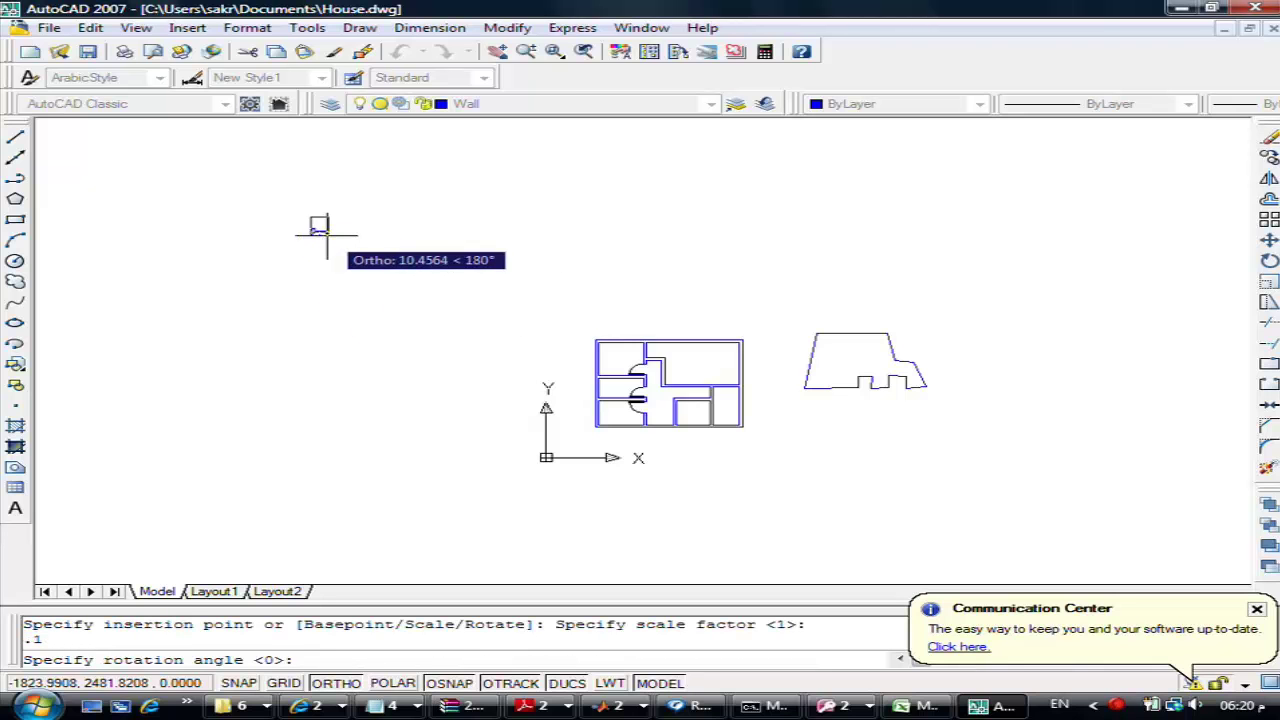
{"action": "scroll", "coordinate": [350, 320], "scroll_direction": "up", "scroll_amount": 1}
{"action": "left_click", "coordinate": [460, 192]}
Pan the view around the placed bed and bring up the Insert menu again
{"action": "scroll", "coordinate": [312, 205], "scroll_direction": "up", "scroll_amount": 2}
{"action": "scroll", "coordinate": [314, 209], "scroll_direction": "up", "scroll_amount": 2}
{"action": "scroll", "coordinate": [430, 205], "scroll_direction": "down", "scroll_amount": 2}
{"action": "middle_click_drag", "start_coordinate": [429, 177], "coordinate": [346, 312]}
{"action": "scroll", "coordinate": [330, 335], "scroll_direction": "up", "scroll_amount": 3}
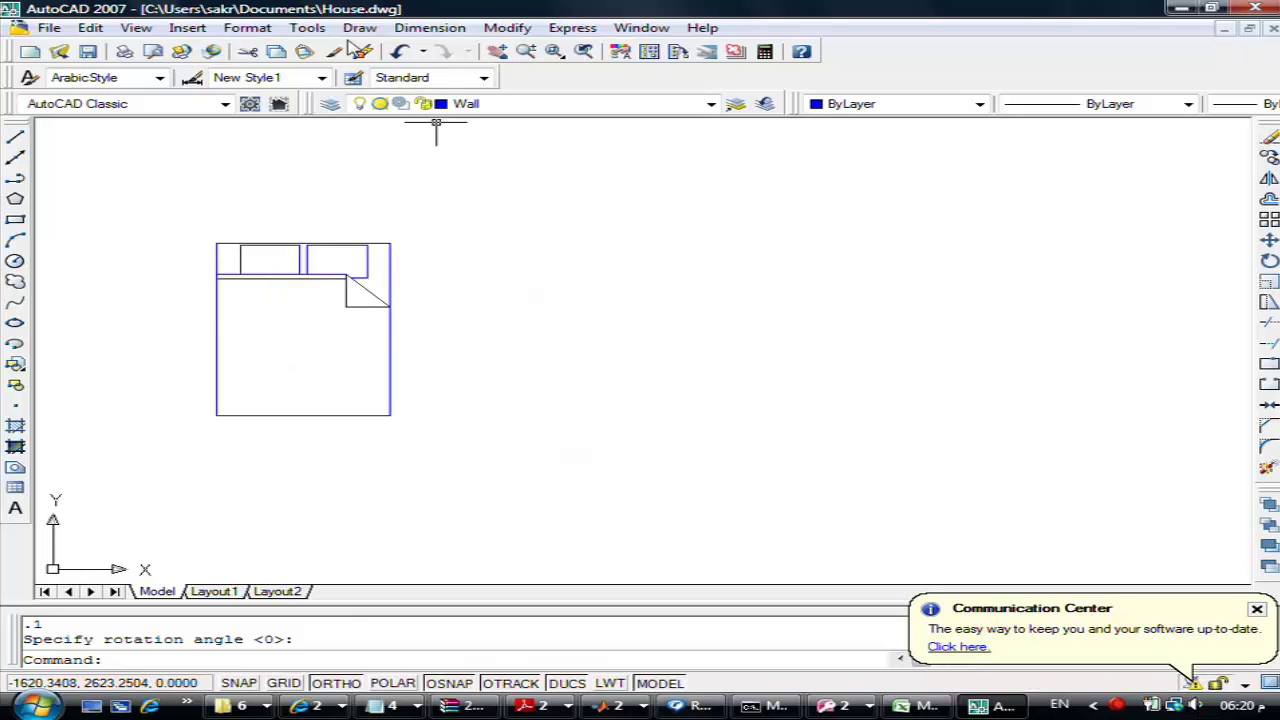
{"action": "left_click", "coordinate": [187, 27]}
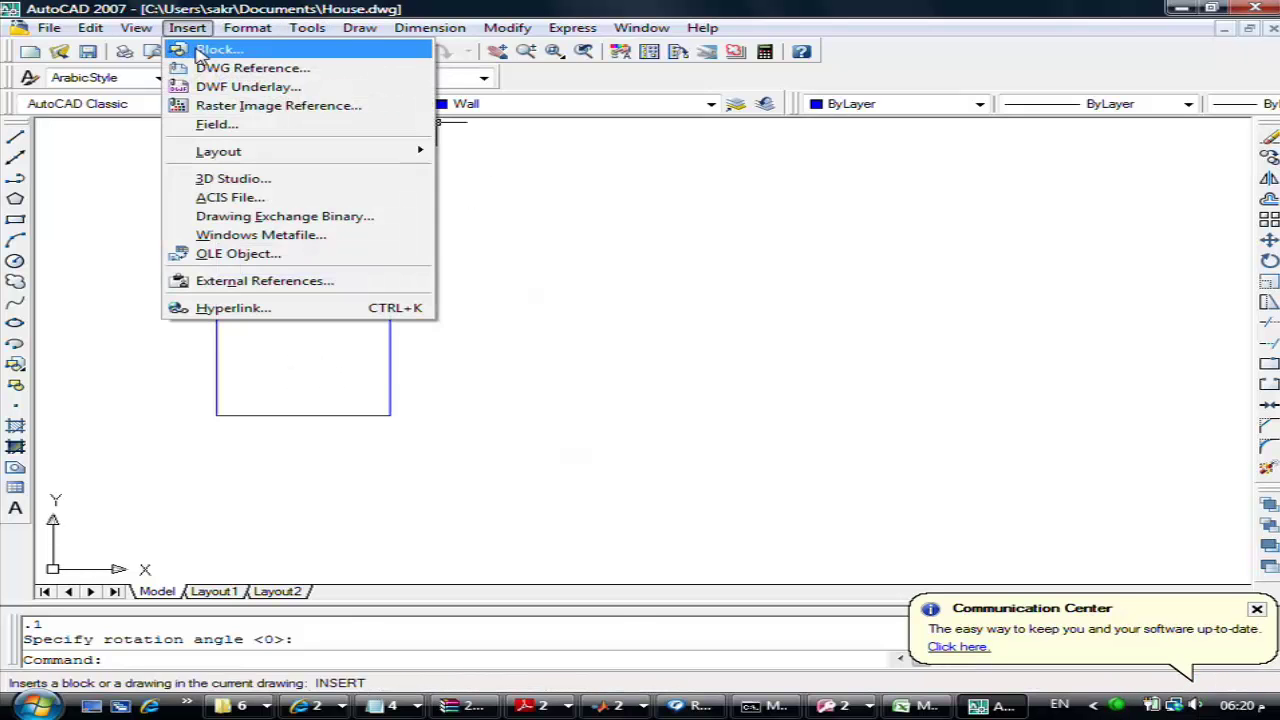
Choose the Landscaping drawing from Sample\DesignCenter as the block and start placing it
{"action": "left_click", "coordinate": [200, 47]}
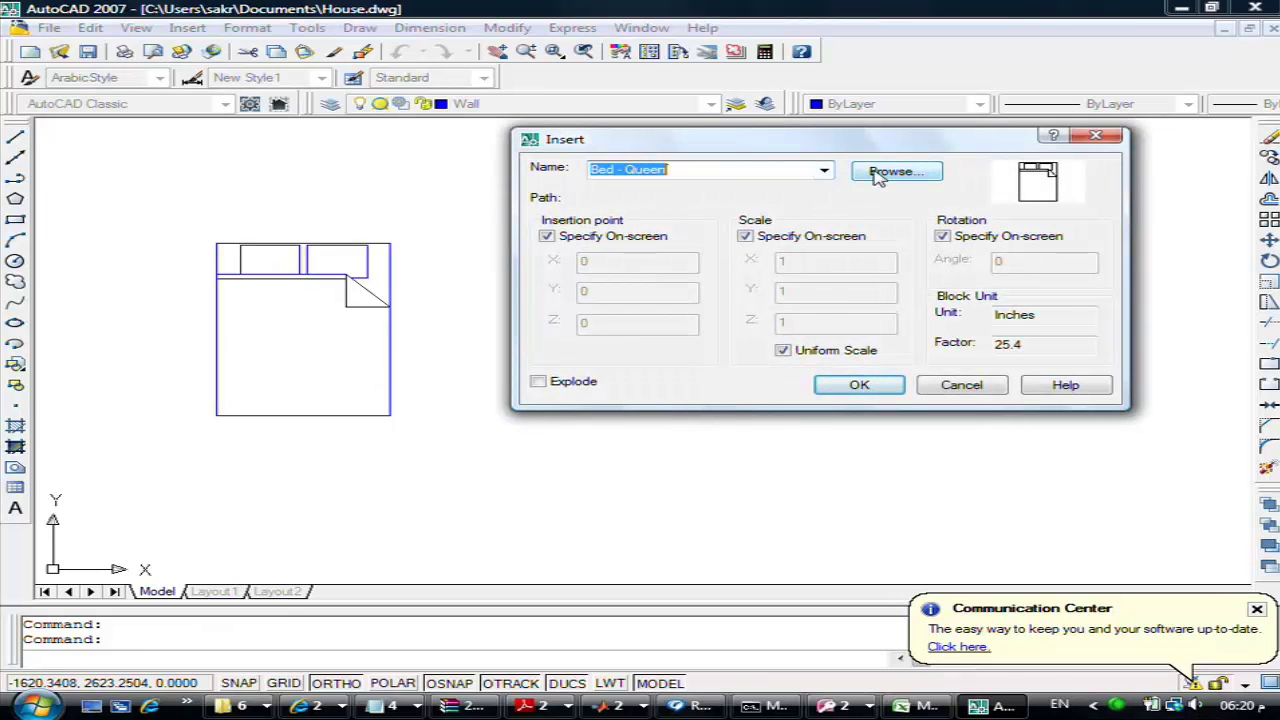
{"action": "left_click", "coordinate": [878, 174]}
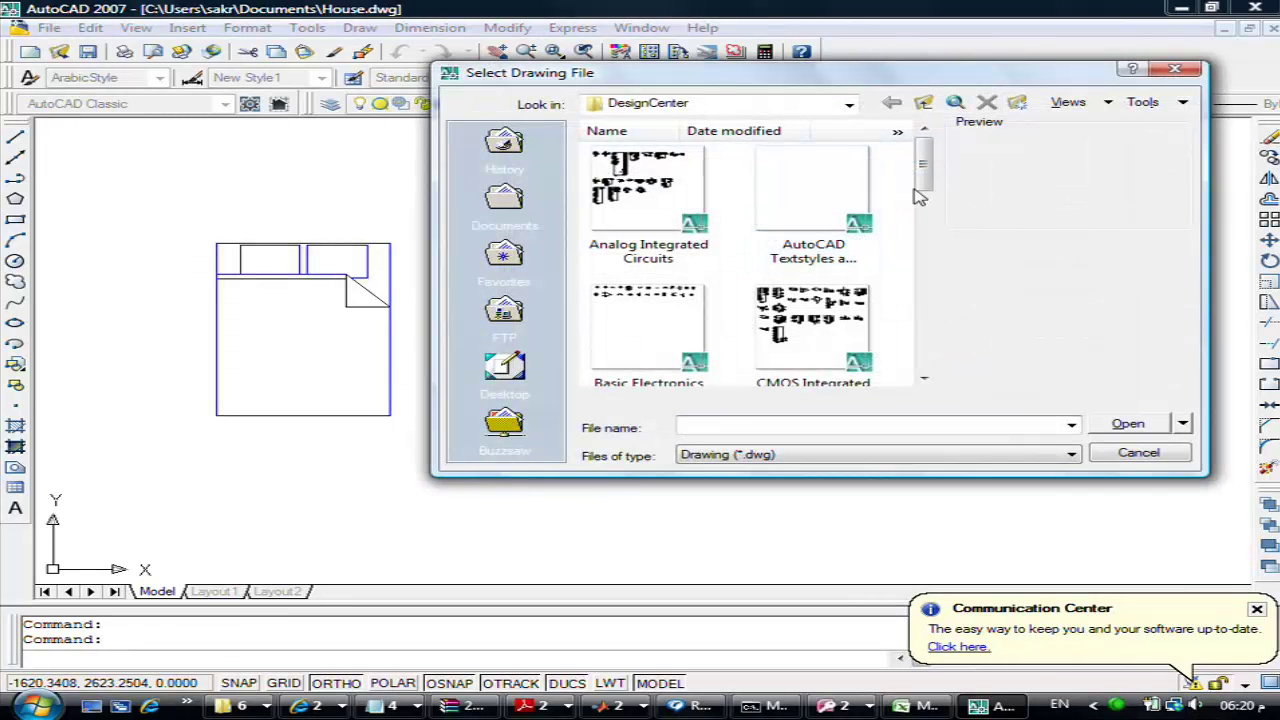
{"action": "left_click", "coordinate": [846, 107]}
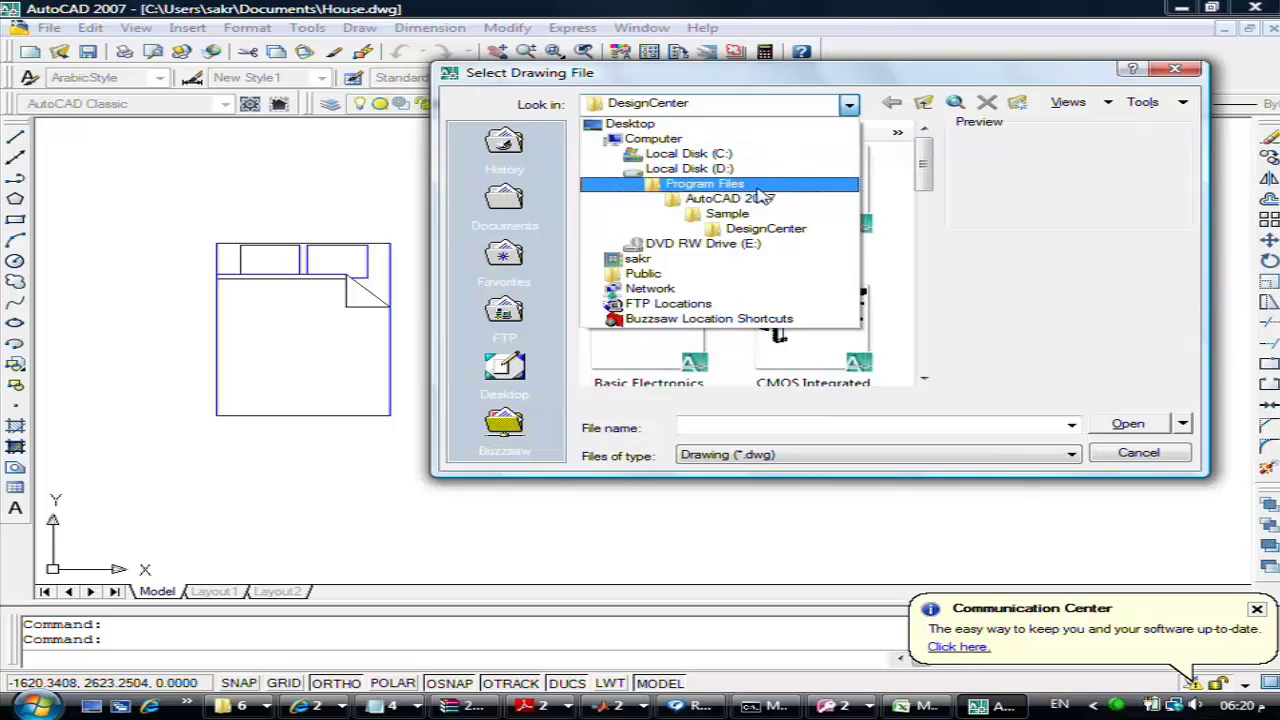
{"action": "left_click", "coordinate": [820, 229]}
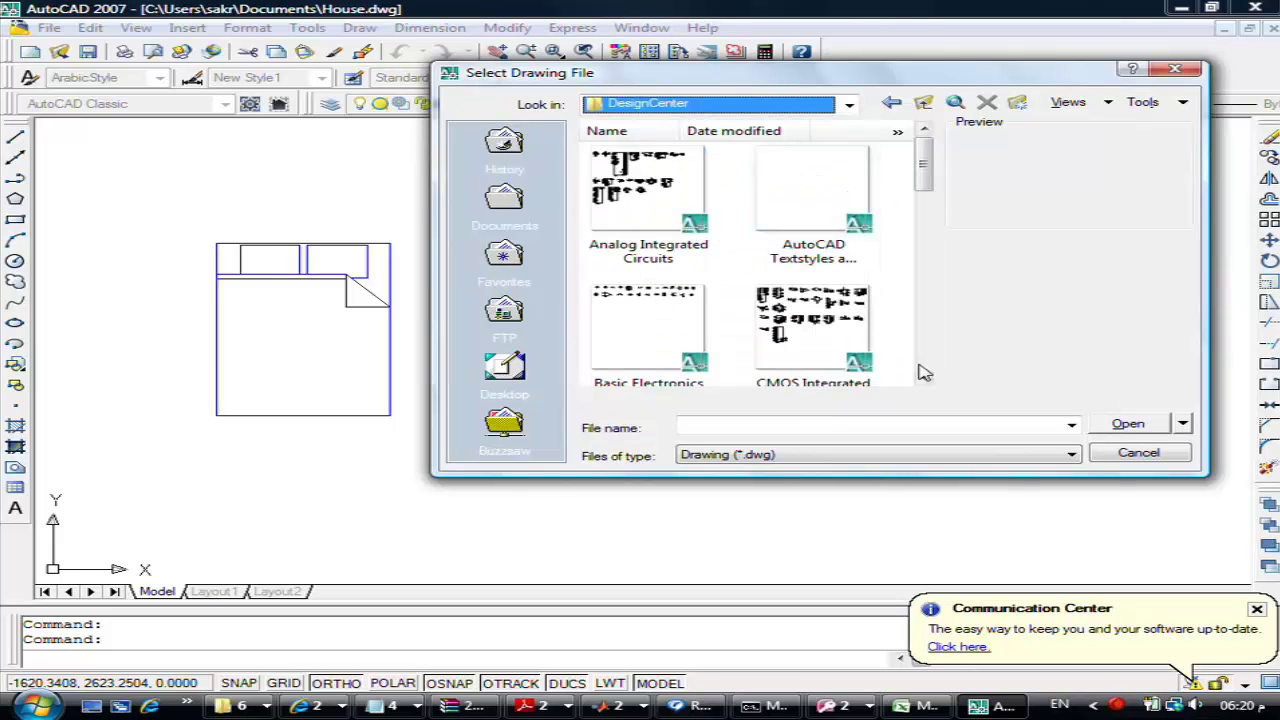
{"action": "scroll", "coordinate": [922, 360], "scroll_direction": "down", "scroll_amount": 4}
{"action": "scroll", "coordinate": [922, 360], "scroll_direction": "down", "scroll_amount": 1}
{"action": "mouse_move", "coordinate": [925, 280]}
{"action": "left_mouse_down"}
{"action": "mouse_move", "coordinate": [922, 360]}
{"action": "mouse_move", "coordinate": [922, 345]}
{"action": "left_mouse_up"}
{"action": "left_click", "coordinate": [645, 255]}
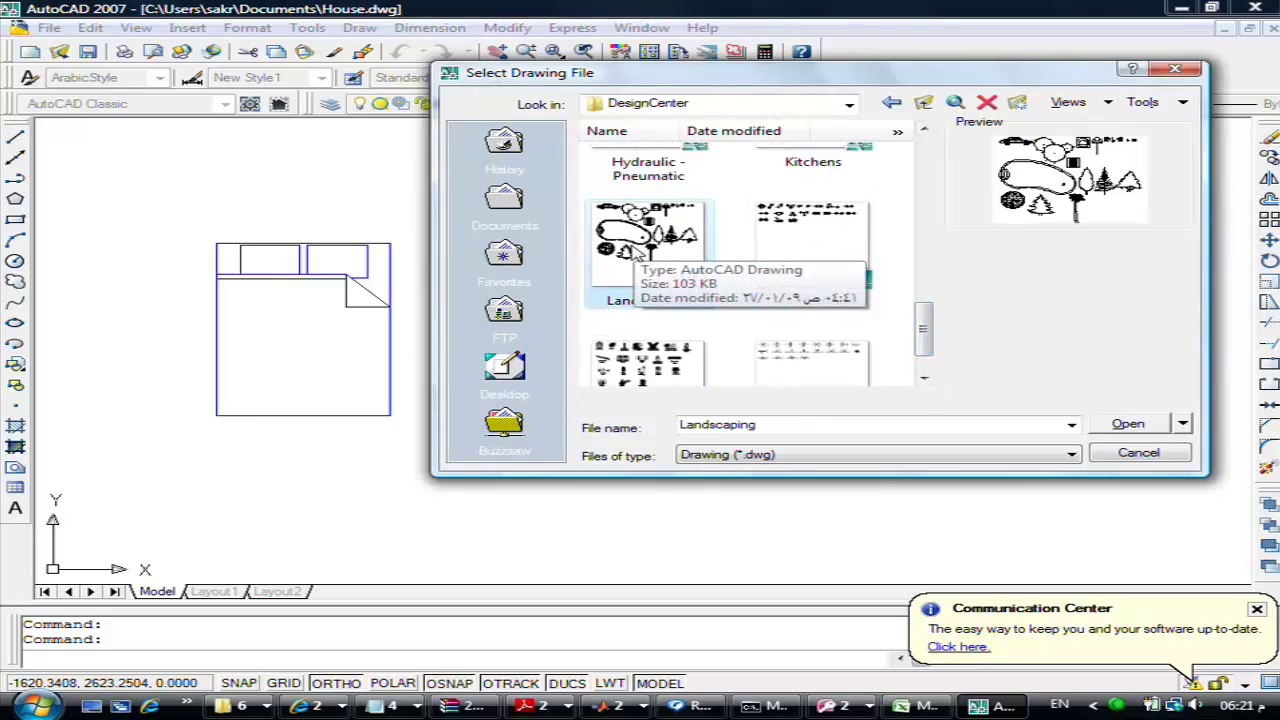
{"action": "left_click", "coordinate": [1128, 424]}
{"action": "left_click", "coordinate": [859, 386]}
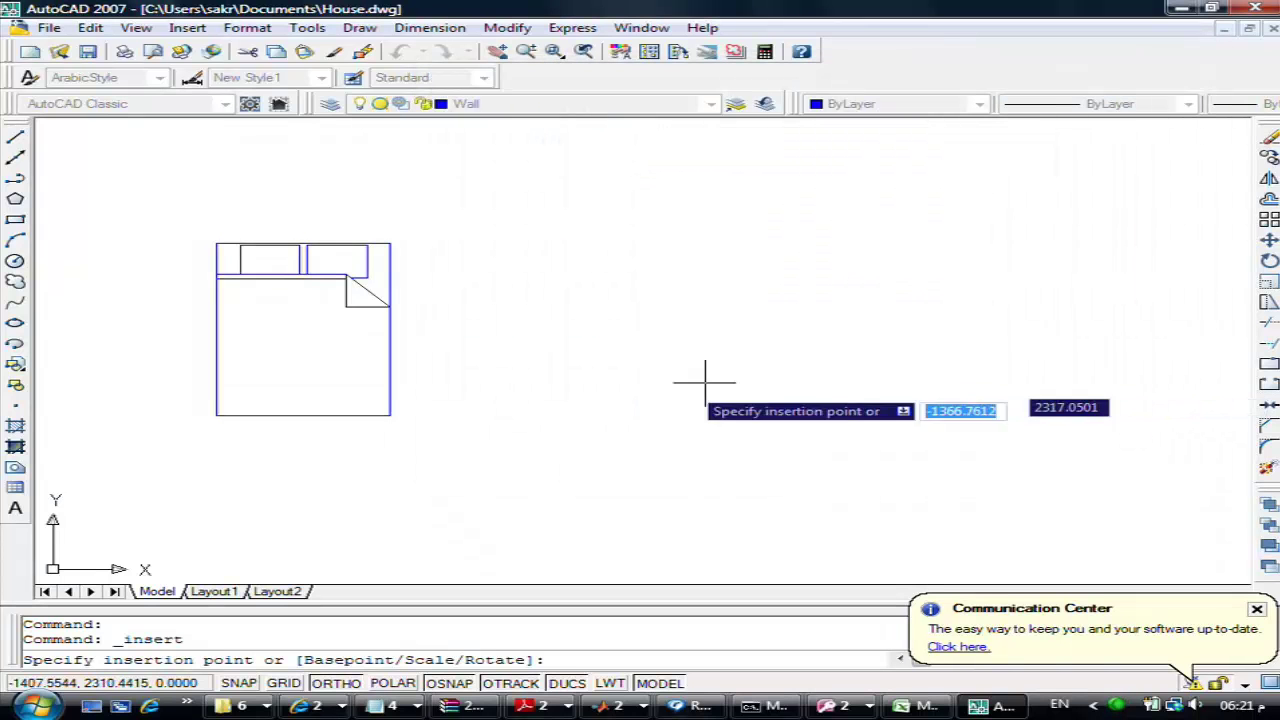
Cancel the Landscaping placement, pan the house plan back to centre, and reopen the Insert menu
{"action": "scroll", "coordinate": [558, 420], "scroll_direction": "down", "scroll_amount": 2}
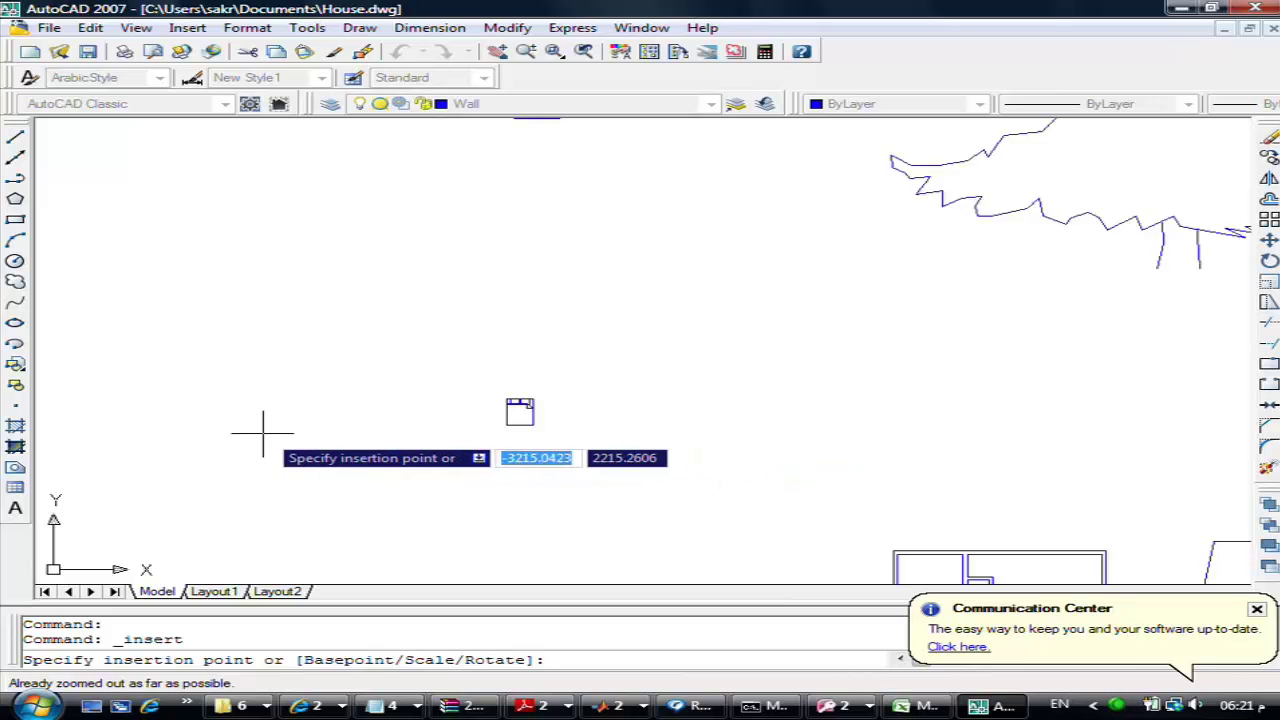
{"action": "scroll", "coordinate": [215, 424], "scroll_direction": "down", "scroll_amount": 2}
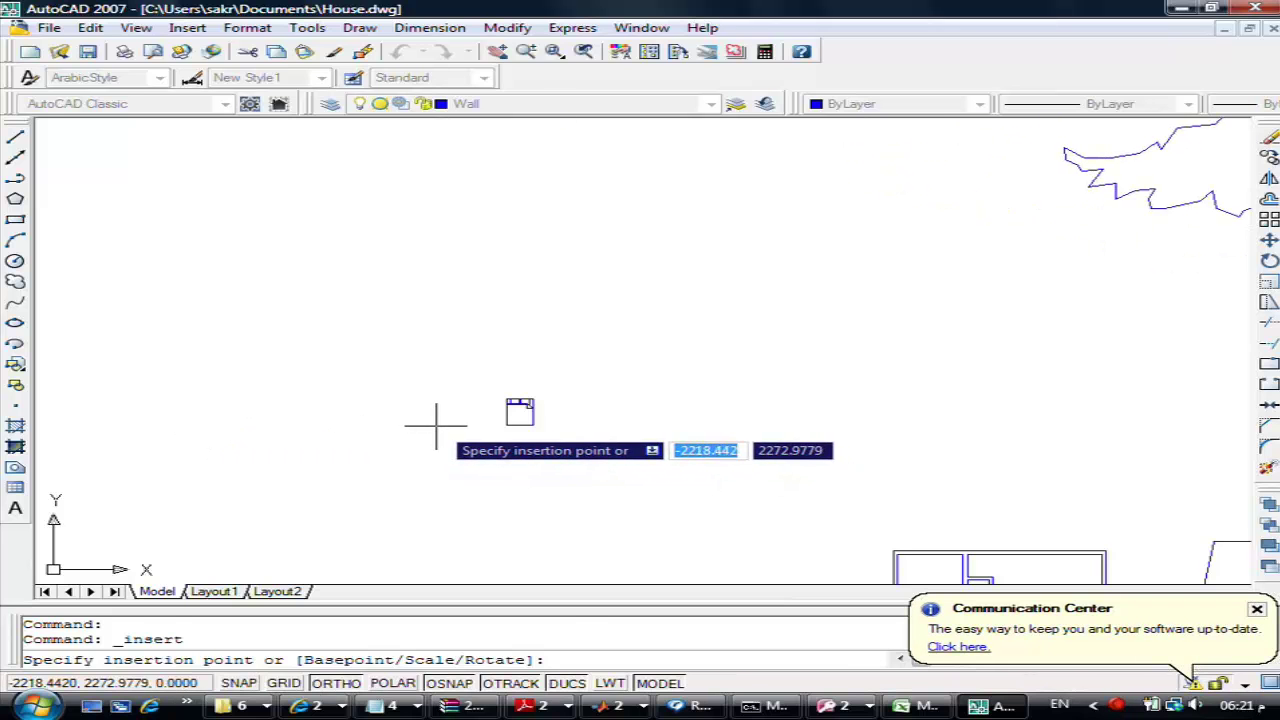
{"action": "key", "text": "Escape"}
{"action": "scroll", "coordinate": [457, 428], "scroll_direction": "down", "scroll_amount": 1}
{"action": "middle_click_drag", "start_coordinate": [471, 428], "coordinate": [183, 244]}
{"action": "middle_click_drag", "start_coordinate": [628, 414], "coordinate": [240, 288]}
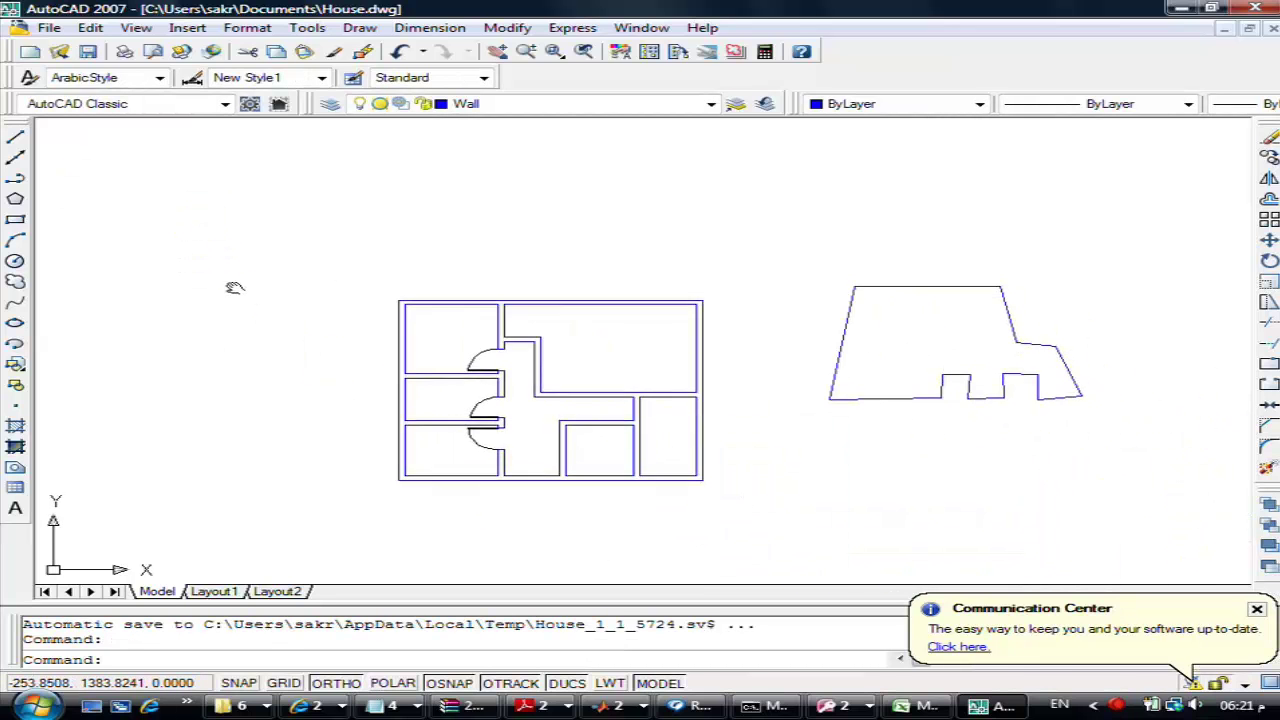
{"action": "left_click", "coordinate": [188, 29]}
Insert the Tree - palm elevation block left of the house at scale 0.1, zero rotation
{"action": "left_click", "coordinate": [215, 49]}
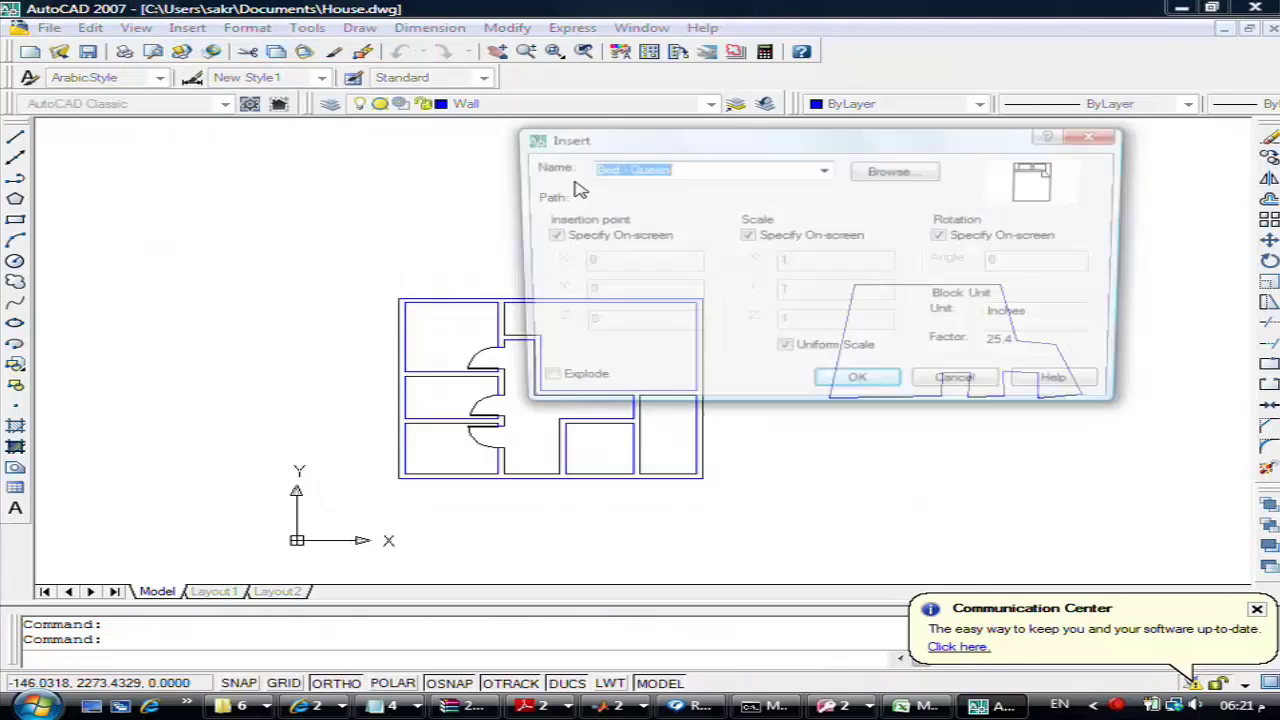
{"action": "left_click", "coordinate": [824, 173]}
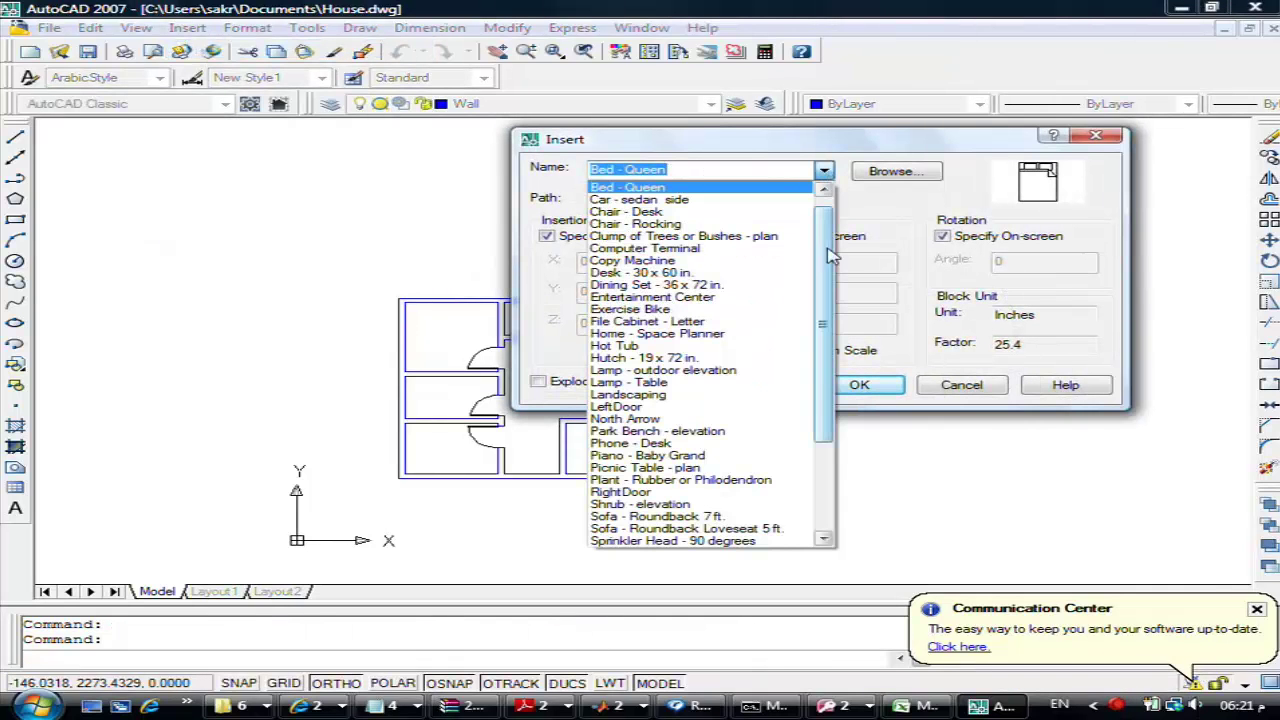
{"action": "scroll", "coordinate": [838, 266], "scroll_direction": "down", "scroll_amount": 3}
{"action": "scroll", "coordinate": [838, 266], "scroll_direction": "down", "scroll_amount": 1}
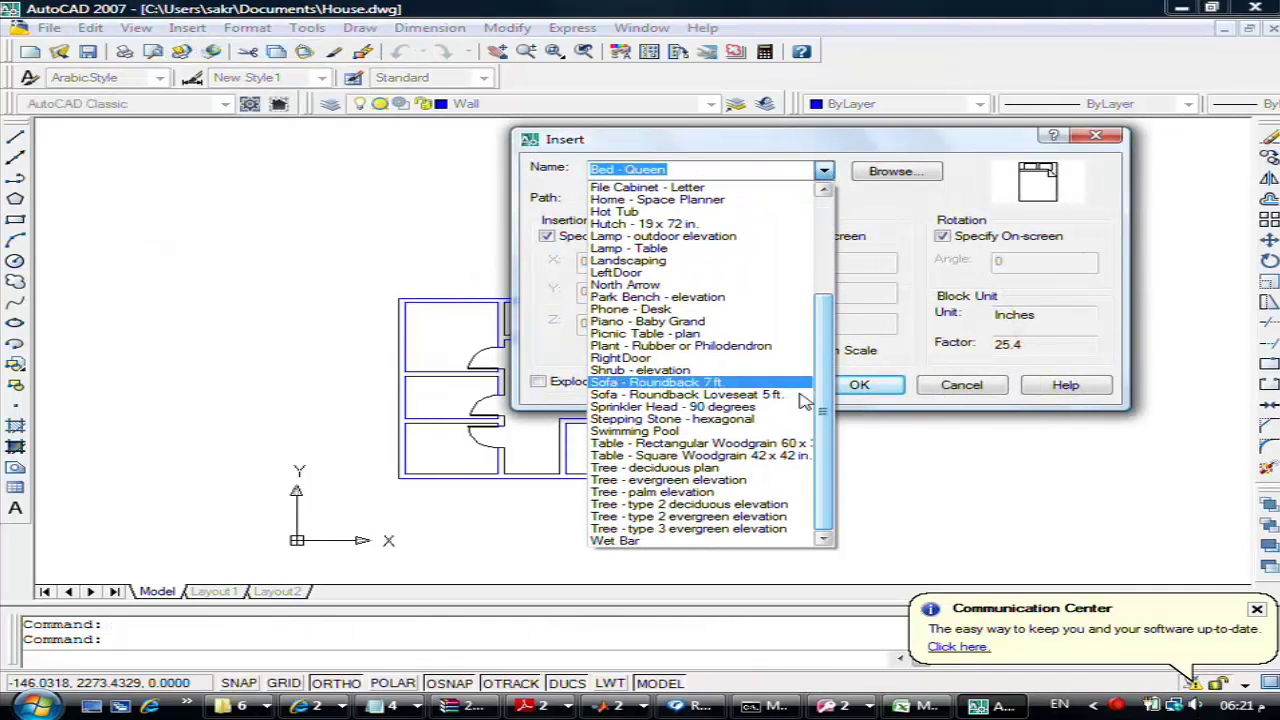
{"action": "left_click", "coordinate": [743, 495]}
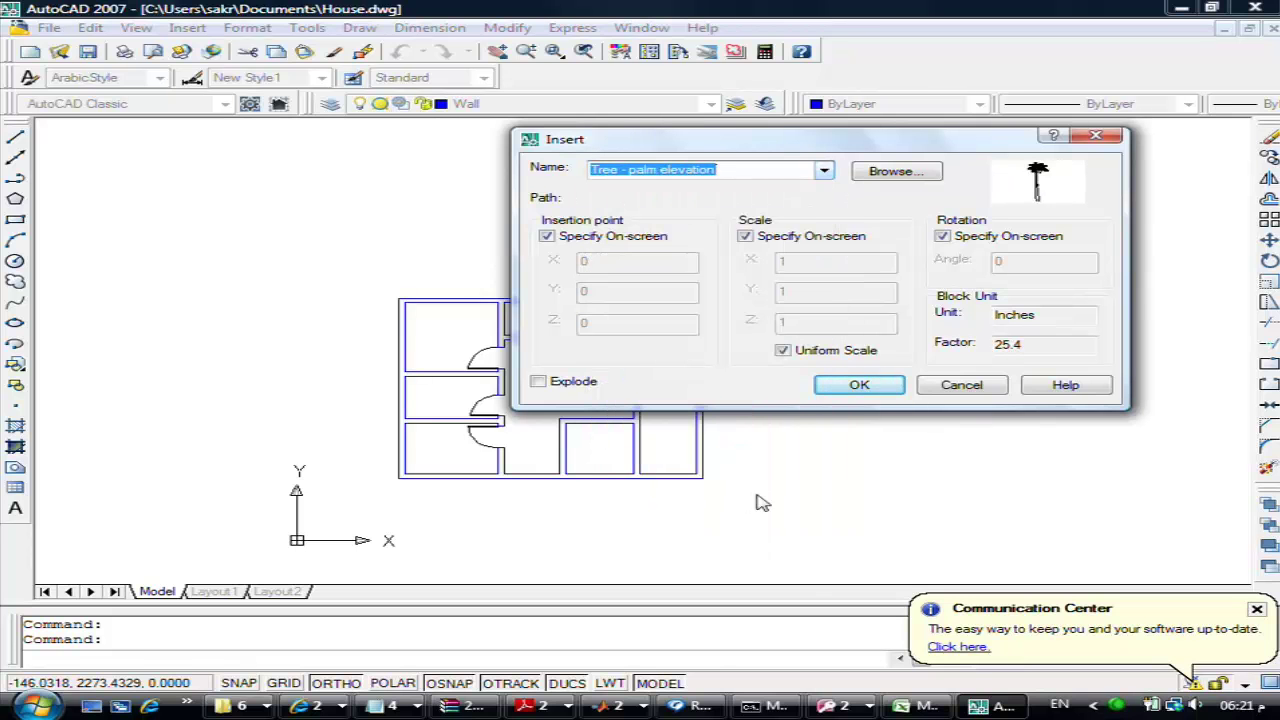
{"action": "left_click", "coordinate": [858, 386]}
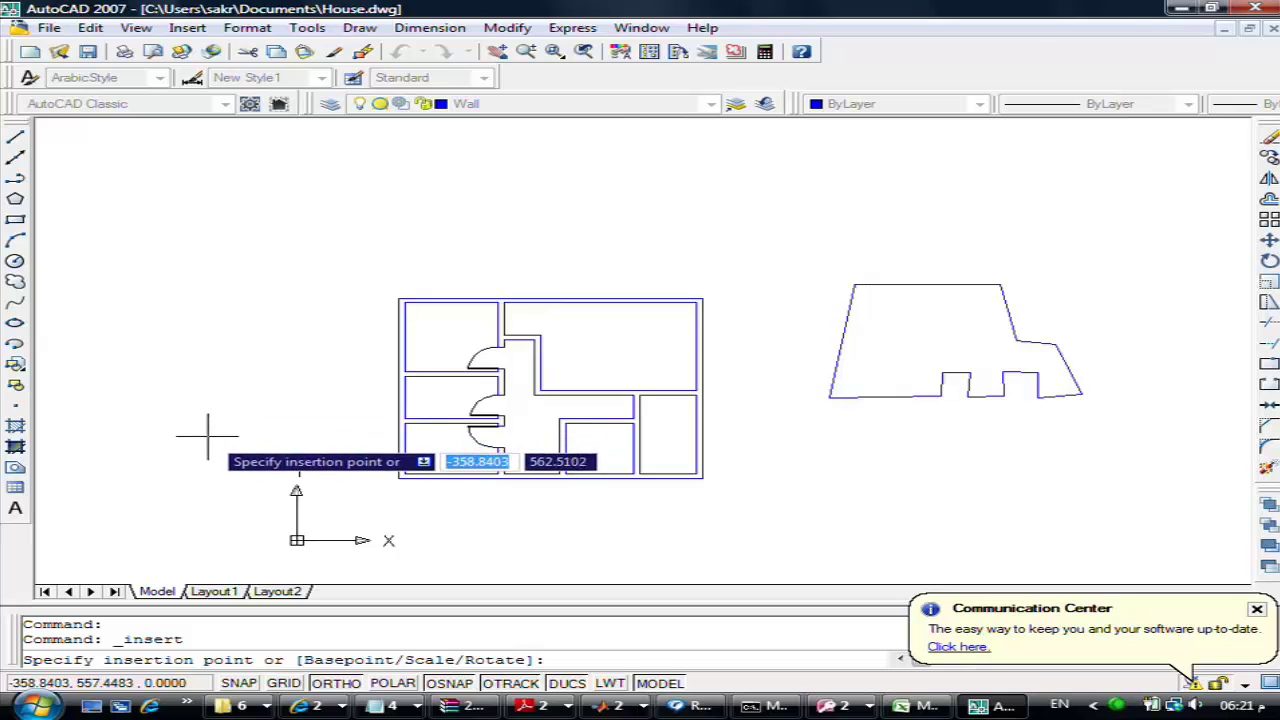
{"action": "scroll", "coordinate": [206, 434], "scroll_direction": "down", "scroll_amount": 1}
{"action": "left_click", "coordinate": [201, 469]}
{"action": "type", "text": ".1"}
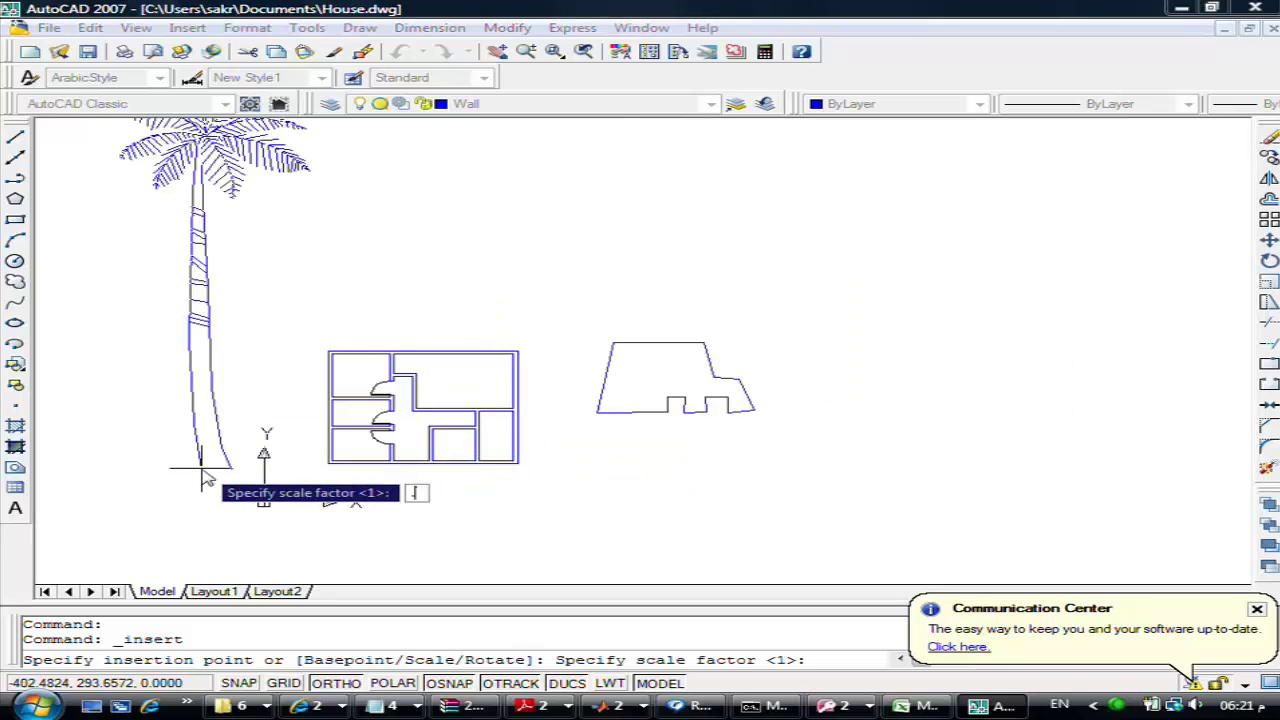
{"action": "key", "text": "Return"}
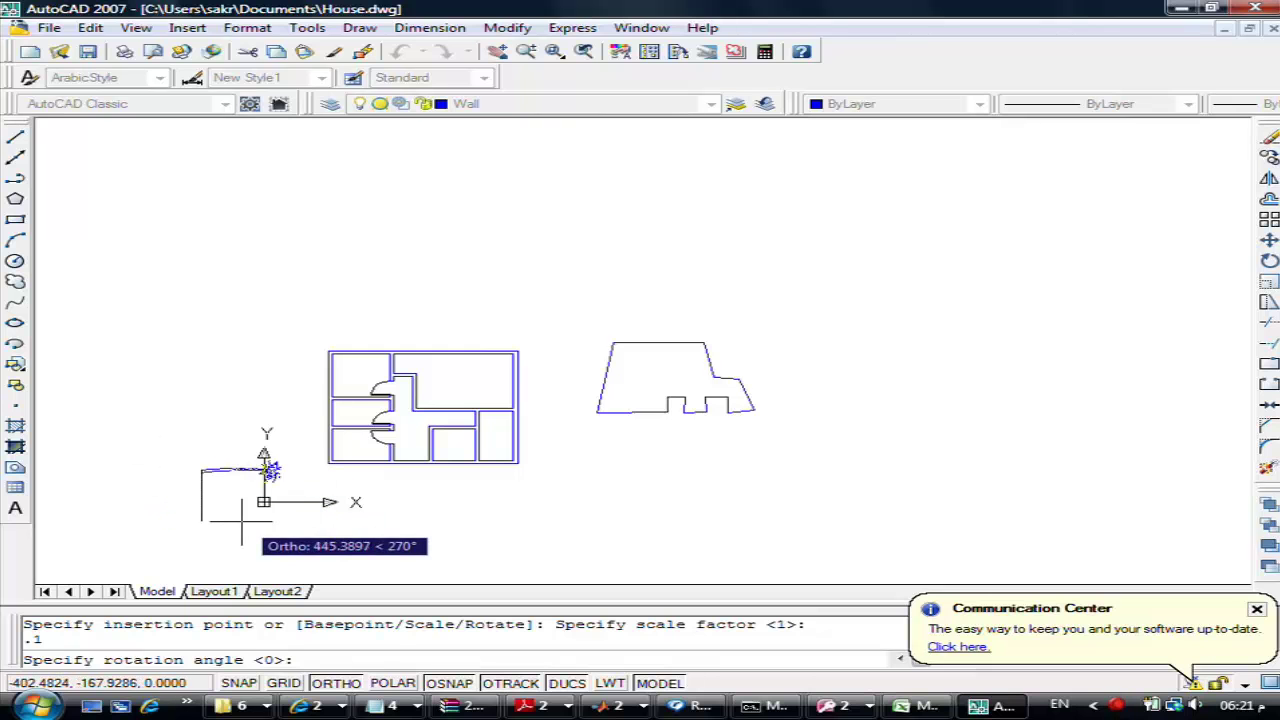
{"action": "left_click", "coordinate": [183, 457]}
{"action": "scroll", "coordinate": [178, 452], "scroll_direction": "up", "scroll_amount": 4}
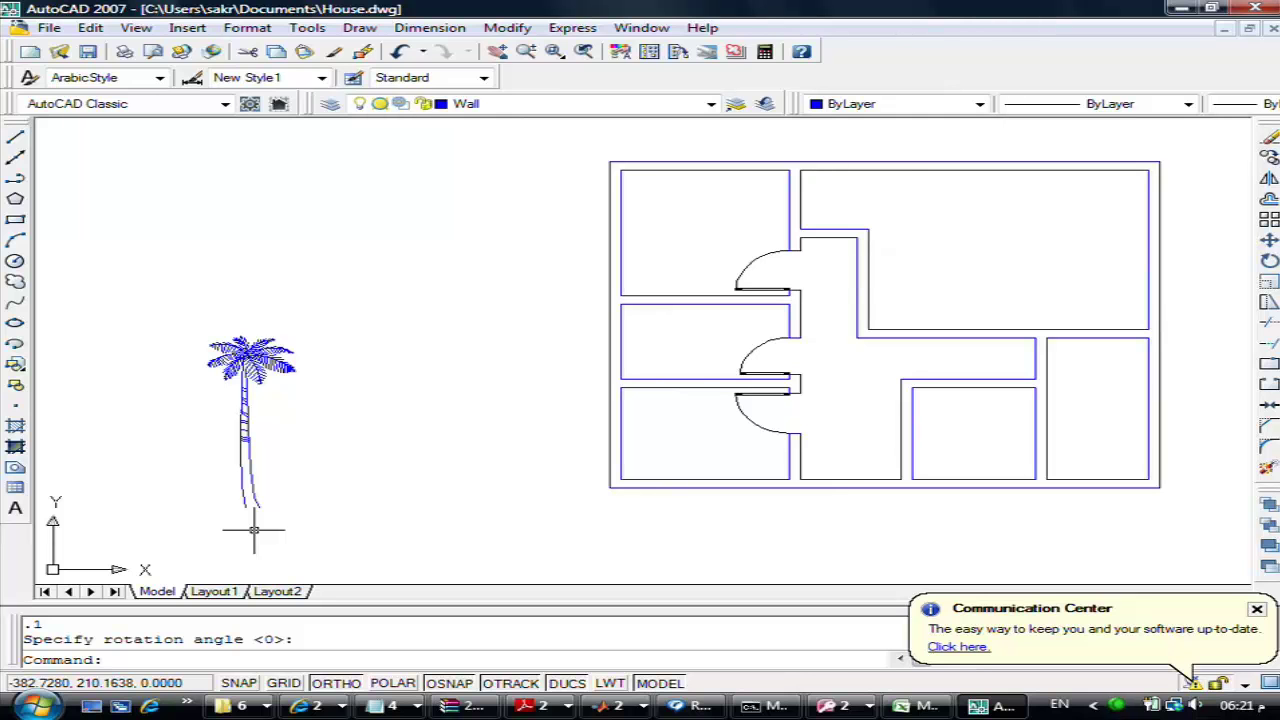
Save House.dwg, browsing the layer list in between
{"action": "left_click", "coordinate": [88, 52]}
{"action": "left_click", "coordinate": [512, 104]}
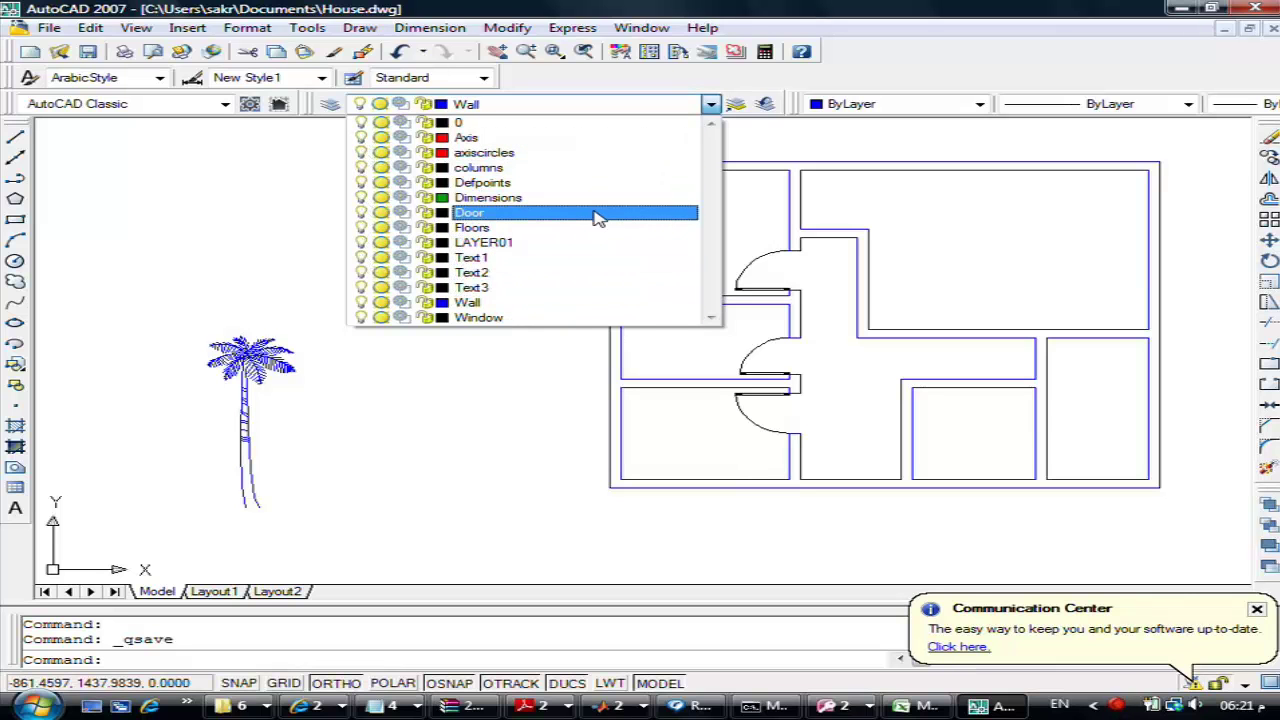
{"action": "scroll", "coordinate": [548, 395], "scroll_direction": "down", "scroll_amount": 2}
{"action": "scroll", "coordinate": [548, 385], "scroll_direction": "down", "scroll_amount": 3}
{"action": "scroll", "coordinate": [548, 370], "scroll_direction": "down", "scroll_amount": 3}
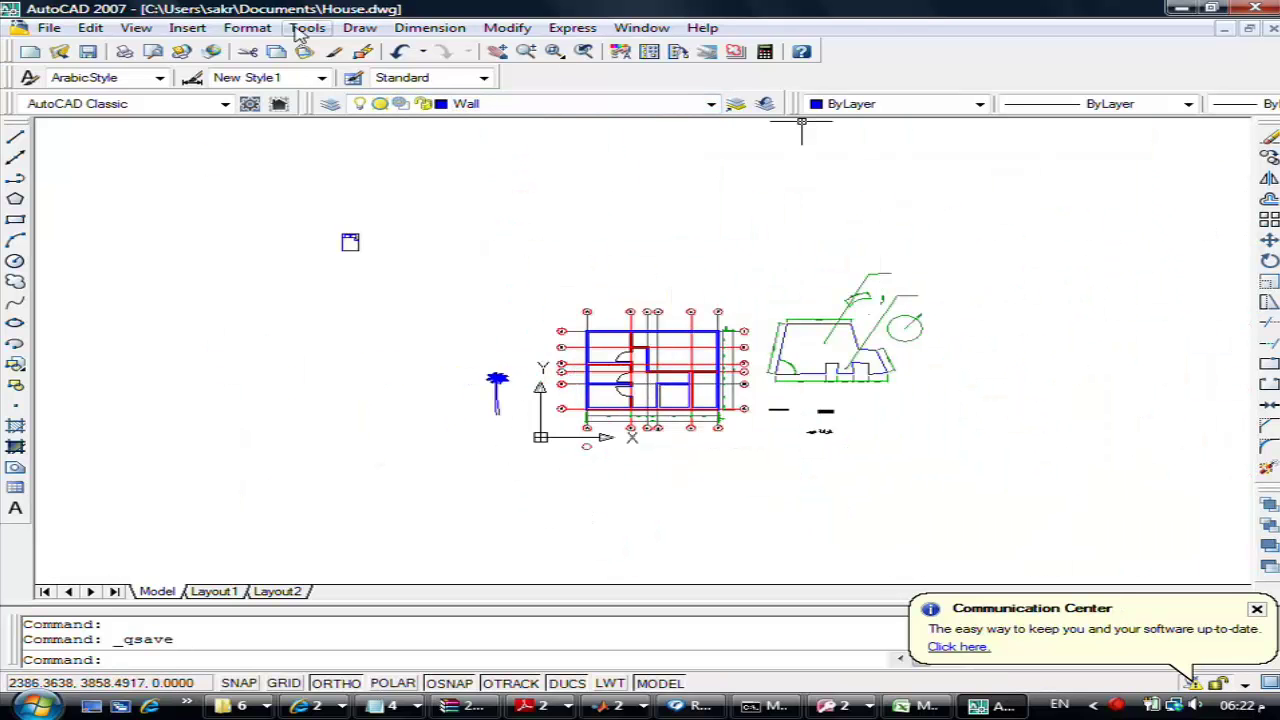
{"action": "left_click", "coordinate": [94, 54]}
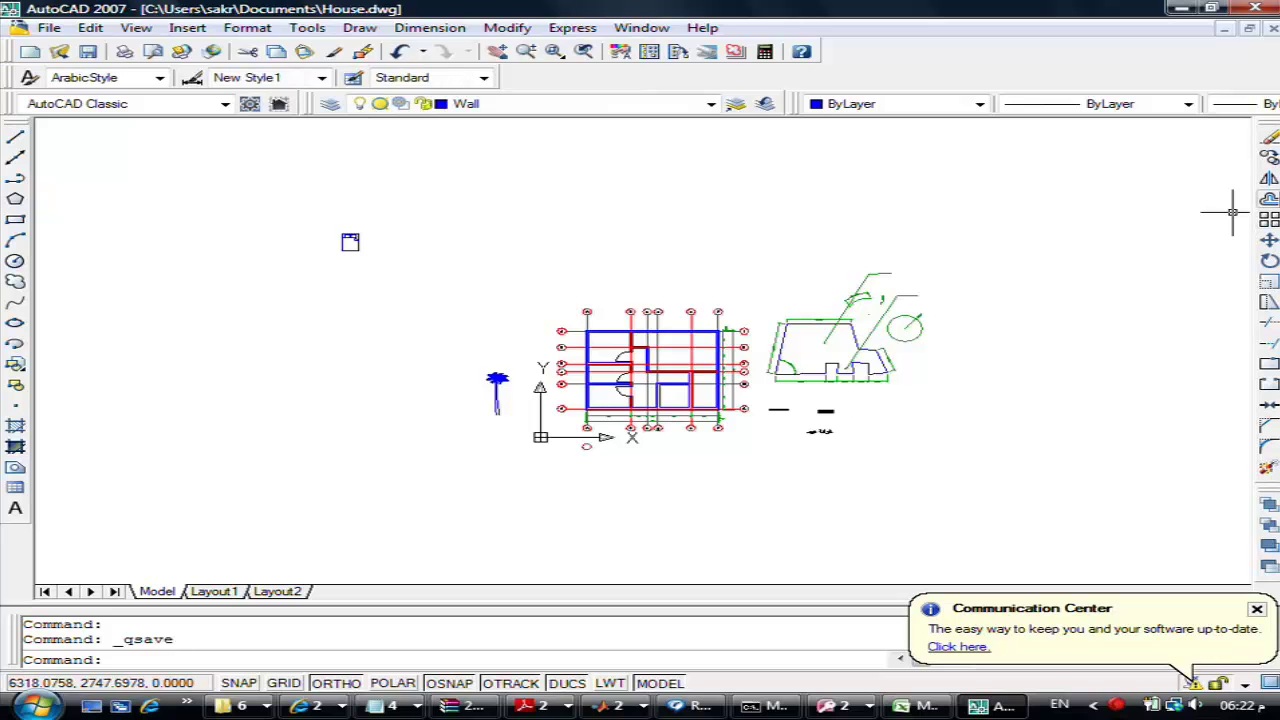
Erase all 184 objects with a crossing window and pan the empty view toward the origin
{"action": "left_click", "coordinate": [1268, 137]}
{"action": "left_click", "coordinate": [1190, 147]}
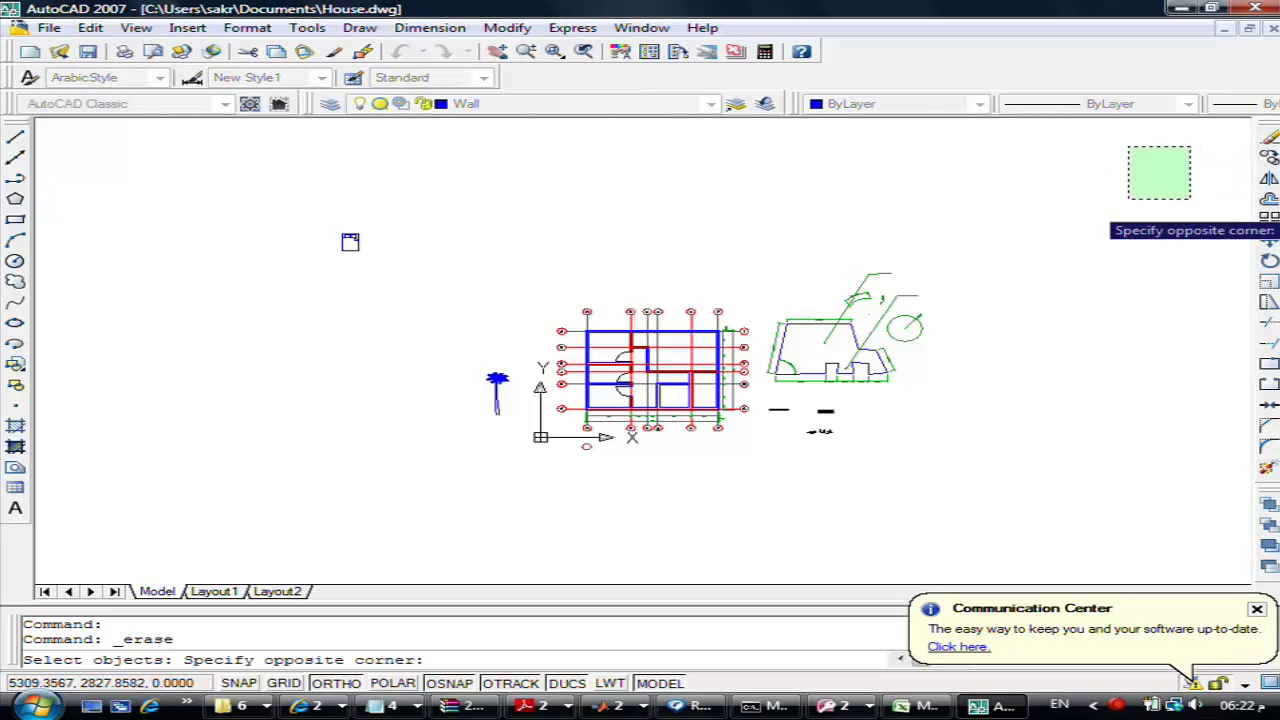
{"action": "left_click", "coordinate": [229, 536]}
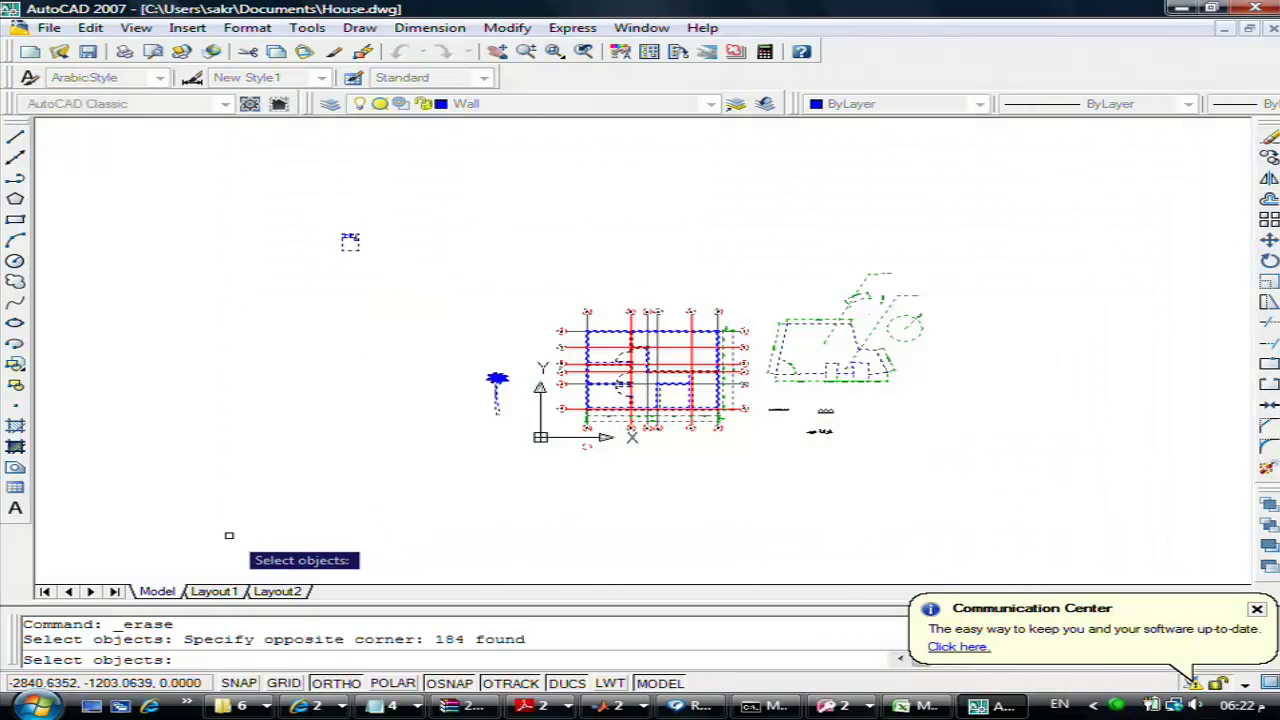
{"action": "key", "text": "Return"}
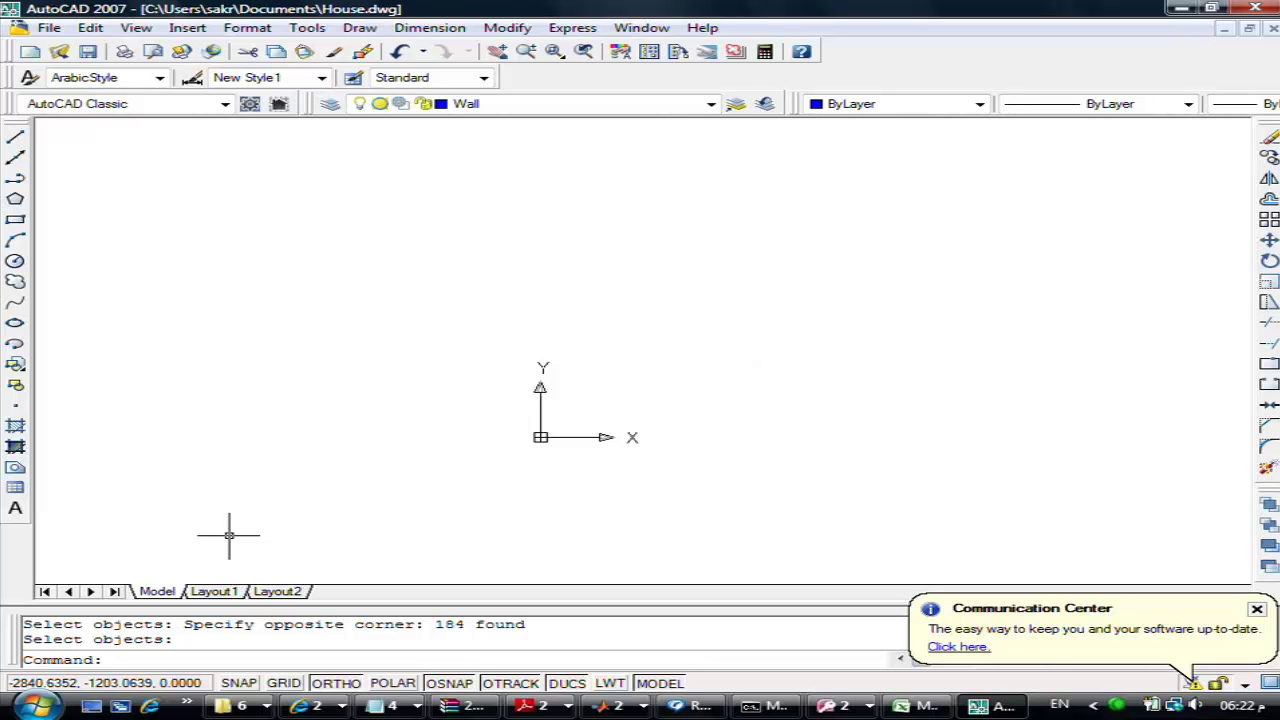
{"action": "mouse_move", "coordinate": [500, 527]}
{"action": "middle_mouse_down"}
{"action": "mouse_move", "coordinate": [468, 509]}
{"action": "mouse_move", "coordinate": [383, 536]}
{"action": "middle_mouse_up"}
{"action": "mouse_move", "coordinate": [523, 446]}
{"action": "middle_mouse_down"}
{"action": "mouse_move", "coordinate": [409, 451]}
{"action": "mouse_move", "coordinate": [157, 563]}
{"action": "middle_mouse_up"}
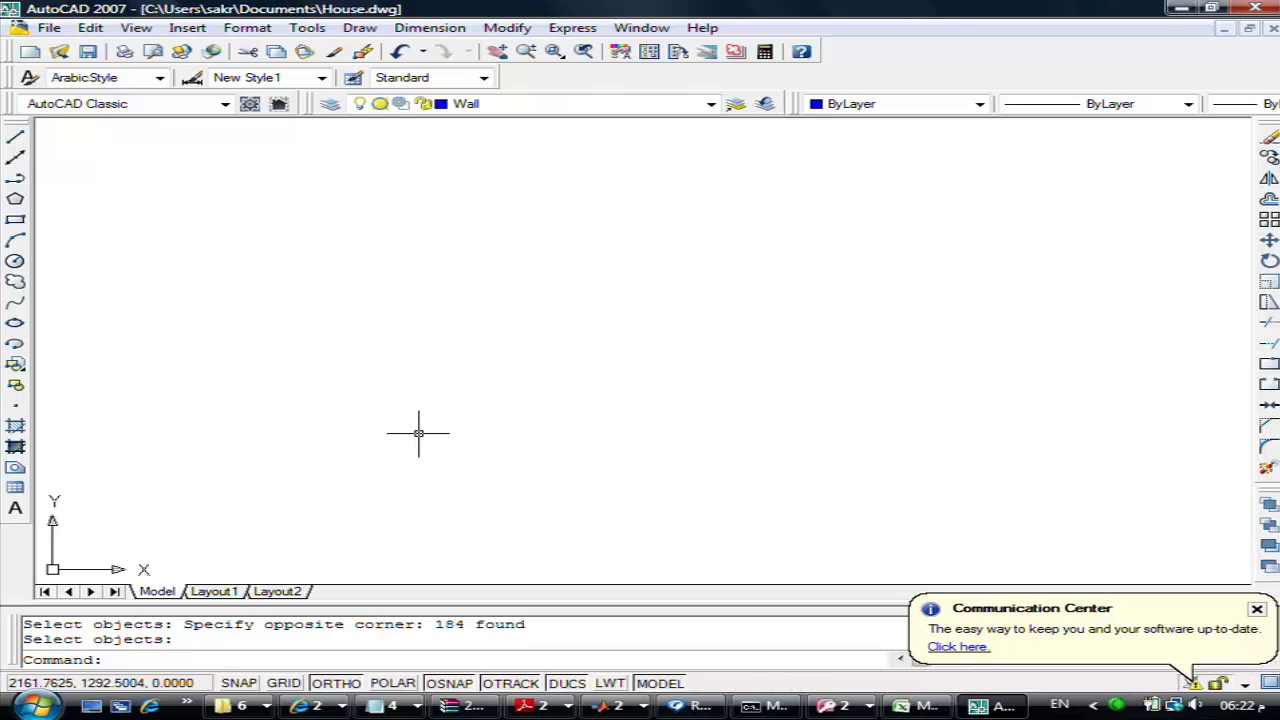
Start Save As, enter the name 'ATef1', and choose the AutoCAD Drawing Template (*.dwt) type
{"action": "left_click", "coordinate": [50, 28]}
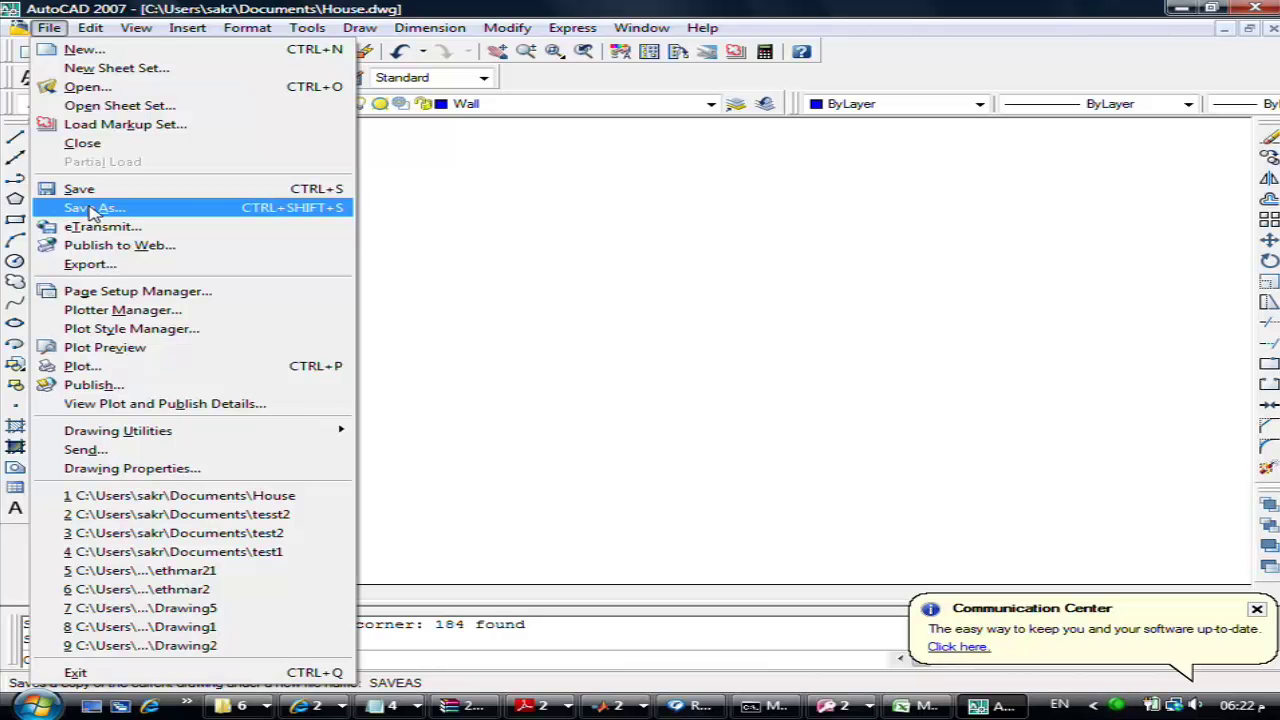
{"action": "left_click", "coordinate": [93, 212]}
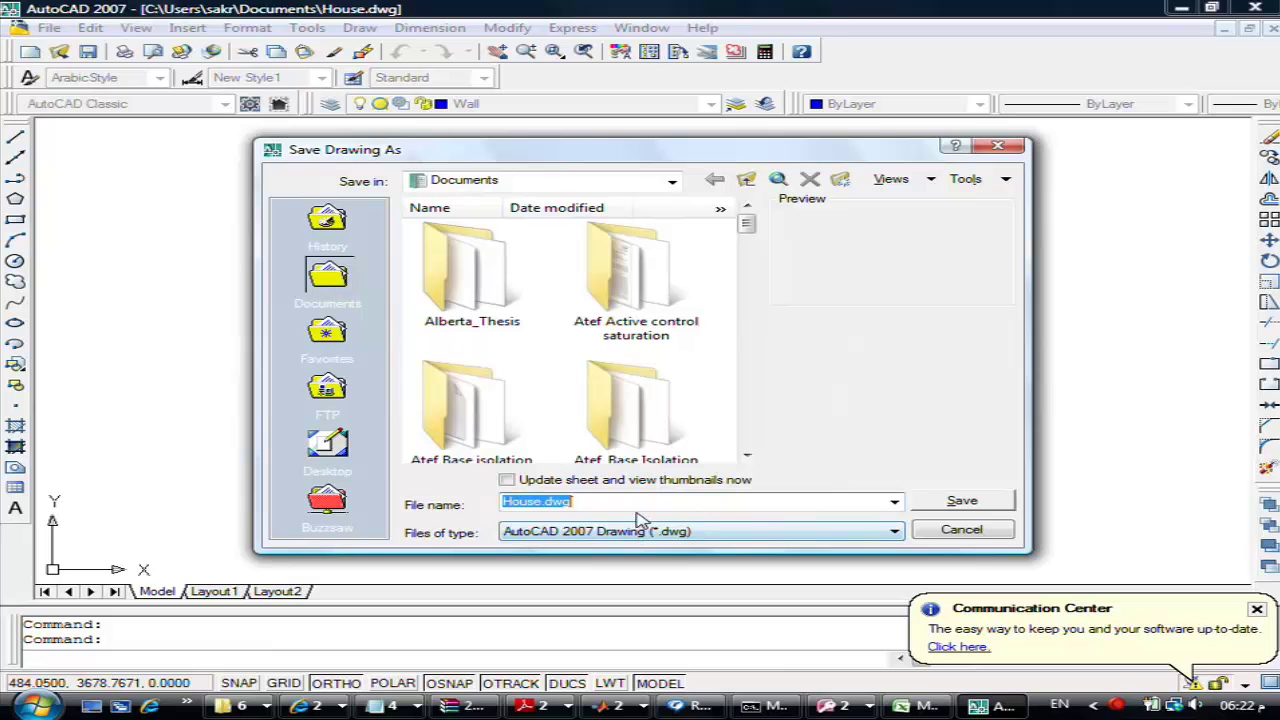
{"action": "type", "text": "ATef1"}
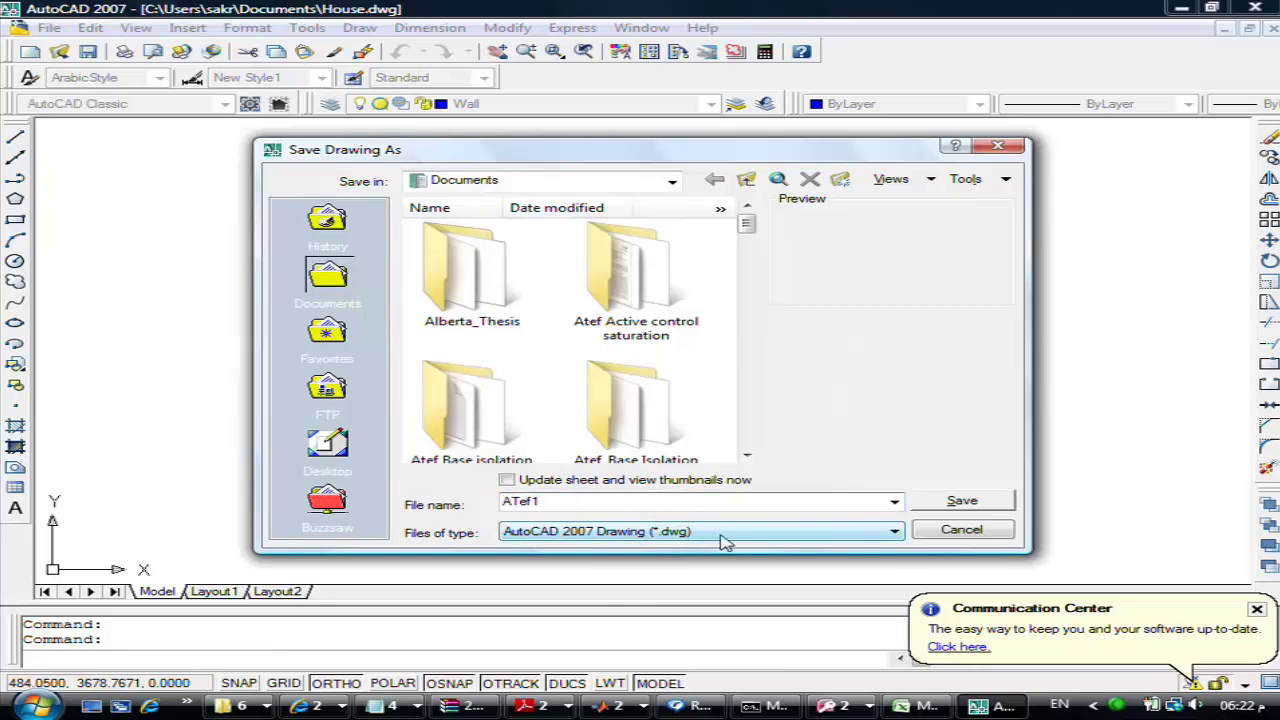
{"action": "left_click", "coordinate": [724, 537]}
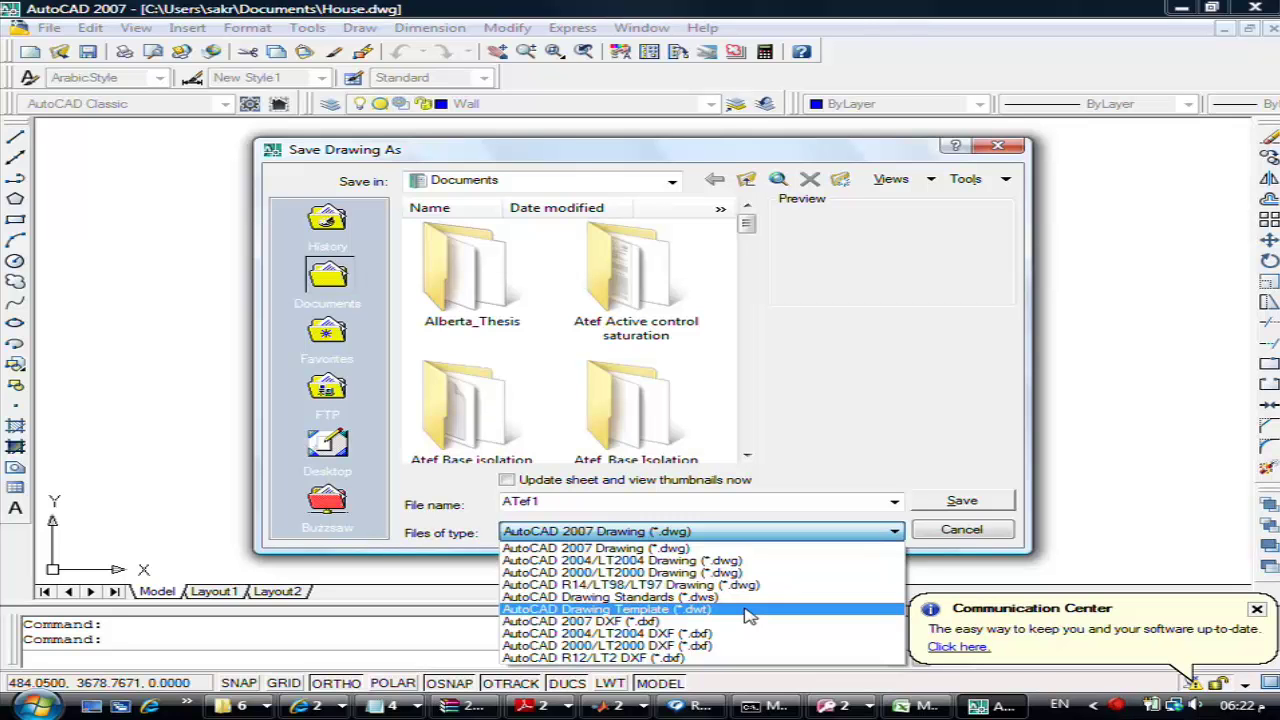
{"action": "left_click", "coordinate": [748, 610]}
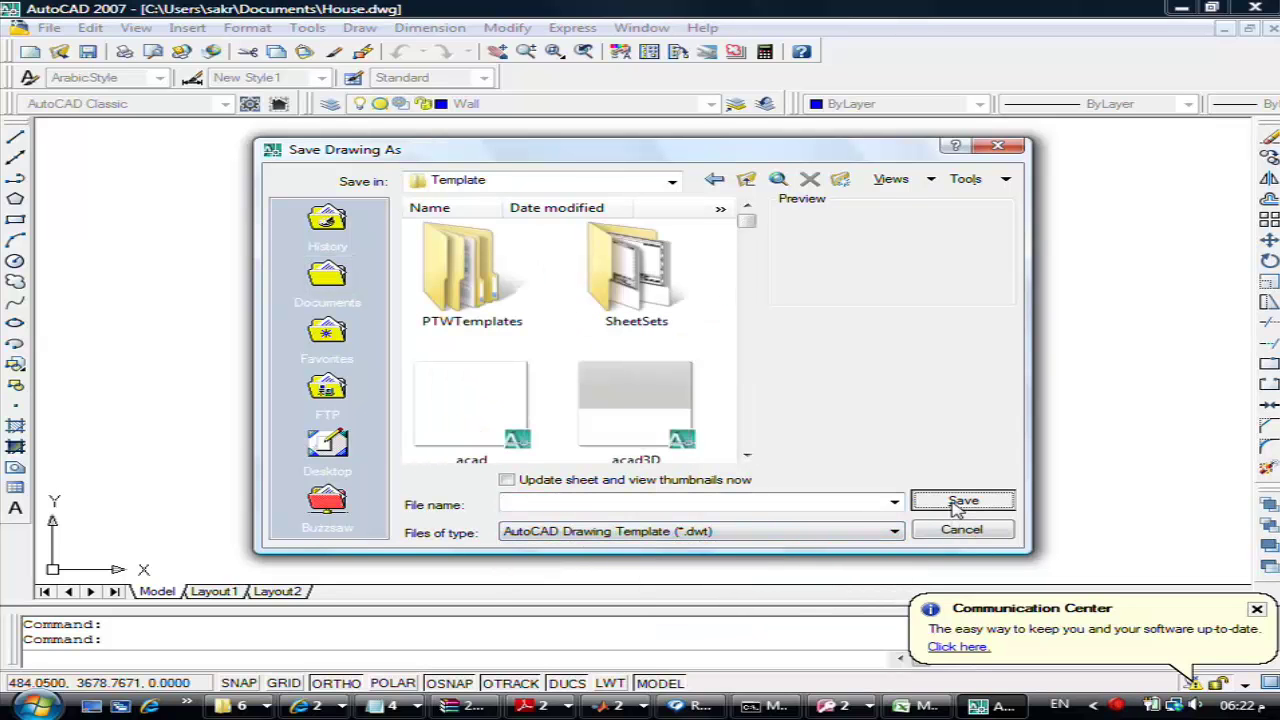
Save the template as Atef1 with an Arabic description noting it uses centimetres, keeping Metric
{"action": "left_click", "coordinate": [703, 505]}
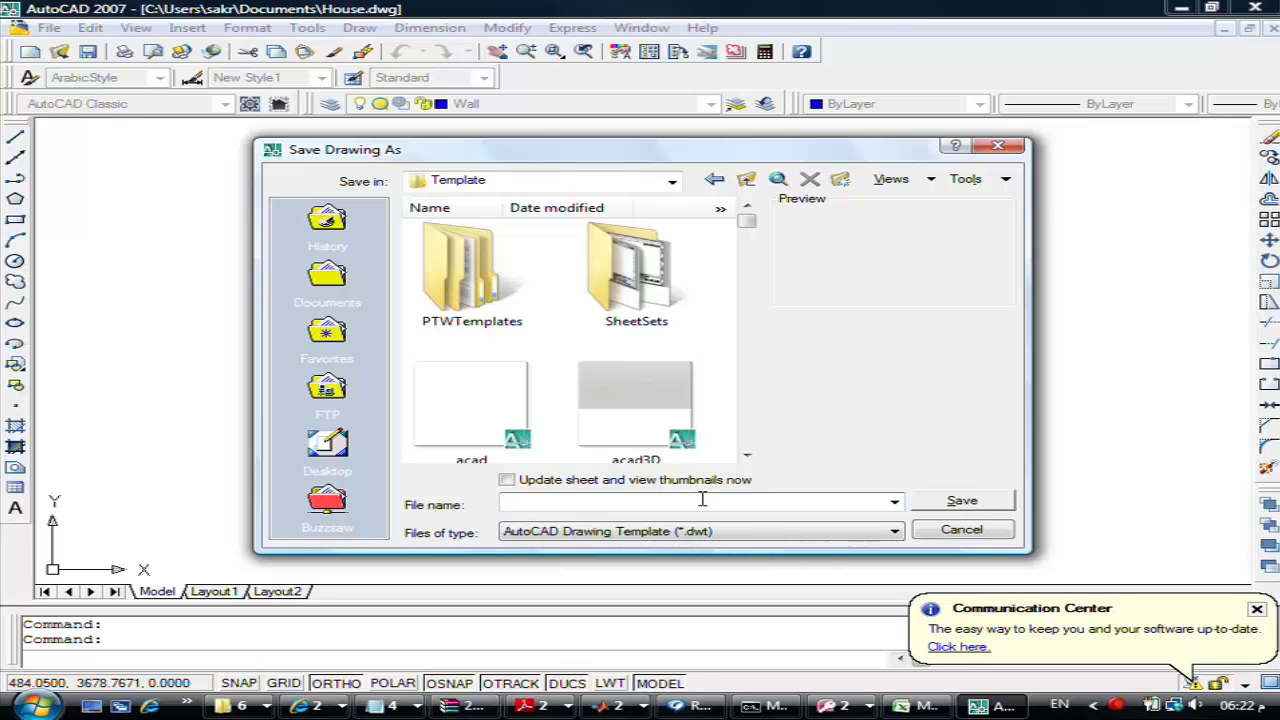
{"action": "type", "text": "Atef1"}
{"action": "key", "text": "Return"}
{"action": "type", "text": "صنع هذ"}
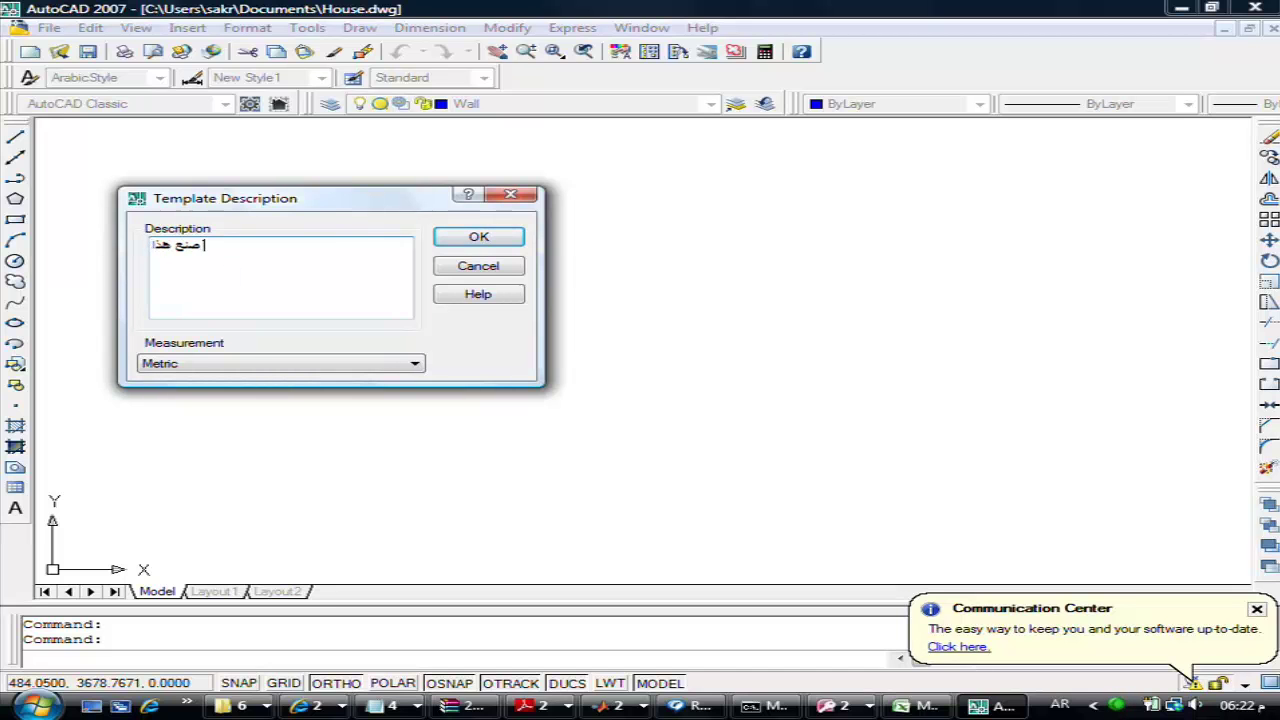
{"action": "type", "text": "الملف"}
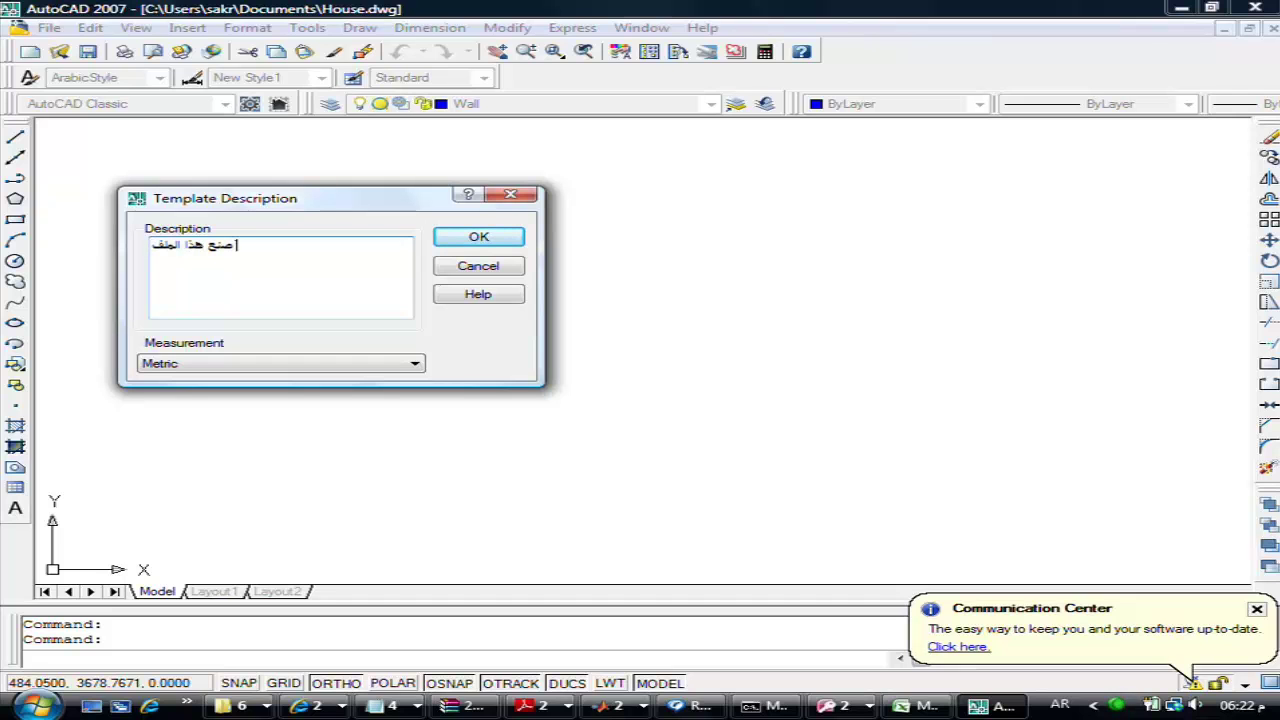
{"action": "type", "text": " لت"}
{"action": "type", "text": "سهيل العمل"}
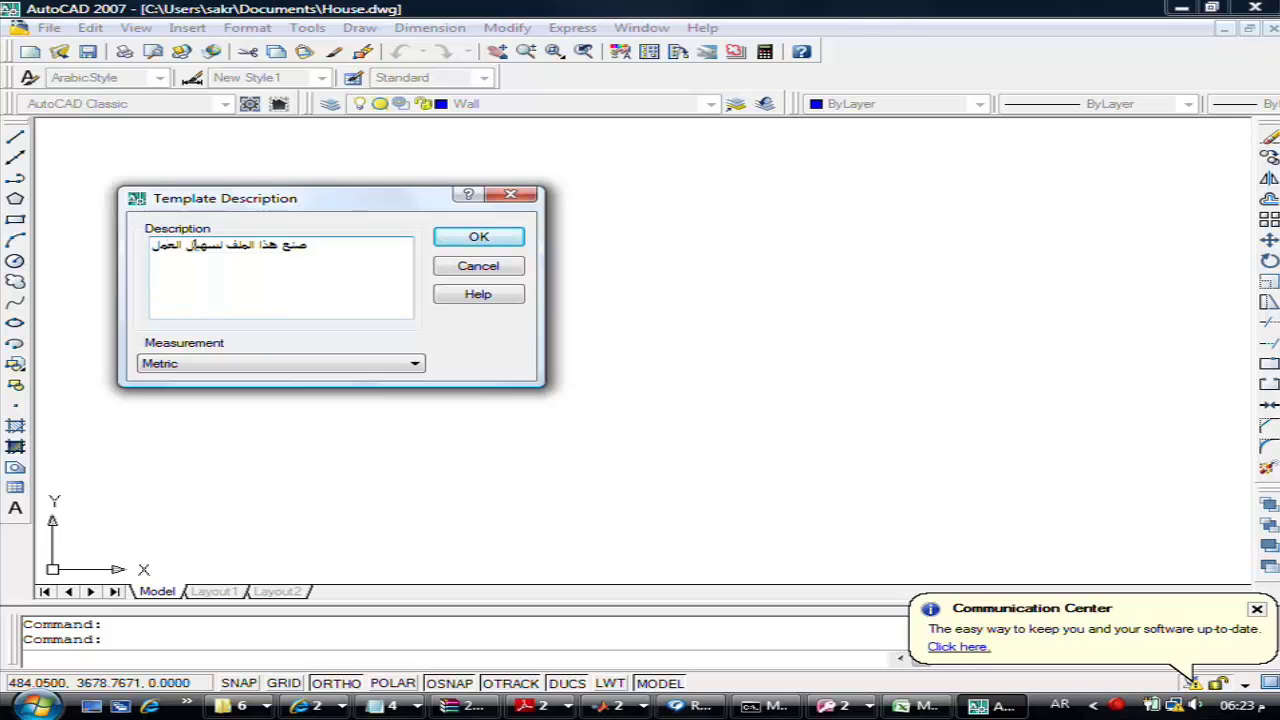
{"action": "type", "text": "ت"}
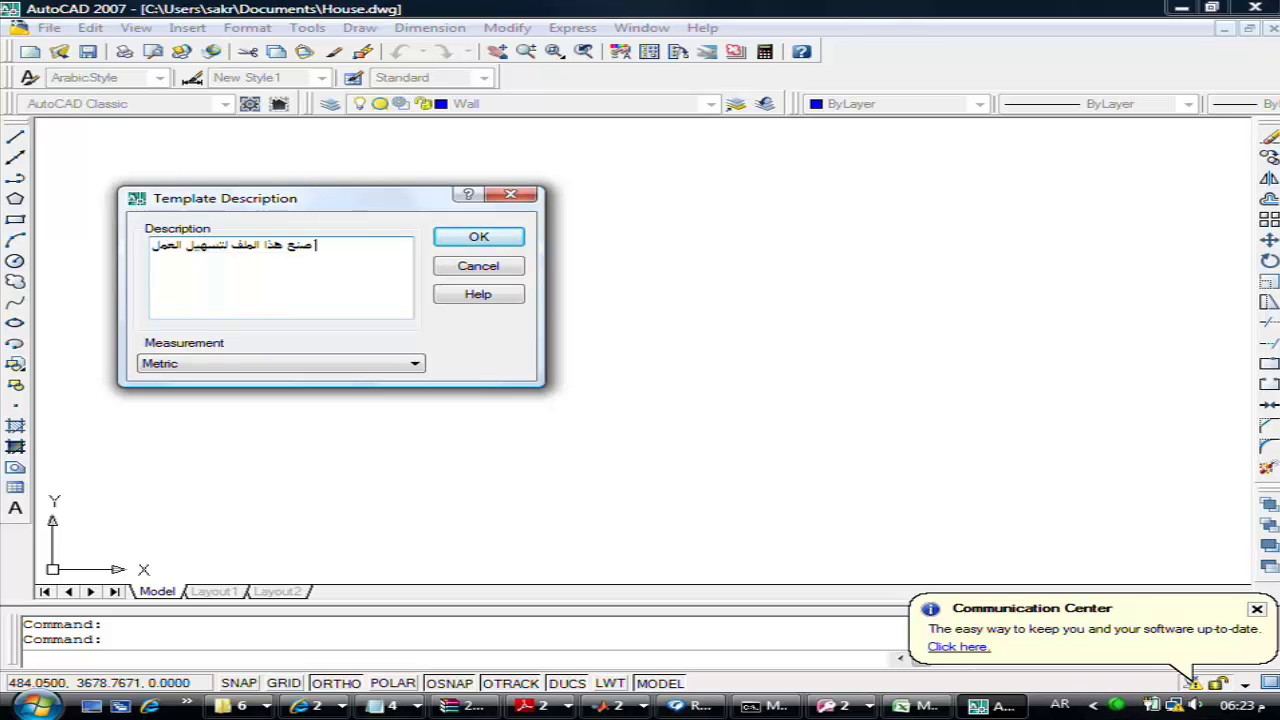
{"action": "type", "text": " وأ"}
{"action": "key", "text": "BackSpace"}
{"action": "type", "text": "يعمل بال"}
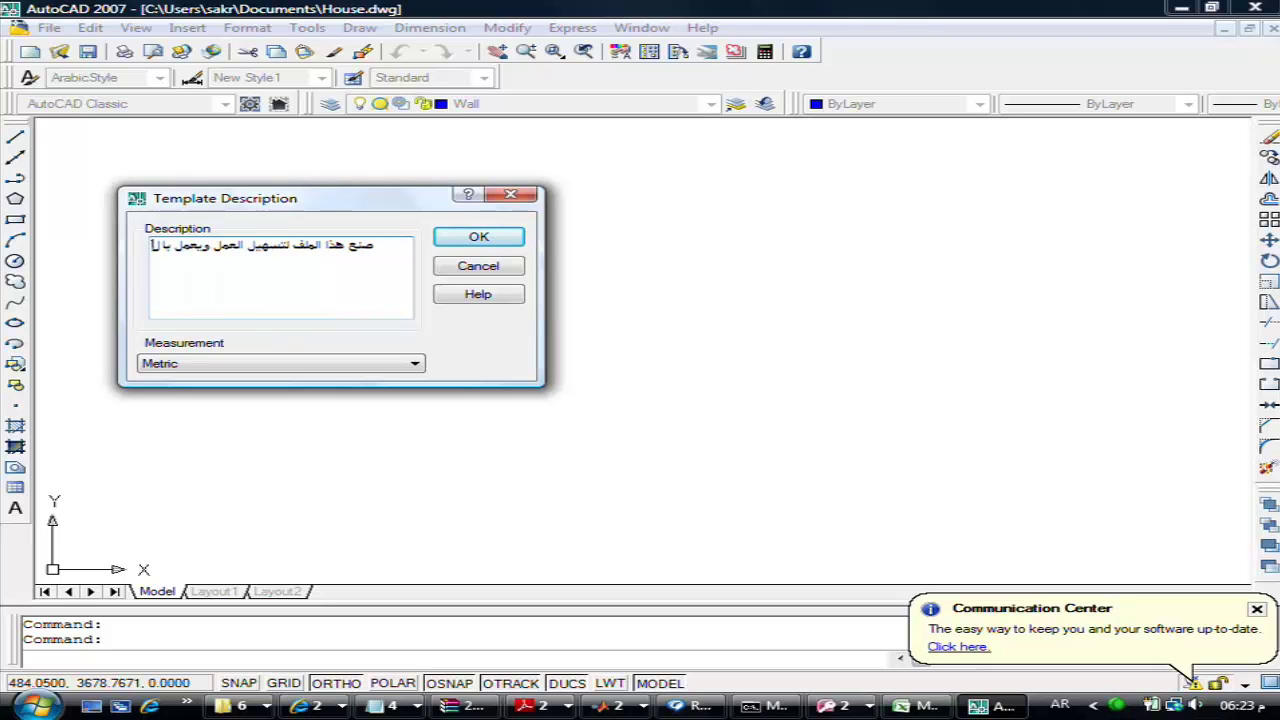
{"action": "type", "text": "سن"}
{"action": "type", "text": "يمتر"}
{"action": "key", "text": "Tab"}
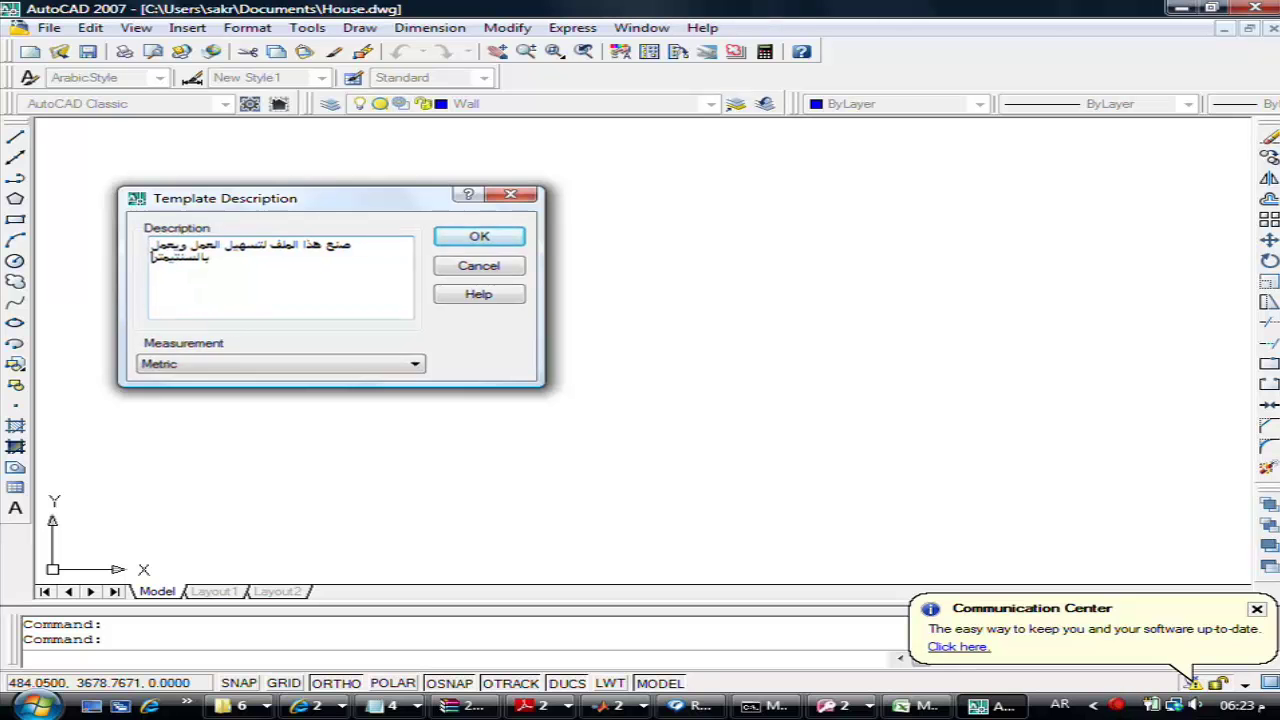
{"action": "key", "text": "Return"}
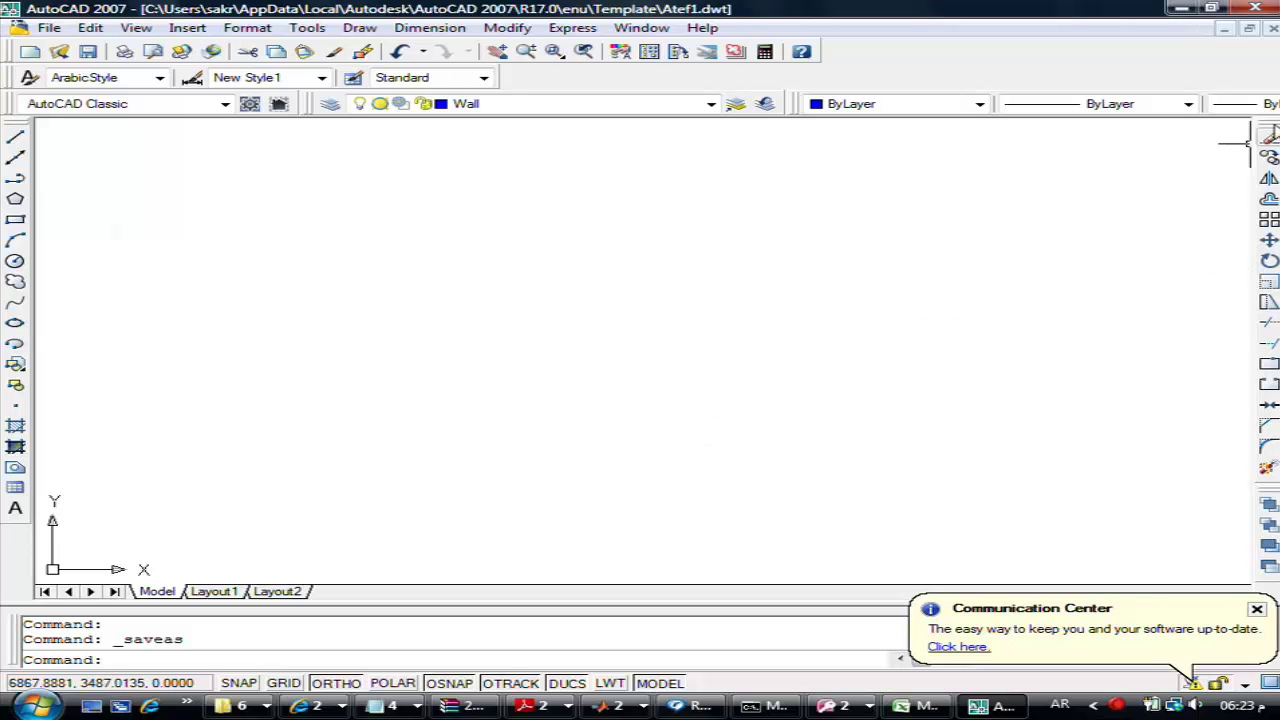
Close Atef1.dwt and close Drawing2 without saving changes
{"action": "left_click", "coordinate": [1273, 31]}
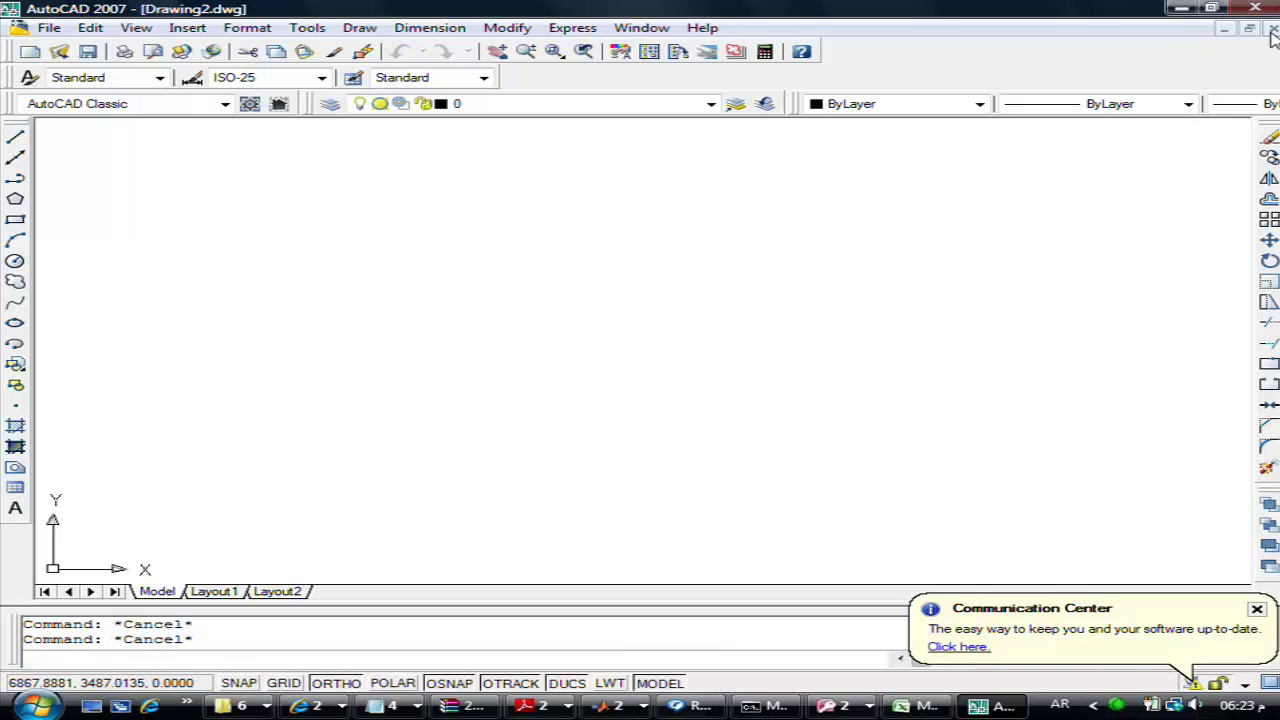
{"action": "left_click", "coordinate": [1273, 33]}
{"action": "left_click", "coordinate": [652, 402]}
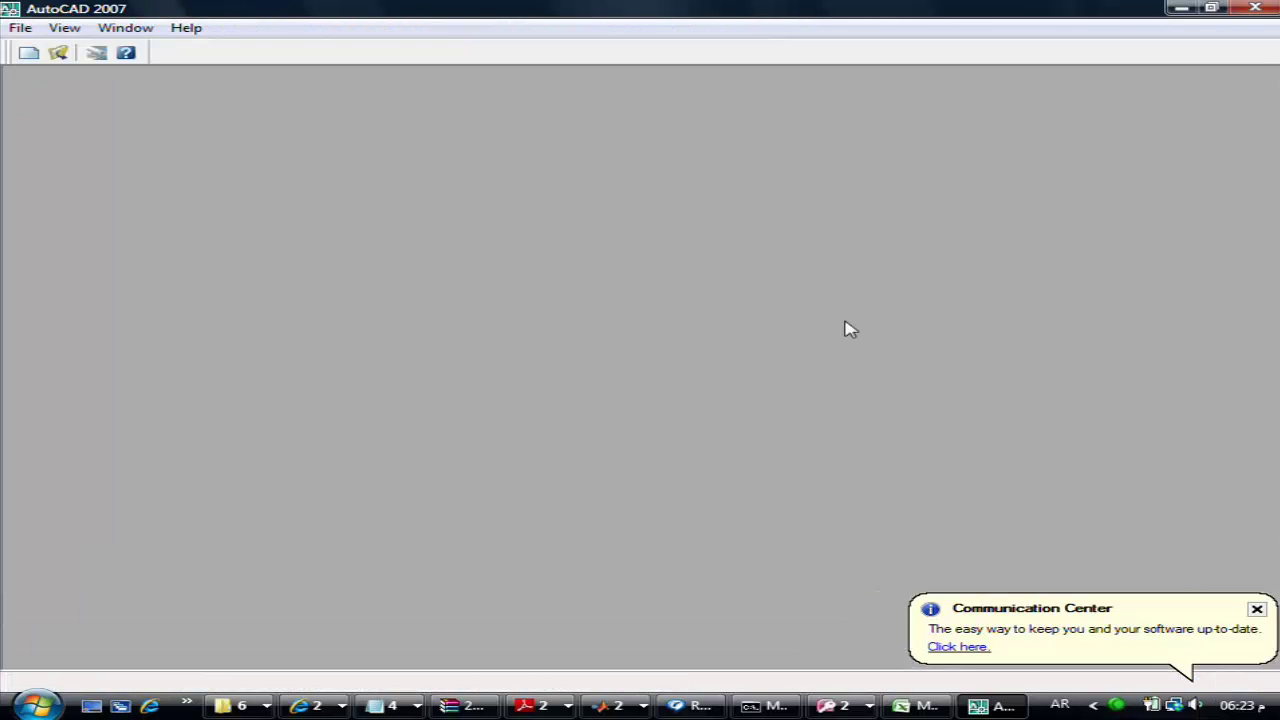
Create a new drawing from the atef1 template
{"action": "left_click", "coordinate": [20, 28]}
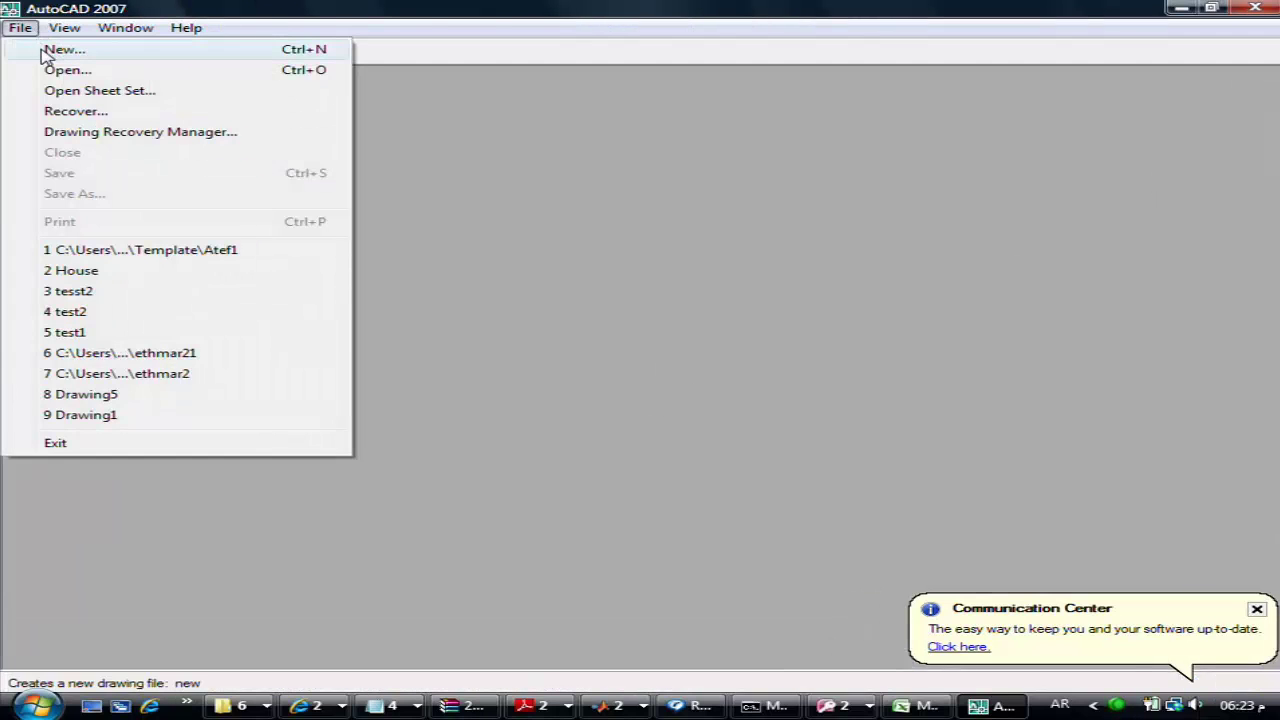
{"action": "left_click", "coordinate": [46, 52]}
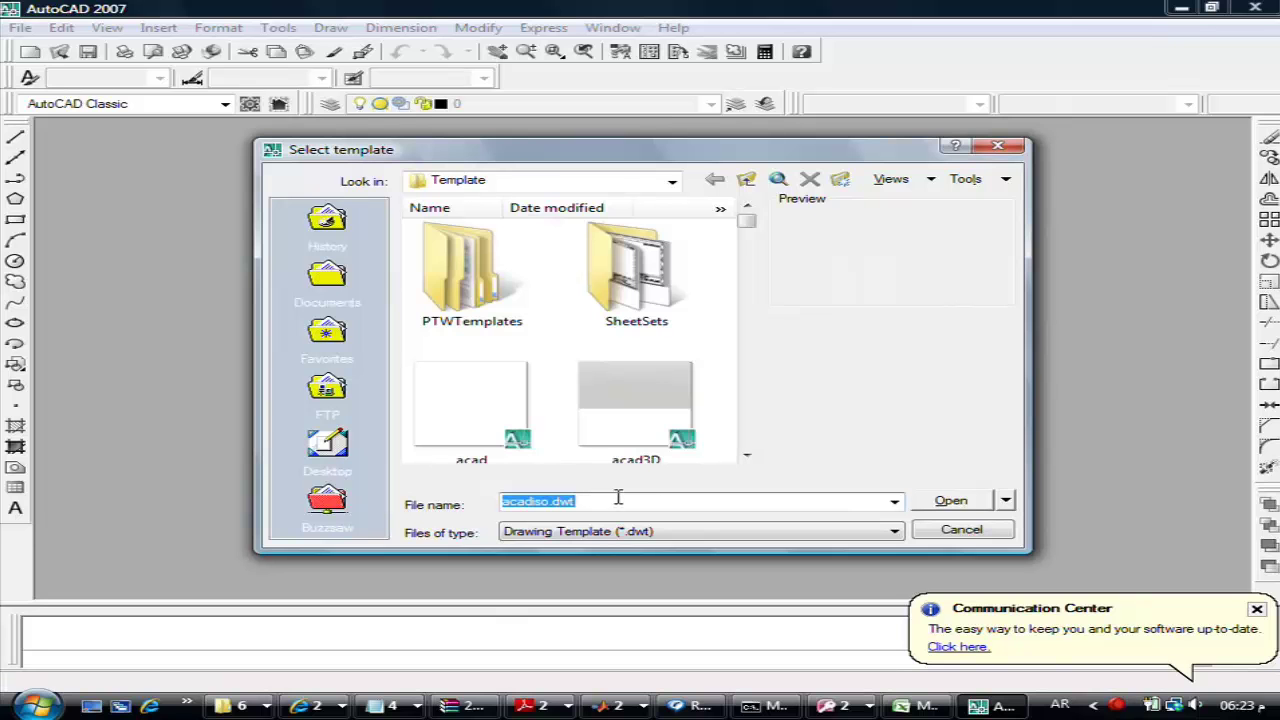
{"action": "left_click", "coordinate": [747, 457]}
{"action": "left_click", "coordinate": [747, 457]}
{"action": "left_click", "coordinate": [747, 457]}
{"action": "left_click", "coordinate": [747, 457]}
{"action": "left_click", "coordinate": [747, 457]}
{"action": "left_click", "coordinate": [747, 457]}
{"action": "left_click", "coordinate": [747, 457]}
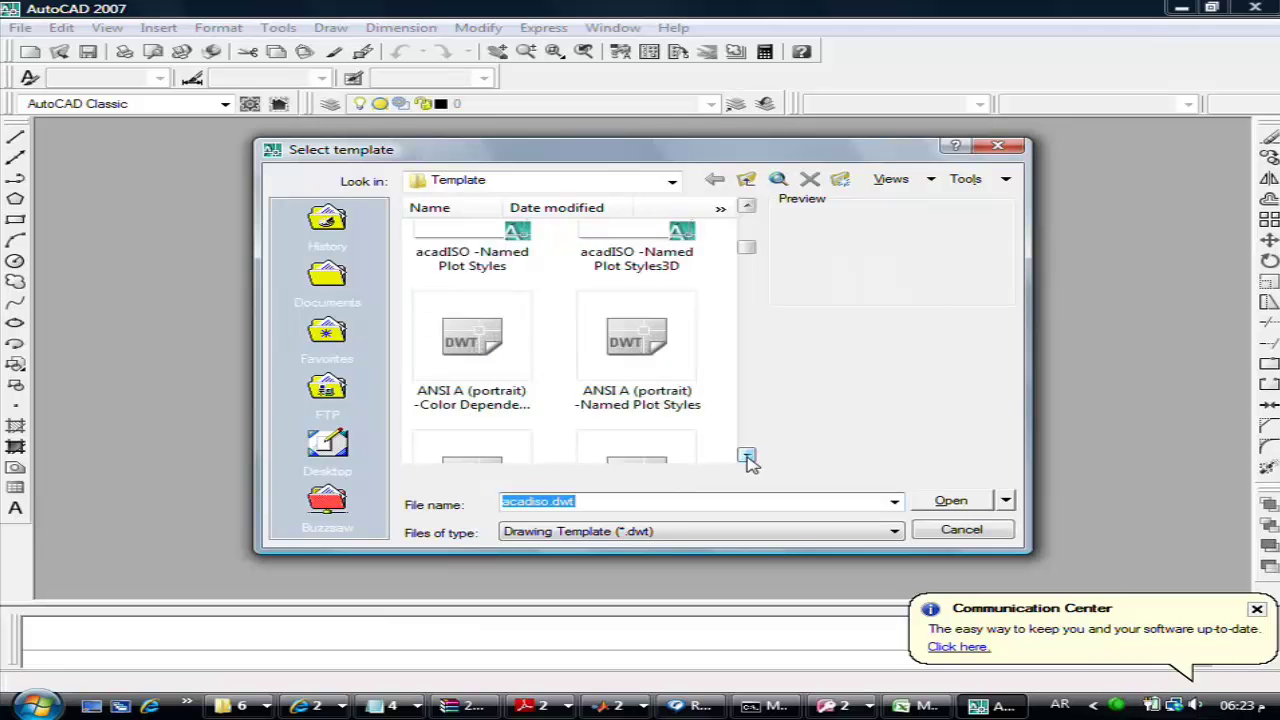
{"action": "left_click", "coordinate": [747, 457]}
{"action": "left_click", "coordinate": [747, 457]}
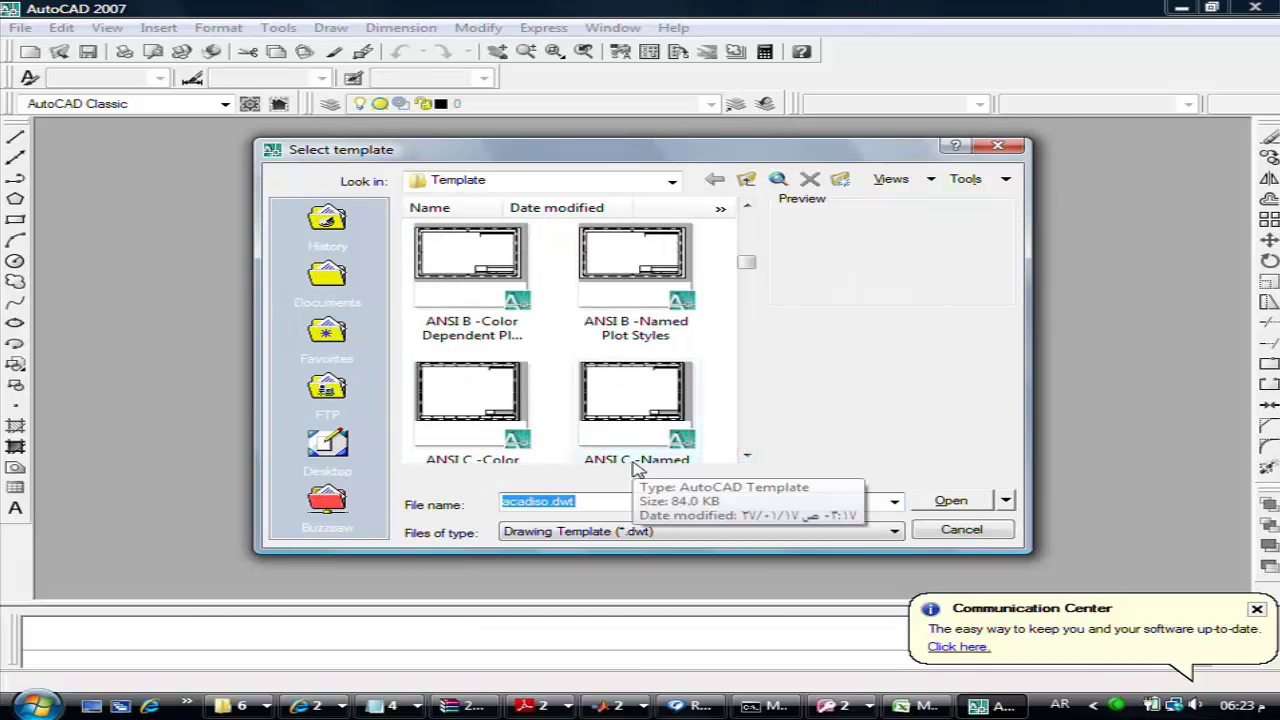
{"action": "type", "text": "شفغا"}
{"action": "key", "text": "BackSpace"}
{"action": "key", "text": "BackSpace"}
{"action": "key", "text": "BackSpace"}
{"action": "key", "text": "BackSpace"}
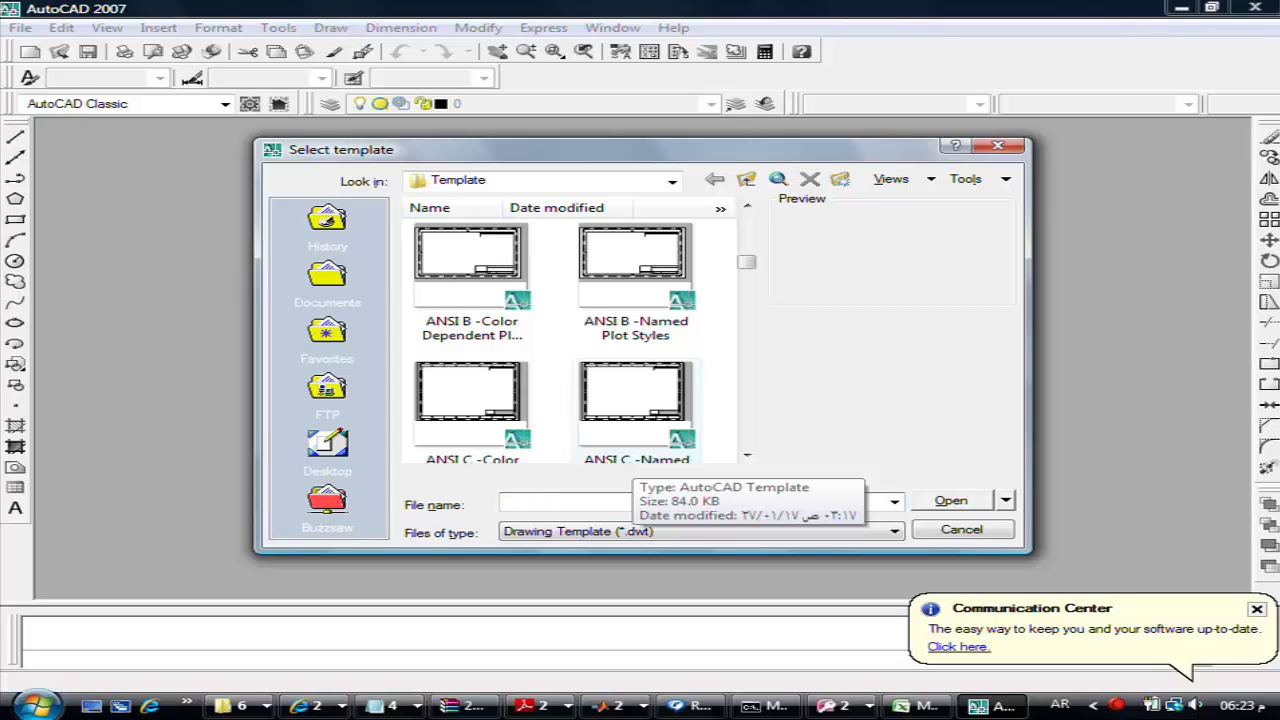
{"action": "key", "text": "alt+shift"}
{"action": "type", "text": "atef1"}
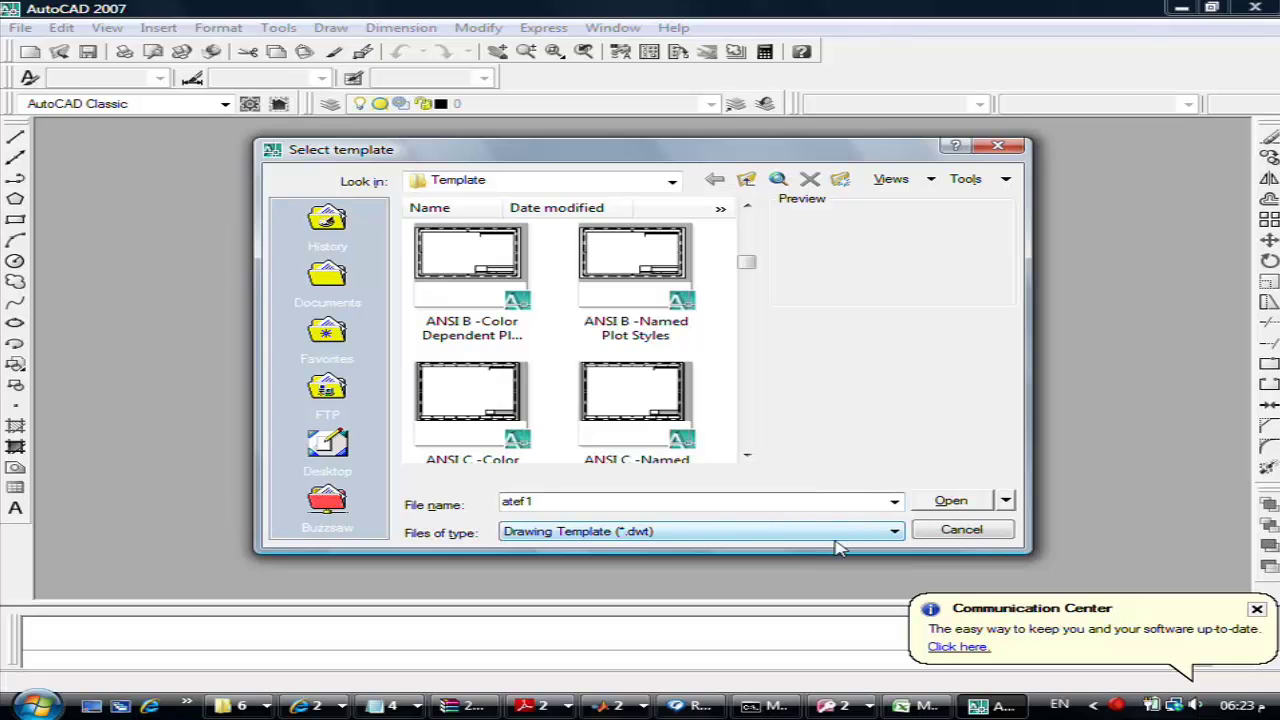
{"action": "left_click", "coordinate": [940, 506]}
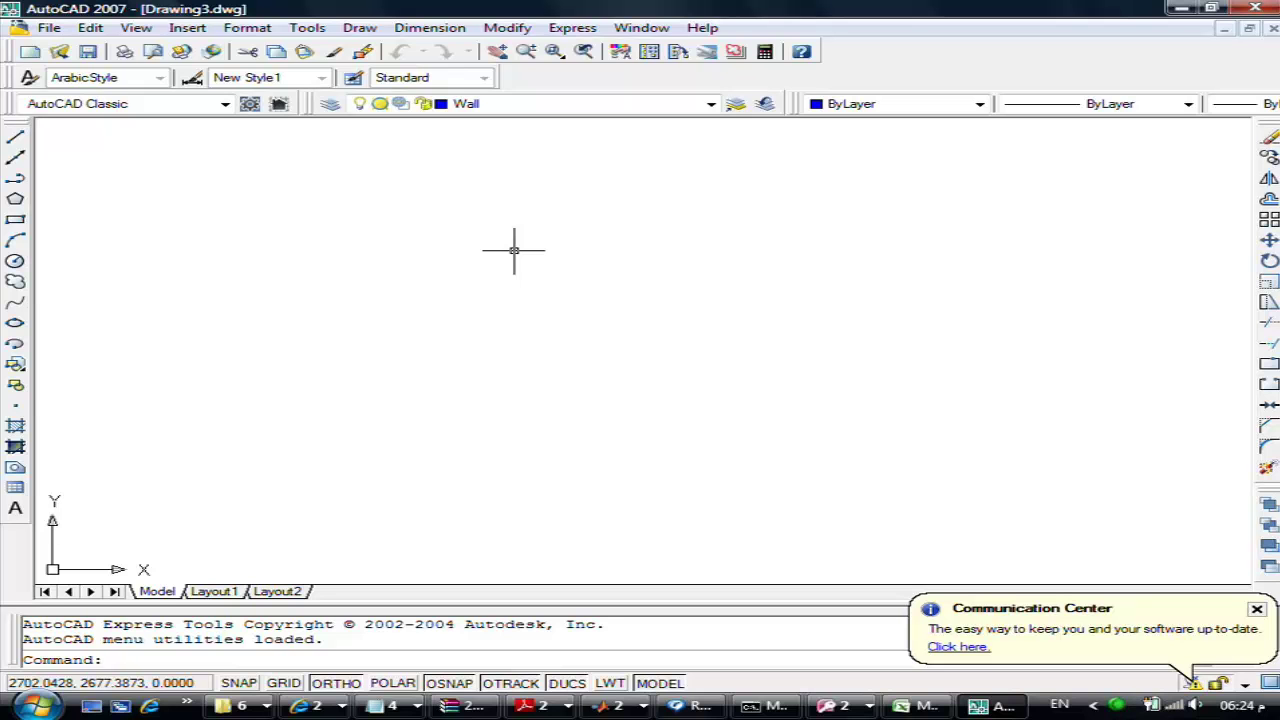
{"action": "left_click", "coordinate": [330, 103]}
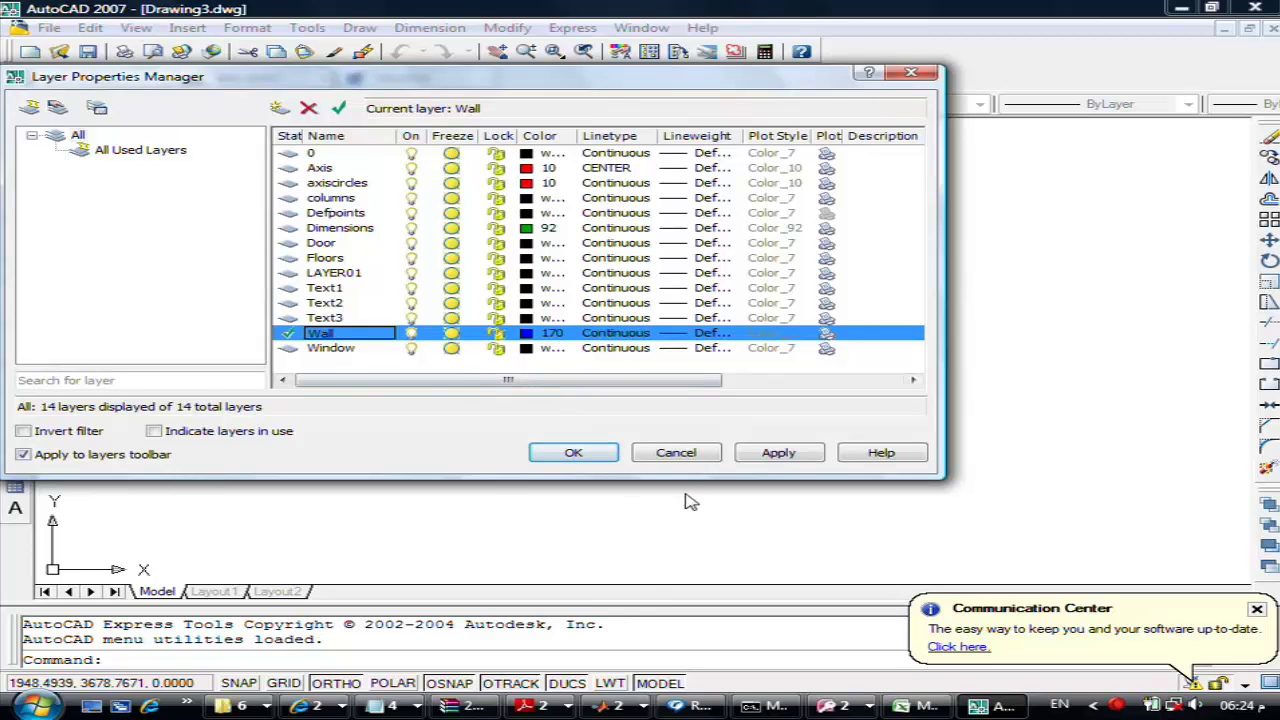
{"action": "left_click", "coordinate": [667, 451]}
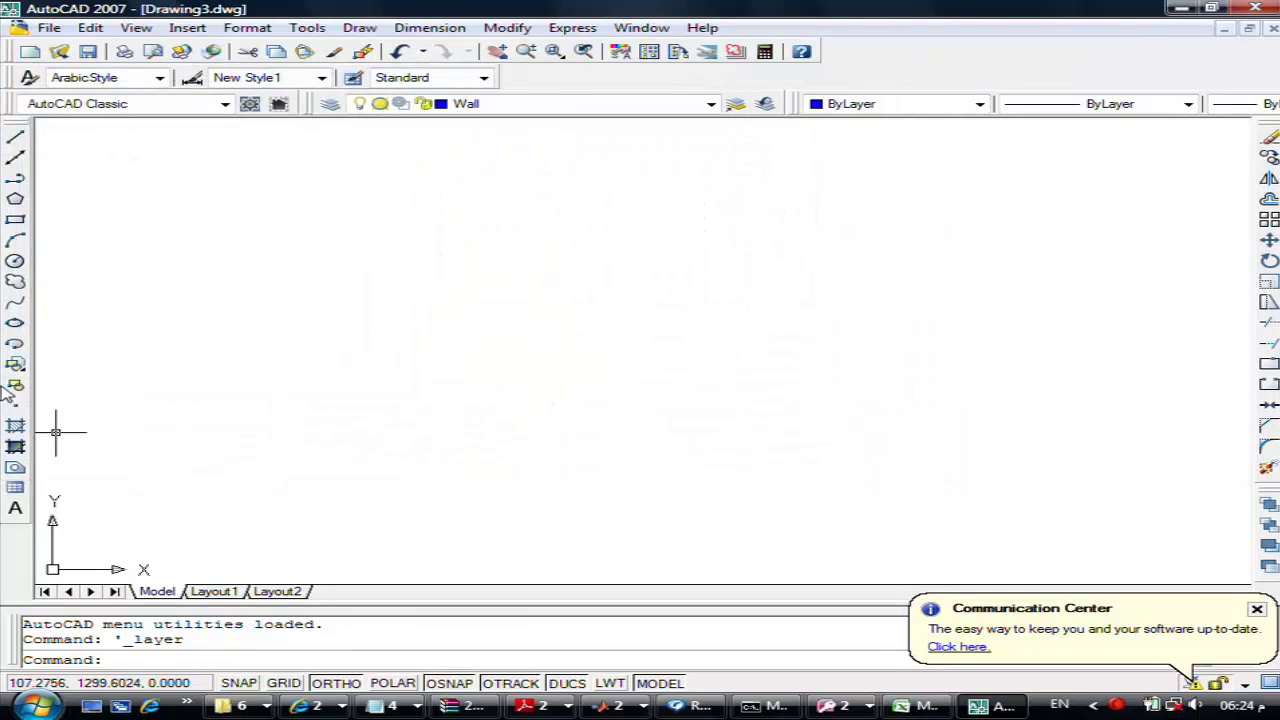
{"action": "left_click", "coordinate": [187, 27]}
Open the Insert dialog and pick the LeftDoor block from the Name list
{"action": "left_click", "coordinate": [190, 50]}
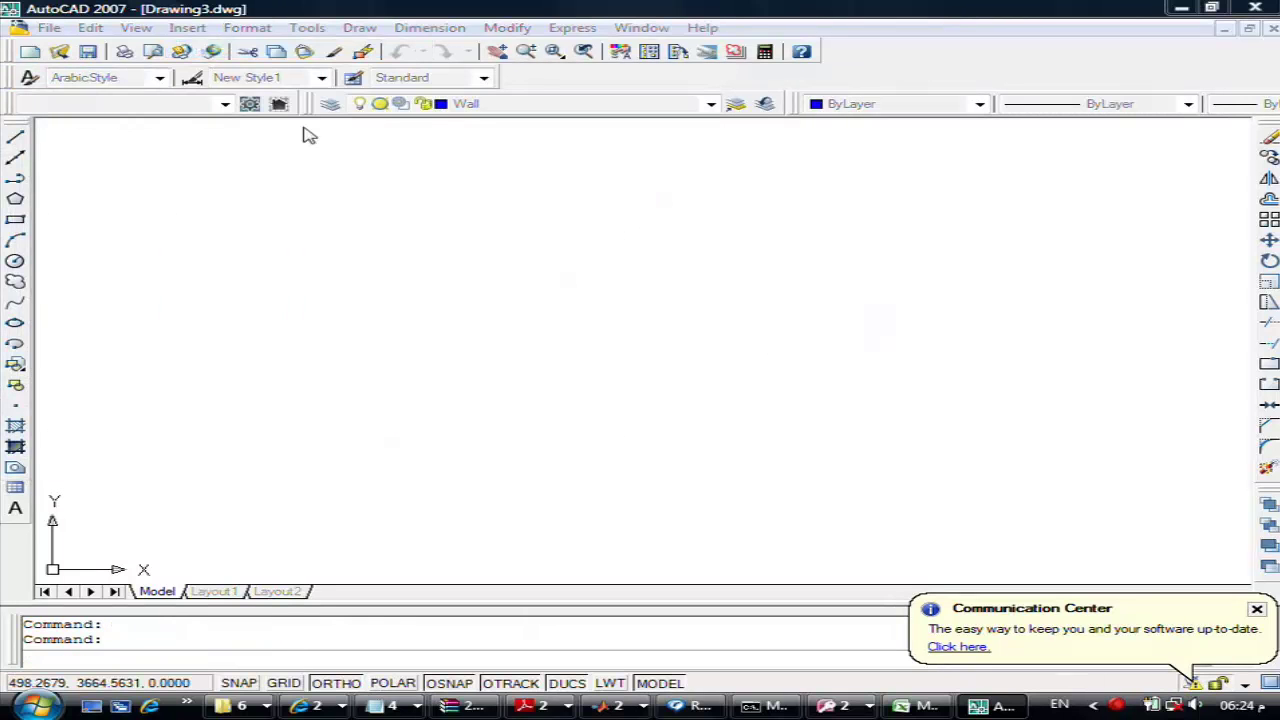
{"action": "left_click", "coordinate": [824, 172]}
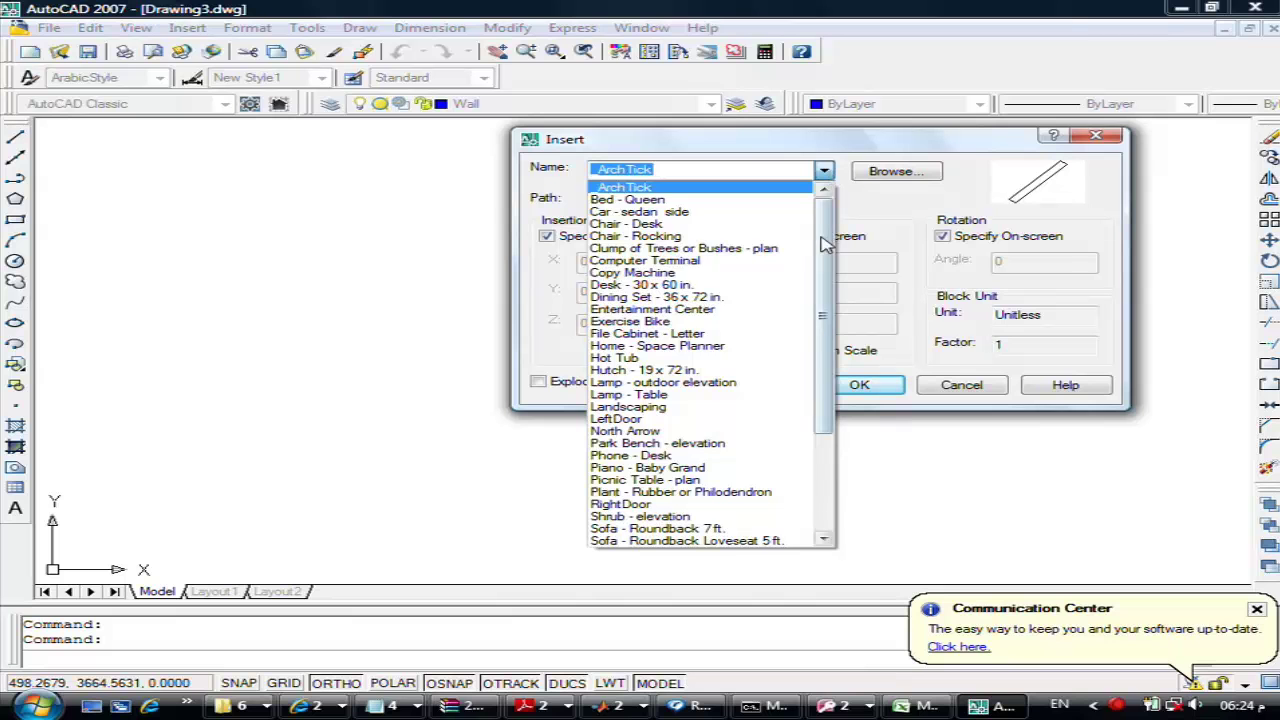
{"action": "left_click_drag", "start_coordinate": [824, 250], "coordinate": [824, 352]}
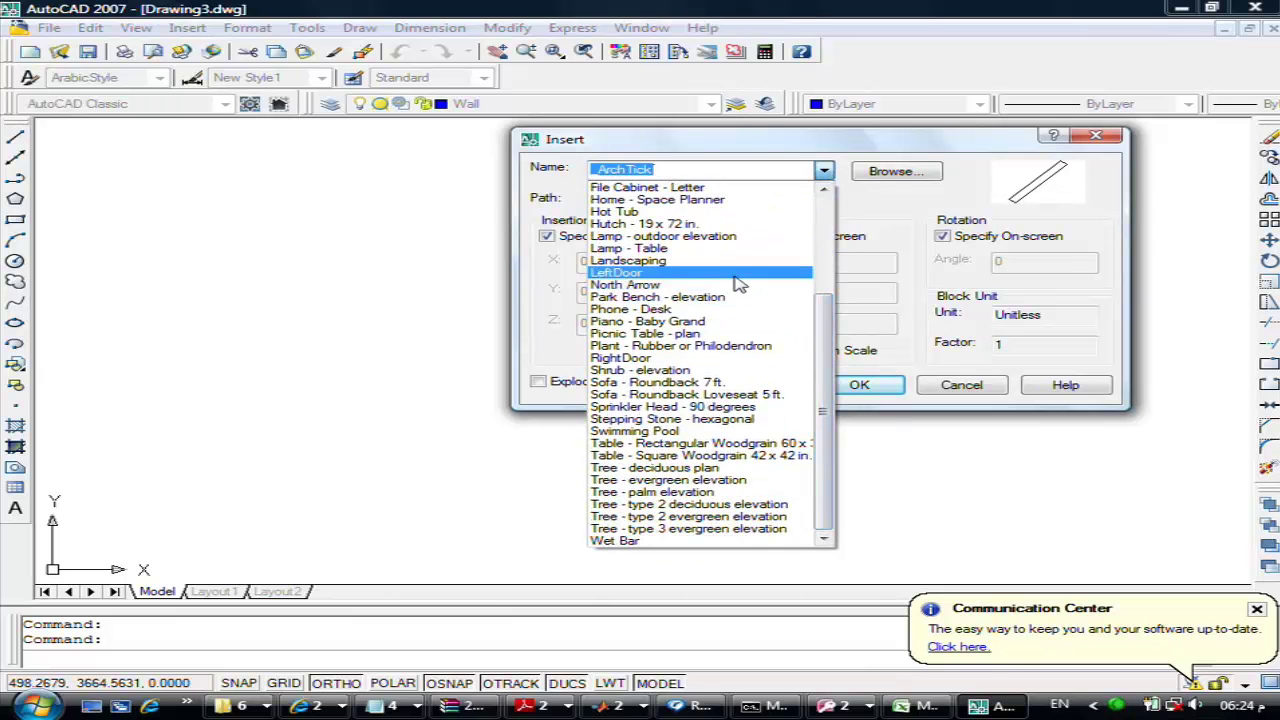
{"action": "left_click", "coordinate": [737, 274]}
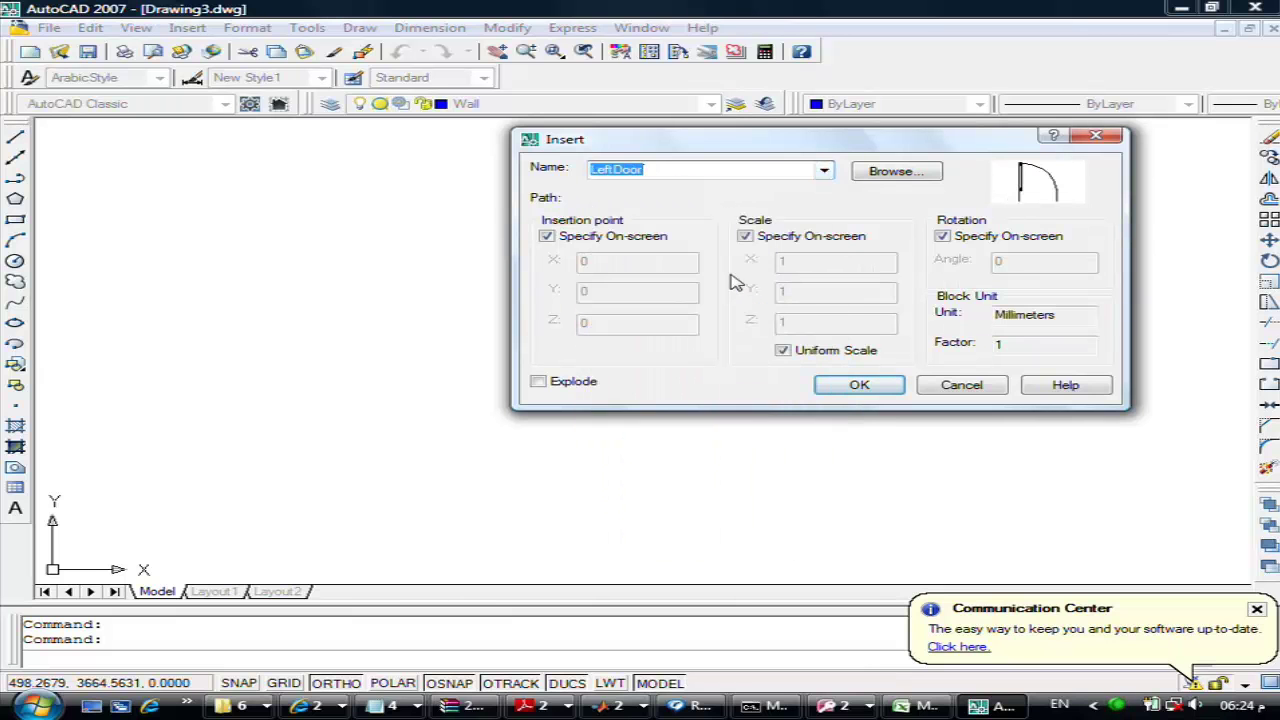
{"action": "left_click", "coordinate": [824, 172]}
{"action": "scroll", "coordinate": [688, 447], "scroll_direction": "up", "scroll_amount": 1}
{"action": "scroll", "coordinate": [688, 447], "scroll_direction": "up", "scroll_amount": 1}
{"action": "scroll", "coordinate": [690, 300], "scroll_direction": "up", "scroll_amount": 2}
{"action": "scroll", "coordinate": [690, 240], "scroll_direction": "down", "scroll_amount": 4}
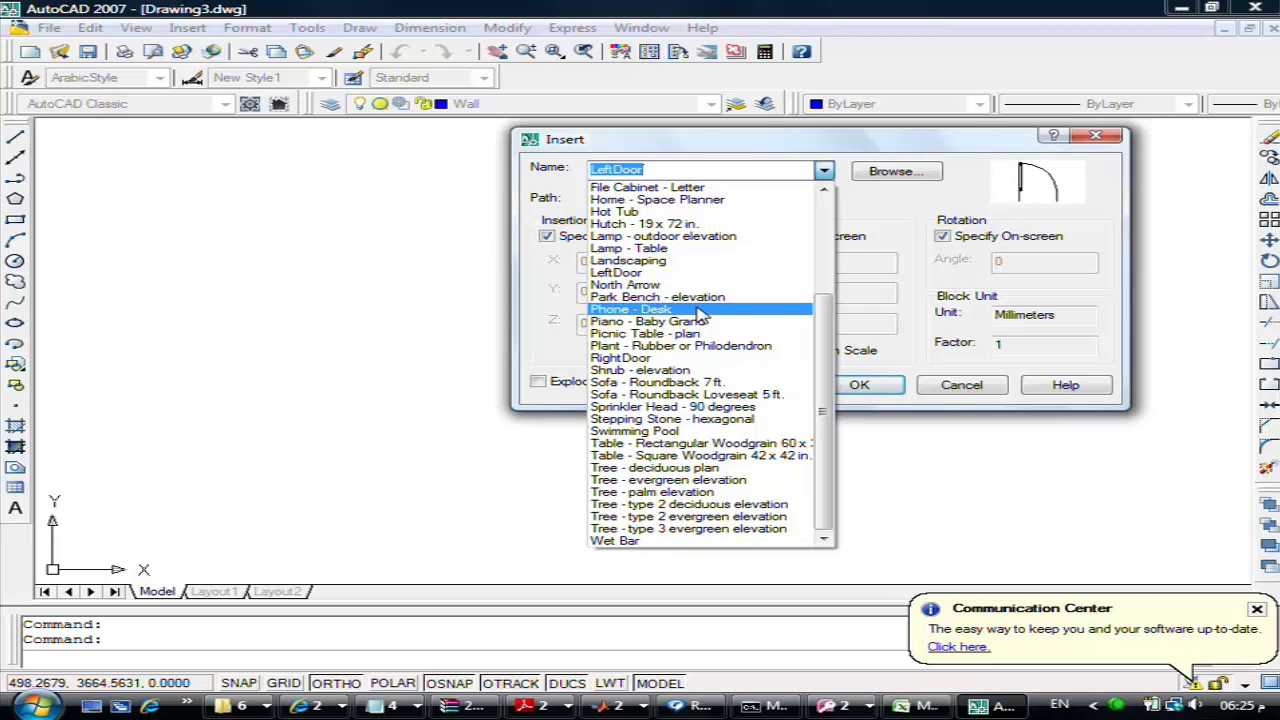
Close the block Name list and cancel the Insert dialog
{"action": "key", "text": "Escape"}
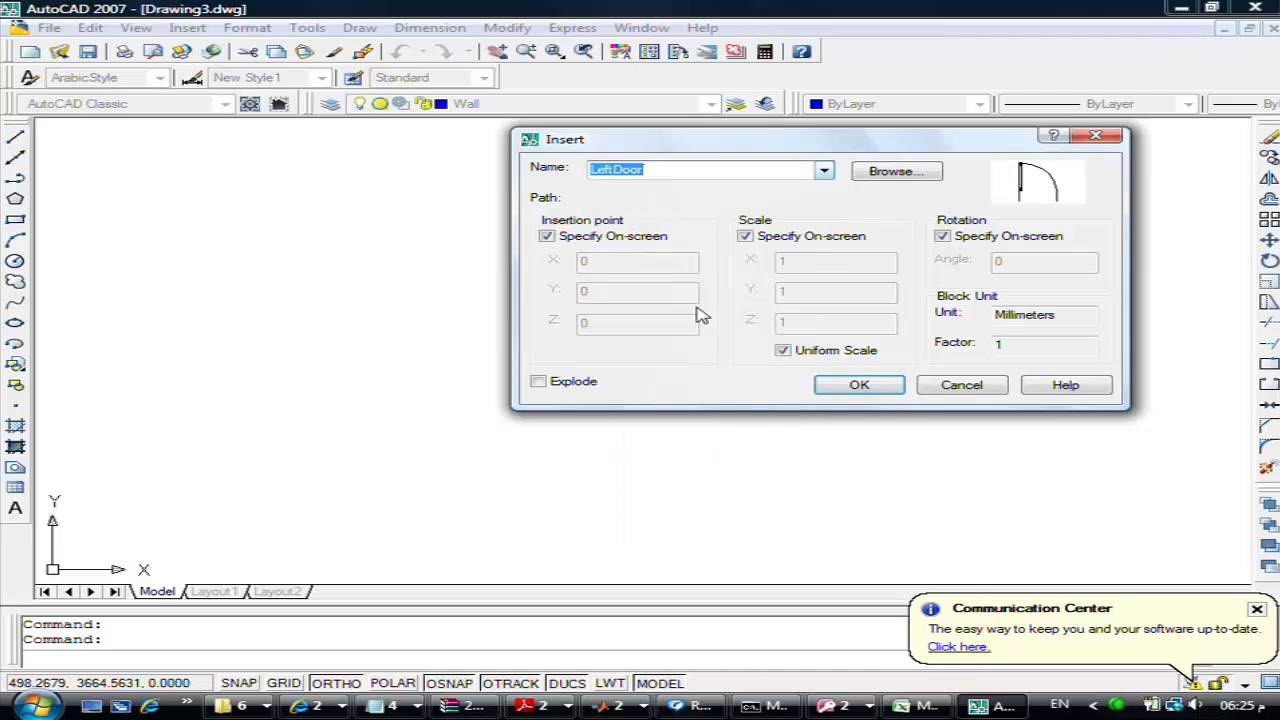
{"action": "key", "text": "Escape"}
{"action": "key", "text": "Escape"}
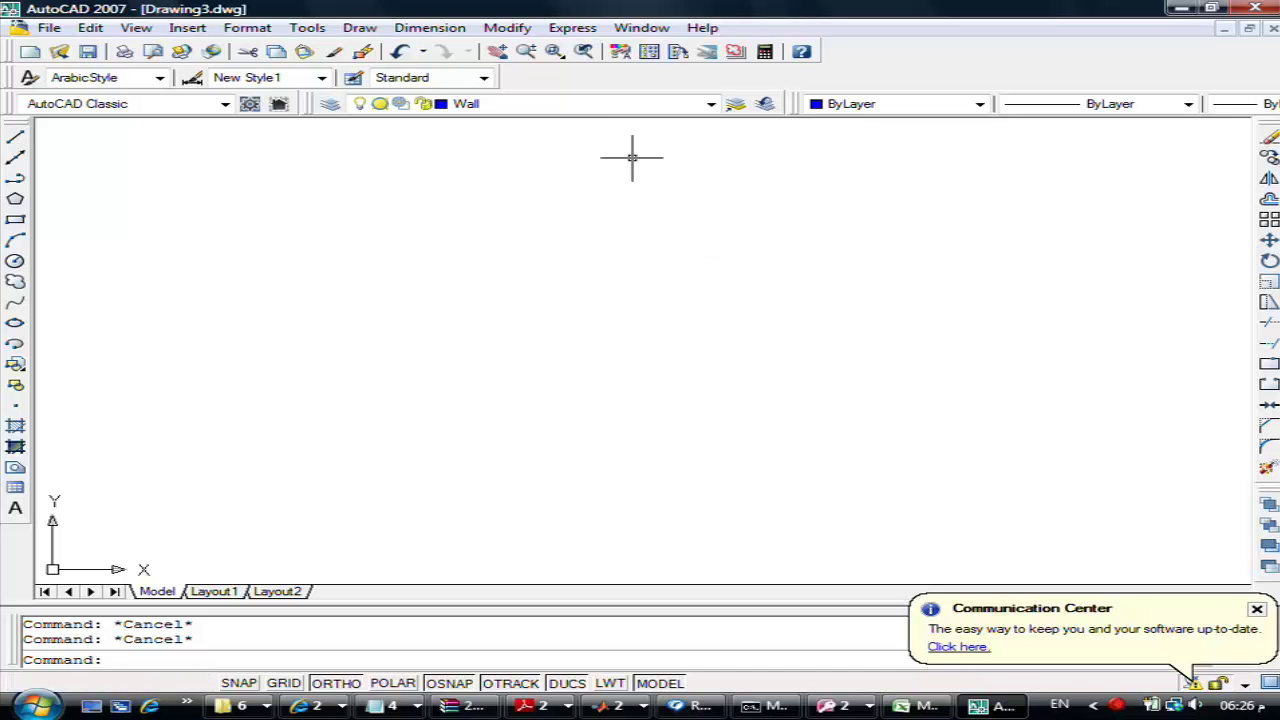
On the Axis layer, draw two vertical and two horizontal axis lines forming a rectangular grid
{"action": "left_click", "coordinate": [490, 104]}
{"action": "left_click", "coordinate": [491, 139]}
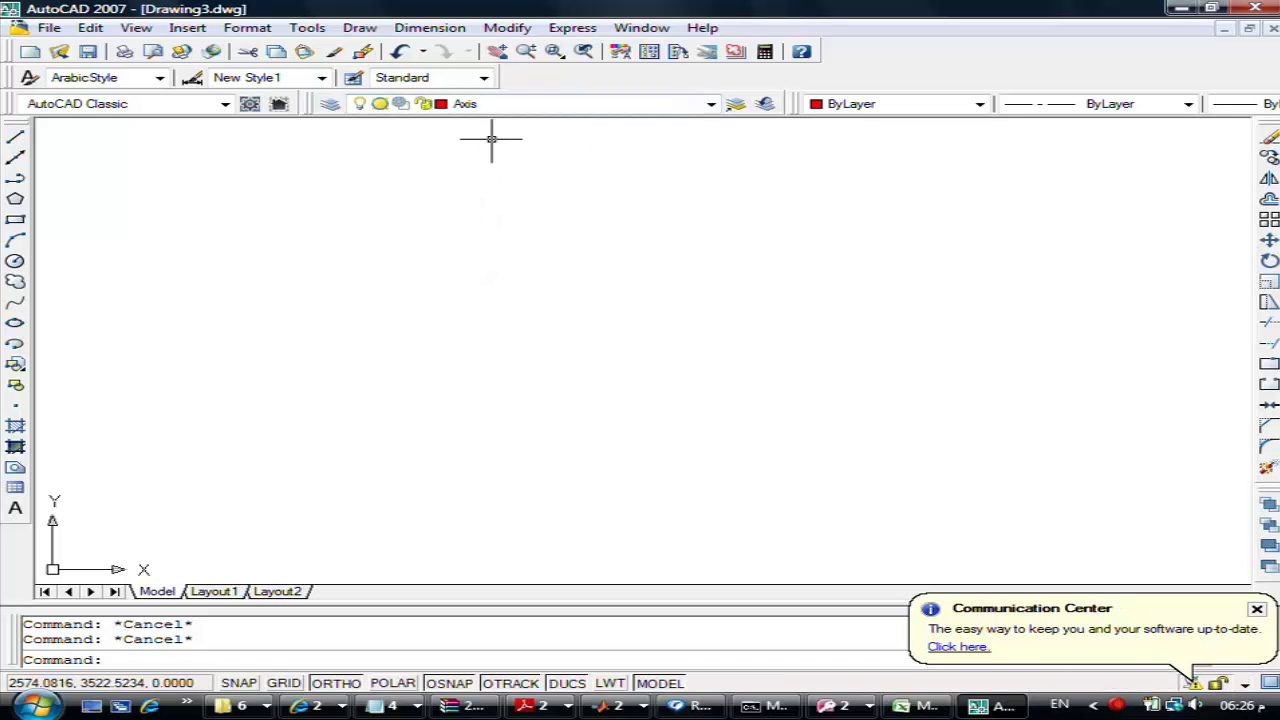
{"action": "type", "text": "l"}
{"action": "key", "text": "Return"}
{"action": "left_click", "coordinate": [360, 157]}
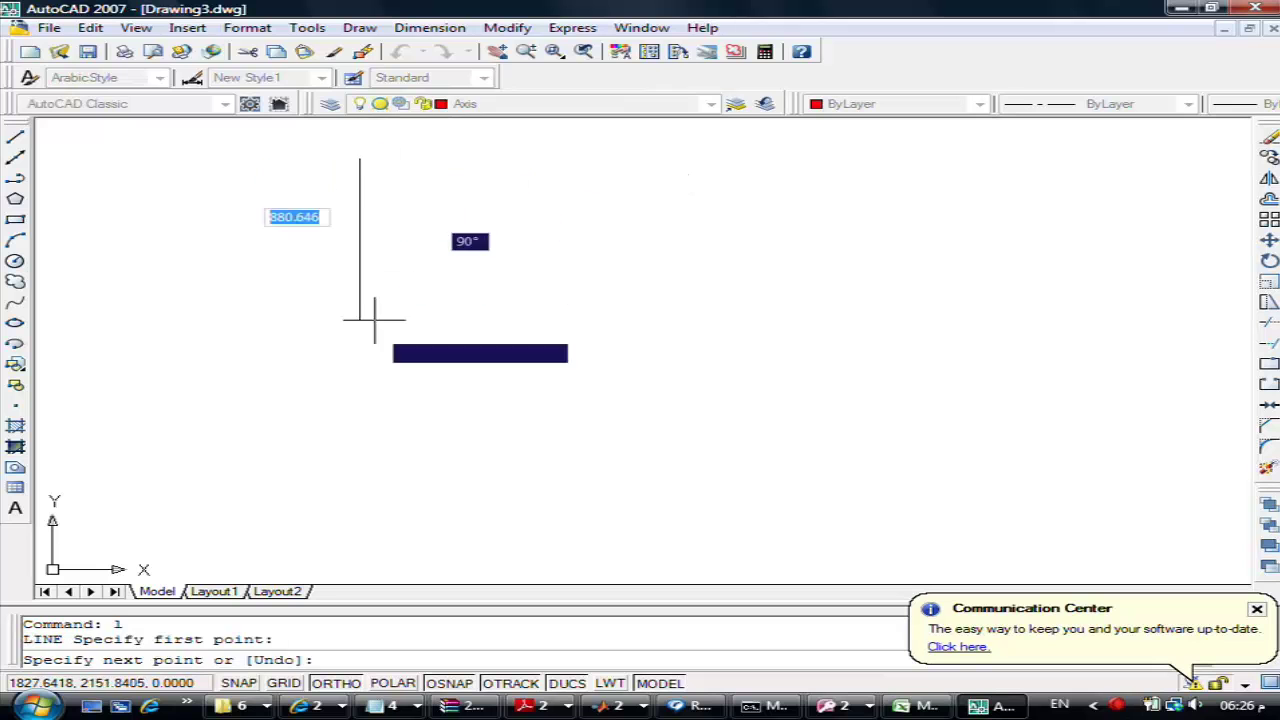
{"action": "left_click", "coordinate": [360, 517]}
{"action": "key", "text": "Return"}
{"action": "key", "text": "Return"}
{"action": "left_click", "coordinate": [272, 190]}
{"action": "left_click", "coordinate": [832, 190]}
{"action": "key", "text": "Return"}
{"action": "key", "text": "Return"}
{"action": "left_click", "coordinate": [743, 162]}
{"action": "left_click", "coordinate": [740, 518]}
{"action": "key", "text": "Return"}
{"action": "key", "text": "Return"}
{"action": "left_click", "coordinate": [828, 486]}
{"action": "left_click", "coordinate": [279, 486]}
{"action": "key", "text": "Return"}
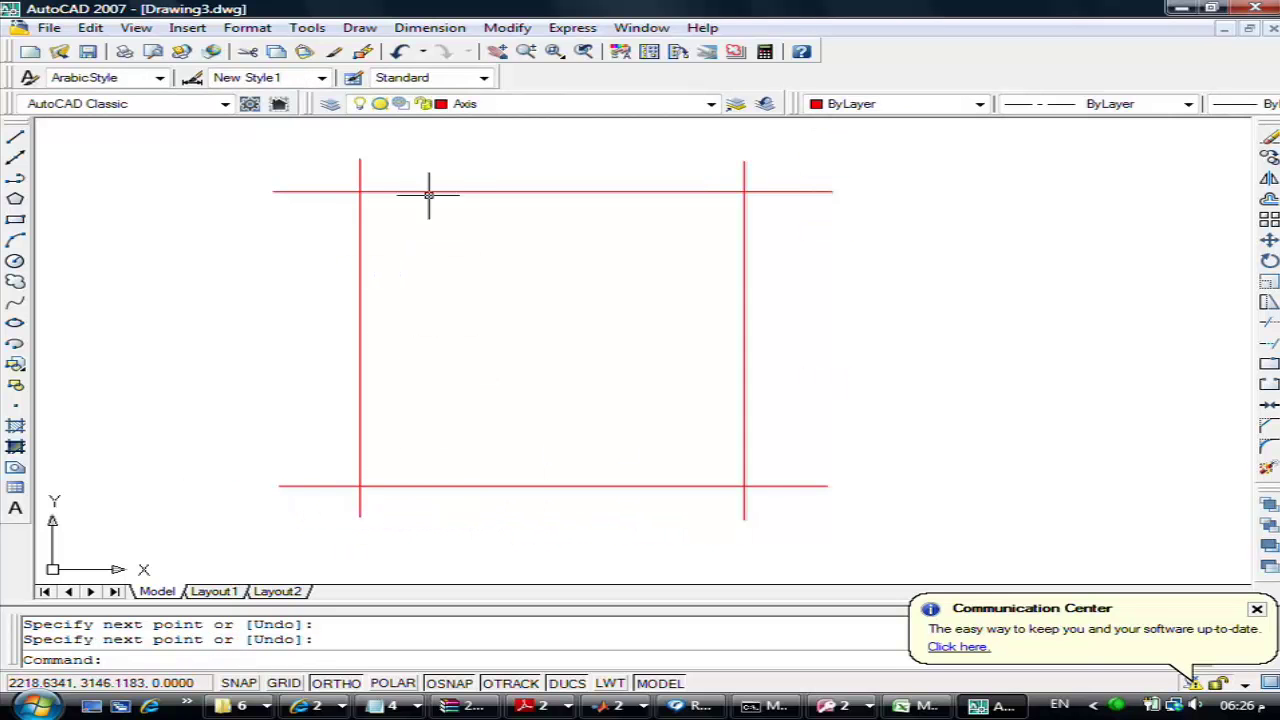
Make Wall the current layer from the Layers toolbar
{"action": "left_click_drag", "start_coordinate": [480, 120], "coordinate": [505, 118]}
{"action": "left_click", "coordinate": [505, 118]}
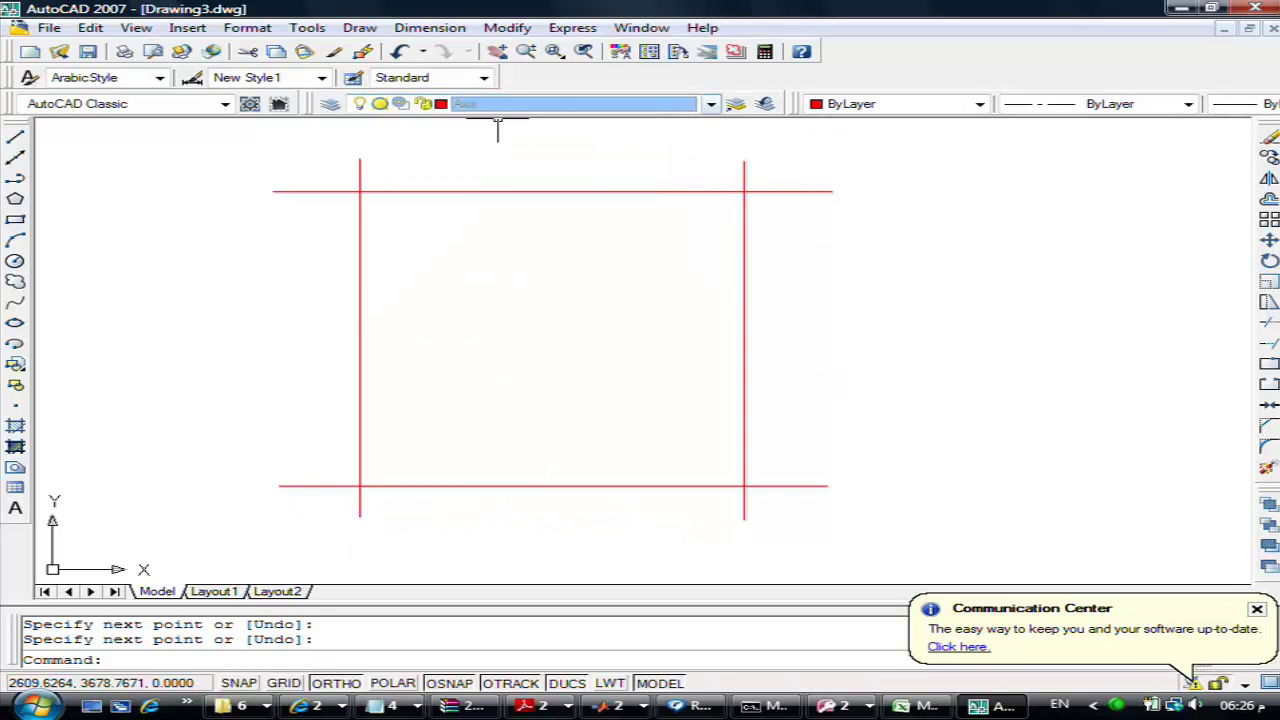
{"action": "left_click", "coordinate": [500, 114]}
{"action": "left_click", "coordinate": [505, 118]}
{"action": "key", "text": "Escape"}
{"action": "key", "text": "Escape"}
{"action": "scroll", "coordinate": [400, 194], "scroll_direction": "up", "scroll_amount": 2}
{"action": "scroll", "coordinate": [400, 195], "scroll_direction": "up", "scroll_amount": 5}
{"action": "scroll", "coordinate": [400, 194], "scroll_direction": "down", "scroll_amount": 5}
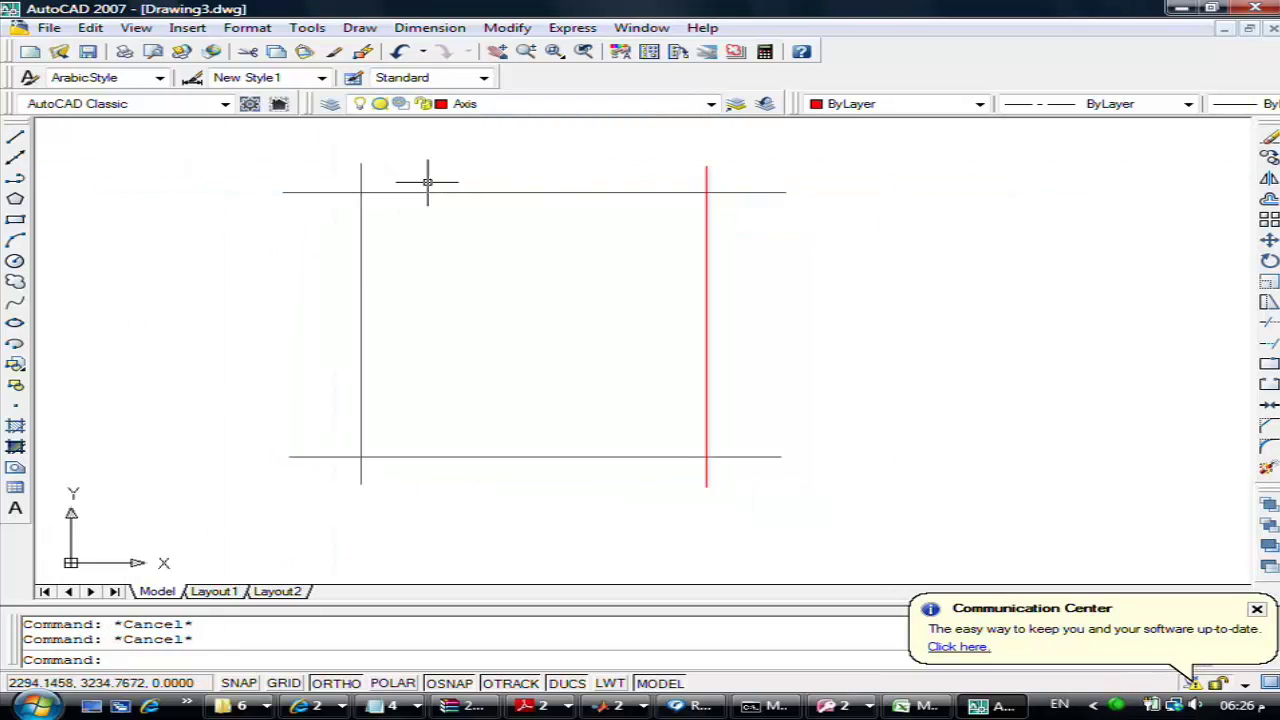
{"action": "left_click", "coordinate": [500, 110]}
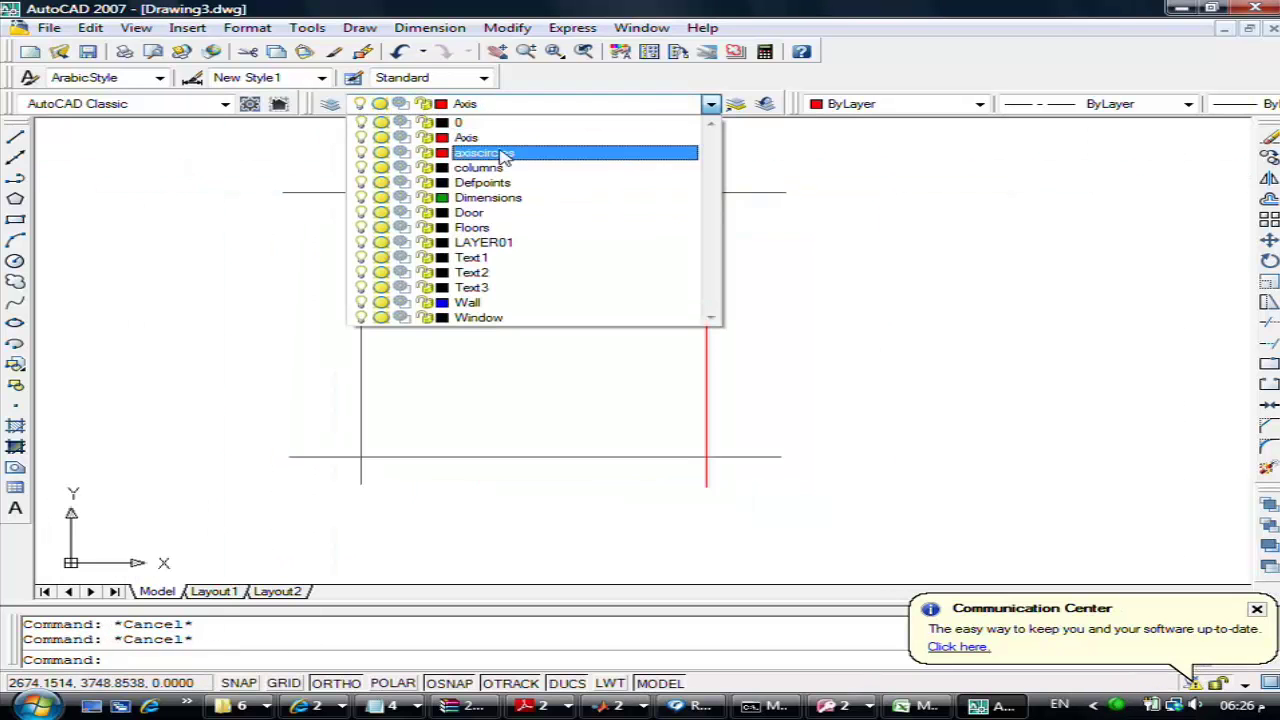
{"action": "left_click", "coordinate": [545, 302]}
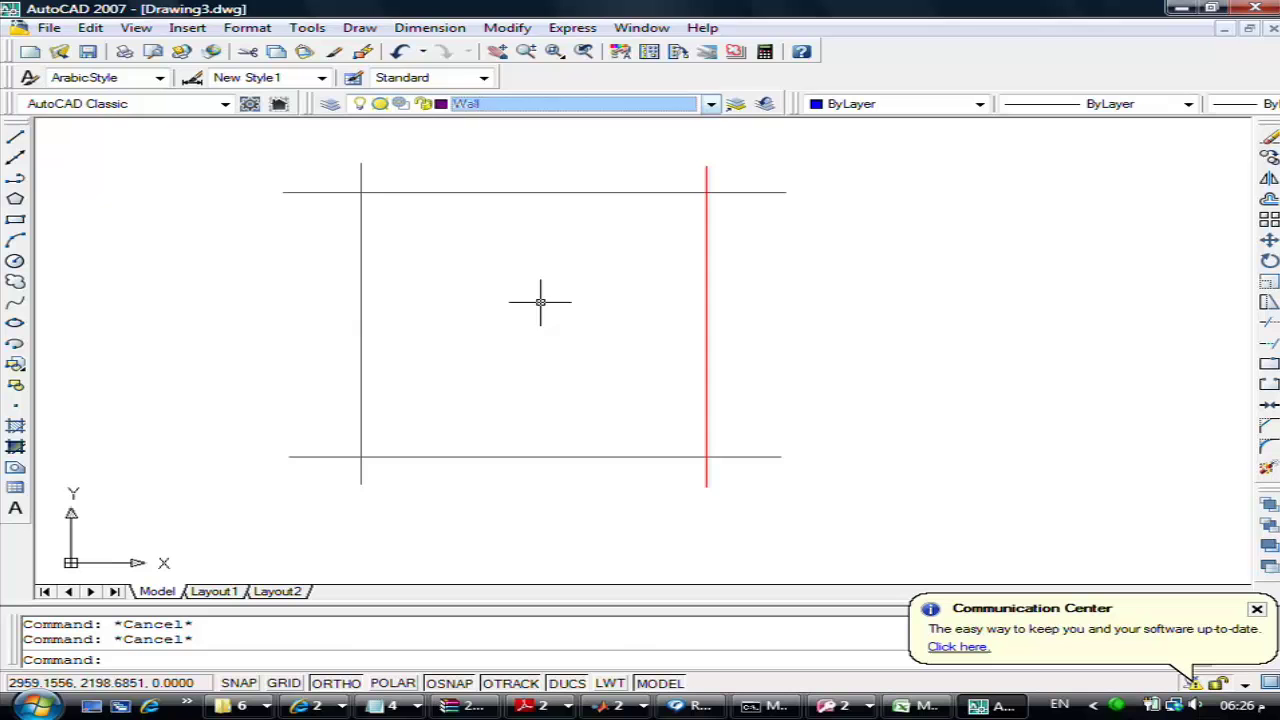
Draw a closed multiline wall rectangle through the four axis intersections, then open Save As
{"action": "type", "text": "ml"}
{"action": "key", "text": "Return"}
{"action": "left_click", "coordinate": [361, 192]}
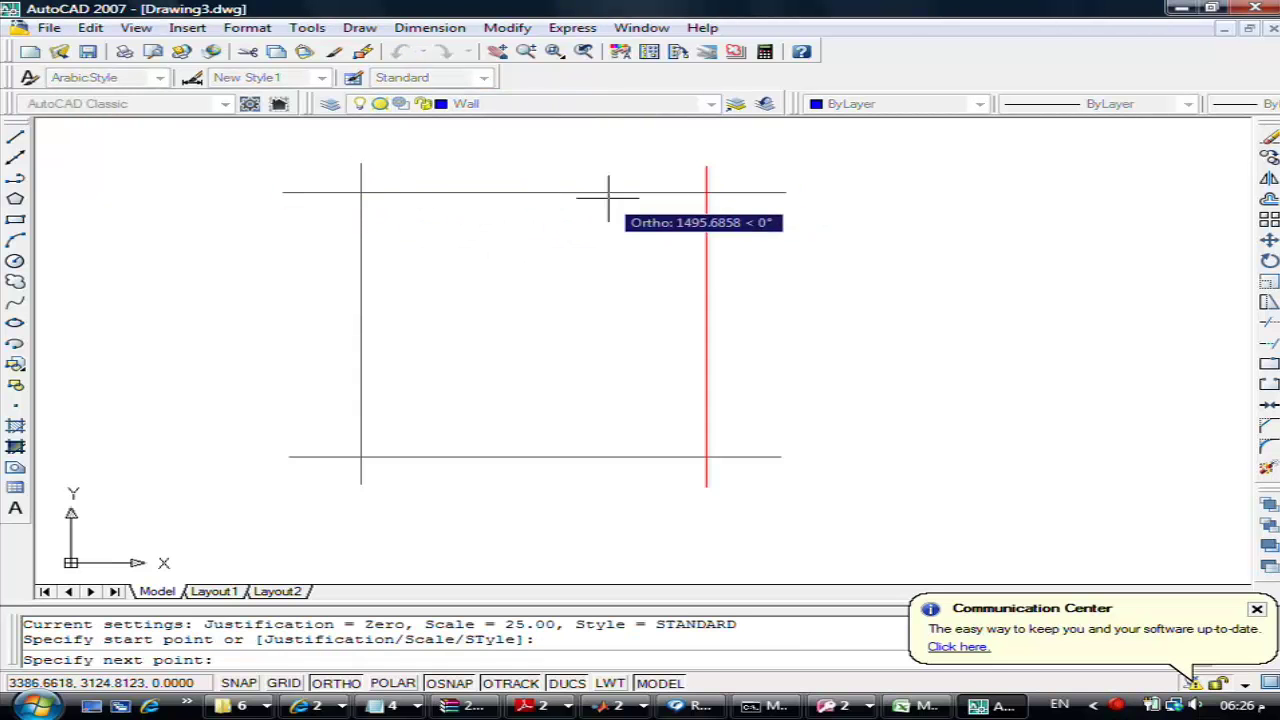
{"action": "left_click", "coordinate": [706, 192]}
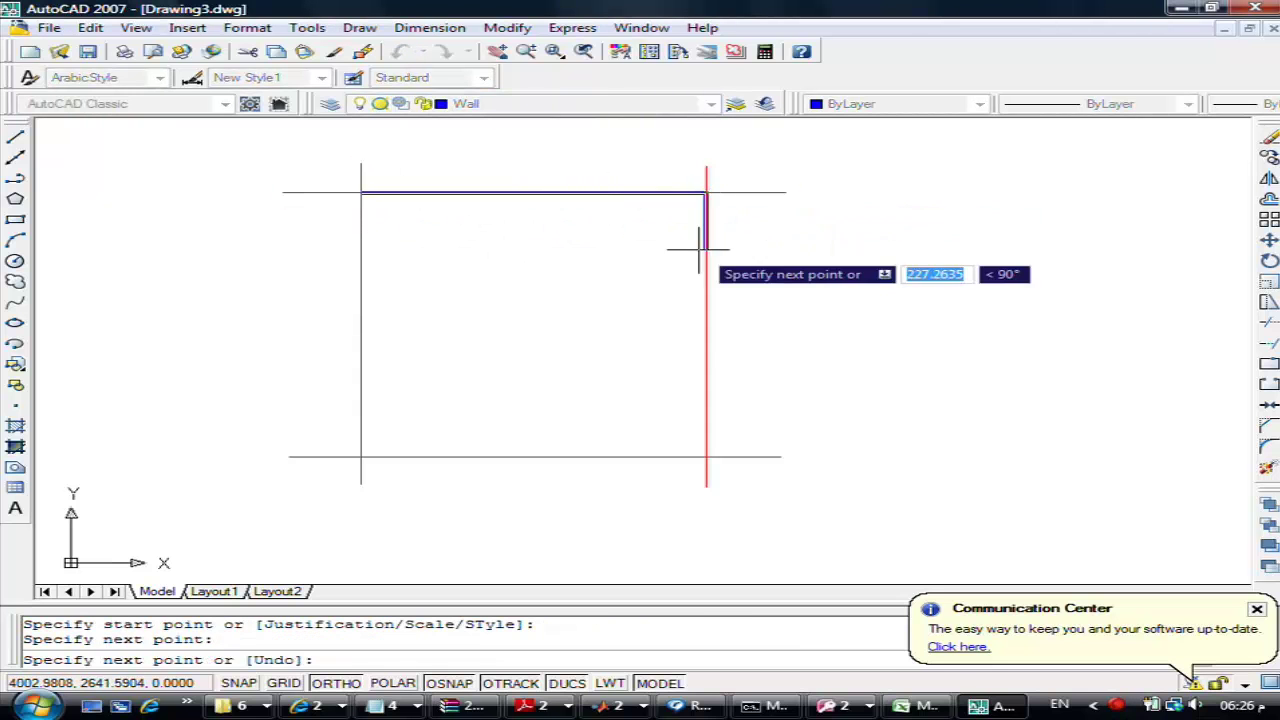
{"action": "left_click", "coordinate": [706, 457]}
{"action": "left_click", "coordinate": [361, 457]}
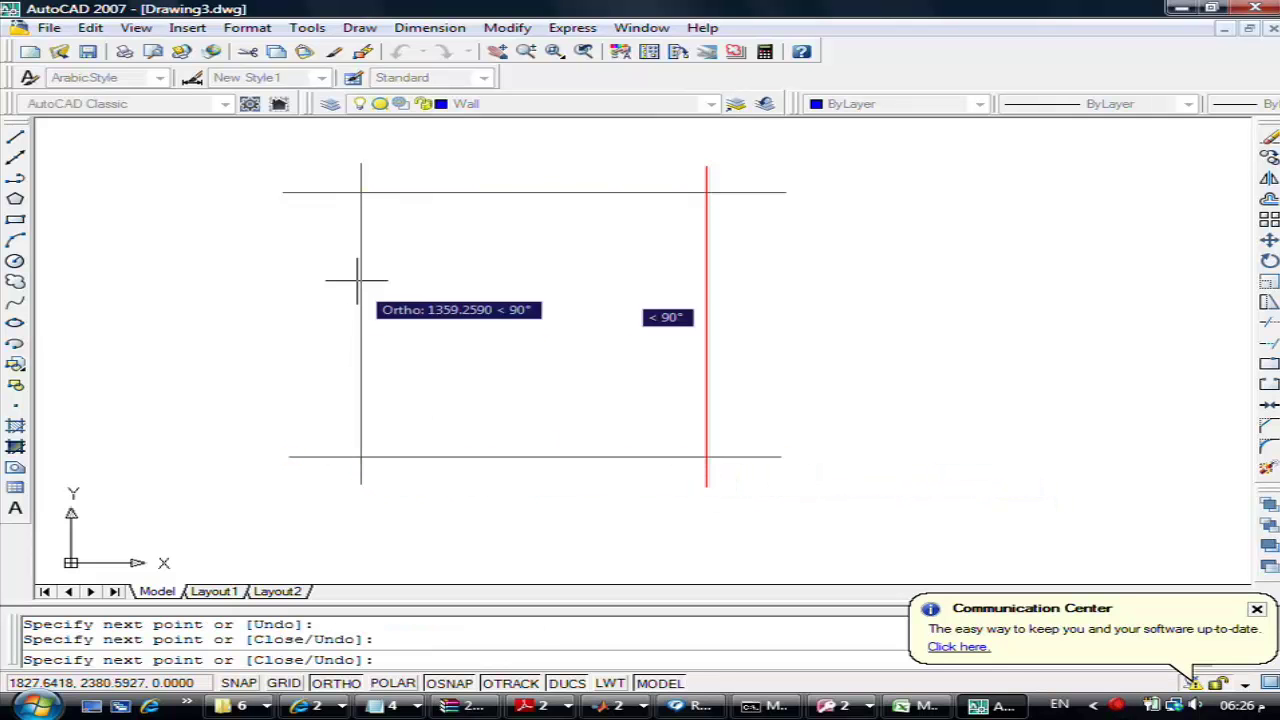
{"action": "type", "text": "c"}
{"action": "key", "text": "Return"}
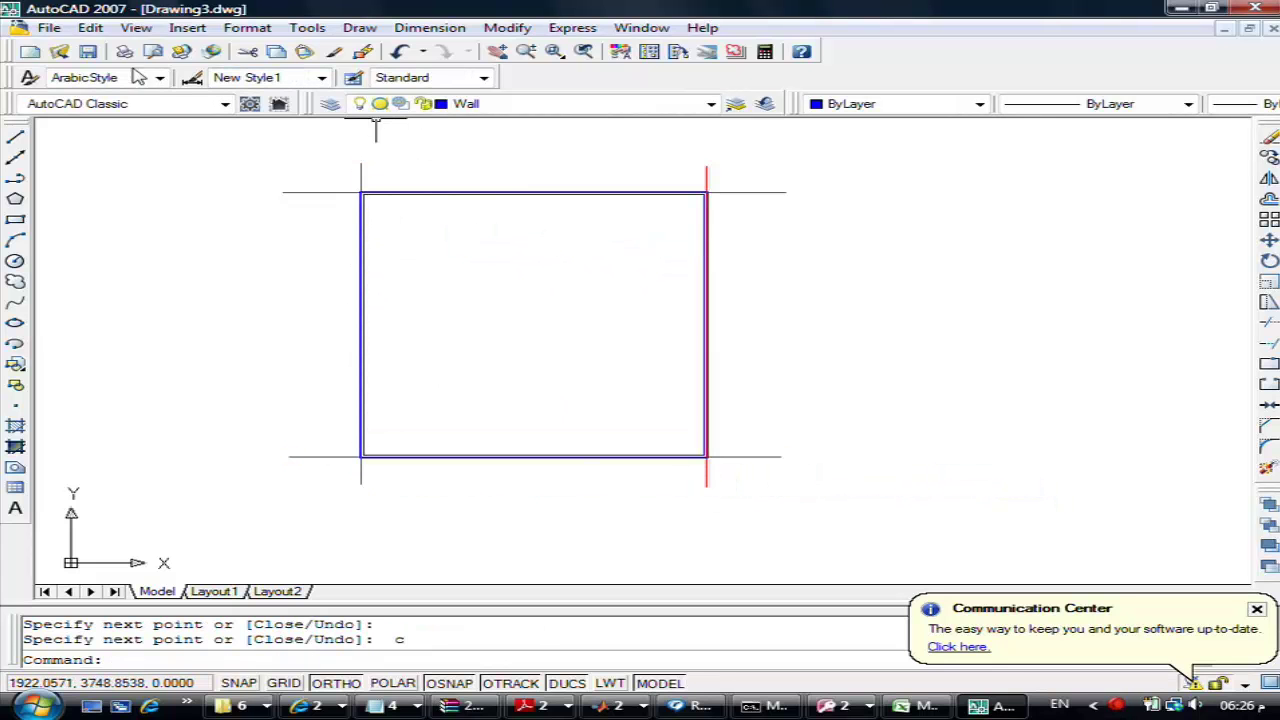
{"action": "left_click", "coordinate": [88, 51]}
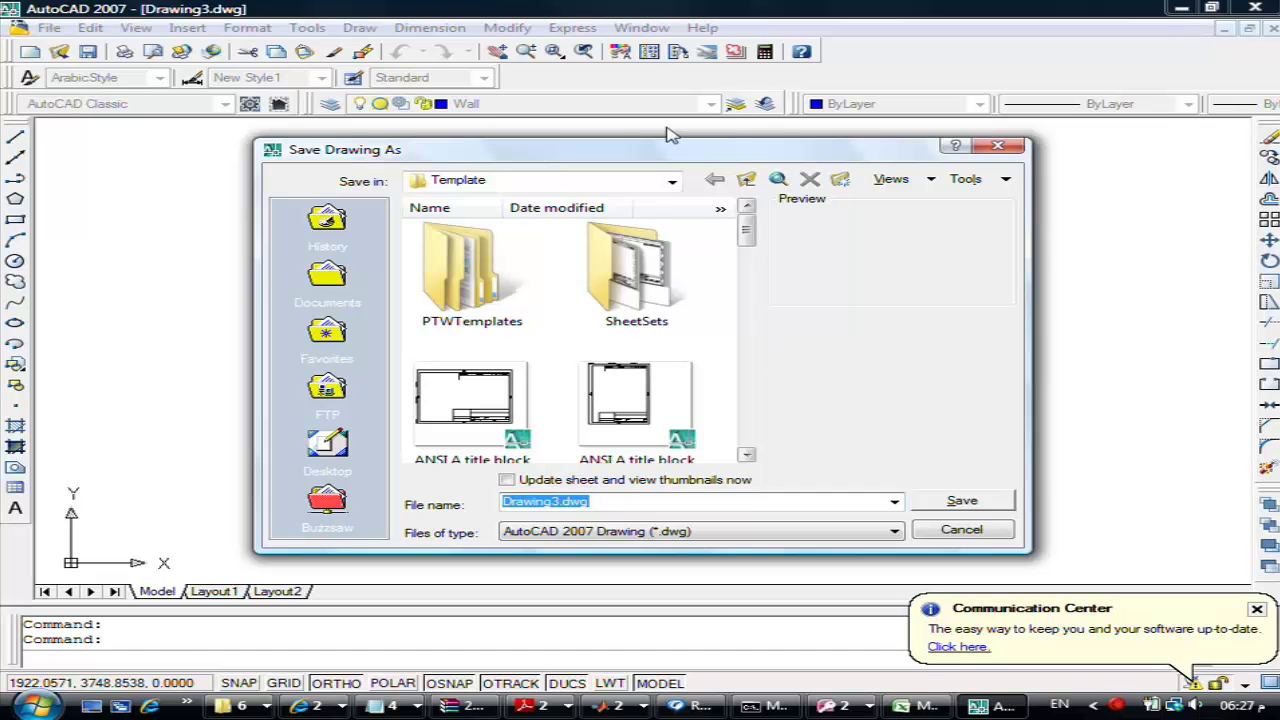
Cancel Save As, then start QNew twice and cancel the atef1.dwt template selection each time
{"action": "key", "text": "Escape"}
{"action": "left_click", "coordinate": [30, 51]}
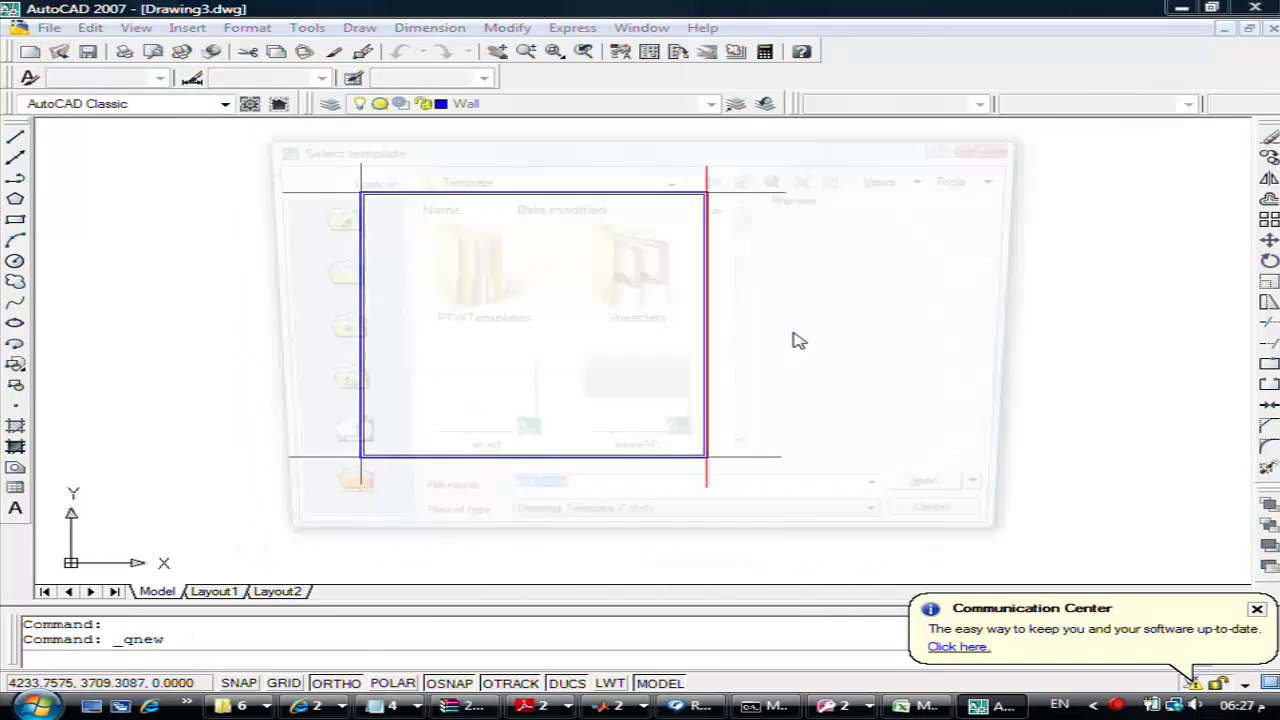
{"action": "left_click", "coordinate": [890, 505]}
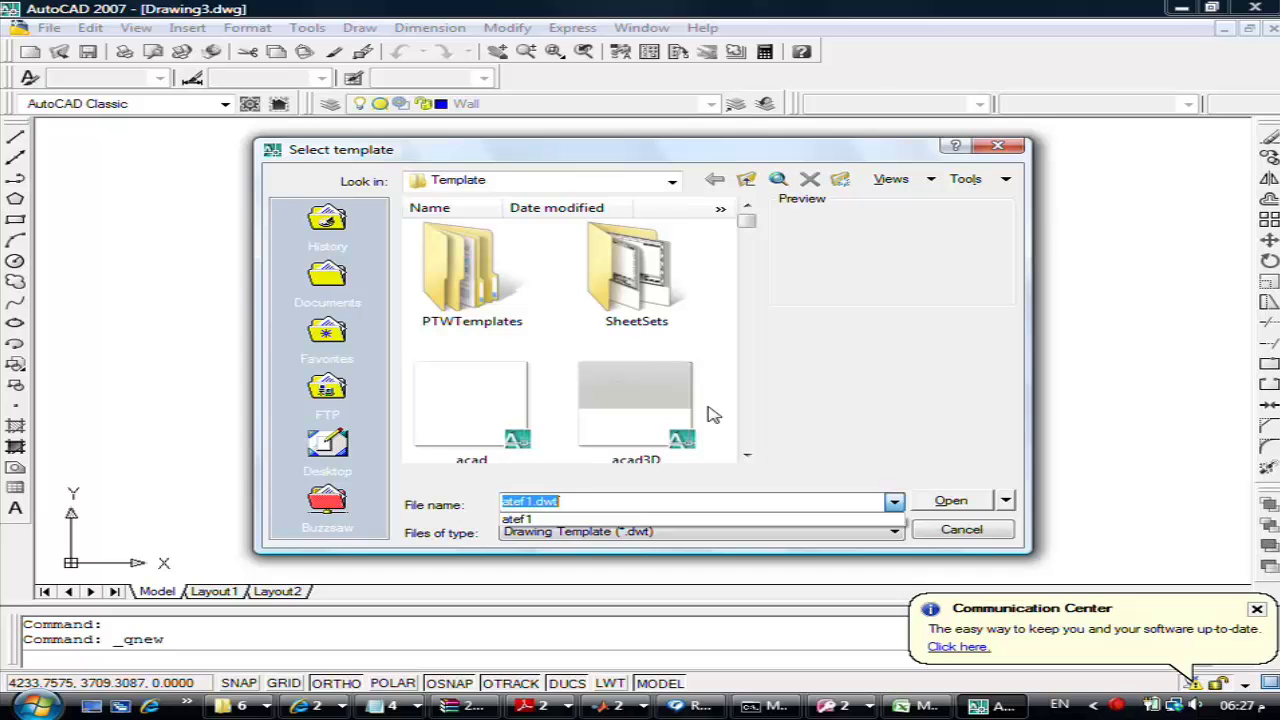
{"action": "key", "text": "Escape"}
{"action": "key", "text": "Escape"}
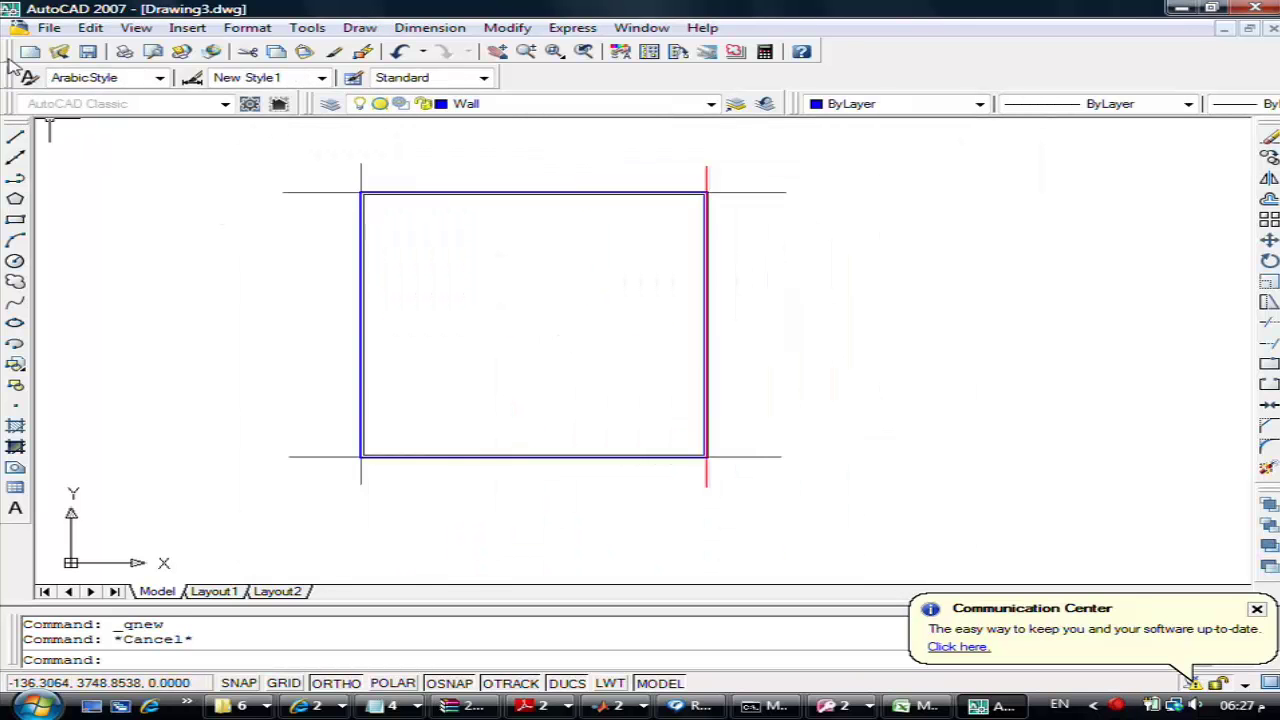
{"action": "left_click", "coordinate": [29, 51]}
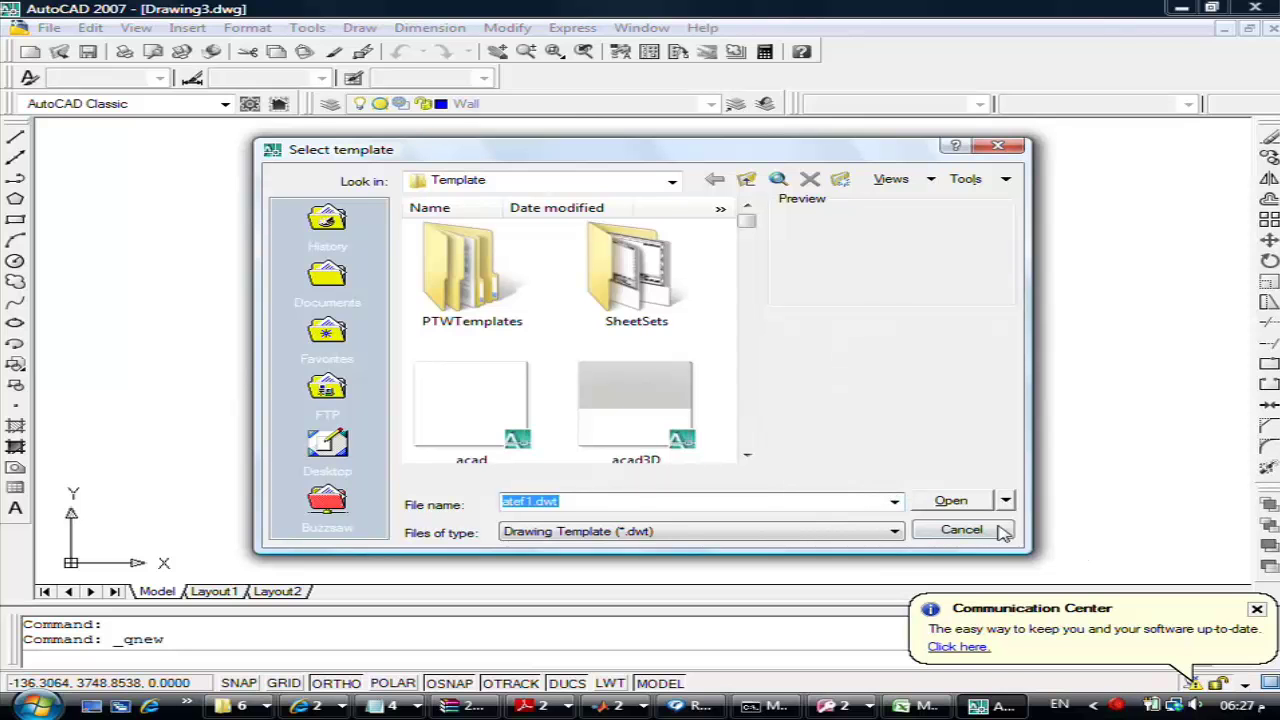
{"action": "left_click", "coordinate": [973, 532]}
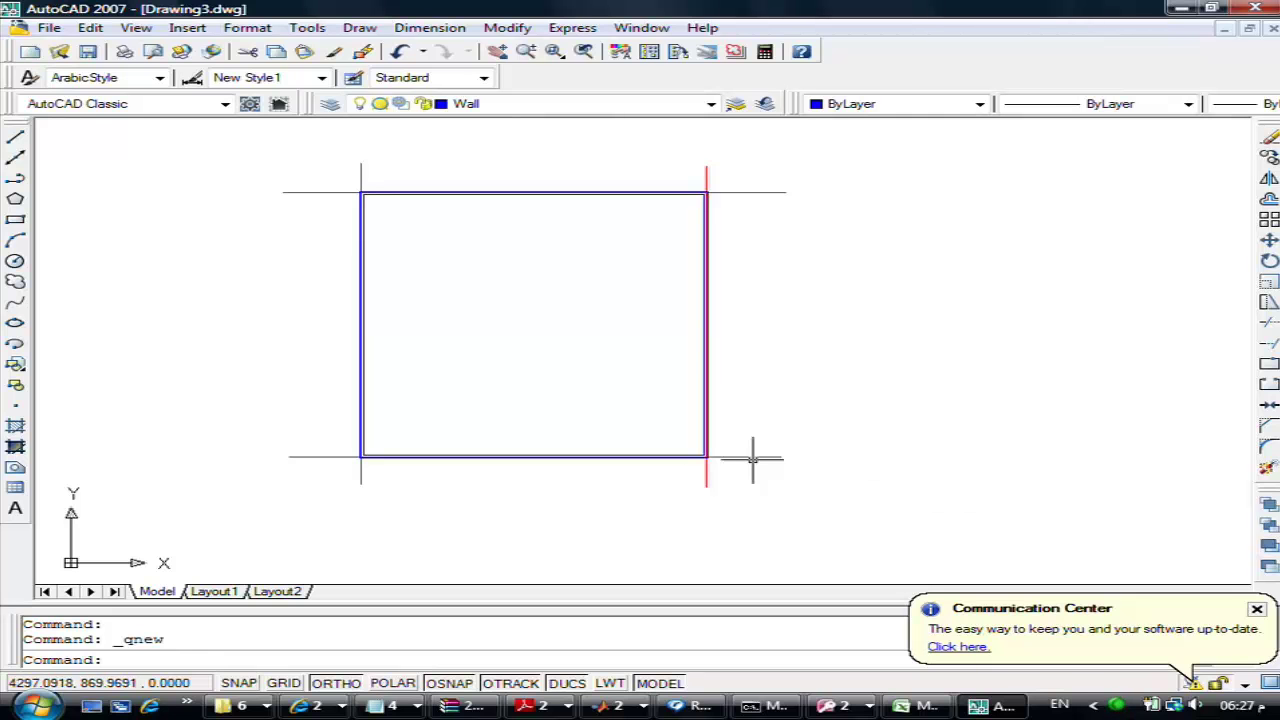
Open Save As, inspect the AutoCAD Drawing Template (*.dwt) file type, then cancel without saving
{"action": "left_click", "coordinate": [48, 27]}
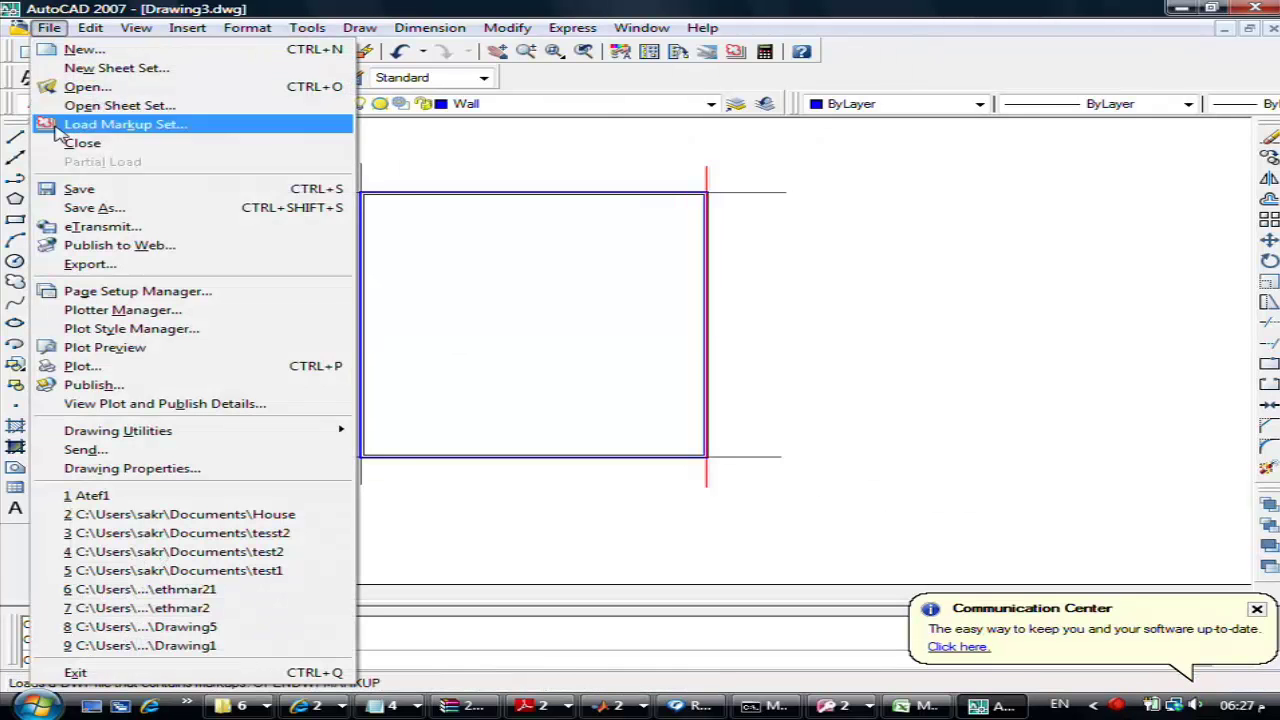
{"action": "left_click", "coordinate": [86, 205]}
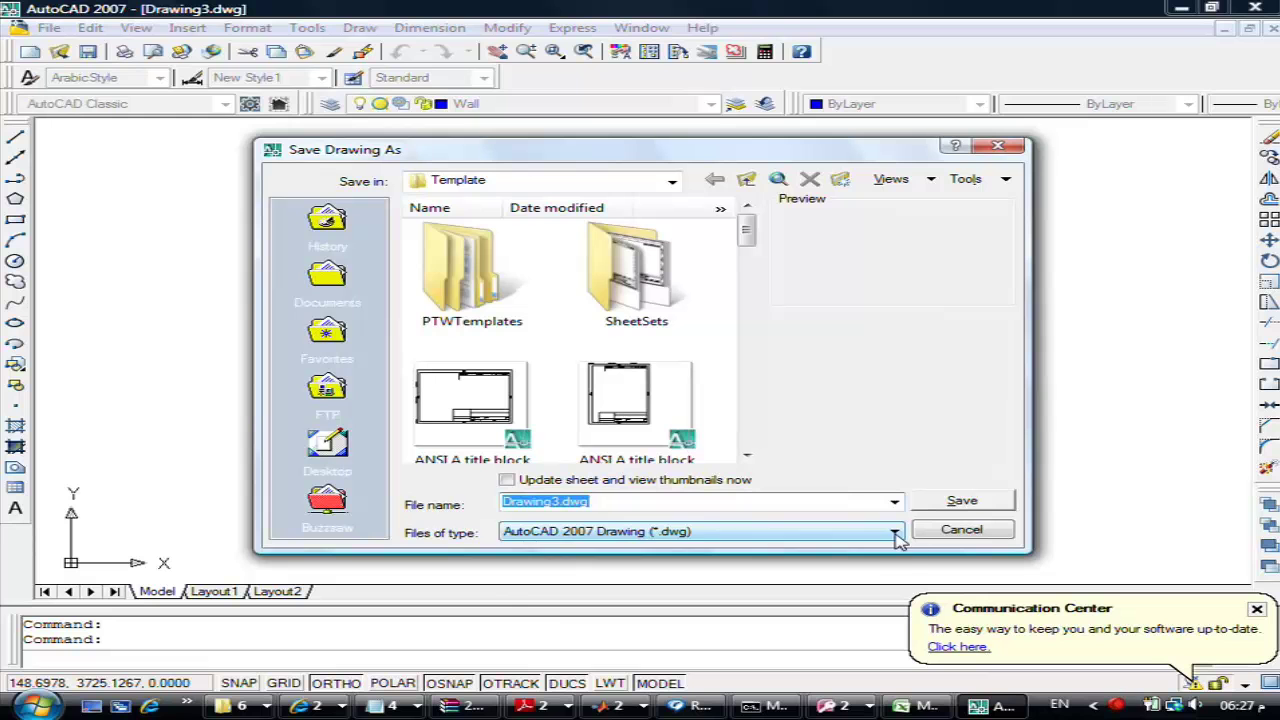
{"action": "left_click", "coordinate": [895, 533]}
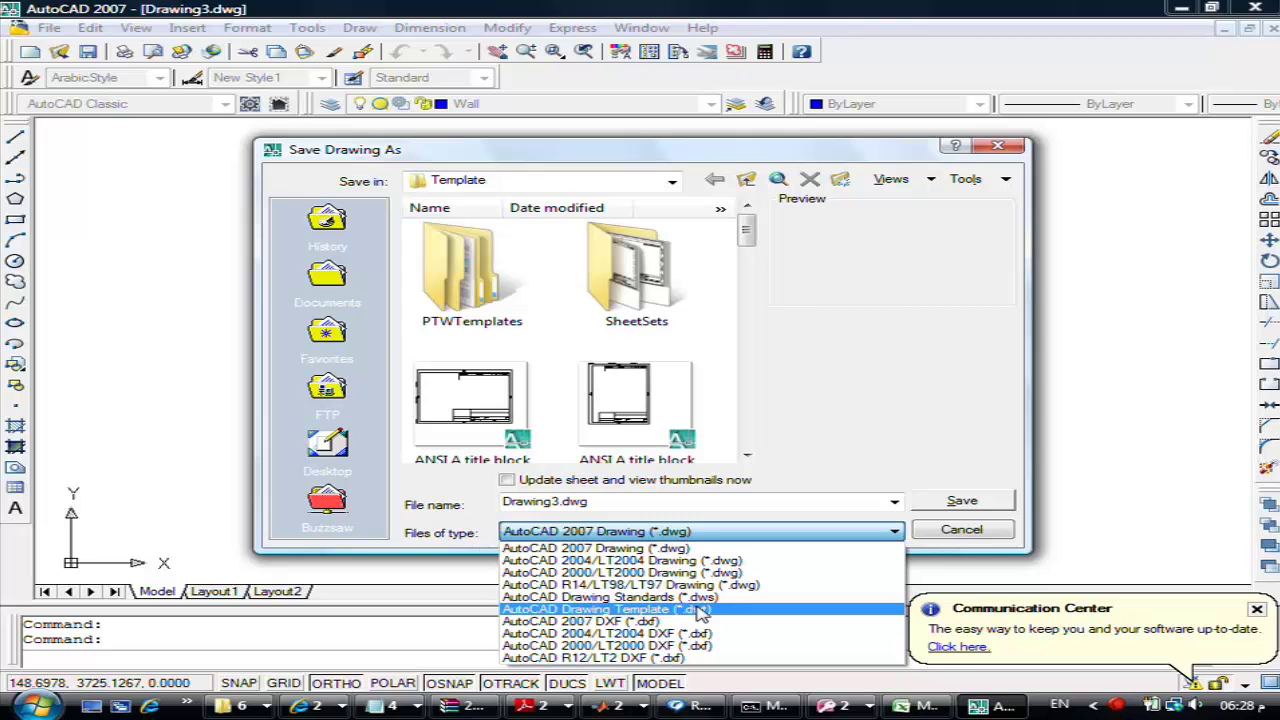
{"action": "key", "text": "Escape"}
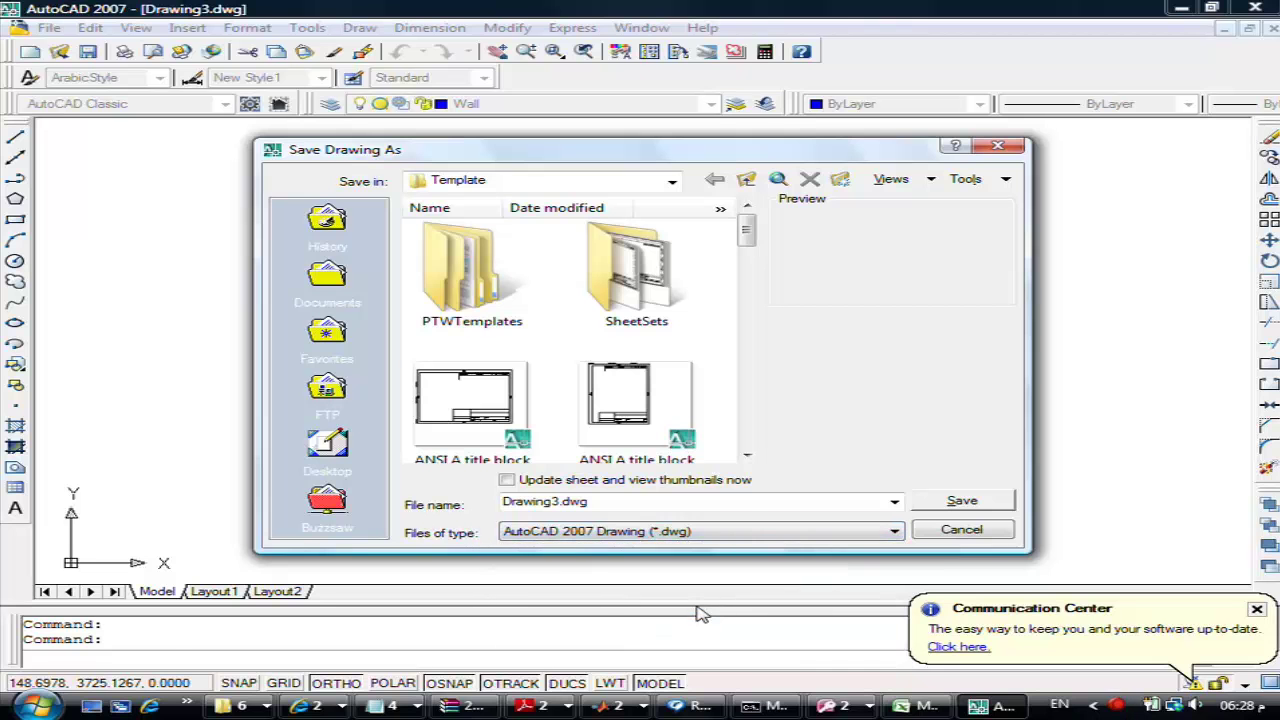
{"action": "key", "text": "Escape"}
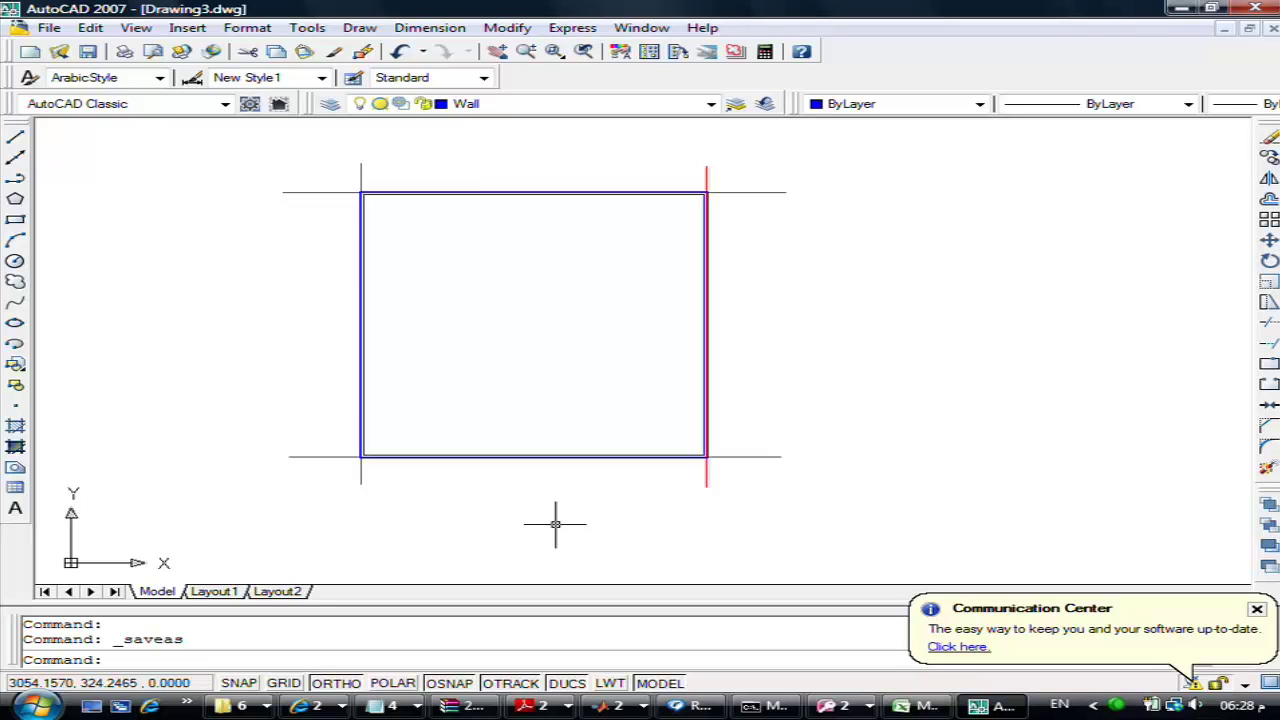
Pan the wall outline toward the lower left and open the File menu
{"action": "scroll", "coordinate": [555, 524], "scroll_direction": "up", "scroll_amount": 3}
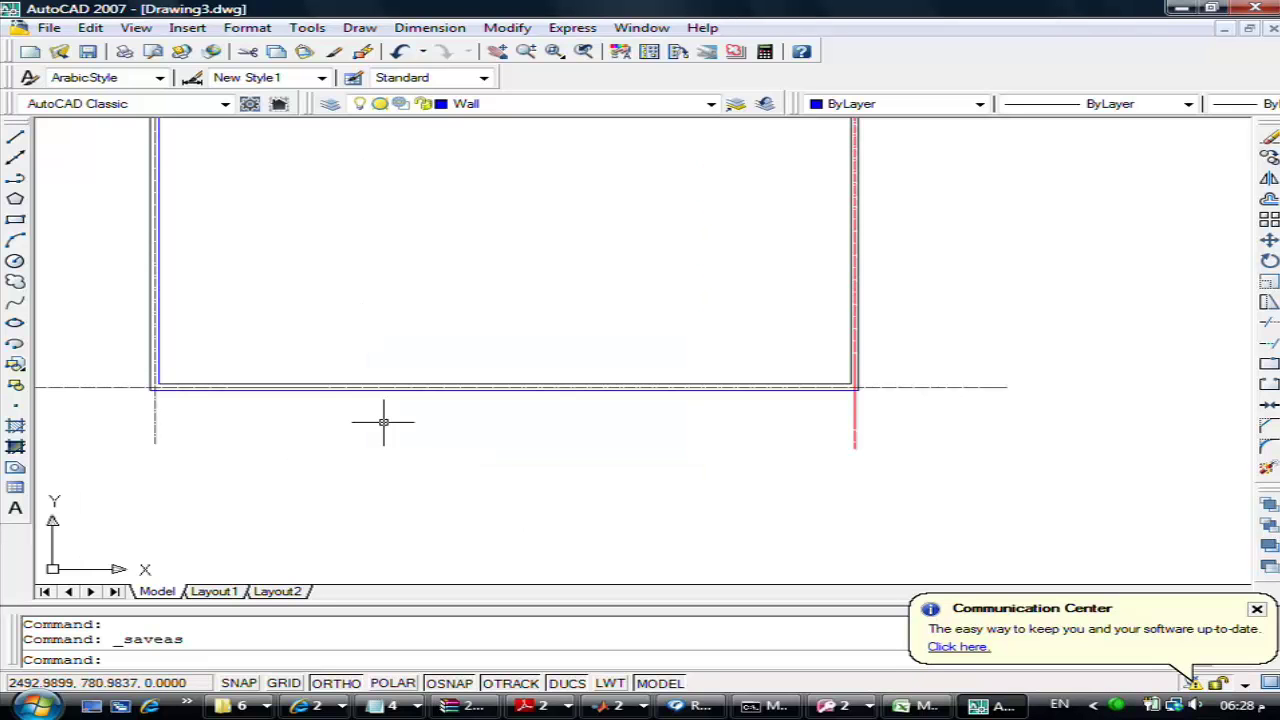
{"action": "scroll", "coordinate": [377, 306], "scroll_direction": "down", "scroll_amount": 2}
{"action": "scroll", "coordinate": [377, 306], "scroll_direction": "down", "scroll_amount": 2}
{"action": "middle_click_drag", "start_coordinate": [294, 251], "coordinate": [274, 400]}
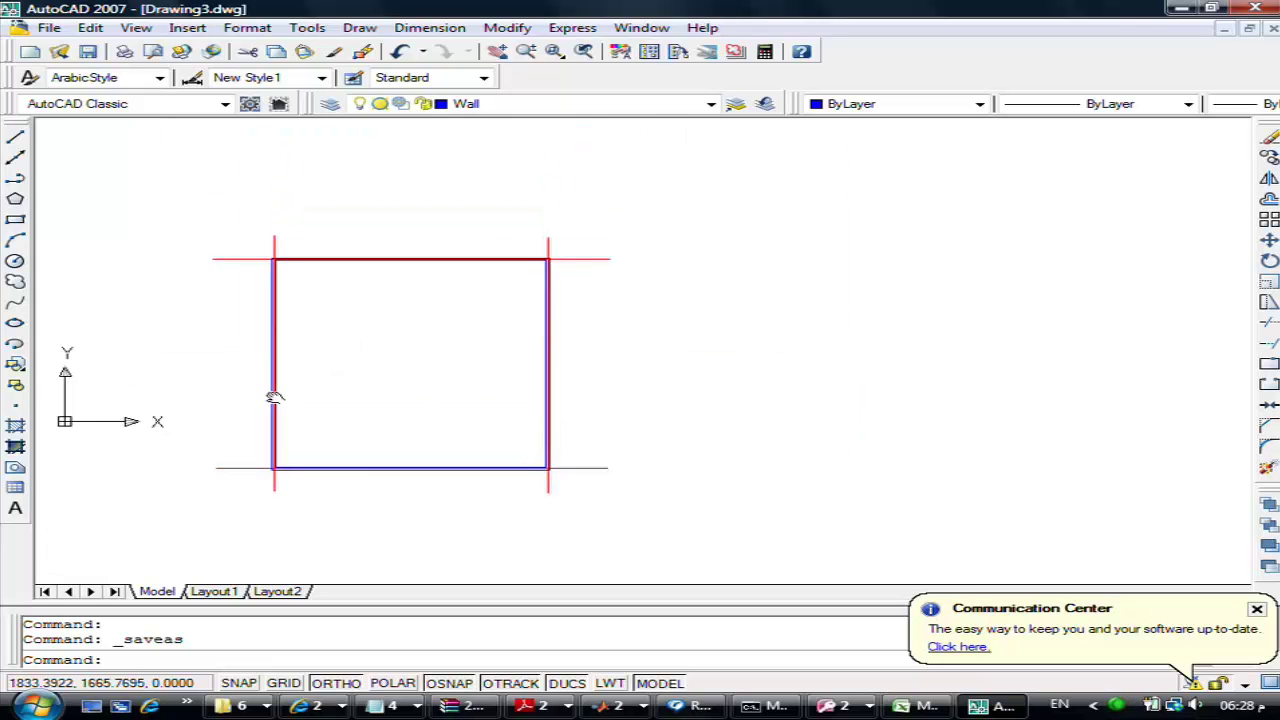
{"action": "left_click", "coordinate": [50, 28]}
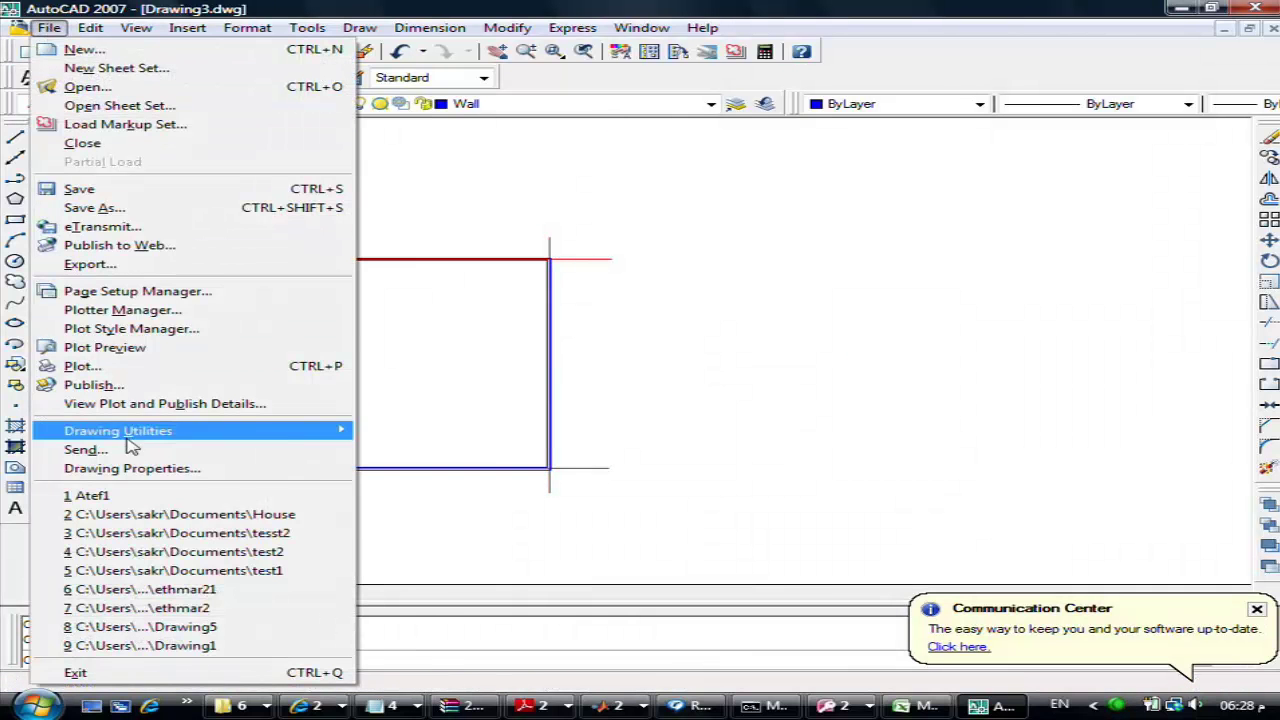
Review Drawing3's Plot dialog (ISO A4 paper, Fit to paper) and cancel it without plotting
{"action": "left_click", "coordinate": [148, 372]}
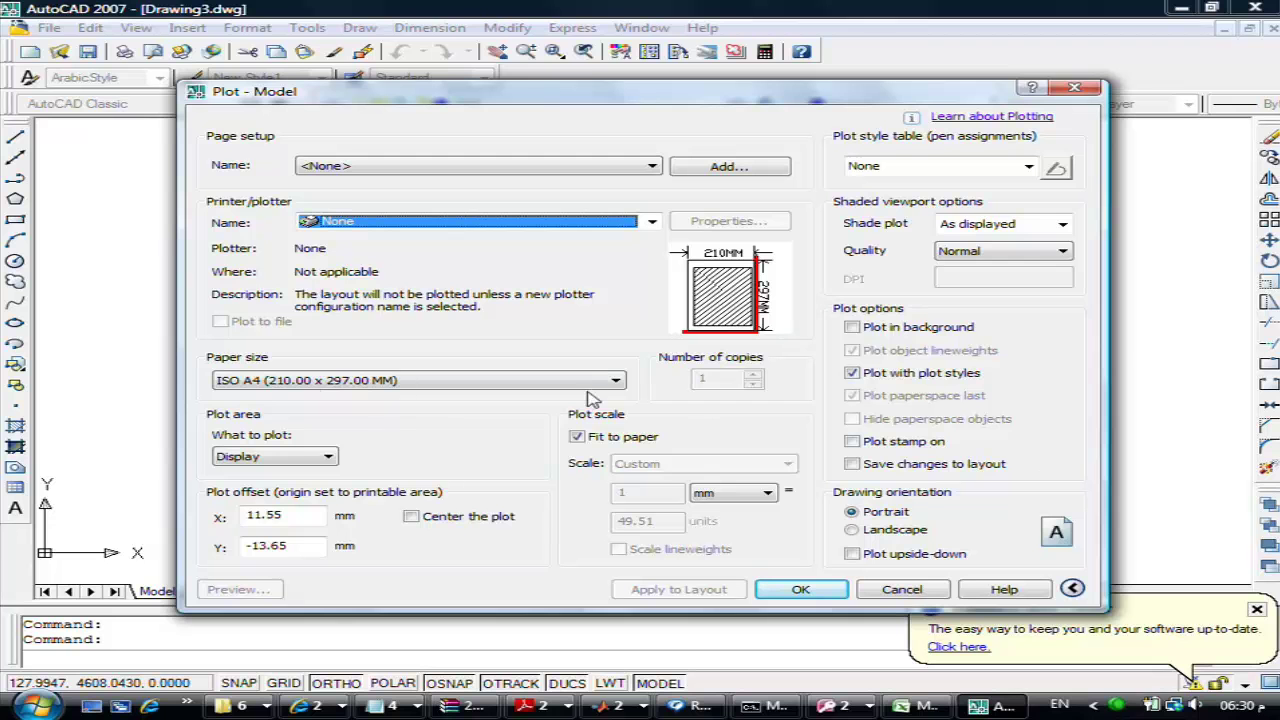
{"action": "left_click", "coordinate": [905, 592]}
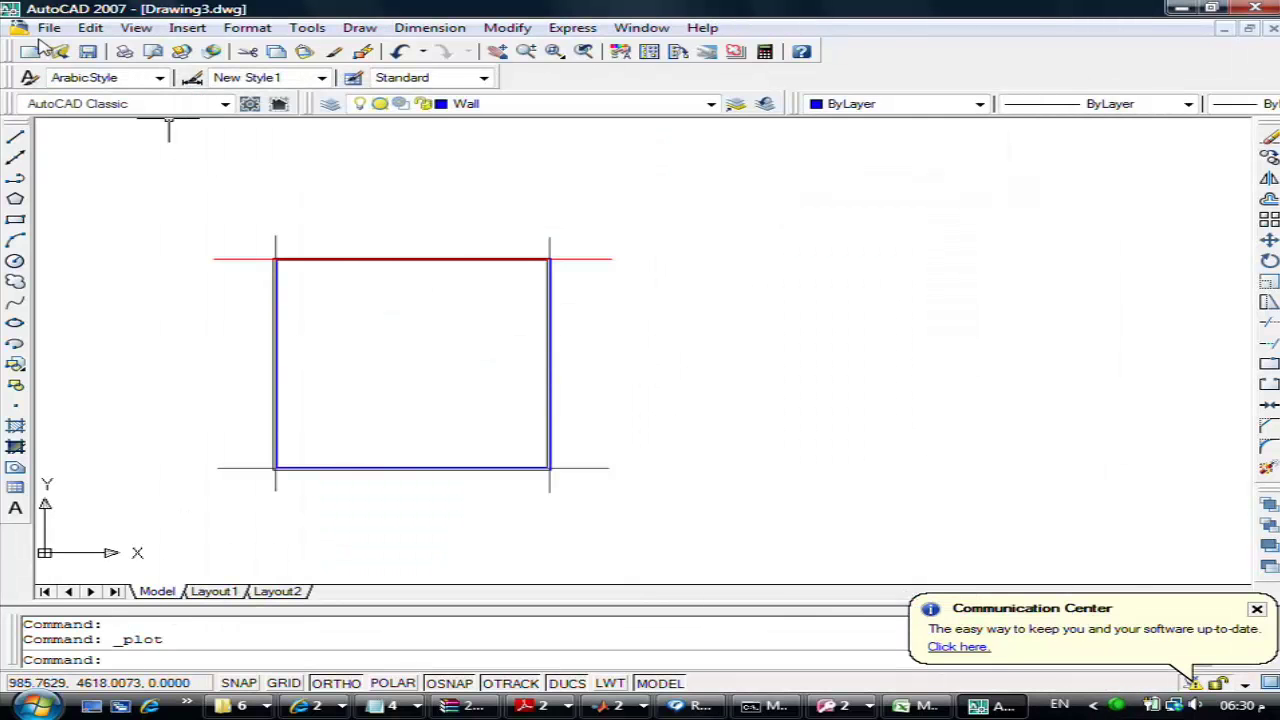
Open the recent House.dwg, adjust the view, and open its Plot dialog
{"action": "left_click", "coordinate": [48, 27]}
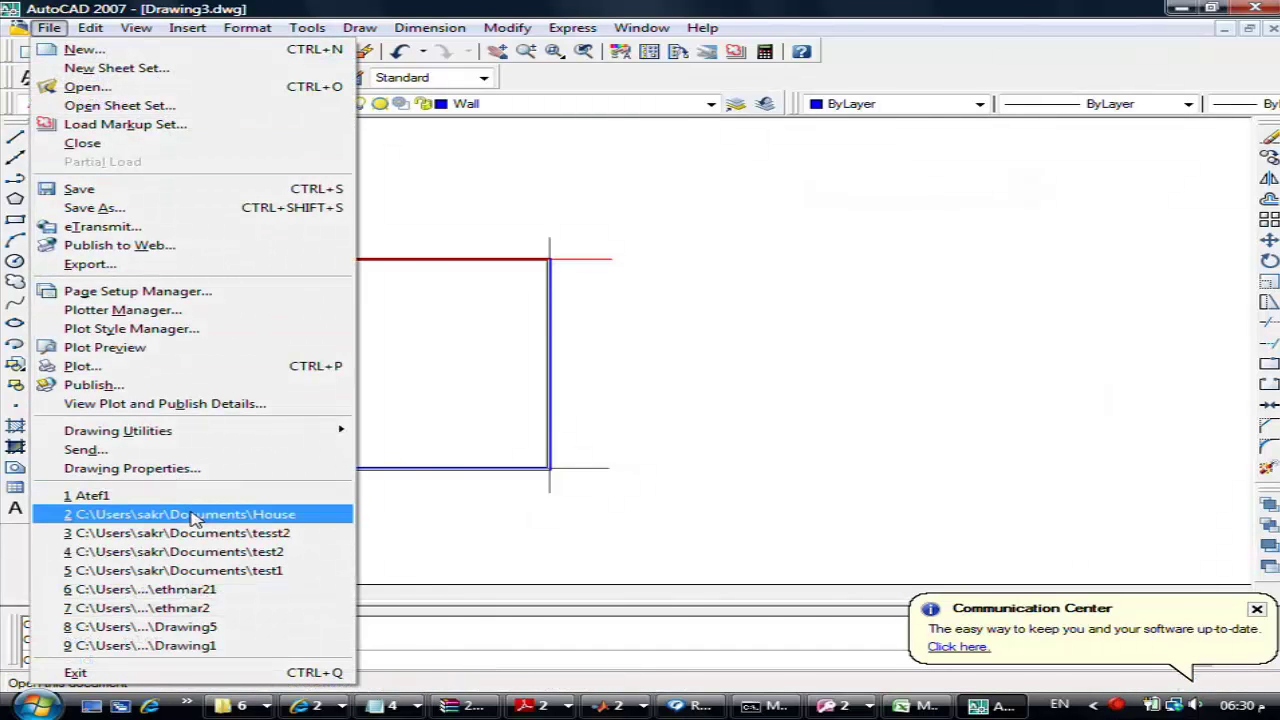
{"action": "left_click", "coordinate": [195, 514]}
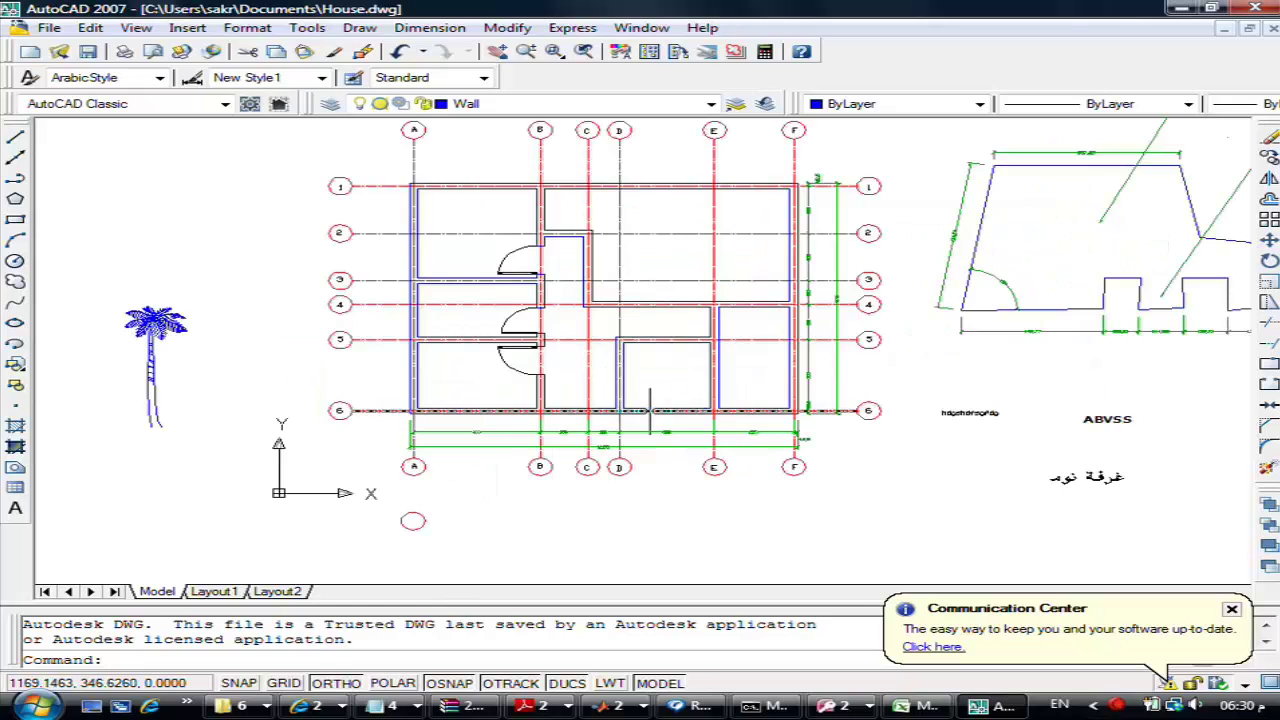
{"action": "scroll", "coordinate": [520, 310], "scroll_direction": "down", "scroll_amount": 2}
{"action": "middle_click_drag", "start_coordinate": [499, 291], "coordinate": [467, 303]}
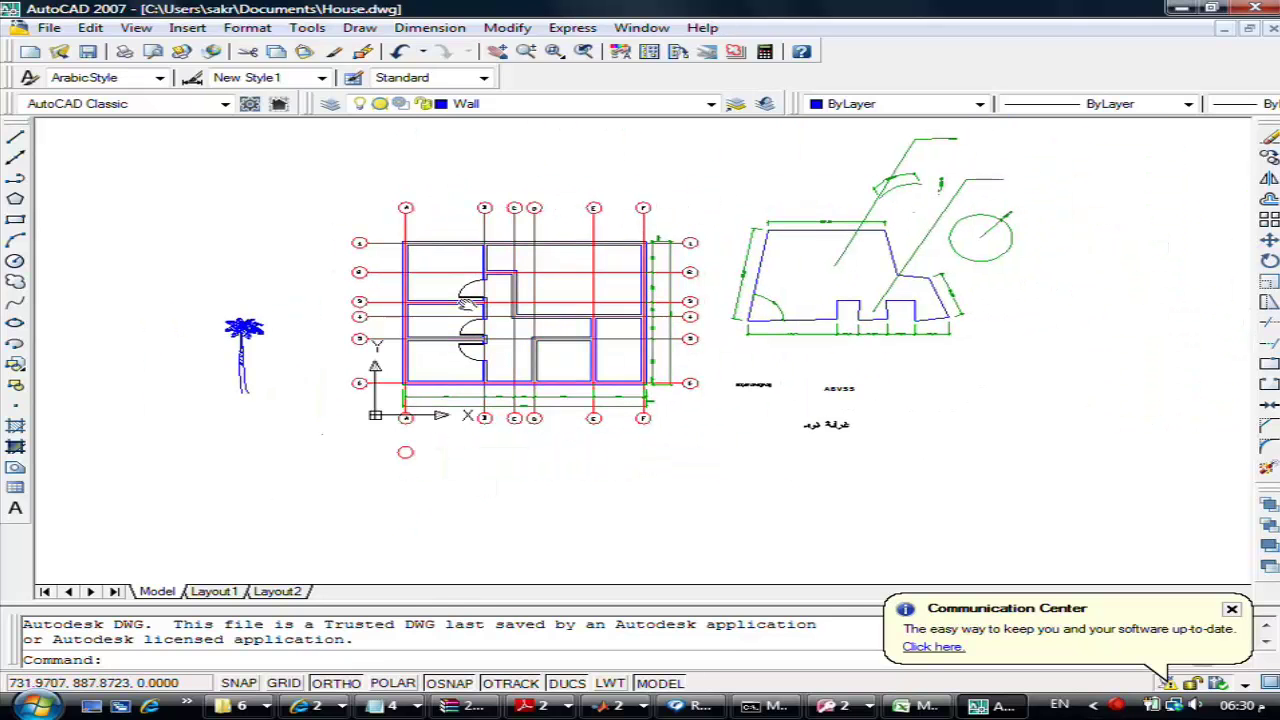
{"action": "left_click", "coordinate": [48, 28]}
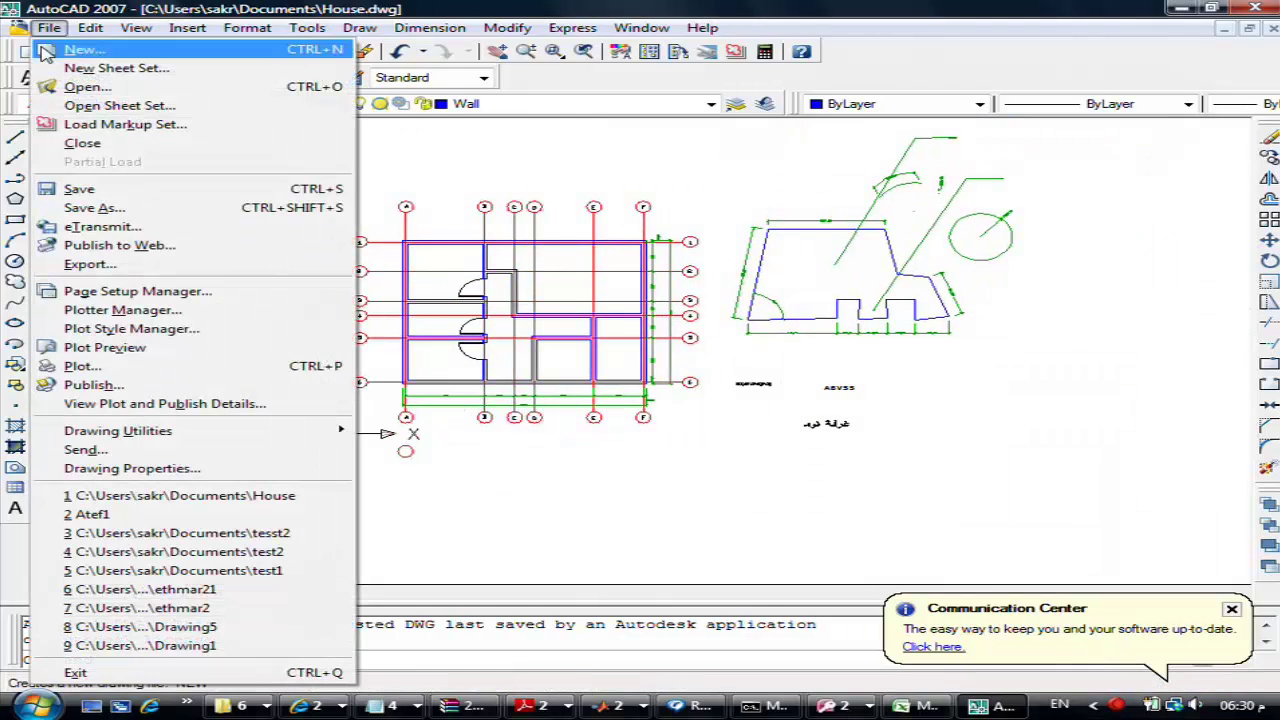
{"action": "left_click", "coordinate": [84, 366]}
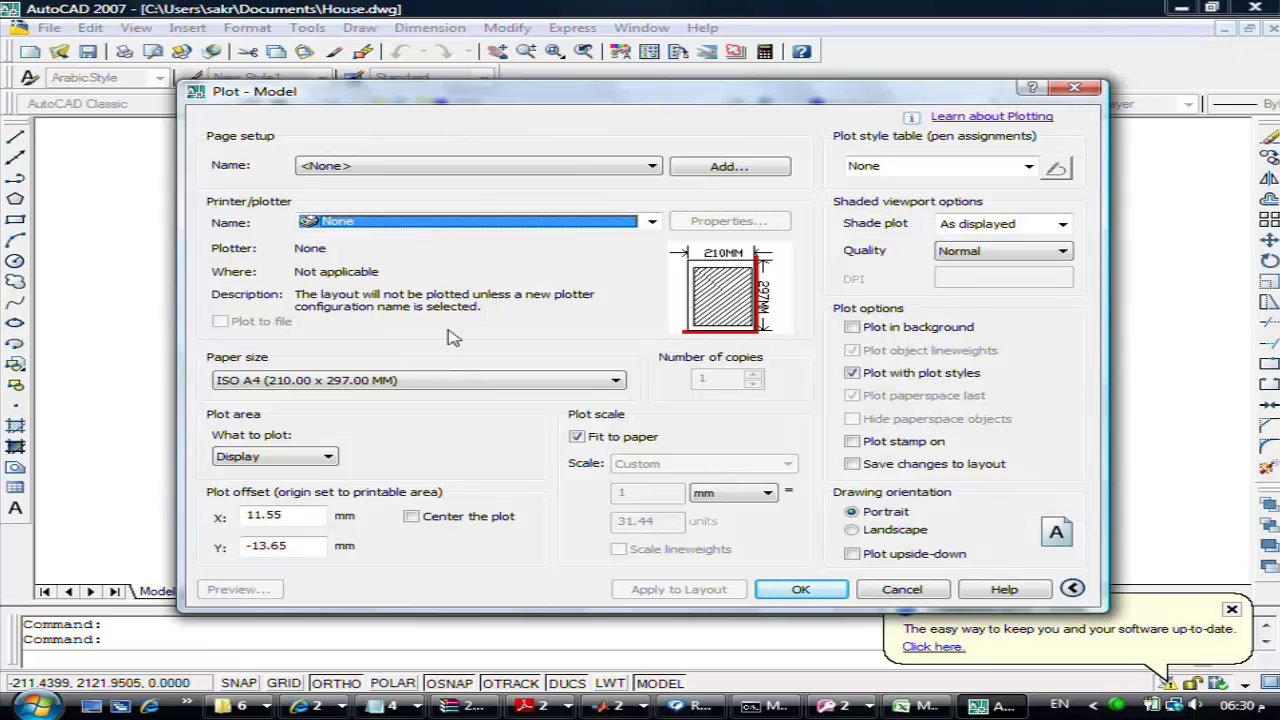
Choose the HP LaserJet 8150 Series PCL6 printer and plot a window framing the floor plan
{"action": "left_click", "coordinate": [472, 222]}
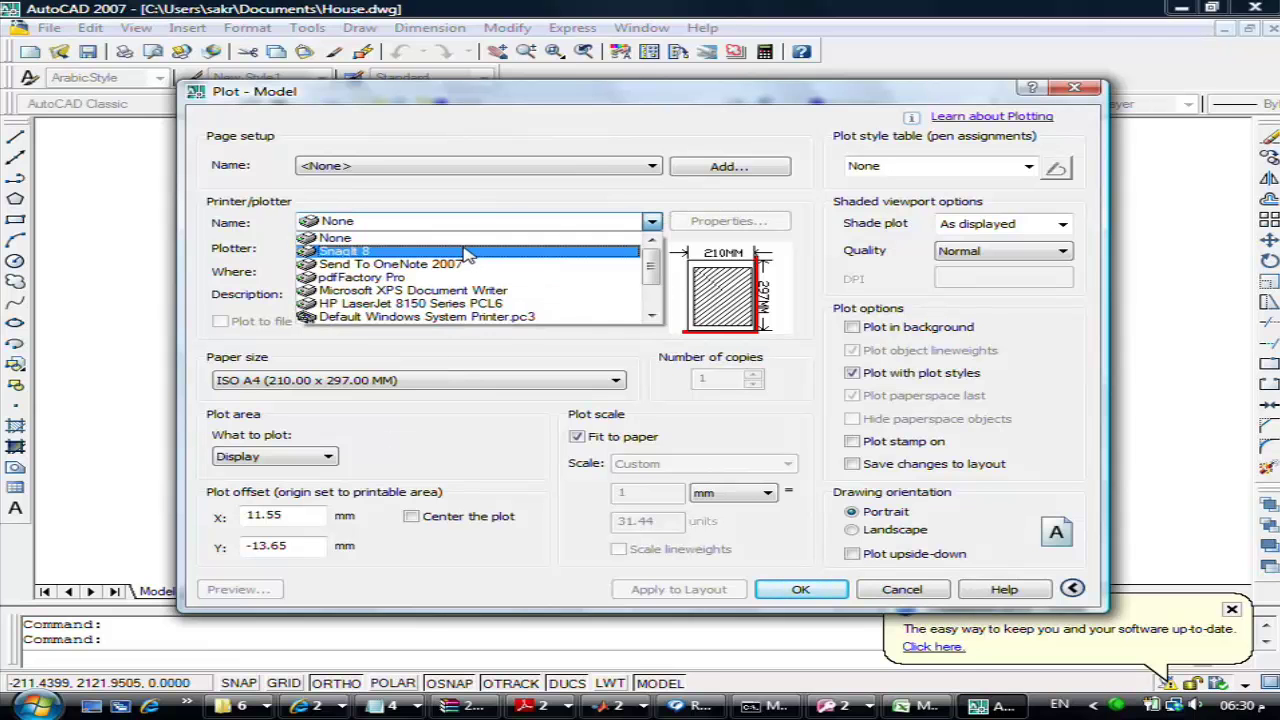
{"action": "left_click", "coordinate": [485, 305]}
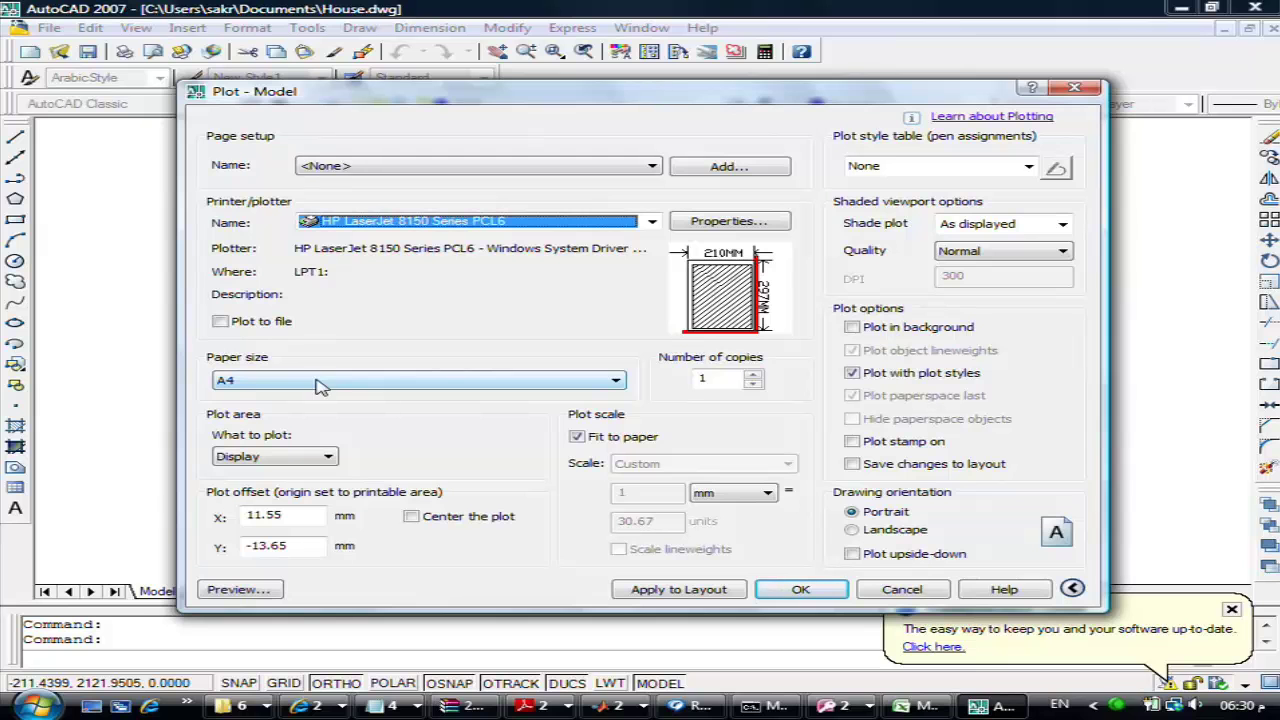
{"action": "left_click", "coordinate": [330, 457]}
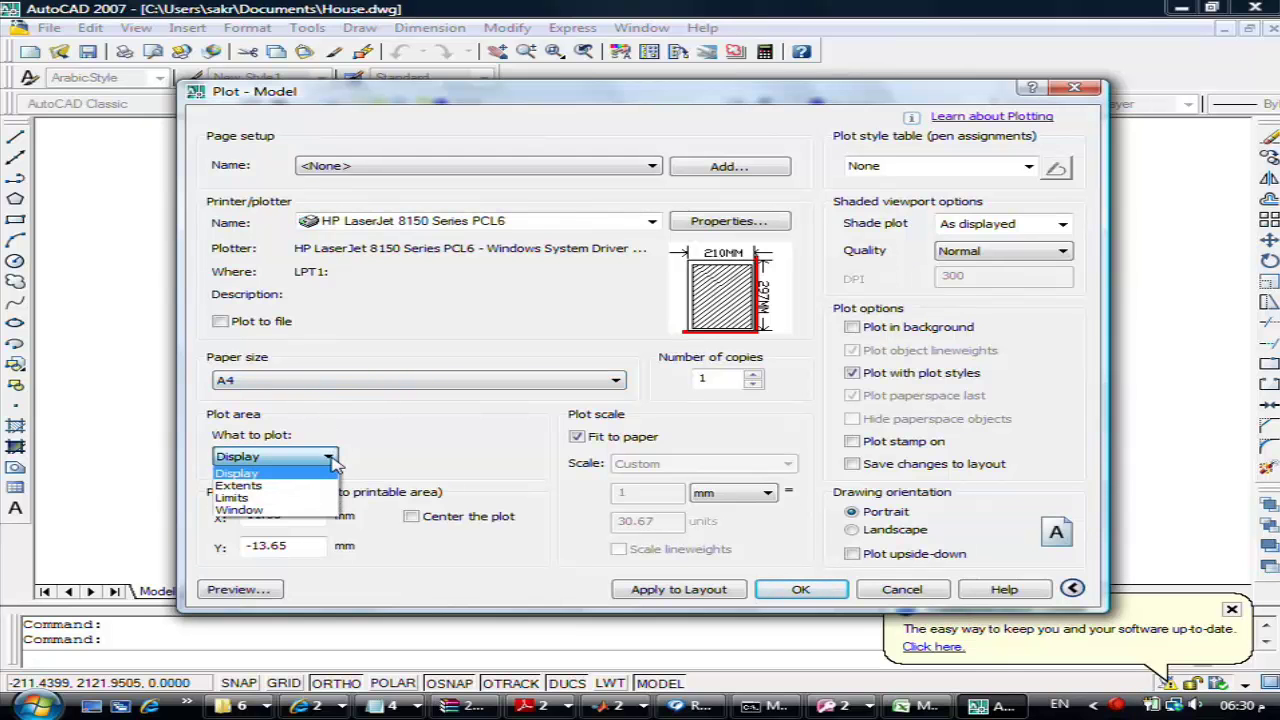
{"action": "left_click", "coordinate": [272, 511]}
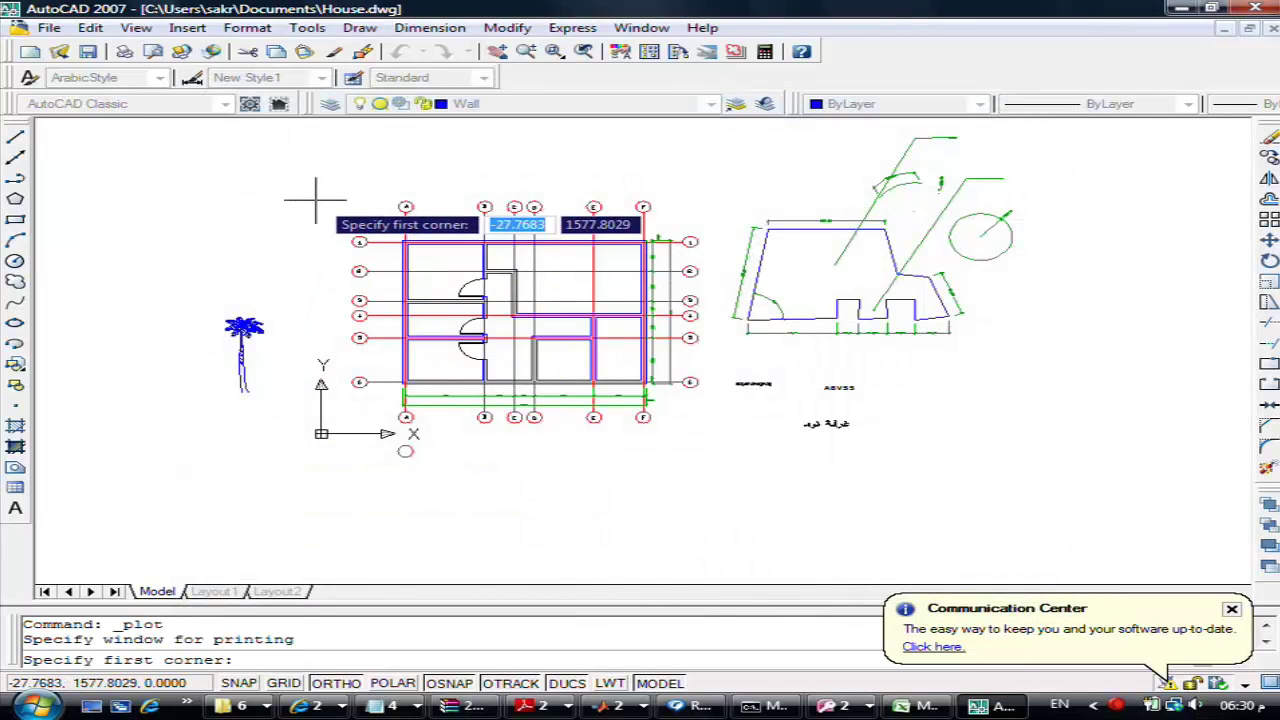
{"action": "left_click", "coordinate": [324, 187]}
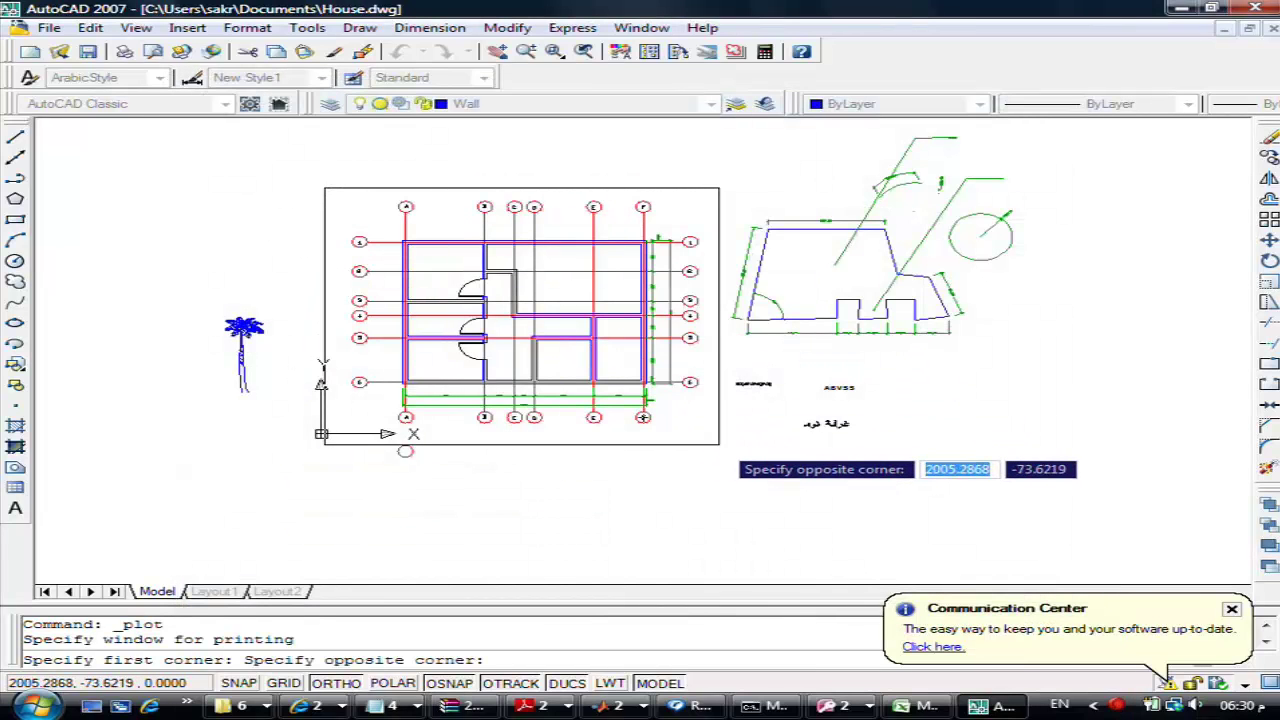
{"action": "left_click", "coordinate": [718, 440]}
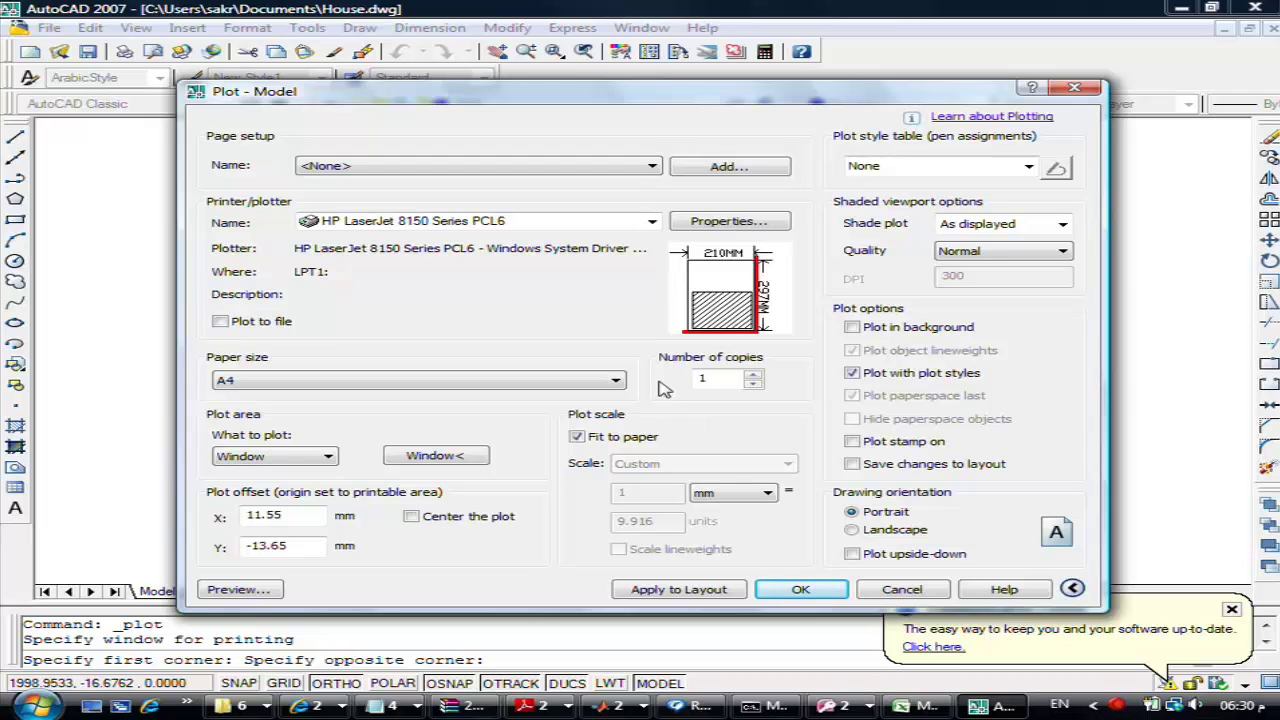
Switch to Landscape orientation, preview the floor plan, and return to the Plot dialog
{"action": "left_click", "coordinate": [870, 531]}
{"action": "left_click", "coordinate": [873, 514]}
{"action": "left_click", "coordinate": [870, 531]}
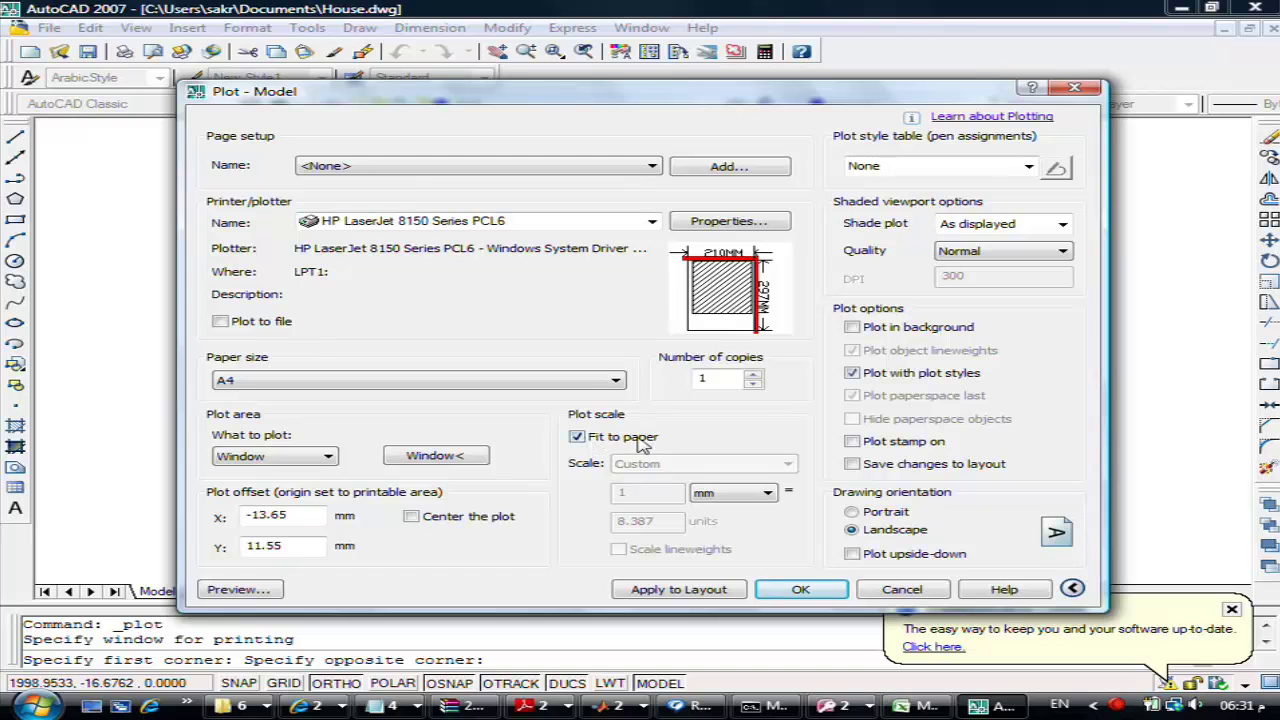
{"action": "left_click", "coordinate": [252, 591]}
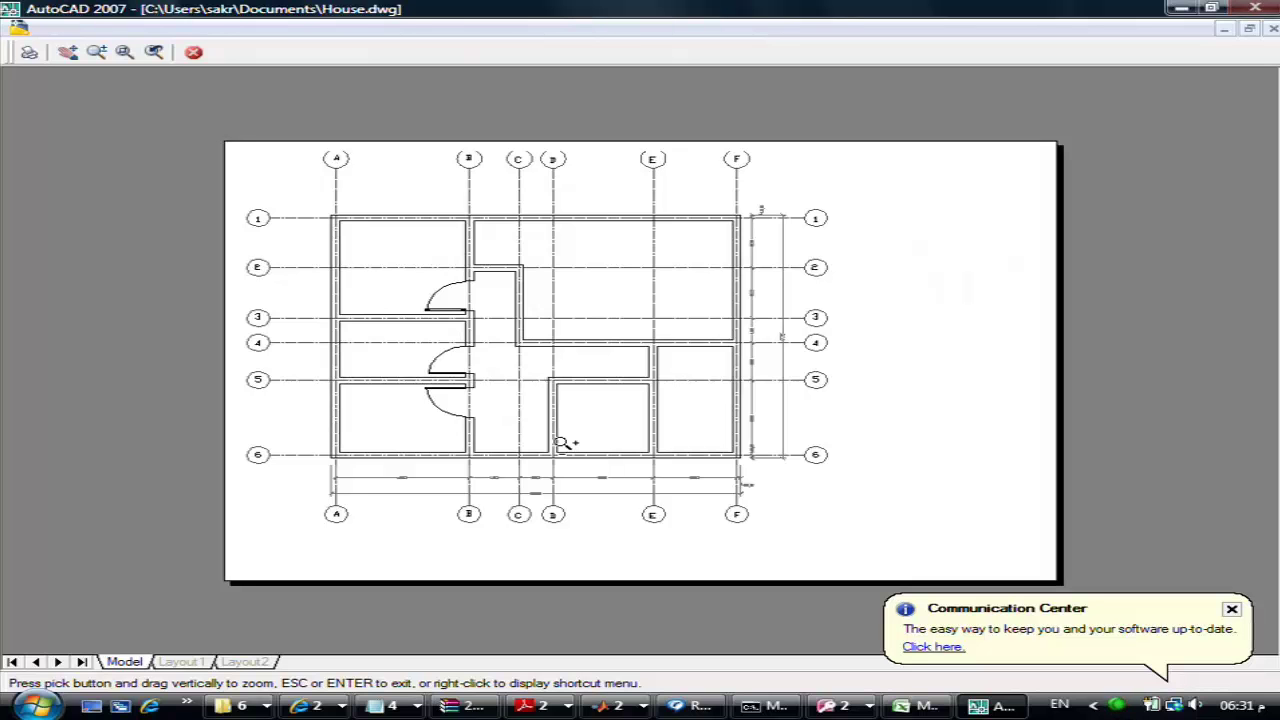
{"action": "key", "text": "Escape"}
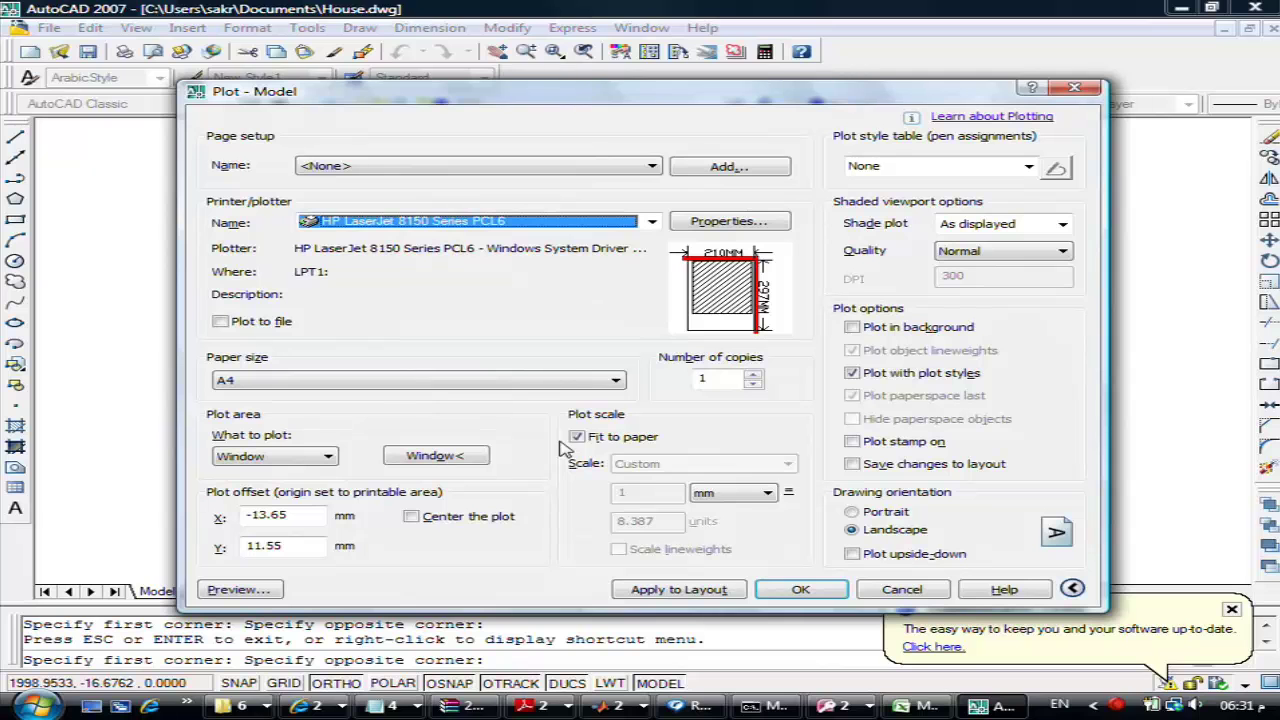
Turn off Fit to paper, set a 1:1 scale in millimetres, and preview the plot
{"action": "left_click", "coordinate": [580, 439]}
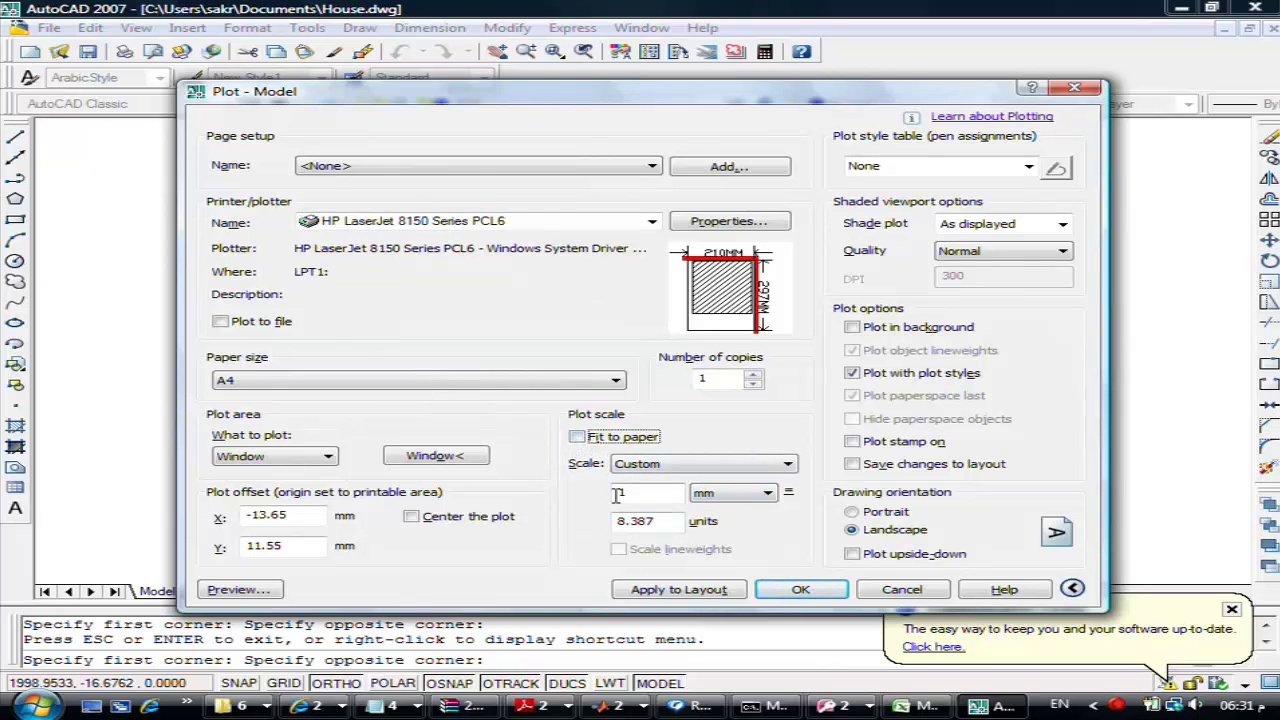
{"action": "left_click_drag", "start_coordinate": [661, 520], "coordinate": [612, 521]}
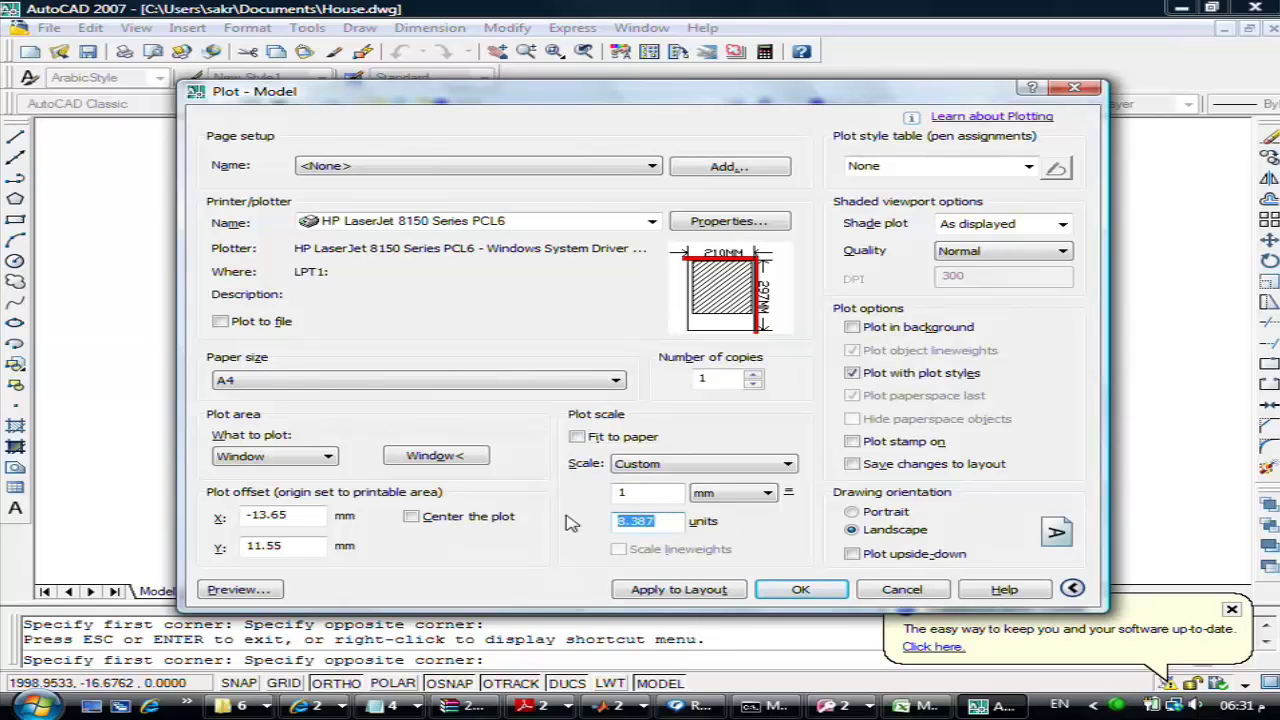
{"action": "type", "text": "1"}
{"action": "left_click", "coordinate": [656, 492]}
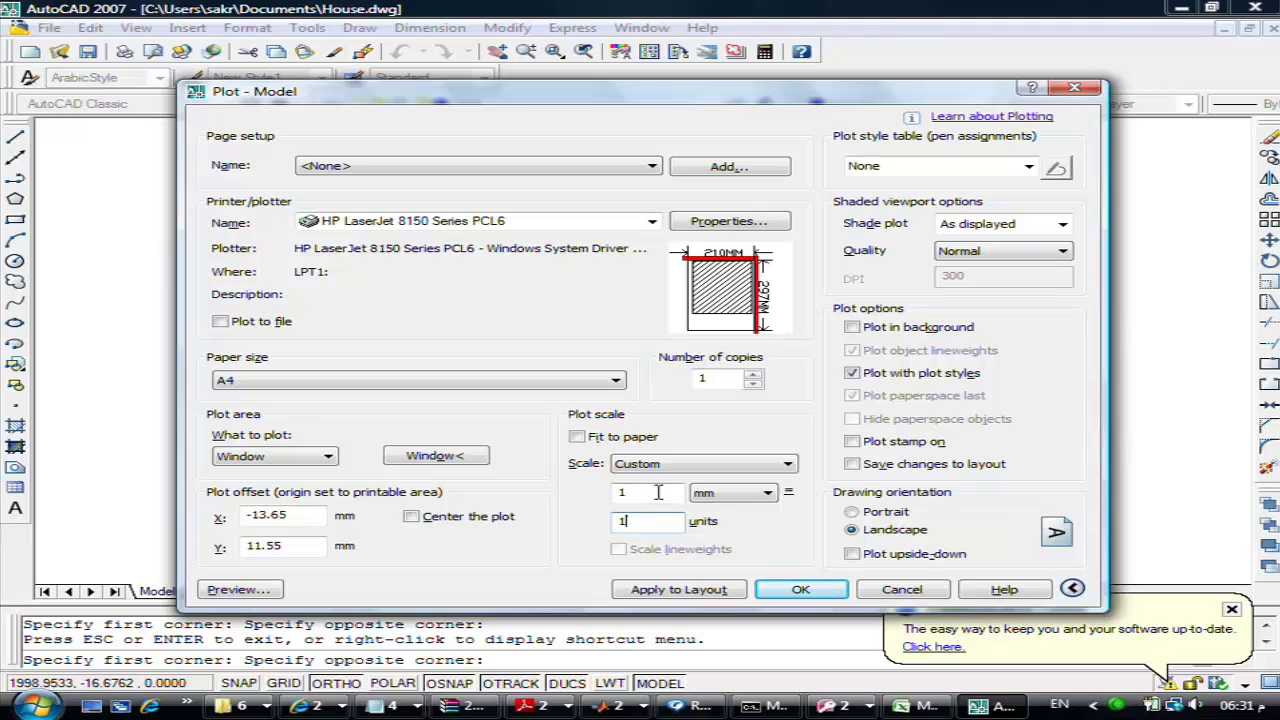
{"action": "left_click", "coordinate": [738, 500]}
{"action": "left_click", "coordinate": [735, 508]}
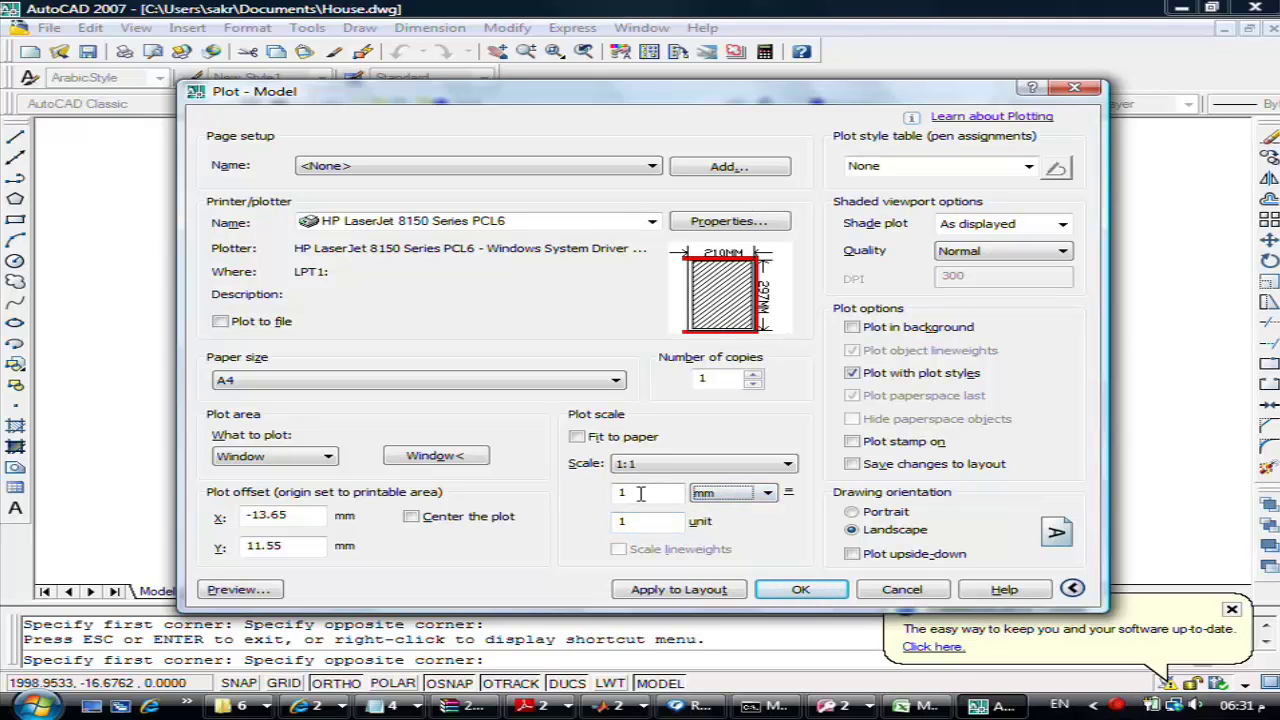
{"action": "left_click", "coordinate": [645, 521]}
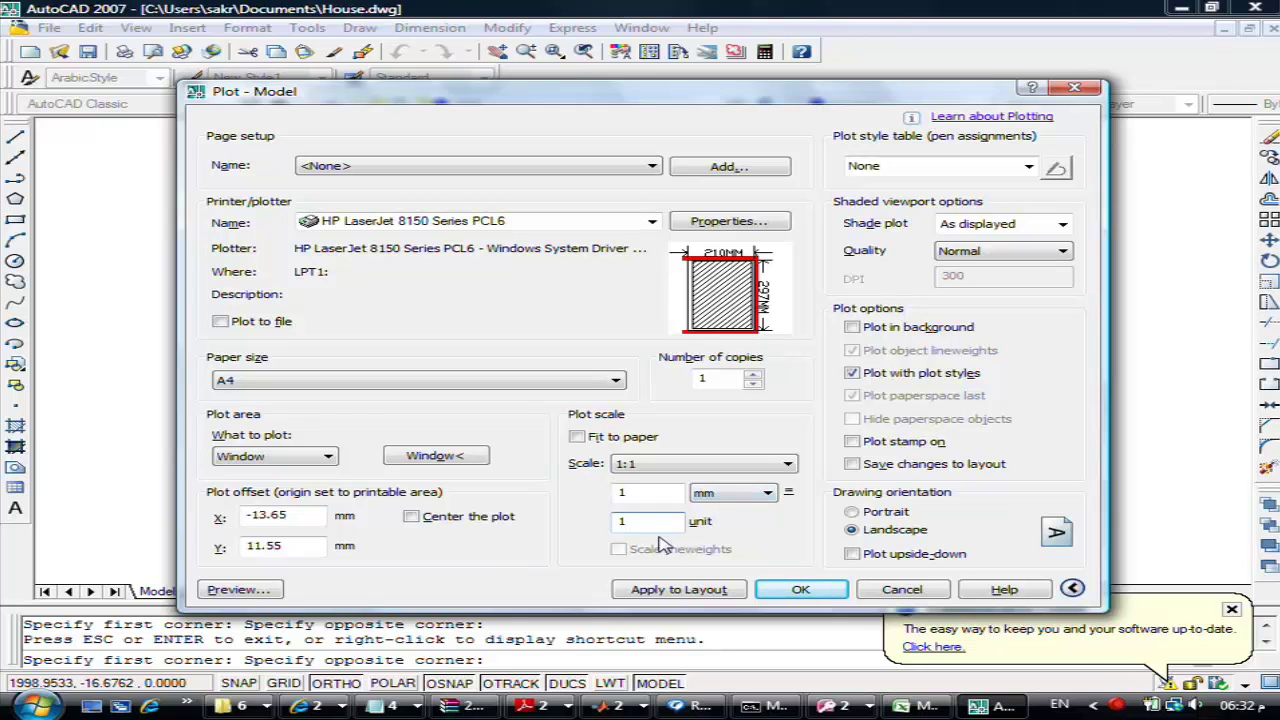
{"action": "left_click", "coordinate": [246, 592]}
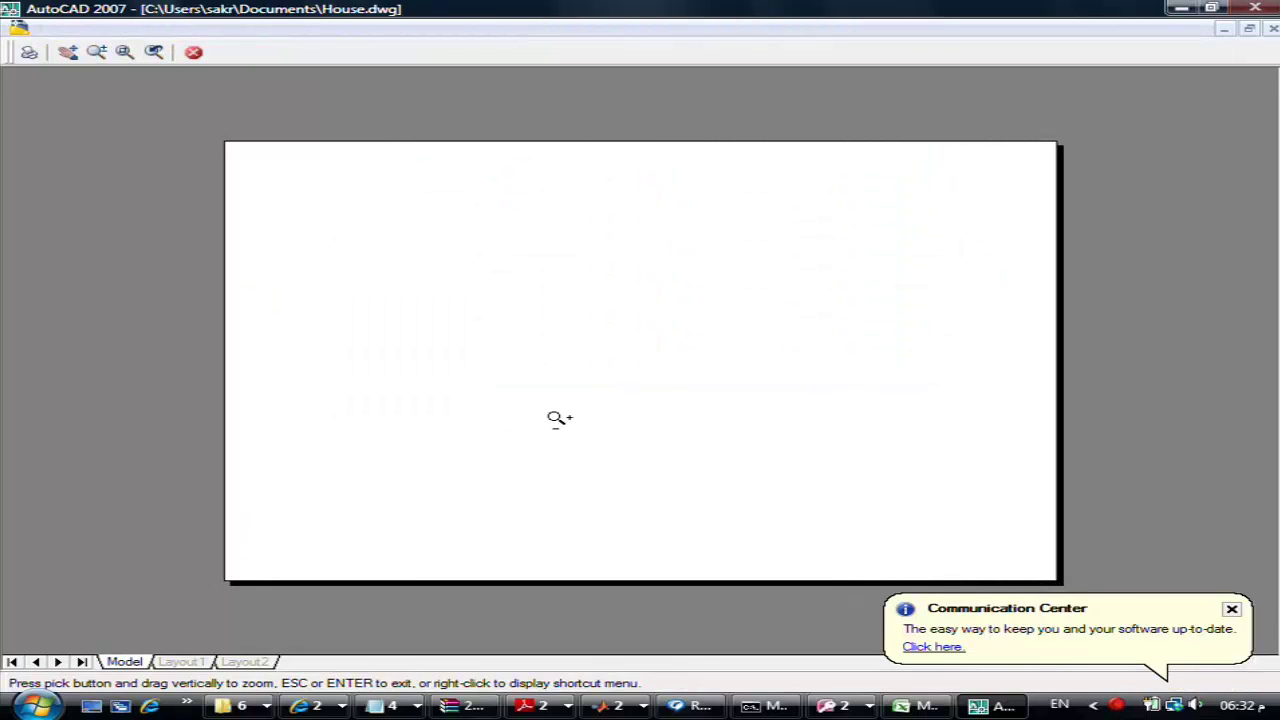
Set the plot scale to 1 mm = 10 units and preview the floor plan
{"action": "key", "text": "Escape"}
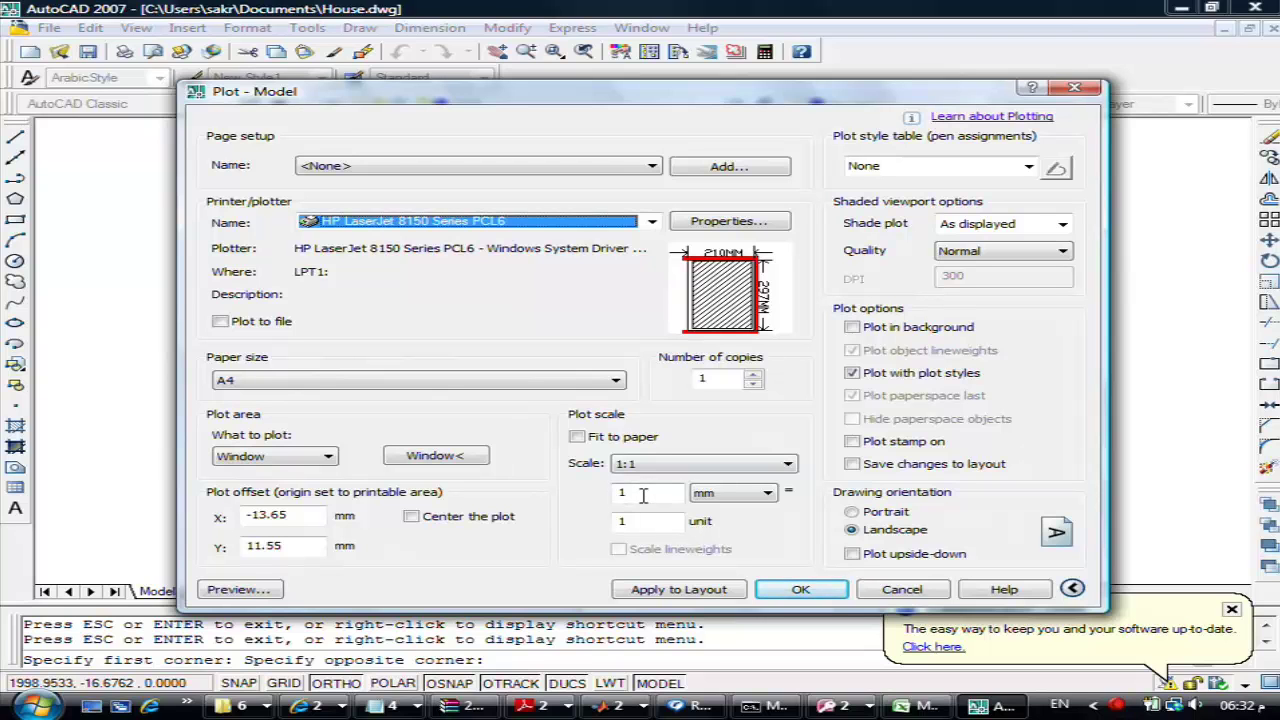
{"action": "left_click", "coordinate": [634, 519]}
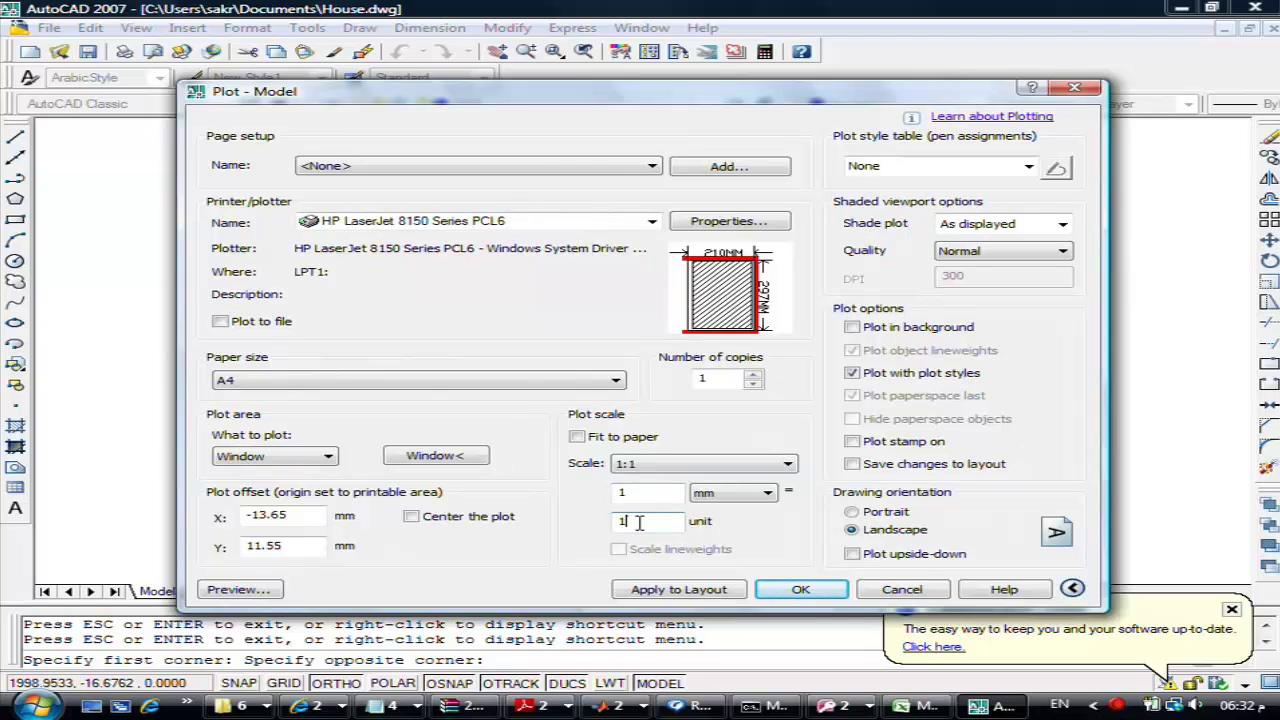
{"action": "double_click", "coordinate": [640, 521]}
{"action": "type", "text": "10"}
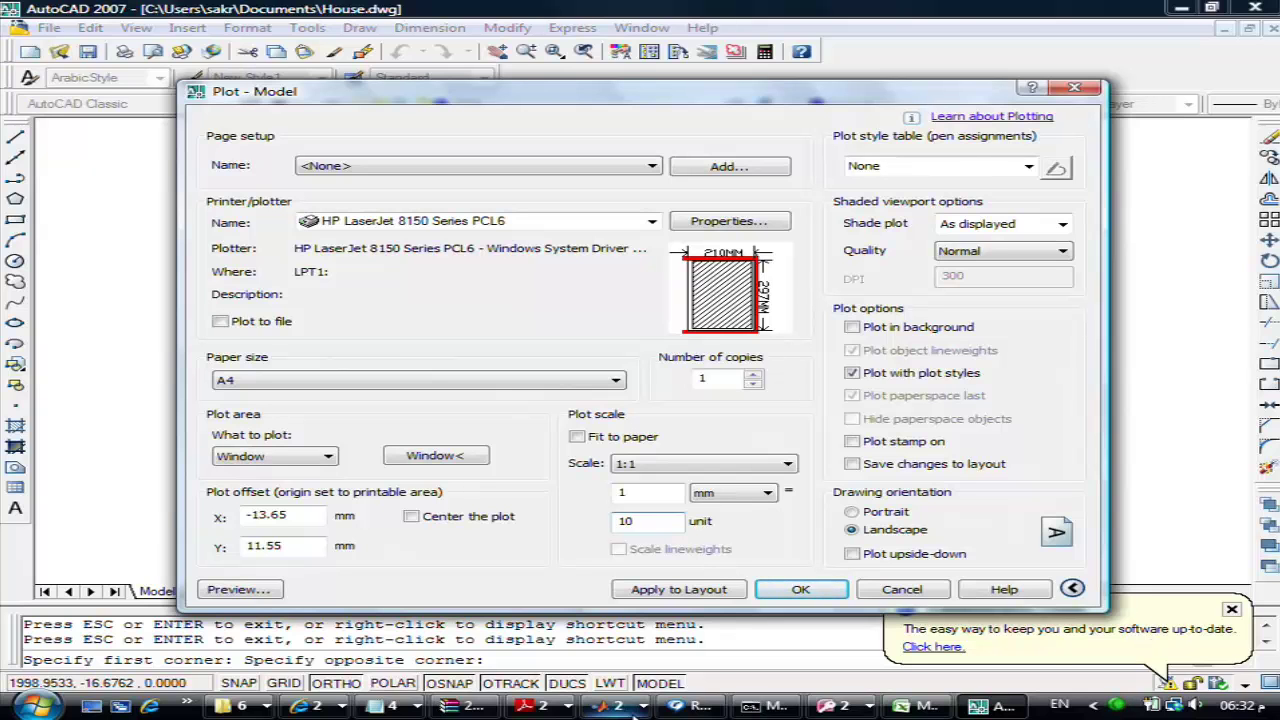
{"action": "left_click", "coordinate": [232, 589]}
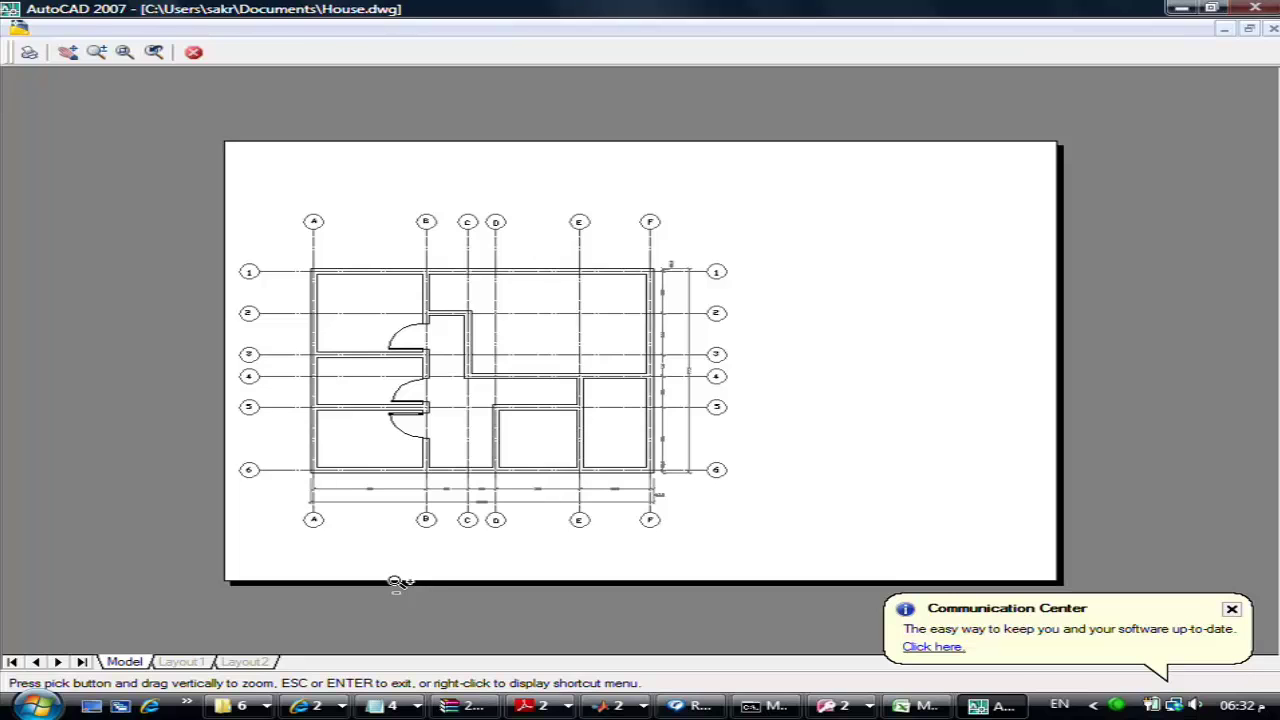
Change the scale to 2 mm = 10 units and preview the enlarged plot
{"action": "key", "text": "Escape"}
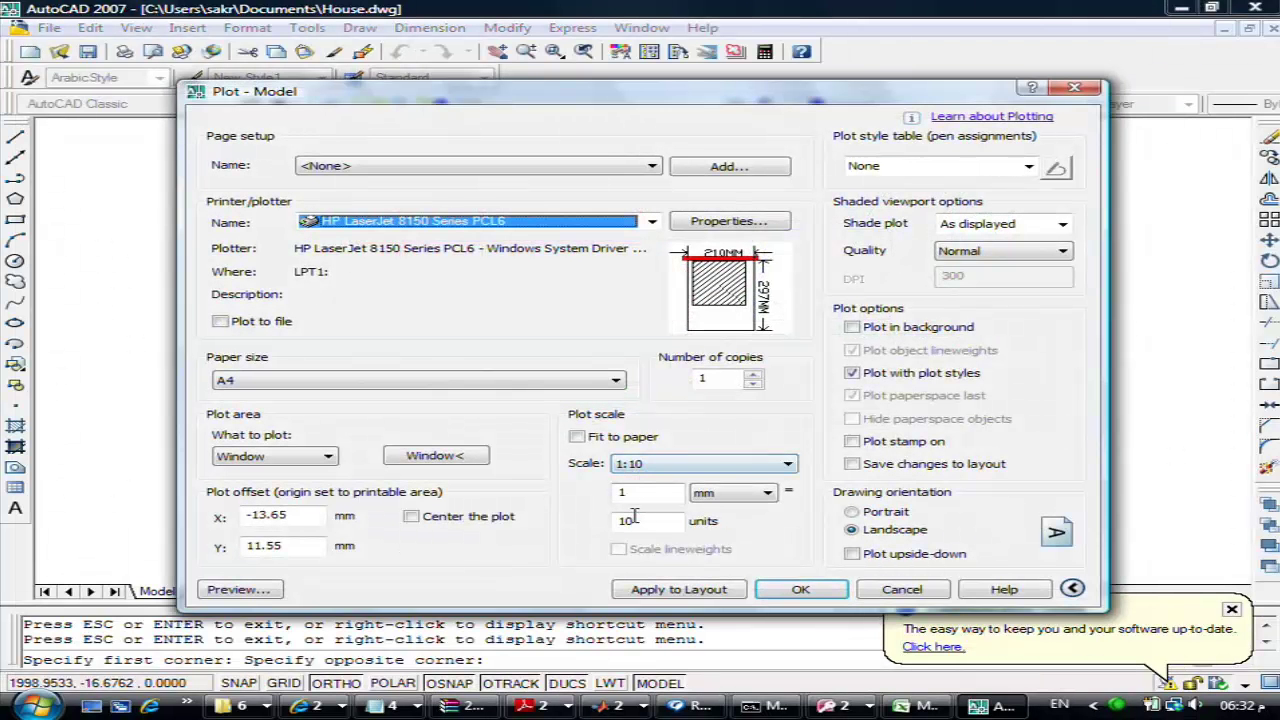
{"action": "double_click", "coordinate": [636, 492]}
{"action": "type", "text": "2"}
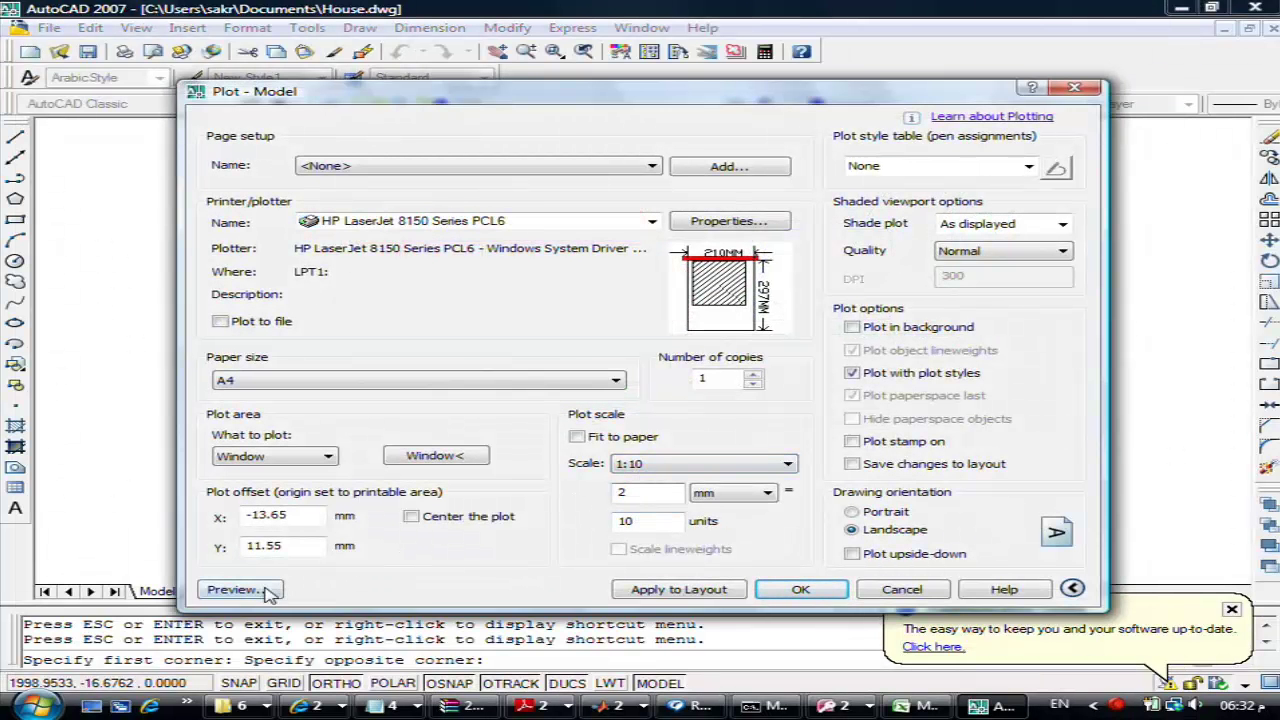
{"action": "left_click", "coordinate": [232, 589]}
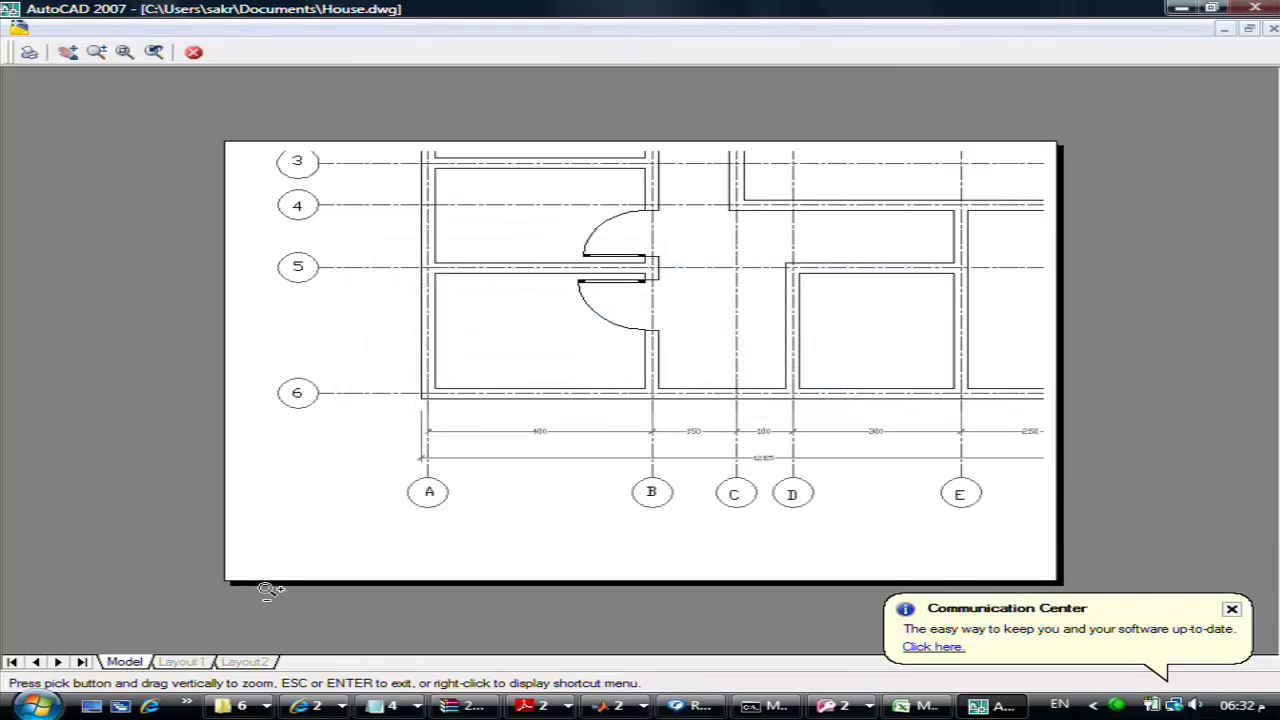
{"action": "key", "text": "Escape"}
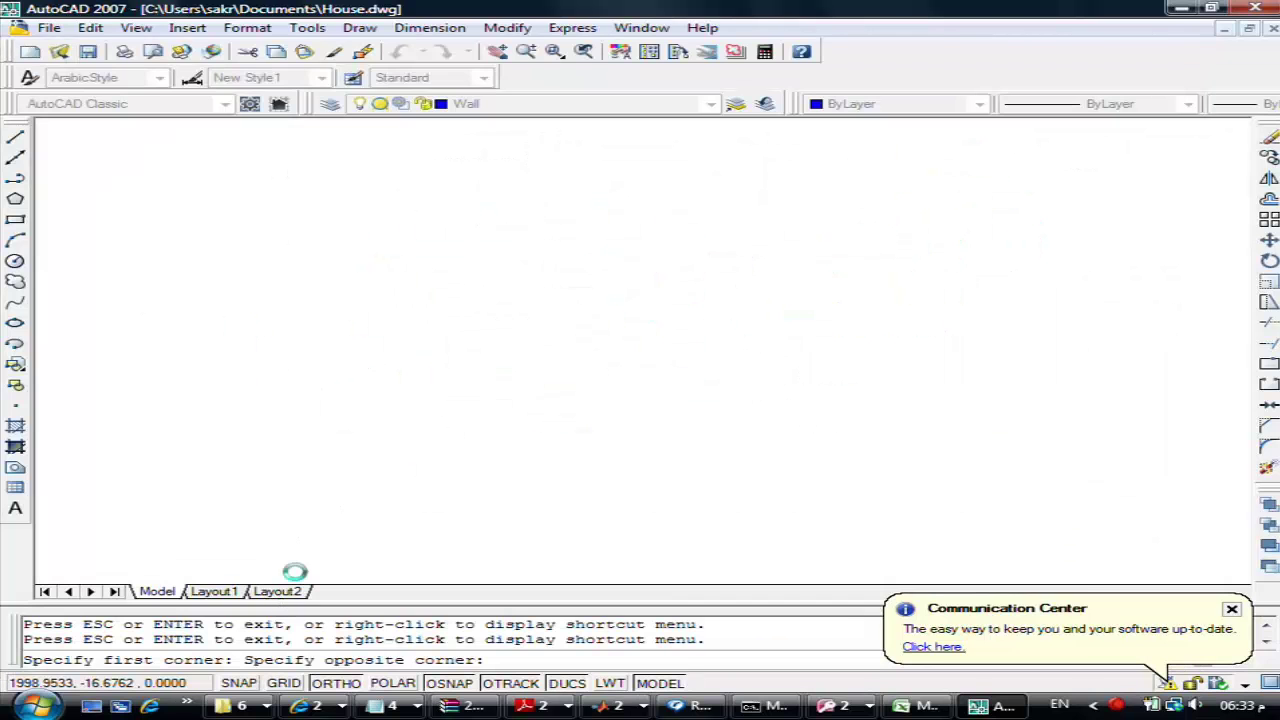
Restore the scale to 1 mm = 10 units and close the Plot dialog
{"action": "double_click", "coordinate": [645, 492]}
{"action": "type", "text": "1"}
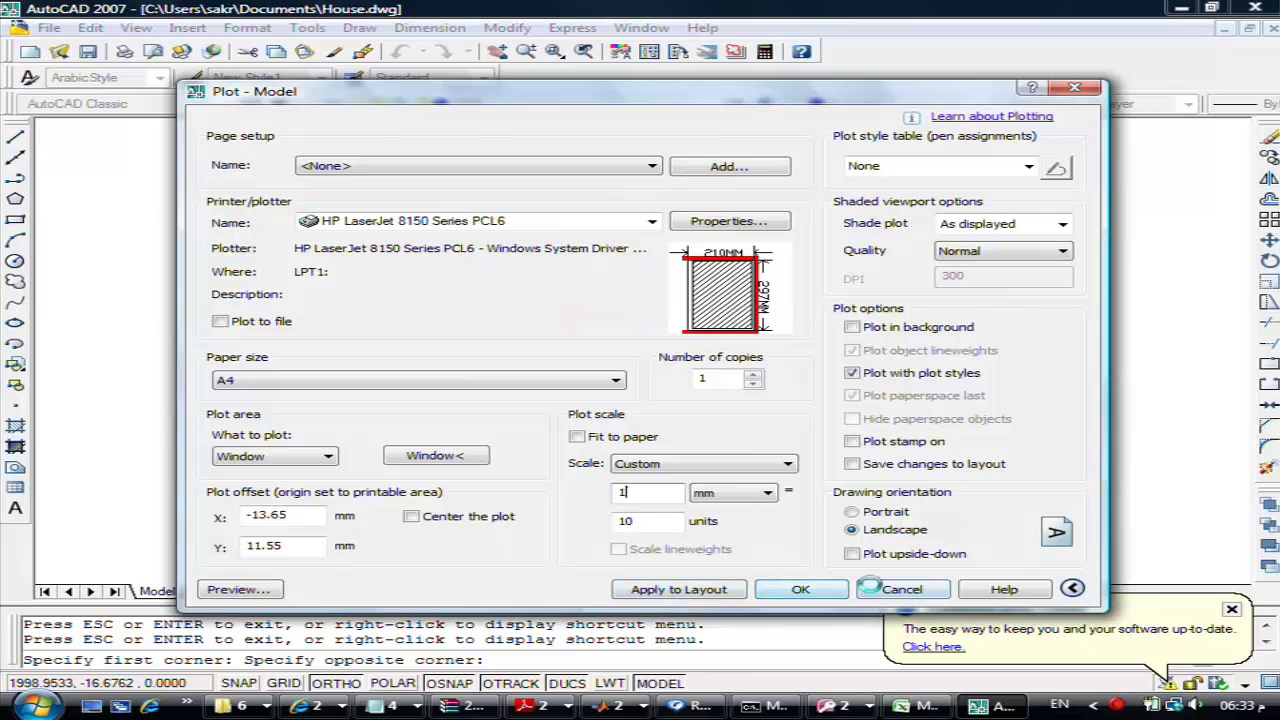
{"action": "left_click", "coordinate": [780, 587]}
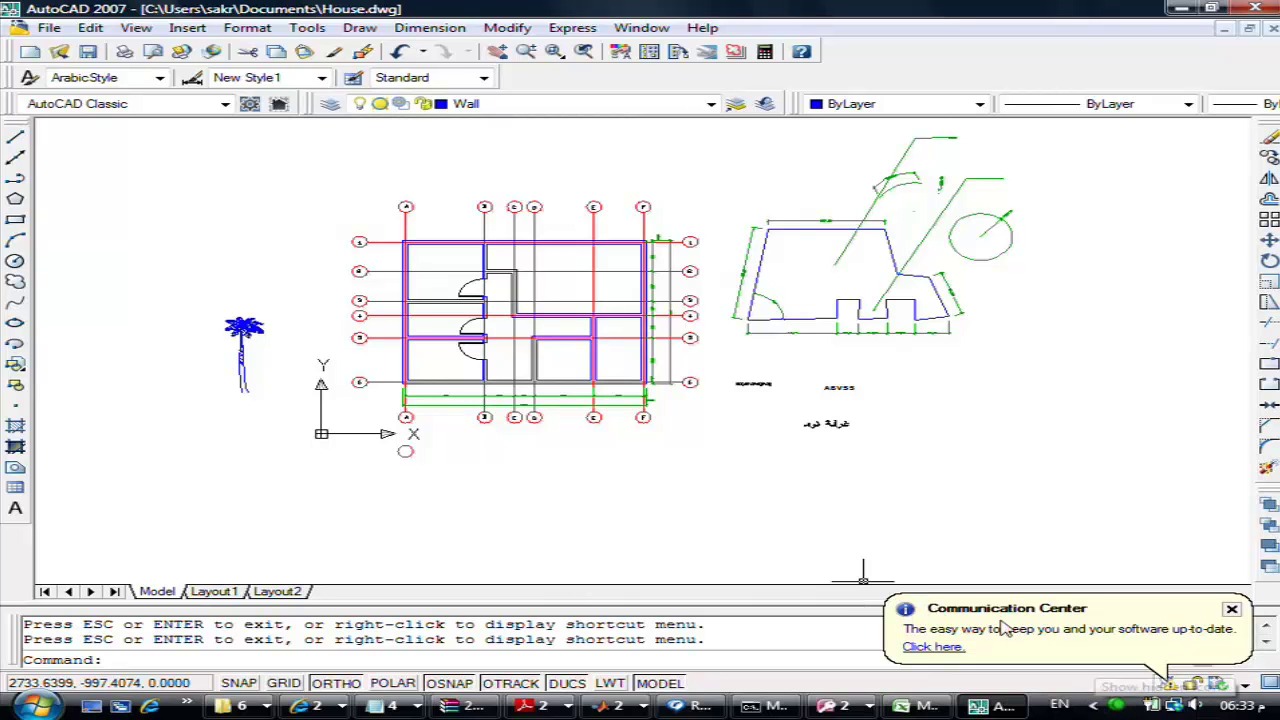
Dismiss the Communication Center update balloon and open the recorder's menu to stop recording
{"action": "left_click", "coordinate": [1233, 612]}
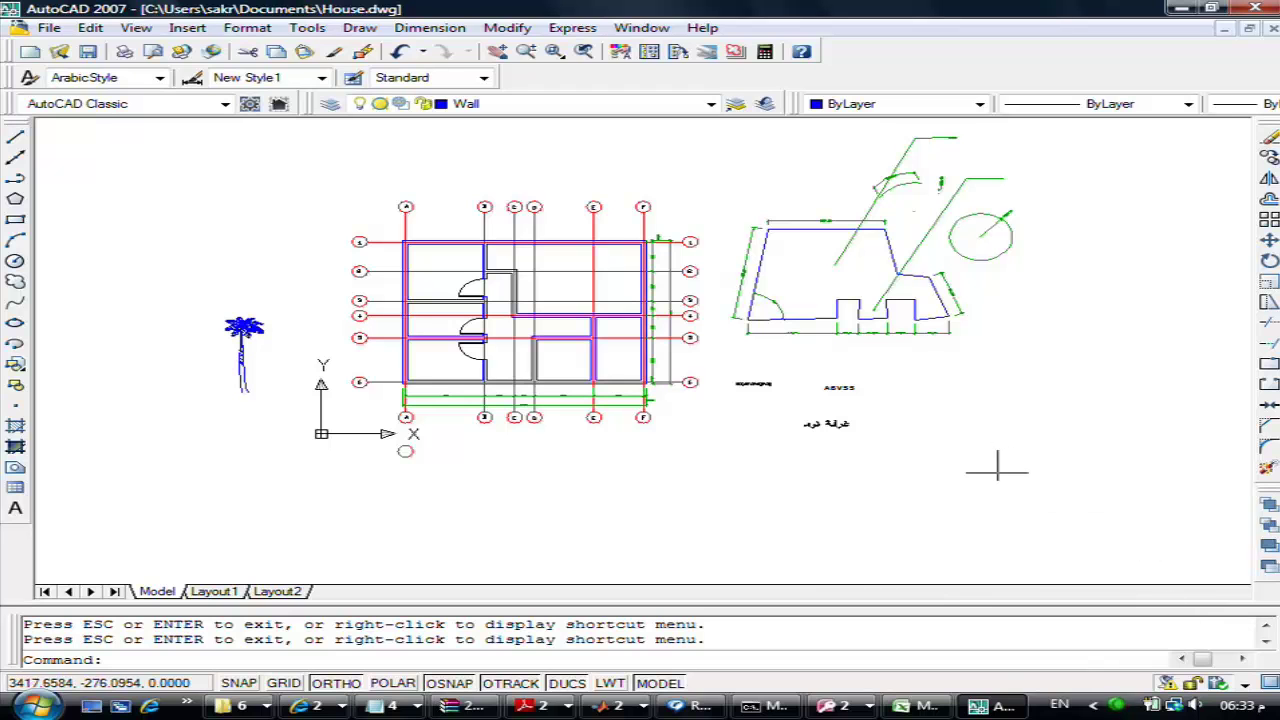
{"action": "left_click", "coordinate": [1117, 707]}
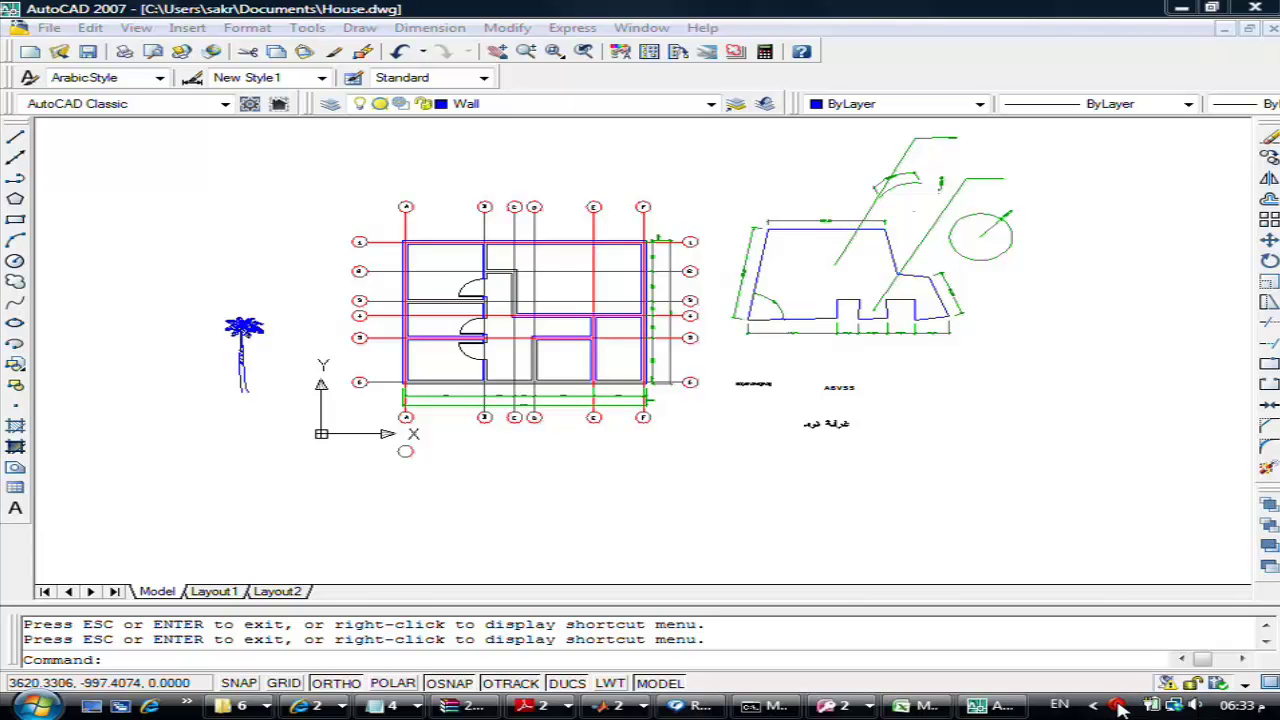
{"action": "right_click", "coordinate": [1117, 707]}
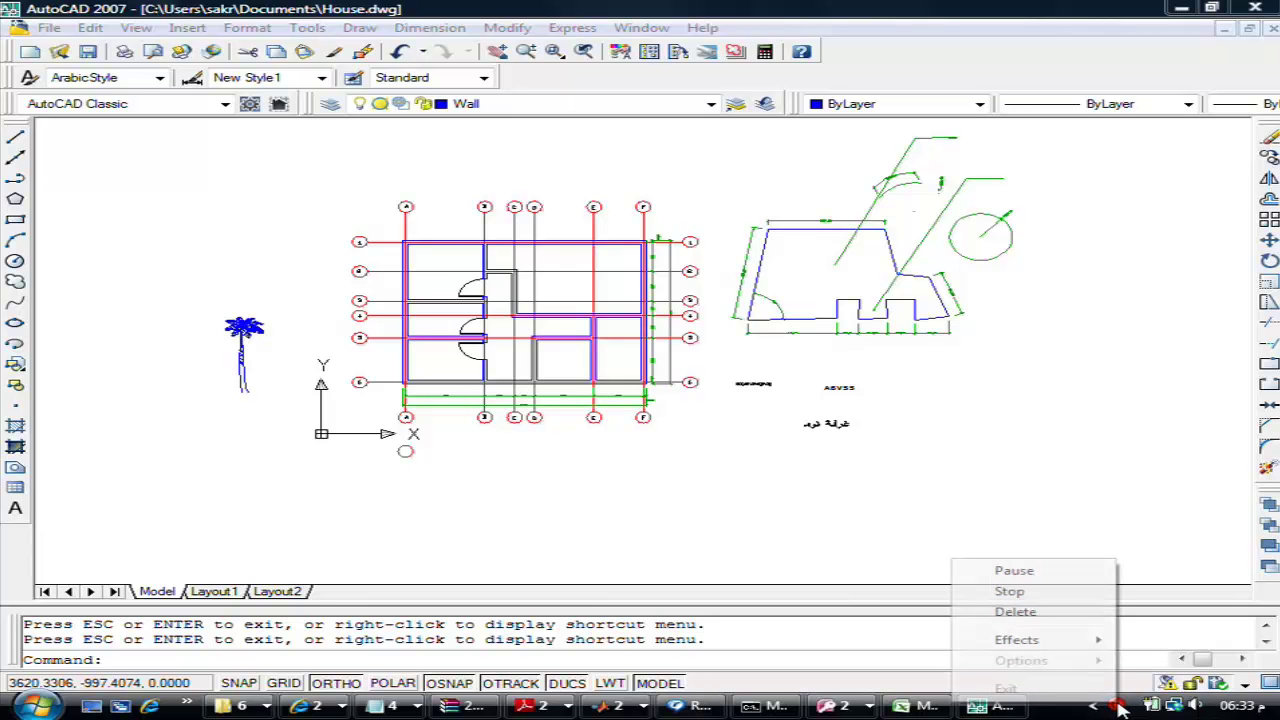